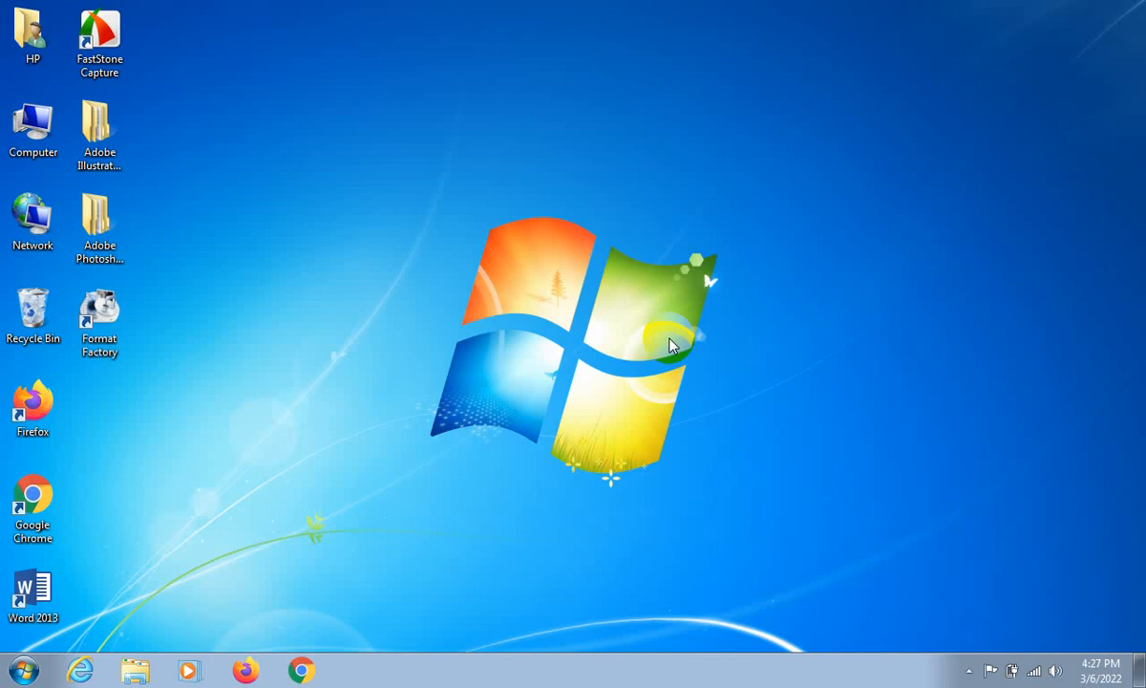
- Refresh the desktop
{"action": "right_click", "coordinate": [712, 314]}
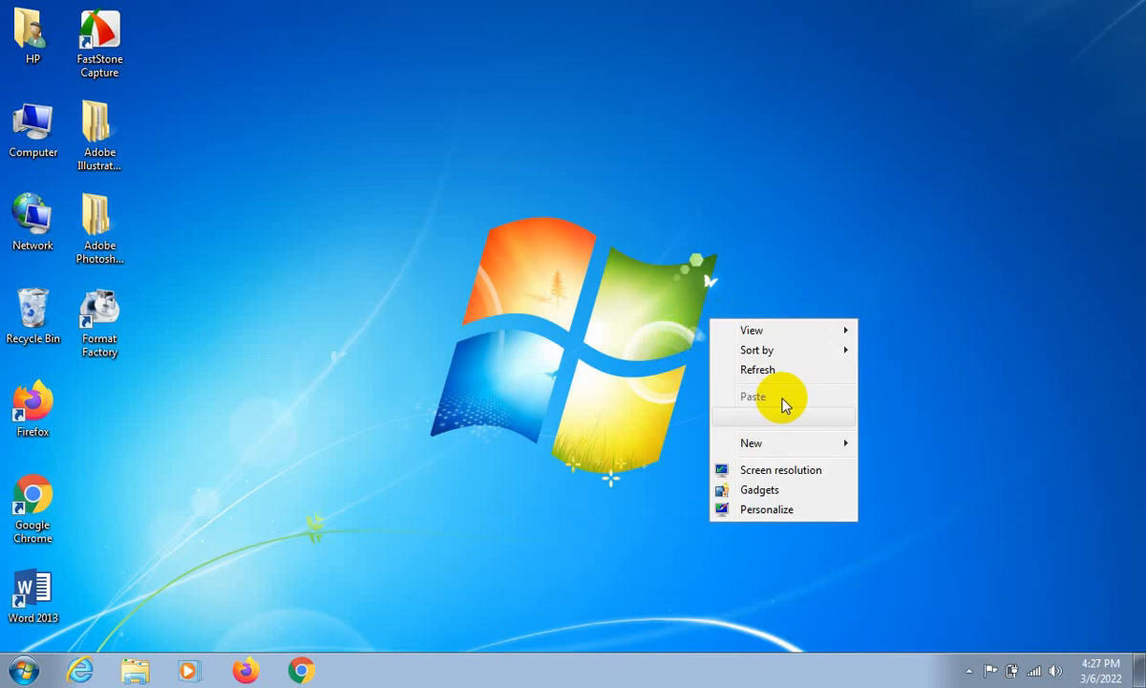
{"action": "left_click", "coordinate": [774, 370]}
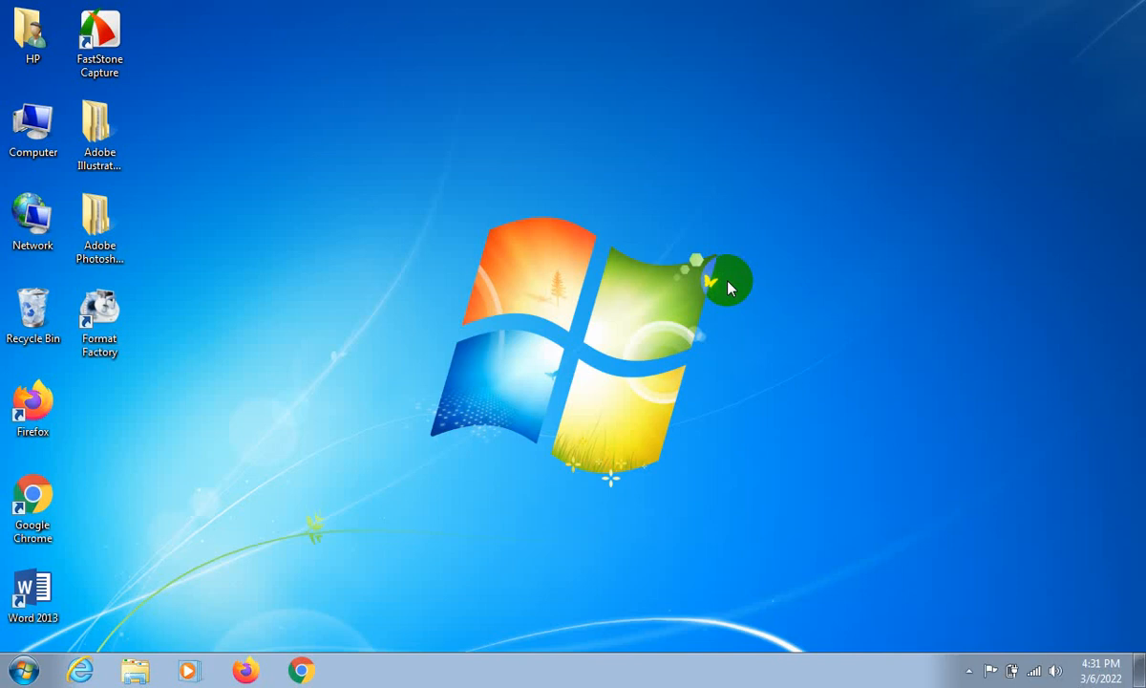
- Examine the full list of installed programs and program folders, and close it
{"action": "left_click", "coordinate": [20, 670]}
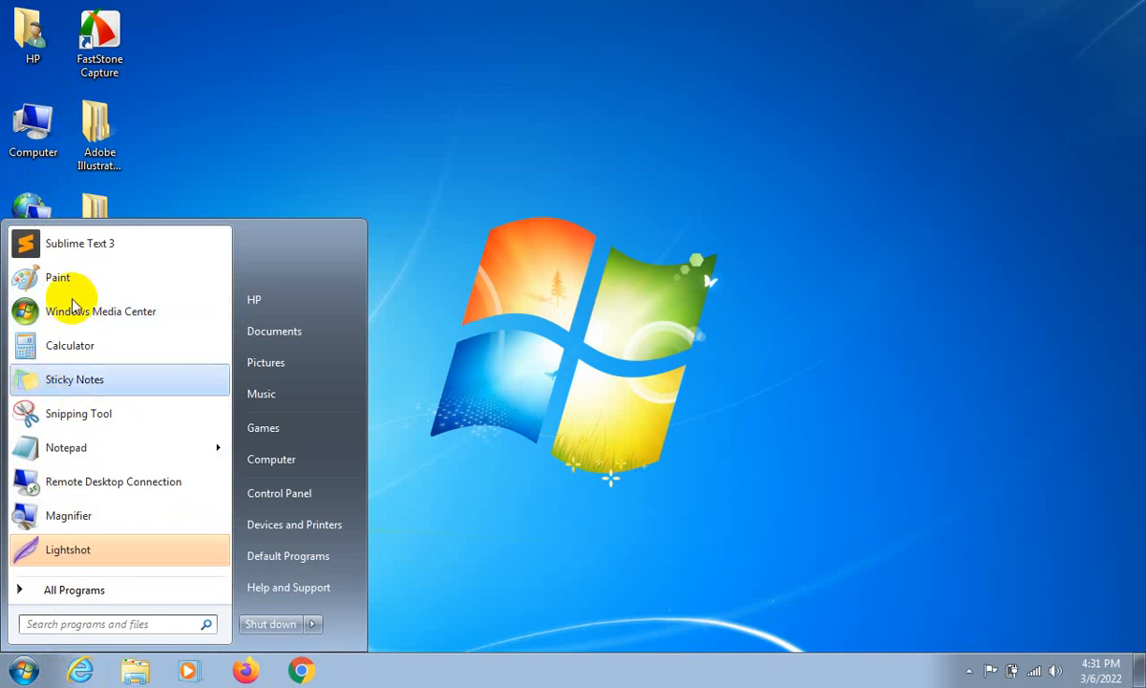
{"action": "left_click", "coordinate": [81, 593]}
{"action": "scroll", "coordinate": [84, 441], "scroll_direction": "down", "scroll_amount": 1}
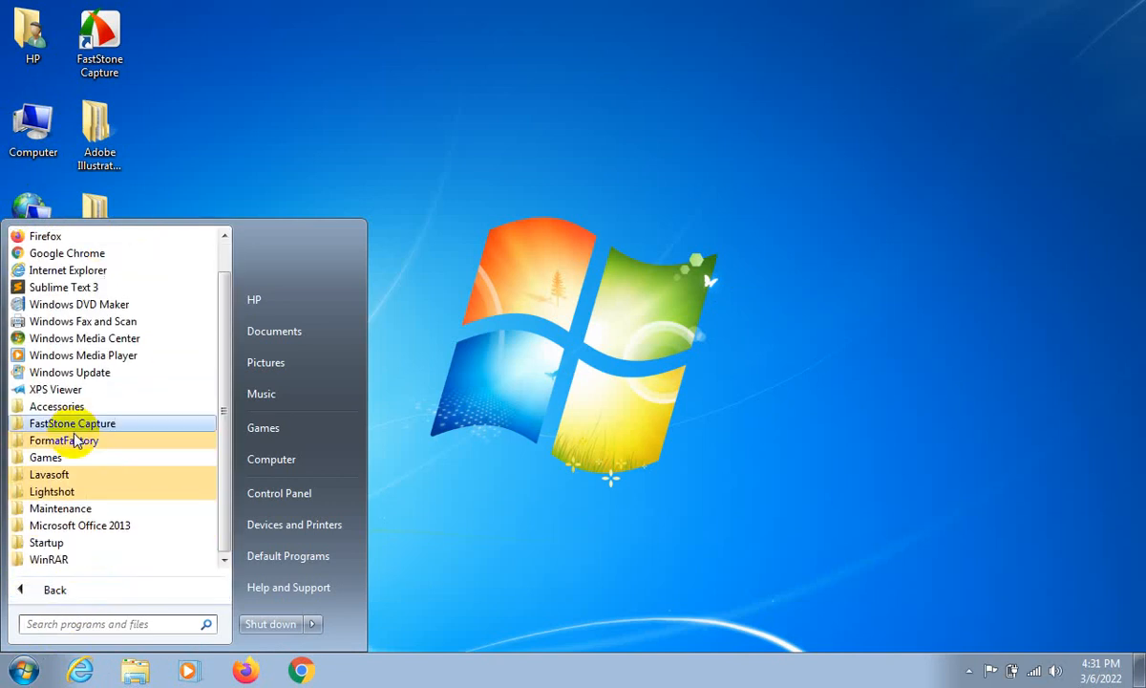
{"action": "scroll", "coordinate": [76, 441], "scroll_direction": "up", "scroll_amount": 1}
{"action": "scroll", "coordinate": [74, 454], "scroll_direction": "down", "scroll_amount": 1}
{"action": "scroll", "coordinate": [74, 460], "scroll_direction": "up", "scroll_amount": 1}
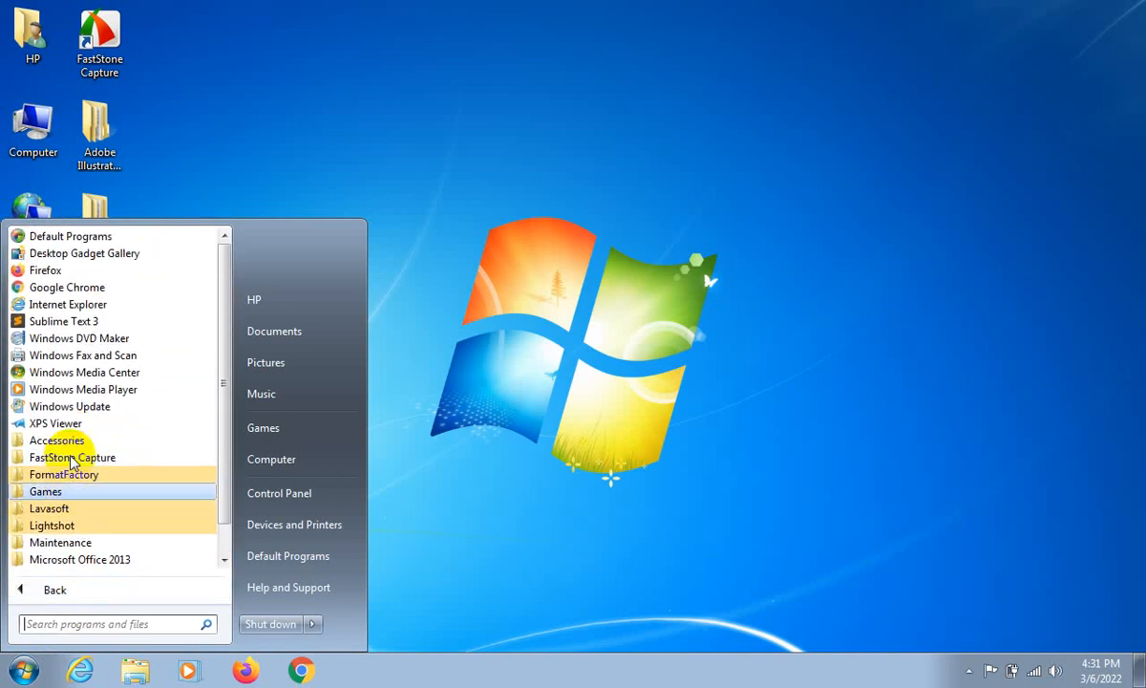
{"action": "left_click", "coordinate": [731, 409]}
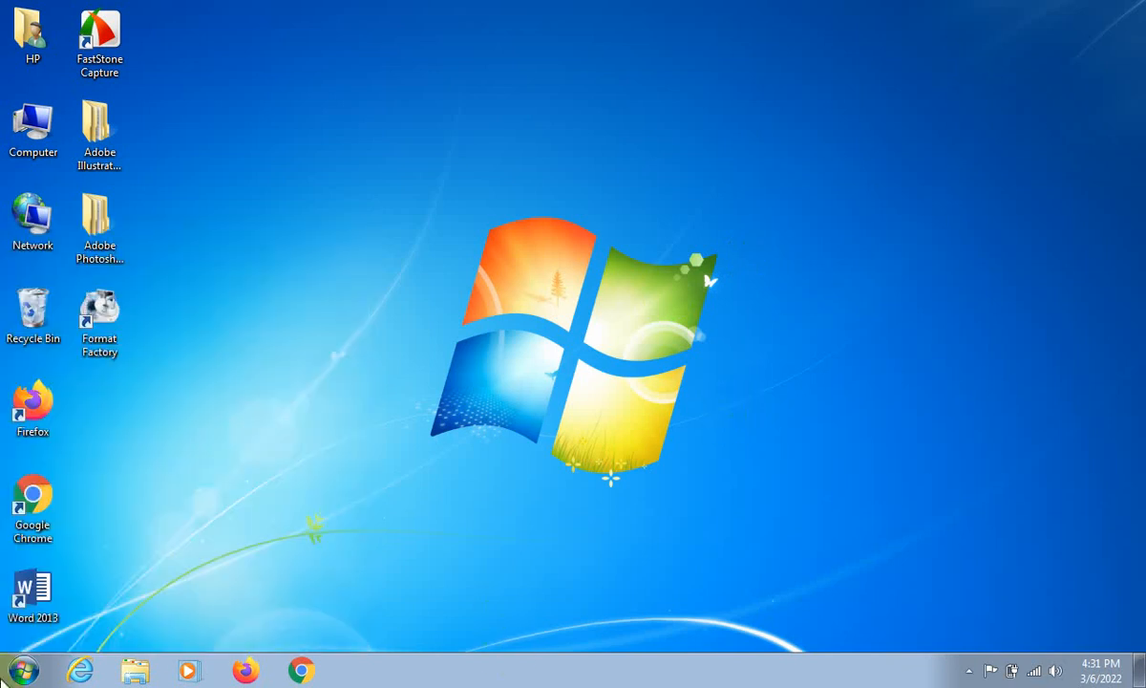
{"action": "left_click", "coordinate": [36, 672]}
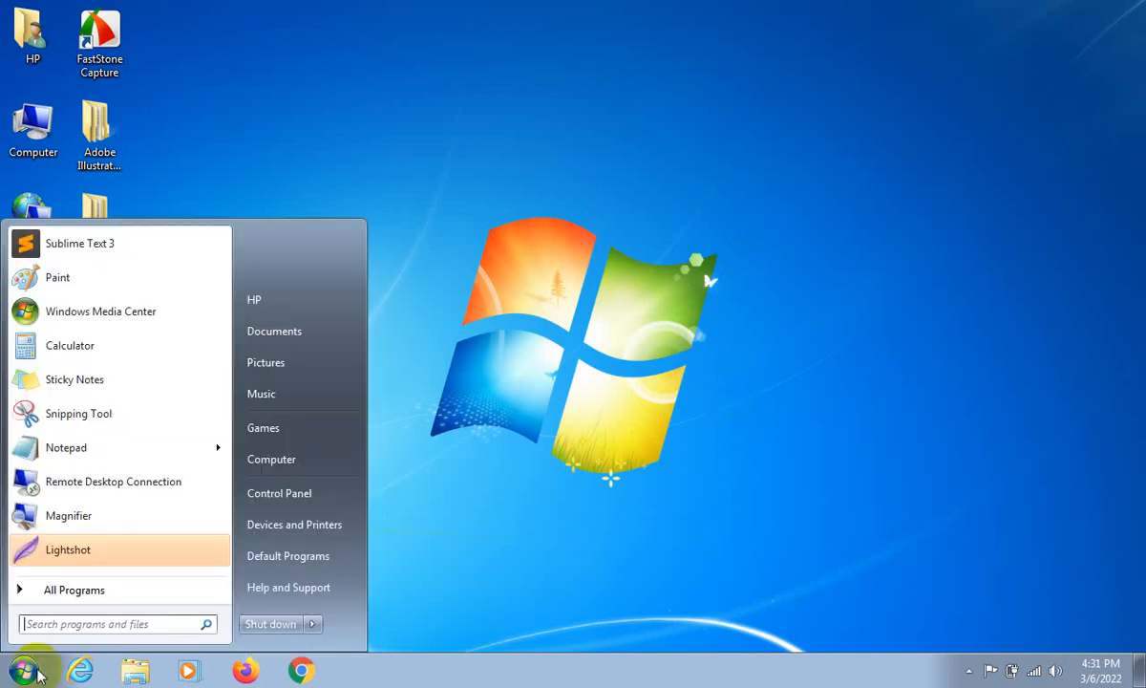
{"action": "left_click", "coordinate": [88, 593]}
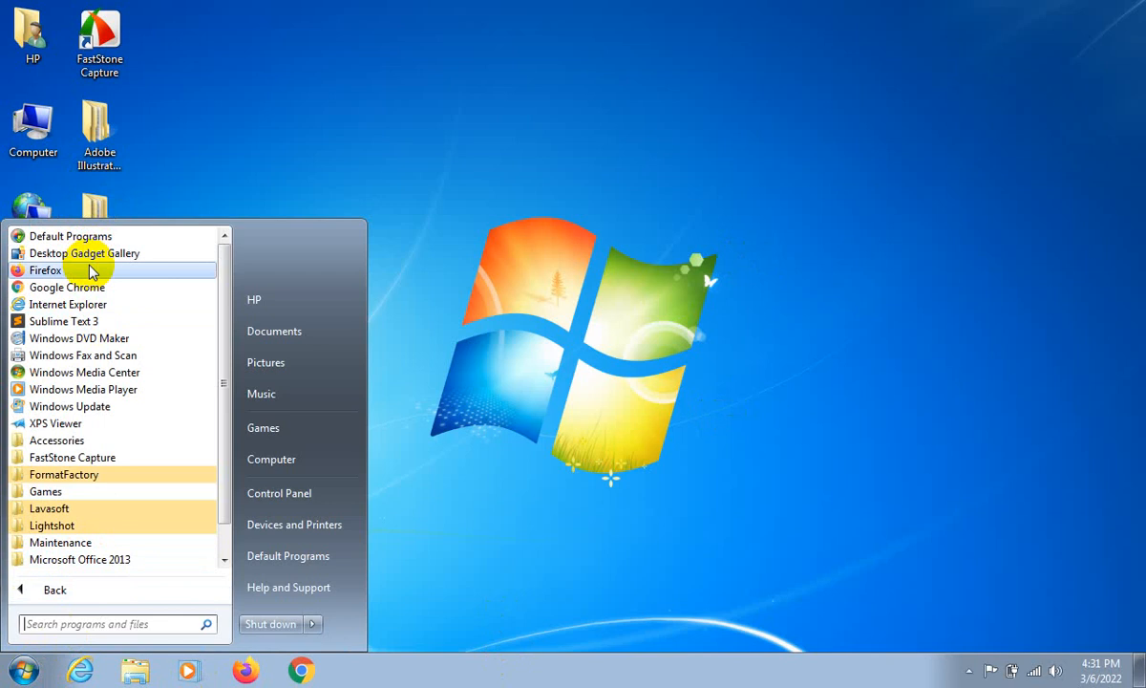
{"action": "left_click", "coordinate": [953, 351]}
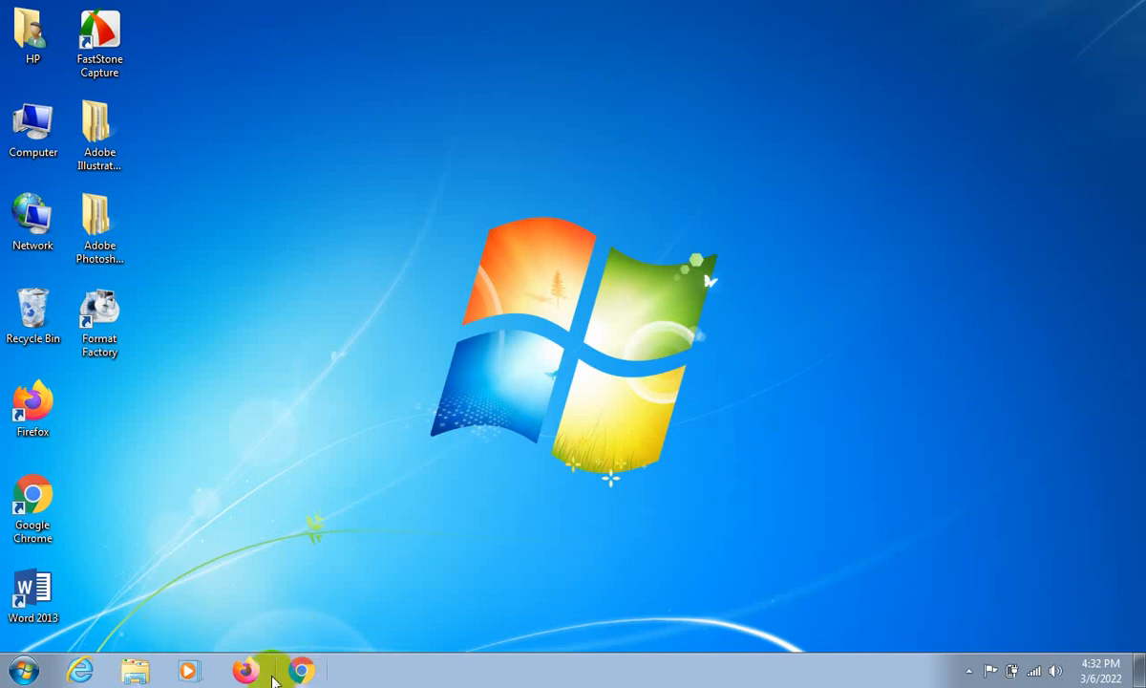
- Unpin Google Chrome and Firefox from the taskbar
{"action": "right_click", "coordinate": [304, 673]}
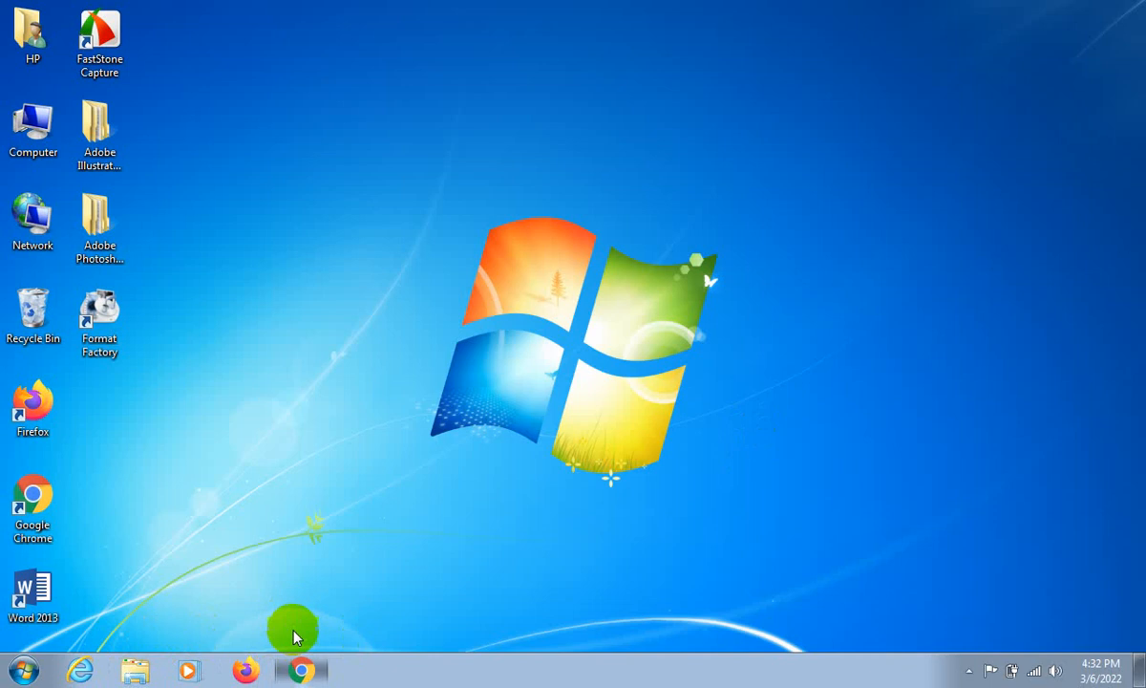
{"action": "left_click", "coordinate": [294, 636]}
{"action": "right_click", "coordinate": [261, 675]}
{"action": "left_click", "coordinate": [267, 641]}
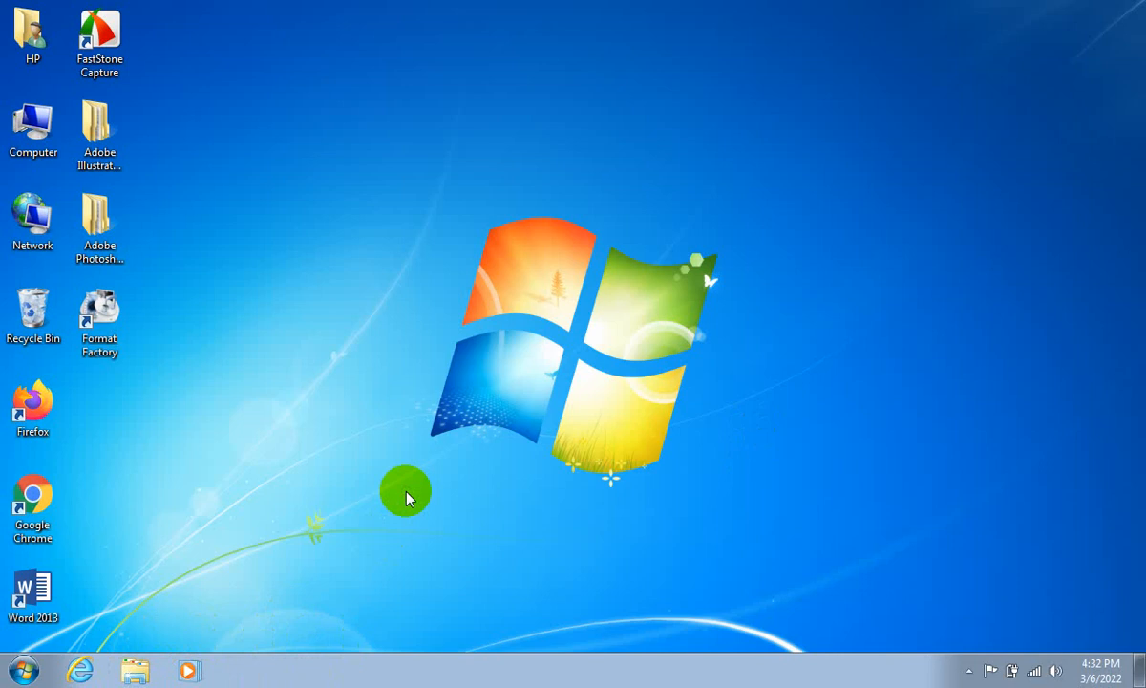
- Pin Google Chrome and Firefox to the taskbar from the full program list, and refresh the desktop
{"action": "left_click", "coordinate": [27, 670]}
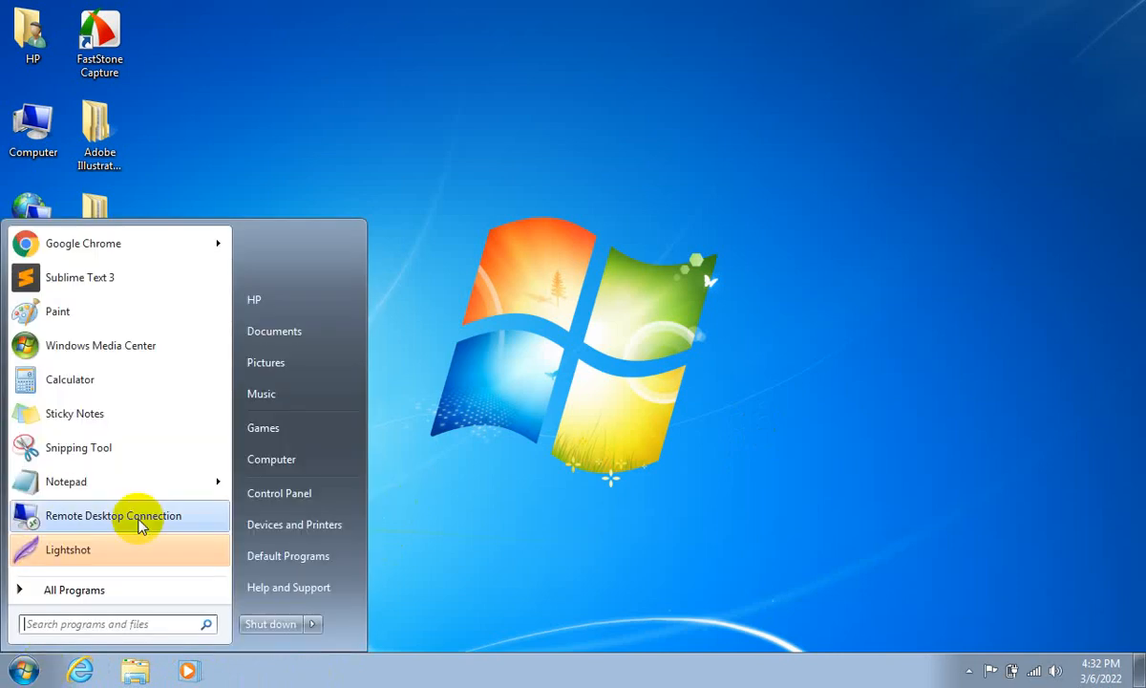
{"action": "left_click", "coordinate": [55, 591]}
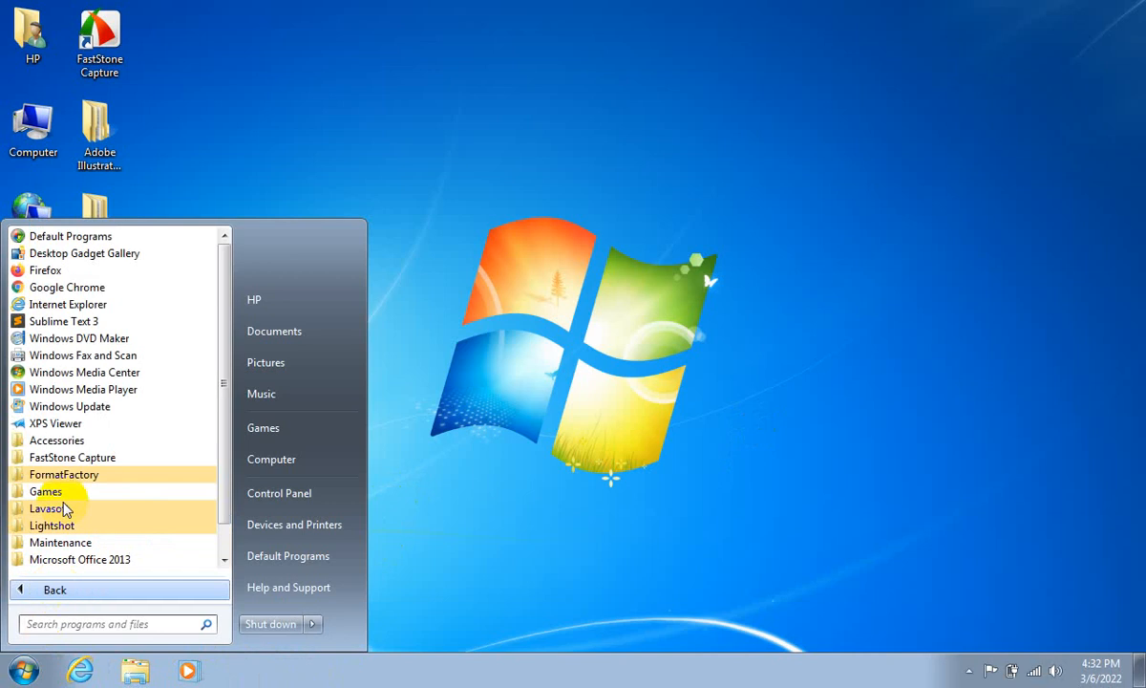
{"action": "right_click", "coordinate": [84, 293]}
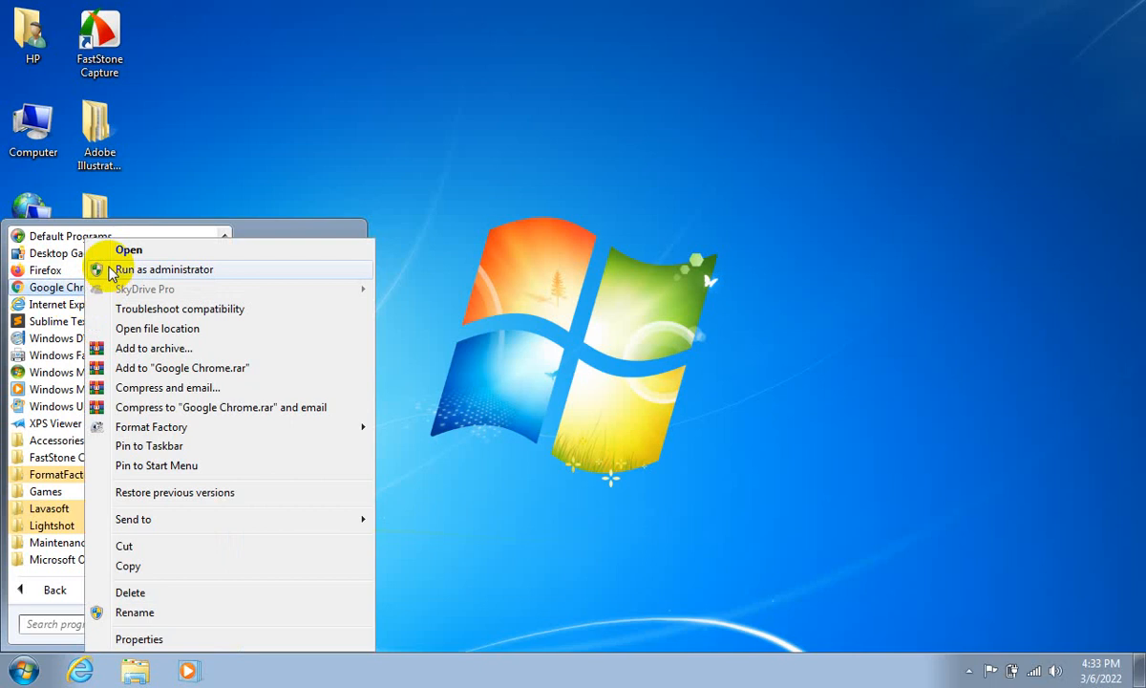
{"action": "left_click", "coordinate": [137, 454]}
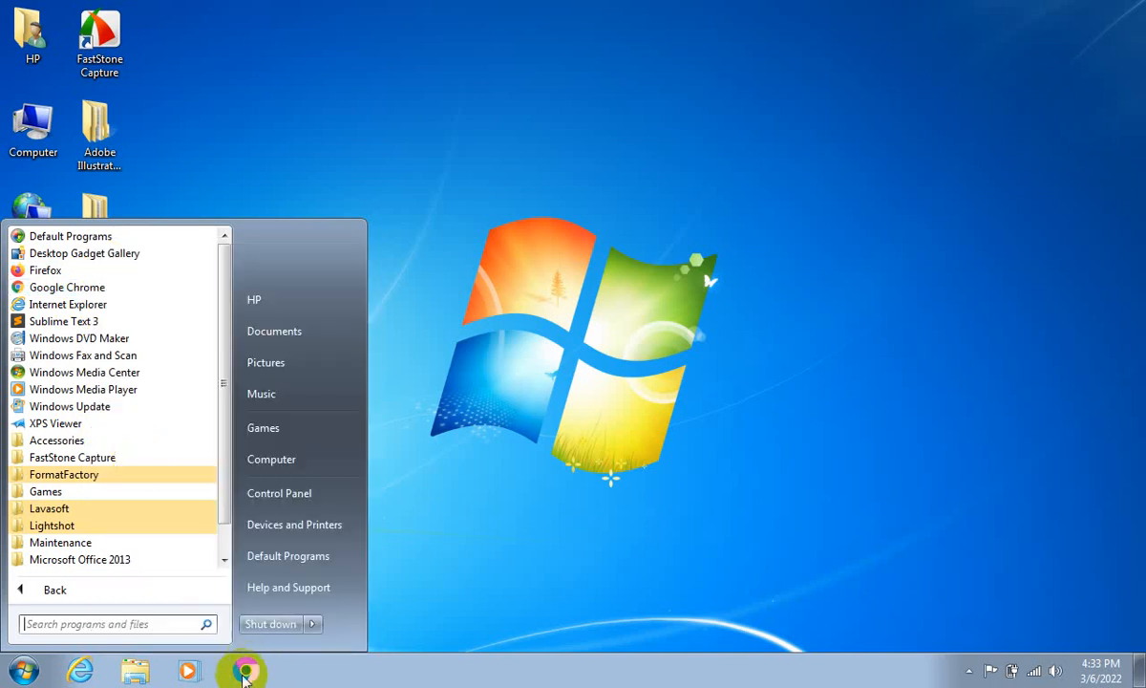
{"action": "right_click", "coordinate": [26, 273]}
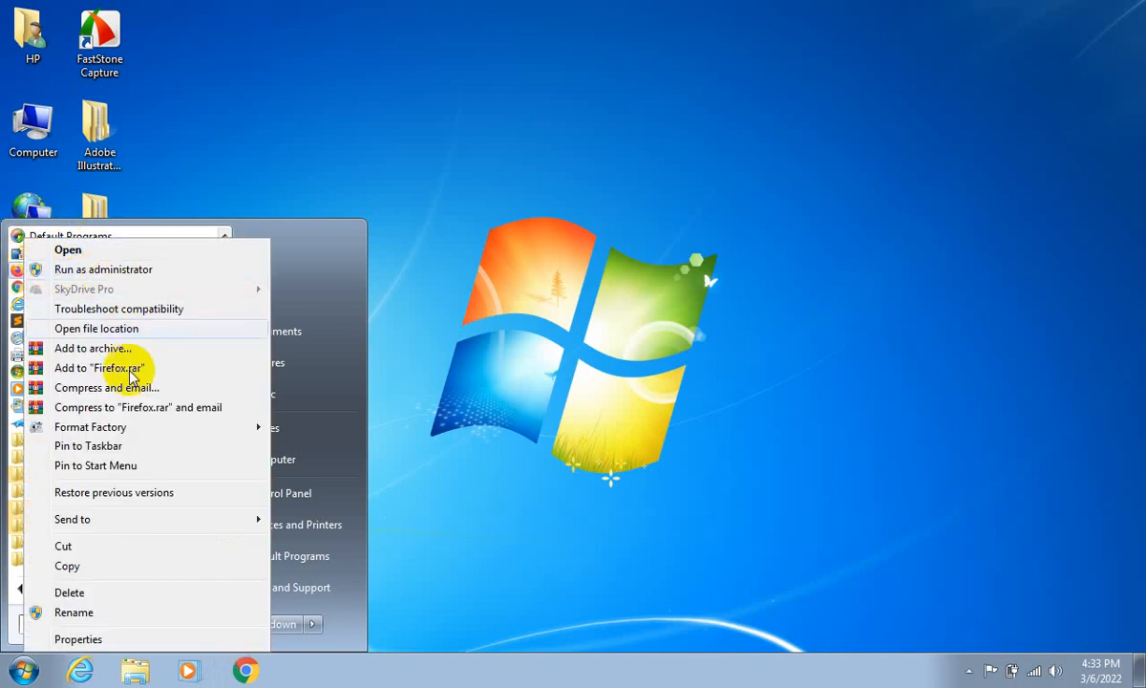
{"action": "left_click", "coordinate": [112, 448]}
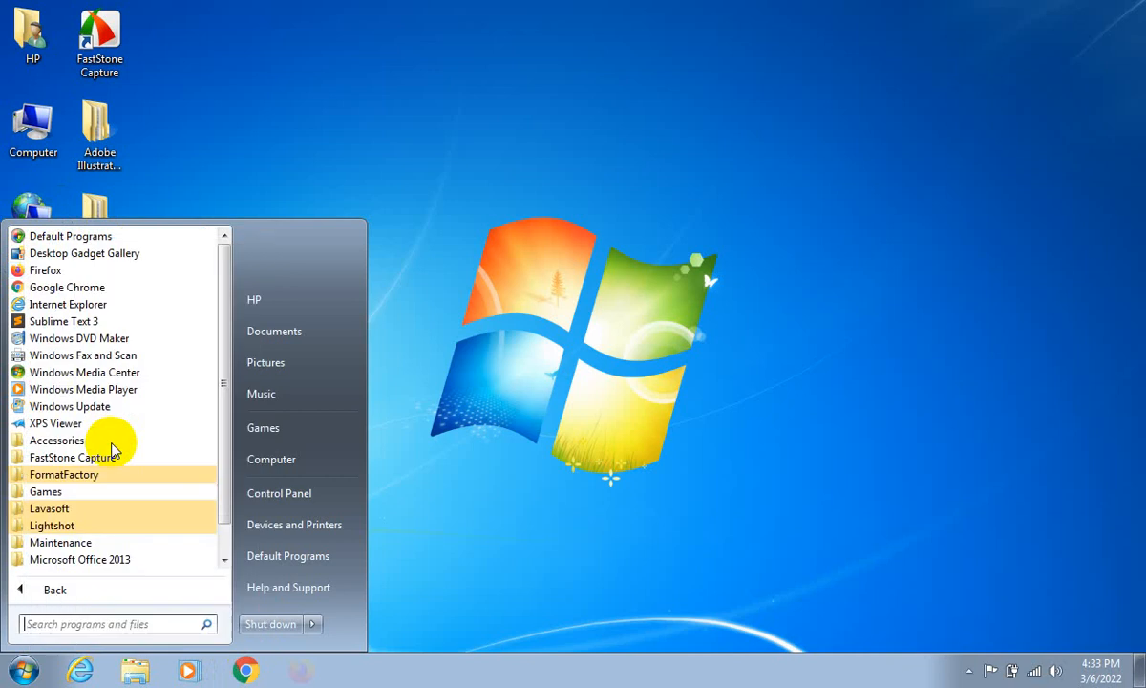
{"action": "left_click", "coordinate": [819, 180]}
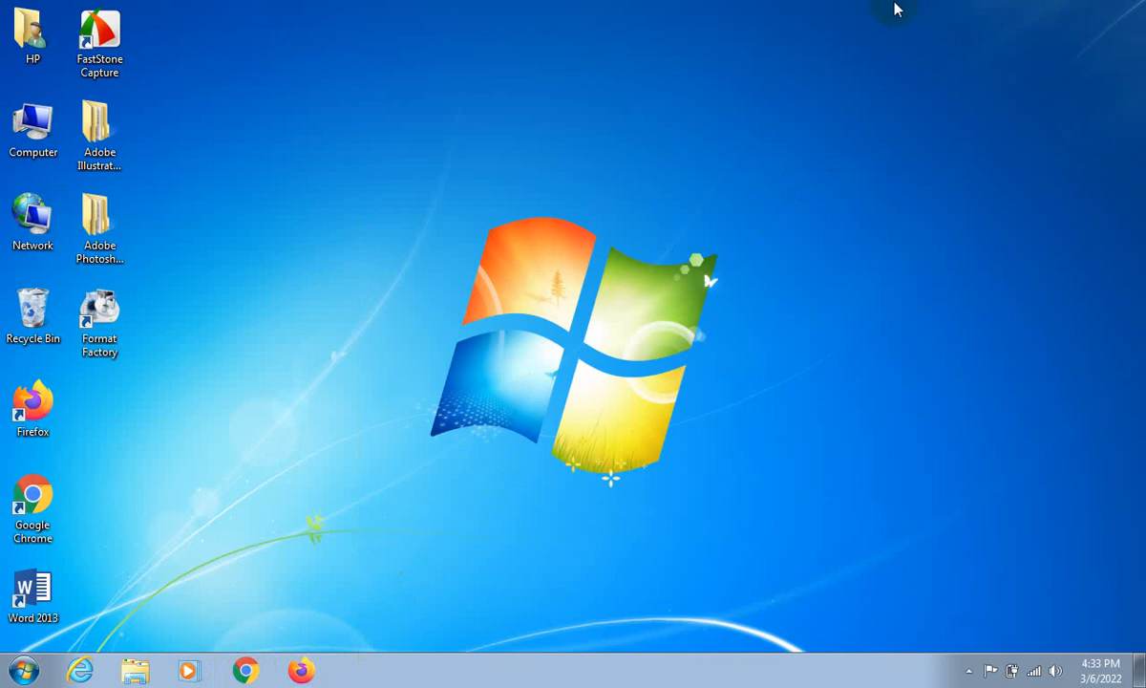
{"action": "right_click", "coordinate": [624, 70]}
{"action": "left_click", "coordinate": [682, 122]}
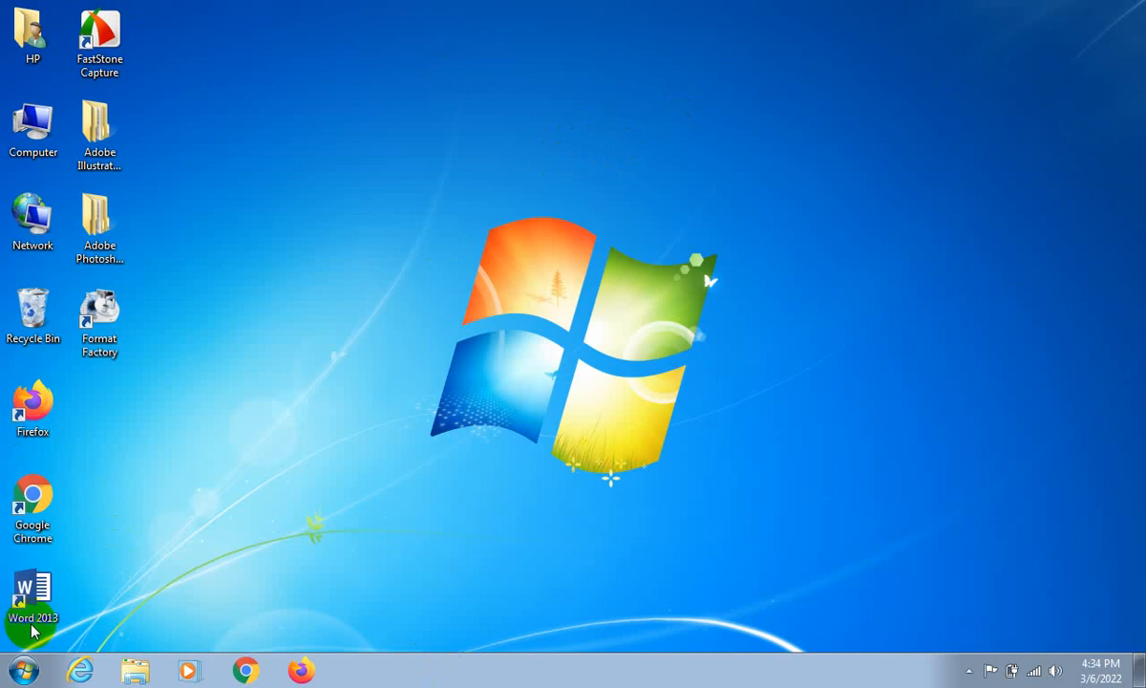
- Locate the Microsoft Office 2013 folder in the full list of installed programs
{"action": "left_click", "coordinate": [23, 670]}
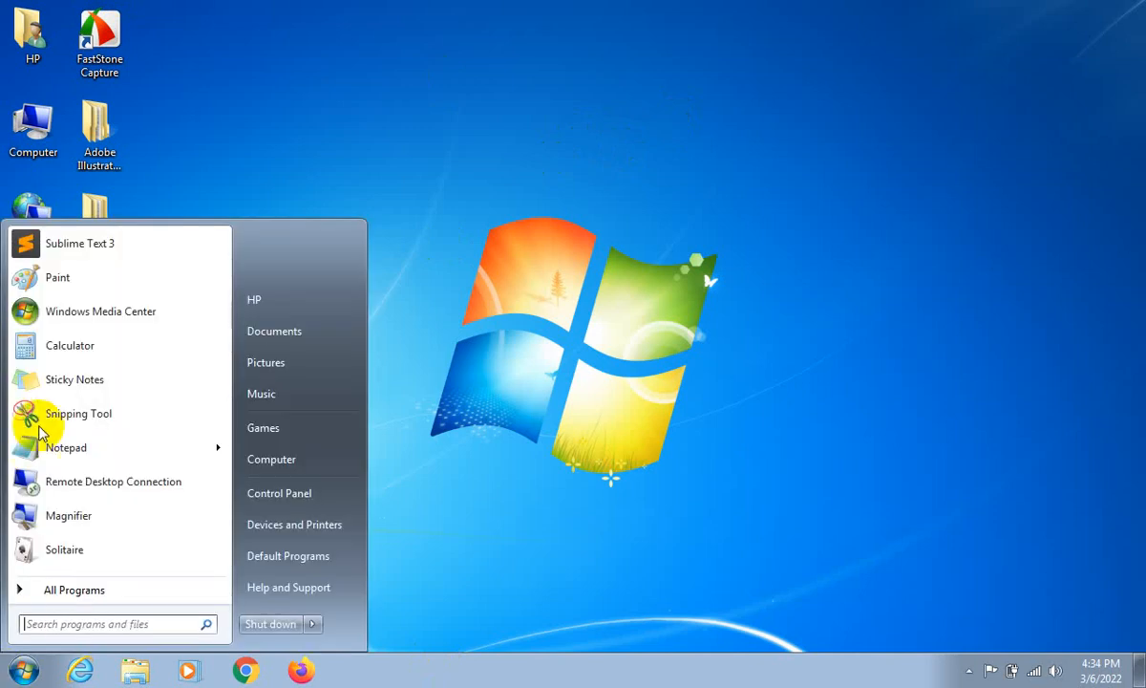
{"action": "left_click", "coordinate": [42, 592]}
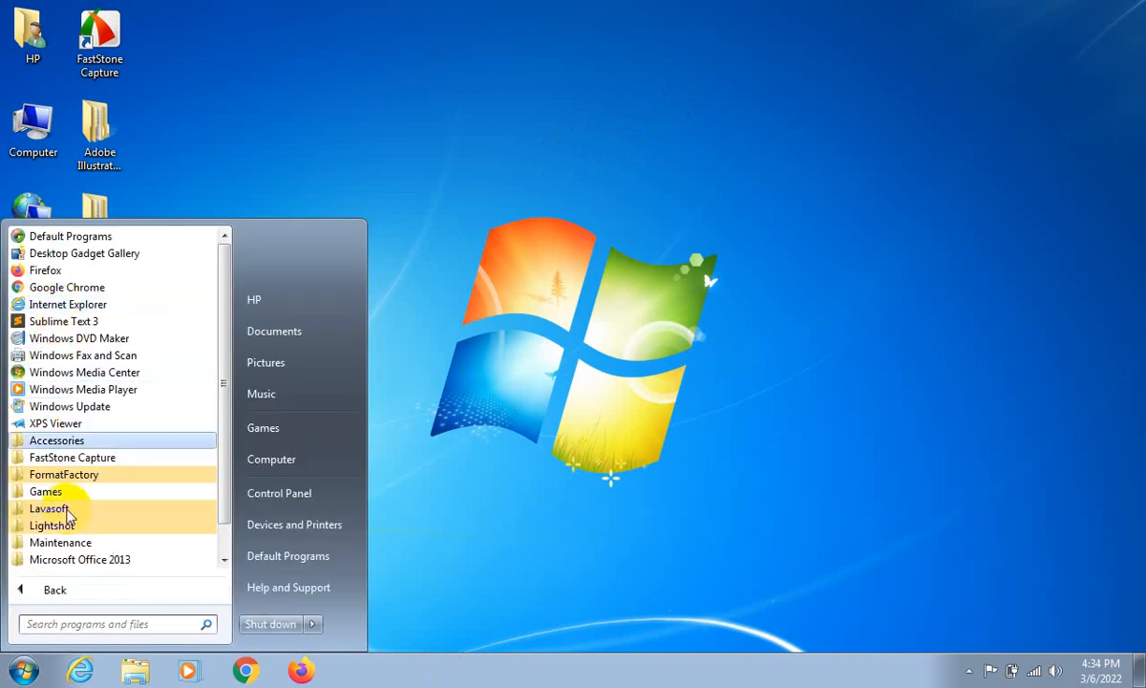
{"action": "scroll", "coordinate": [57, 540], "scroll_direction": "down", "scroll_amount": 1}
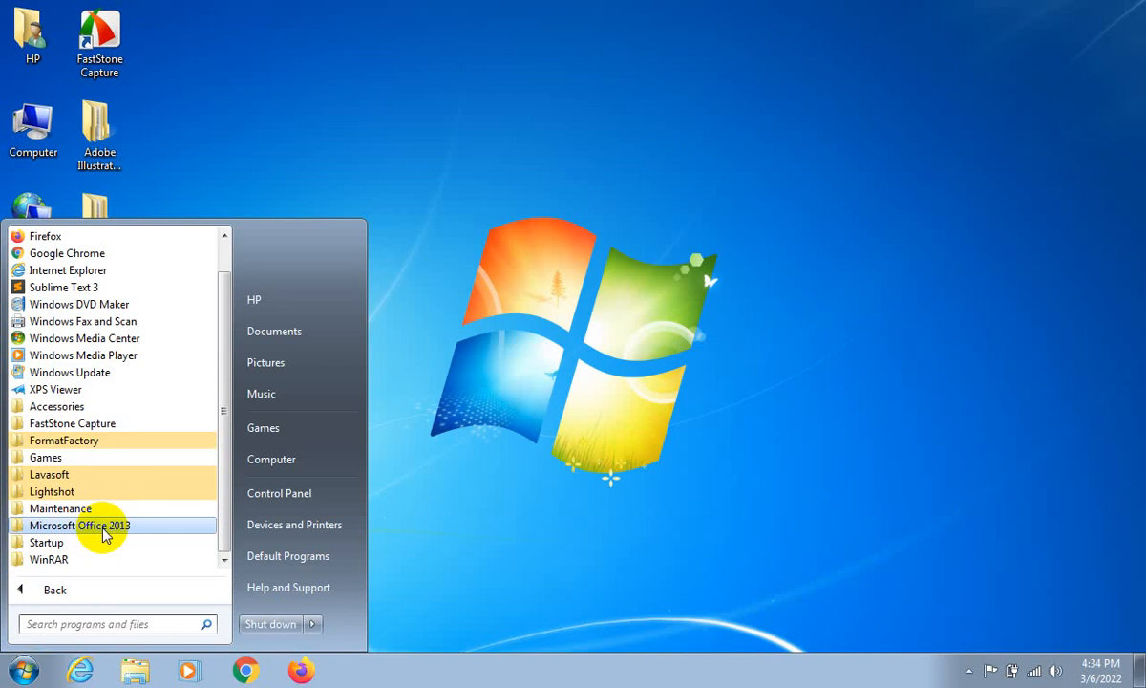
{"action": "left_click", "coordinate": [955, 443]}
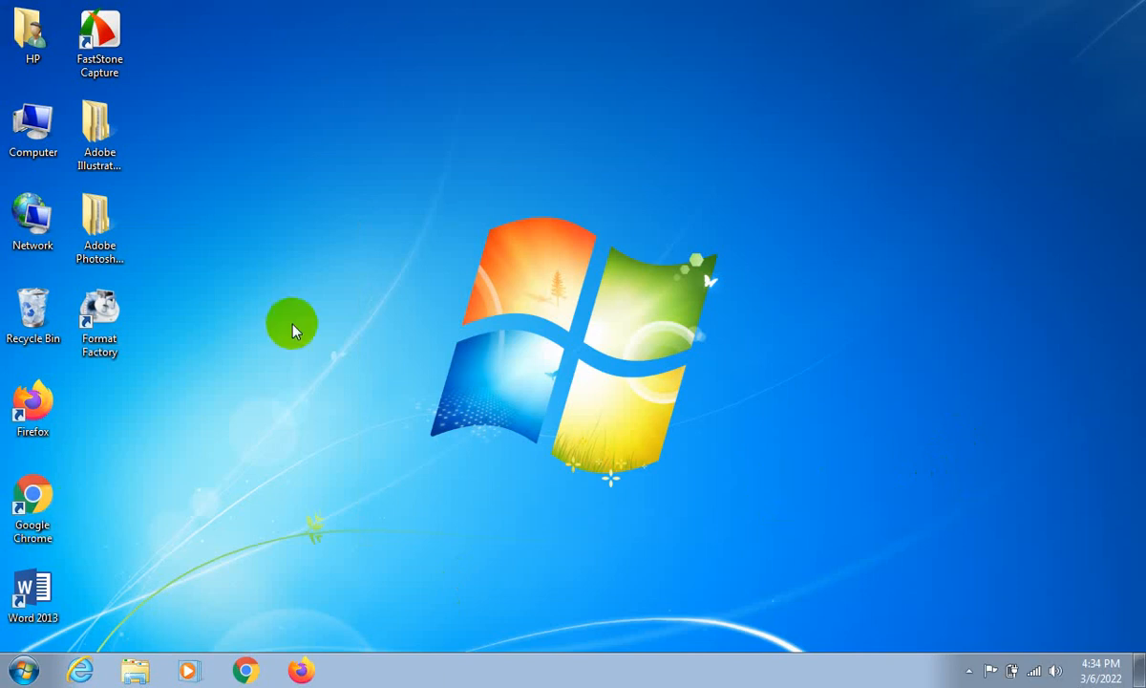
- Move the FastStone Capture and Format Factory shortcuts to the middle of the desktop, one below the other, and select both
{"action": "left_click_drag", "start_coordinate": [99, 37], "coordinate": [501, 129]}
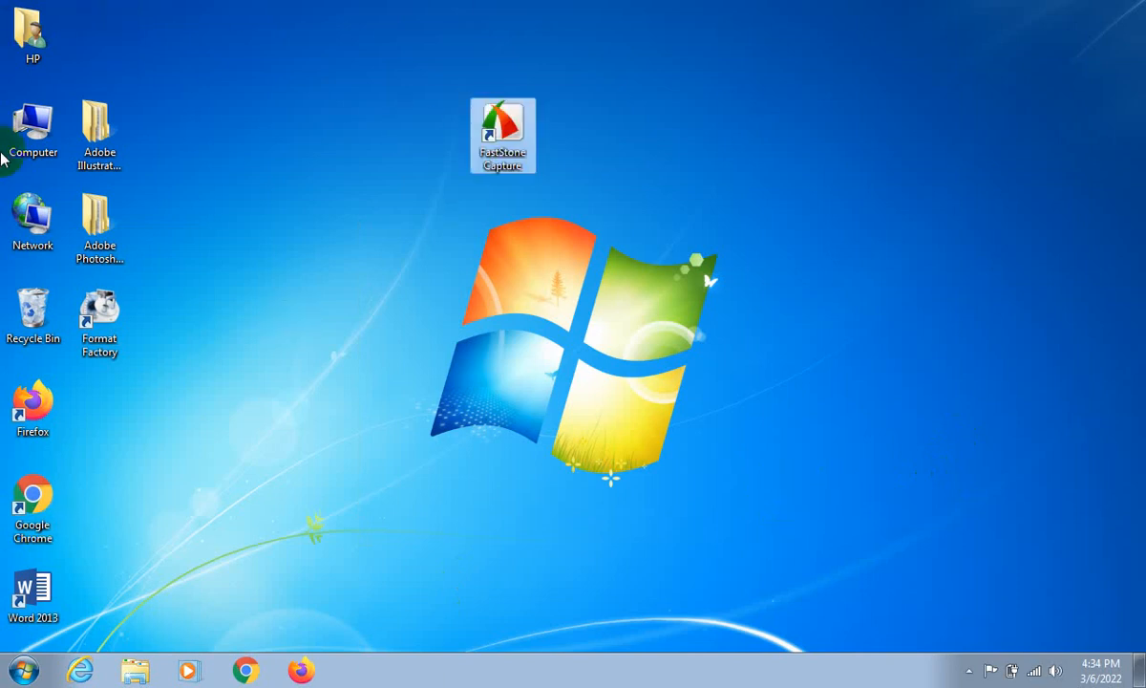
{"action": "left_click", "coordinate": [4, 158]}
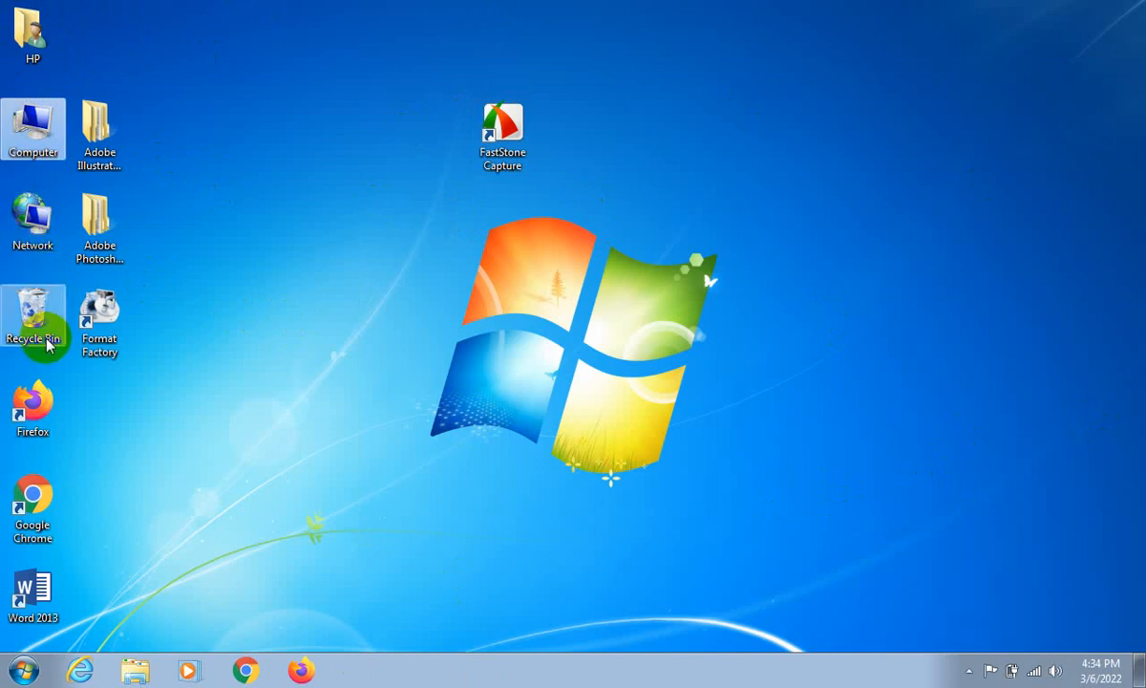
{"action": "left_click", "coordinate": [112, 315]}
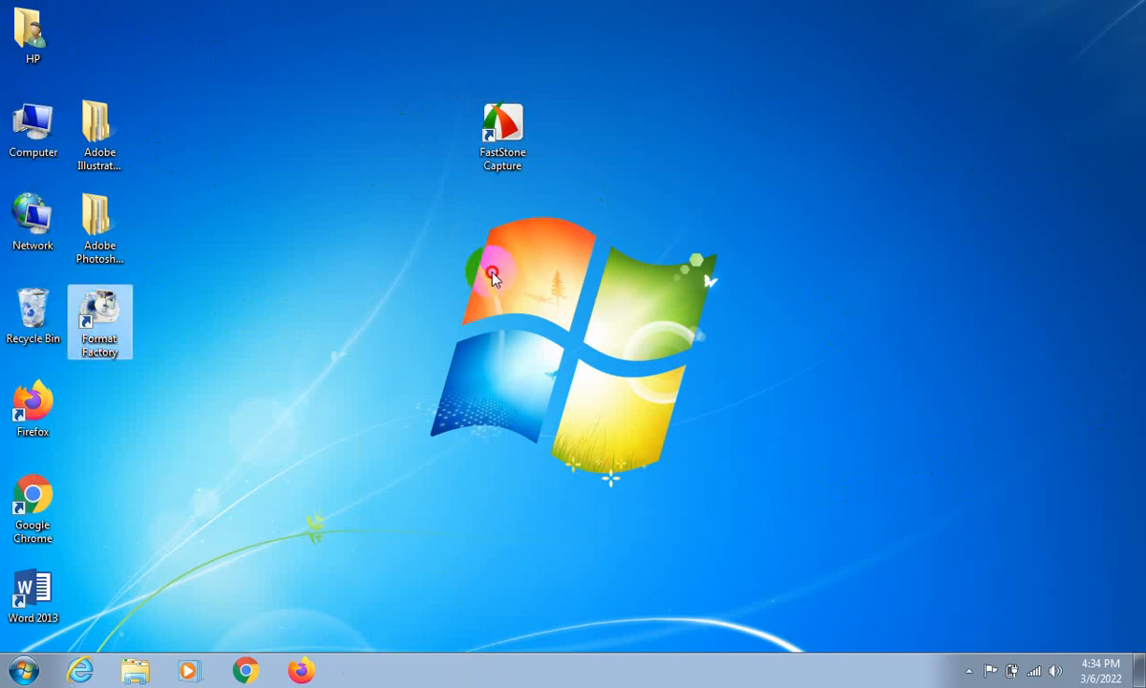
{"action": "left_click_drag", "start_coordinate": [492, 272], "coordinate": [493, 273]}
{"action": "left_click_drag", "start_coordinate": [414, 1], "coordinate": [606, 314]}
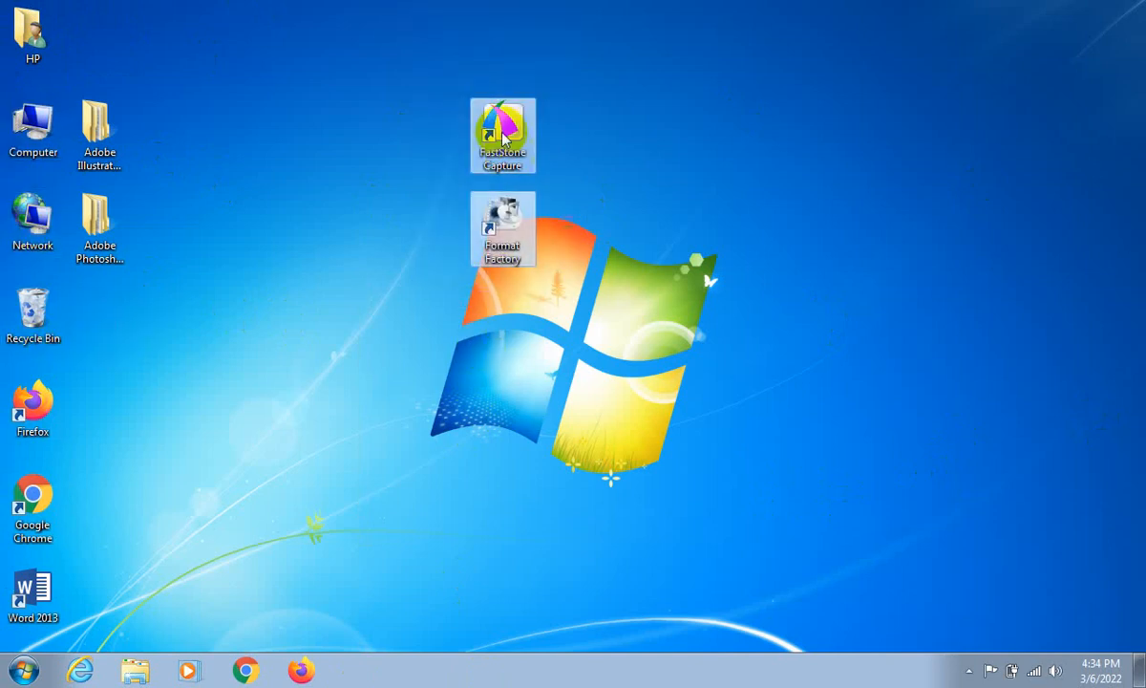
{"action": "left_click", "coordinate": [491, 140]}
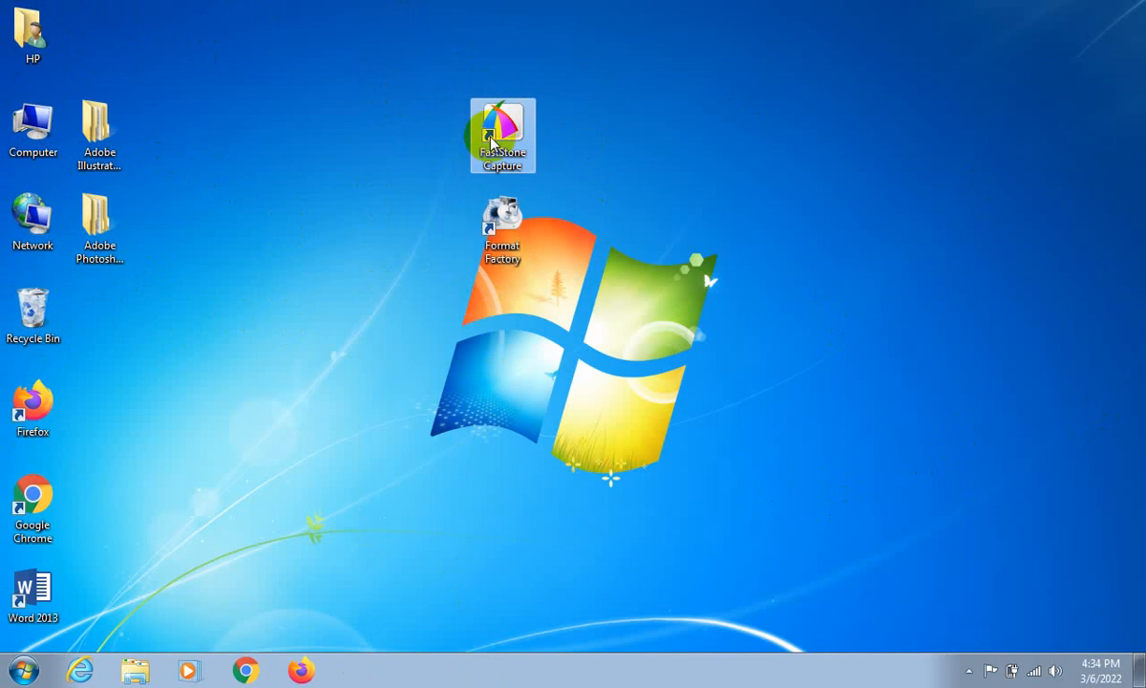
{"action": "right_click", "coordinate": [491, 140]}
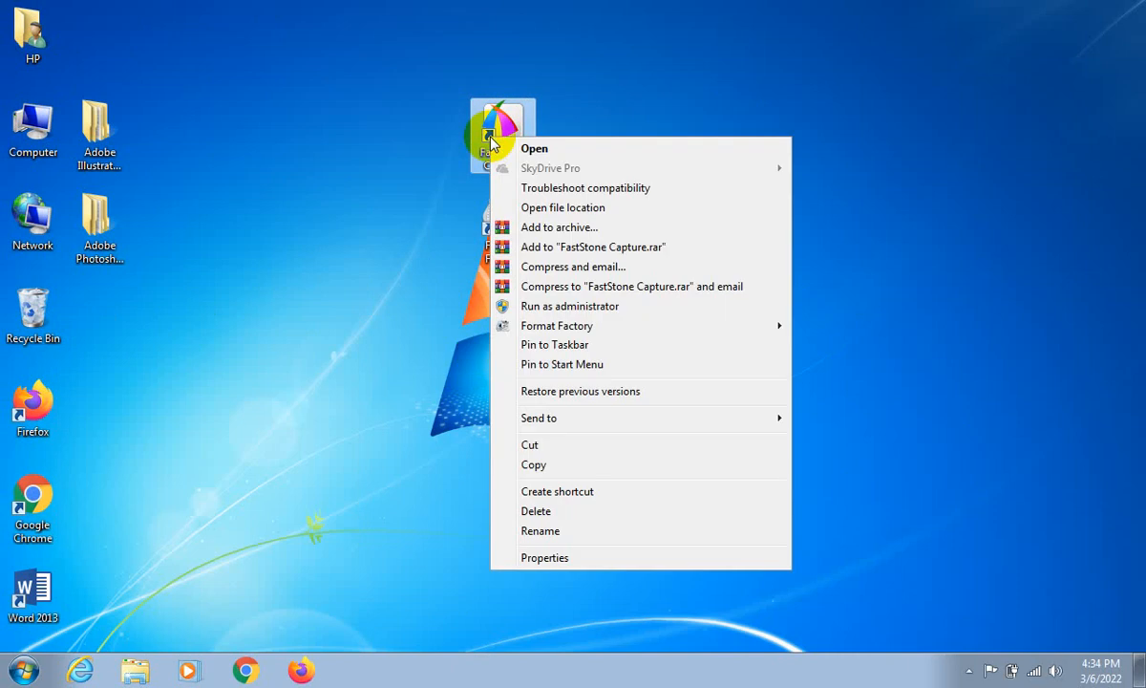
{"action": "left_click", "coordinate": [516, 521]}
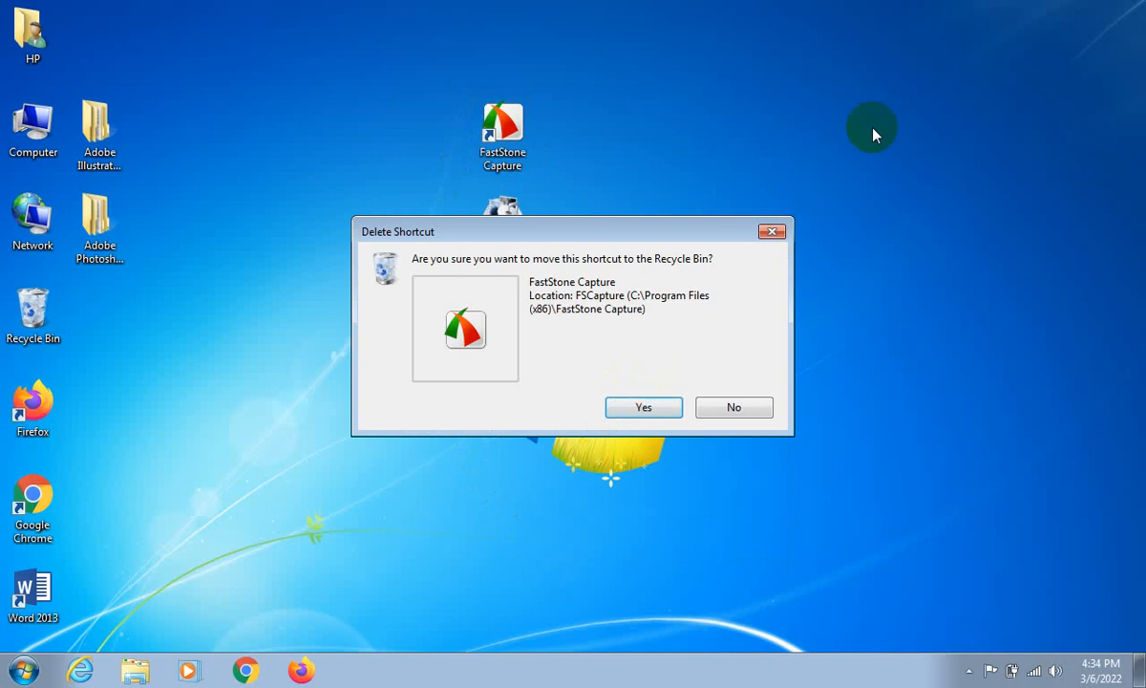
{"action": "left_click", "coordinate": [772, 231]}
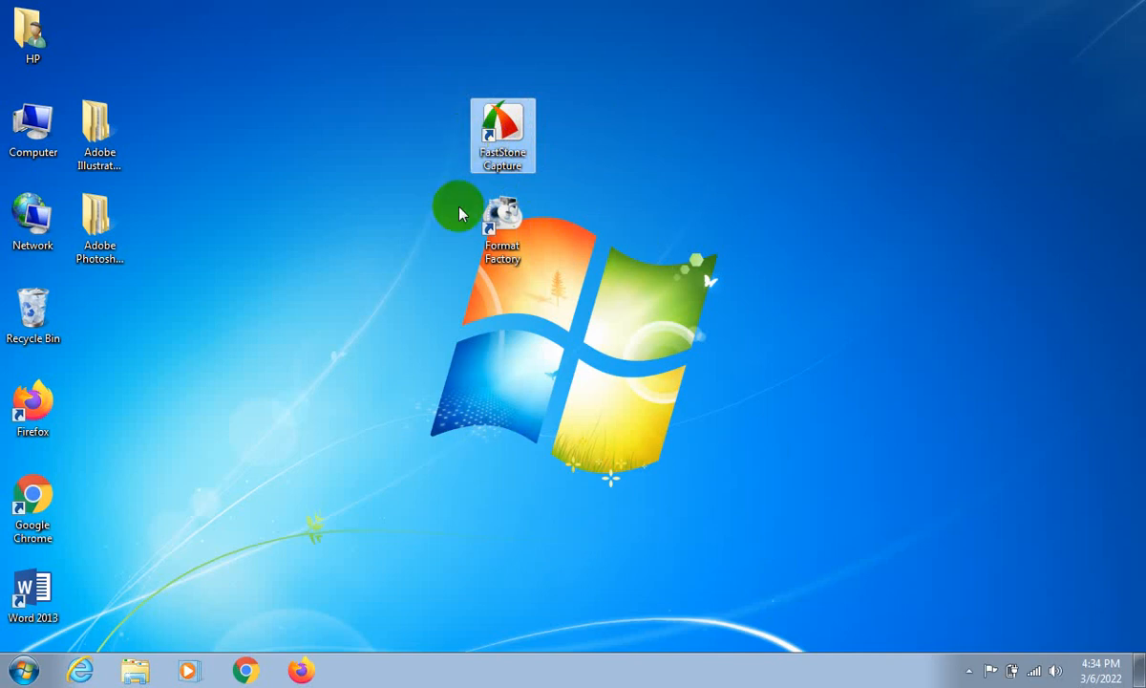
- Move the Adobe Illustrator 2021 folder out beside the FastStone Capture shortcut, delete it to the Recycle Bin, and select the bin
{"action": "left_click", "coordinate": [112, 118]}
{"action": "left_click_drag", "start_coordinate": [363, 119], "coordinate": [363, 119]}
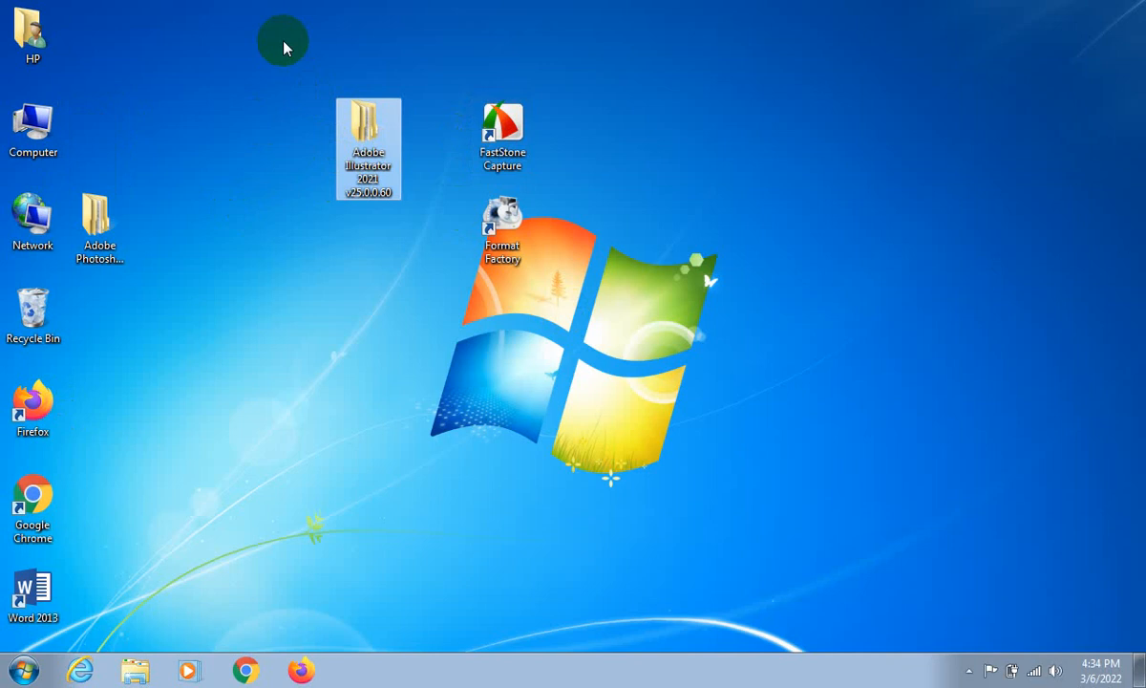
{"action": "right_click", "coordinate": [344, 126]}
{"action": "left_click", "coordinate": [418, 441]}
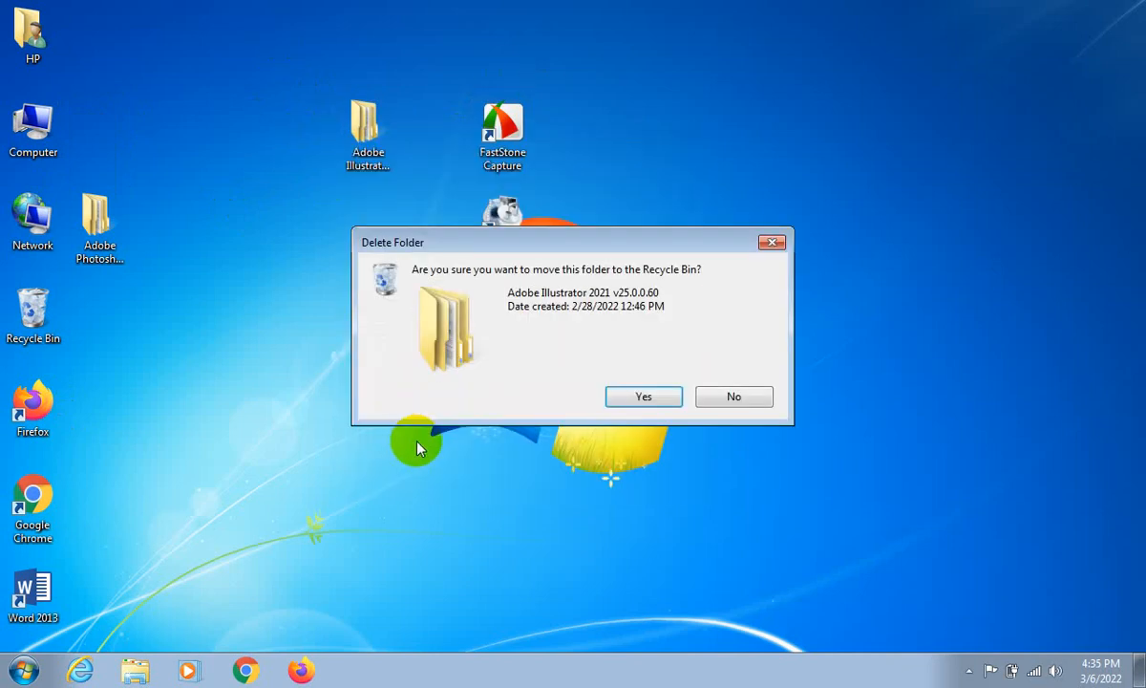
{"action": "left_click", "coordinate": [660, 402]}
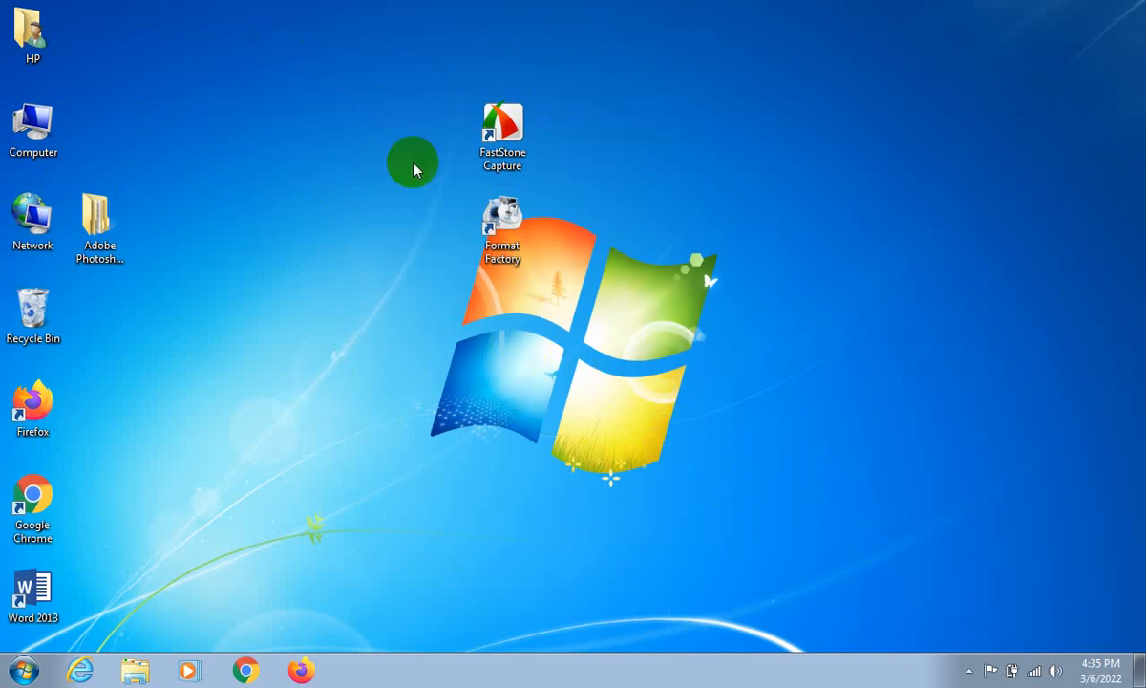
{"action": "left_click", "coordinate": [35, 306]}
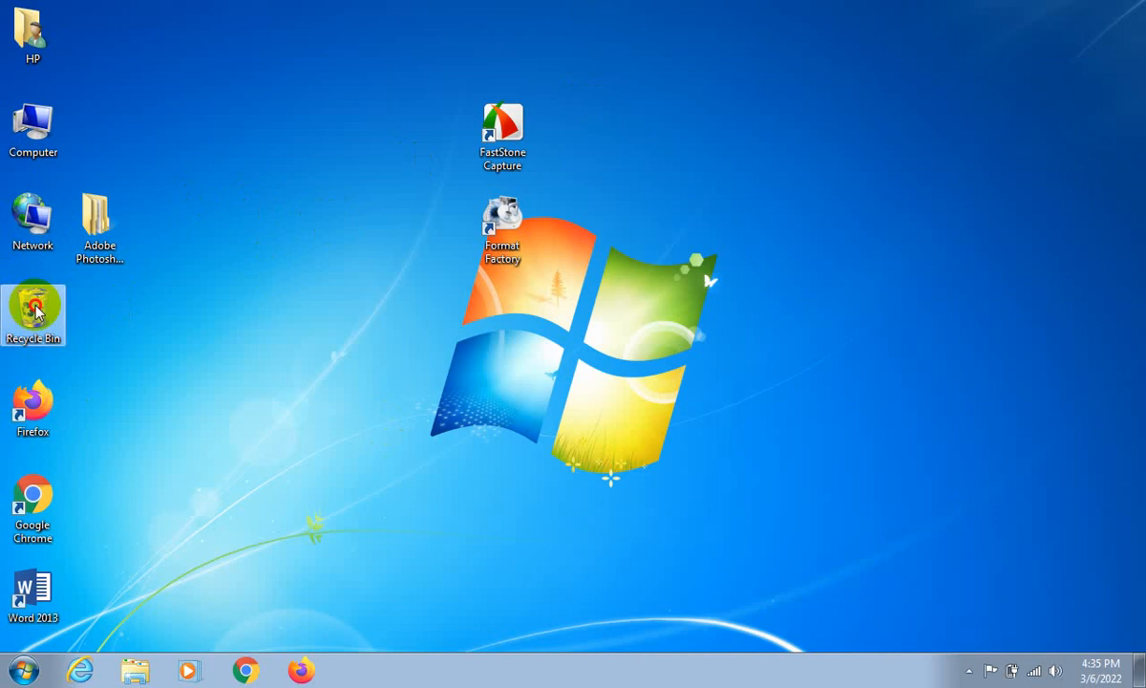
- Open the Recycle Bin, restore the Adobe Illustrator 2021 v25.0.0.60 folder to an empty spot on the desktop, and close the bin
{"action": "left_click", "coordinate": [322, 316]}
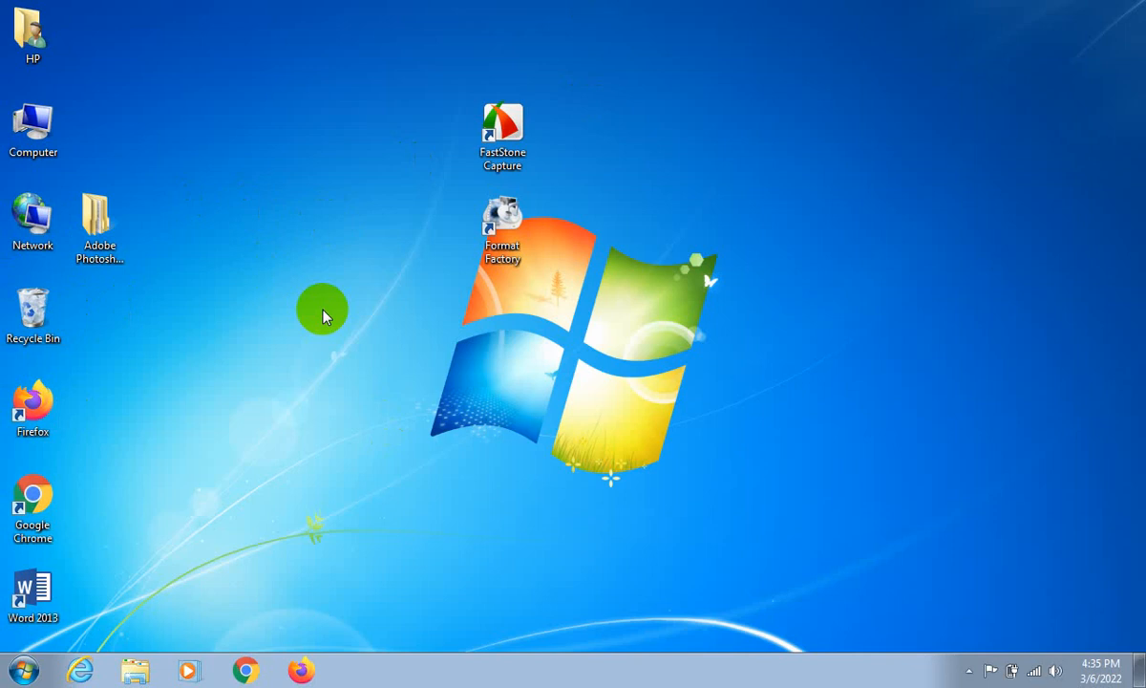
{"action": "double_click", "coordinate": [36, 310]}
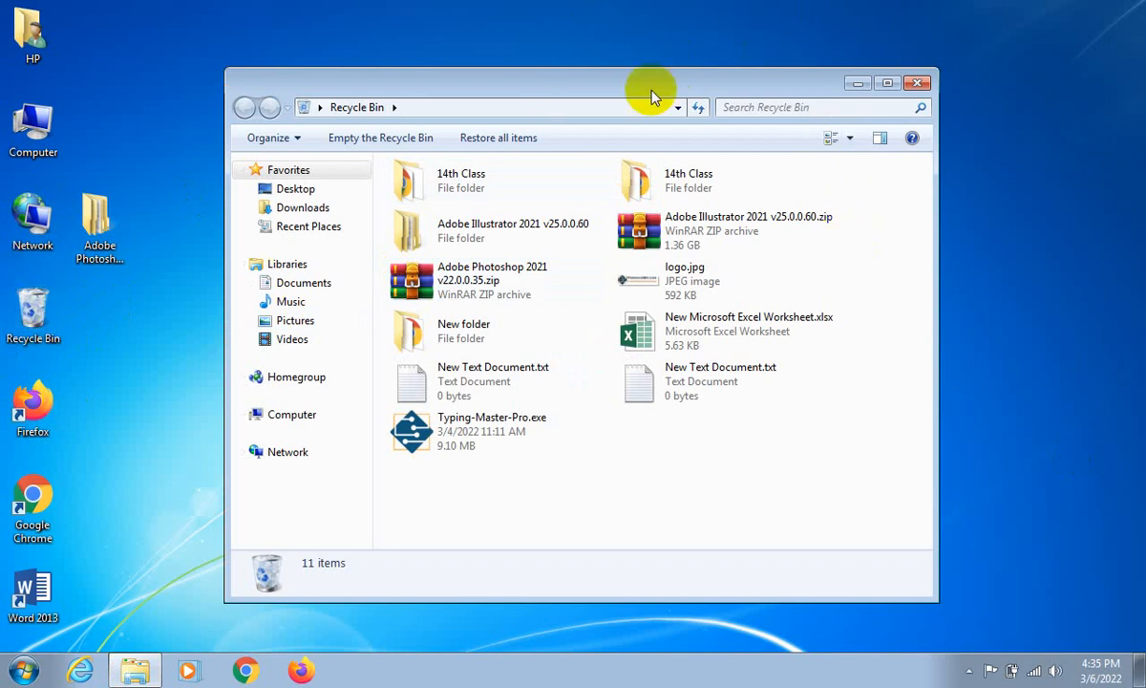
{"action": "left_click_drag", "start_coordinate": [650, 96], "coordinate": [778, 117]}
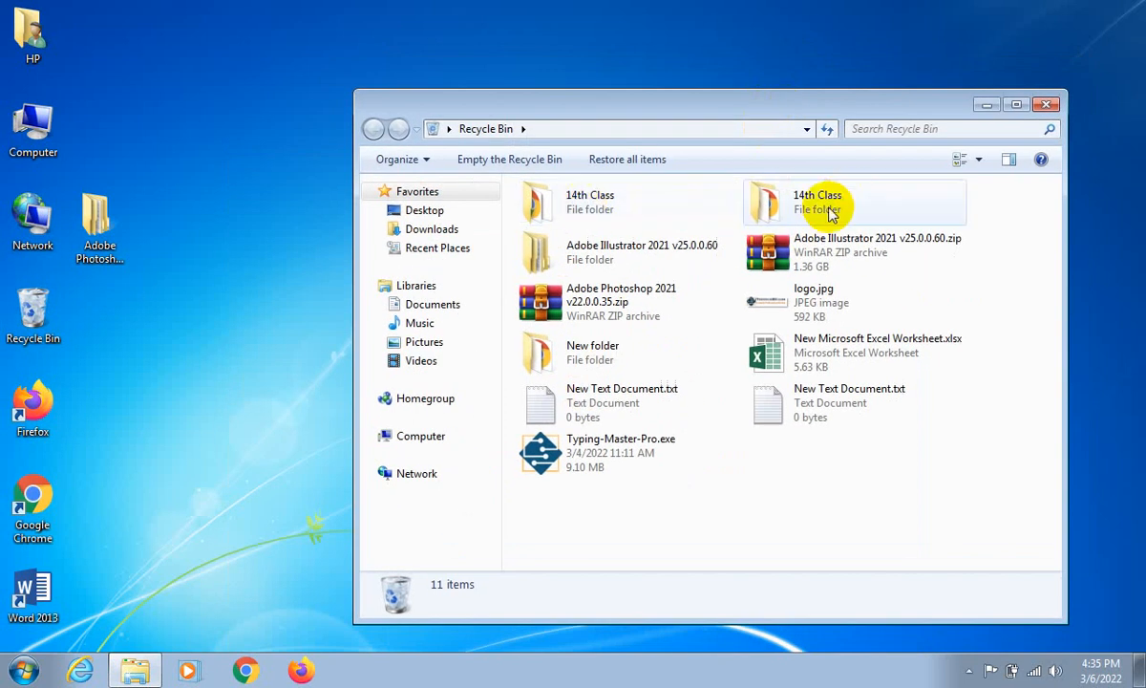
{"action": "left_click", "coordinate": [617, 244]}
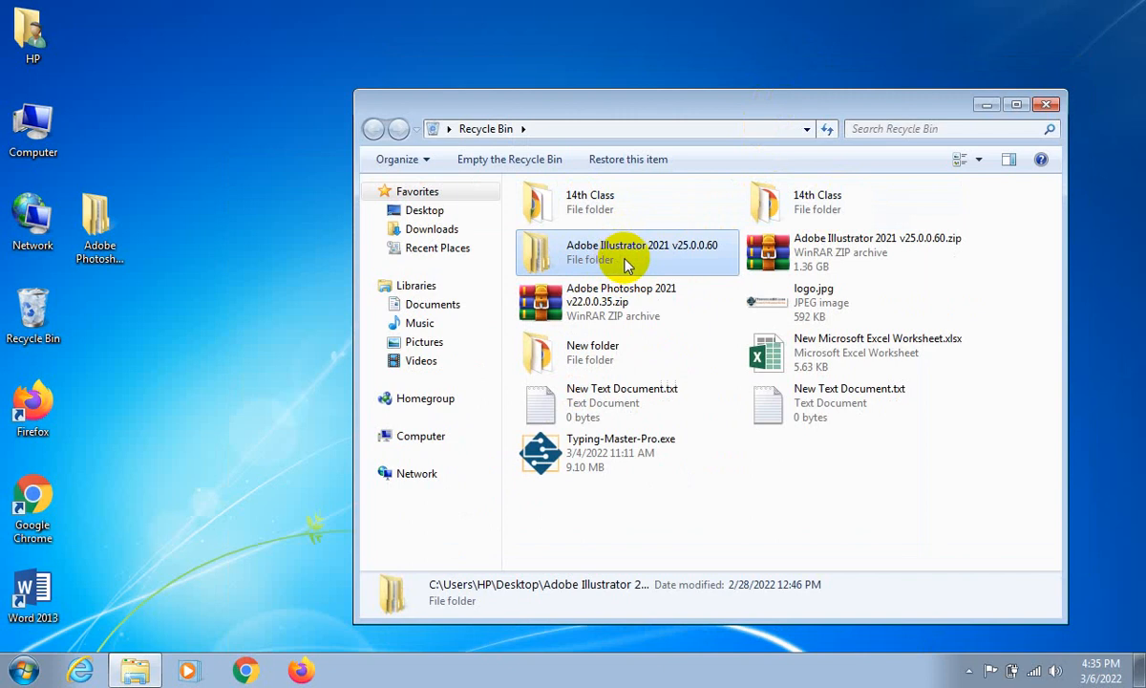
{"action": "left_click_drag", "start_coordinate": [625, 259], "coordinate": [242, 188]}
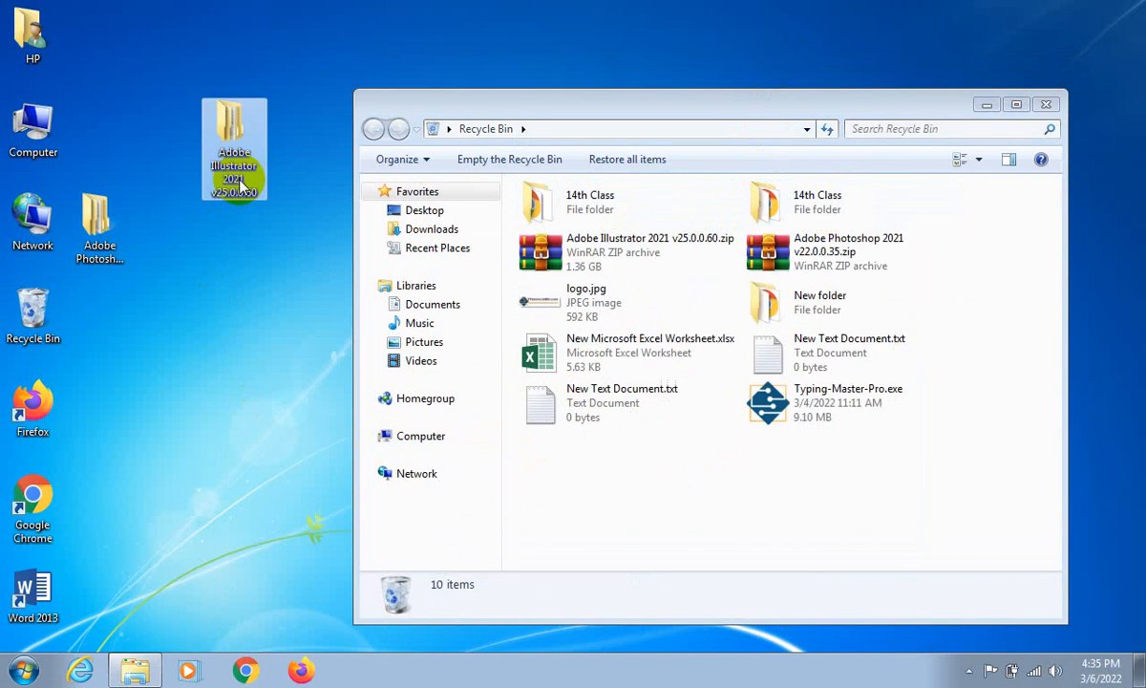
{"action": "left_click", "coordinate": [1034, 107]}
{"action": "left_click", "coordinate": [1034, 107]}
- Delete the Adobe Illustrator 2021 v25.0.0.60 folder from the desktop to the Recycle Bin
{"action": "right_click", "coordinate": [225, 108]}
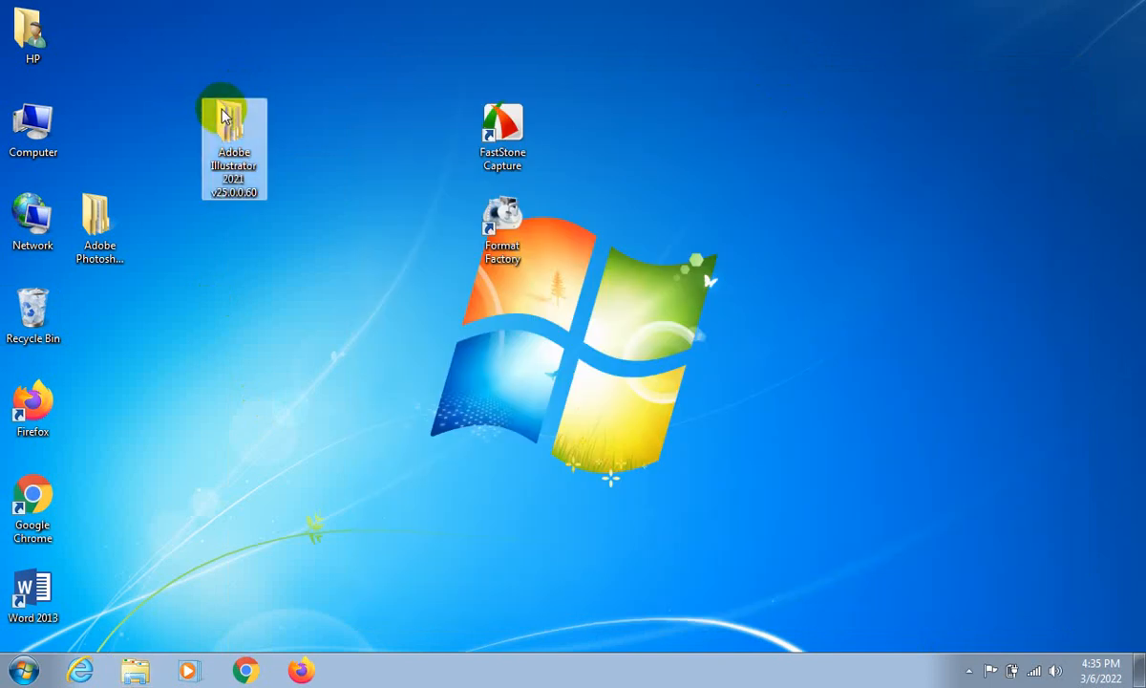
{"action": "left_click", "coordinate": [277, 423]}
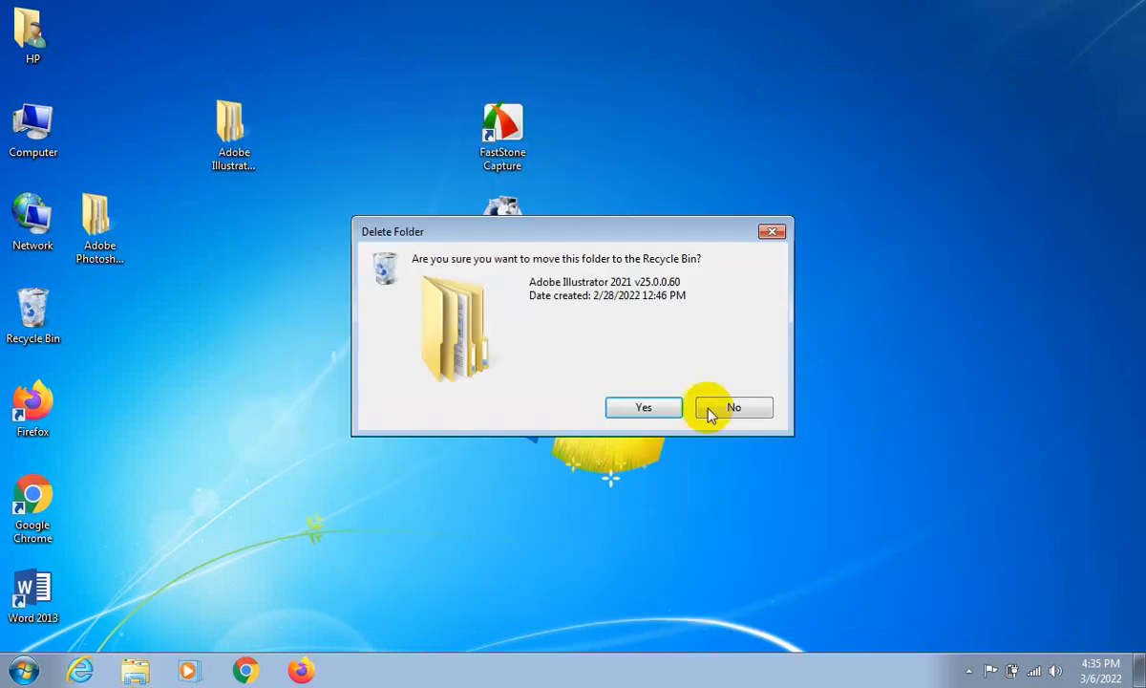
{"action": "left_click", "coordinate": [663, 408]}
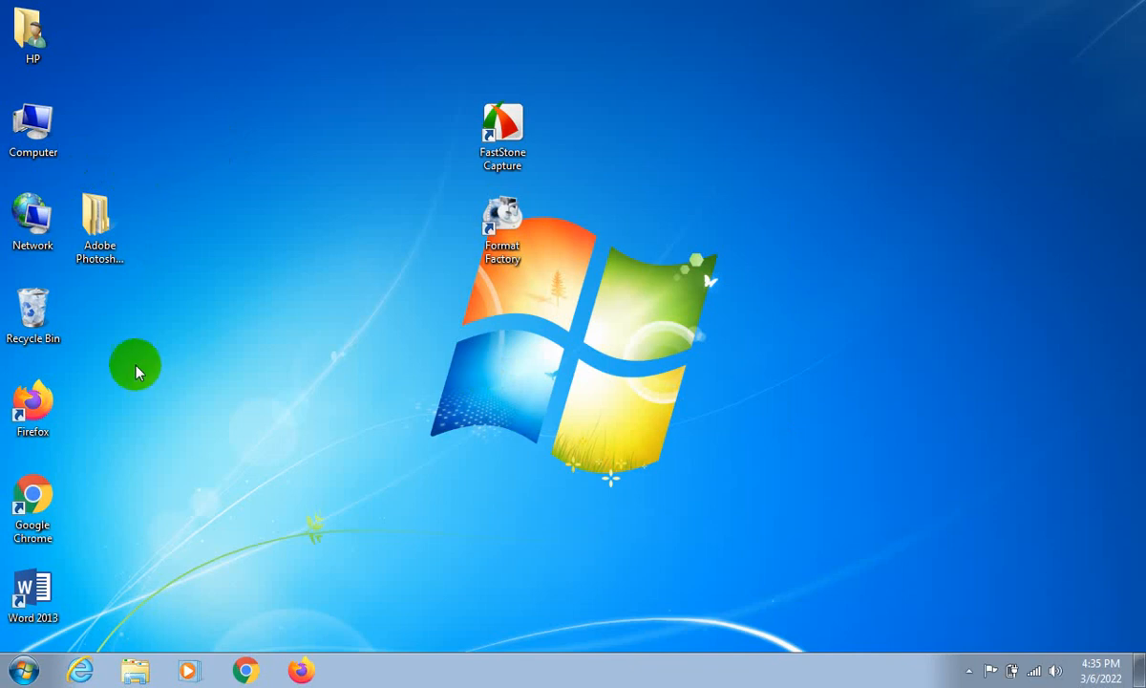
- Empty the Recycle Bin permanently, open it to check its contents, and close its window
{"action": "left_click", "coordinate": [41, 323]}
{"action": "right_click", "coordinate": [33, 311]}
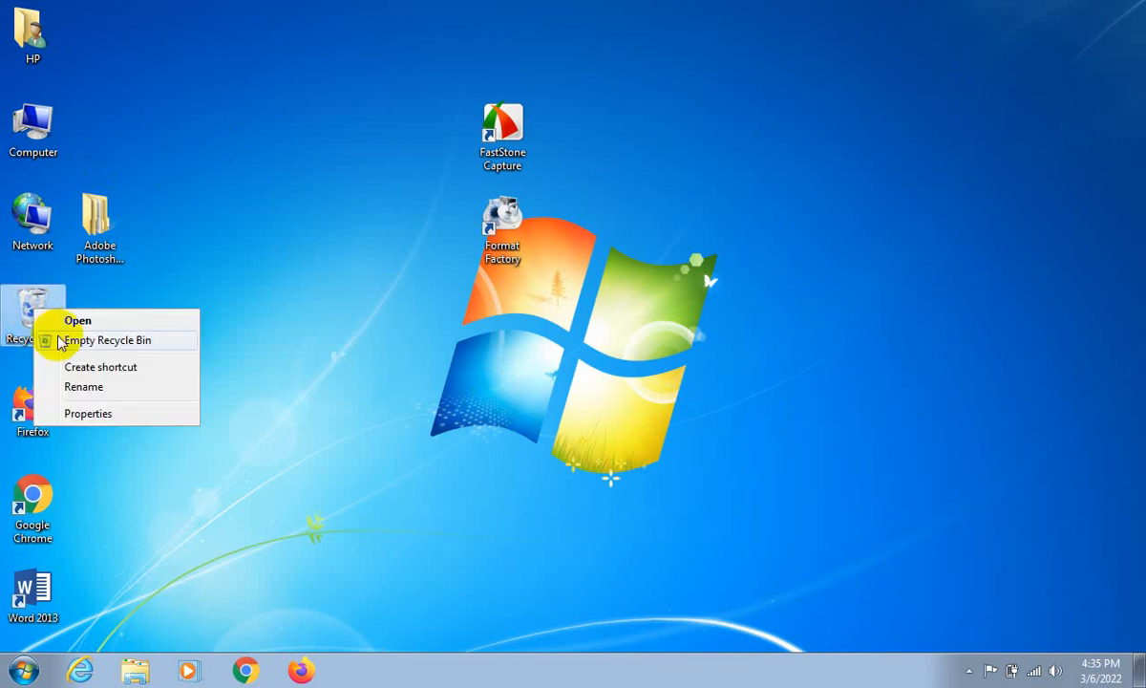
{"action": "left_click", "coordinate": [60, 341]}
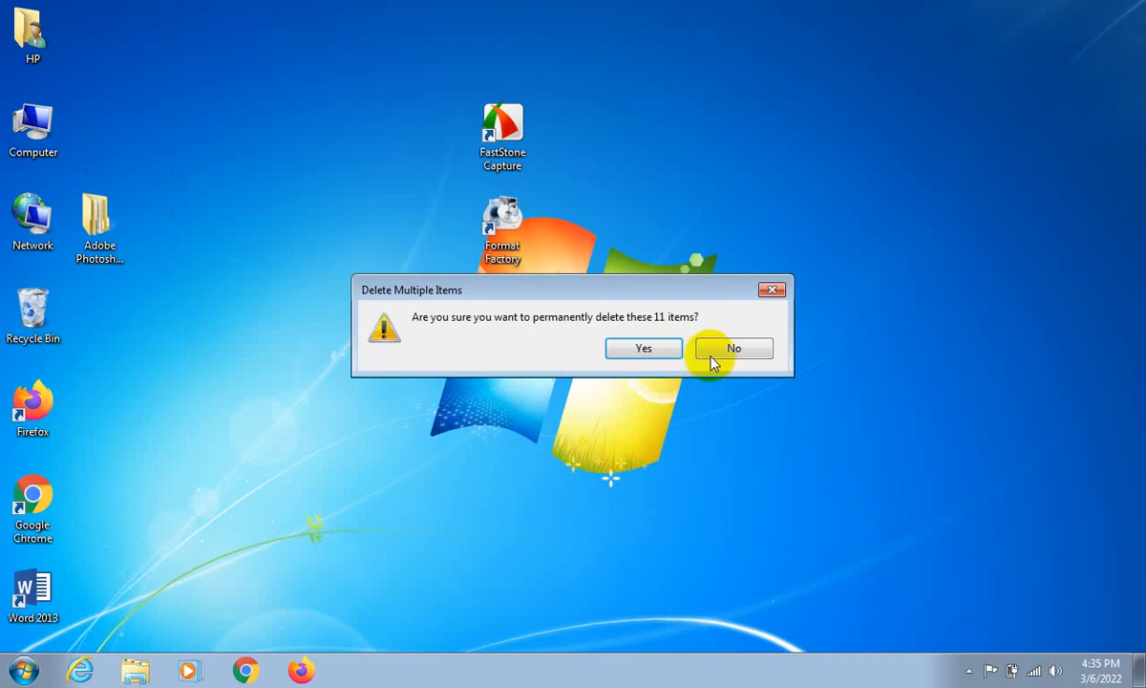
{"action": "left_click", "coordinate": [669, 352]}
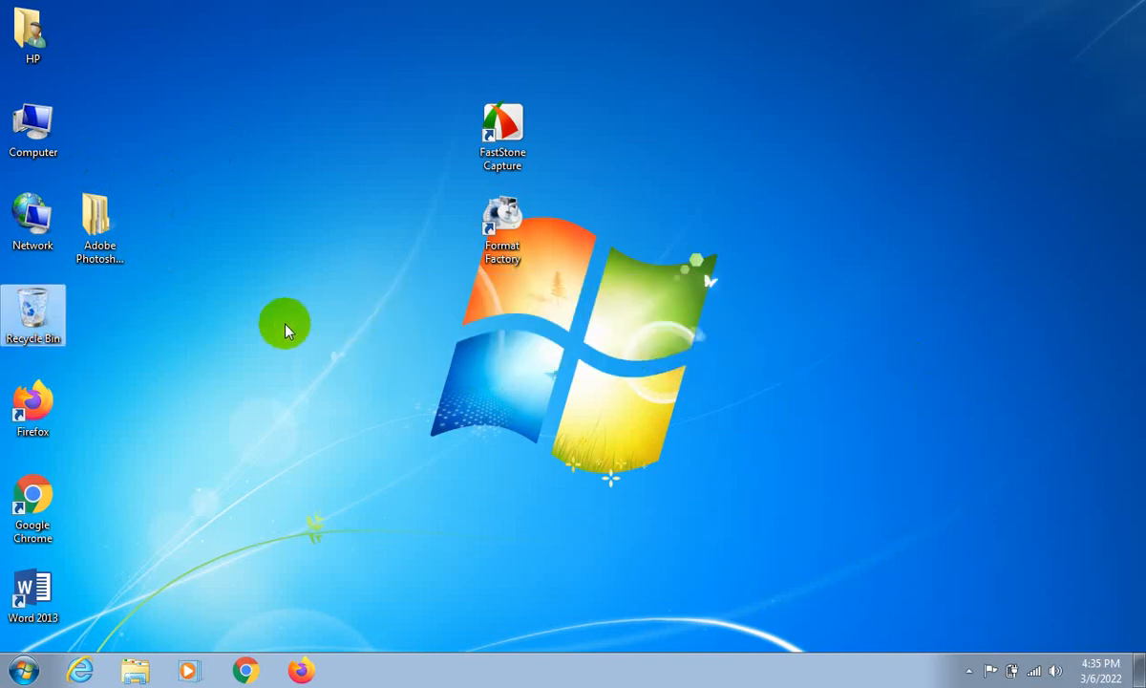
{"action": "left_click", "coordinate": [155, 306]}
{"action": "double_click", "coordinate": [38, 310]}
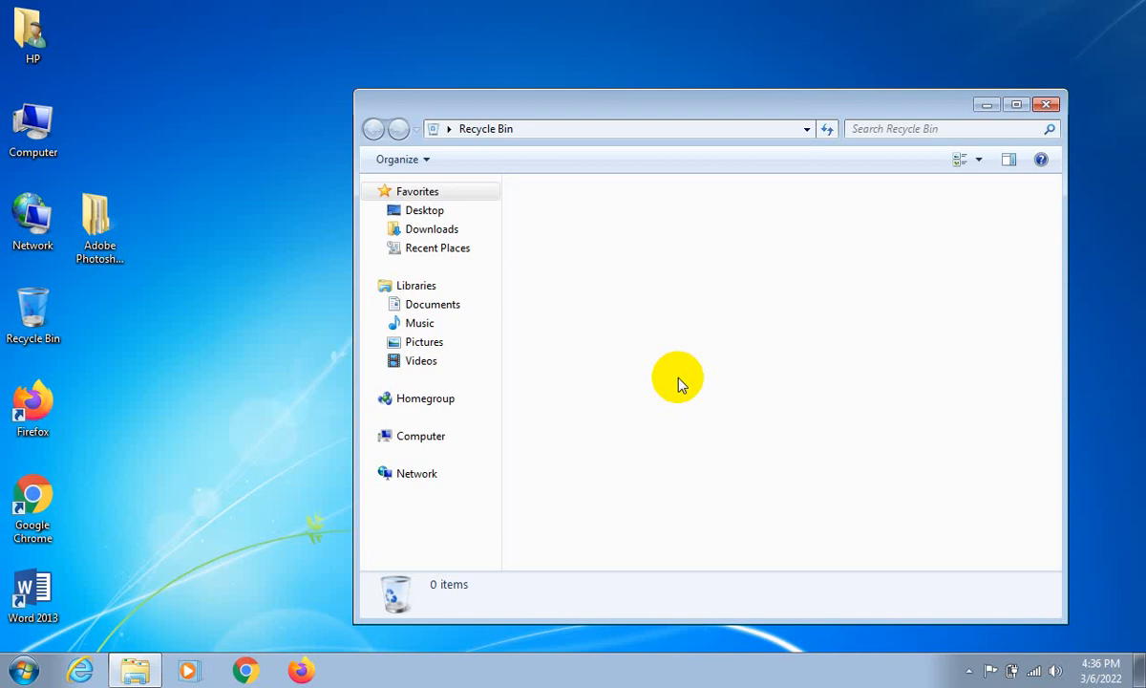
{"action": "left_click", "coordinate": [1046, 103]}
- Open and close the Adobe Photoshop 2021 desktop folder twice, first through its Open command and once directly from its icon
{"action": "left_click", "coordinate": [107, 240]}
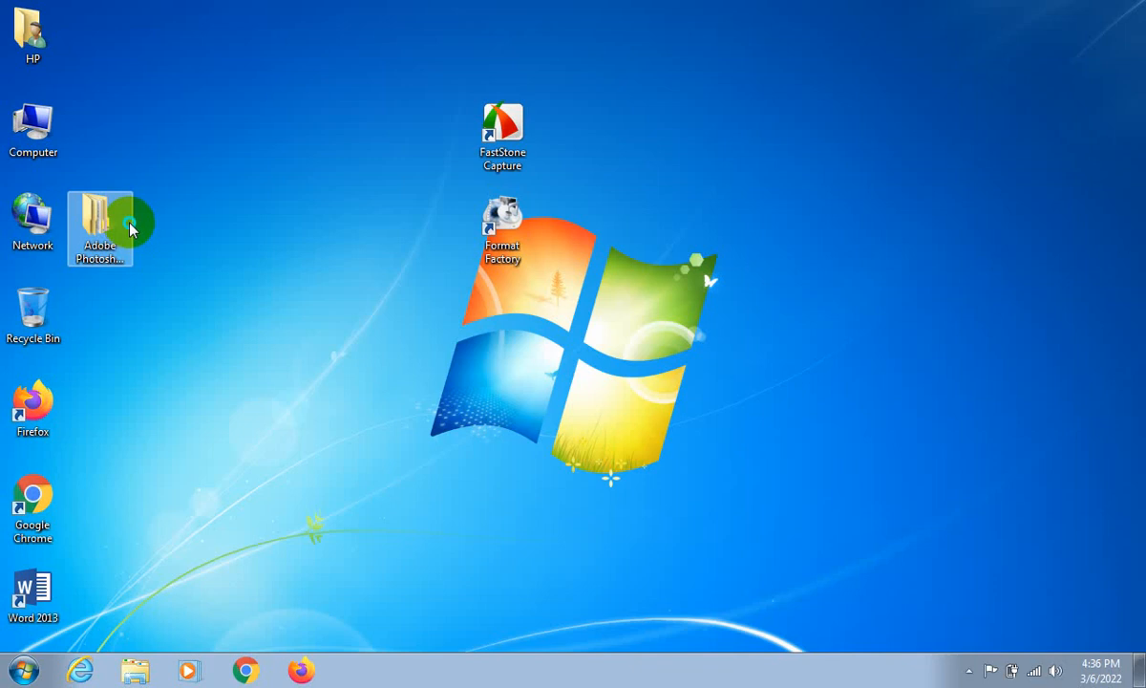
{"action": "right_click", "coordinate": [130, 226]}
{"action": "left_click", "coordinate": [176, 235]}
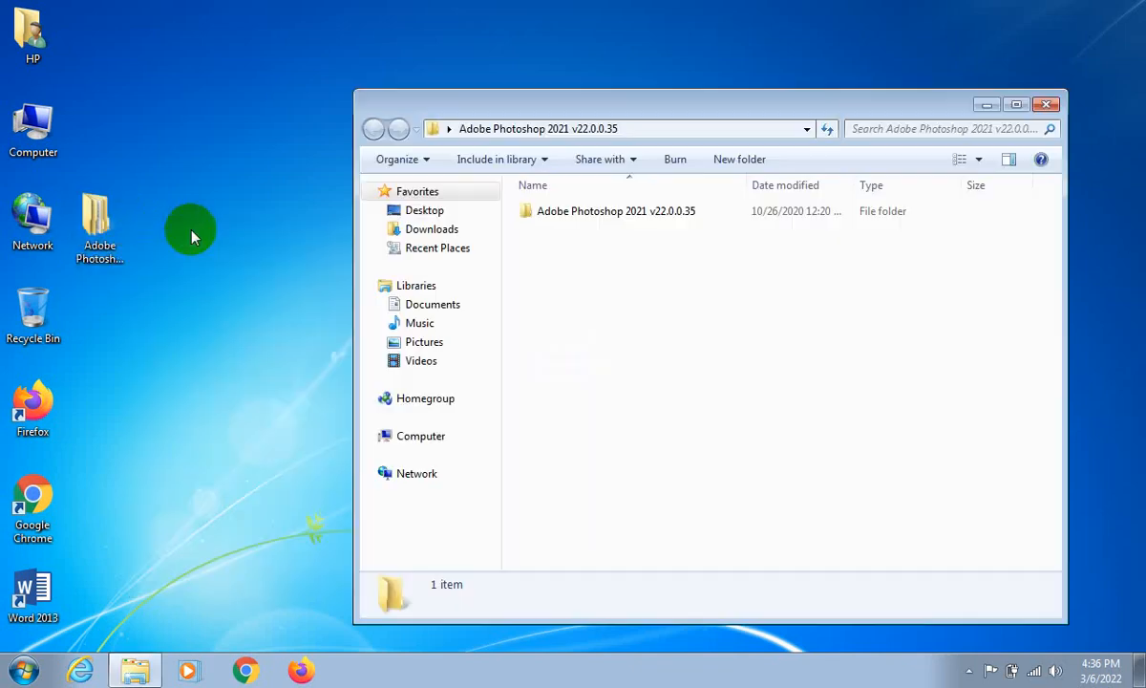
{"action": "left_click", "coordinate": [1046, 104]}
{"action": "double_click", "coordinate": [79, 208]}
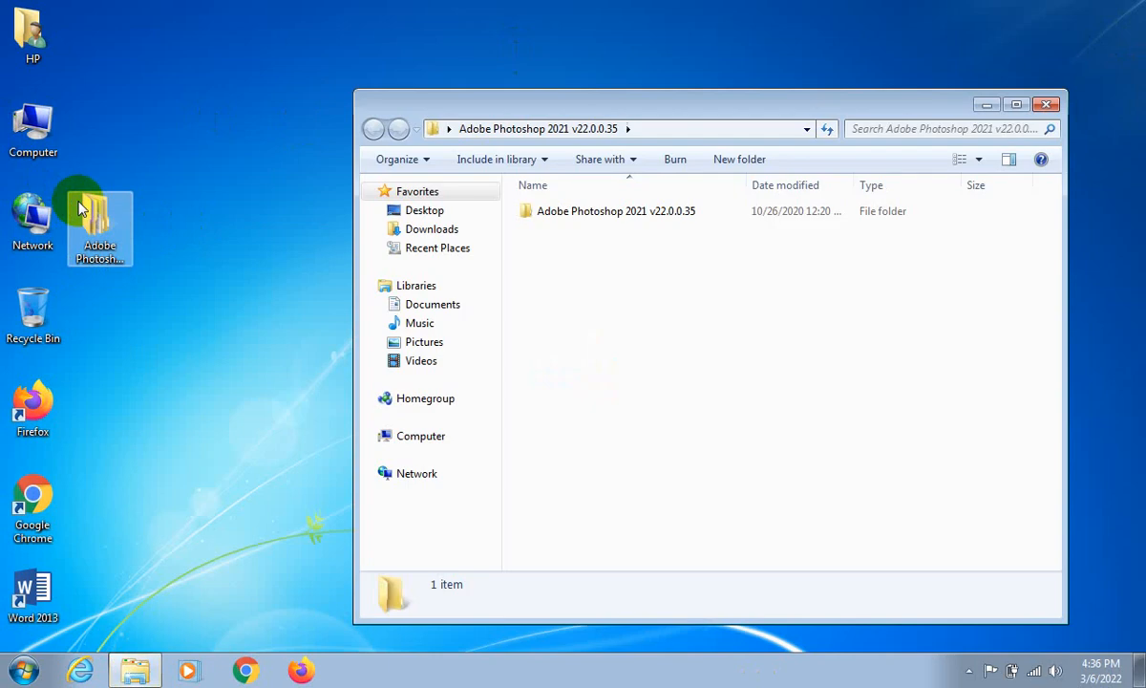
{"action": "left_click", "coordinate": [1049, 113]}
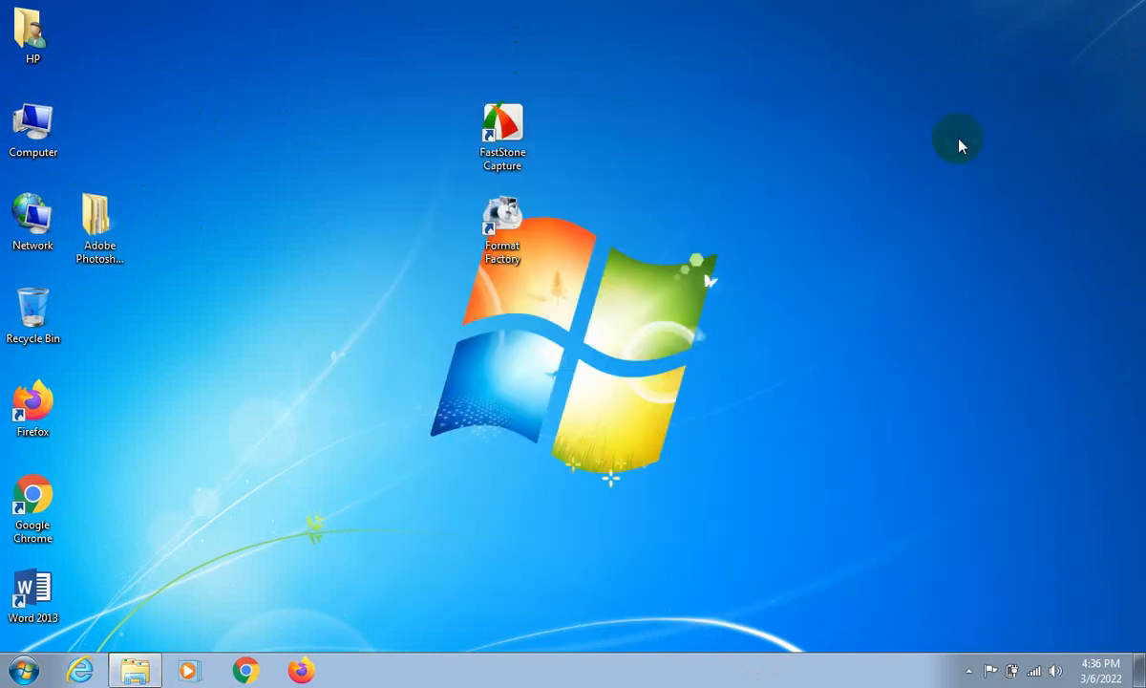
- Open the Adobe Photoshop 2021 folder, maximize its window and close it, and reopen and close the folder once more
{"action": "left_click", "coordinate": [81, 223]}
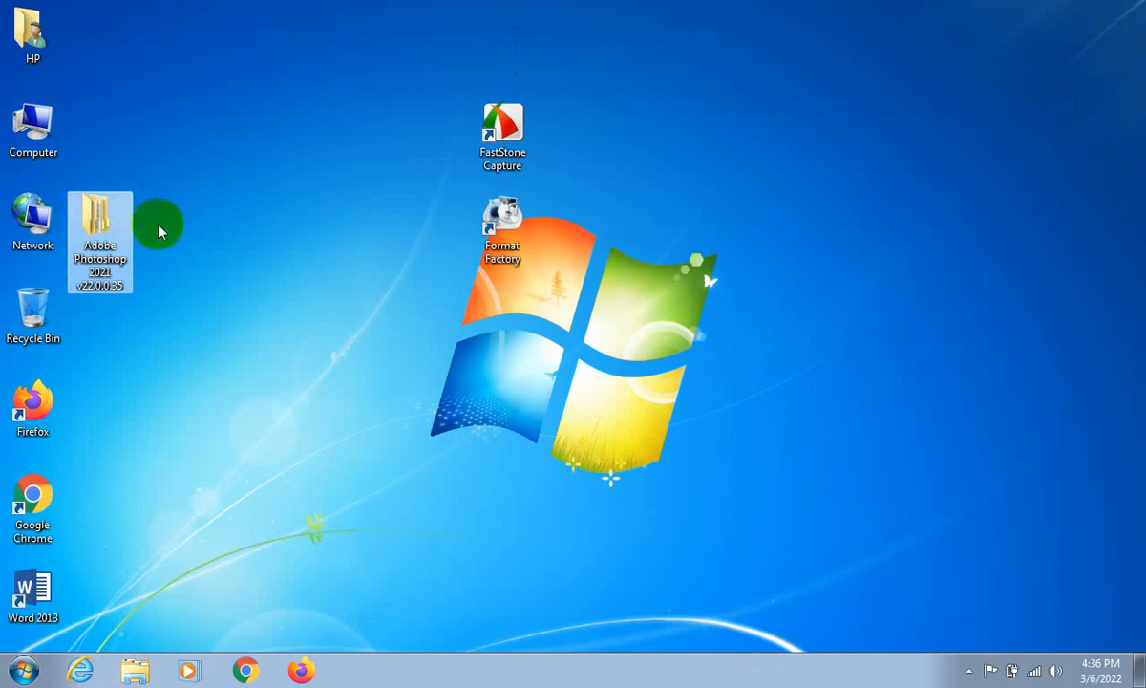
{"action": "double_click", "coordinate": [84, 242]}
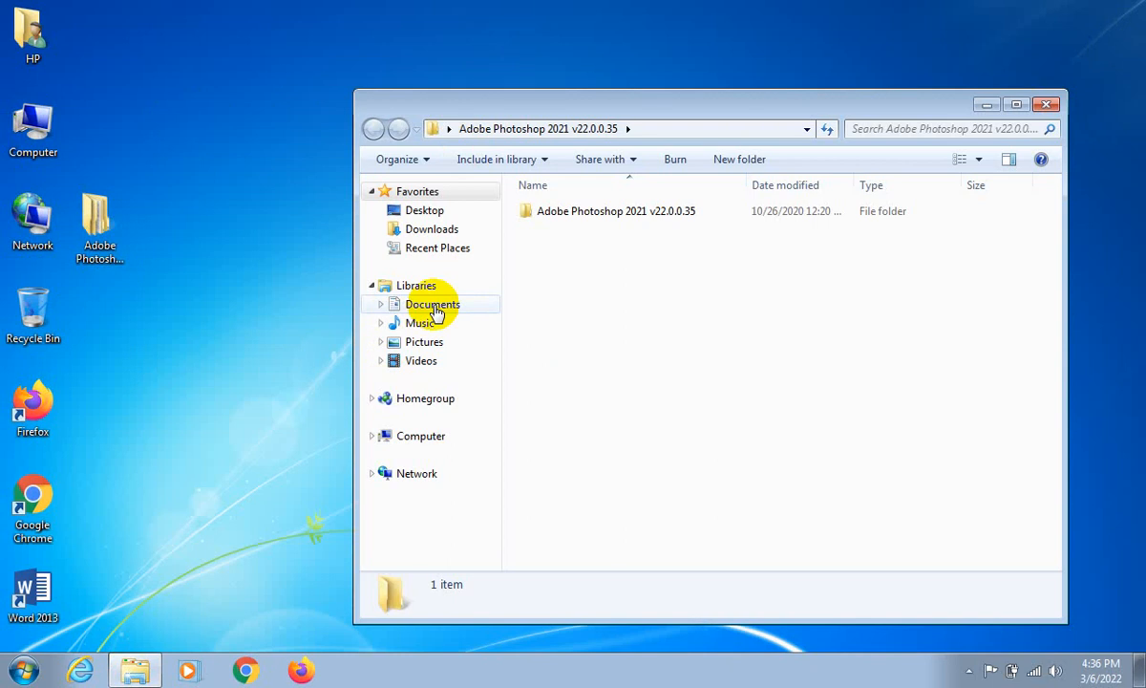
{"action": "left_click", "coordinate": [1017, 104]}
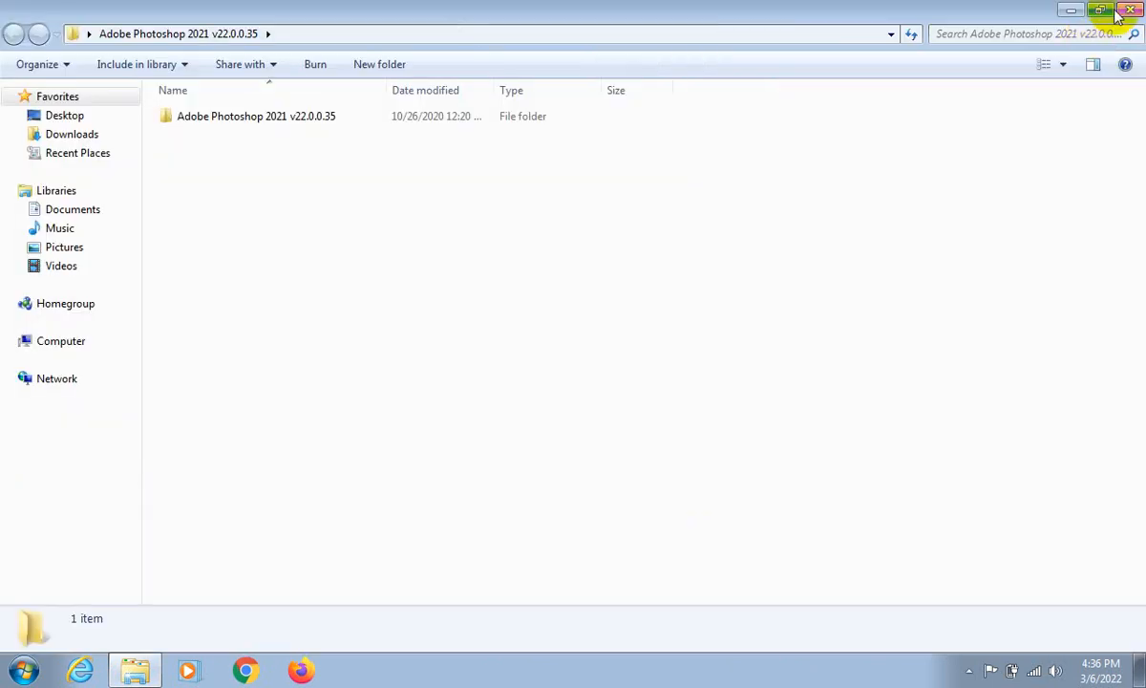
{"action": "left_click", "coordinate": [1125, 11]}
{"action": "left_click", "coordinate": [111, 233]}
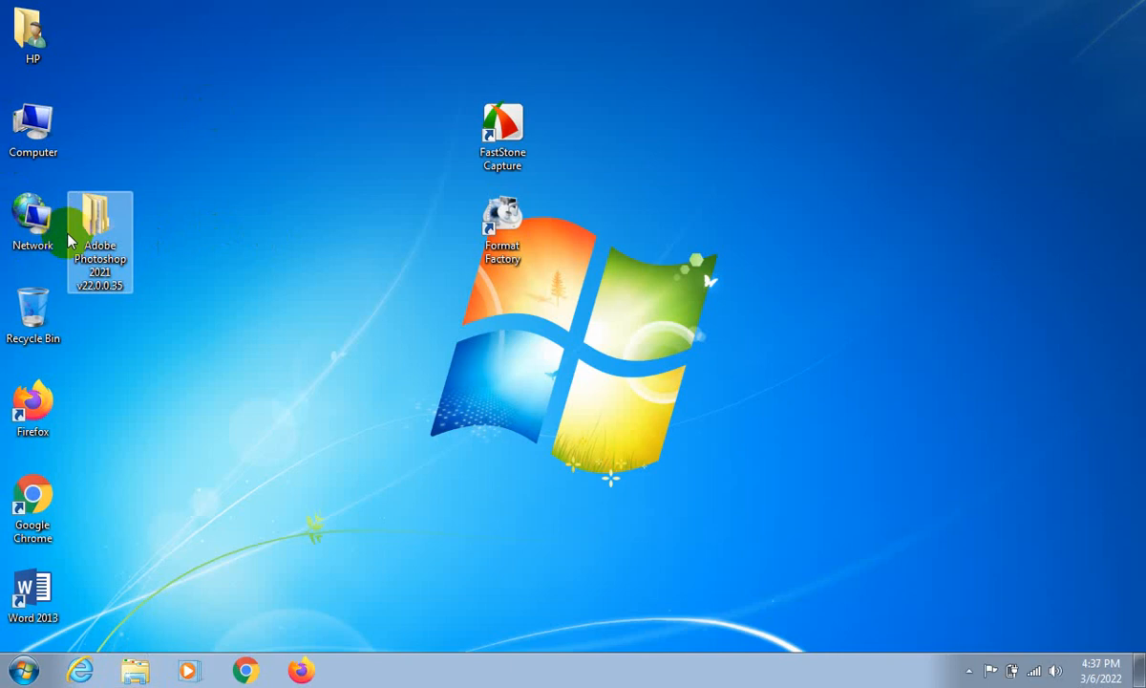
{"action": "double_click", "coordinate": [69, 241]}
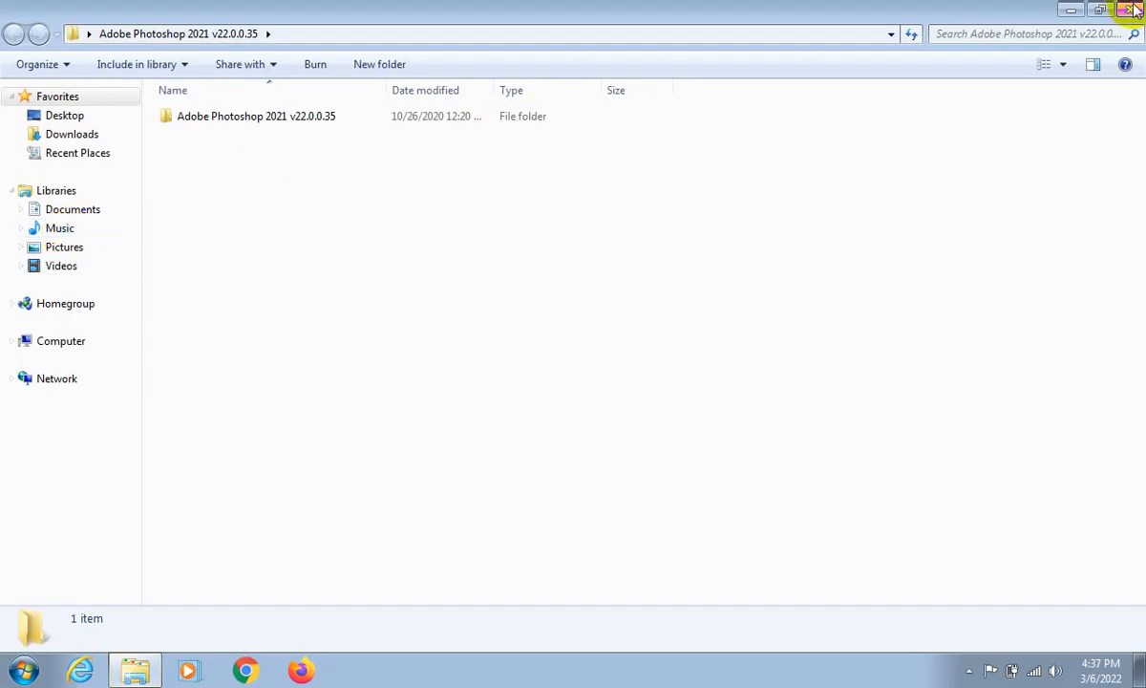
{"action": "left_click", "coordinate": [1071, 10]}
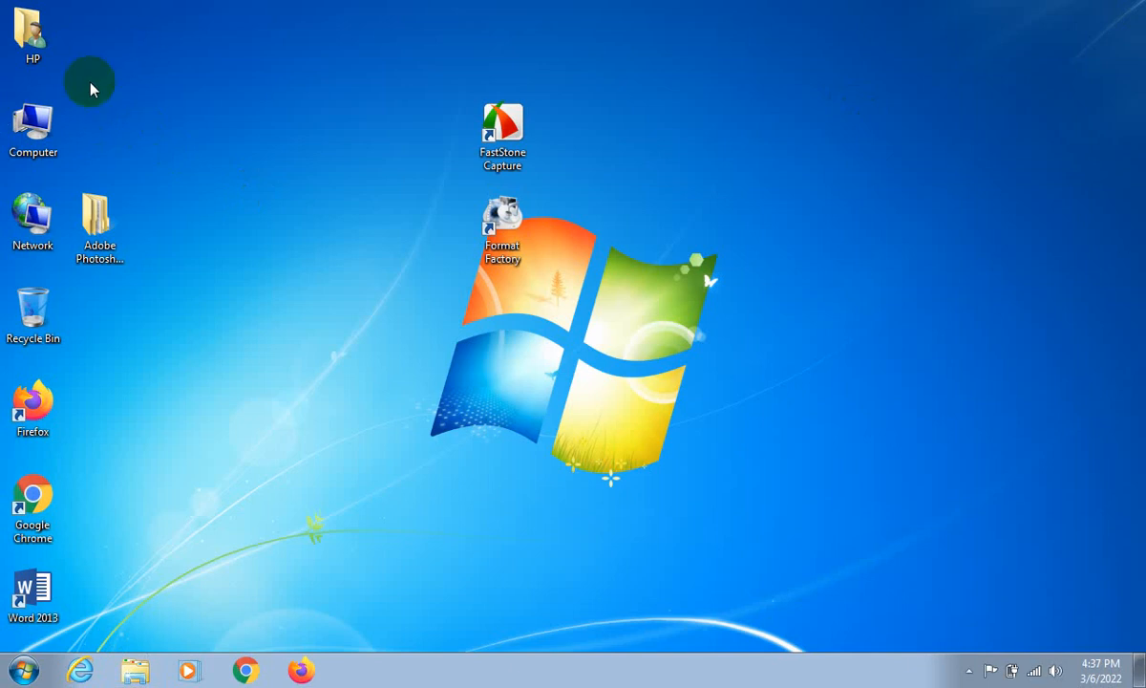
- Open Computer from the desktop and examine the Local Disk (C:) drive's storage details and available commands
{"action": "left_click", "coordinate": [43, 132]}
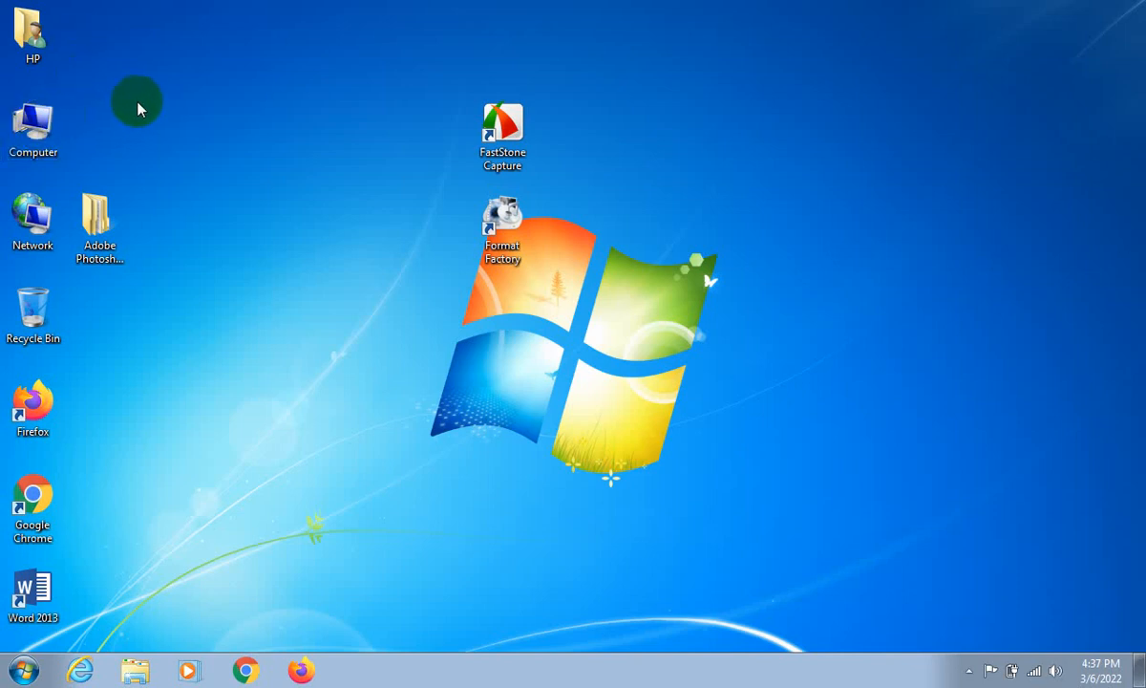
{"action": "left_click", "coordinate": [43, 129]}
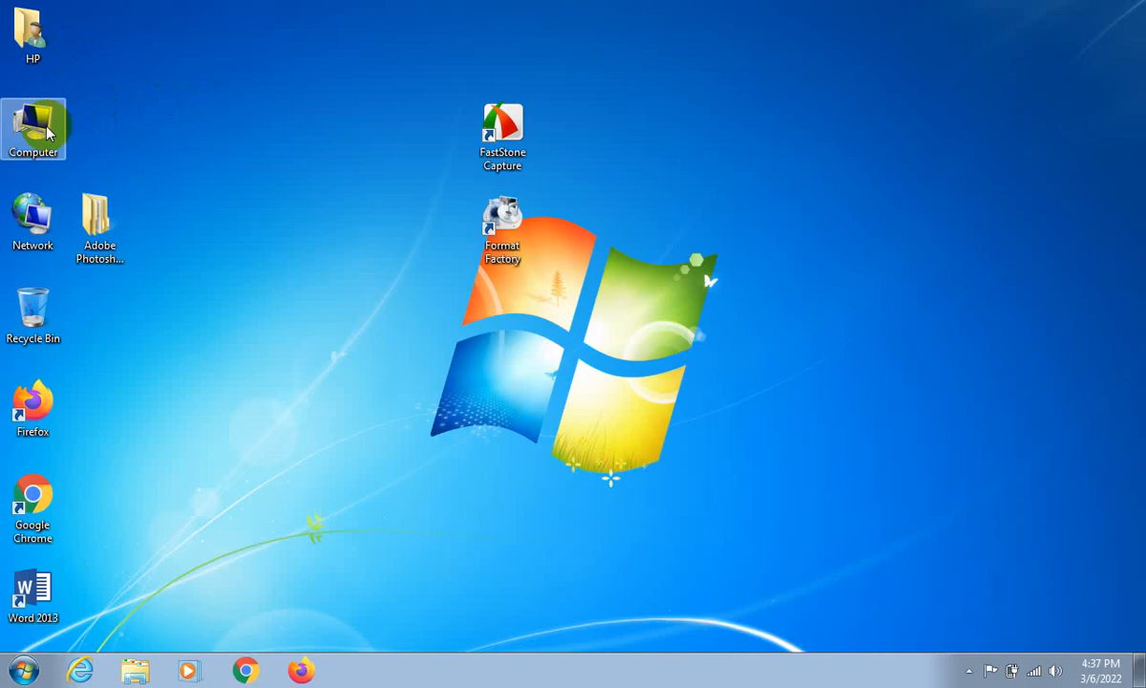
{"action": "double_click", "coordinate": [43, 129]}
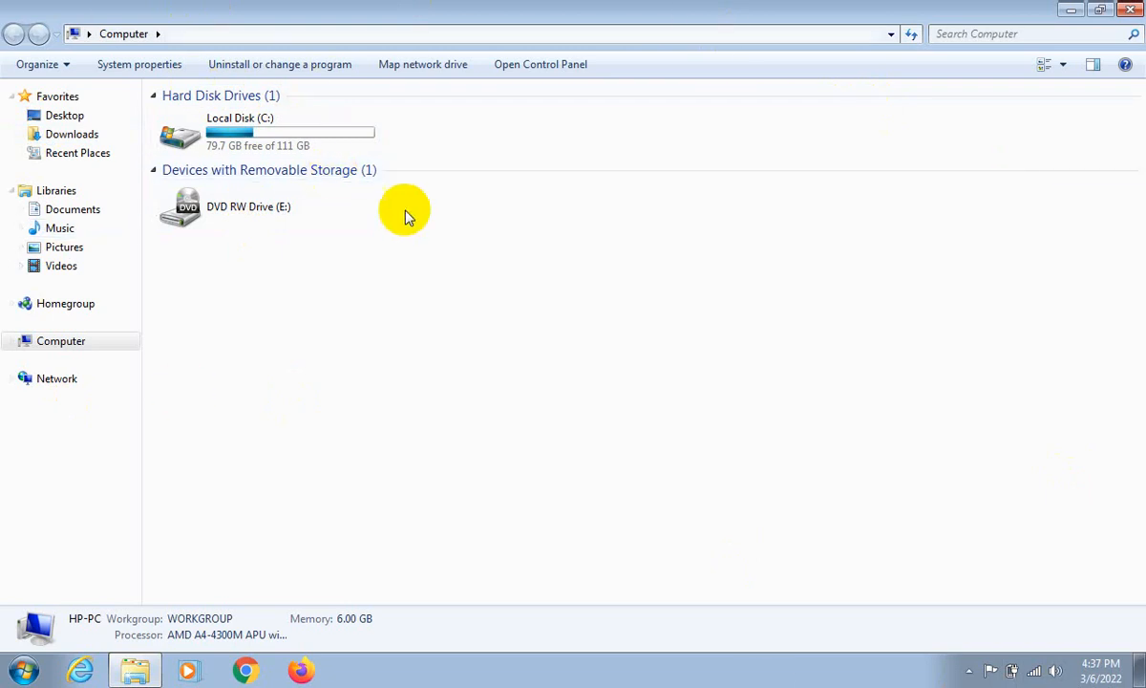
{"action": "left_click", "coordinate": [296, 121]}
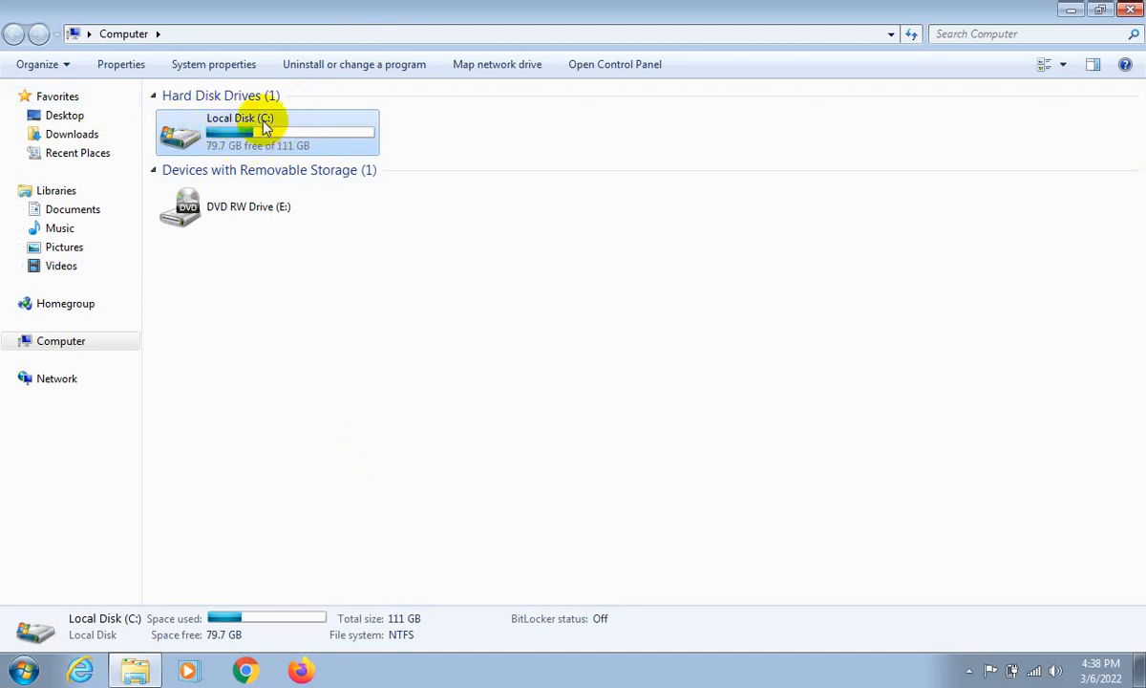
{"action": "right_click", "coordinate": [221, 152]}
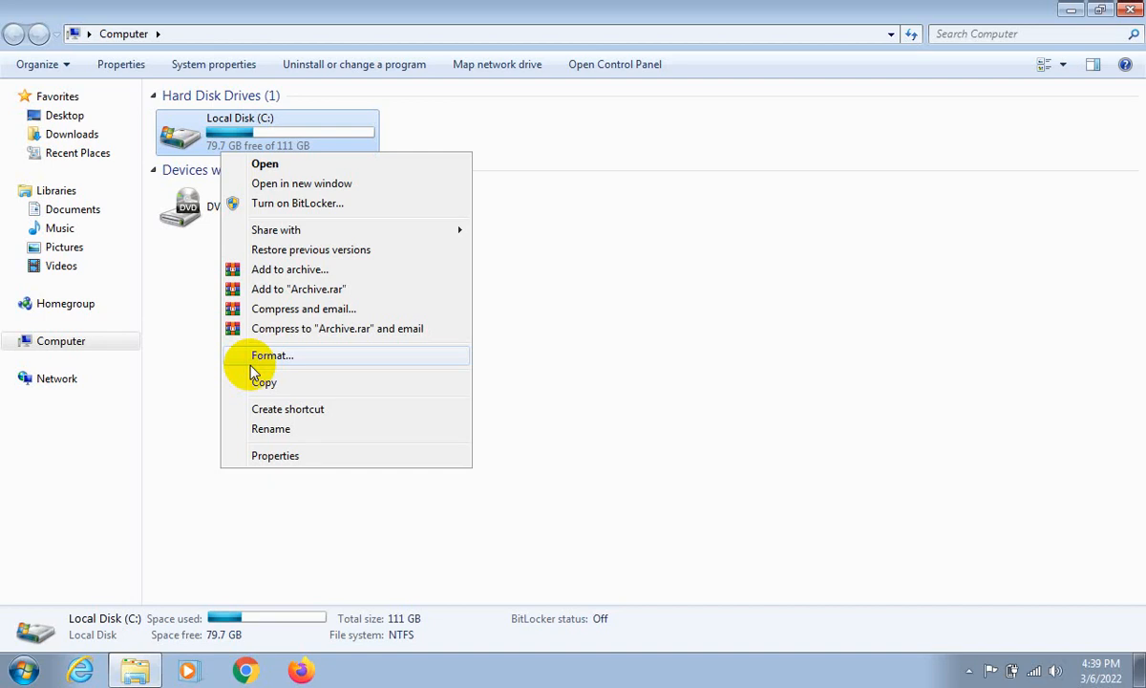
- Open Local Disk (C:) to examine its system folders, select them all, return to the drives overview, and close the window
{"action": "double_click", "coordinate": [327, 133]}
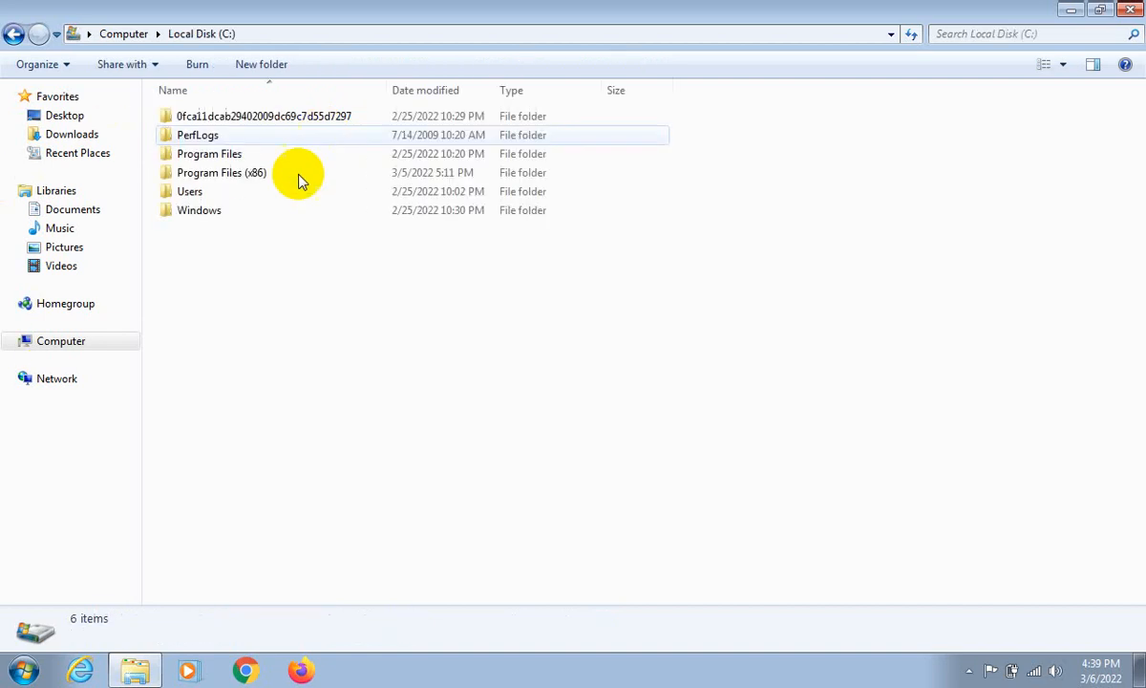
{"action": "left_click", "coordinate": [228, 189]}
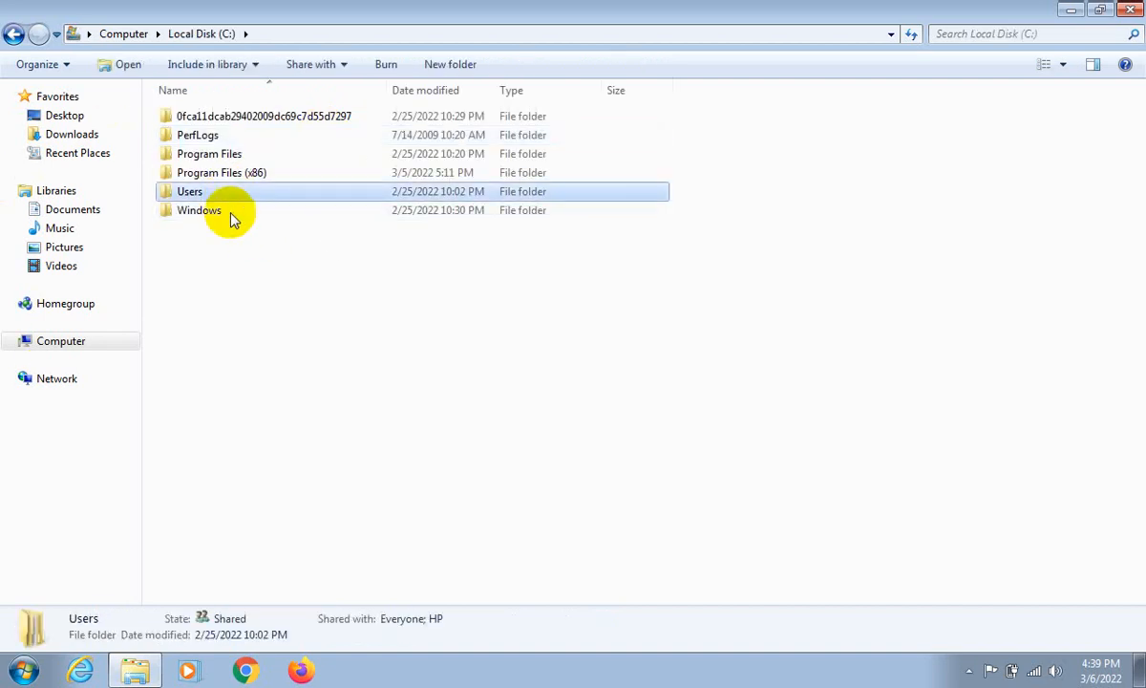
{"action": "left_click", "coordinate": [230, 212]}
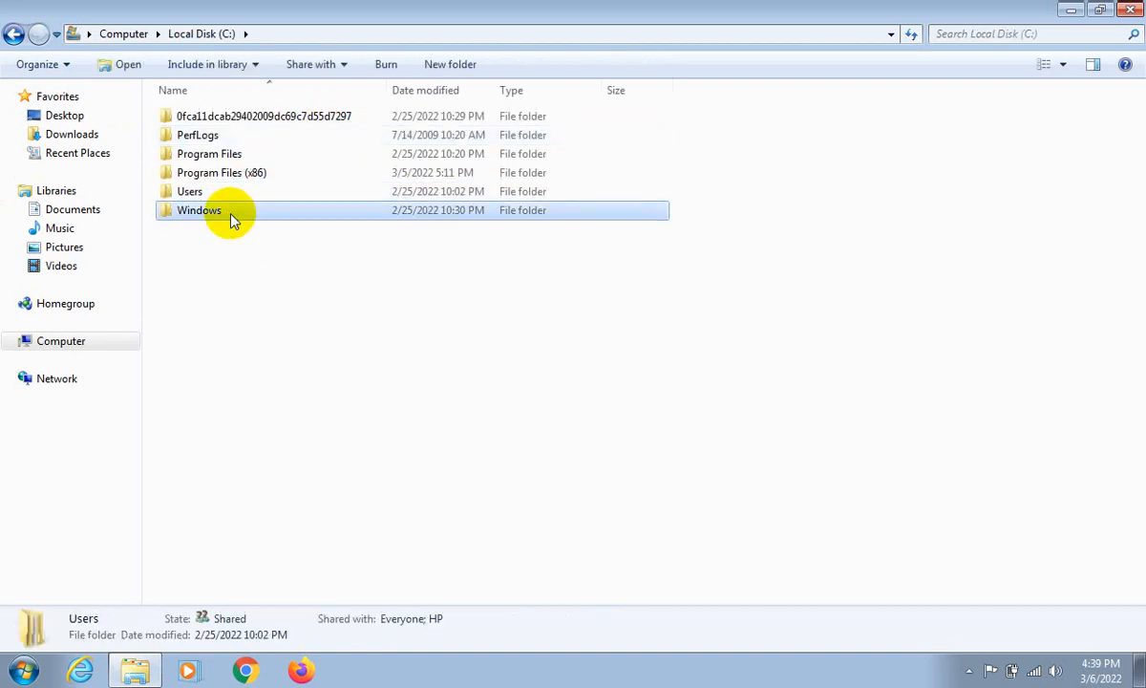
{"action": "left_click", "coordinate": [251, 160]}
{"action": "left_click", "coordinate": [238, 121]}
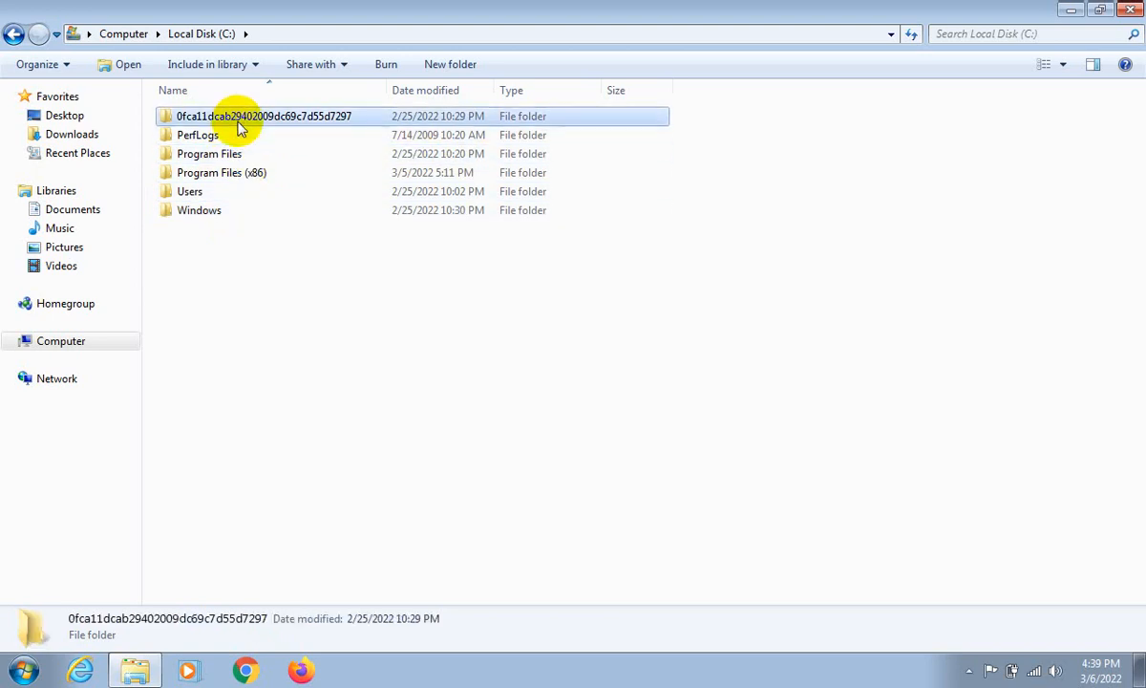
{"action": "left_click_drag", "start_coordinate": [268, 295], "coordinate": [269, 122]}
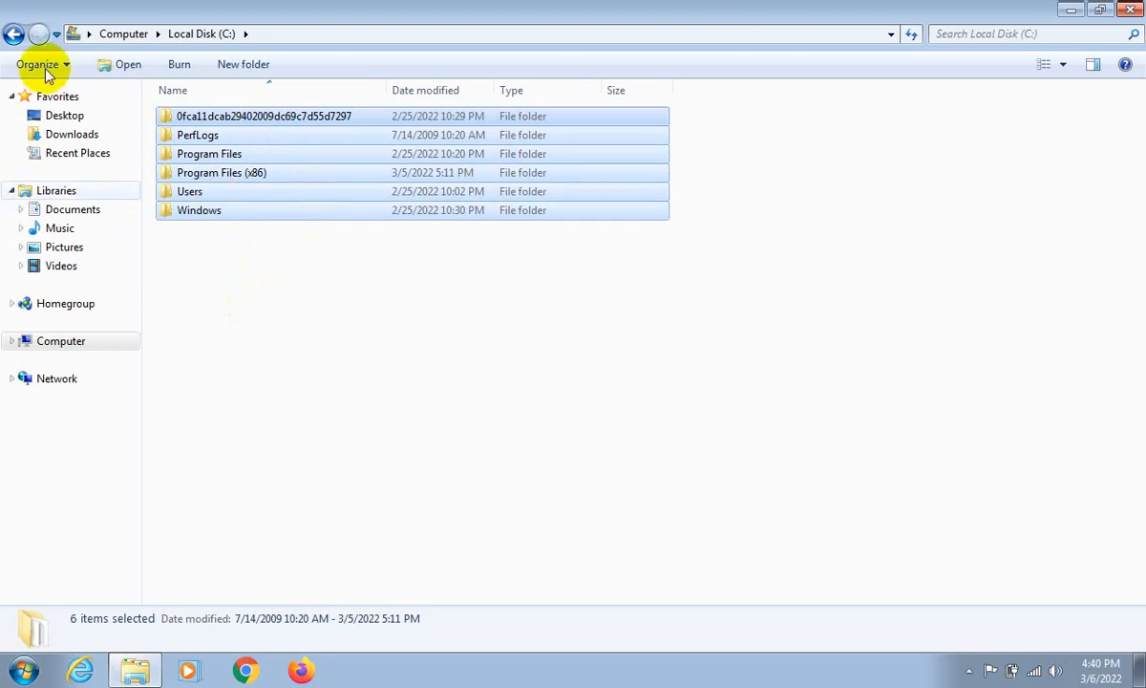
{"action": "left_click", "coordinate": [13, 35]}
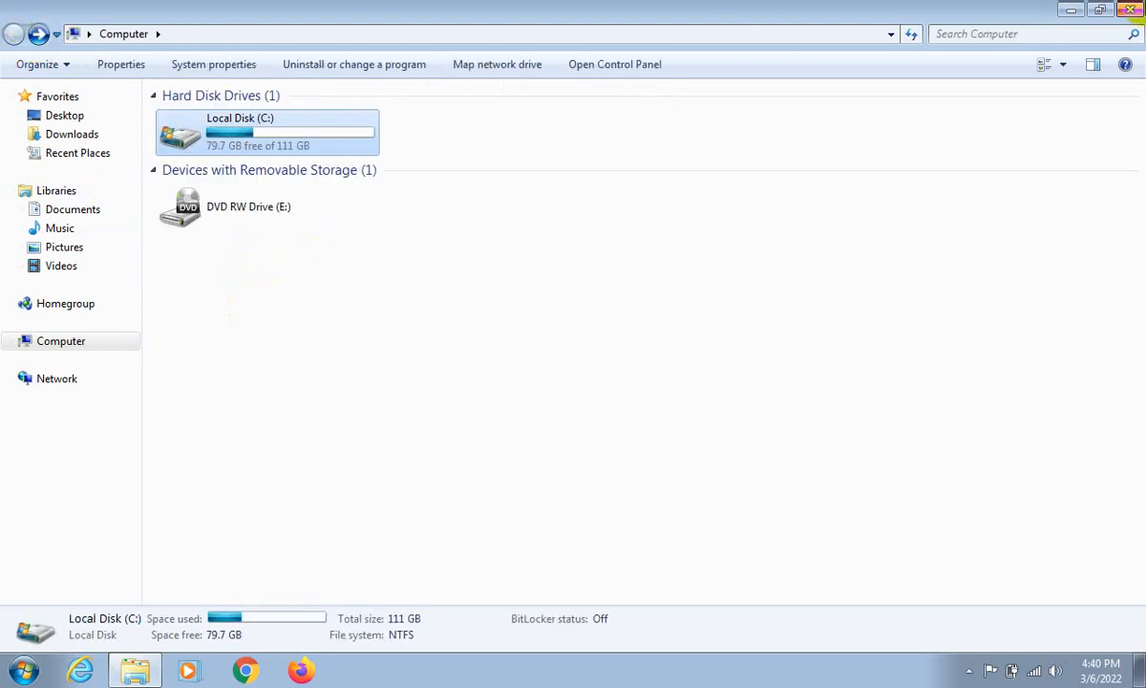
{"action": "left_click", "coordinate": [1128, 11]}
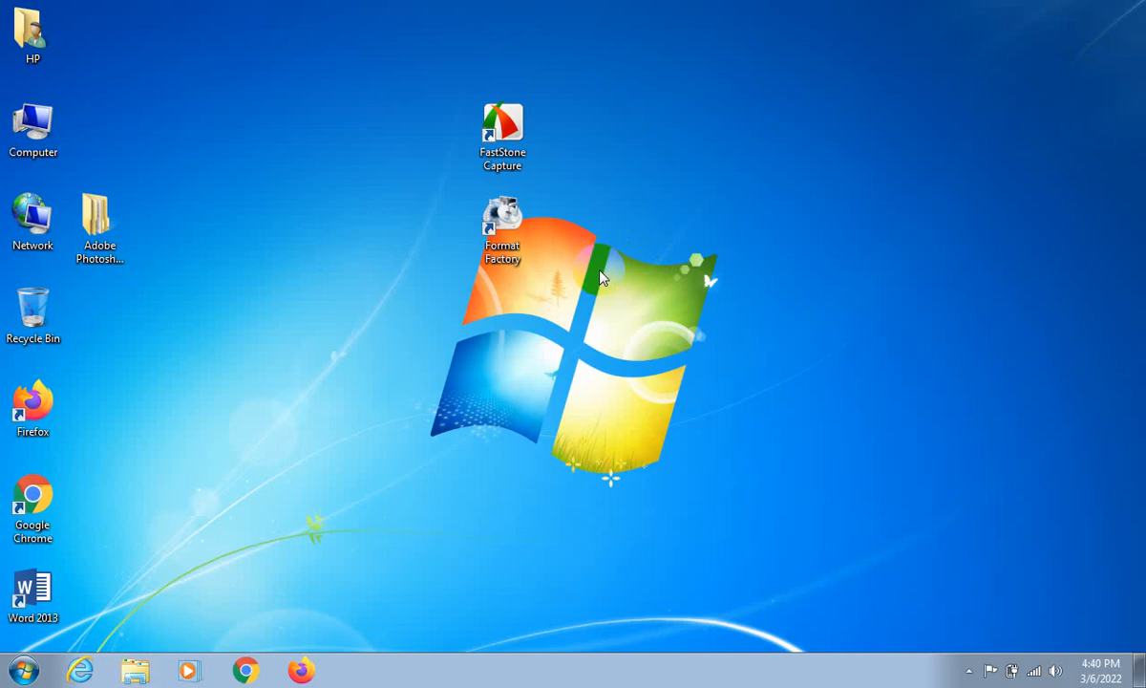
- Move the FastStone Capture and Format Factory desktop icons together to the column below the Adobe Photoshop folder
{"action": "left_click_drag", "start_coordinate": [513, 4], "coordinate": [514, 267]}
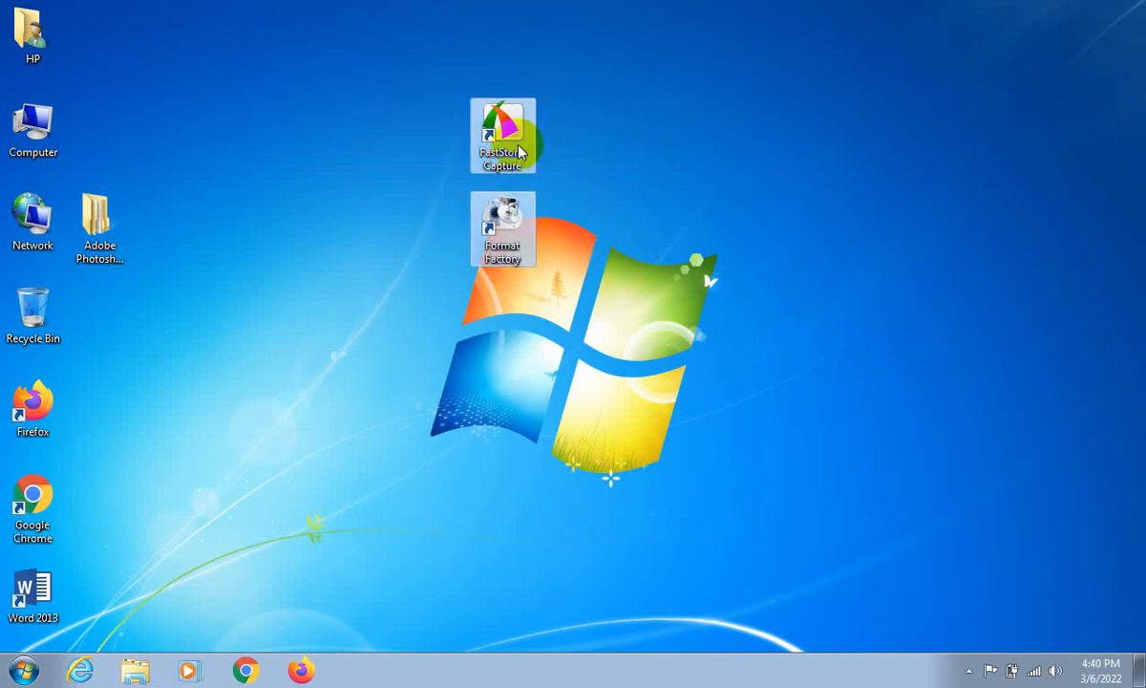
{"action": "left_click_drag", "start_coordinate": [517, 117], "coordinate": [117, 302]}
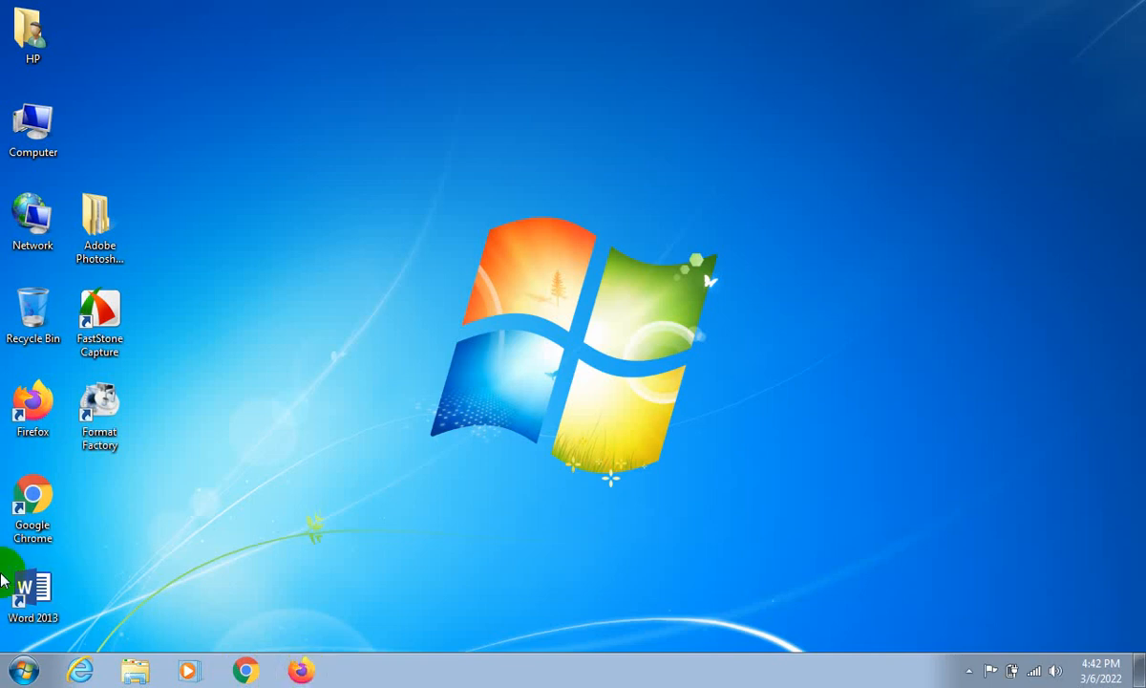
- Switch to Google Chrome and go to google.com
{"action": "left_click", "coordinate": [79, 674]}
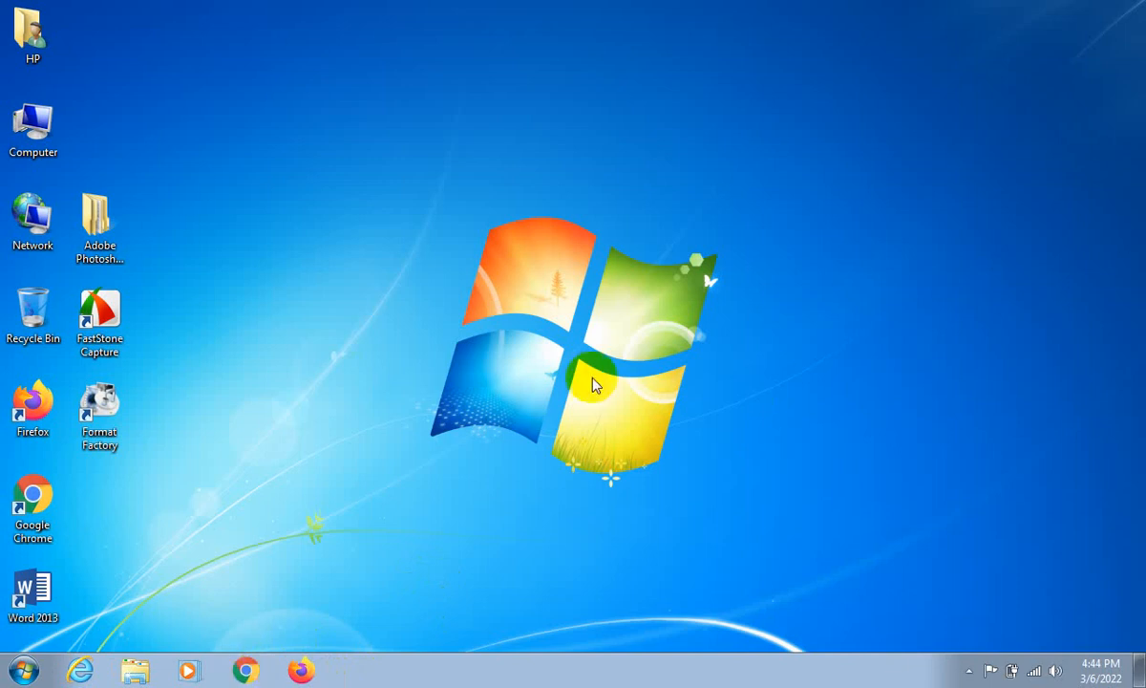
{"action": "left_click", "coordinate": [254, 672]}
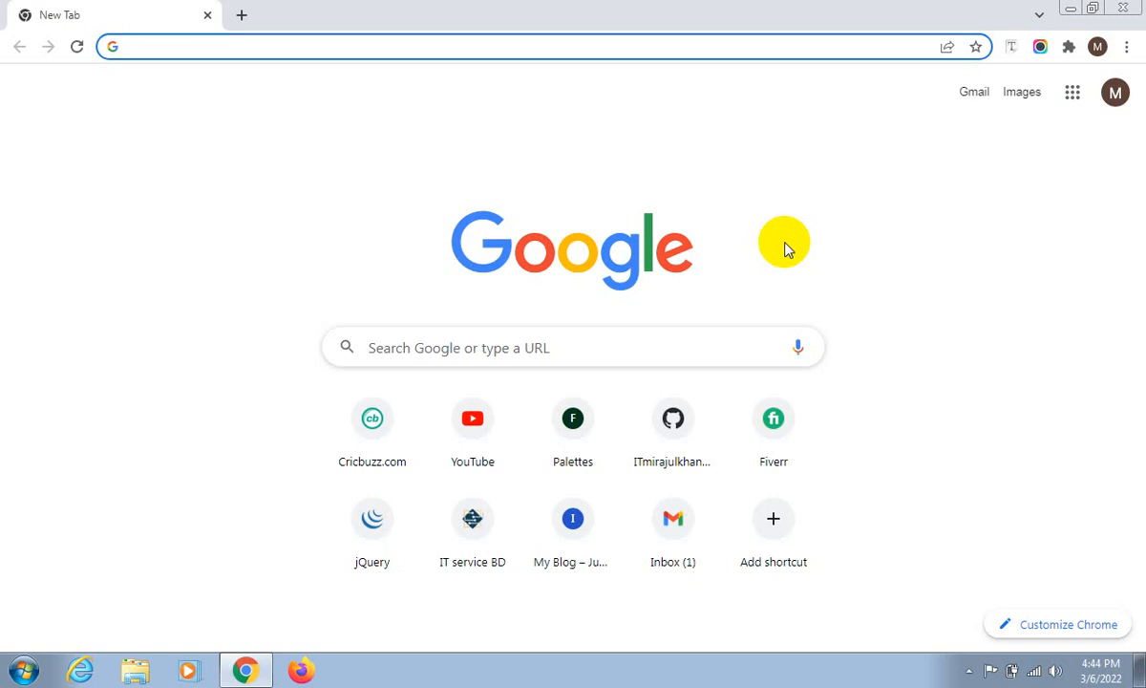
{"action": "left_click", "coordinate": [540, 45]}
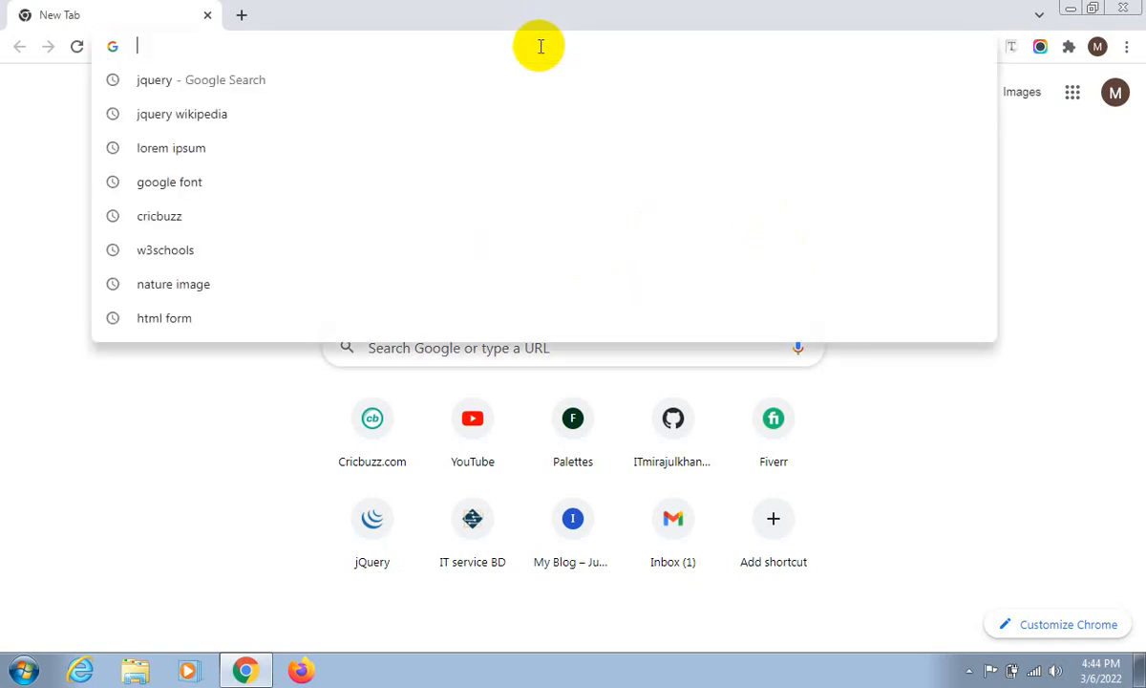
{"action": "type", "text": "goog"}
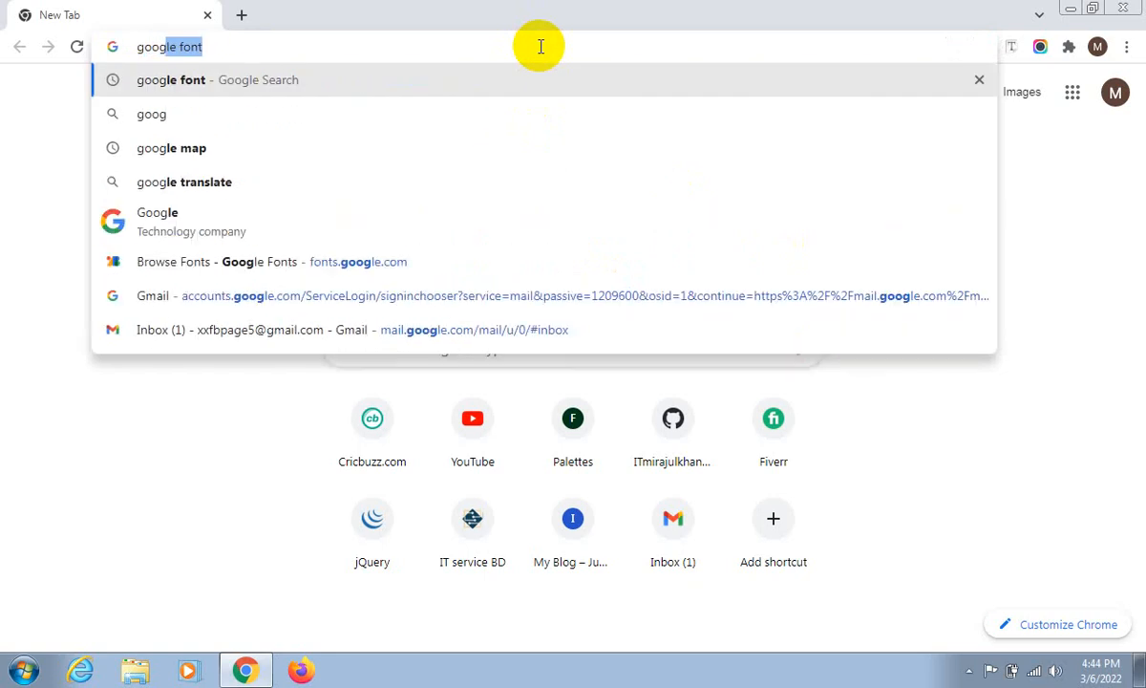
{"action": "type", "text": "le."}
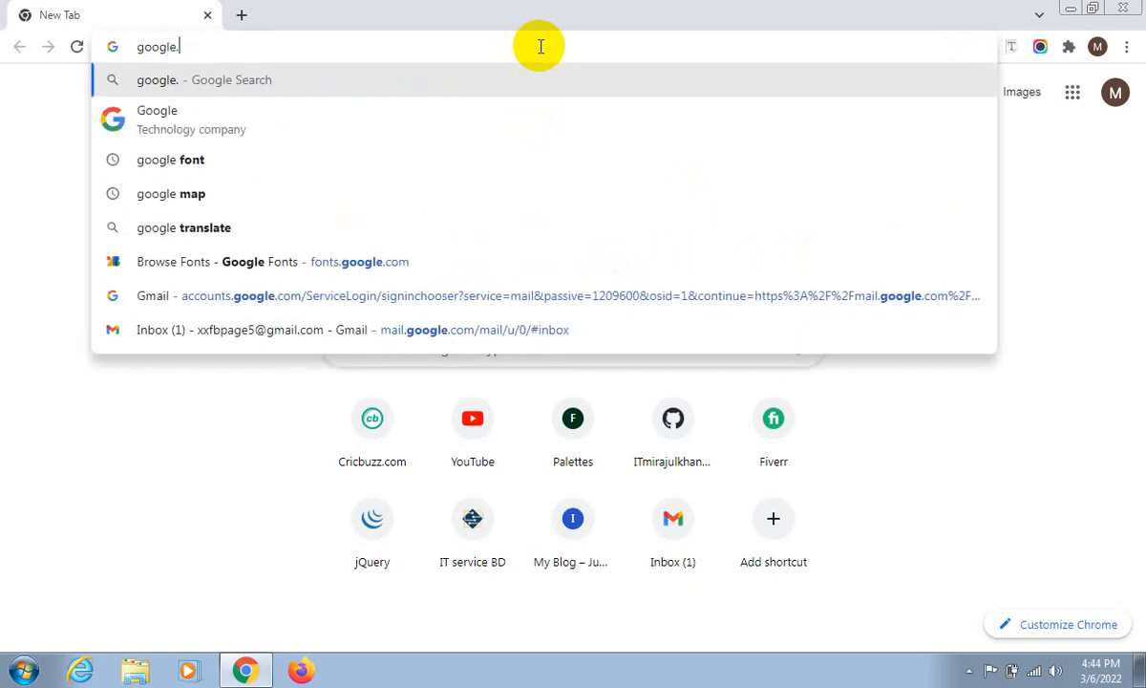
{"action": "type", "text": "com"}
{"action": "key", "text": "Return"}
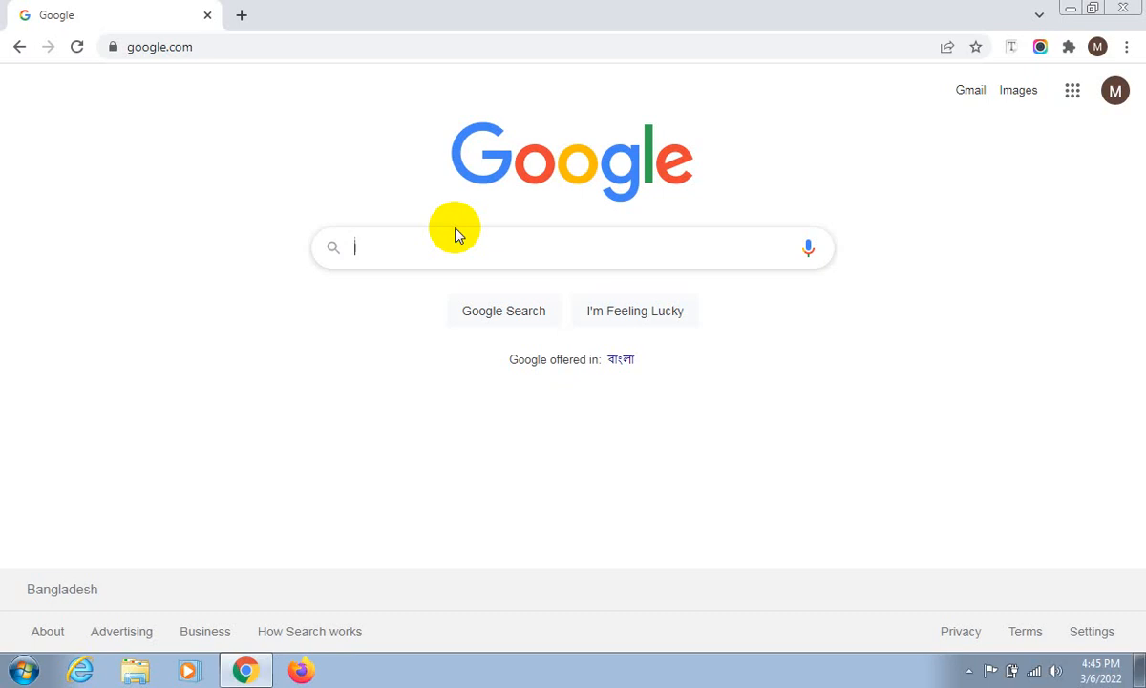
- Enter "download microsoft office" as the Google search query
{"action": "type", "text": "downloa"}
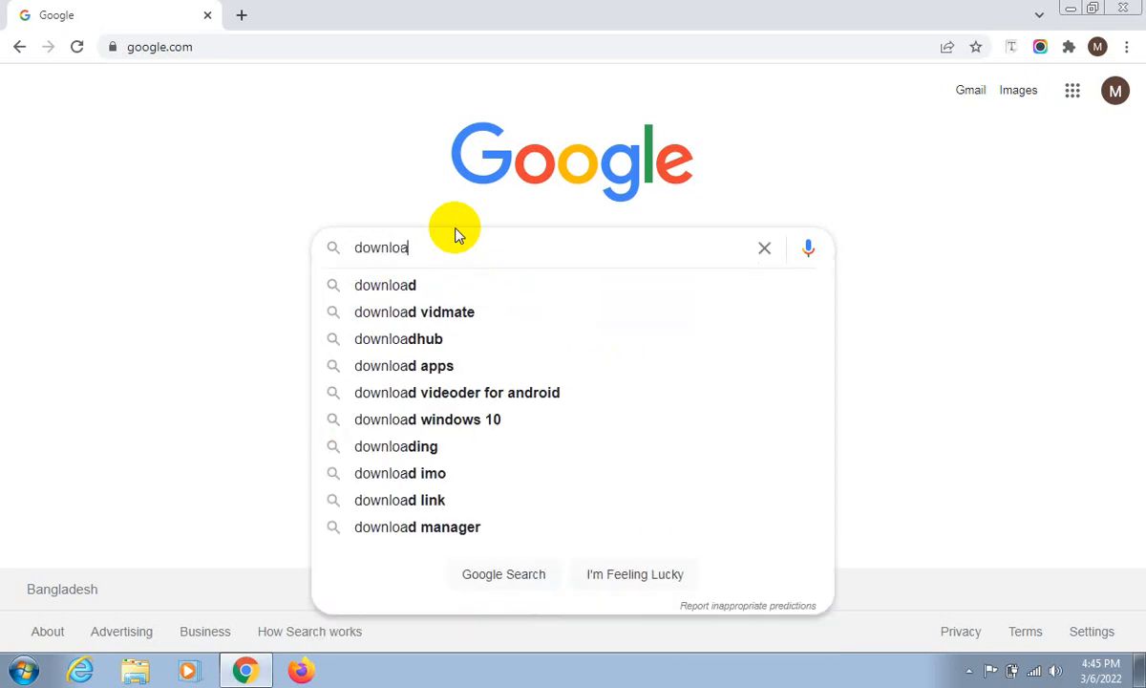
{"action": "type", "text": "d mic"}
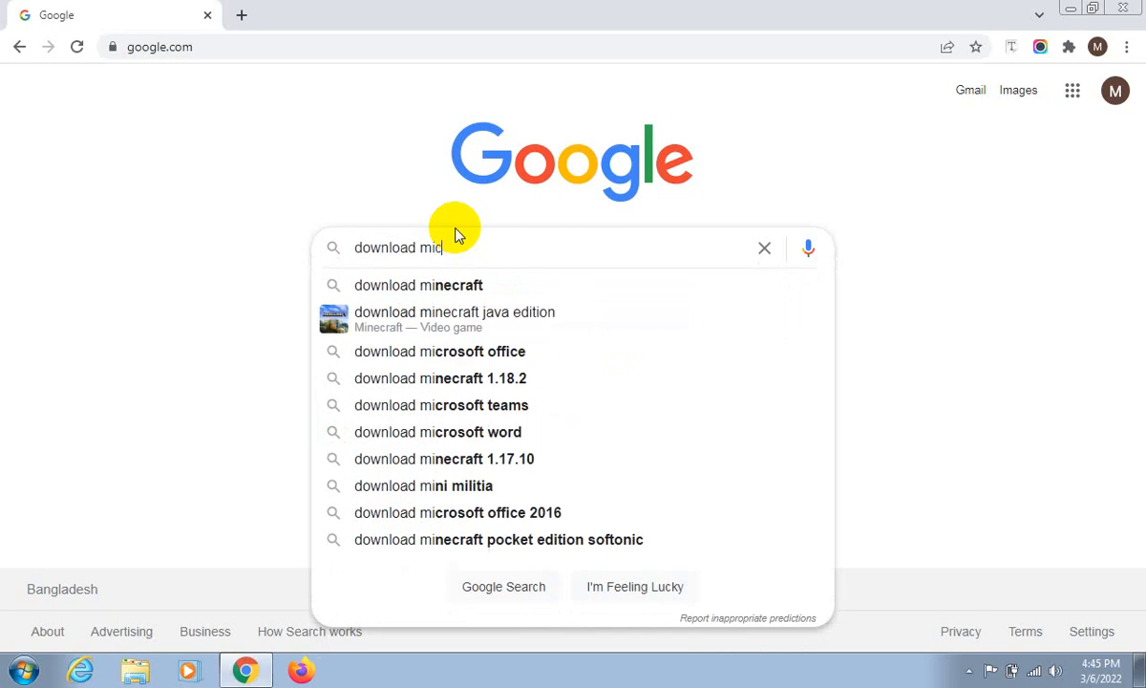
{"action": "type", "text": "rosof"}
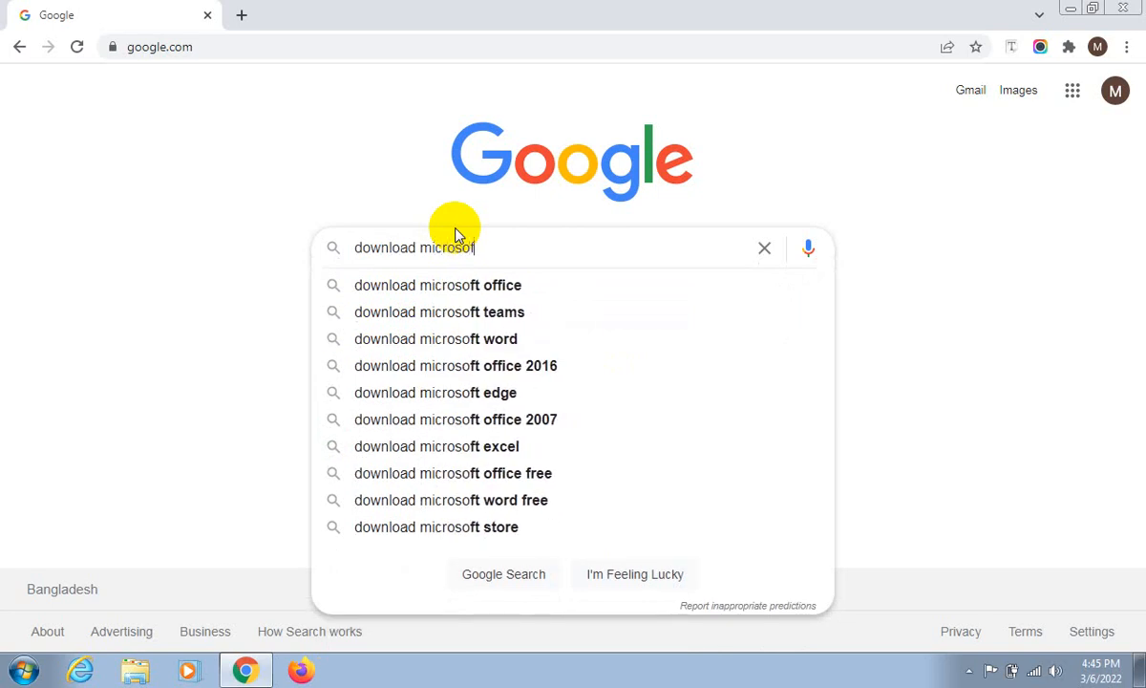
{"action": "type", "text": "t offi"}
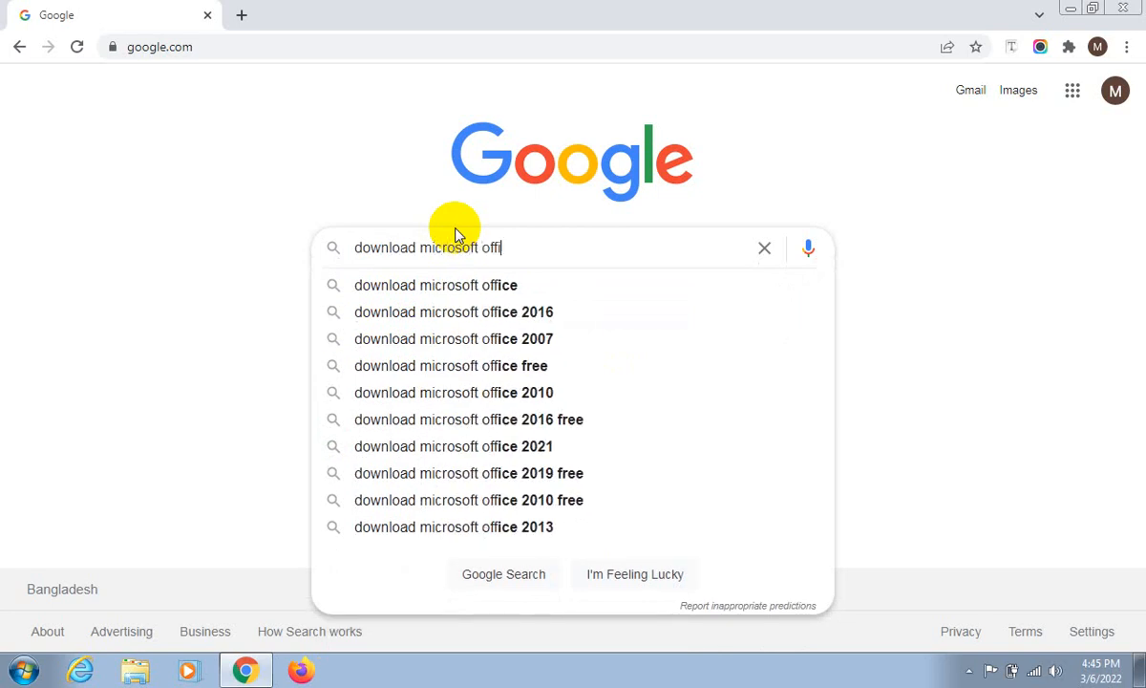
{"action": "type", "text": "cen"}
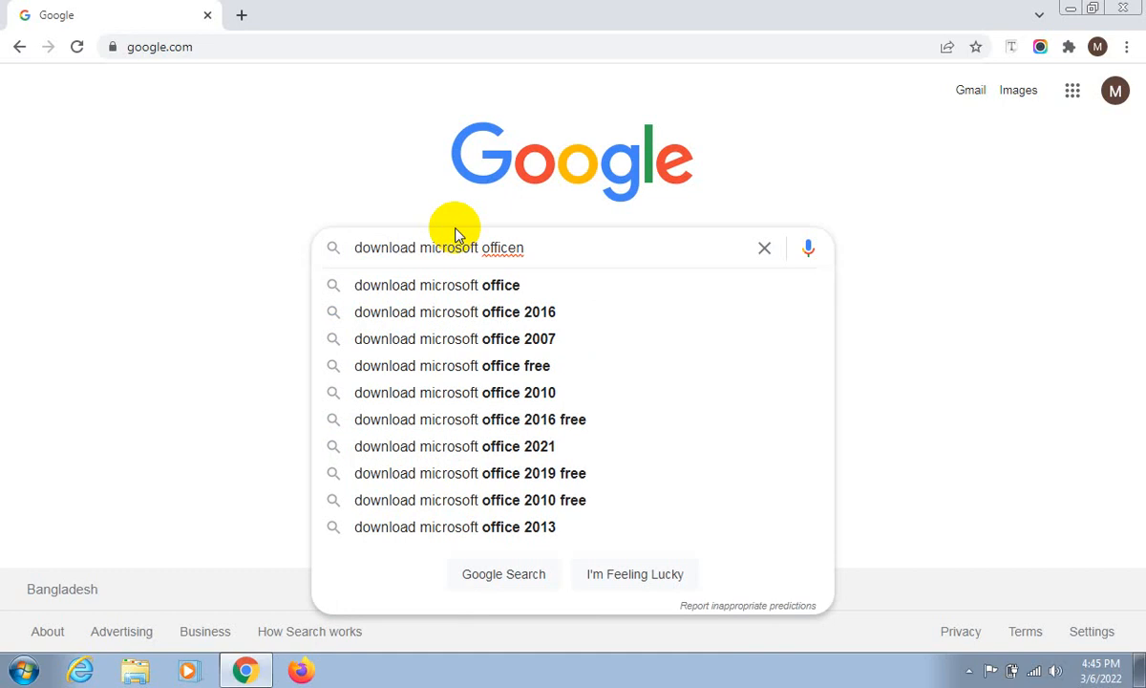
{"action": "key", "text": "BackSpace"}
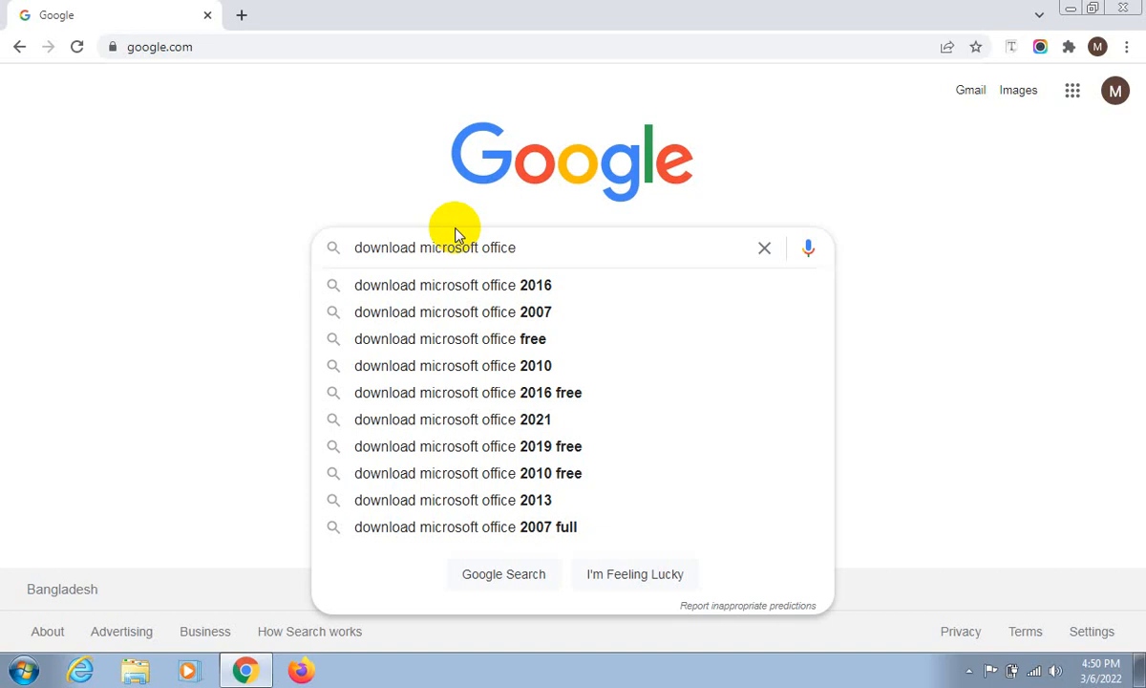
- Extend the search query with "2019 free download"
{"action": "type", "text": "201"}
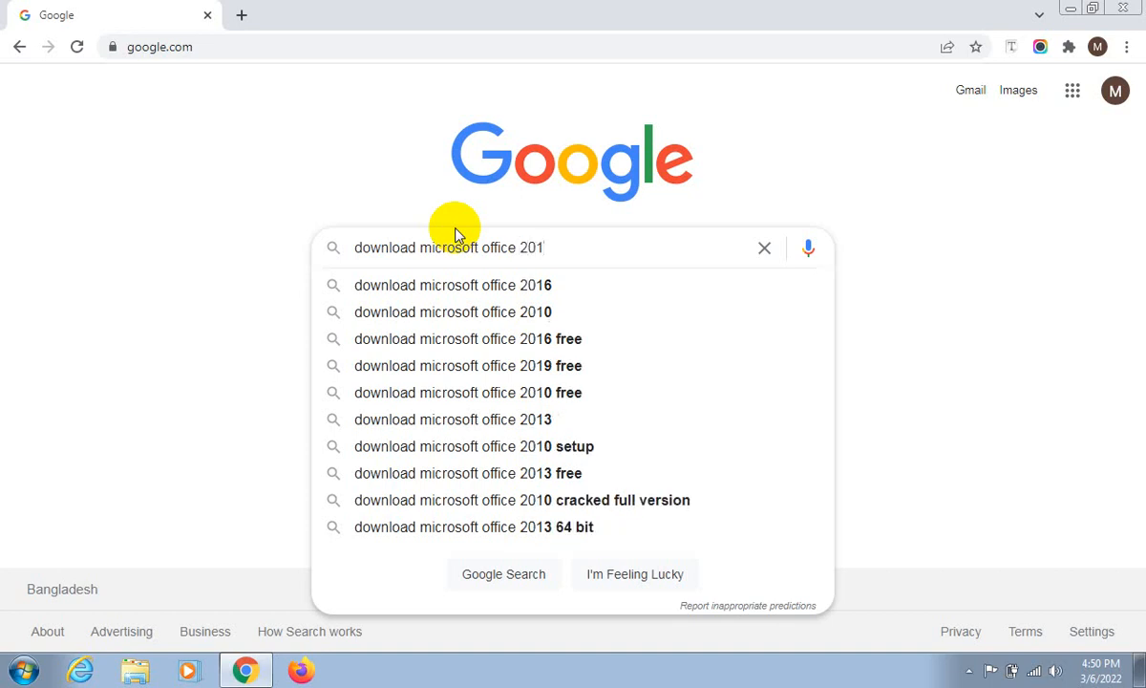
{"action": "type", "text": "9 fee"}
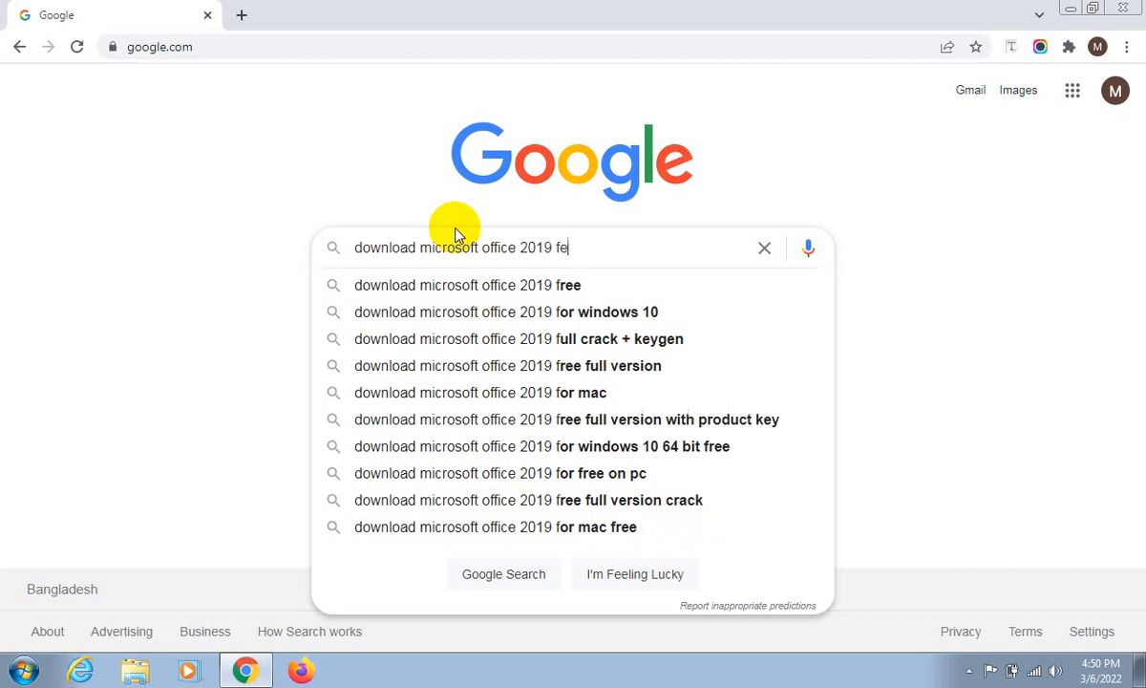
{"action": "key", "text": "BackSpace"}
{"action": "key", "text": "BackSpace"}
{"action": "type", "text": "ree"}
{"action": "type", "text": " do"}
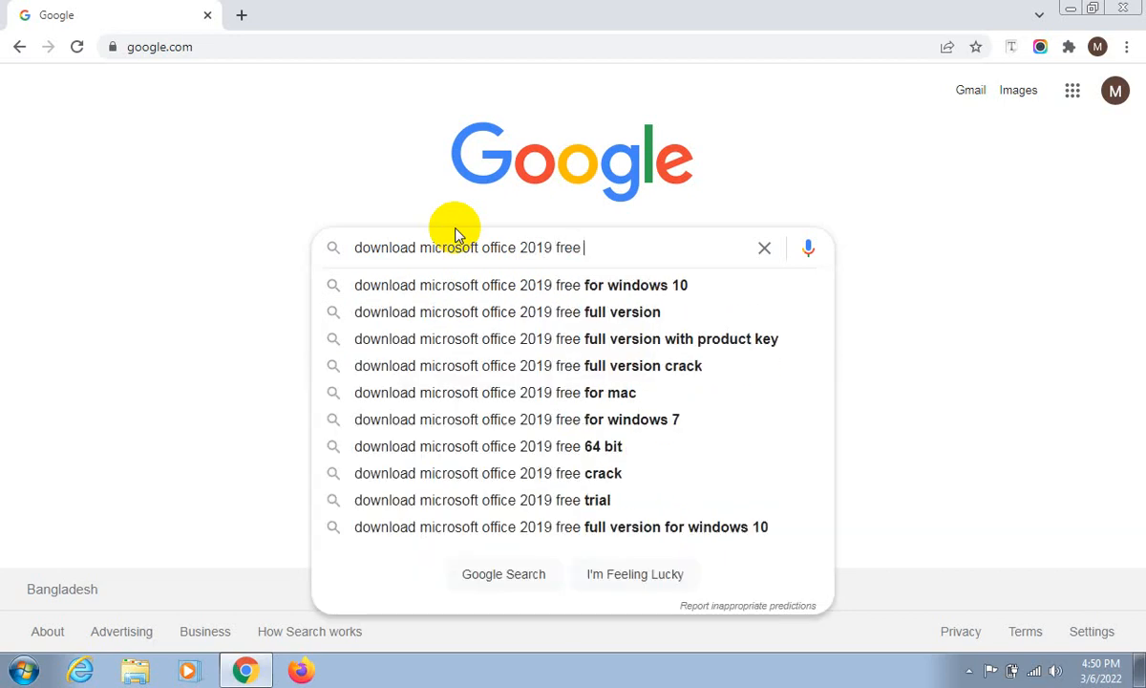
{"action": "type", "text": "wnloa"}
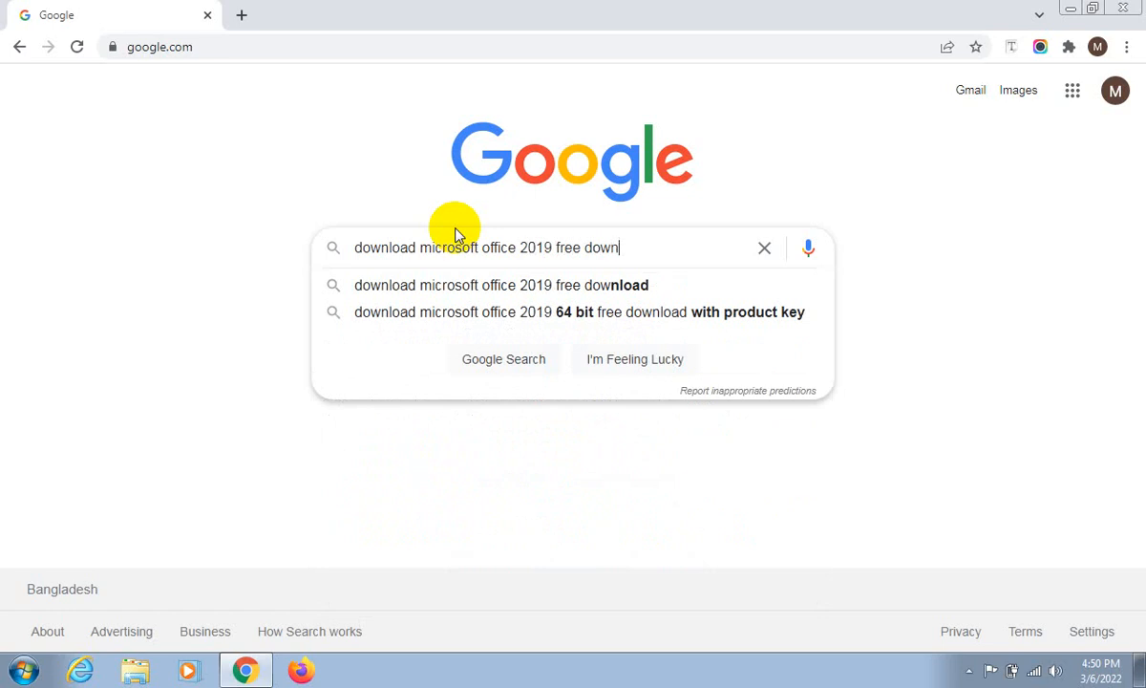
{"action": "type", "text": "d"}
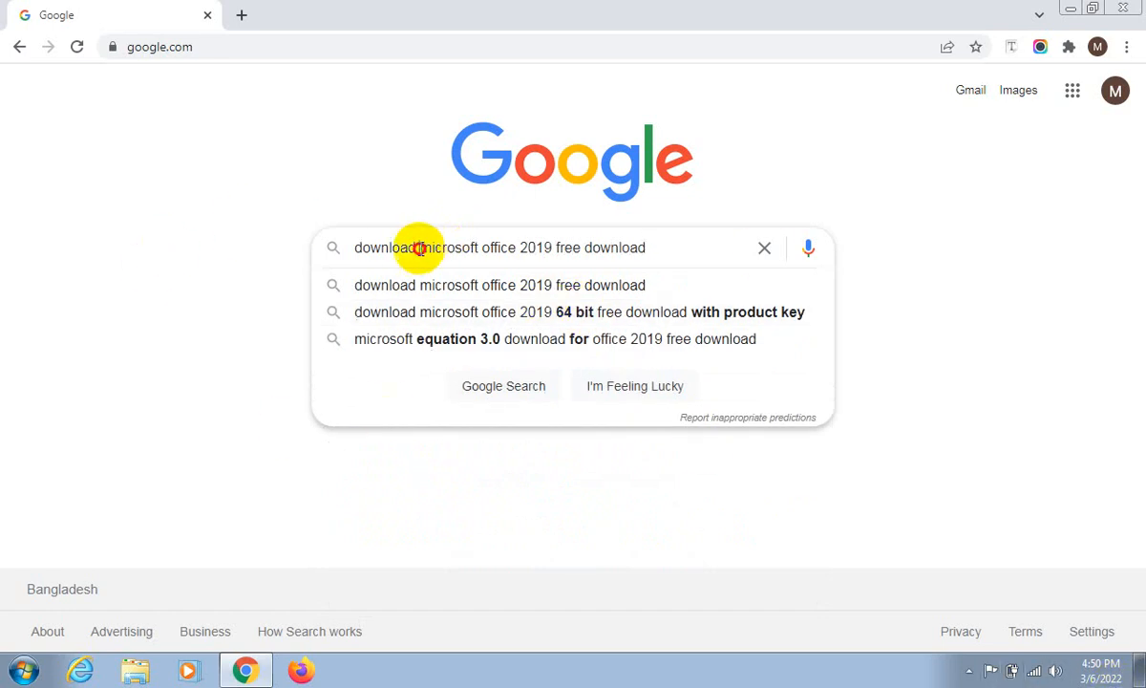
- Remove the leading word "download" from the query, add "getintopc" at its end, and run the search
{"action": "double_click", "coordinate": [413, 249]}
{"action": "key", "text": "BackSpace"}
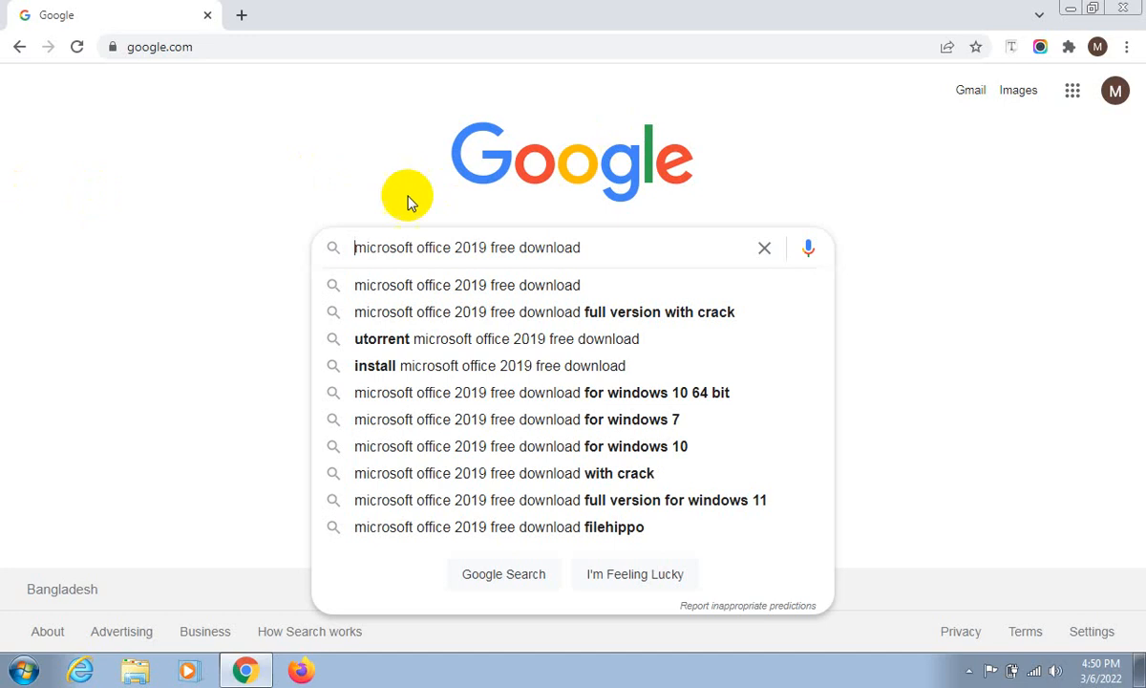
{"action": "left_click", "coordinate": [591, 248]}
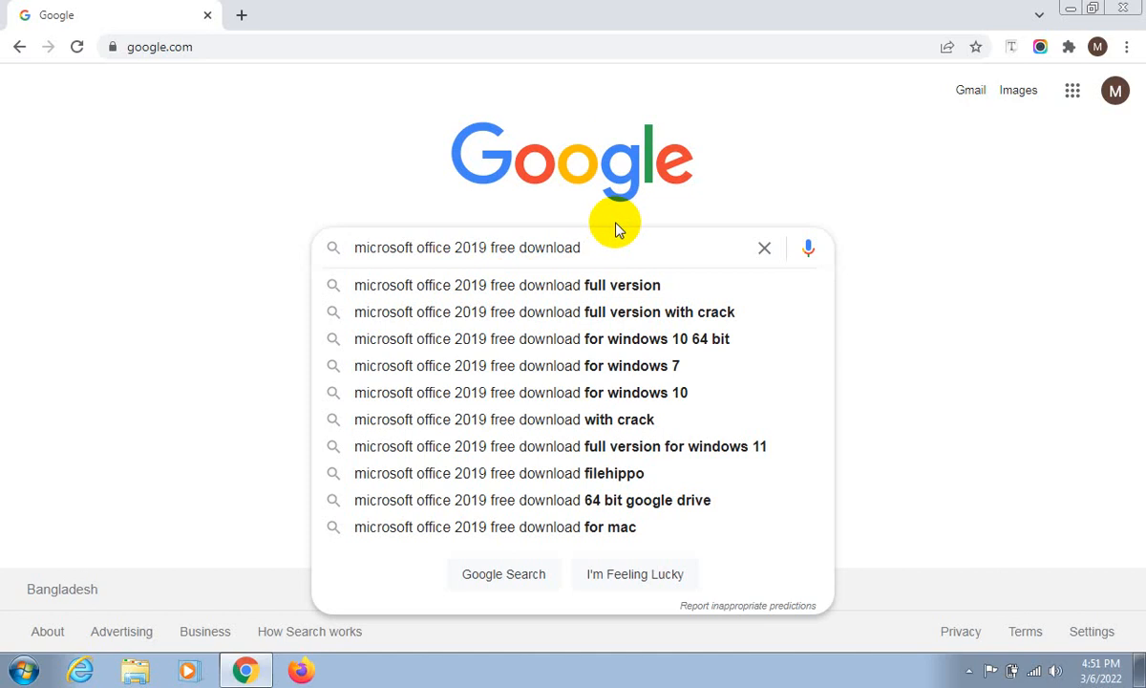
{"action": "type", "text": "getintopc"}
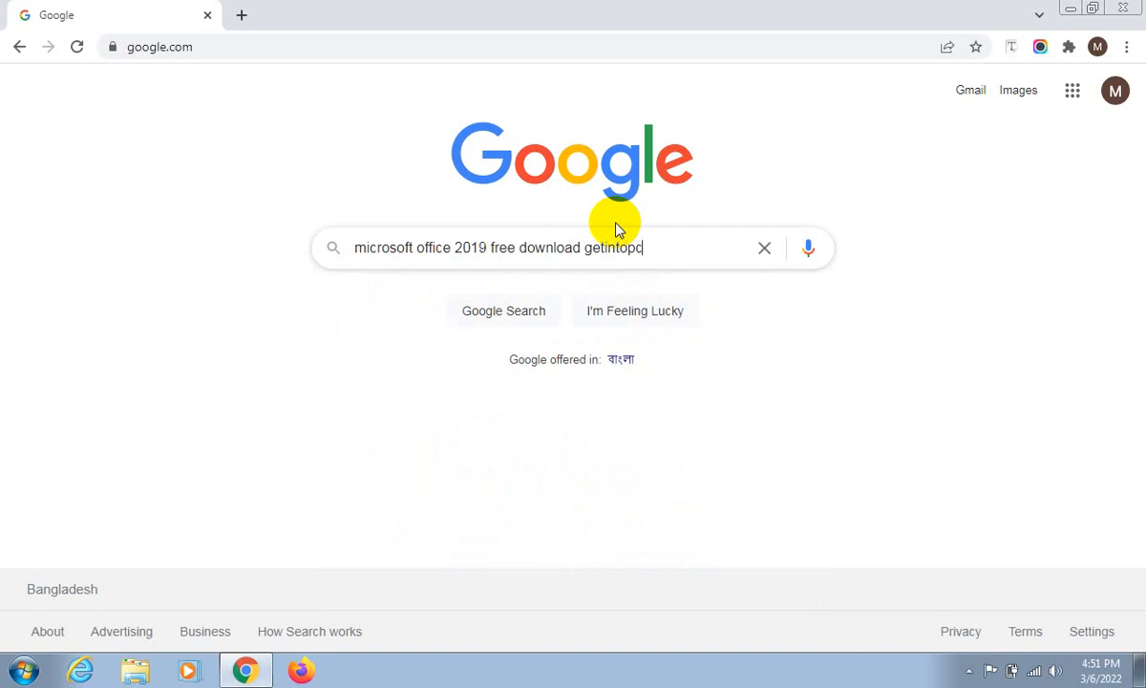
{"action": "key", "text": "Return"}
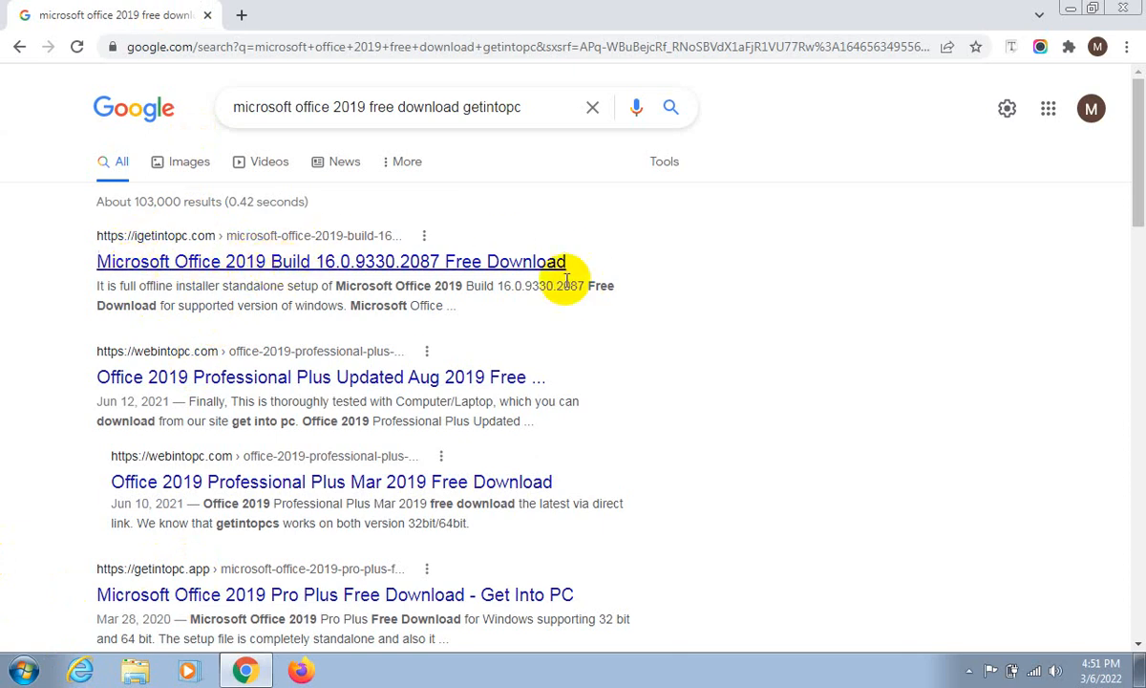
- Open the igetintopc.com result "Microsoft Office 2019 Build 16.0.9330.2087 Free Download" and view its overview
{"action": "left_click", "coordinate": [516, 273]}
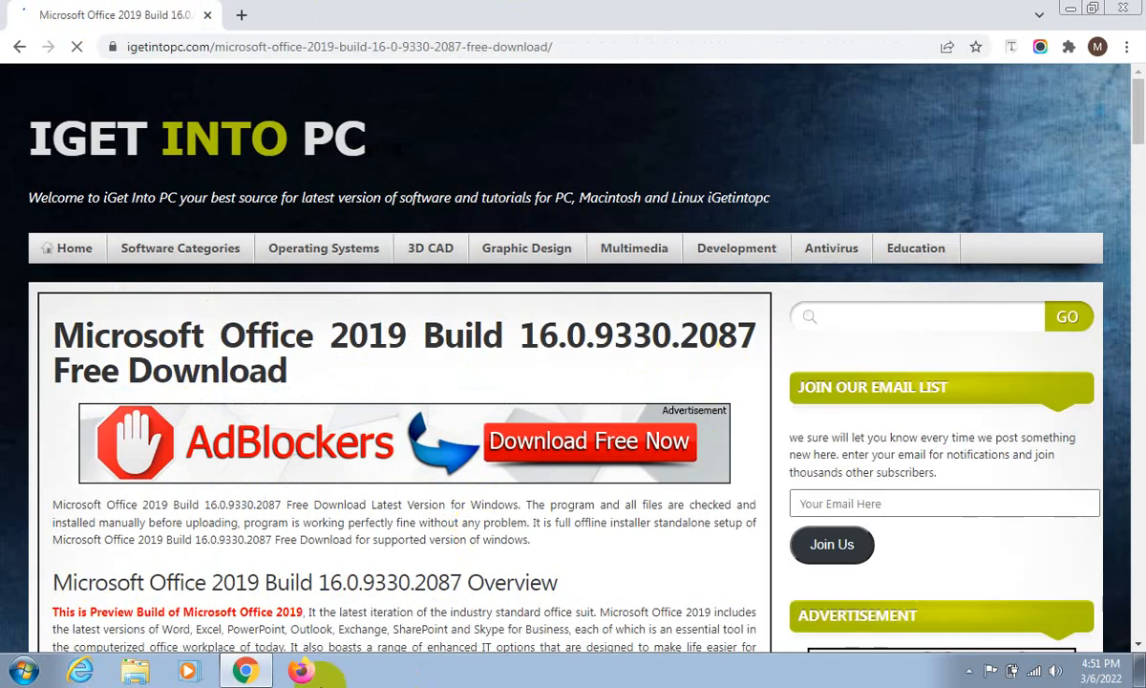
{"action": "scroll", "coordinate": [346, 310], "scroll_direction": "down", "scroll_amount": 6}
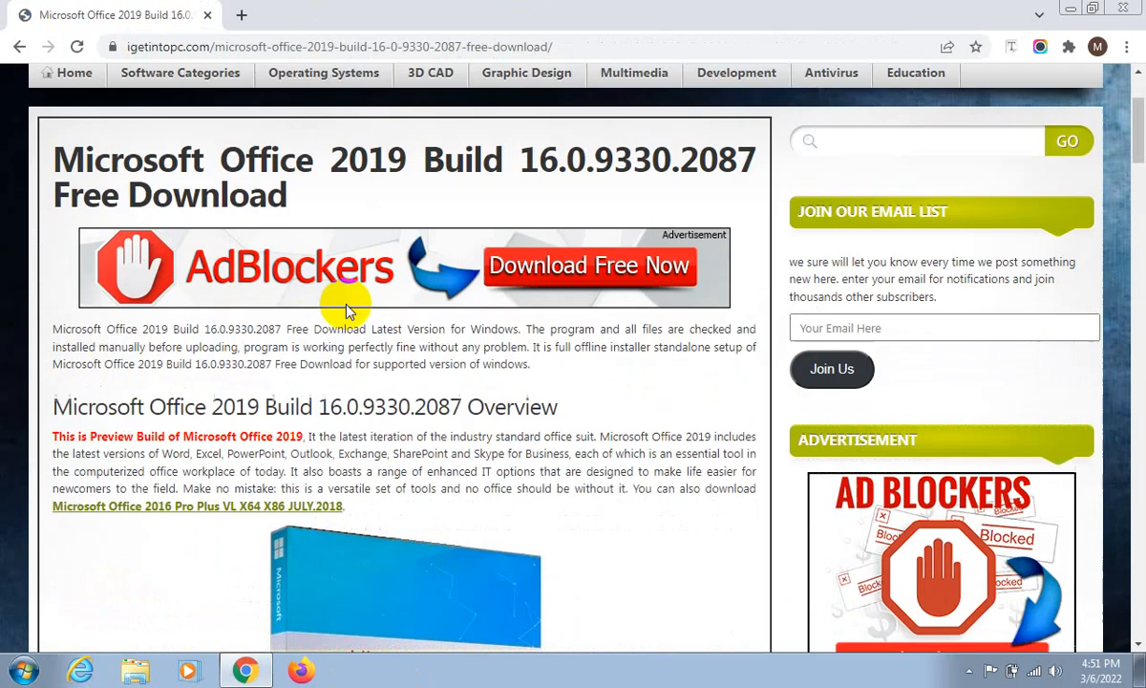
{"action": "scroll", "coordinate": [347, 310], "scroll_direction": "down", "scroll_amount": 5}
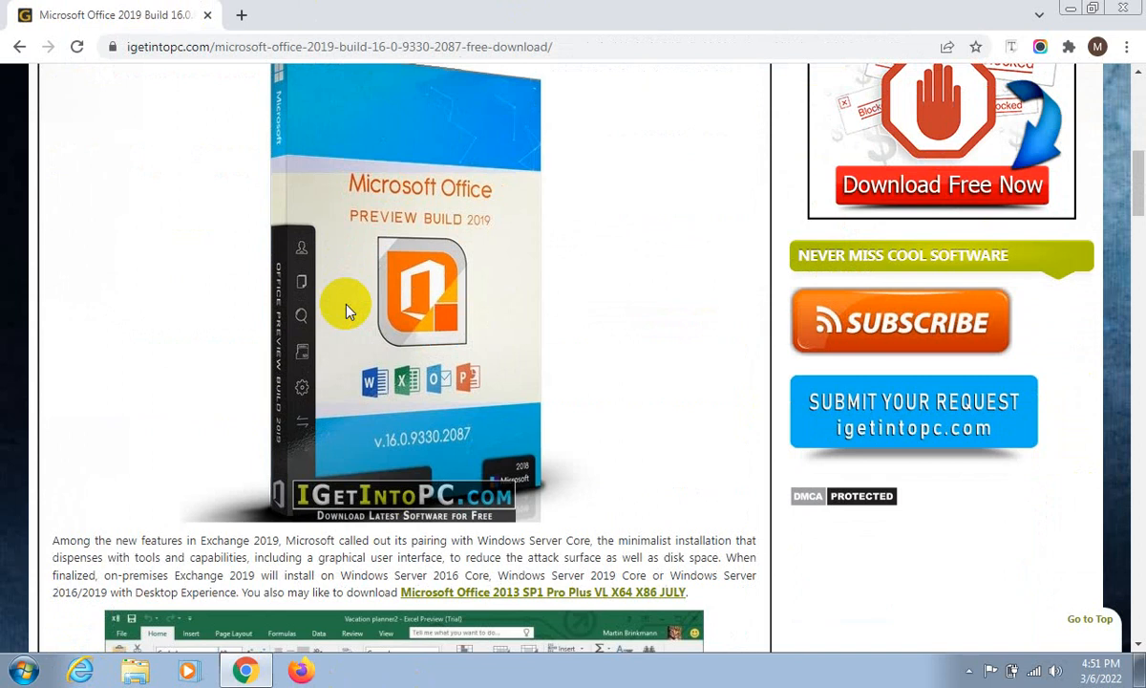
{"action": "scroll", "coordinate": [347, 311], "scroll_direction": "down", "scroll_amount": 6}
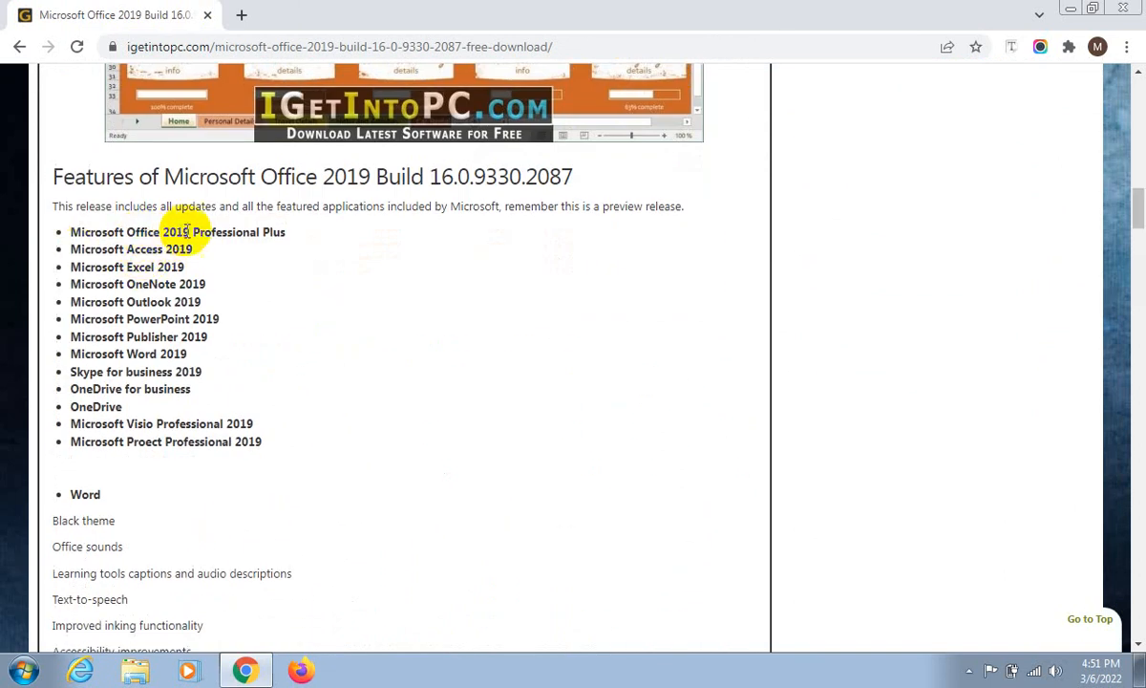
- Examine the applications included in Microsoft Office 2019 and the listed features of Word, Excel and PowerPoint
{"action": "left_click_drag", "start_coordinate": [84, 177], "coordinate": [358, 178]}
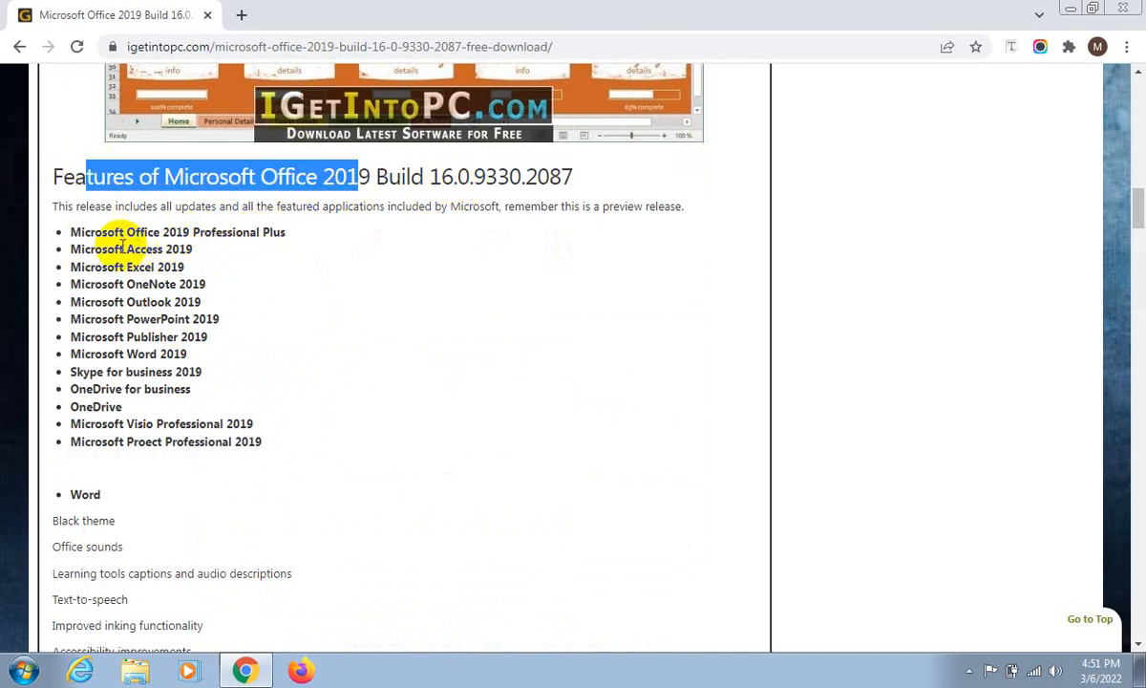
{"action": "left_click_drag", "start_coordinate": [123, 249], "coordinate": [127, 341]}
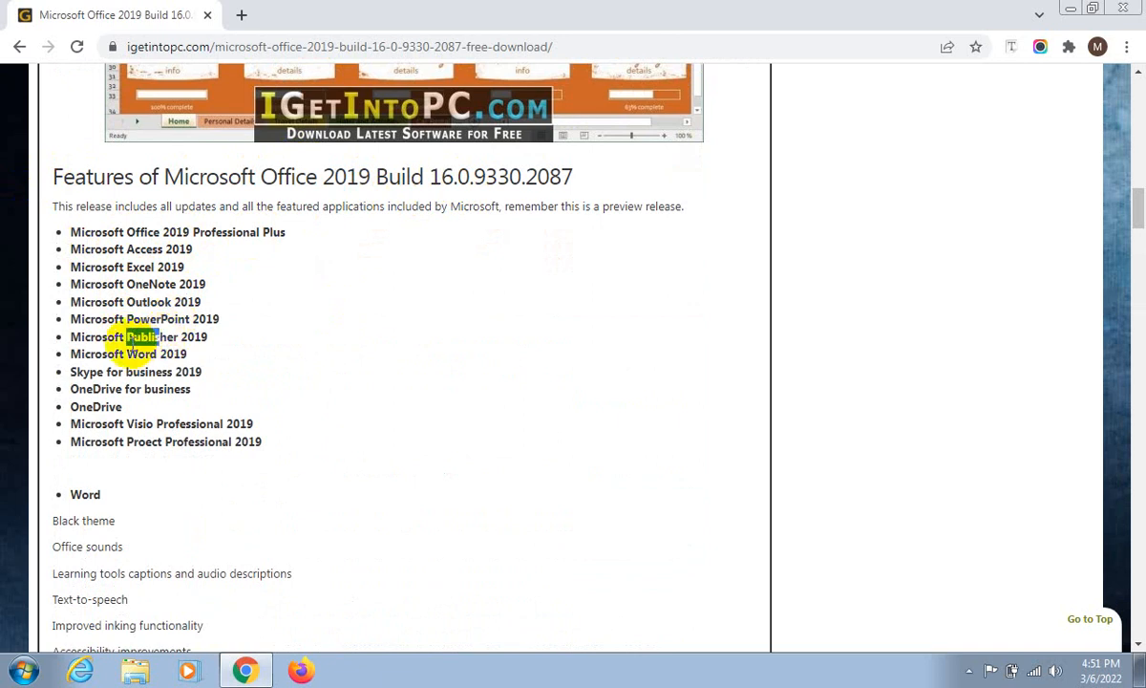
{"action": "left_click_drag", "start_coordinate": [175, 374], "coordinate": [141, 376]}
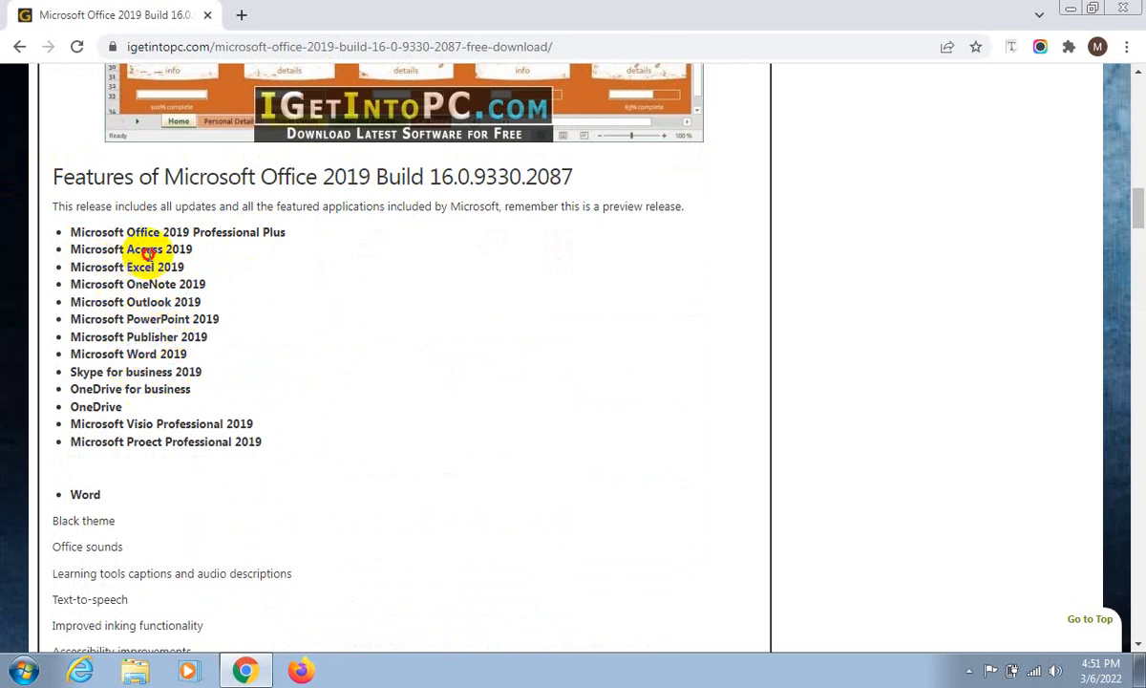
{"action": "left_click_drag", "start_coordinate": [135, 249], "coordinate": [155, 270]}
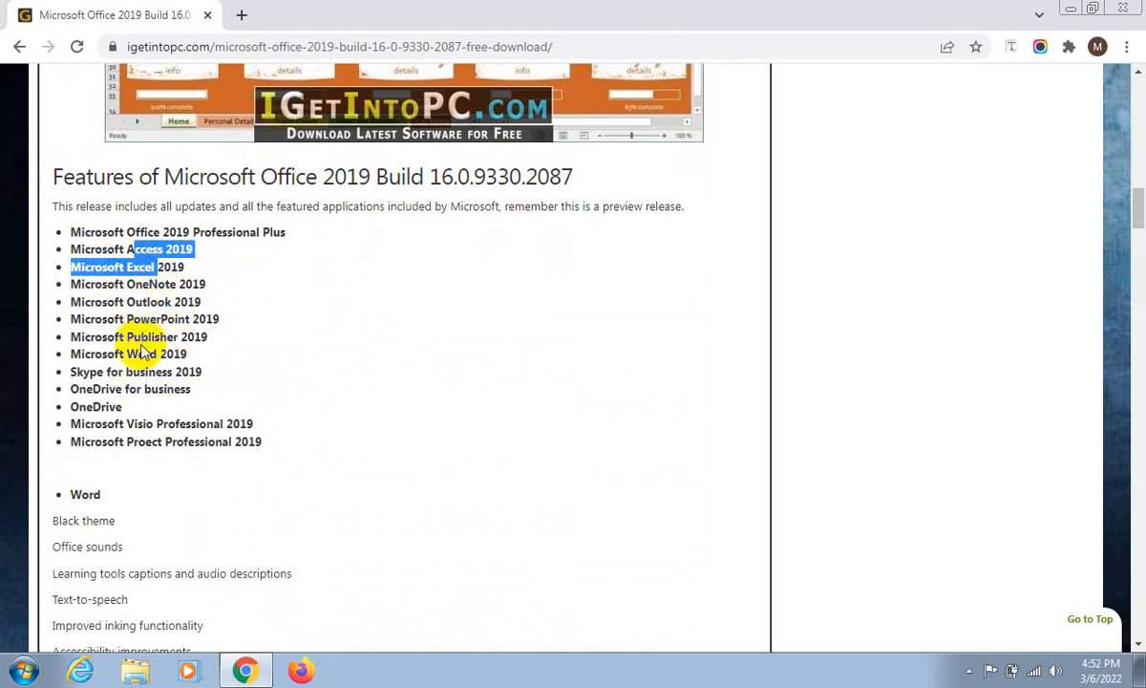
{"action": "left_click_drag", "start_coordinate": [138, 355], "coordinate": [179, 316]}
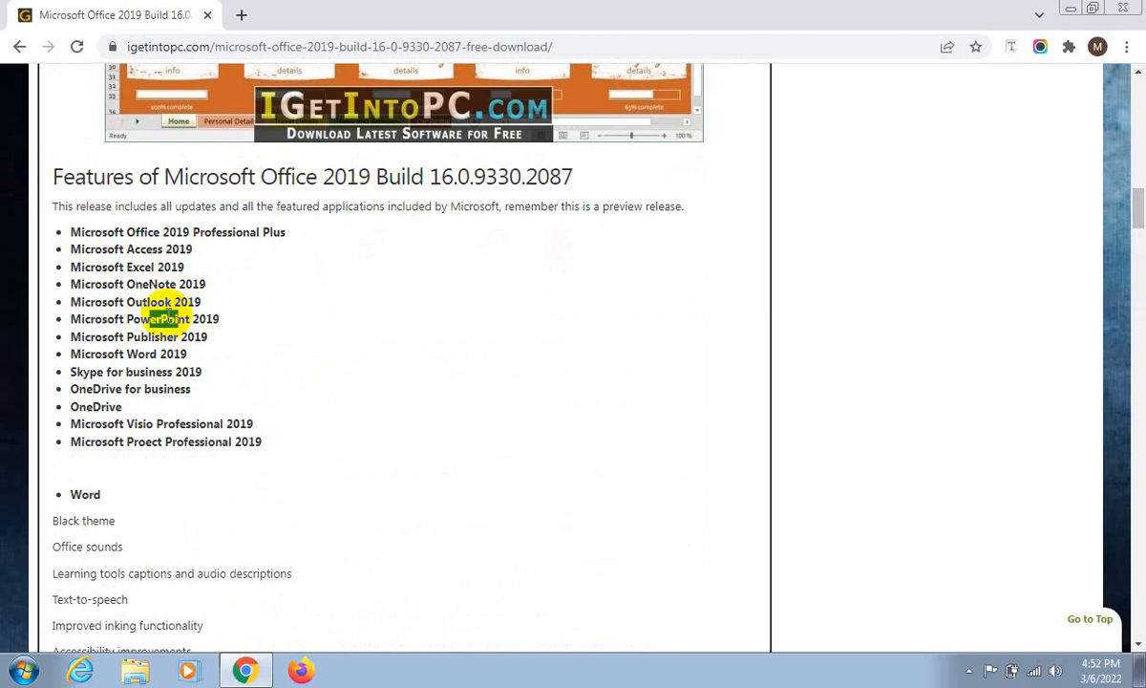
{"action": "scroll", "coordinate": [74, 520], "scroll_direction": "down", "scroll_amount": 2}
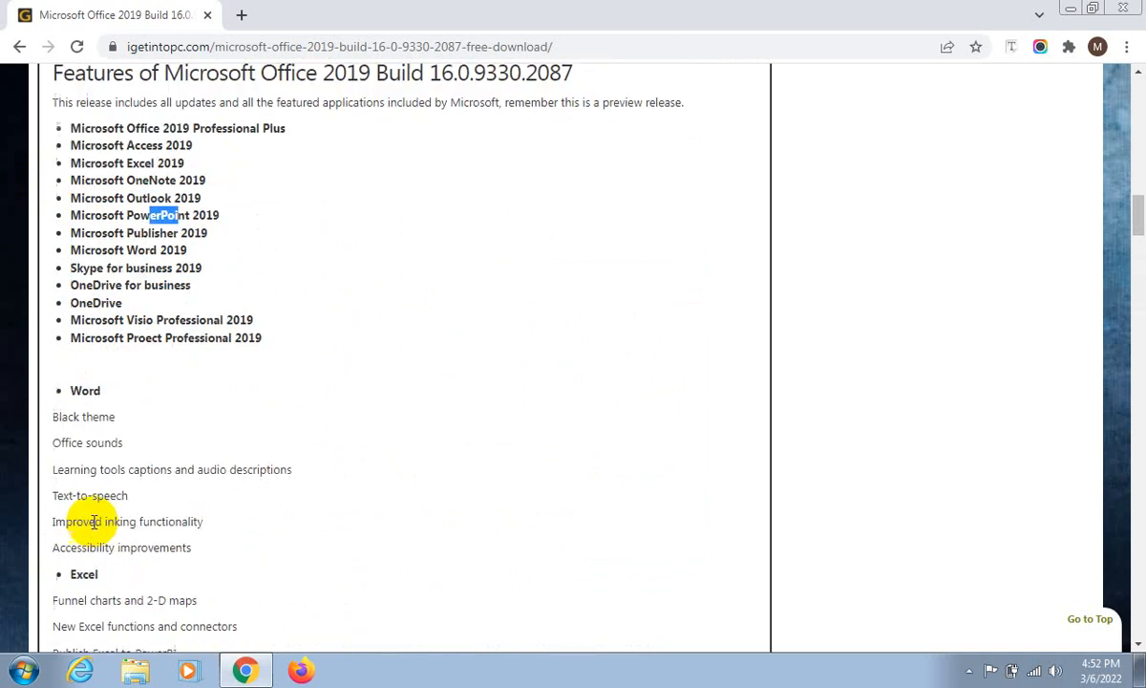
{"action": "scroll", "coordinate": [112, 394], "scroll_direction": "down", "scroll_amount": 3}
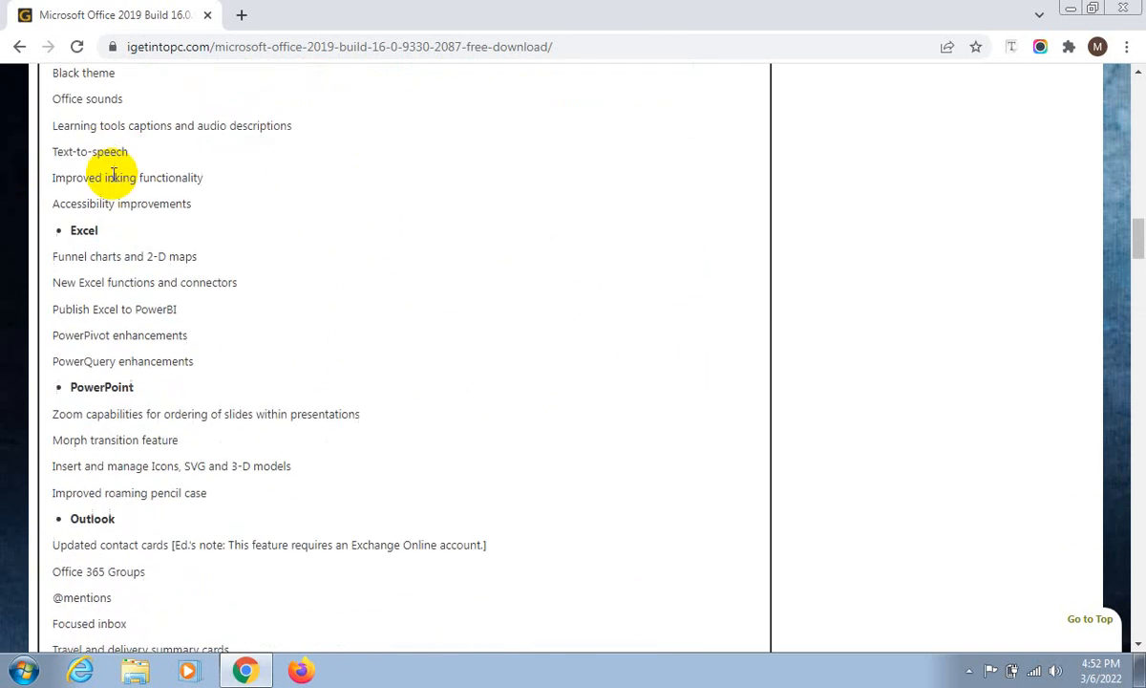
{"action": "scroll", "coordinate": [82, 186], "scroll_direction": "up", "scroll_amount": 1}
{"action": "left_click_drag", "start_coordinate": [74, 162], "coordinate": [110, 188]}
{"action": "left_click", "coordinate": [79, 187]}
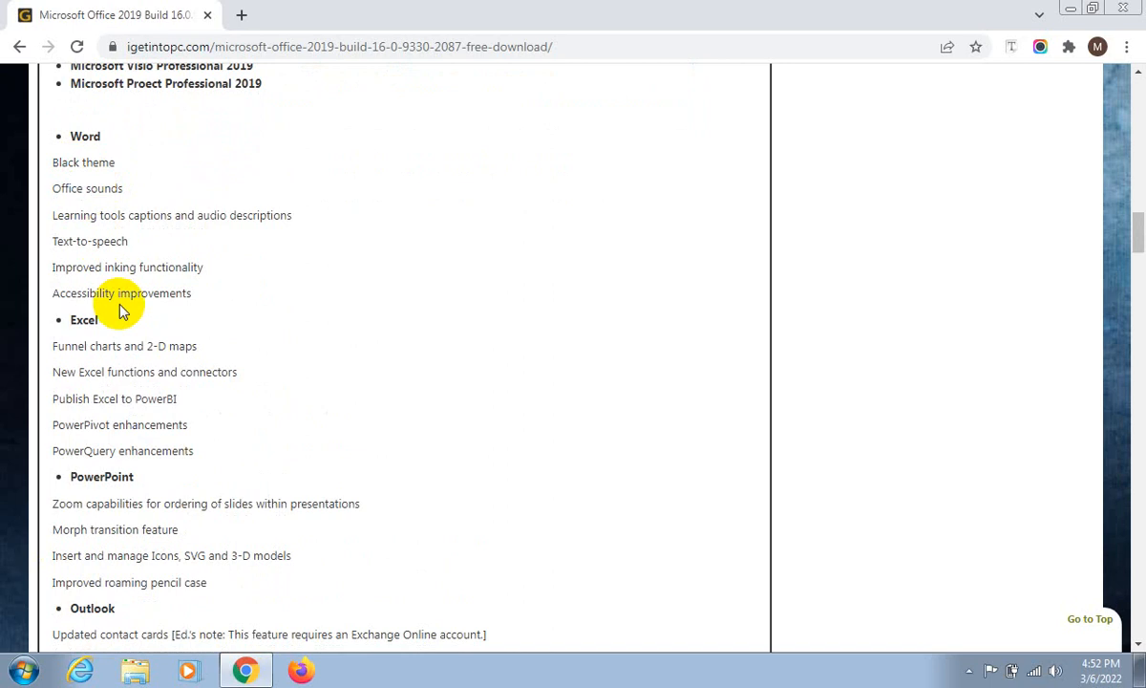
- Examine the Outlook features and system requirements for Office 2019, highlighting the Windows 7 compatibility note, memory and hard disk entries
{"action": "scroll", "coordinate": [64, 256], "scroll_direction": "down", "scroll_amount": 6}
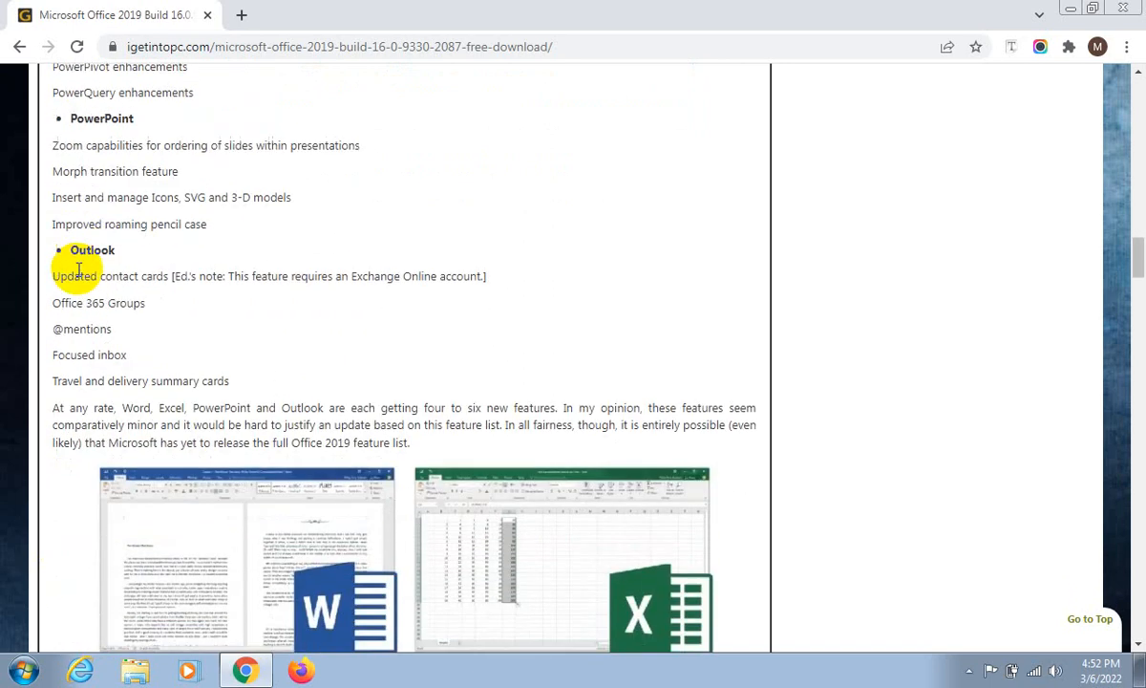
{"action": "scroll", "coordinate": [79, 272], "scroll_direction": "down", "scroll_amount": 3}
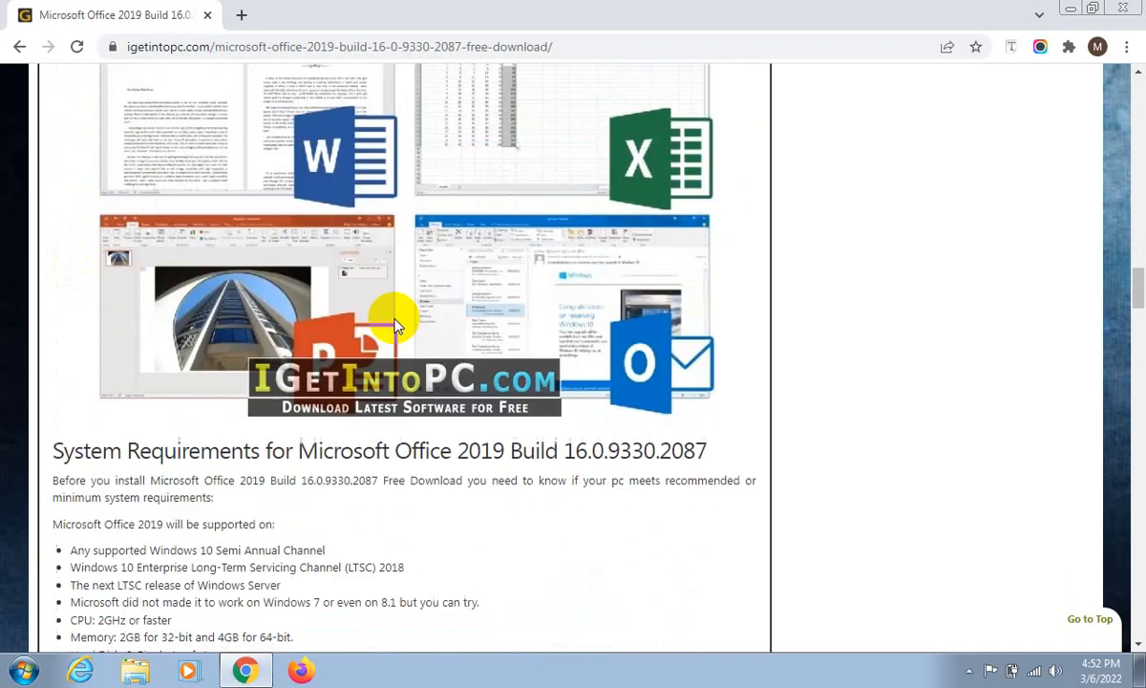
{"action": "scroll", "coordinate": [392, 325], "scroll_direction": "up", "scroll_amount": 2}
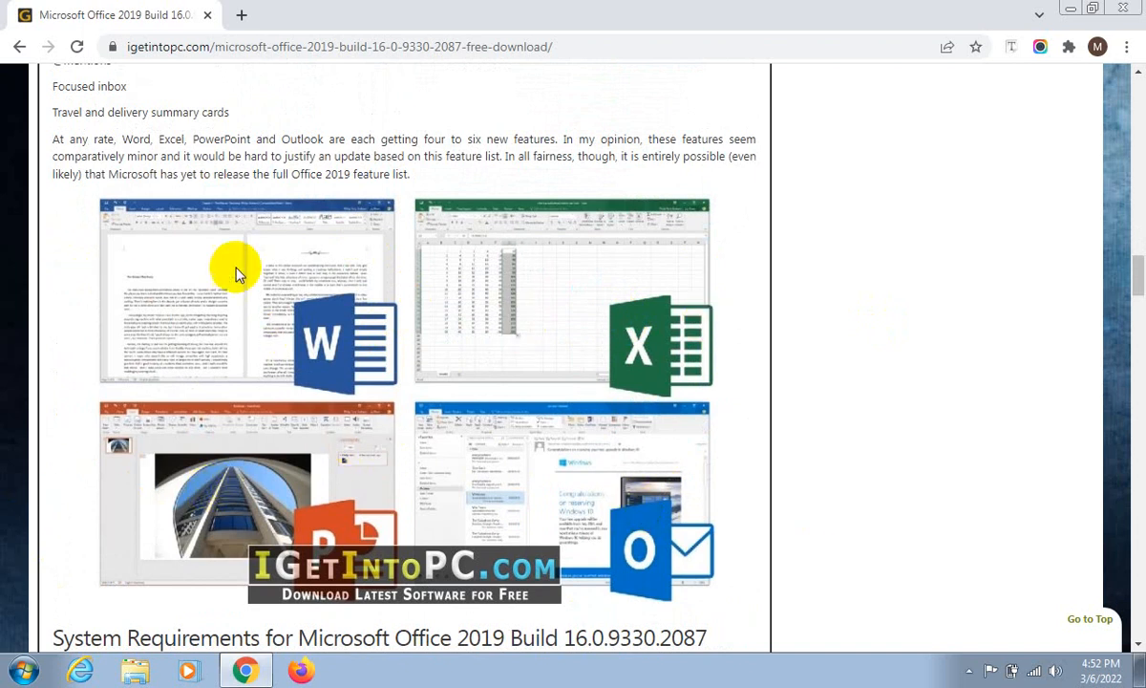
{"action": "scroll", "coordinate": [234, 279], "scroll_direction": "down", "scroll_amount": 4}
{"action": "scroll", "coordinate": [236, 287], "scroll_direction": "down", "scroll_amount": 1}
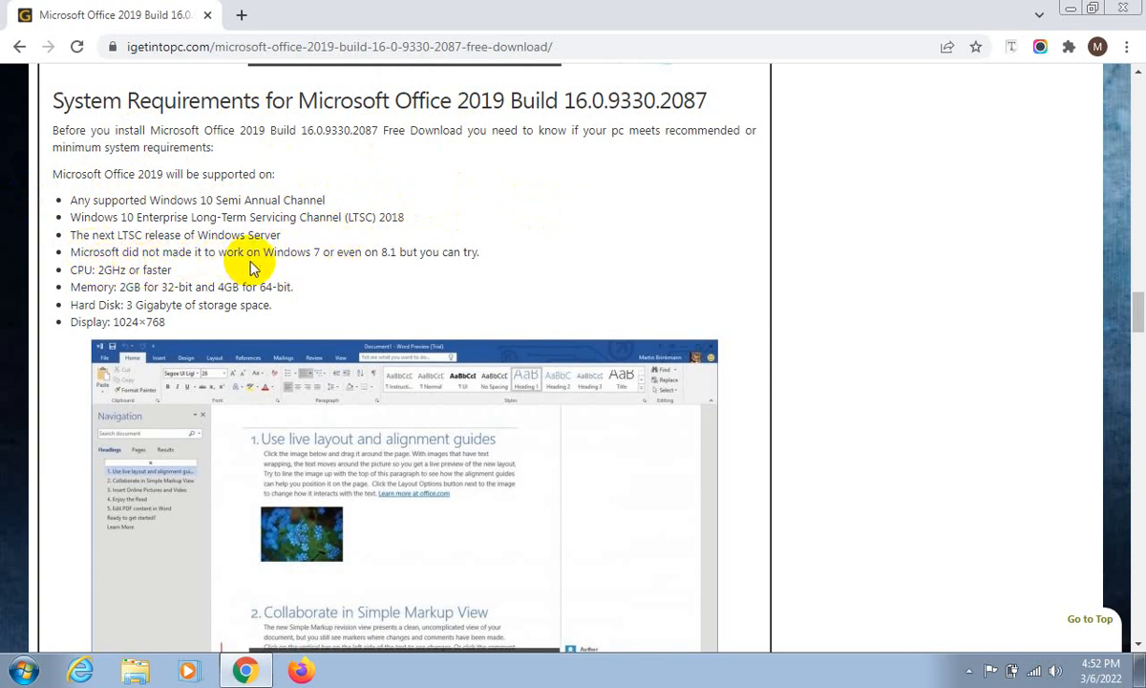
{"action": "left_click", "coordinate": [349, 239]}
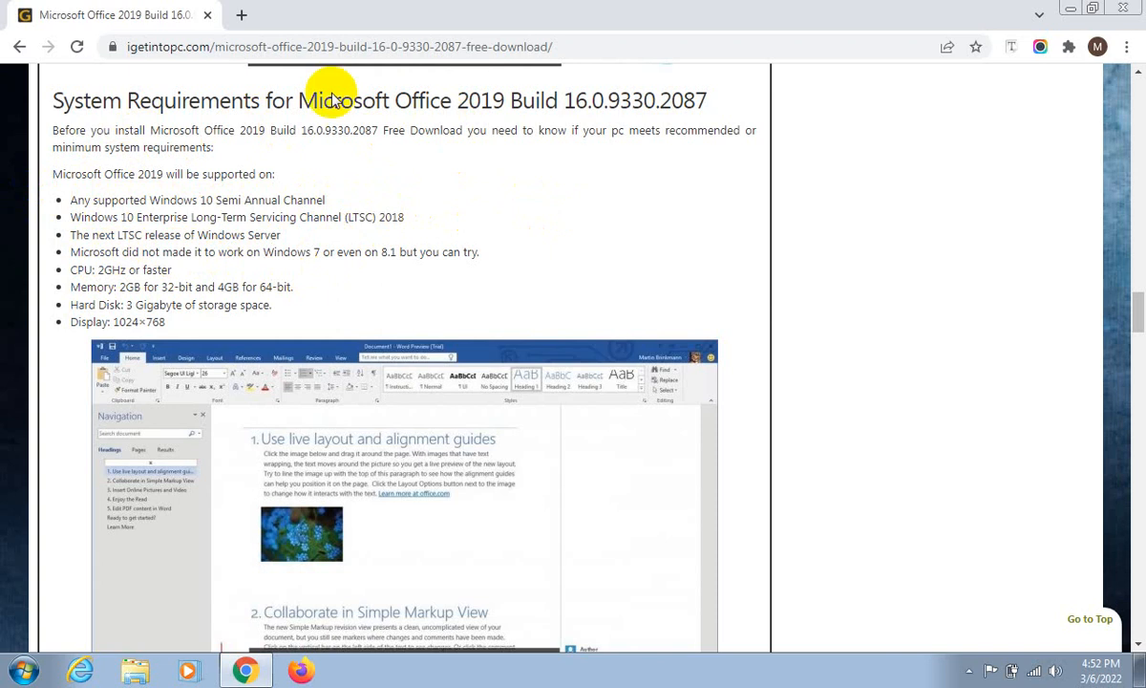
{"action": "left_click", "coordinate": [310, 250]}
{"action": "left_click_drag", "start_coordinate": [311, 250], "coordinate": [325, 248]}
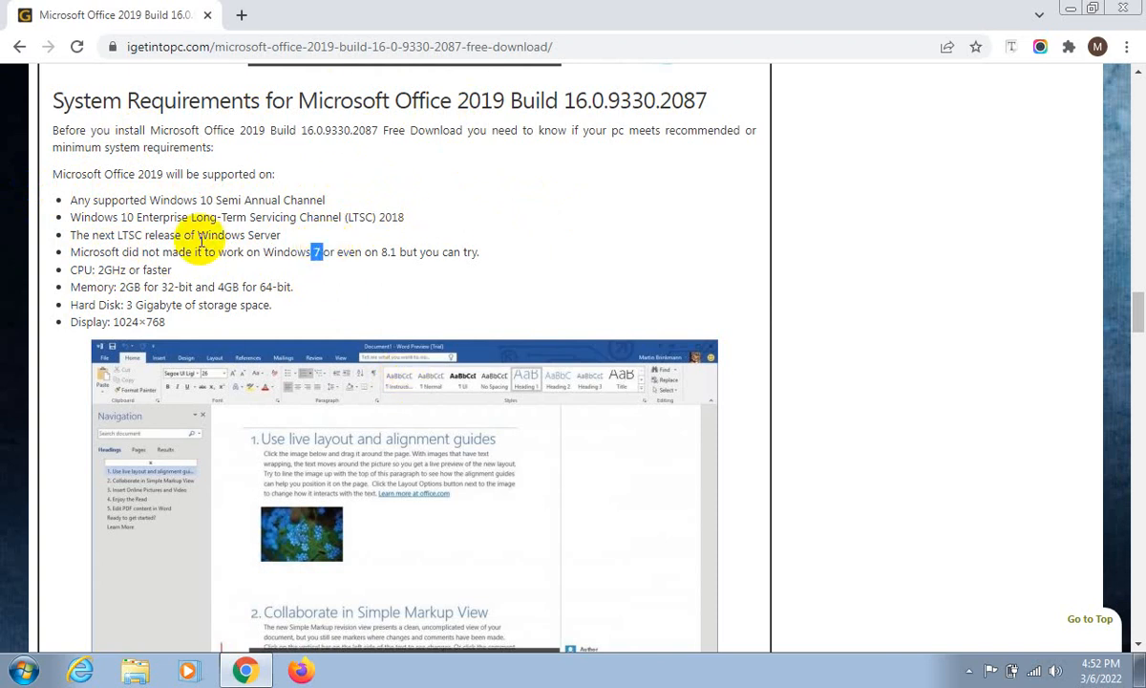
{"action": "mouse_move", "coordinate": [70, 251]}
{"action": "left_mouse_down"}
{"action": "mouse_move", "coordinate": [294, 250]}
{"action": "mouse_move", "coordinate": [413, 271]}
{"action": "mouse_move", "coordinate": [422, 256]}
{"action": "mouse_move", "coordinate": [408, 251]}
{"action": "left_mouse_up"}
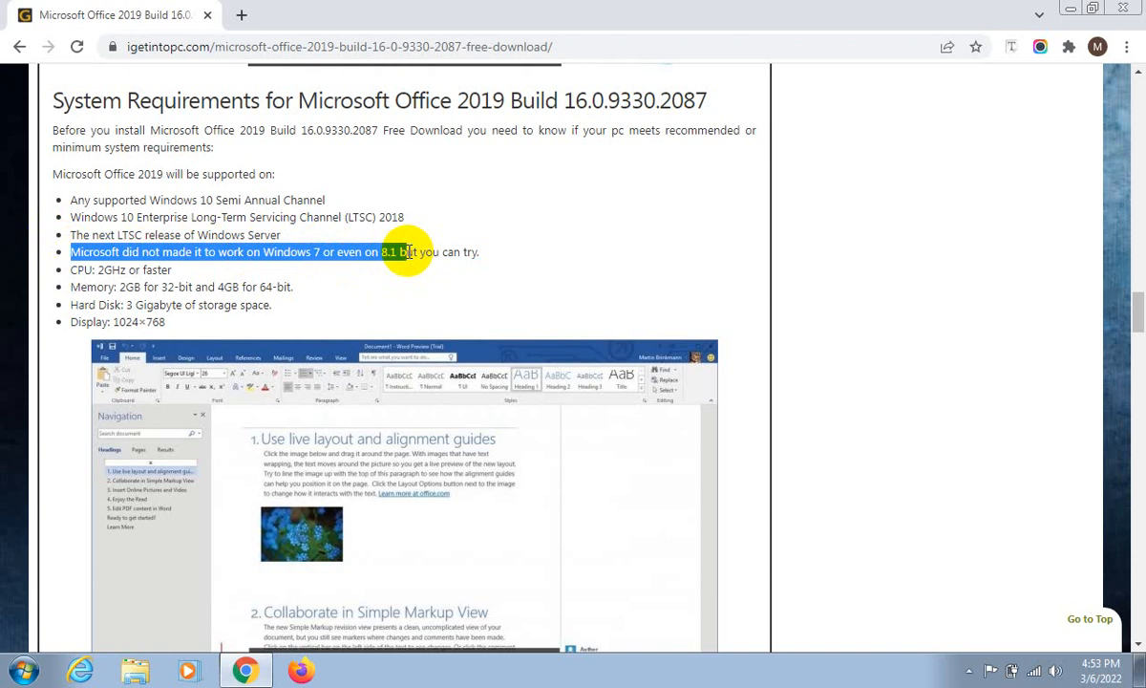
{"action": "left_click", "coordinate": [124, 287]}
{"action": "left_click_drag", "start_coordinate": [122, 287], "coordinate": [144, 287]}
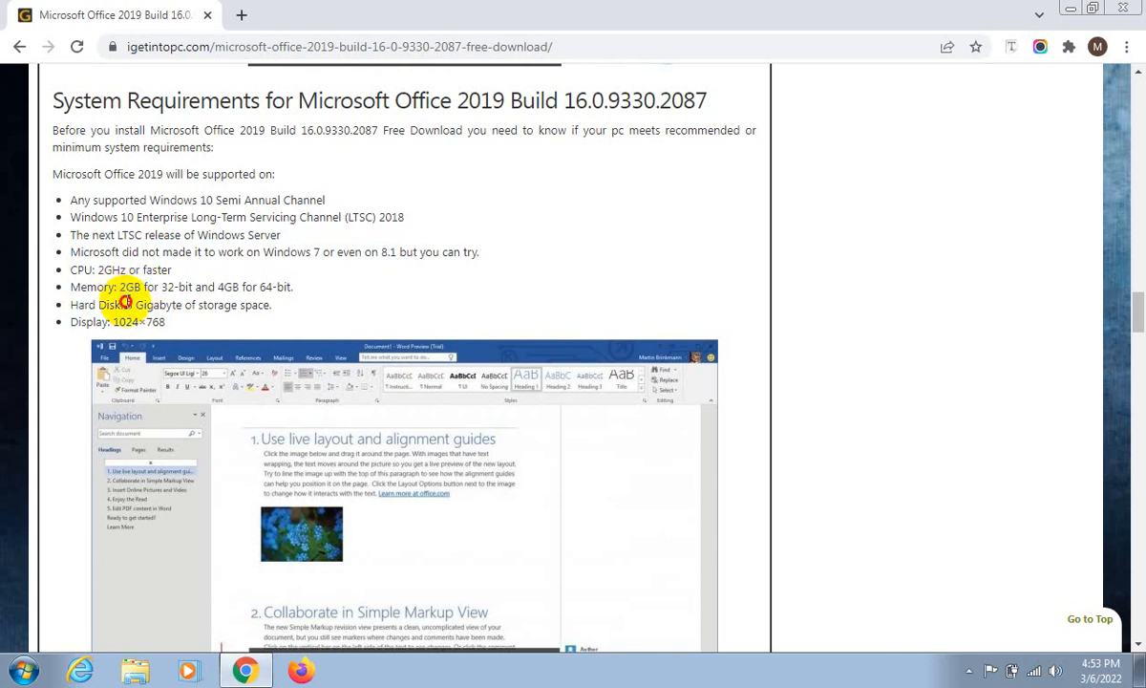
{"action": "left_click_drag", "start_coordinate": [124, 305], "coordinate": [150, 303]}
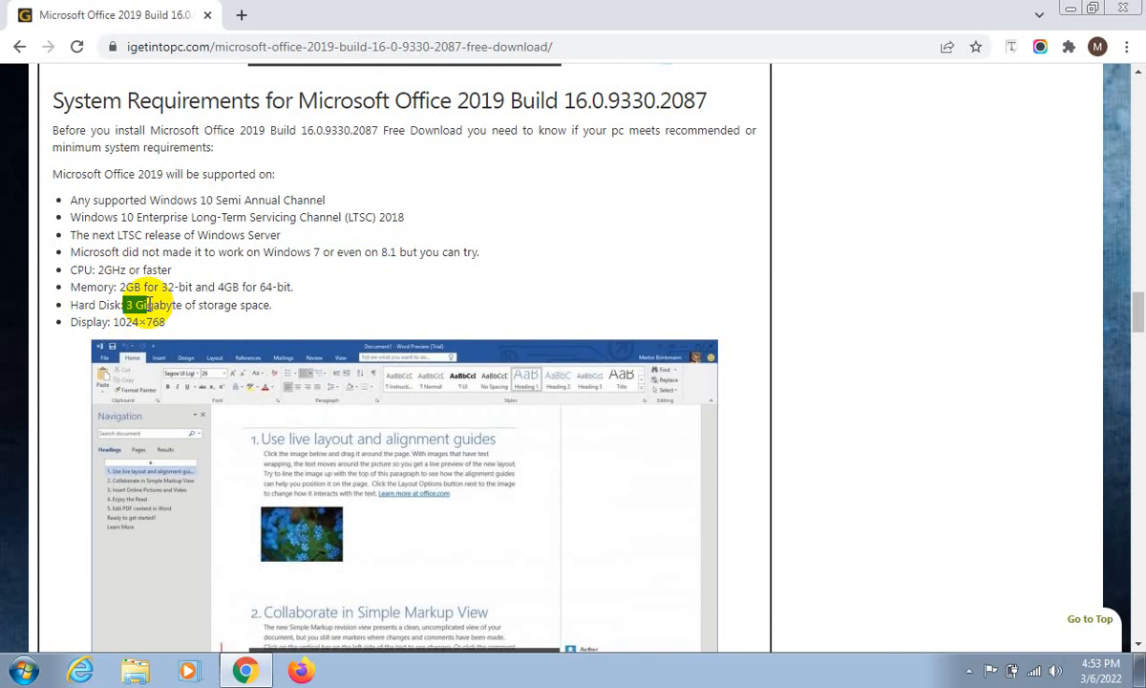
- Review the Office 2019 technical setup details and highlight the setup file's size
{"action": "scroll", "coordinate": [202, 286], "scroll_direction": "down", "scroll_amount": 4}
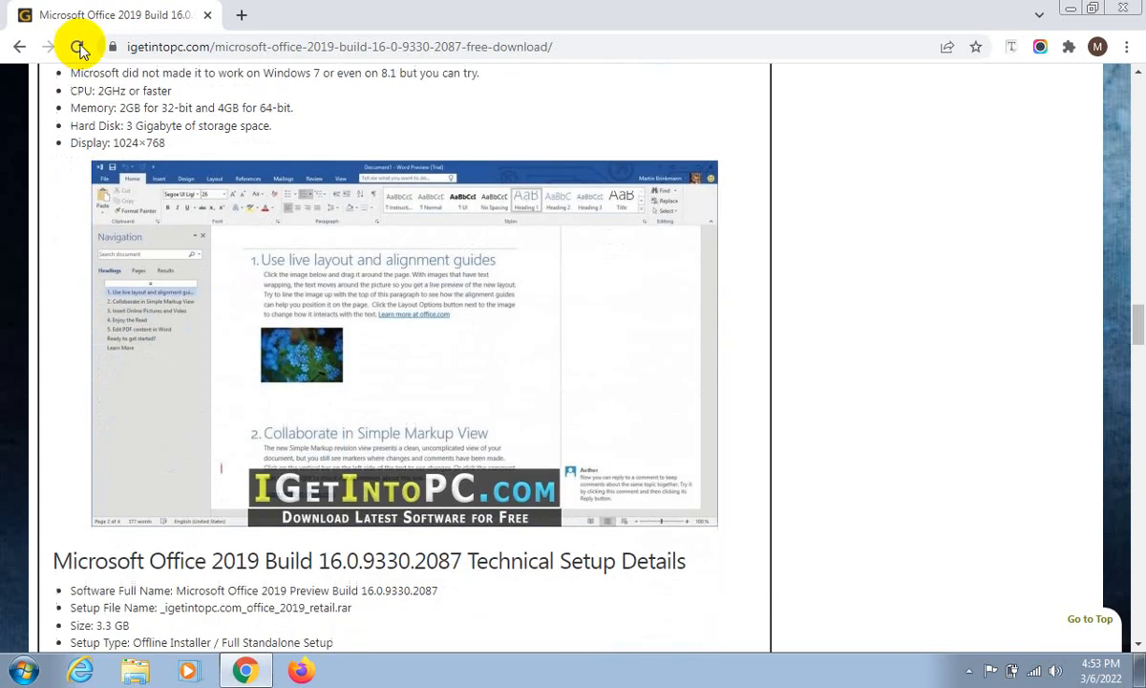
{"action": "scroll", "coordinate": [165, 314], "scroll_direction": "up", "scroll_amount": 1}
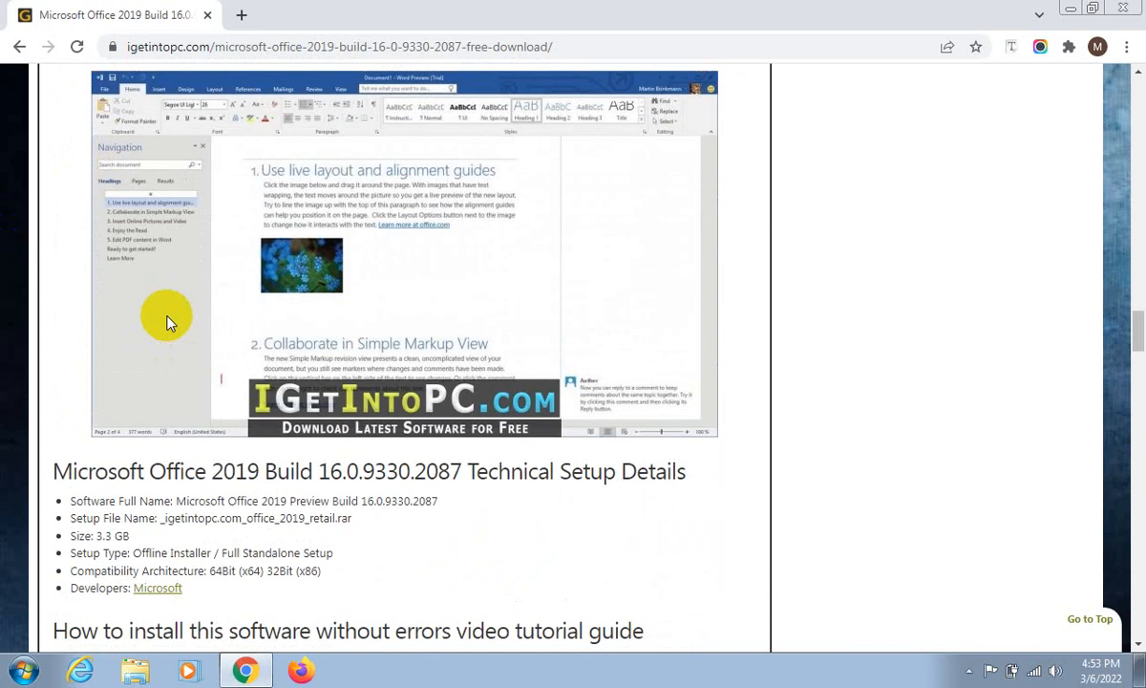
{"action": "left_click", "coordinate": [99, 537]}
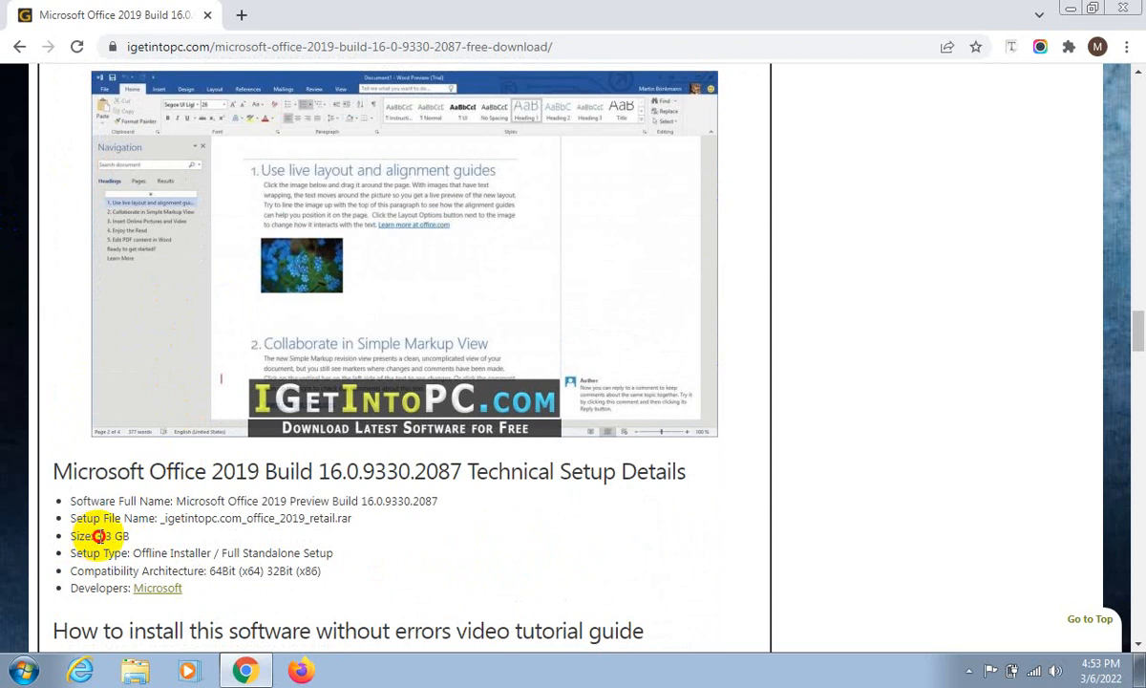
{"action": "left_click_drag", "start_coordinate": [98, 537], "coordinate": [129, 536]}
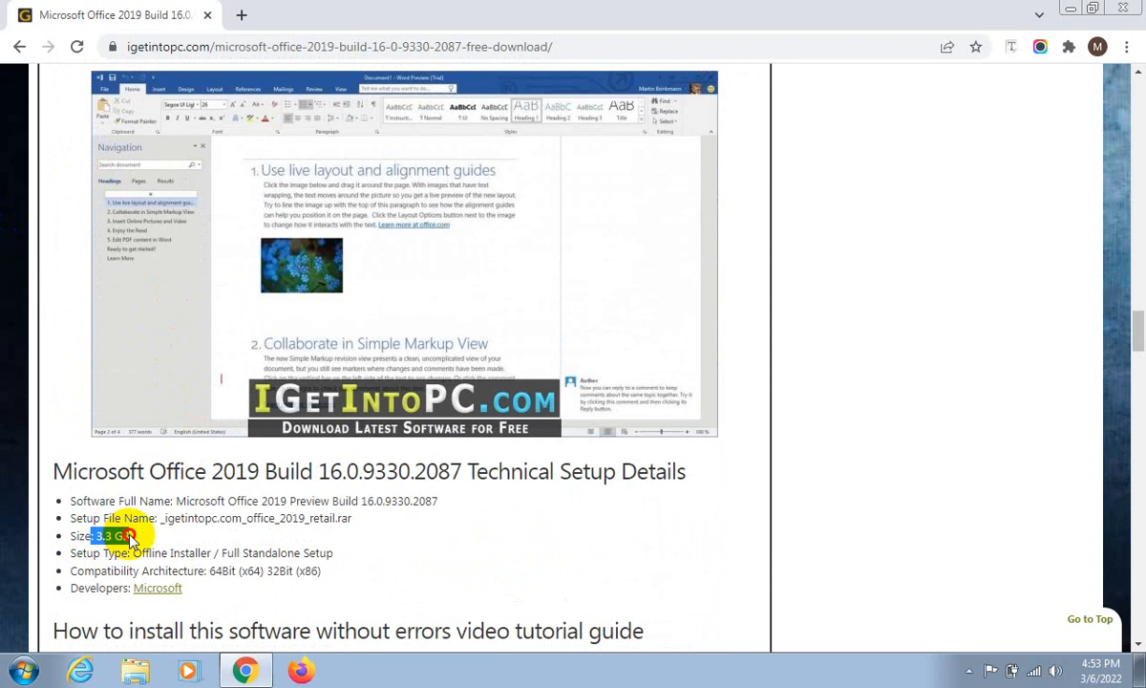
- Return to the Google results, change the year in the query to 2016, and run the search
{"action": "left_click", "coordinate": [19, 48]}
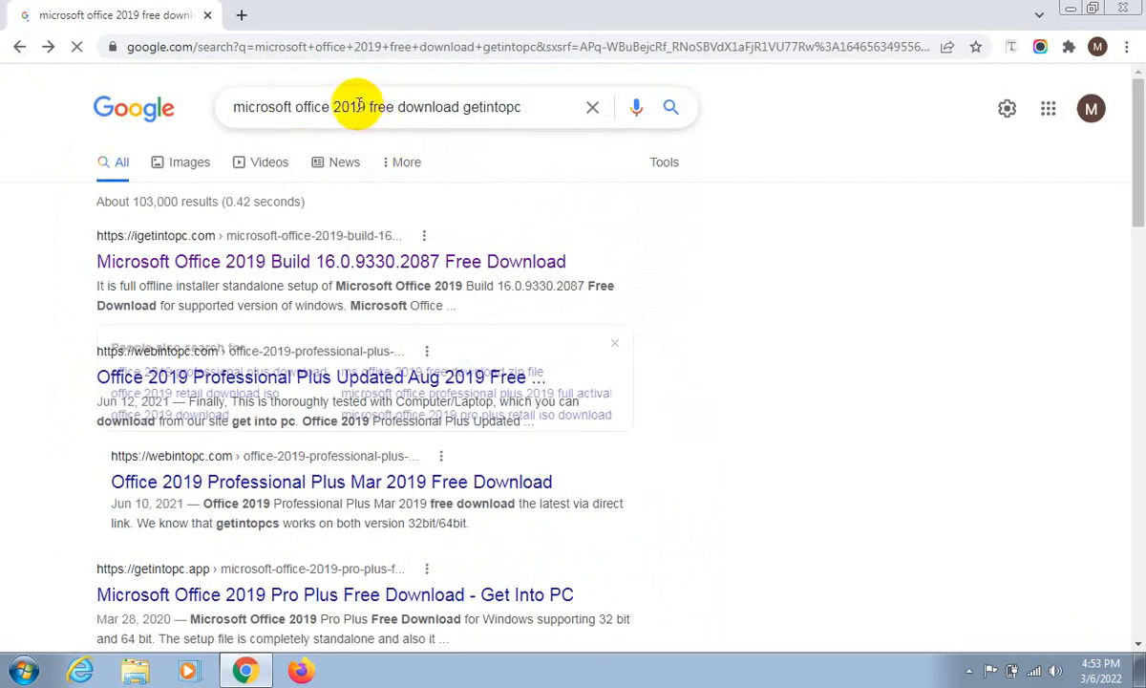
{"action": "left_click", "coordinate": [359, 106]}
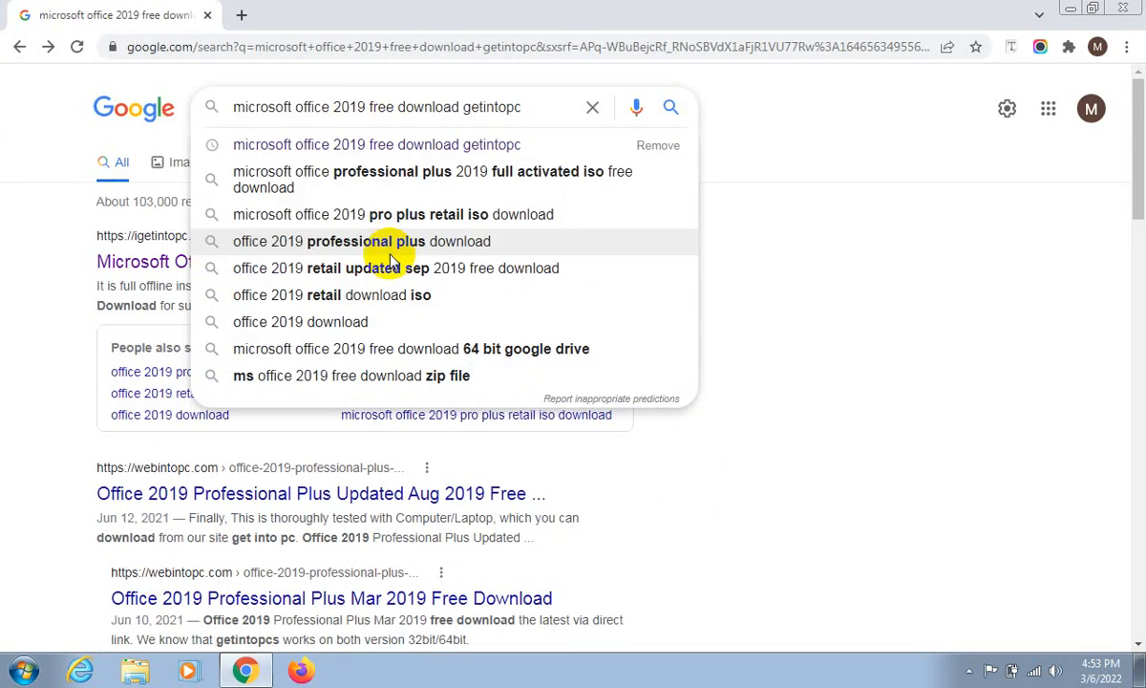
{"action": "key", "text": "Delete"}
{"action": "type", "text": "6"}
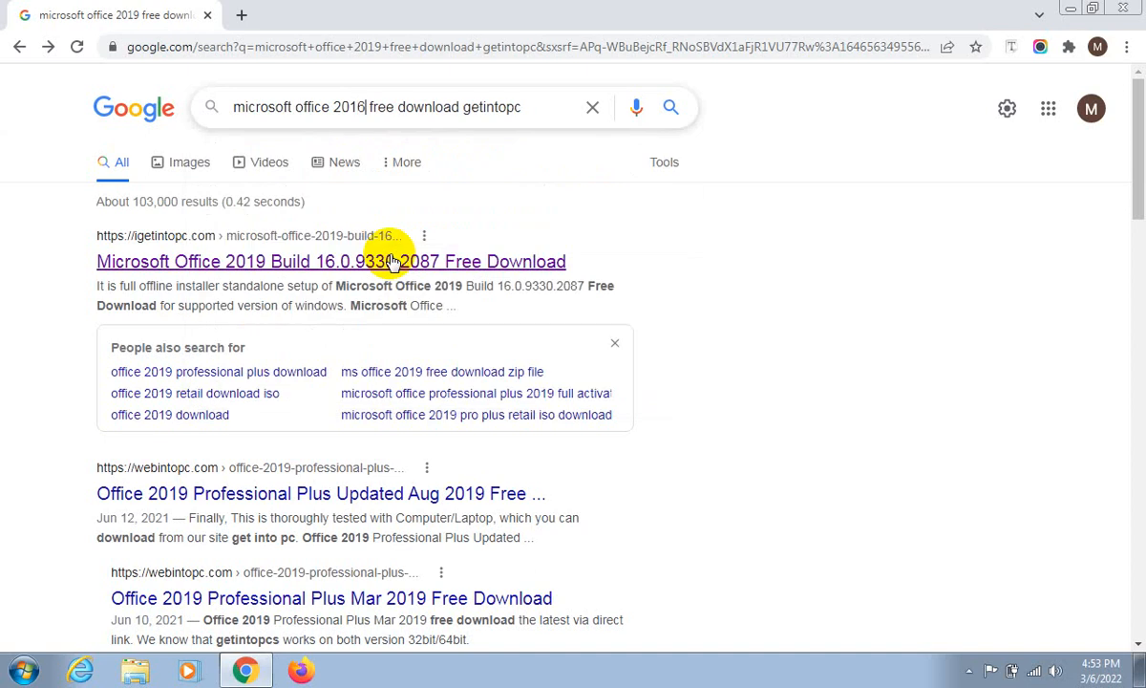
{"action": "key", "text": "Return"}
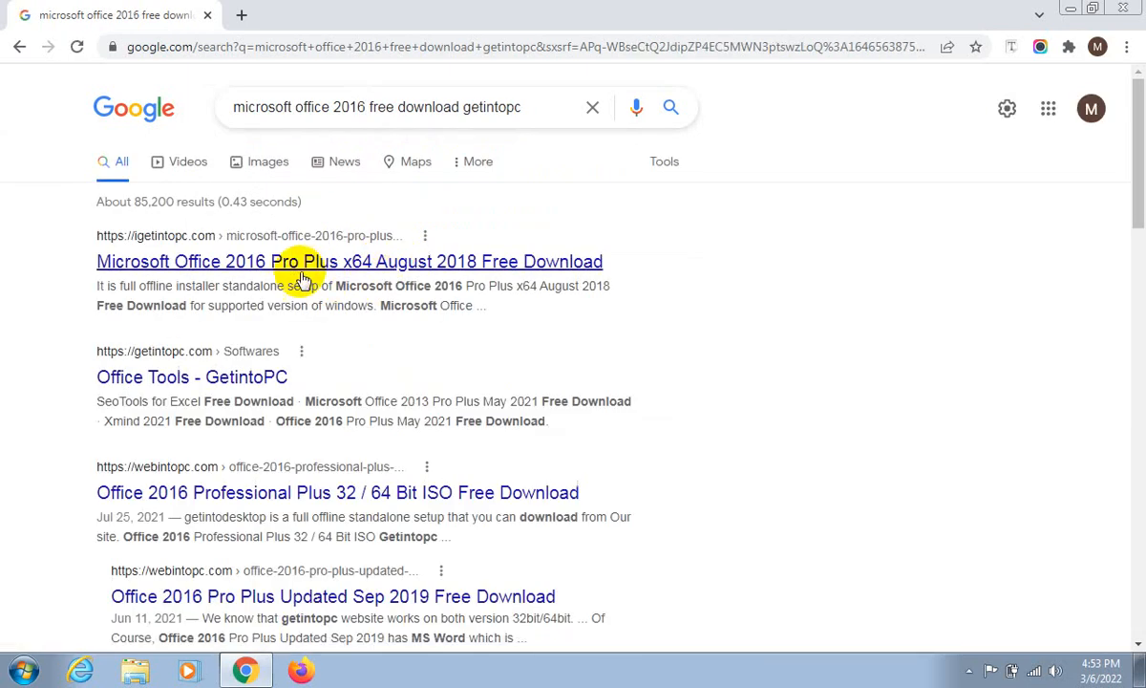
- Open the igetintopc.com result "Microsoft Office 2016 Pro Plus x64 August 2018 Free Download" and view its overview and included applications
{"action": "left_click", "coordinate": [156, 260]}
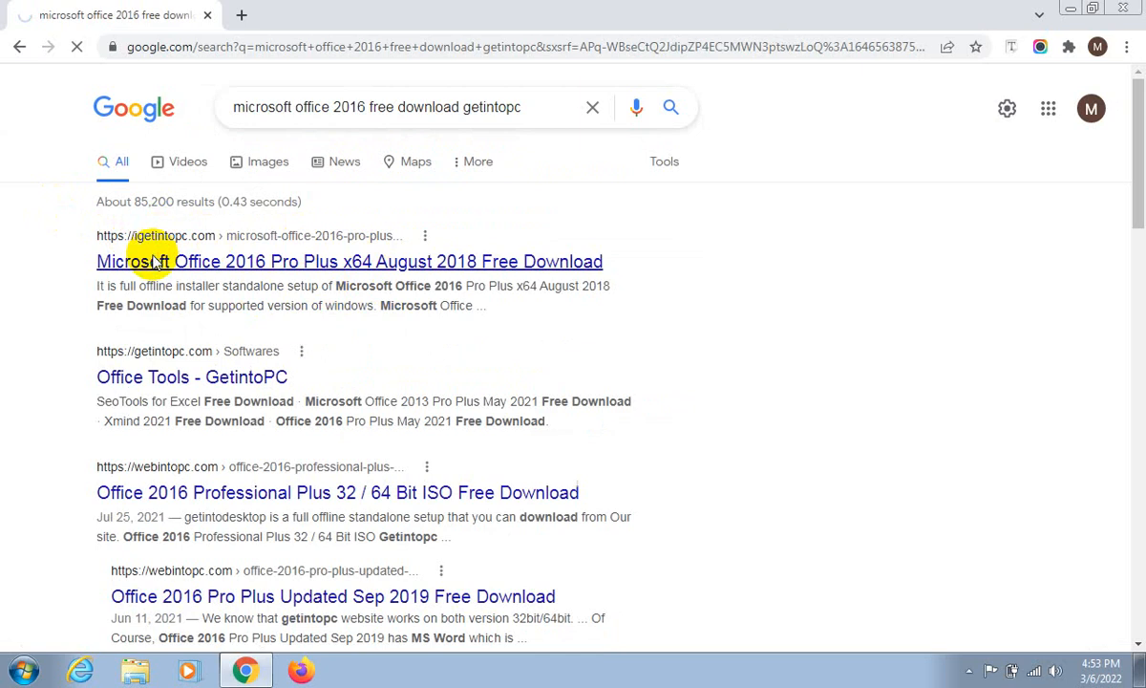
{"action": "scroll", "coordinate": [261, 406], "scroll_direction": "down", "scroll_amount": 2}
{"action": "scroll", "coordinate": [261, 406], "scroll_direction": "down", "scroll_amount": 10}
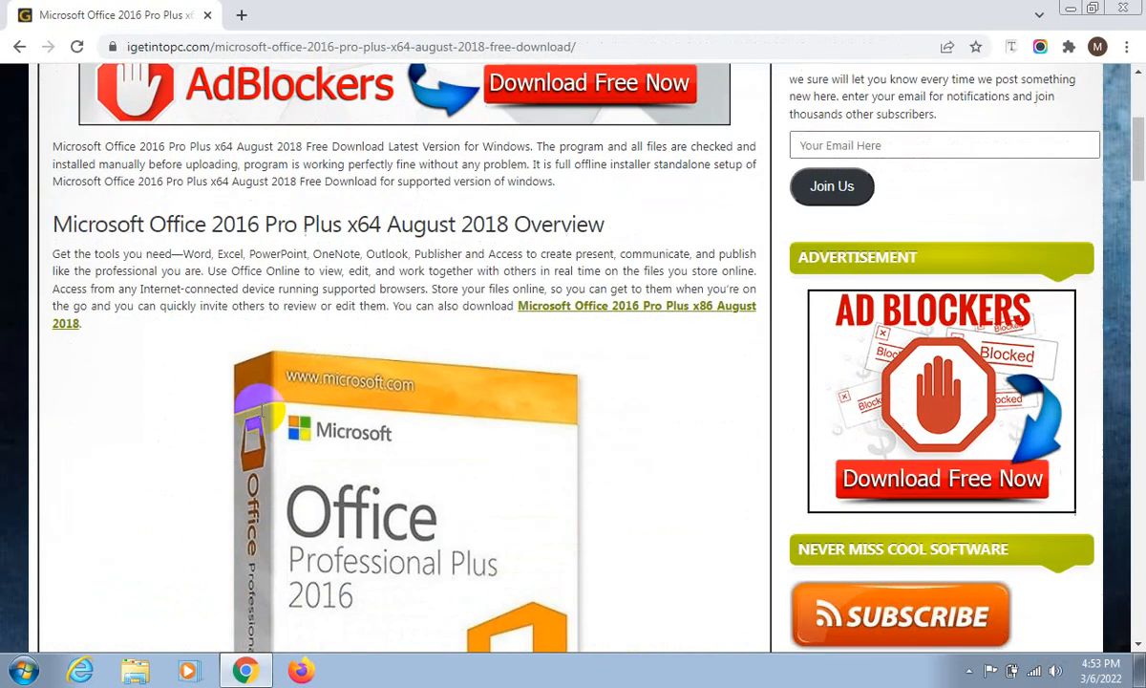
{"action": "scroll", "coordinate": [263, 420], "scroll_direction": "down", "scroll_amount": 6}
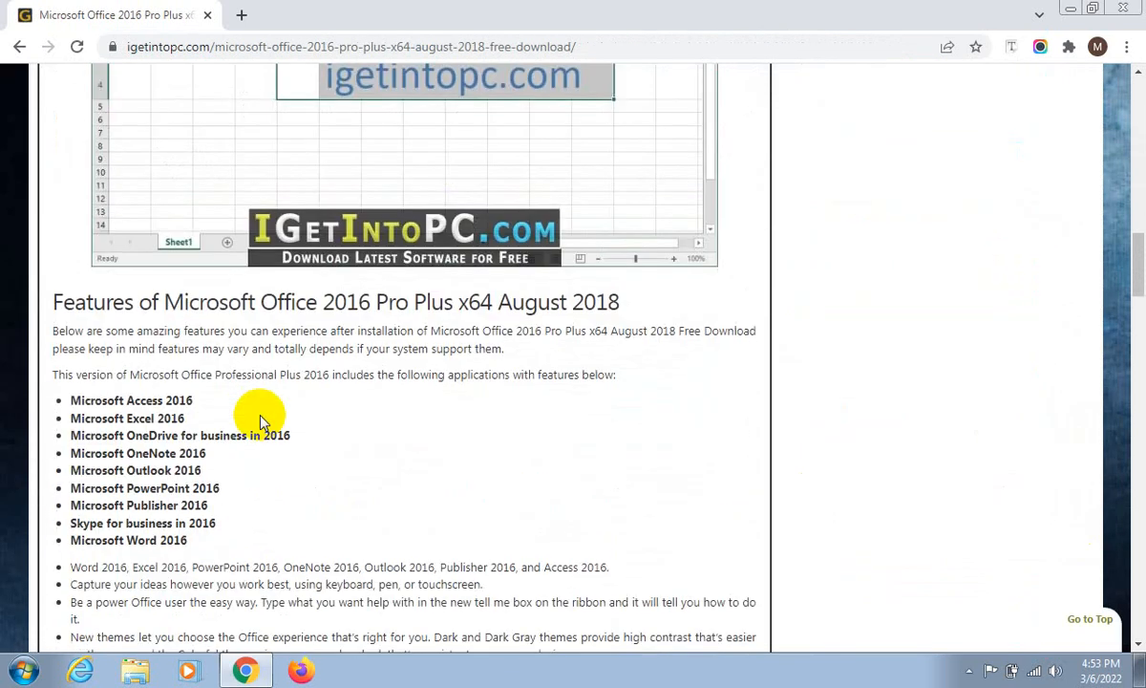
{"action": "scroll", "coordinate": [299, 404], "scroll_direction": "up", "scroll_amount": 2}
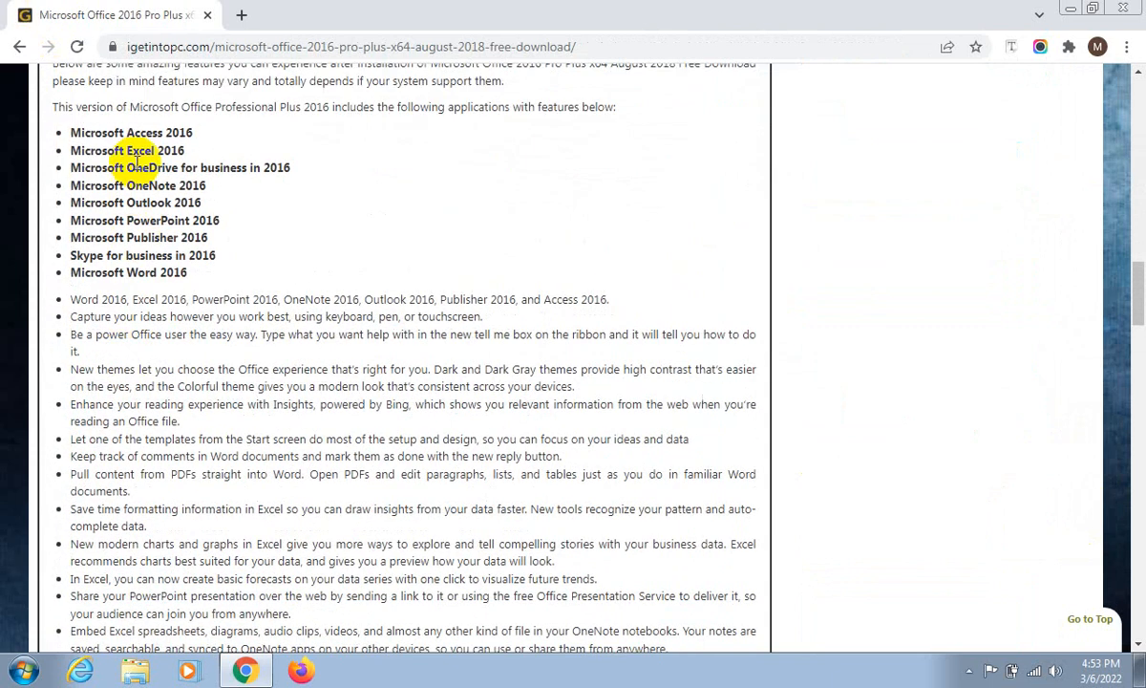
- Examine the Office 2016 system requirements, highlighting the processor, operating system, memory and hard disk space entries
{"action": "scroll", "coordinate": [121, 339], "scroll_direction": "down", "scroll_amount": 1}
{"action": "scroll", "coordinate": [121, 339], "scroll_direction": "down", "scroll_amount": 10}
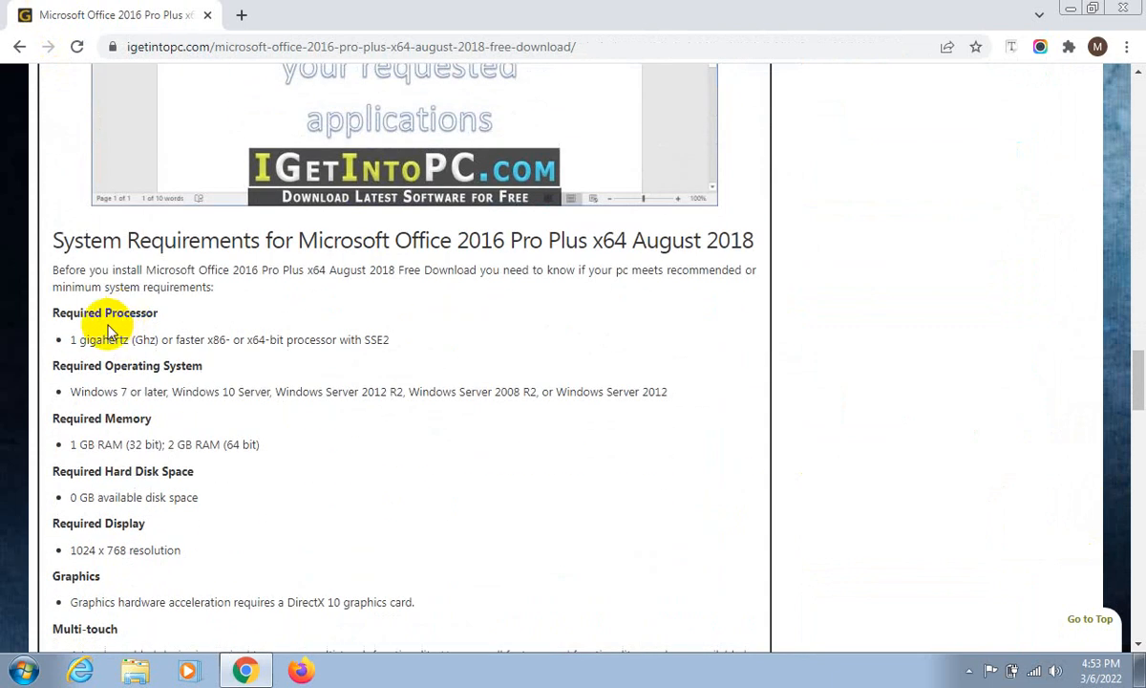
{"action": "left_click_drag", "start_coordinate": [70, 340], "coordinate": [157, 339]}
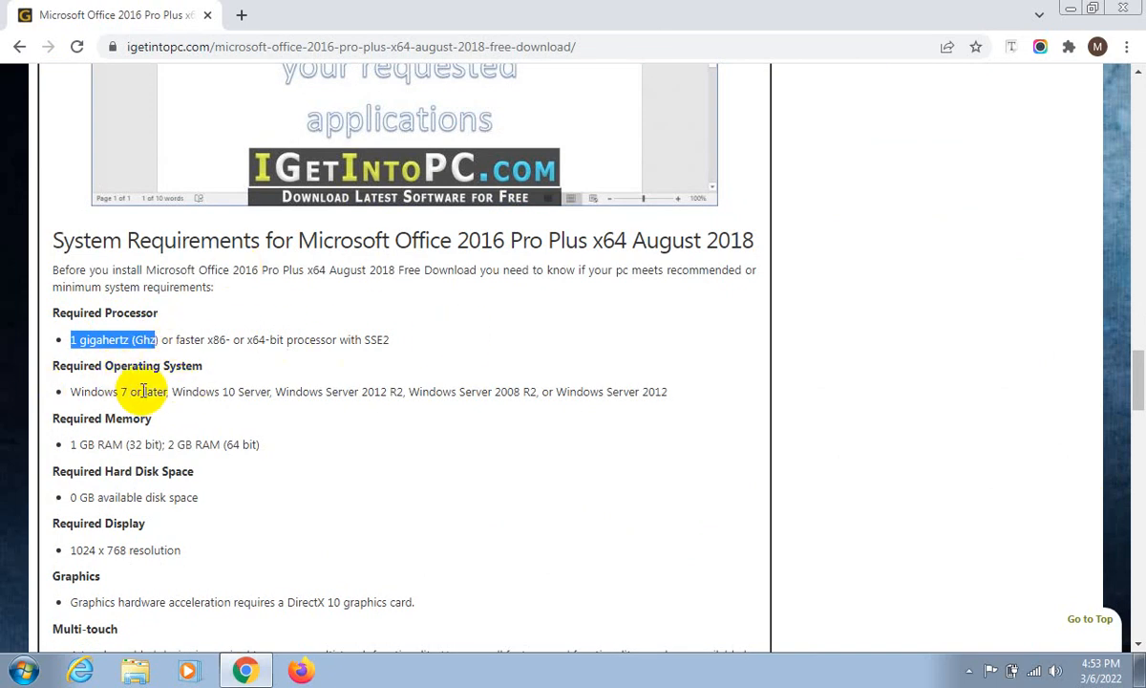
{"action": "left_click_drag", "start_coordinate": [120, 392], "coordinate": [162, 394]}
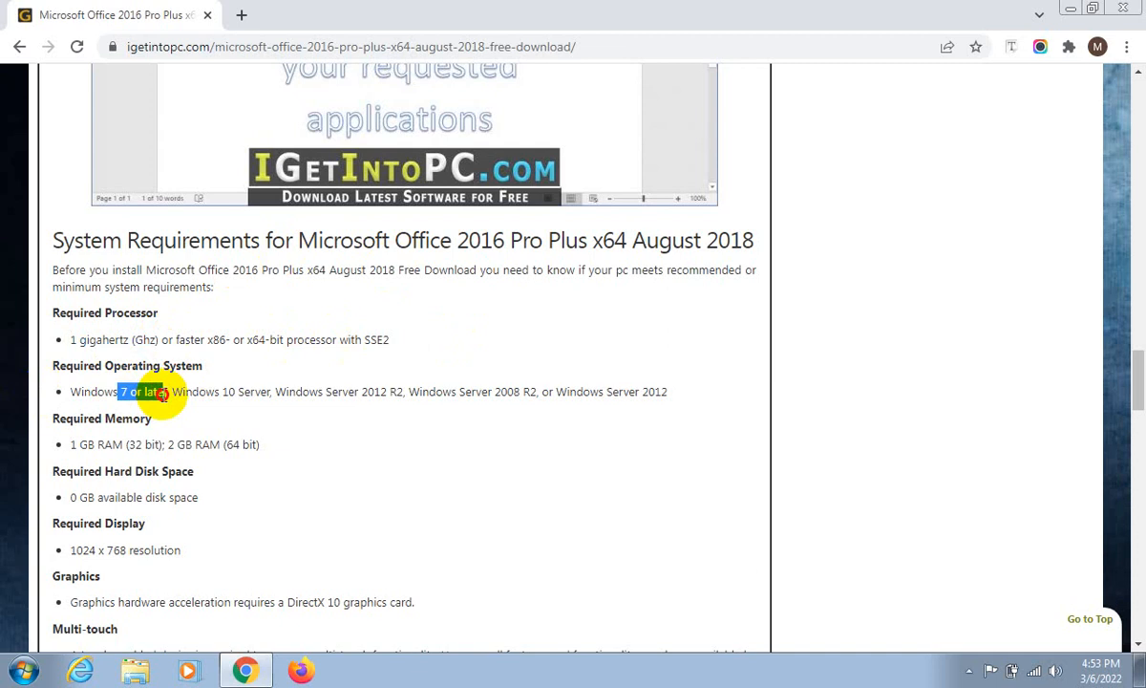
{"action": "scroll", "coordinate": [162, 392], "scroll_direction": "down", "scroll_amount": 1}
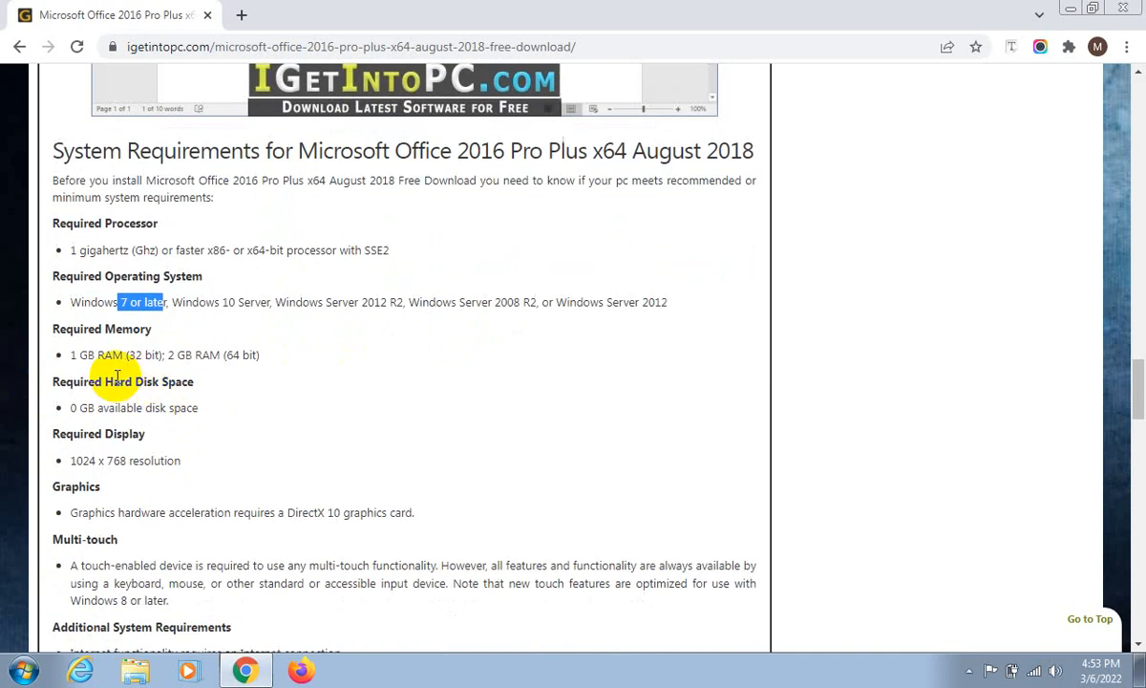
{"action": "left_click_drag", "start_coordinate": [71, 358], "coordinate": [132, 353]}
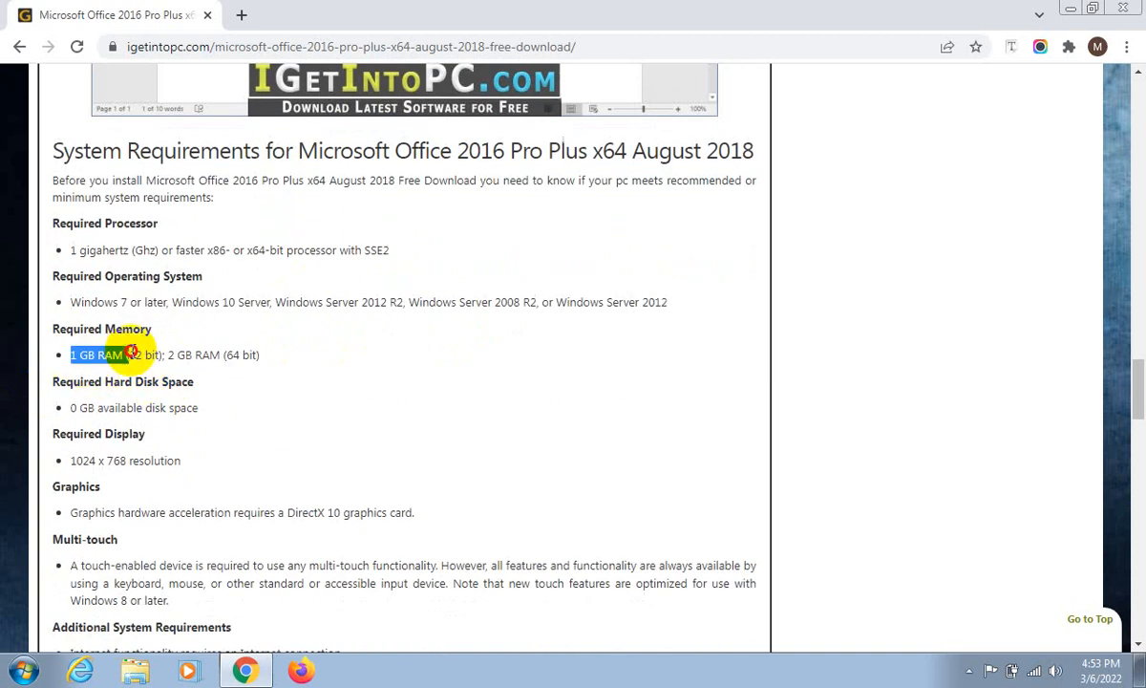
{"action": "scroll", "coordinate": [115, 396], "scroll_direction": "down", "scroll_amount": 1}
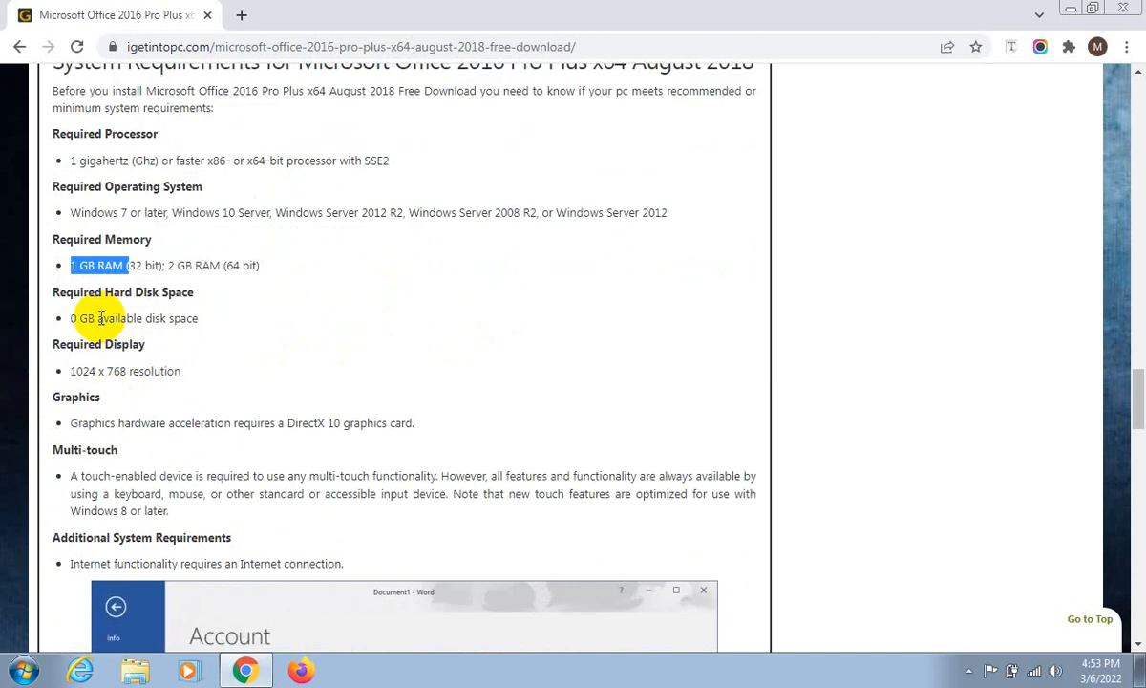
{"action": "left_click_drag", "start_coordinate": [74, 319], "coordinate": [371, 317]}
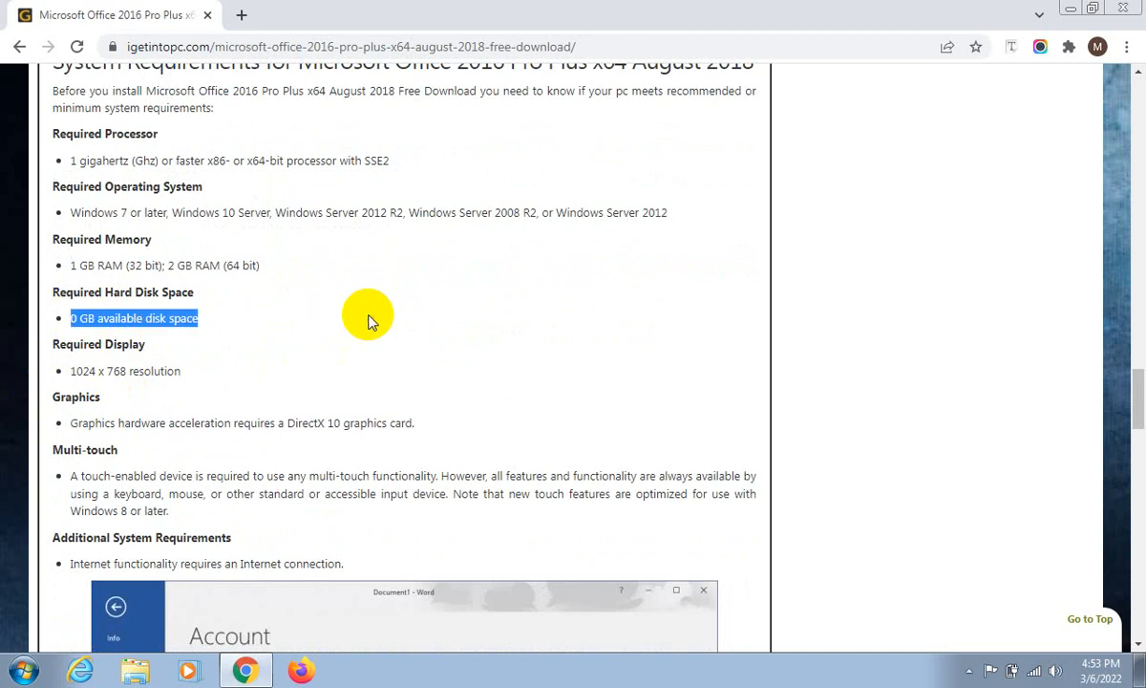
{"action": "scroll", "coordinate": [107, 361], "scroll_direction": "down", "scroll_amount": 1}
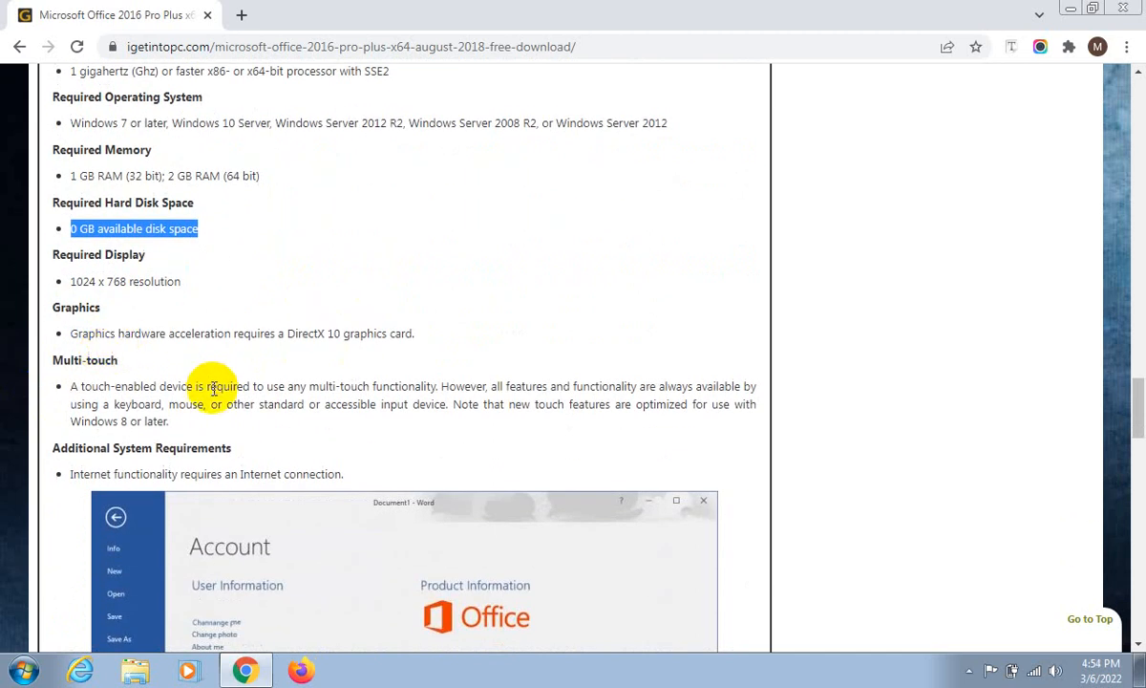
- Find the Office 2016 technical setup details and highlight the download file sizes for the x86 and x64 versions
{"action": "scroll", "coordinate": [212, 386], "scroll_direction": "down", "scroll_amount": 2}
{"action": "scroll", "coordinate": [214, 394], "scroll_direction": "down", "scroll_amount": 5}
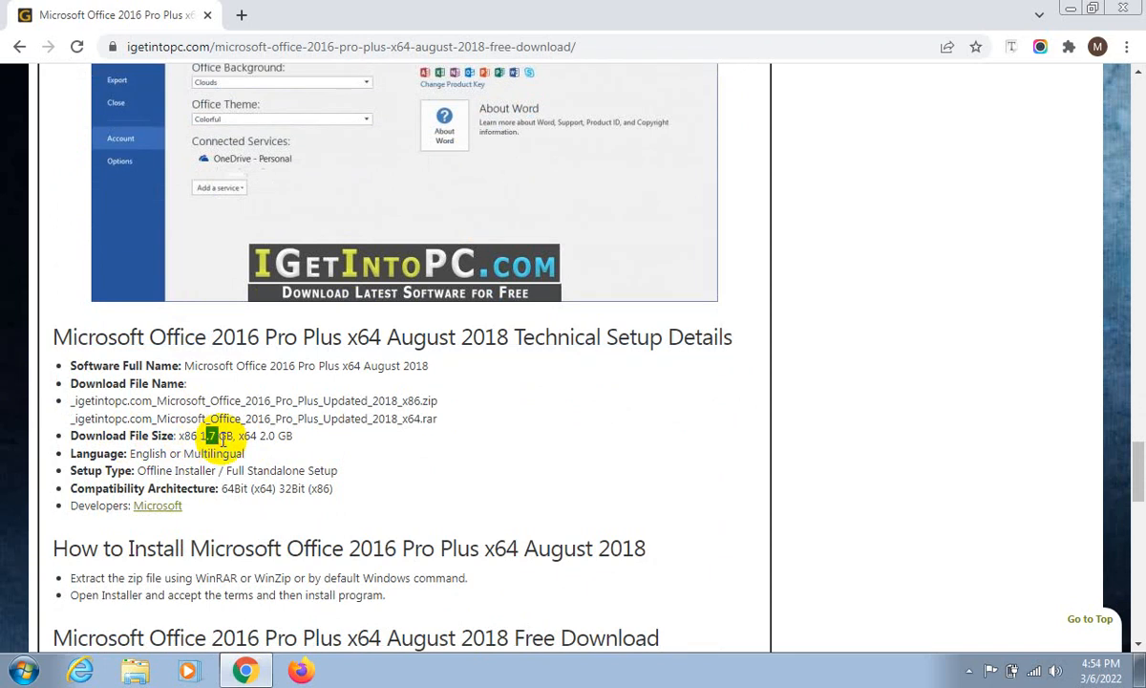
{"action": "left_click_drag", "start_coordinate": [205, 437], "coordinate": [476, 440]}
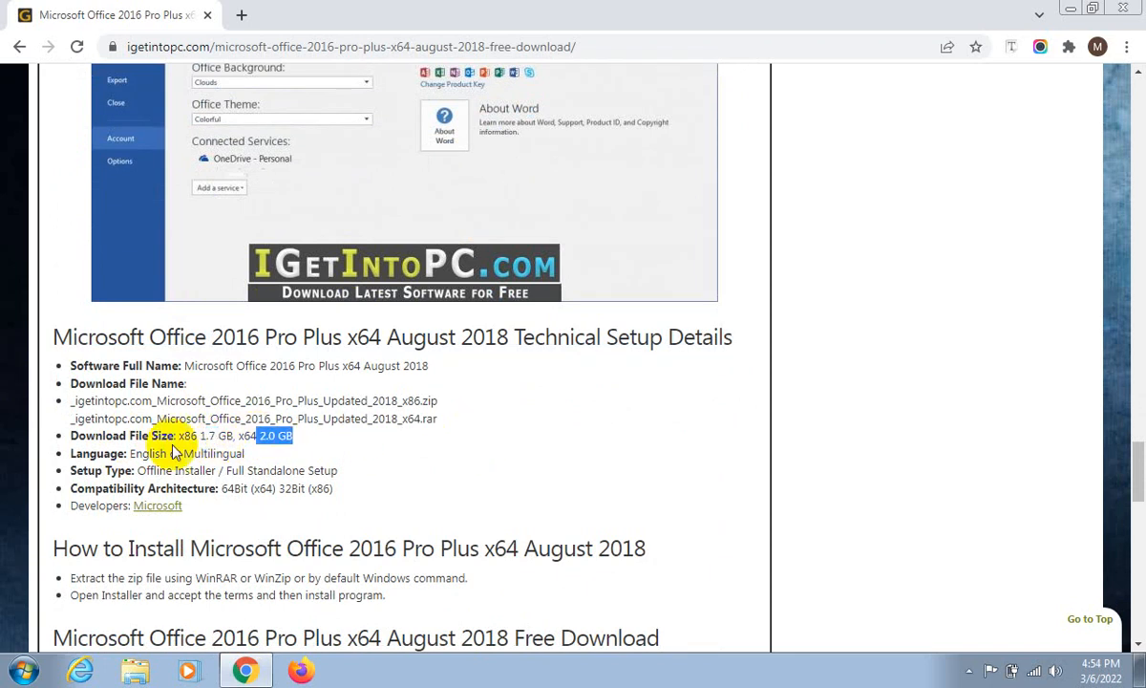
- Minimize the browser, open Computer from the desktop, and display the computer's system properties
{"action": "left_click", "coordinate": [1080, 9]}
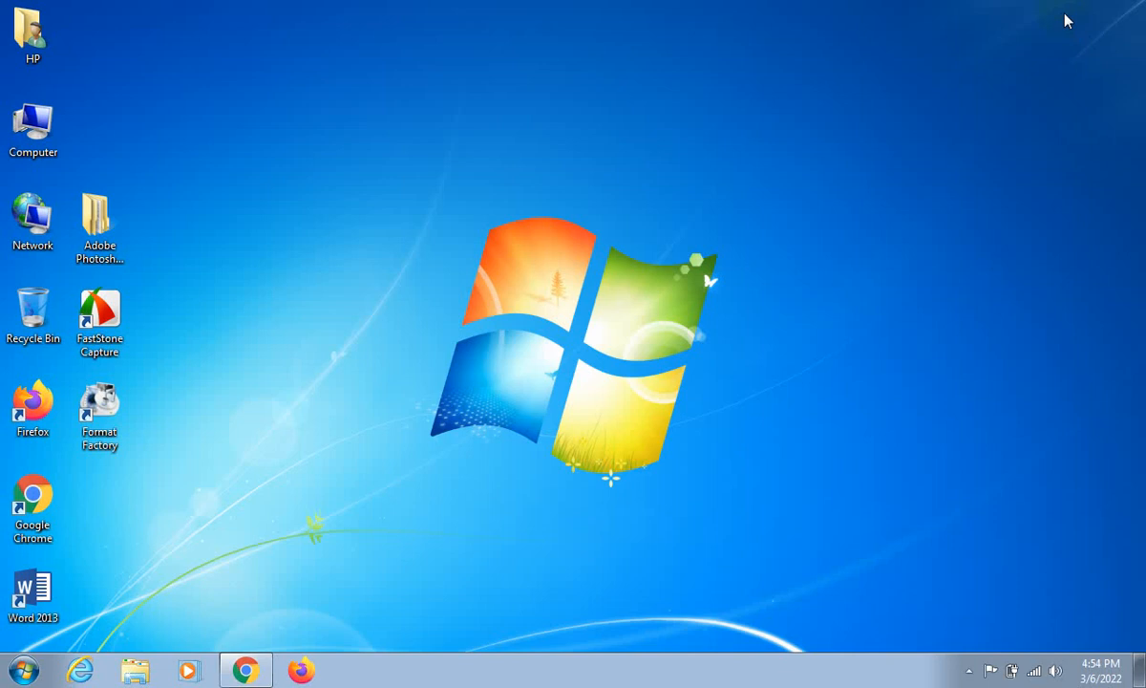
{"action": "double_click", "coordinate": [34, 121]}
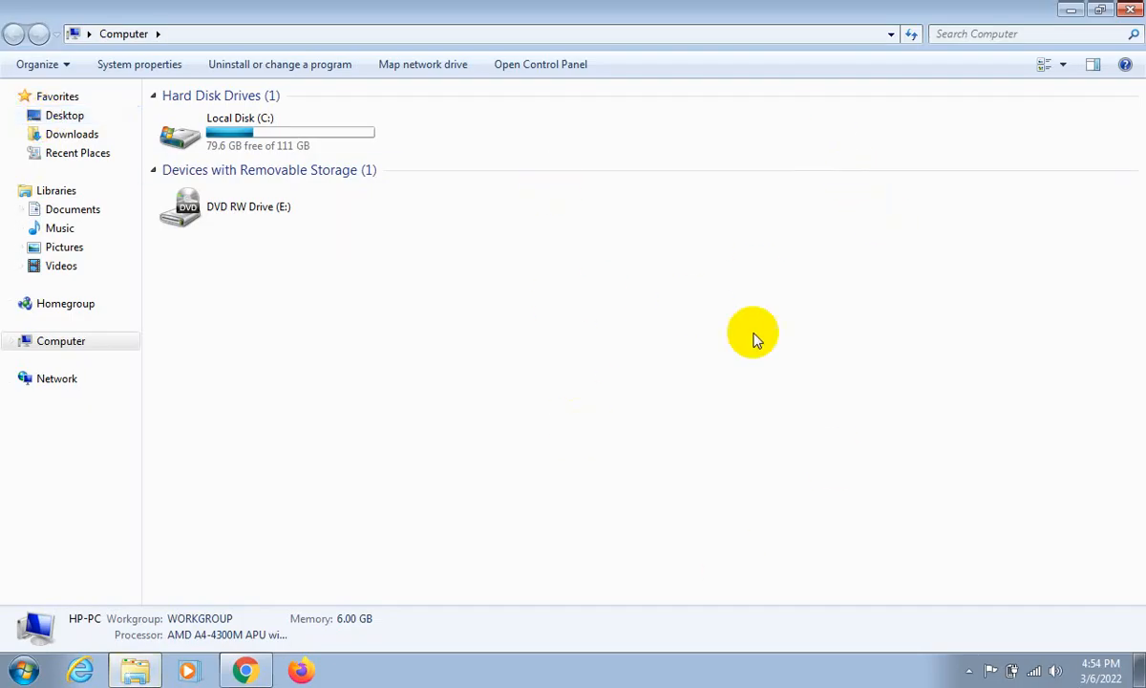
{"action": "right_click", "coordinate": [969, 320]}
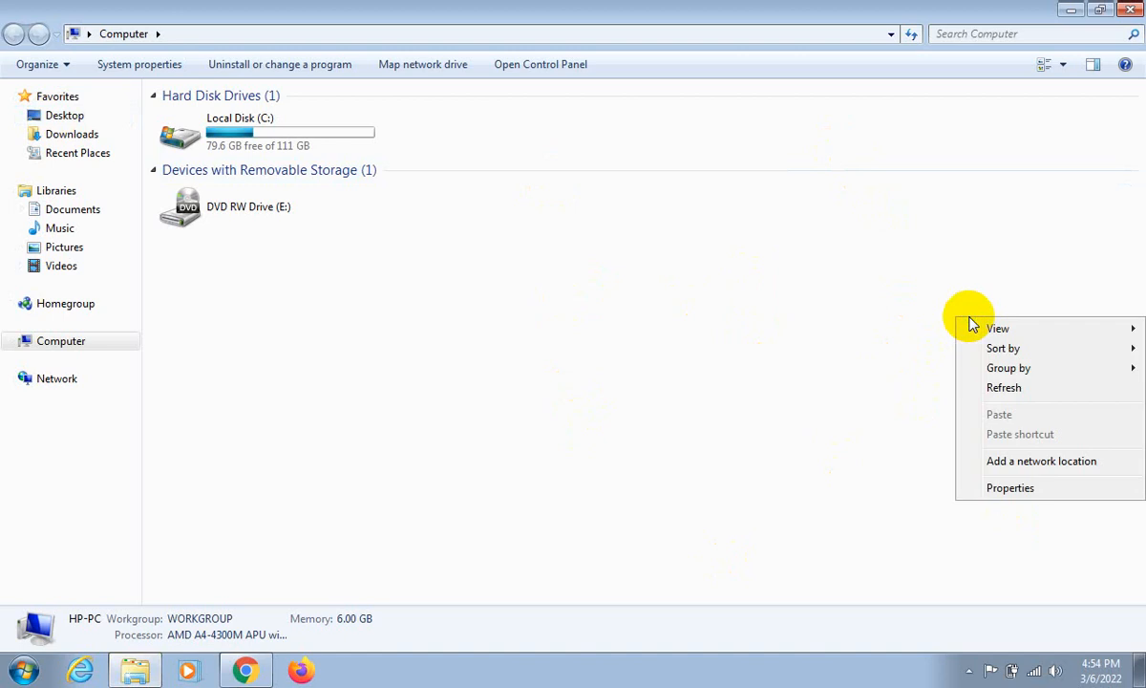
{"action": "left_click", "coordinate": [1015, 489]}
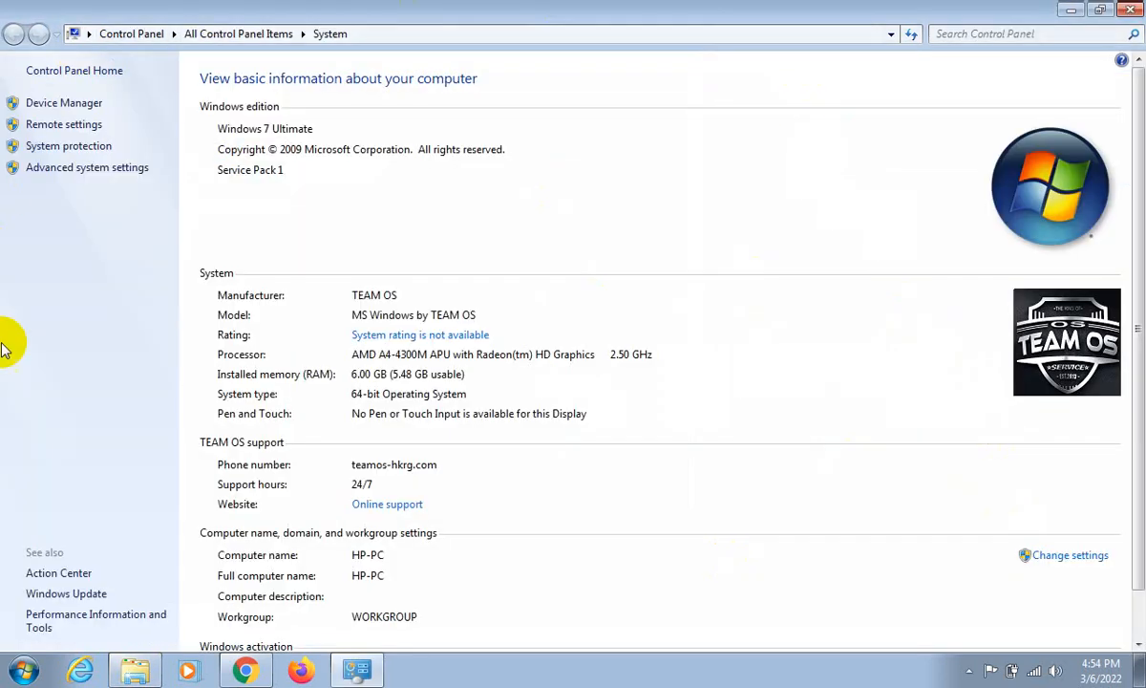
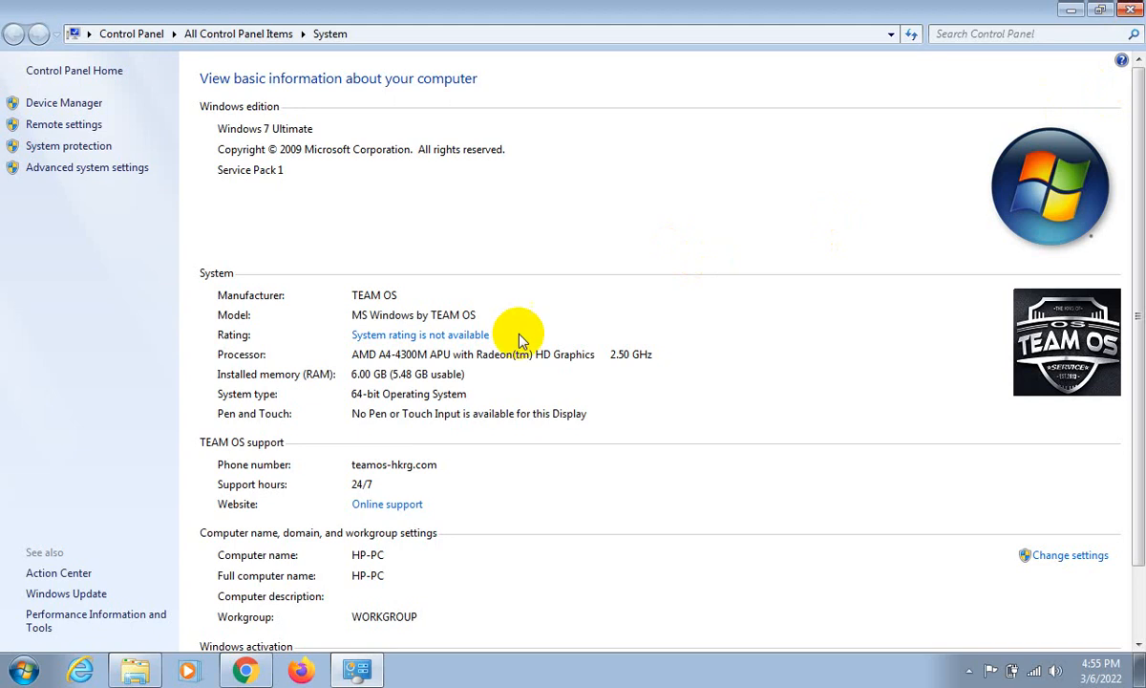
- Check the computer's system type, close the system properties, and switch back to Chrome to highlight the x64 download file size
{"action": "left_click", "coordinate": [383, 399]}
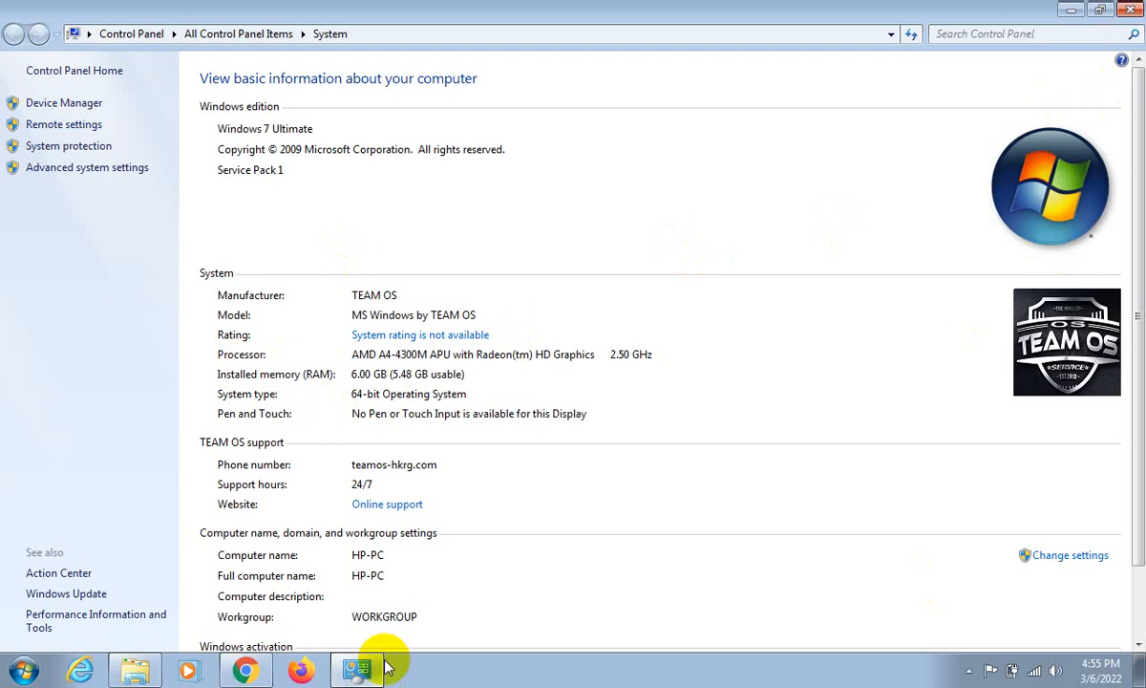
{"action": "left_click", "coordinate": [1129, 10]}
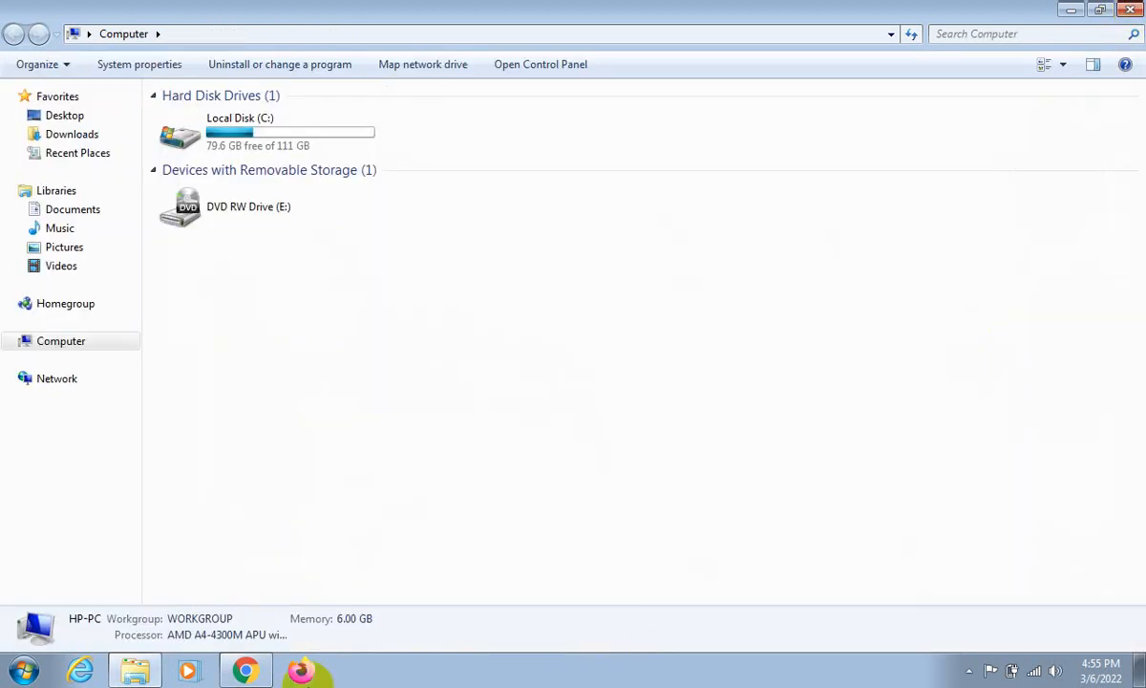
{"action": "left_click", "coordinate": [244, 670]}
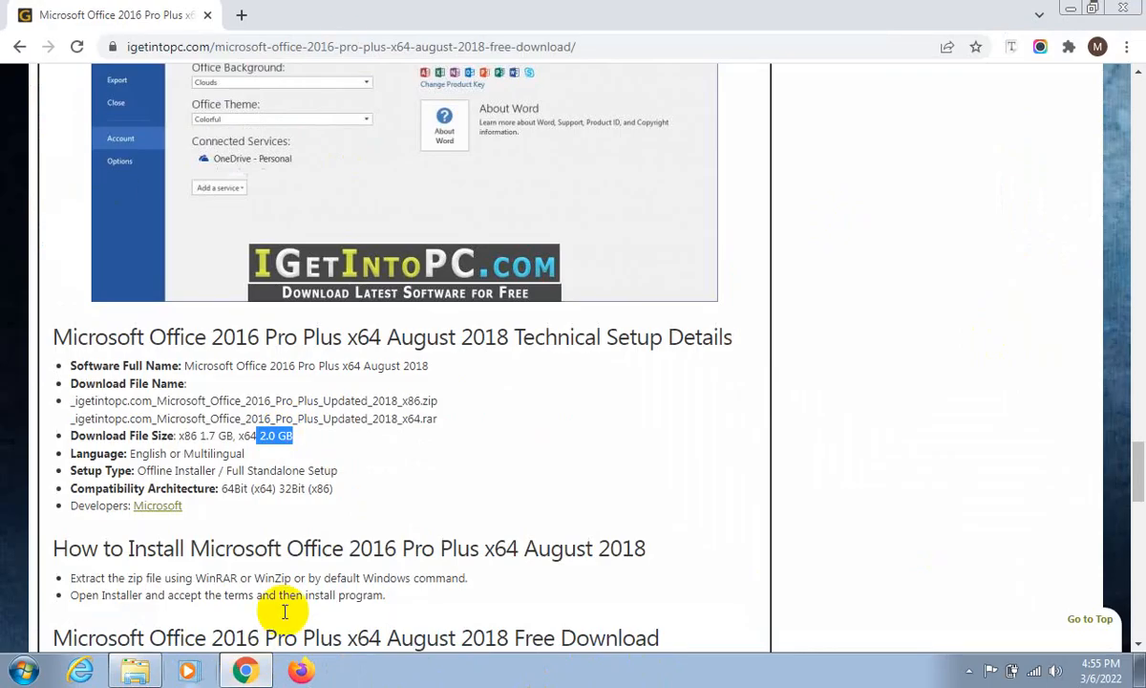
{"action": "left_click_drag", "start_coordinate": [178, 434], "coordinate": [269, 439]}
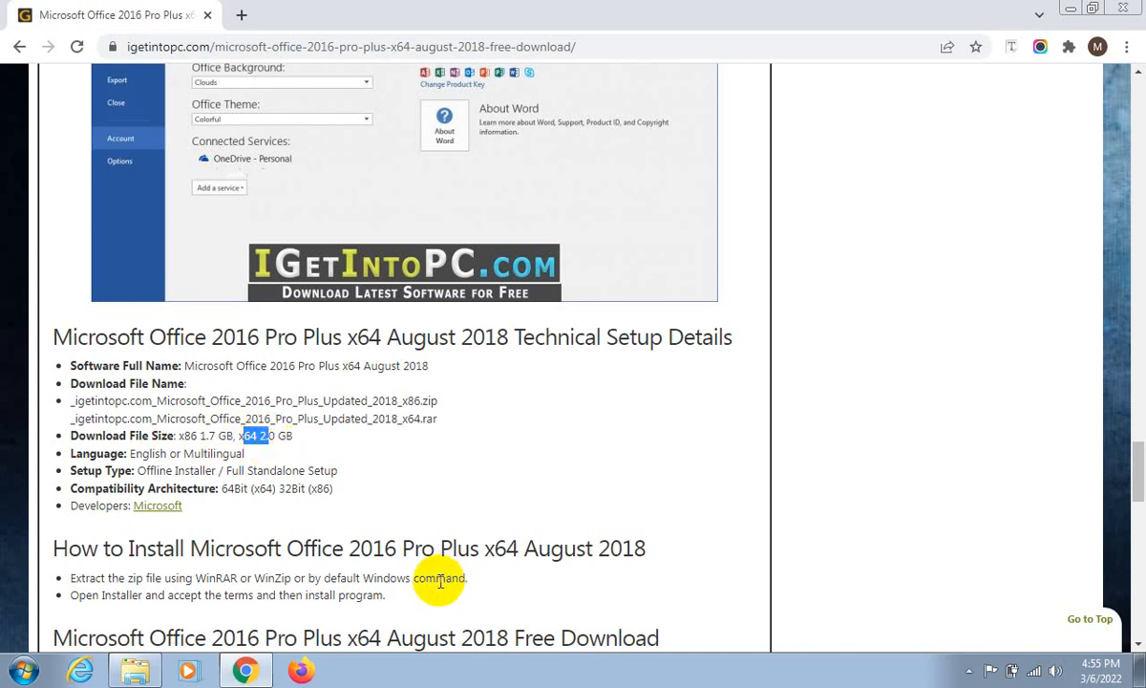
- Find the Office 2016 download section and highlight the "32bit Version" and "64bit Version" headings
{"action": "scroll", "coordinate": [433, 601], "scroll_direction": "down", "scroll_amount": 5}
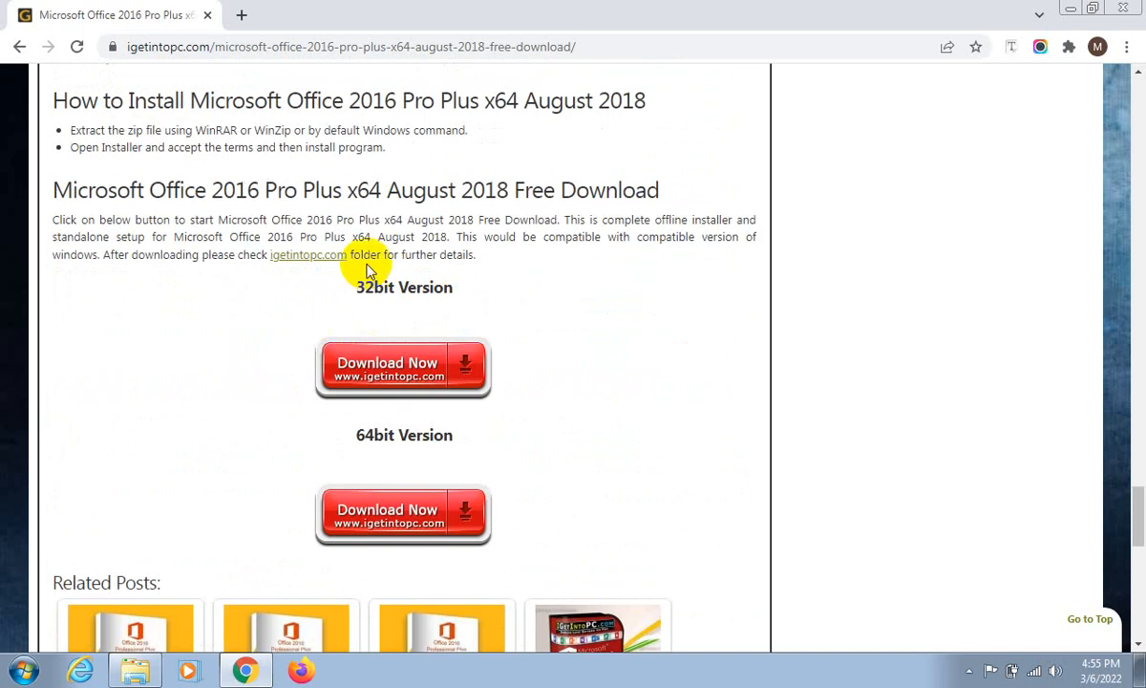
{"action": "left_click_drag", "start_coordinate": [305, 287], "coordinate": [409, 286]}
{"action": "left_click_drag", "start_coordinate": [526, 286], "coordinate": [526, 286]}
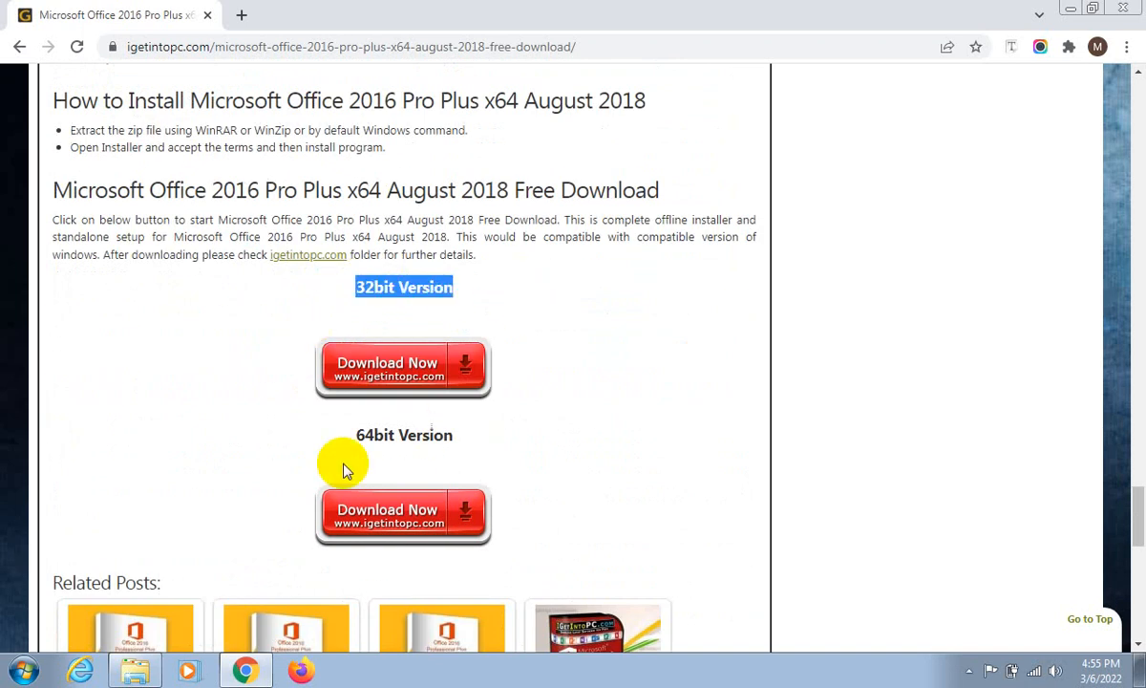
{"action": "left_click_drag", "start_coordinate": [352, 435], "coordinate": [476, 440]}
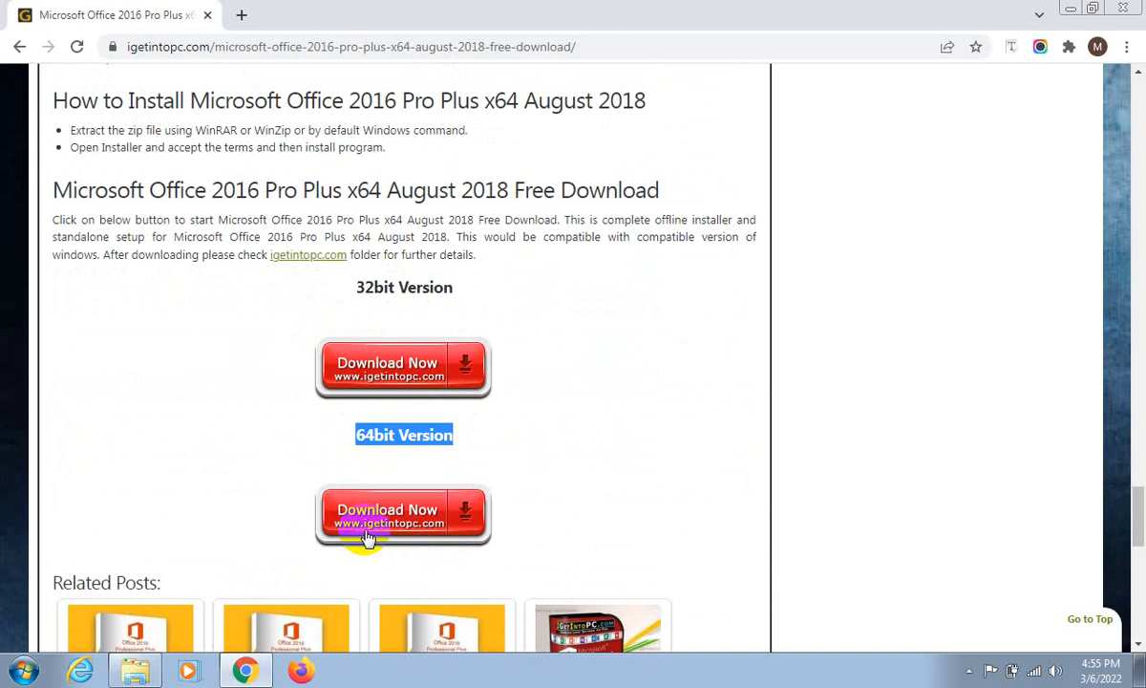
{"action": "scroll", "coordinate": [367, 537], "scroll_direction": "down", "scroll_amount": 3}
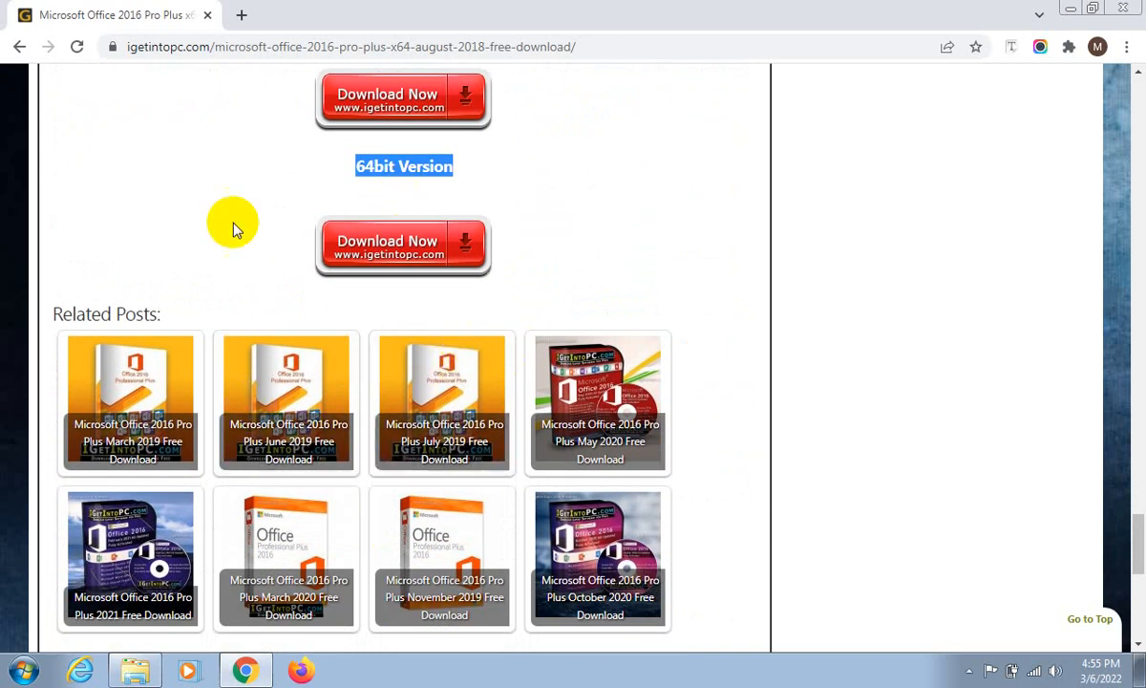
- Try to download the 64bit version of Office 2016, submitting the request despite the insecure form warning, and look through the file hosting page
{"action": "left_click", "coordinate": [458, 262]}
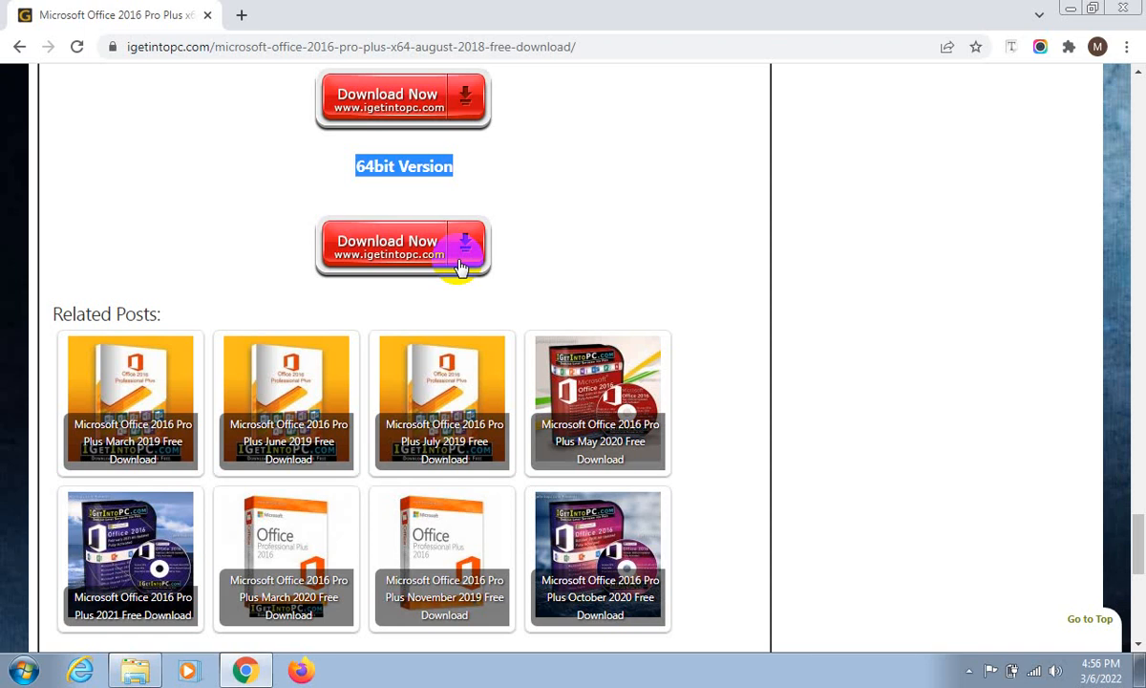
{"action": "left_click", "coordinate": [406, 241]}
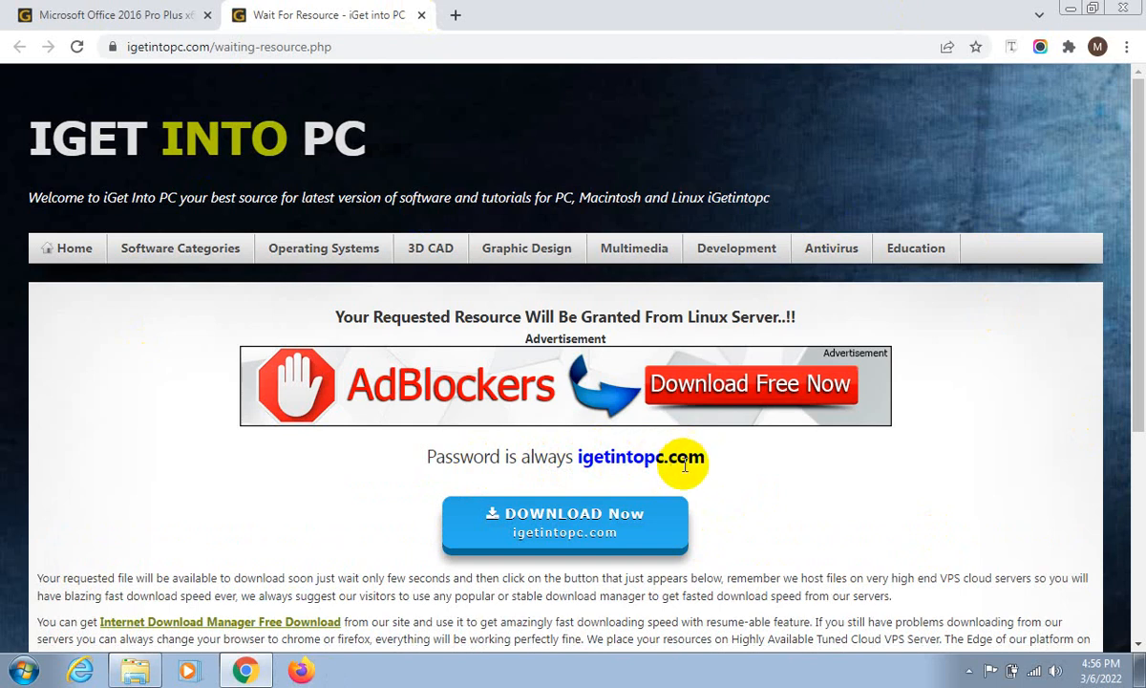
{"action": "left_click", "coordinate": [568, 545]}
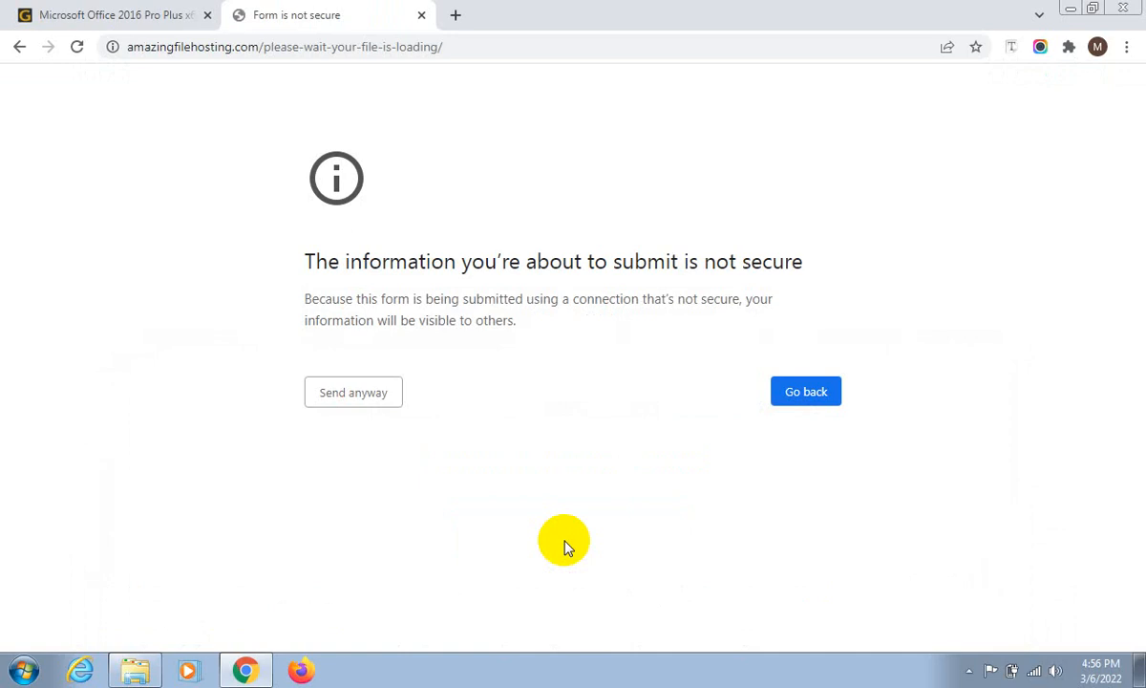
{"action": "left_click", "coordinate": [373, 407]}
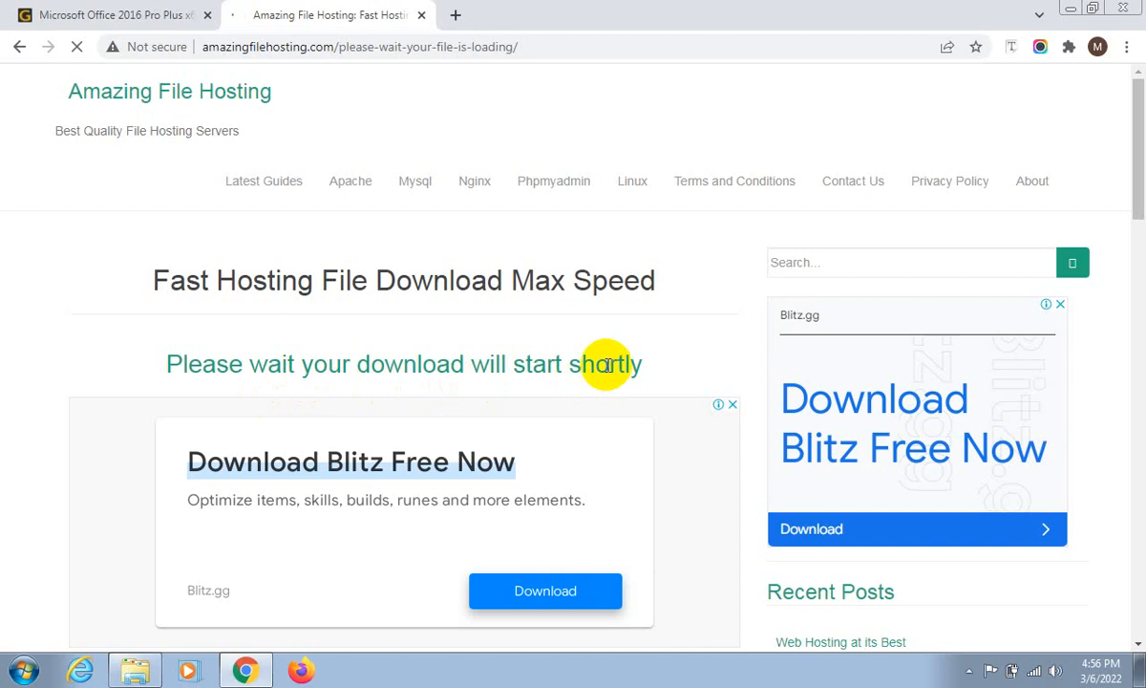
{"action": "scroll", "coordinate": [608, 364], "scroll_direction": "down", "scroll_amount": 5}
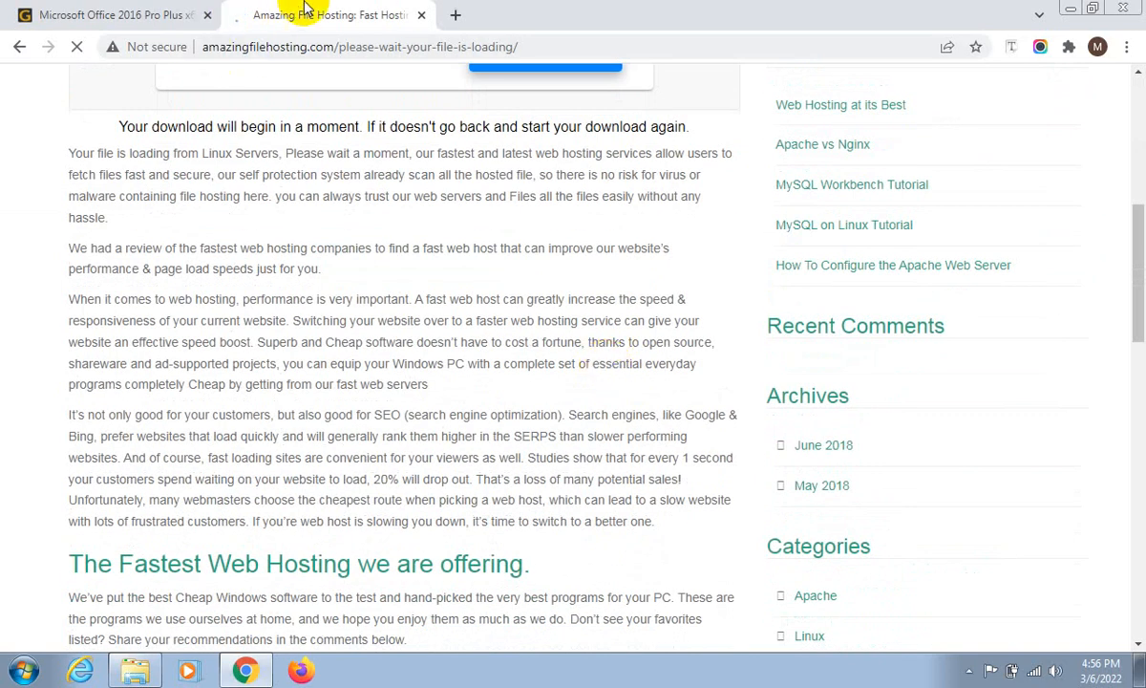
{"action": "scroll", "coordinate": [333, 571], "scroll_direction": "down", "scroll_amount": 1}
{"action": "scroll", "coordinate": [332, 571], "scroll_direction": "down", "scroll_amount": 8}
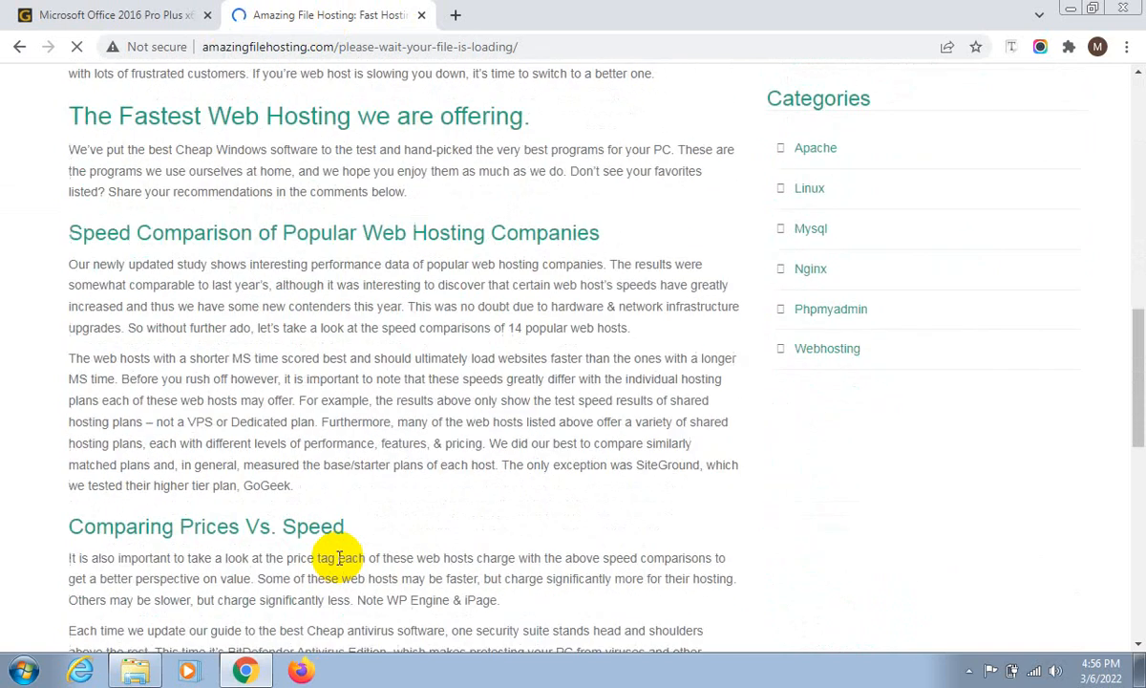
{"action": "scroll", "coordinate": [341, 541], "scroll_direction": "up", "scroll_amount": 14}
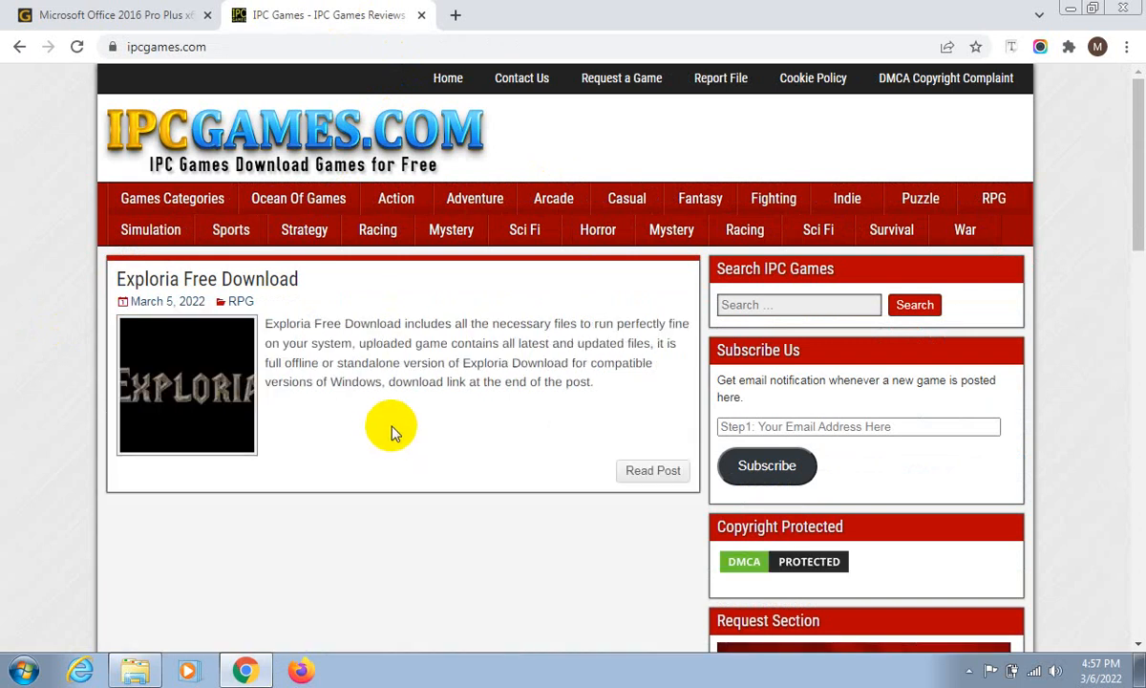
- Return to the igetintopc.com waiting page and retry the download, again sending the form anyway
{"action": "left_click", "coordinate": [19, 48]}
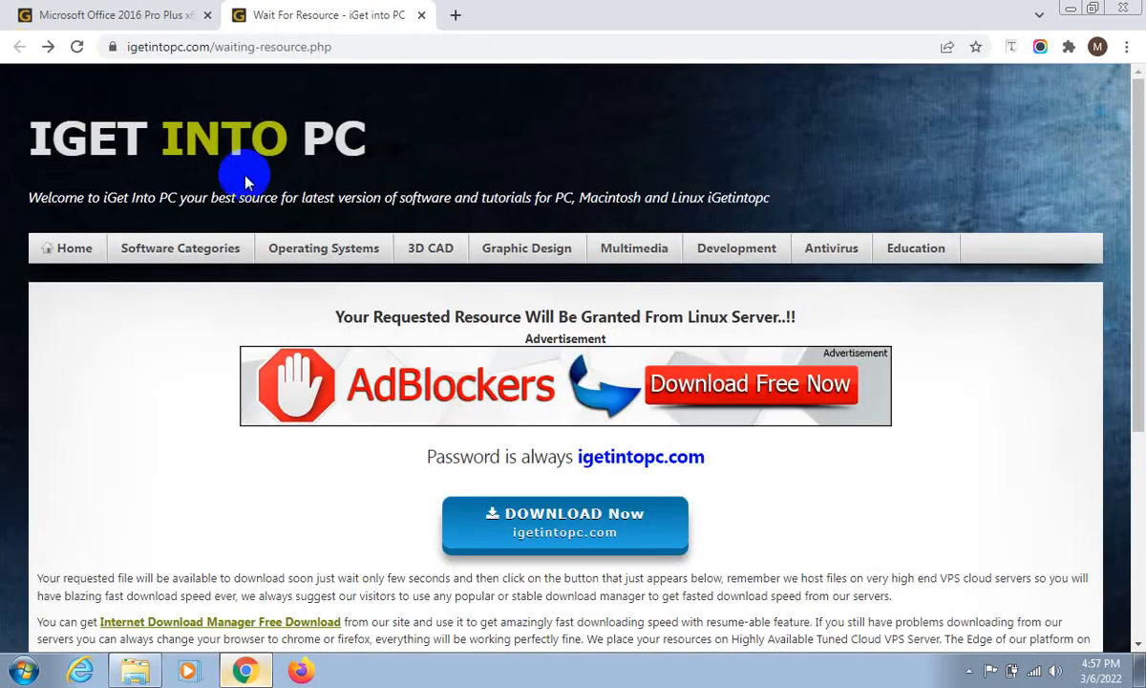
{"action": "left_click", "coordinate": [586, 513]}
{"action": "scroll", "coordinate": [672, 519], "scroll_direction": "down", "scroll_amount": 1}
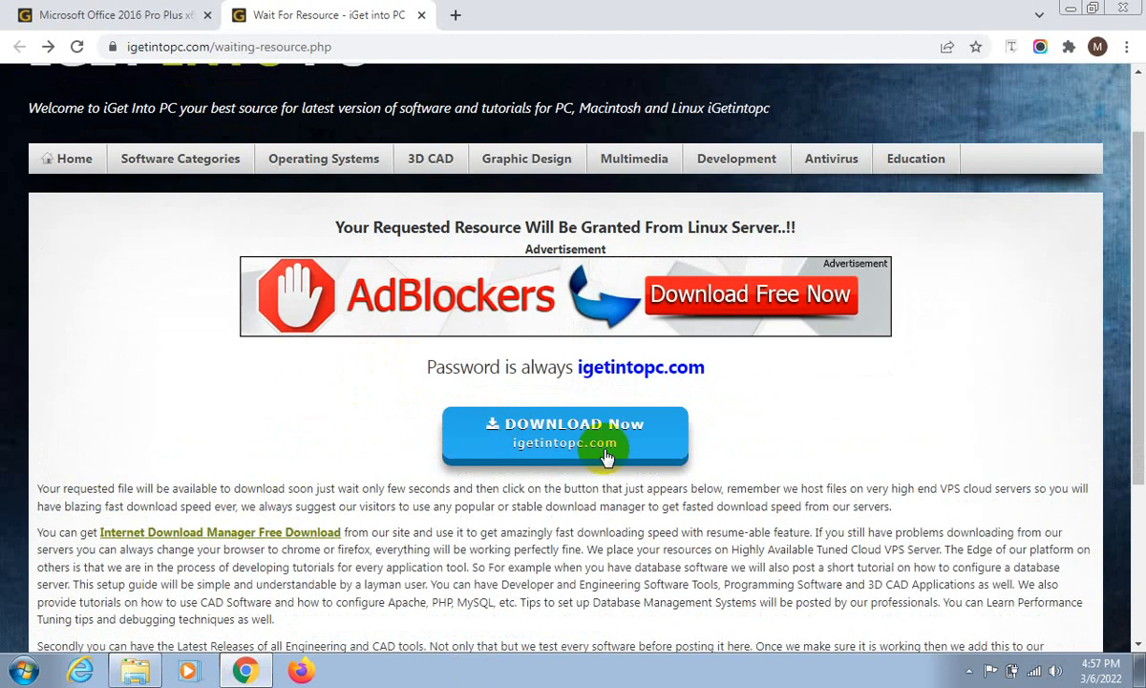
{"action": "left_click", "coordinate": [597, 442]}
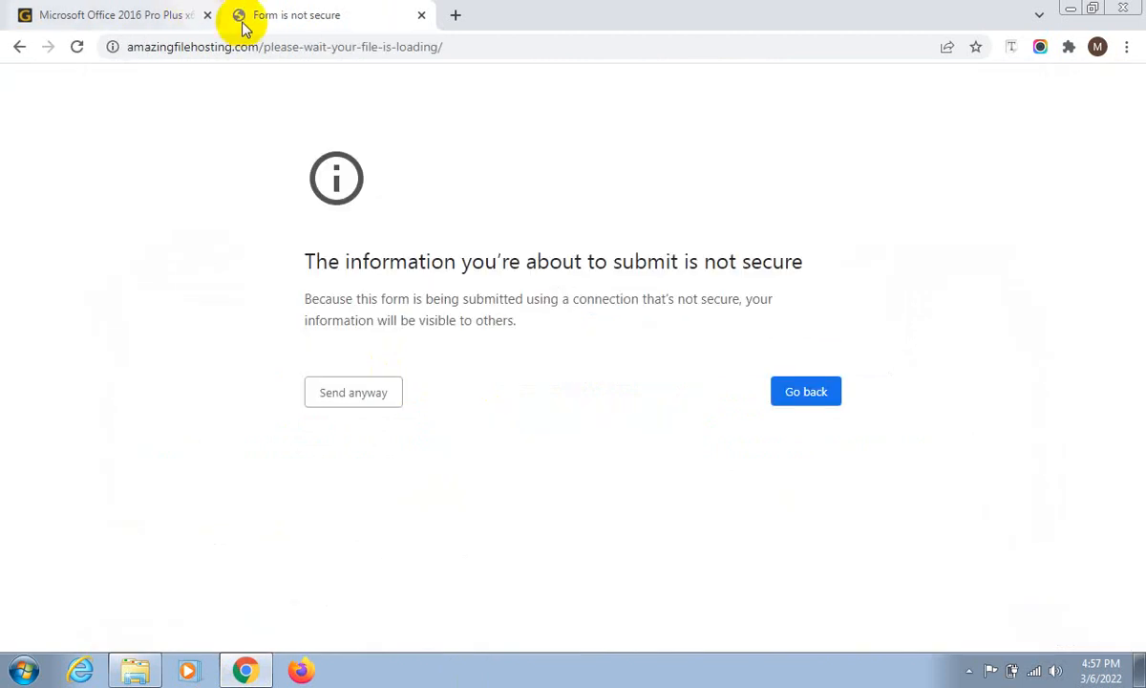
{"action": "left_click", "coordinate": [344, 401]}
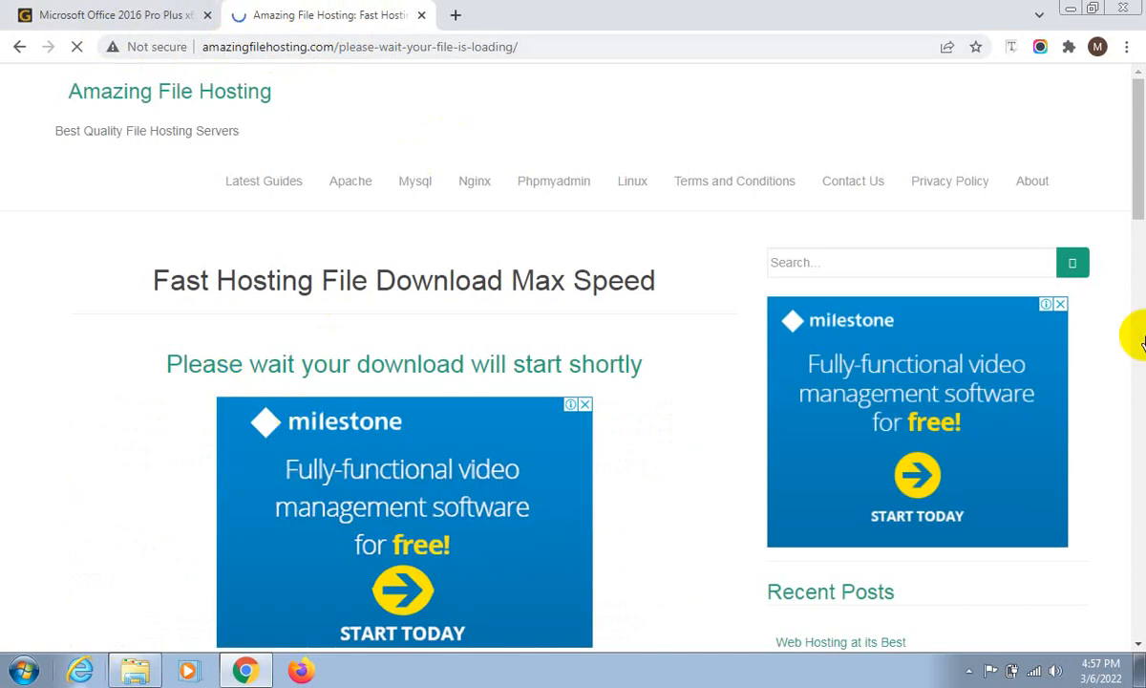
{"action": "scroll", "coordinate": [298, 468], "scroll_direction": "down", "scroll_amount": 13}
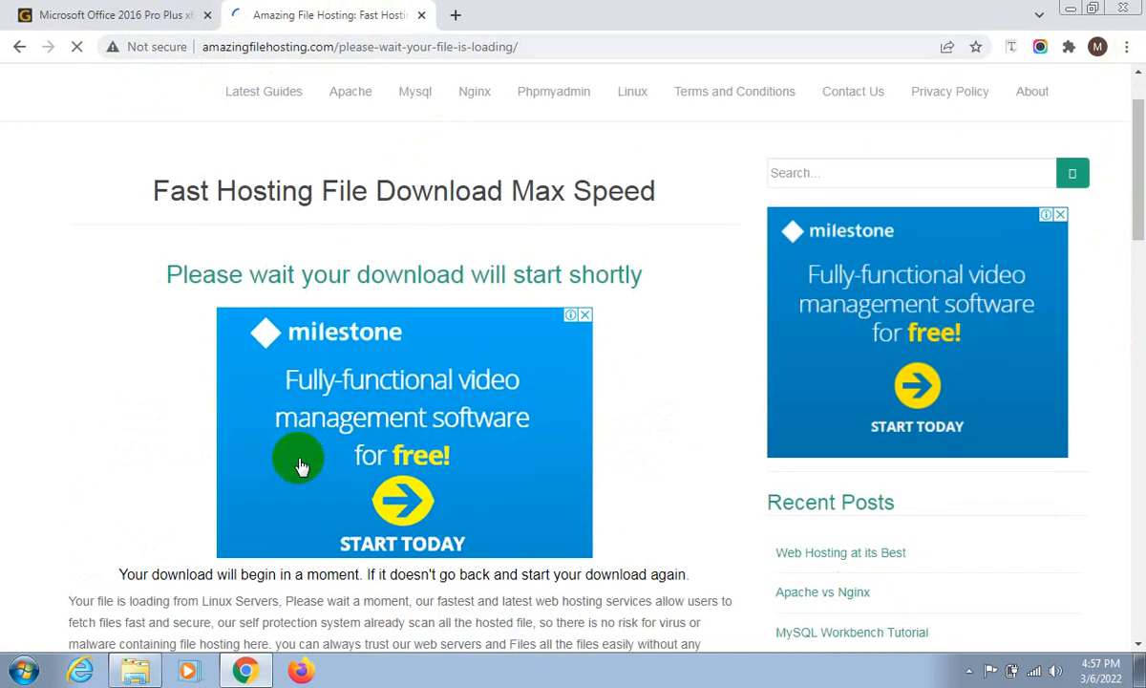
{"action": "scroll", "coordinate": [302, 462], "scroll_direction": "down", "scroll_amount": 3}
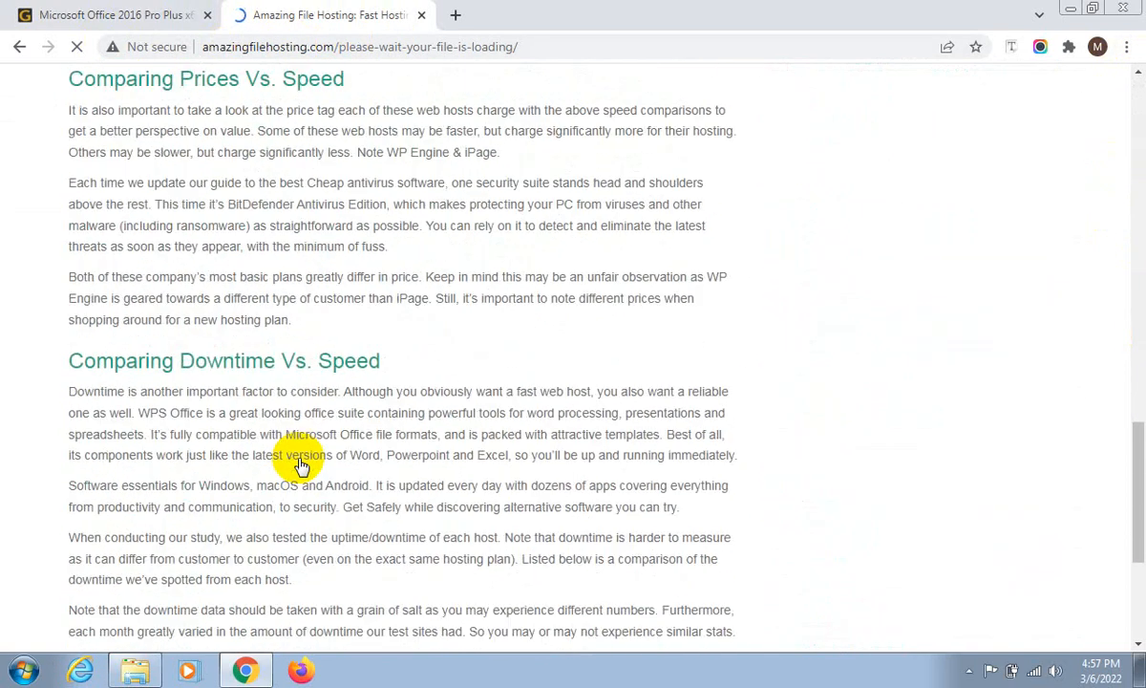
{"action": "scroll", "coordinate": [287, 429], "scroll_direction": "up", "scroll_amount": 15}
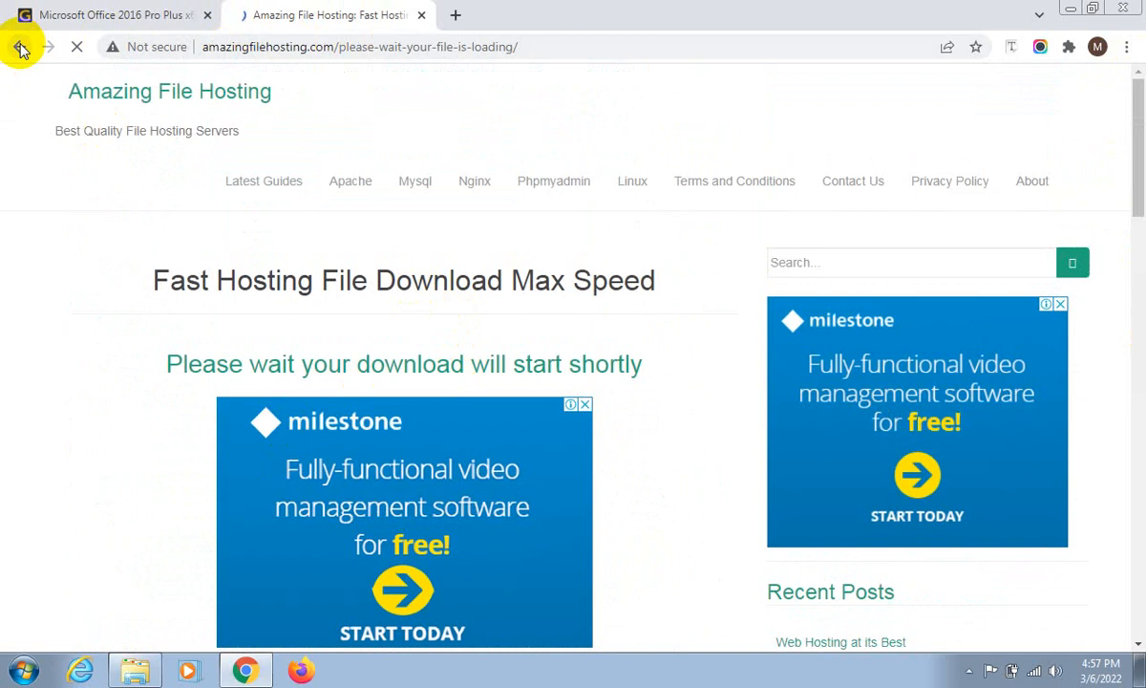
- Abandon the file hosting page and close its tab, then request the 64bit version once more and close that tab too
{"action": "left_click", "coordinate": [105, 15]}
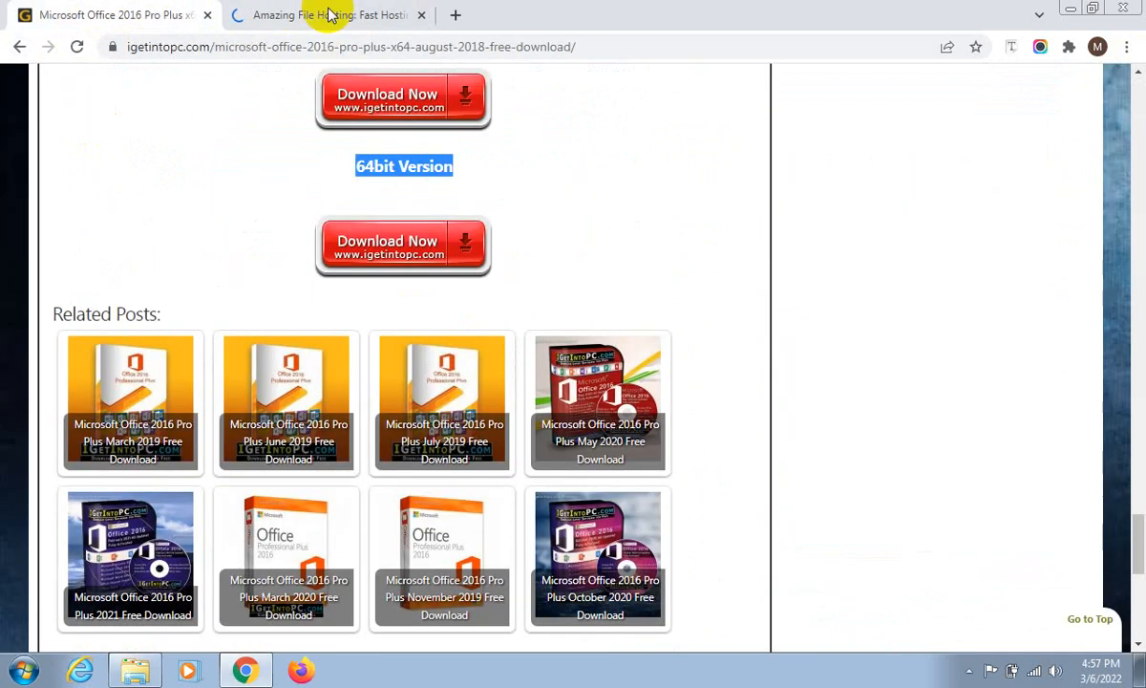
{"action": "left_click", "coordinate": [339, 15]}
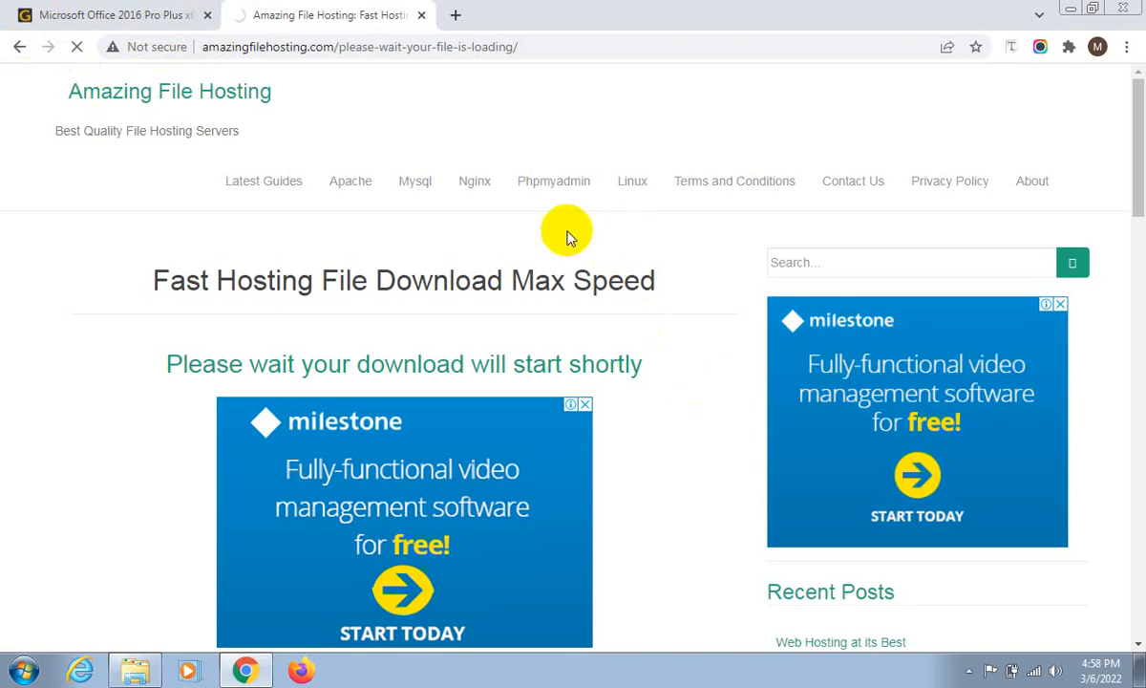
{"action": "left_click", "coordinate": [23, 45]}
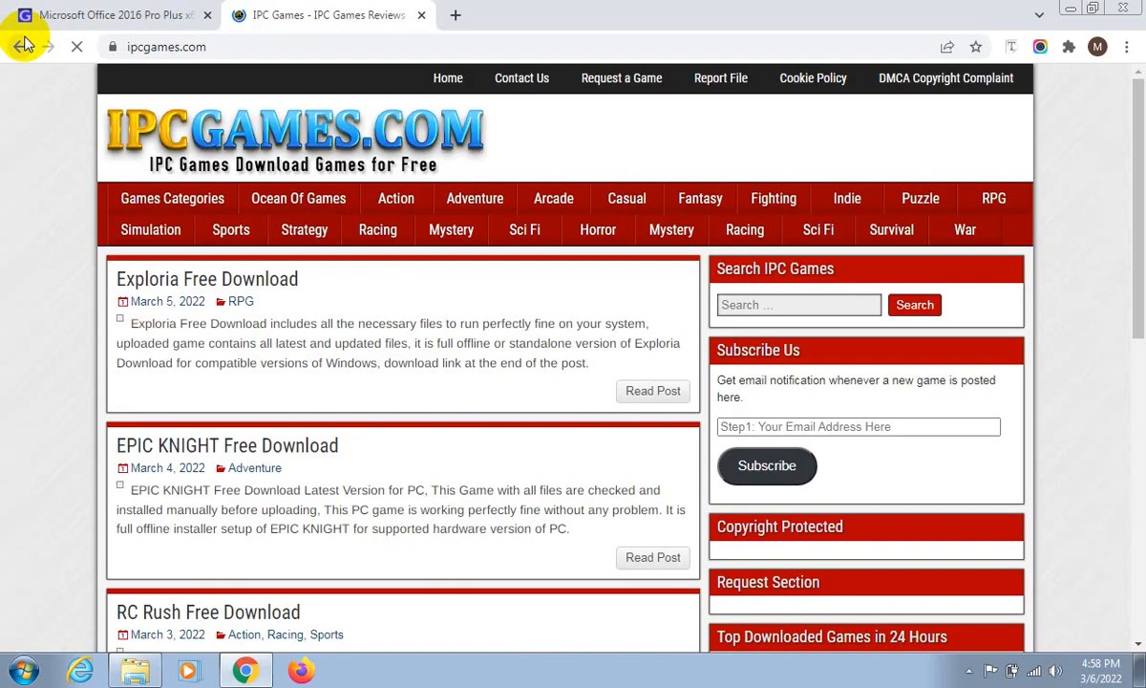
{"action": "left_click", "coordinate": [20, 43]}
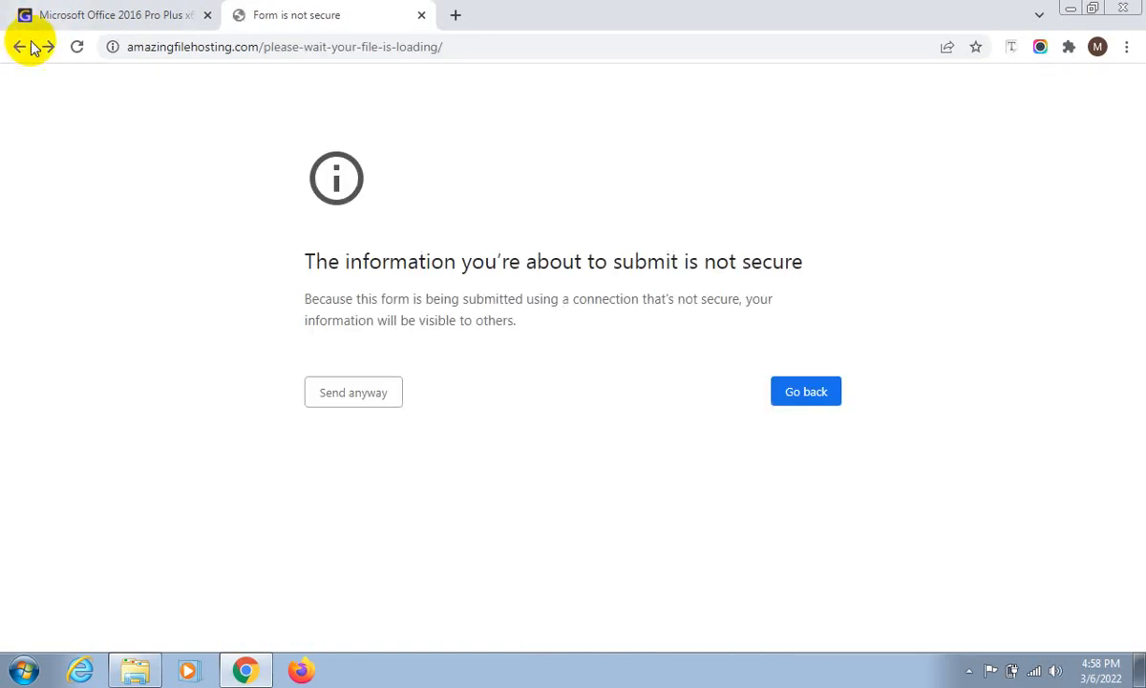
{"action": "middle_click", "coordinate": [292, 7]}
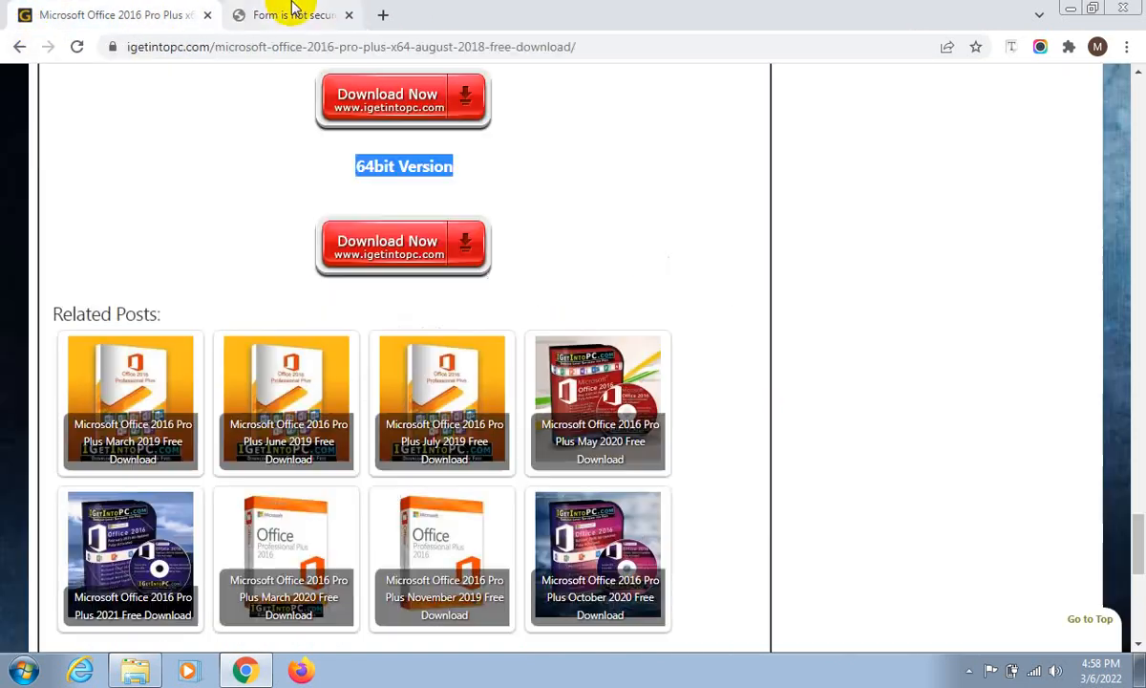
{"action": "left_click", "coordinate": [371, 250]}
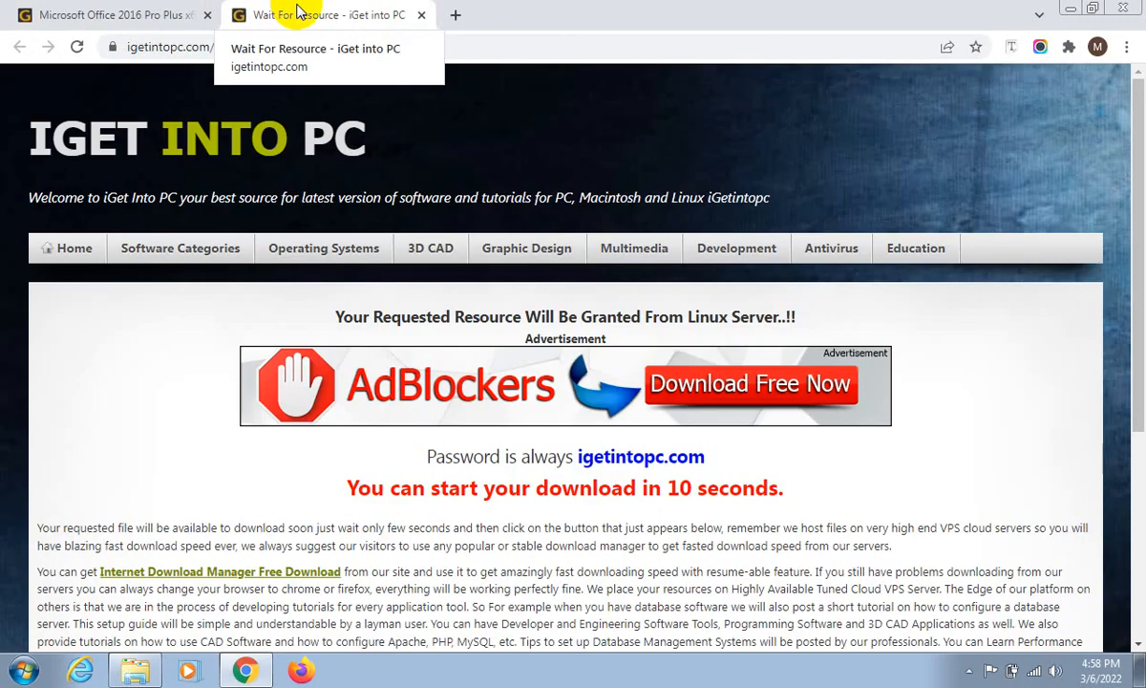
{"action": "middle_click", "coordinate": [282, 14]}
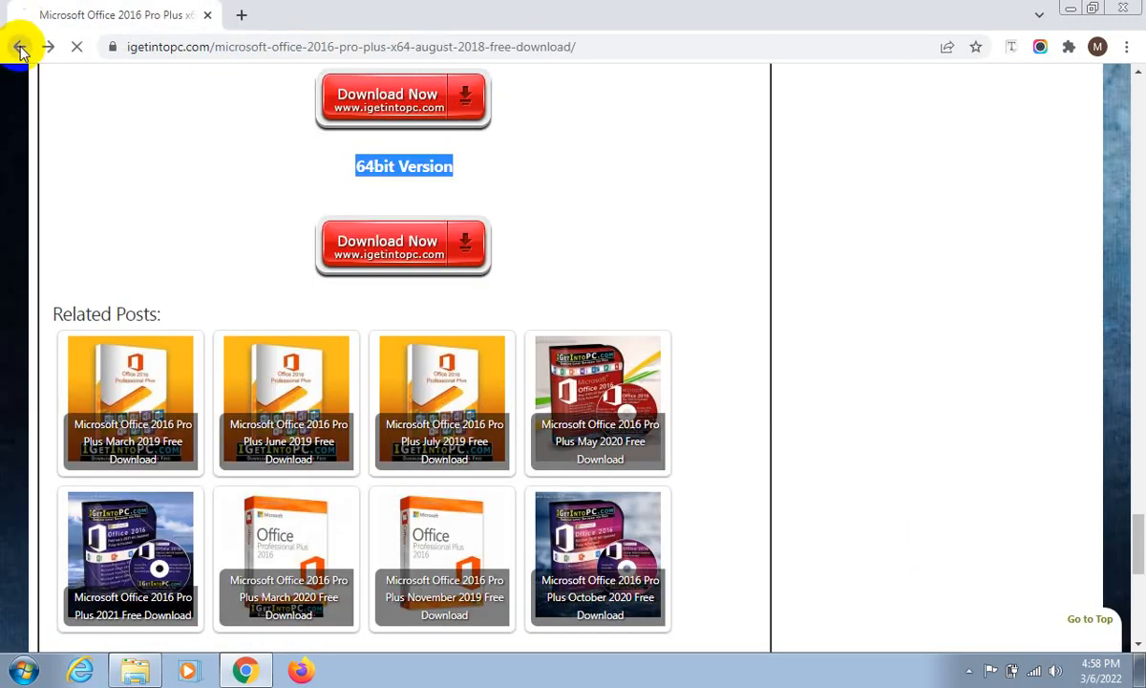
- Leave the Office 2016 page and open "Microsoft Office 2010 Pro Plus February 2021 Free Download" from the getintopc.com Office Tools list
{"action": "left_click", "coordinate": [21, 50]}
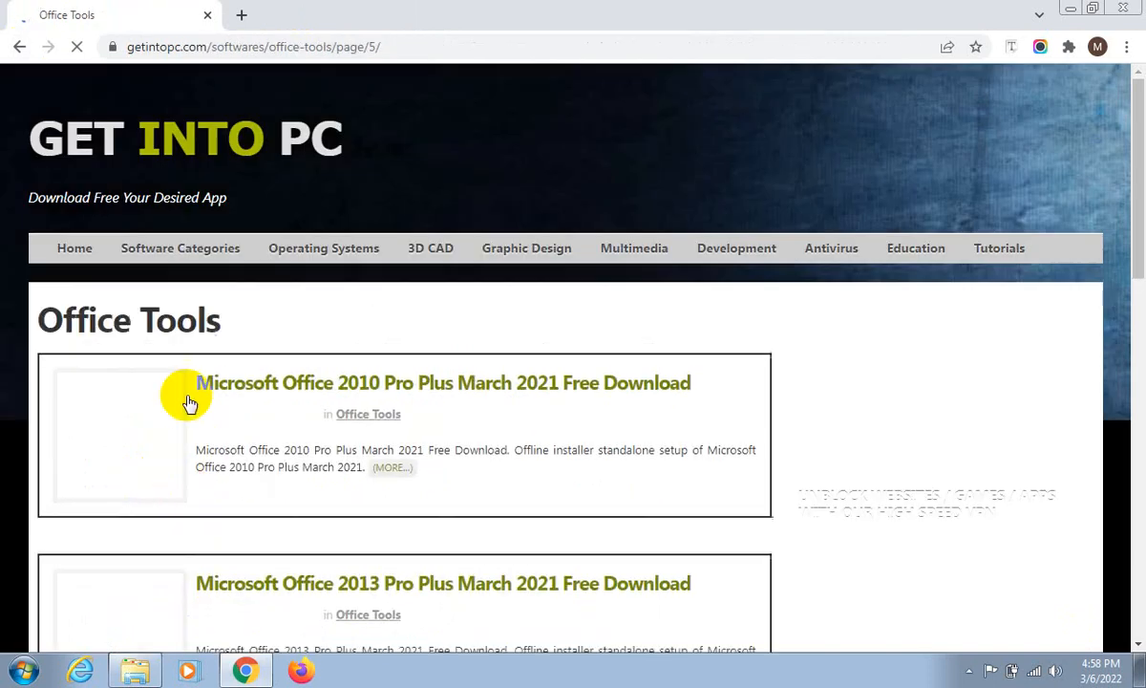
{"action": "scroll", "coordinate": [220, 403], "scroll_direction": "down", "scroll_amount": 1}
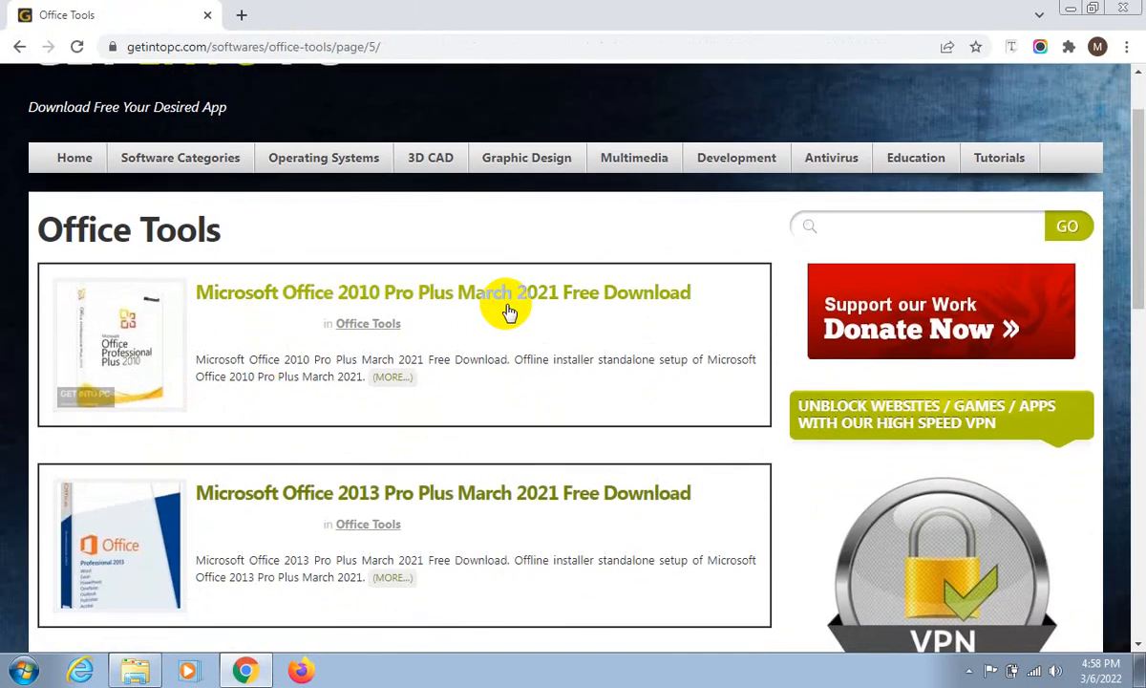
{"action": "scroll", "coordinate": [401, 501], "scroll_direction": "down", "scroll_amount": 6}
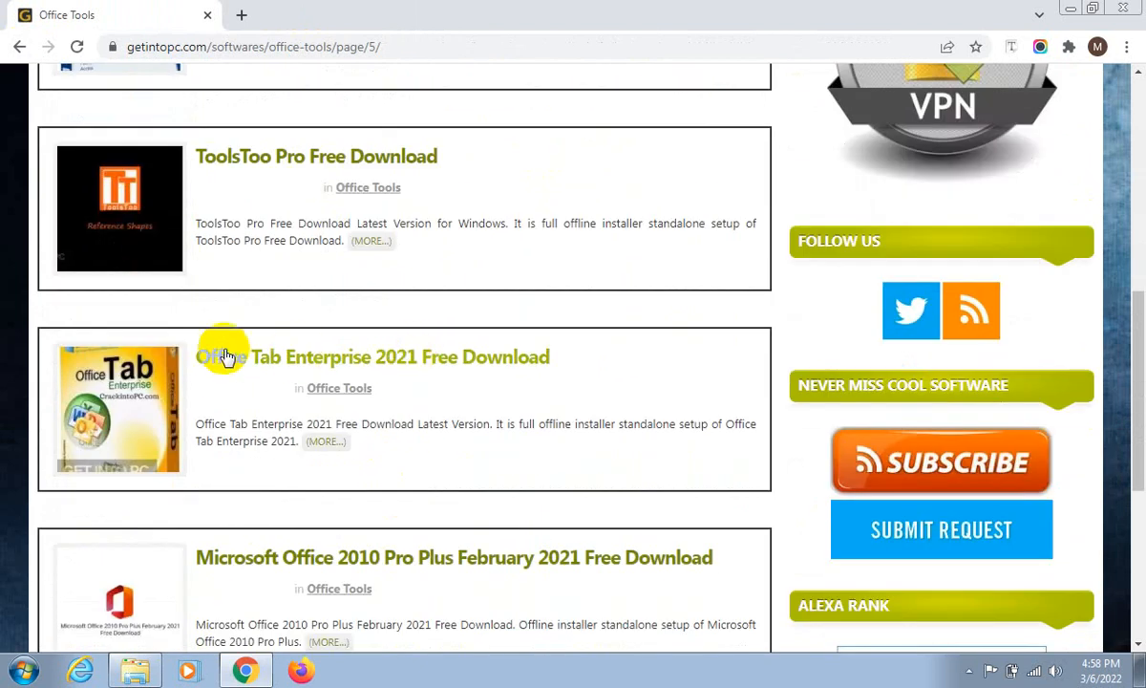
{"action": "scroll", "coordinate": [385, 529], "scroll_direction": "down", "scroll_amount": 2}
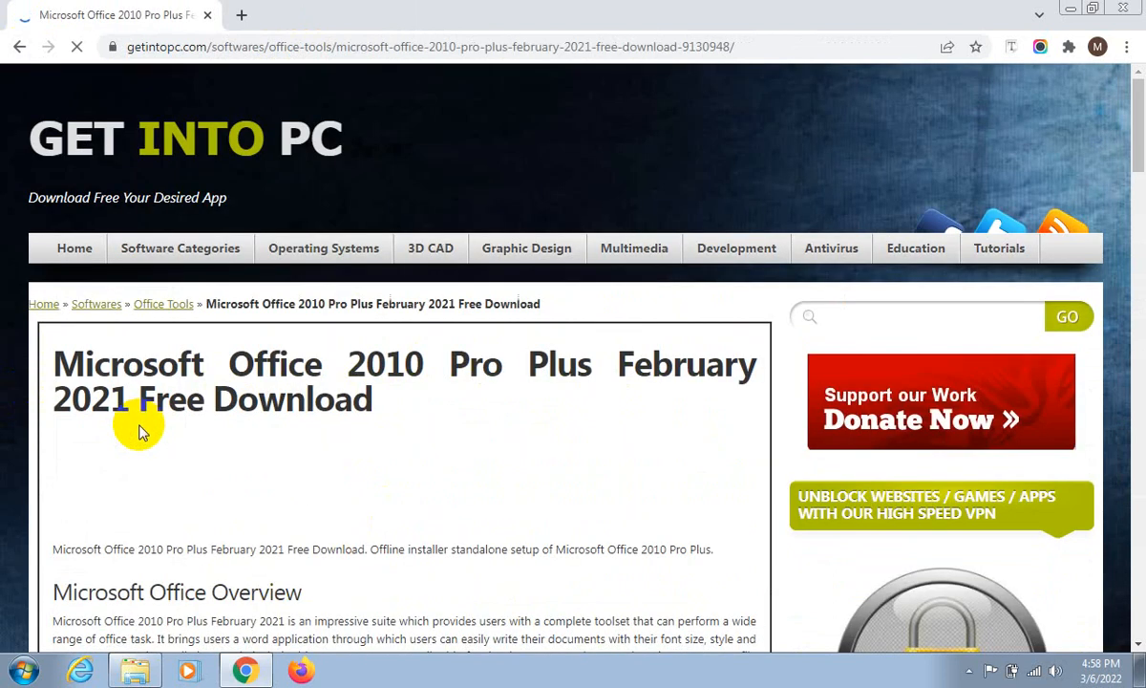
- Look through the Office 2010 overview and features, and find the 64-bit download link
{"action": "scroll", "coordinate": [143, 431], "scroll_direction": "down", "scroll_amount": 10}
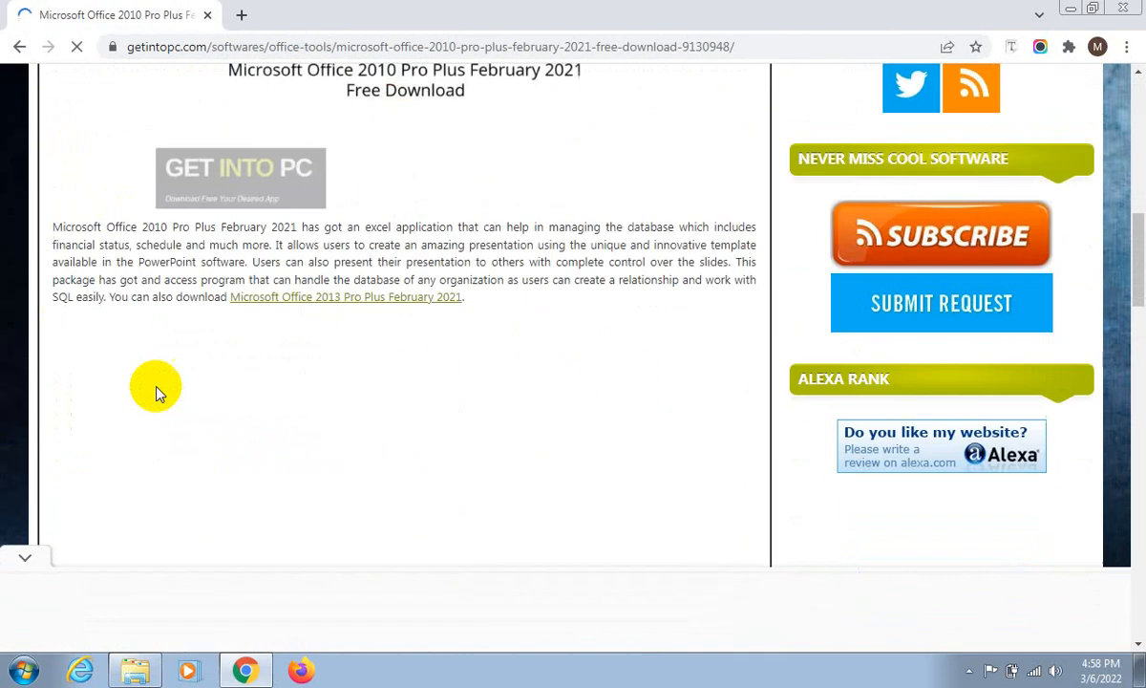
{"action": "scroll", "coordinate": [158, 394], "scroll_direction": "down", "scroll_amount": 8}
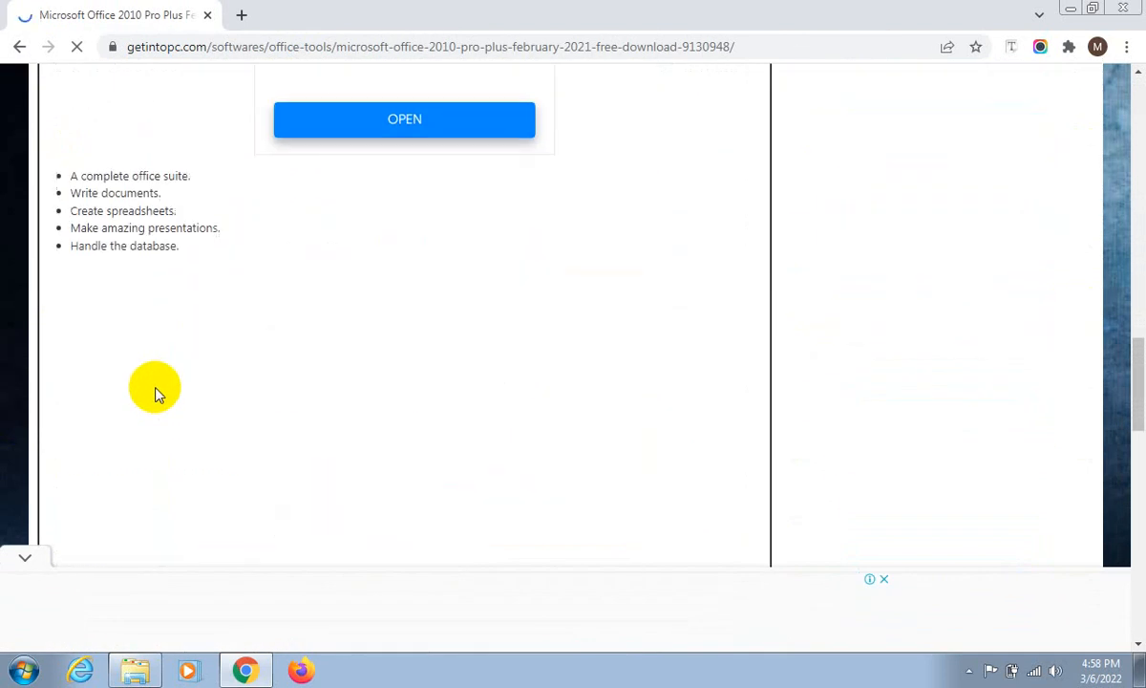
{"action": "scroll", "coordinate": [159, 393], "scroll_direction": "down", "scroll_amount": 10}
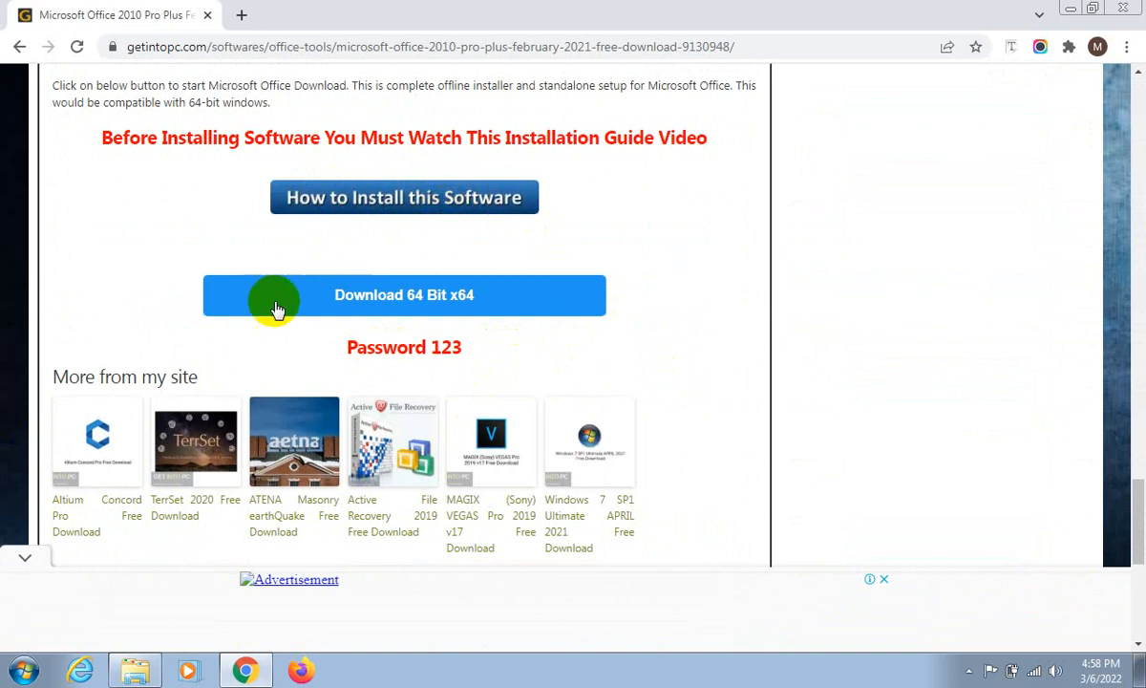
{"action": "left_click", "coordinate": [405, 294]}
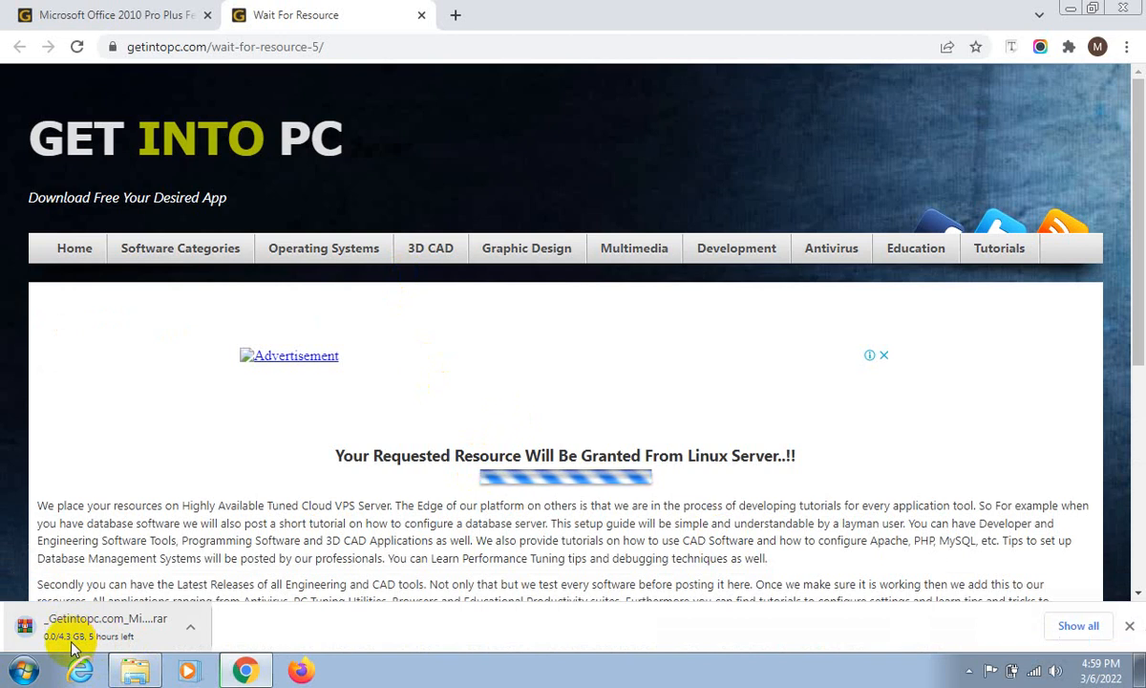
{"action": "left_click", "coordinate": [188, 625]}
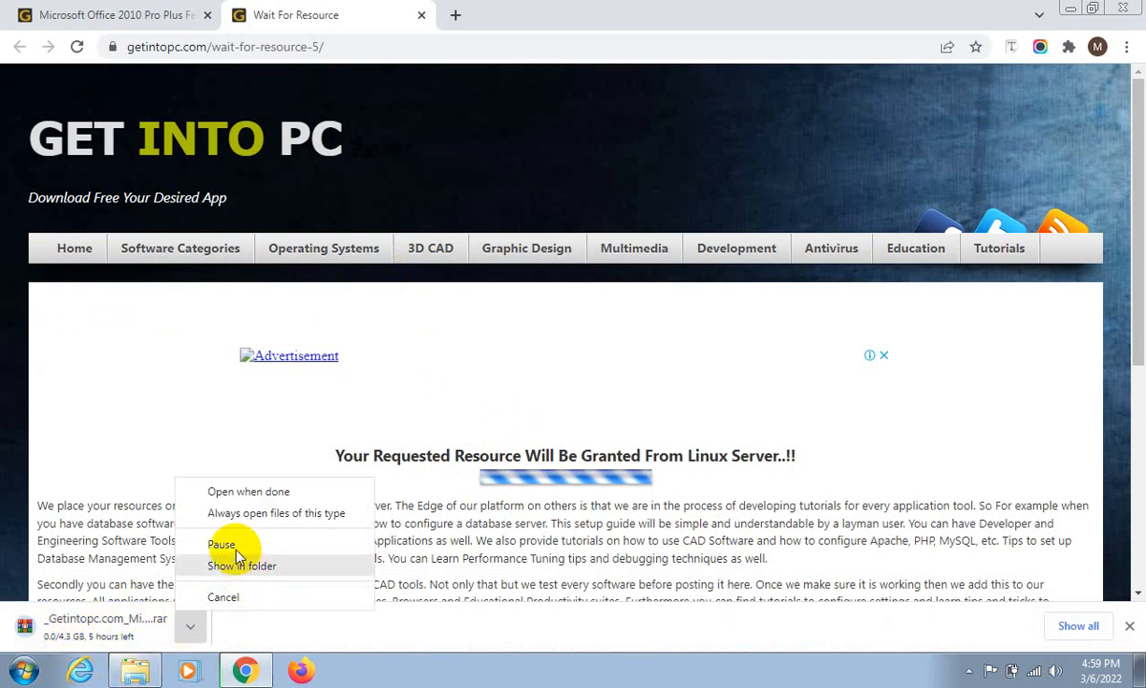
{"action": "left_click", "coordinate": [224, 596]}
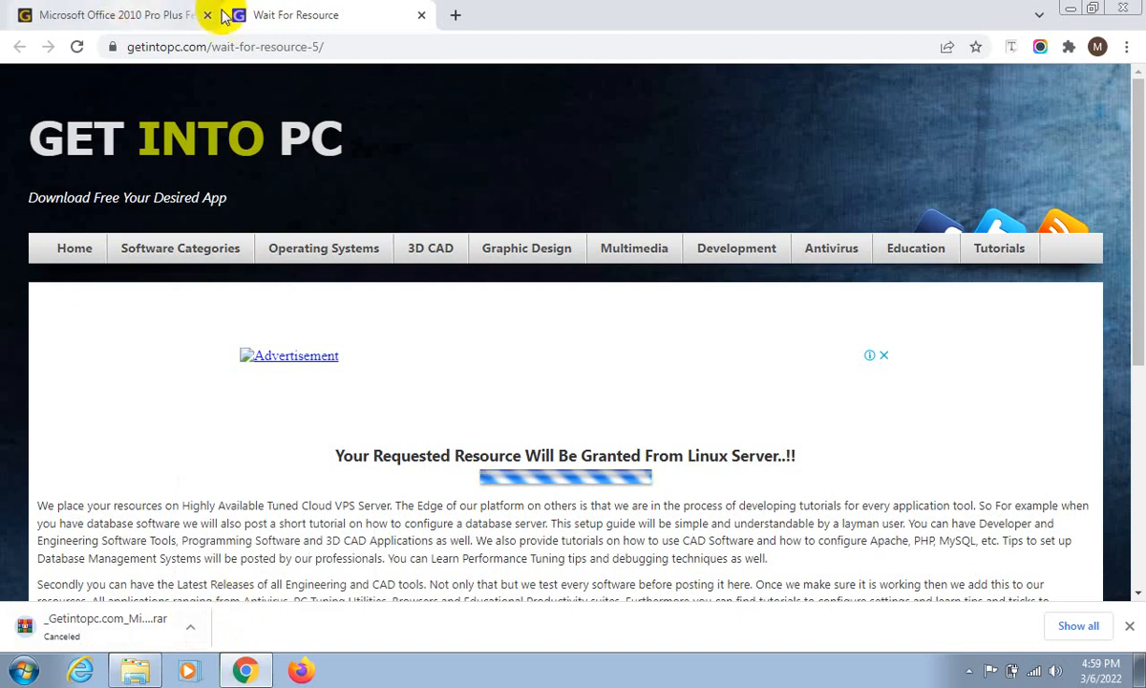
- Close both getintopc.com browser tabs and open the Downloads folder in Windows Explorer
{"action": "middle_click", "coordinate": [306, 12]}
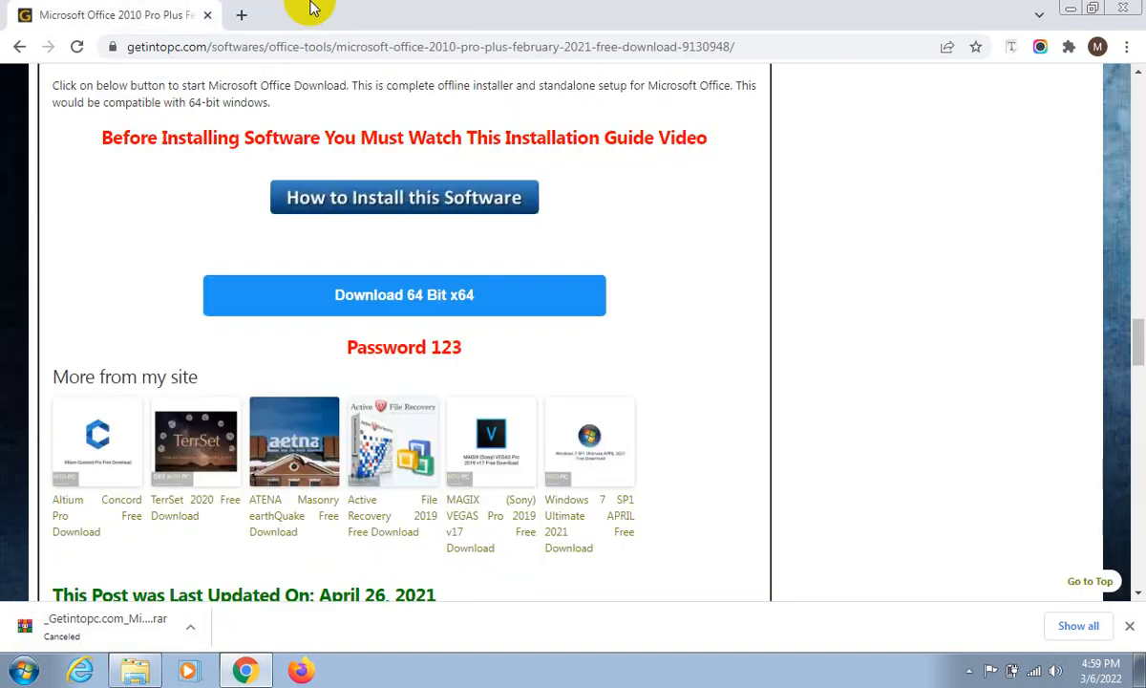
{"action": "middle_click", "coordinate": [128, 9]}
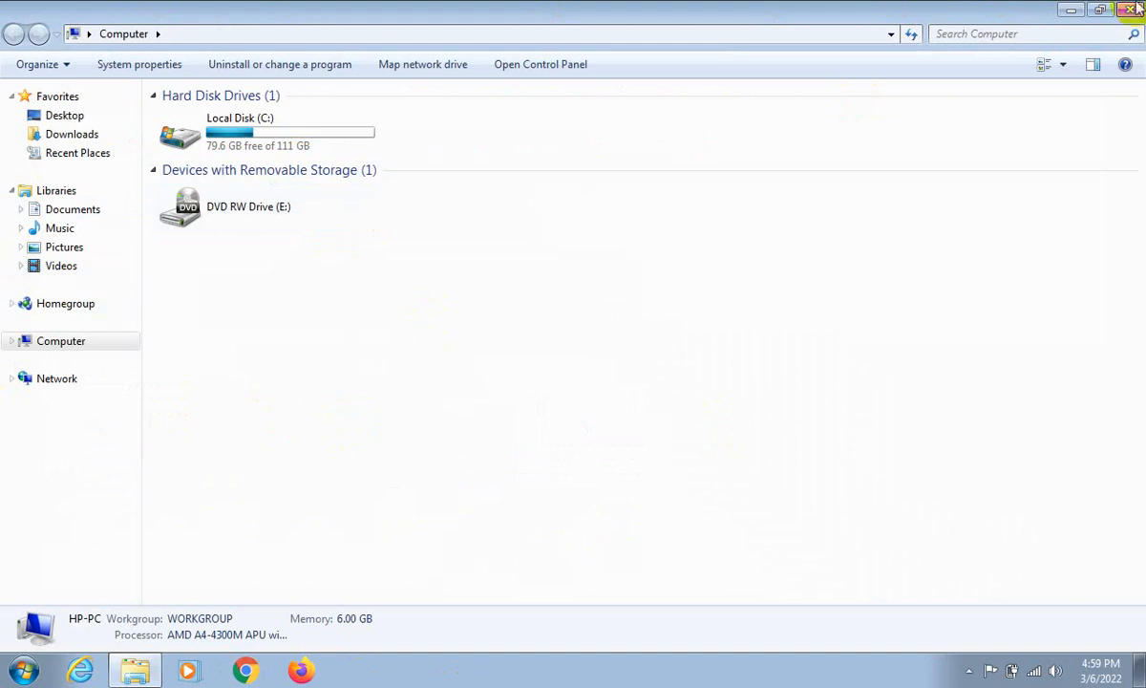
{"action": "left_click", "coordinate": [1070, 9]}
{"action": "double_click", "coordinate": [19, 112]}
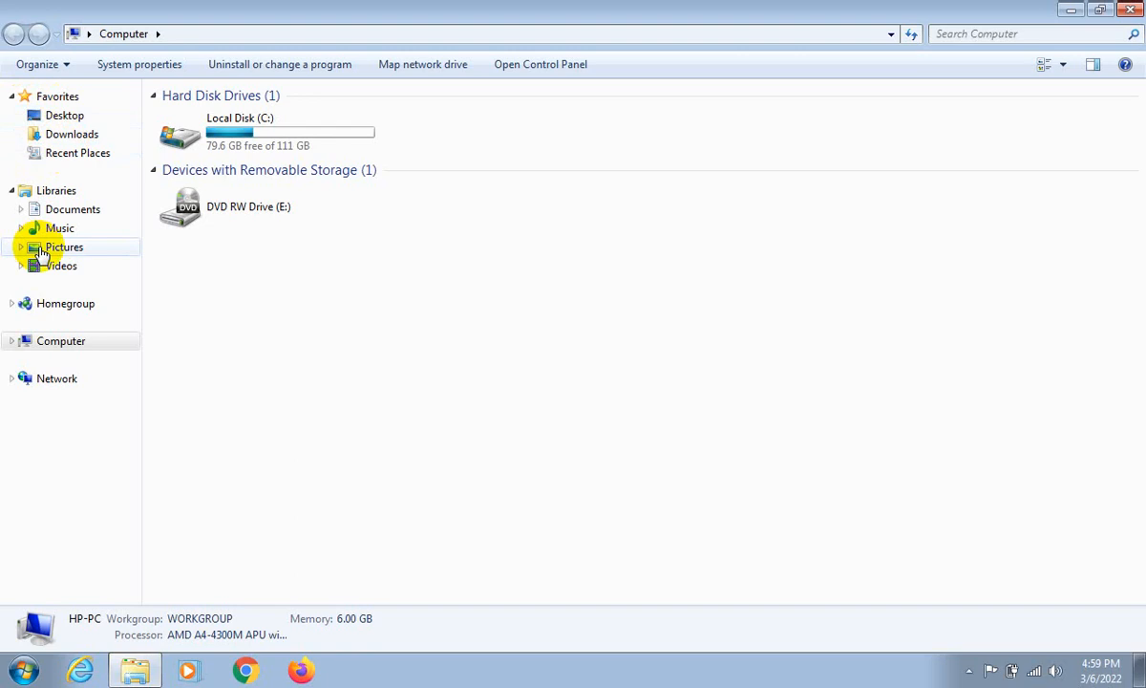
{"action": "left_click", "coordinate": [68, 136]}
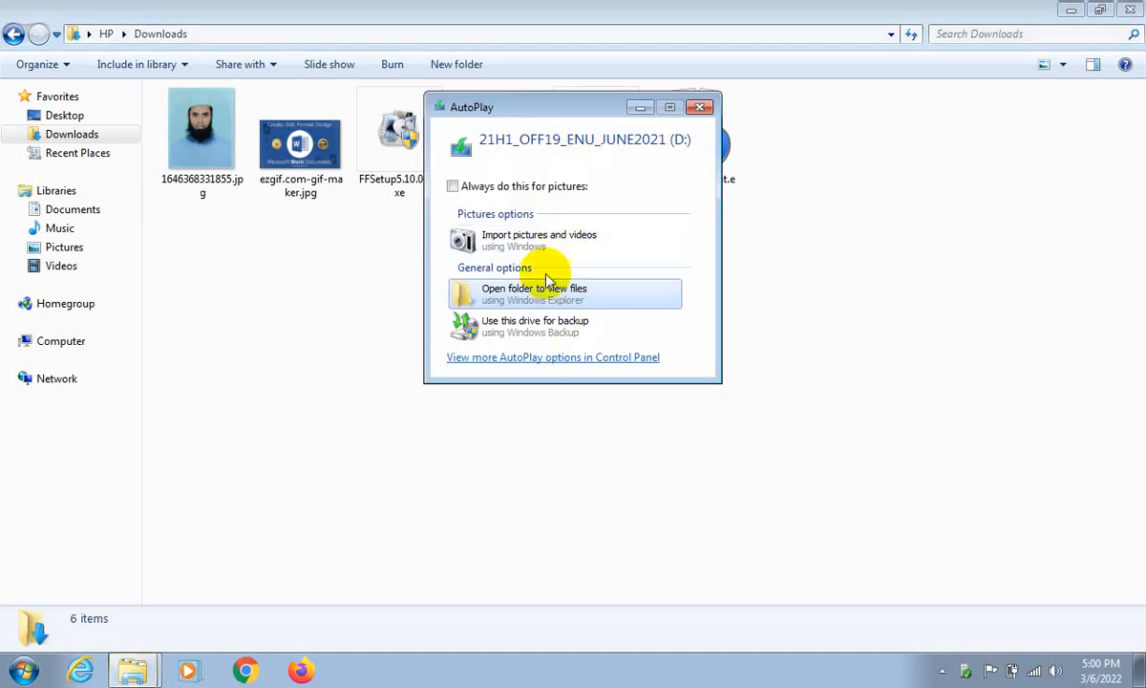
- Open the 21H1_OFF19_ENU_JUNE2021 (D:) drive from AutoPlay and go through its Microsoft Office 2016 Pro Plus folder to the setup file
{"action": "left_click", "coordinate": [537, 301]}
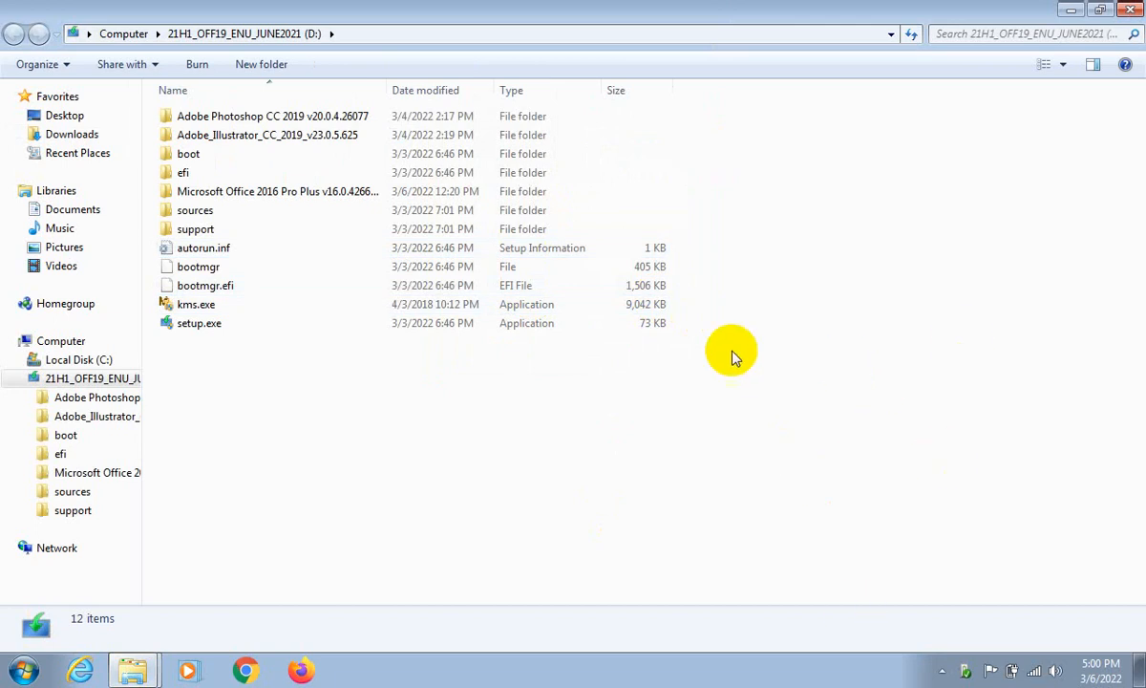
{"action": "double_click", "coordinate": [498, 193]}
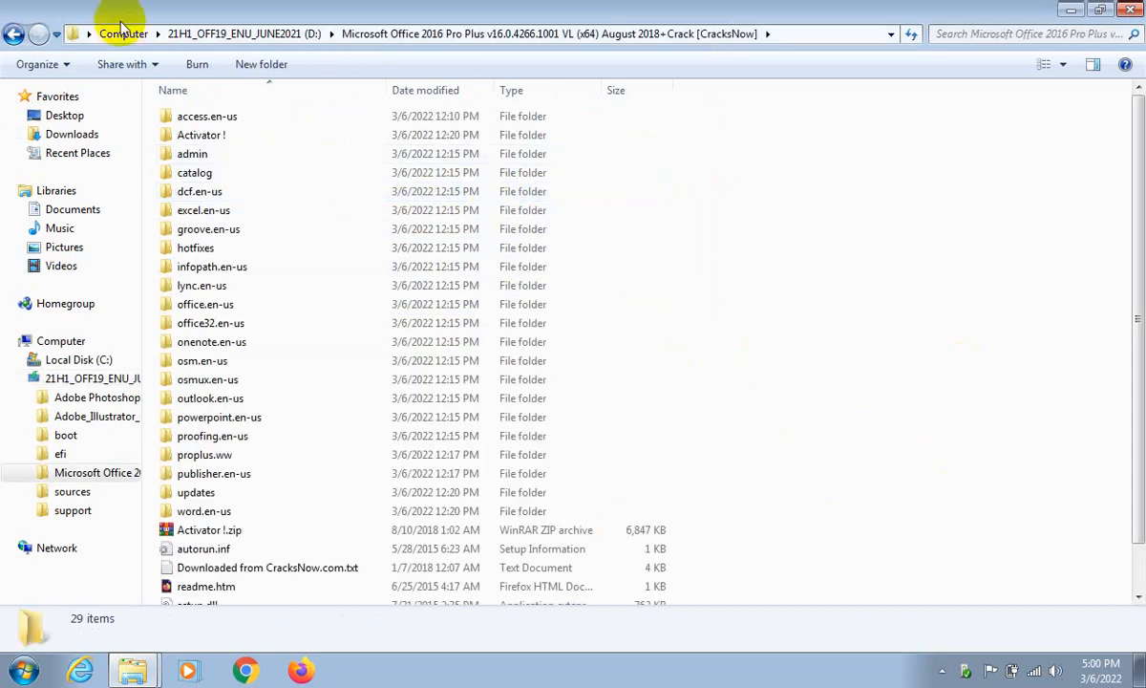
{"action": "left_click", "coordinate": [14, 35]}
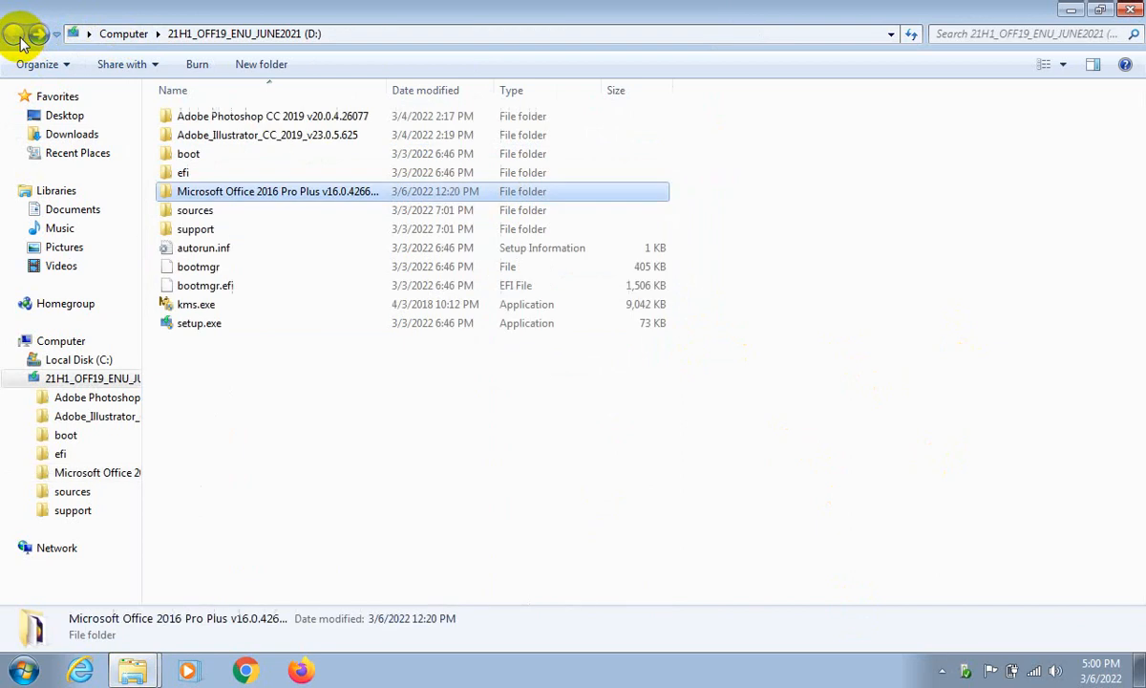
{"action": "double_click", "coordinate": [218, 193]}
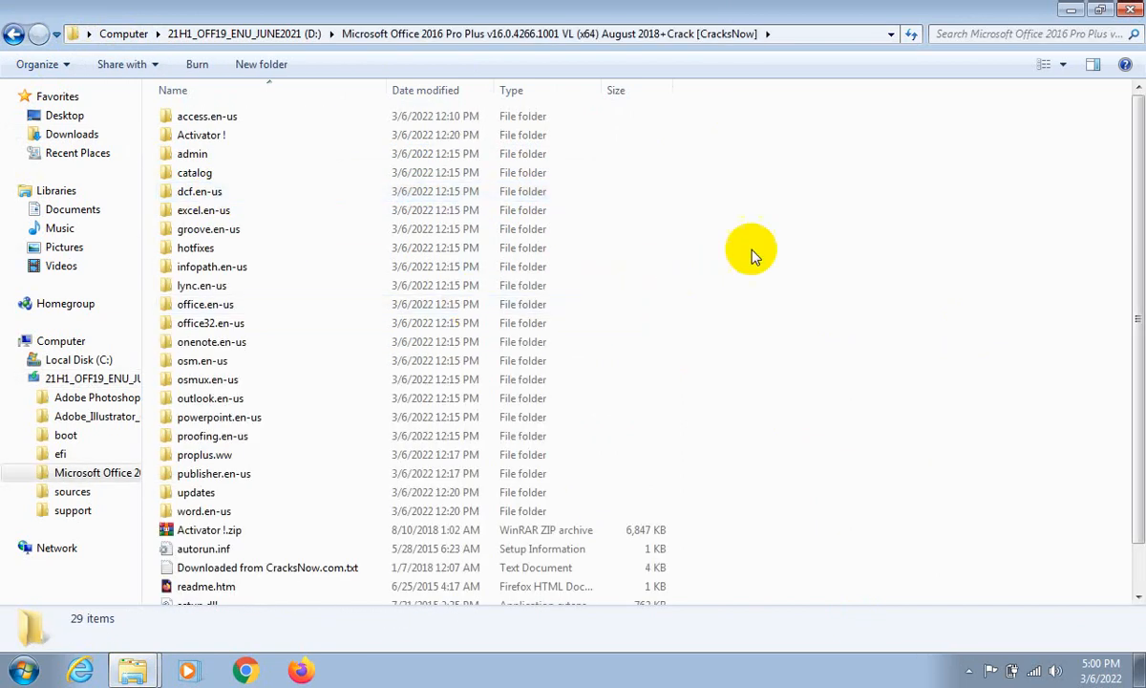
{"action": "scroll", "coordinate": [1133, 266], "scroll_direction": "down", "scroll_amount": 1}
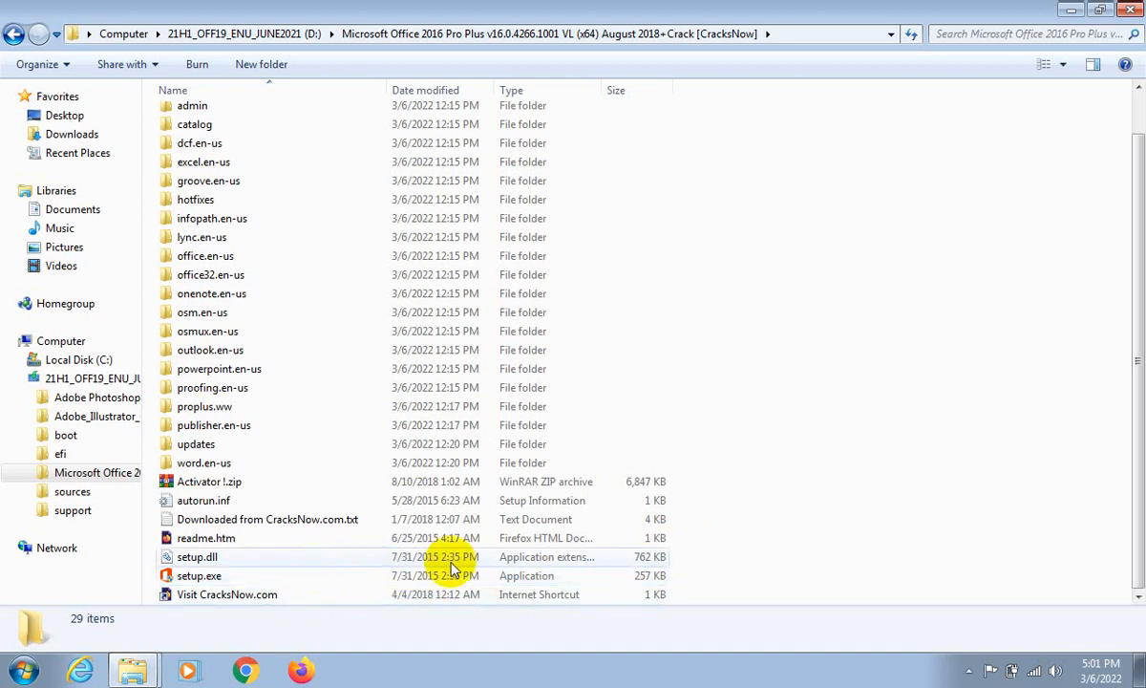
- Try to install Office 2016 with setup.exe, dismiss the setup dialog, and close both Explorer windows
{"action": "left_click", "coordinate": [524, 577]}
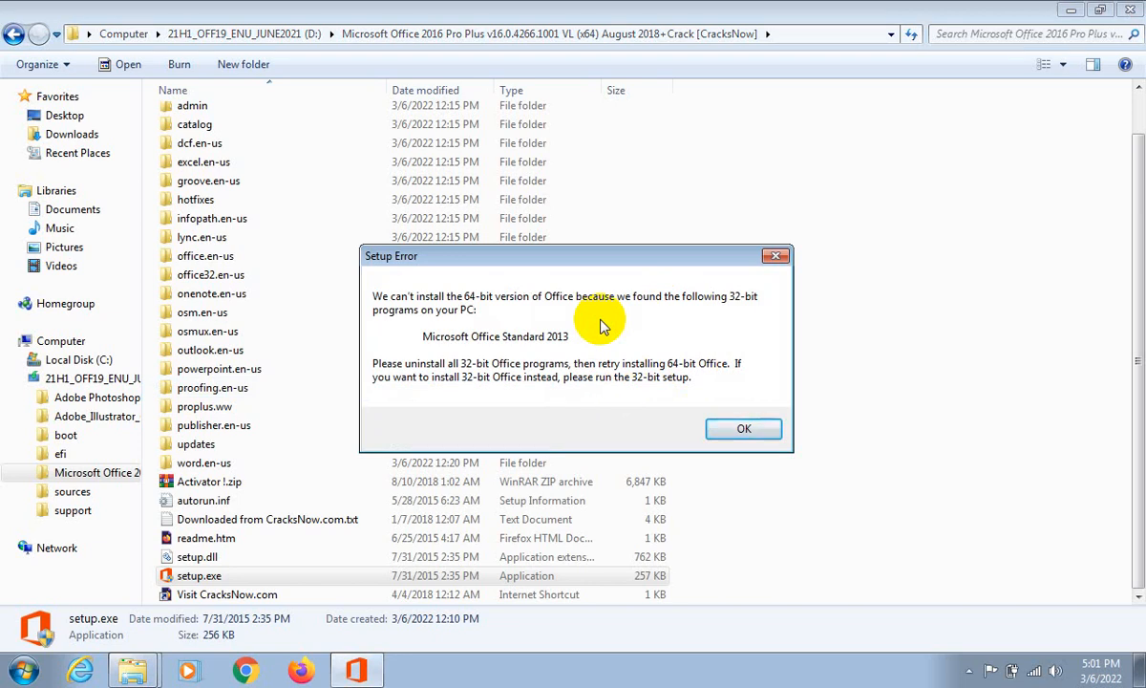
{"action": "left_click", "coordinate": [772, 260]}
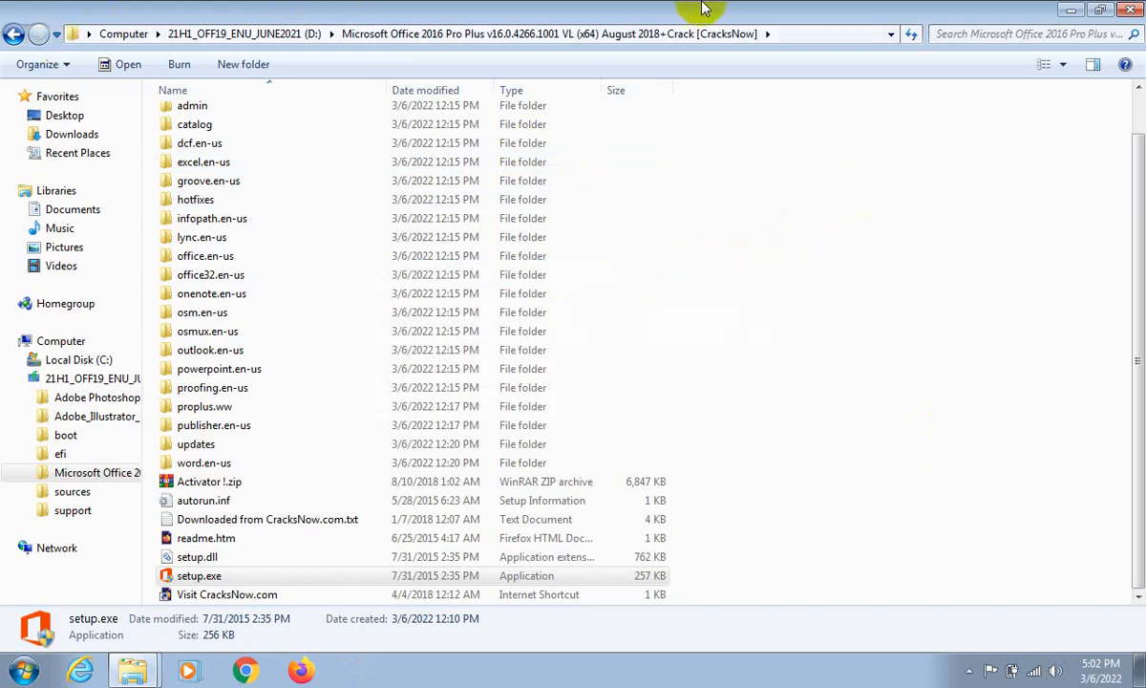
{"action": "left_click", "coordinate": [1130, 9]}
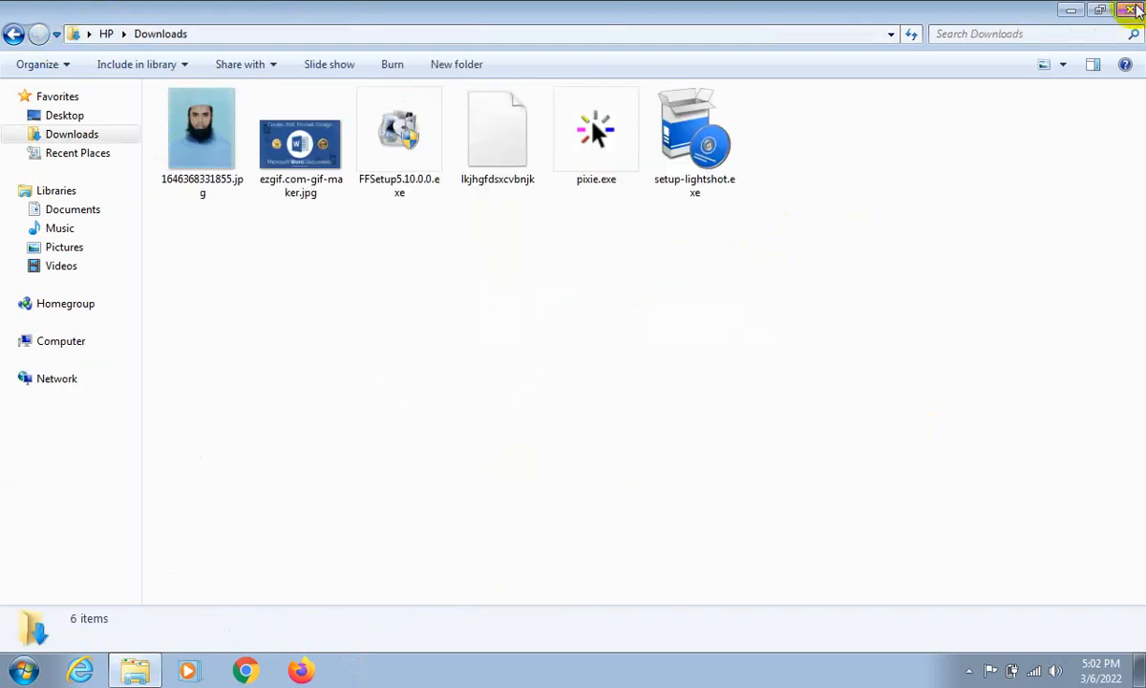
{"action": "left_click", "coordinate": [1135, 11]}
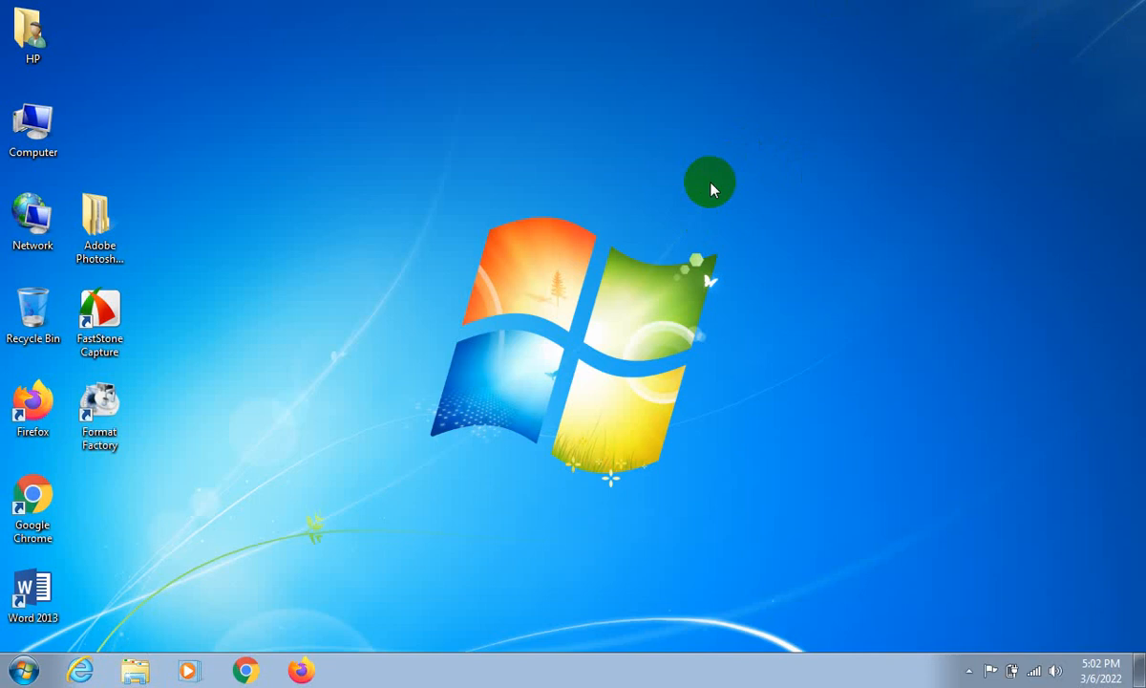
{"action": "left_click_drag", "start_coordinate": [759, 182], "coordinate": [870, 167]}
{"action": "right_click", "coordinate": [418, 76]}
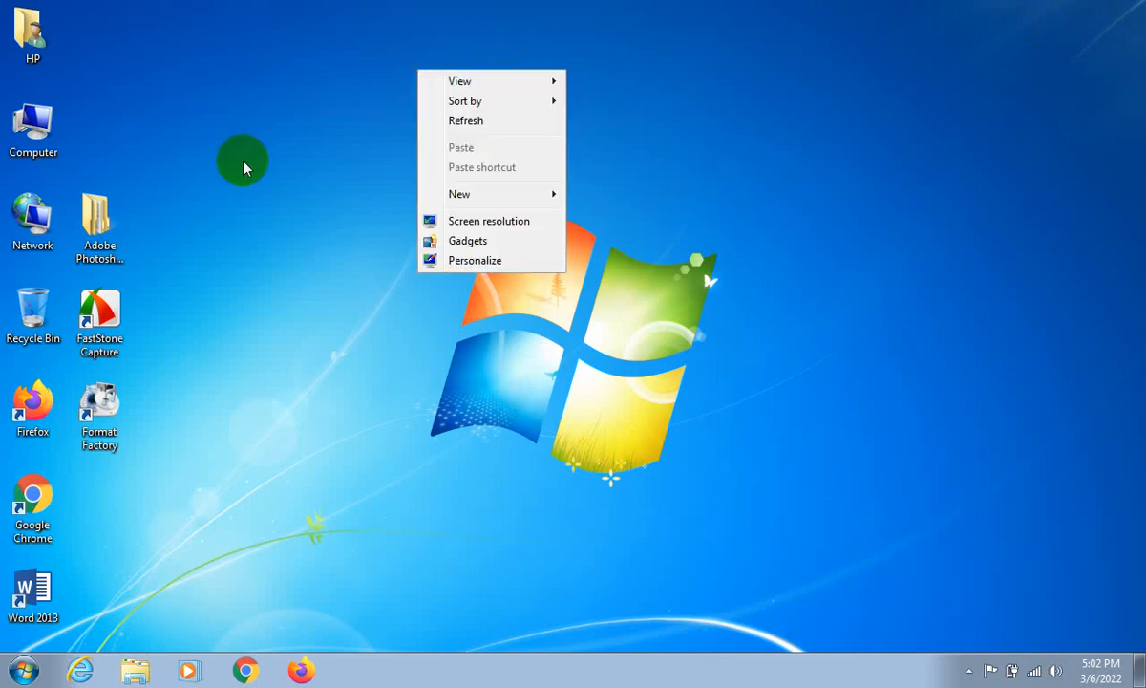
{"action": "right_click", "coordinate": [324, 2]}
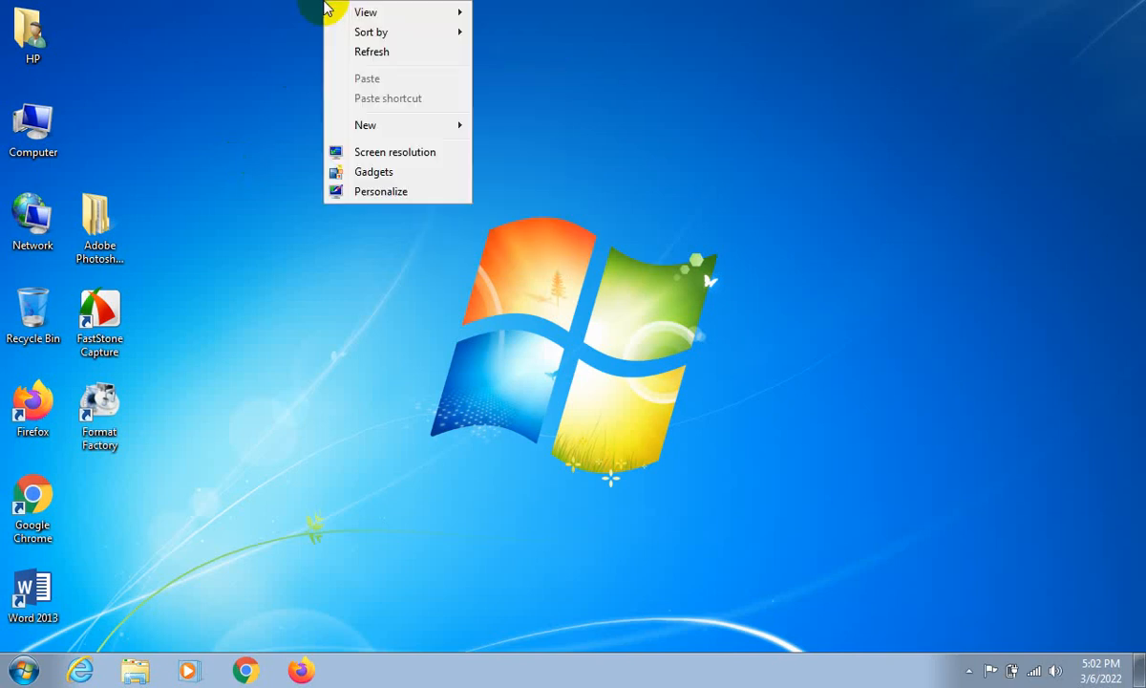
- Create a new Microsoft Word document on the desktop, keeping its default name
{"action": "right_click", "coordinate": [489, 112]}
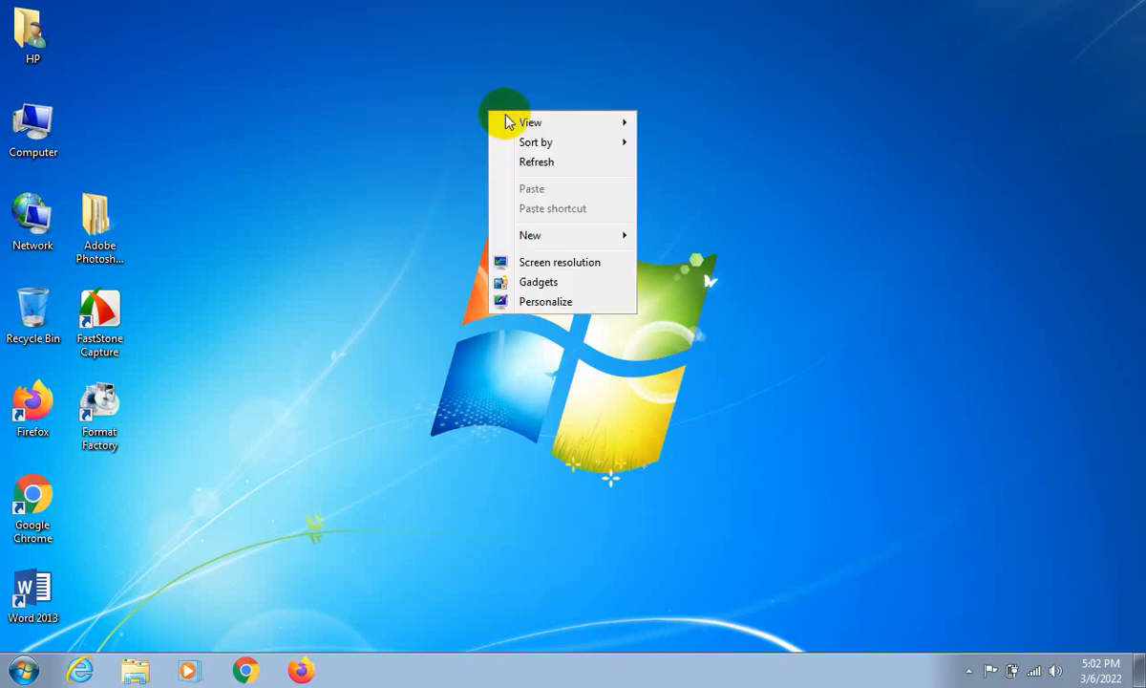
{"action": "mouse_move", "coordinate": [544, 240]}
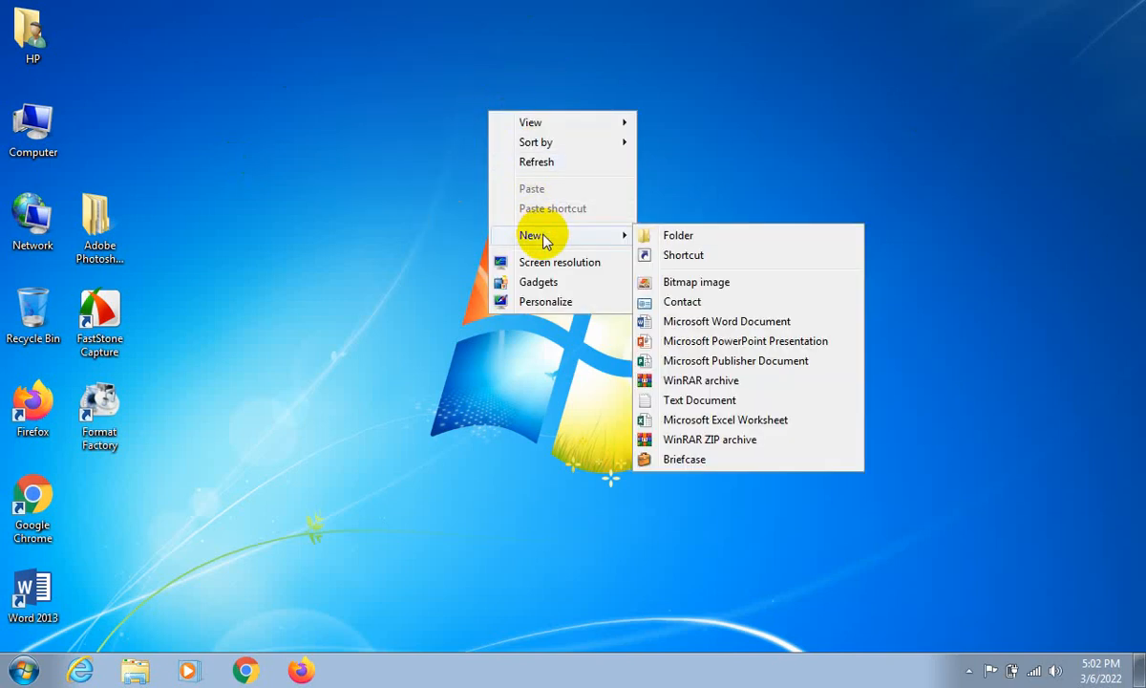
{"action": "left_click", "coordinate": [727, 323]}
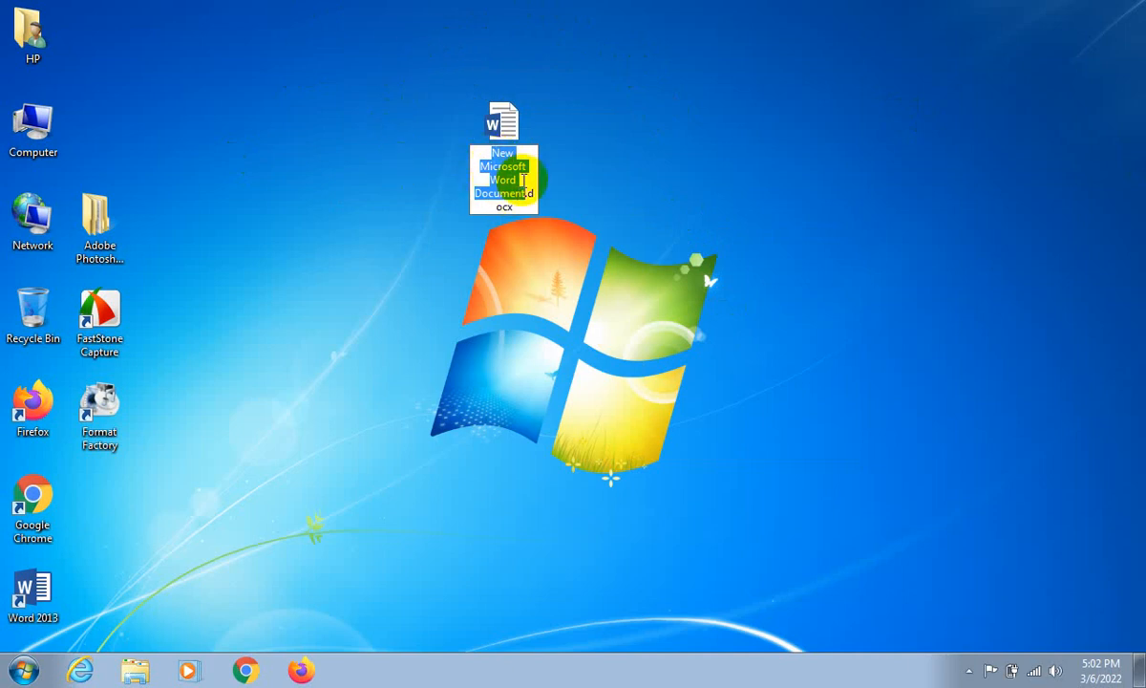
{"action": "key", "text": "Return"}
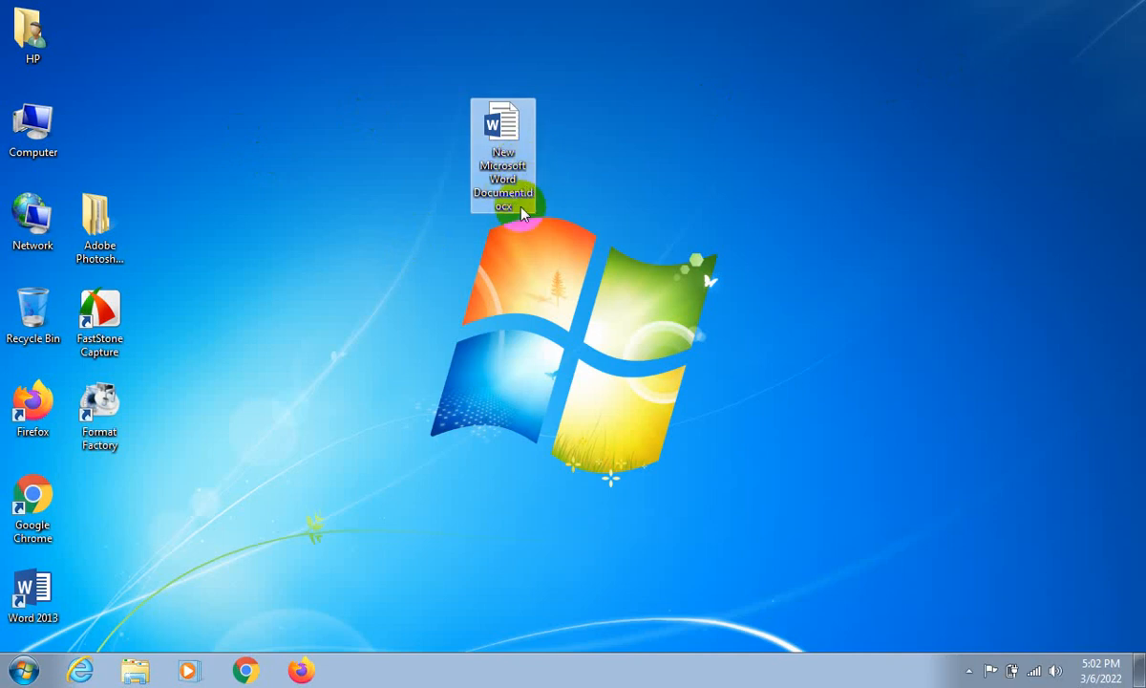
- Rename the new Word document on the desktop as "1st class", keeping the .docx extension
{"action": "right_click", "coordinate": [491, 119]}
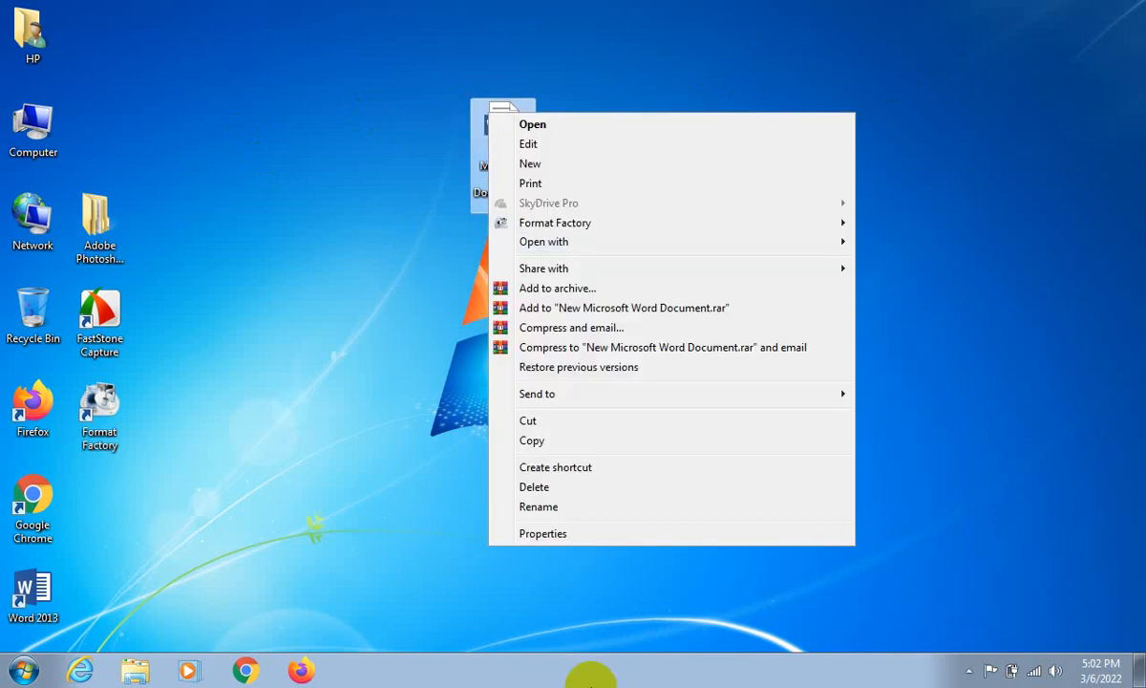
{"action": "left_click", "coordinate": [531, 508]}
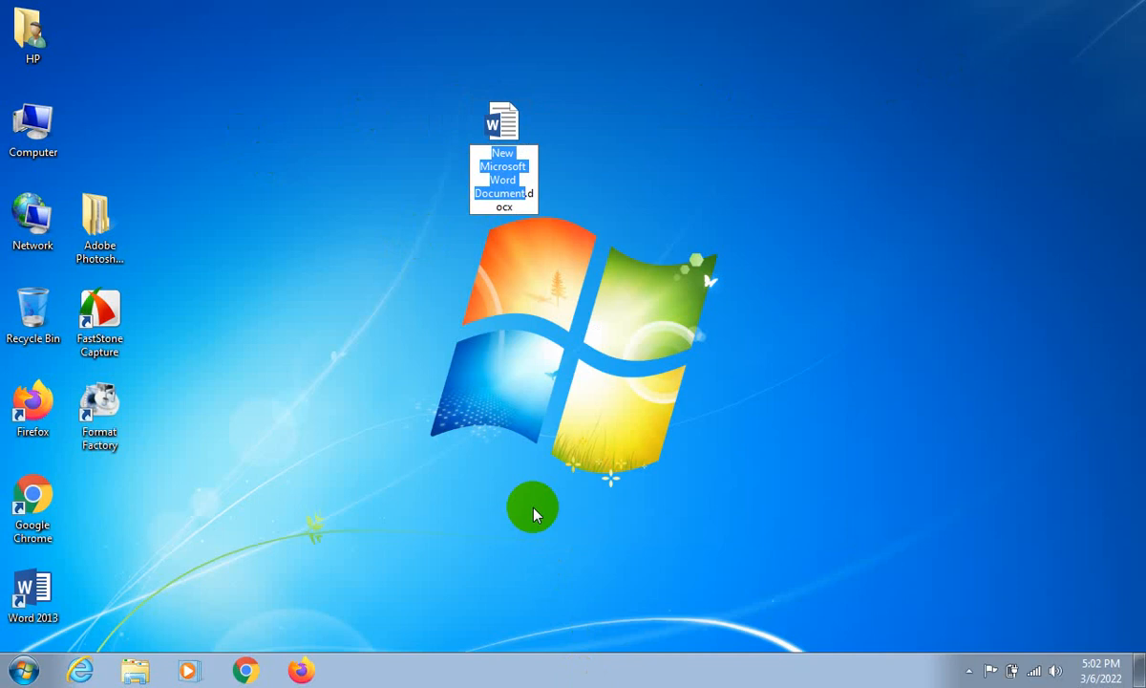
{"action": "type", "text": "1st c"}
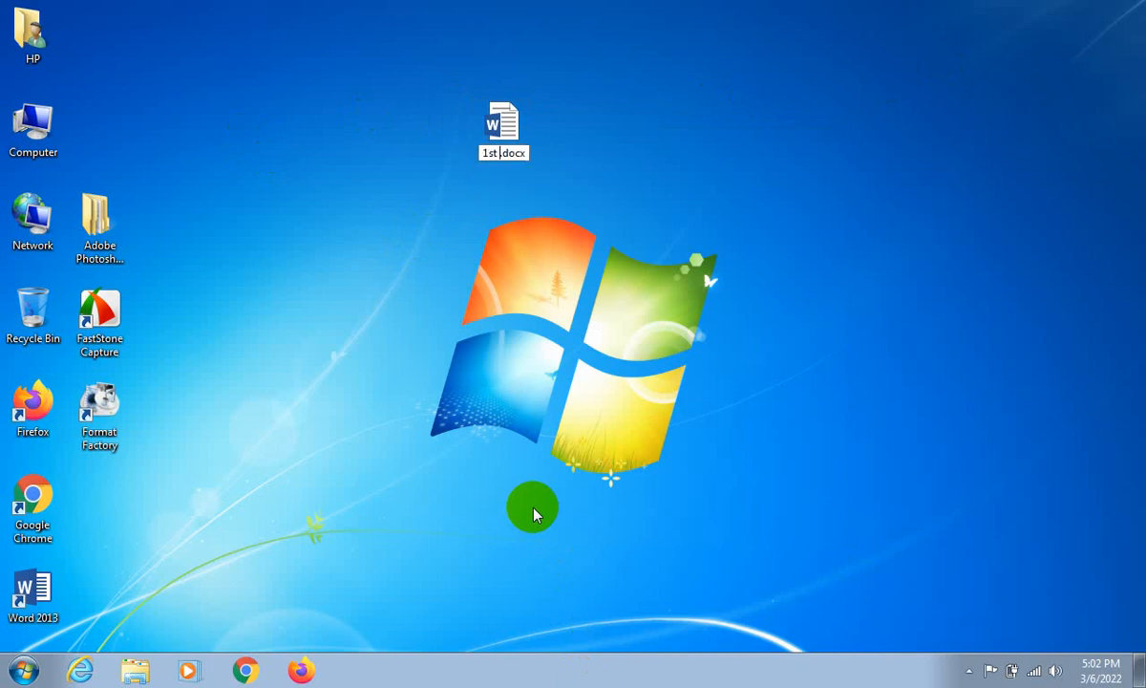
{"action": "type", "text": "lass"}
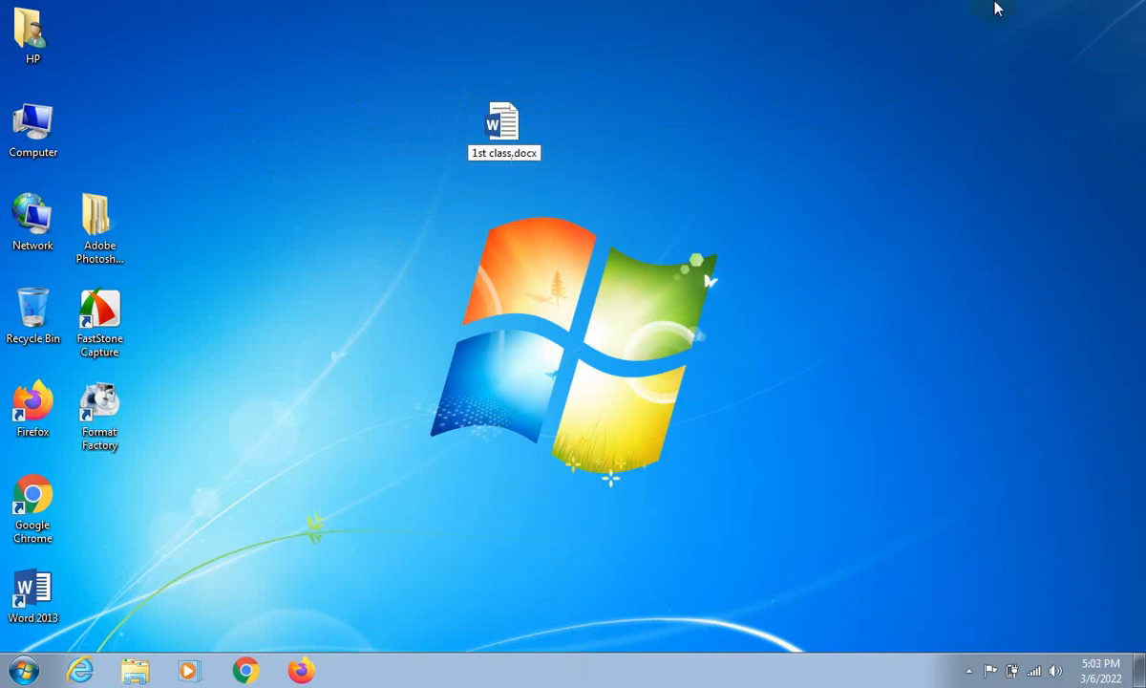
{"action": "key", "text": "Return"}
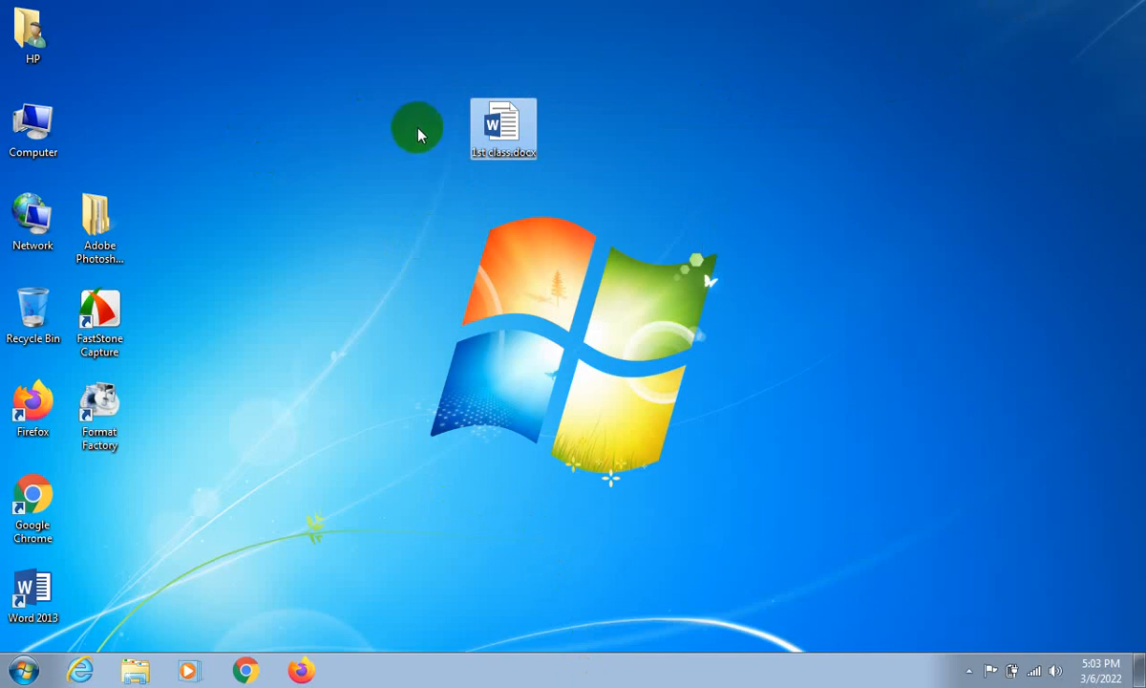
- Open 1st class.docx in Word and enter the text "Hello I am first class"
{"action": "double_click", "coordinate": [509, 125]}
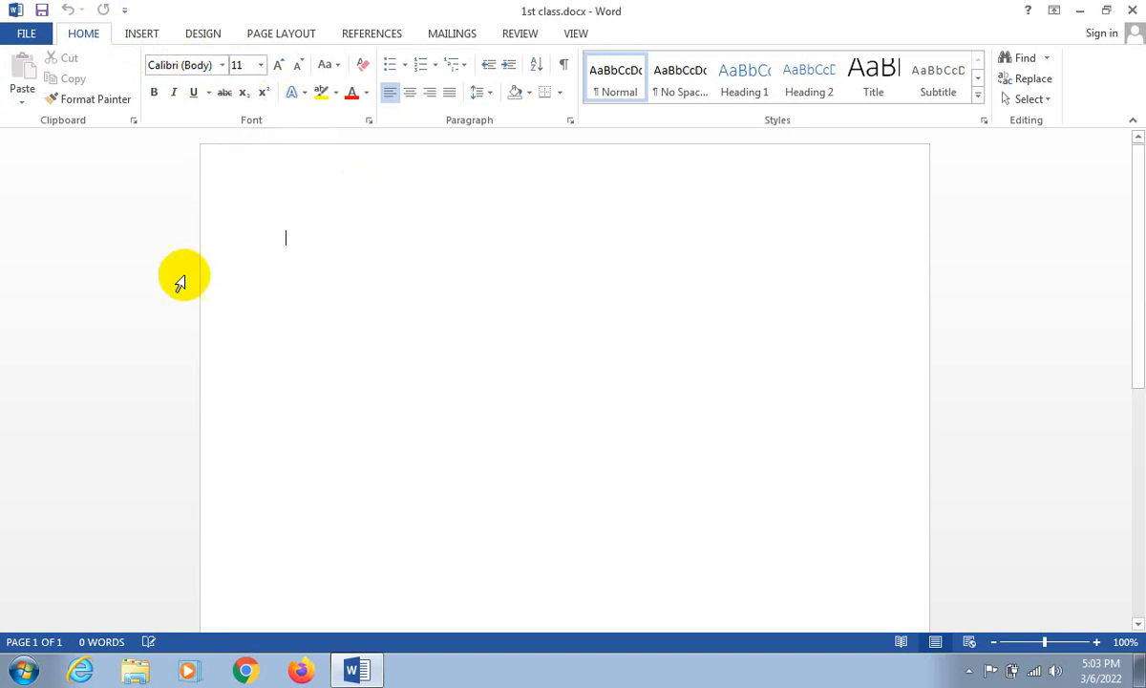
{"action": "left_click", "coordinate": [287, 239]}
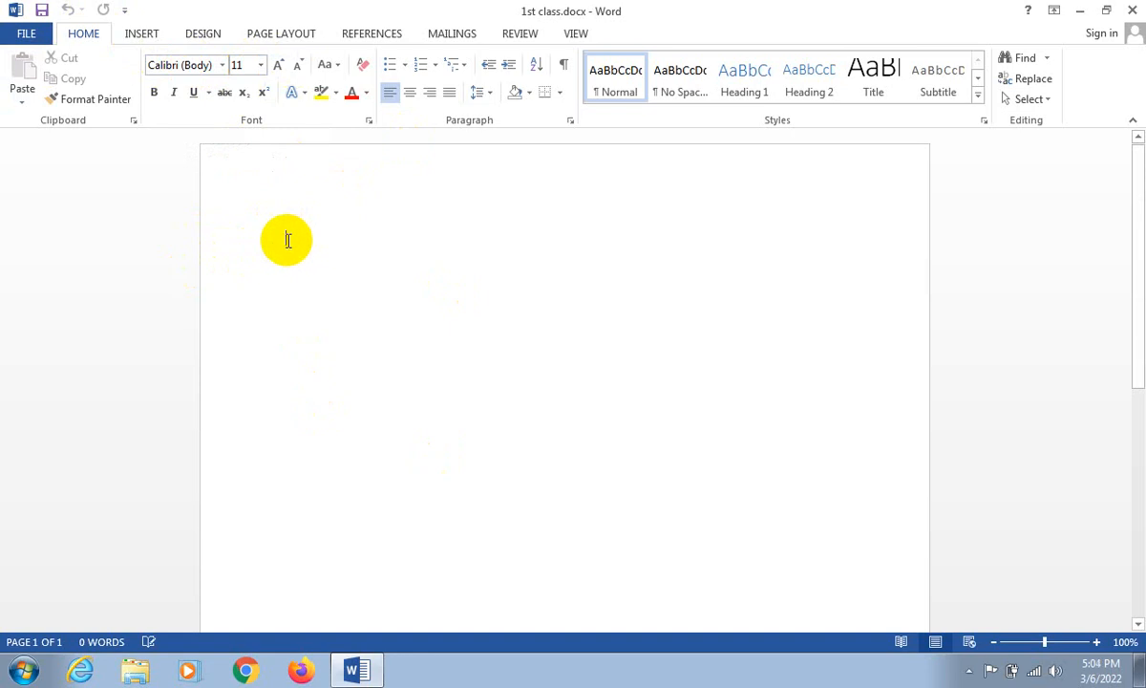
{"action": "type", "text": "Hello"}
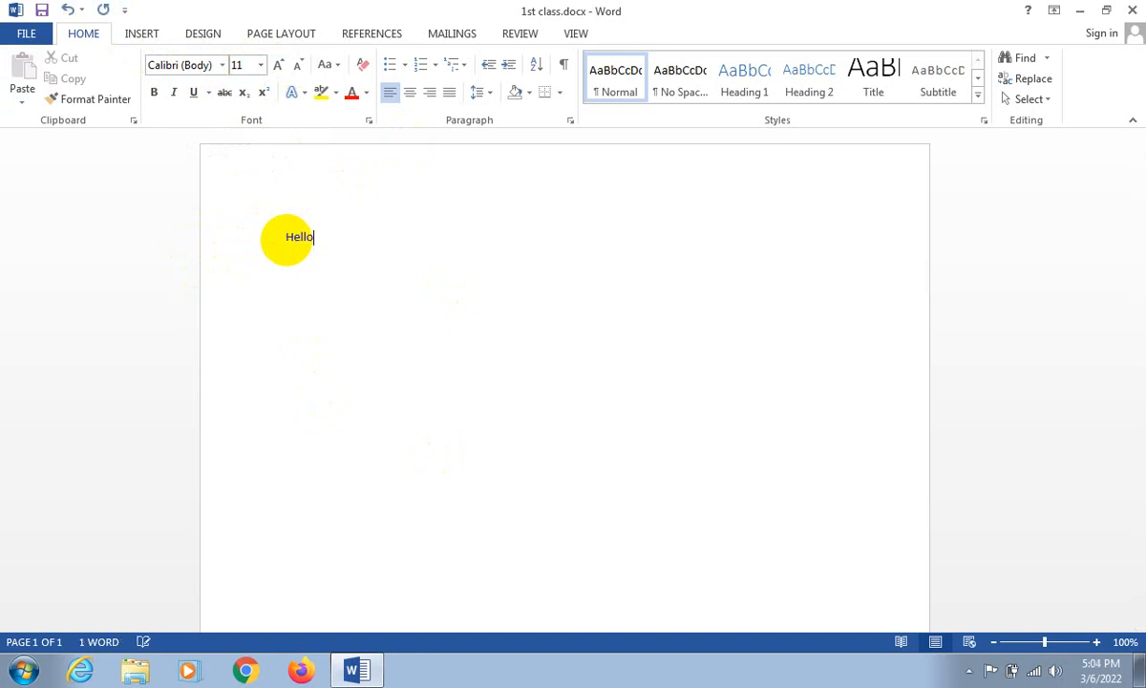
{"action": "type", "text": " I am"}
{"action": "type", "text": "F"}
{"action": "key", "text": "BackSpace"}
{"action": "type", "text": "first cla"}
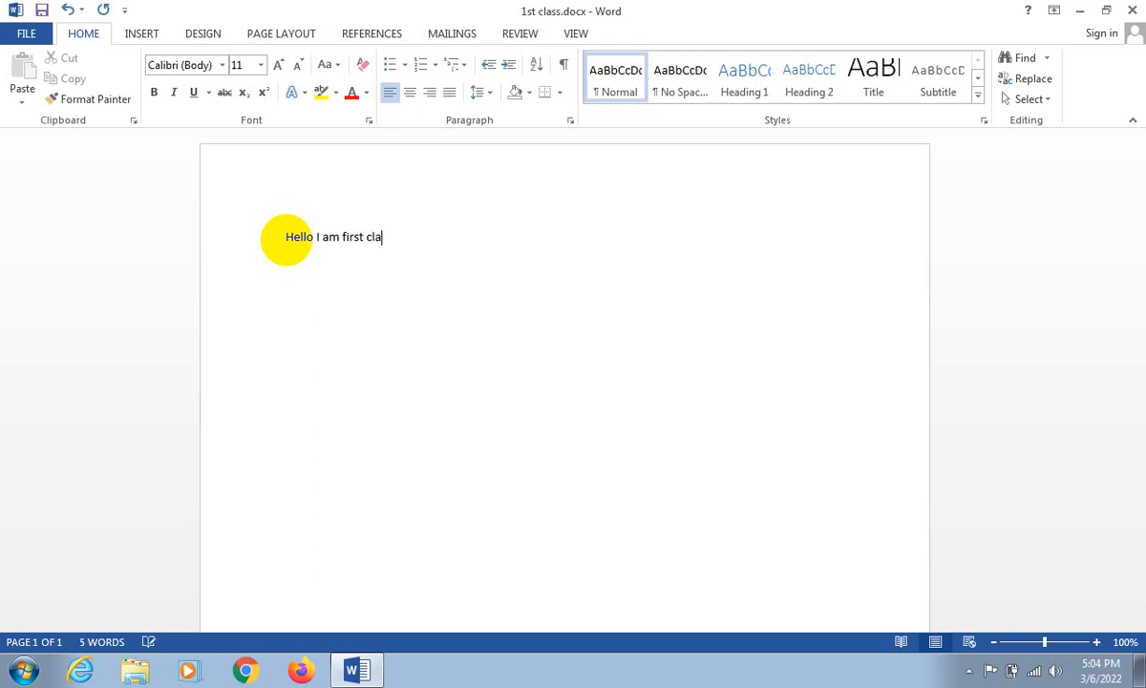
{"action": "type", "text": "ss"}
- Set the font size of the line "Hello I am first class" to 24
{"action": "mouse_move", "coordinate": [403, 237]}
{"action": "left_mouse_down"}
{"action": "mouse_move", "coordinate": [283, 228]}
{"action": "mouse_move", "coordinate": [407, 236]}
{"action": "left_mouse_up"}
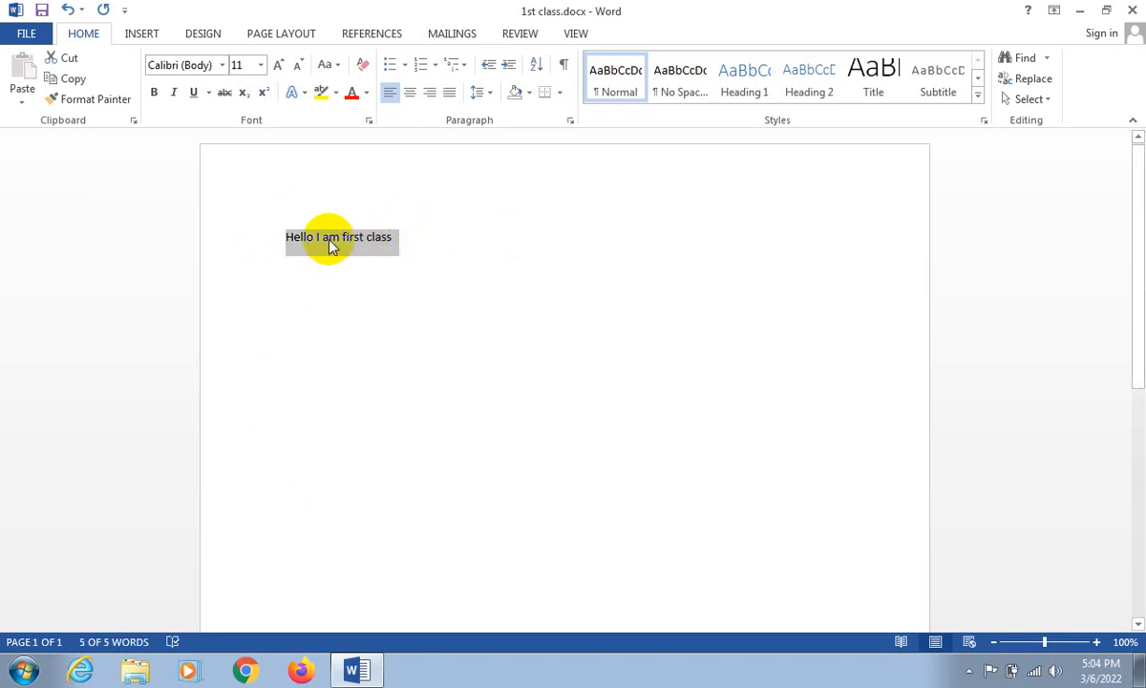
{"action": "left_click", "coordinate": [237, 64]}
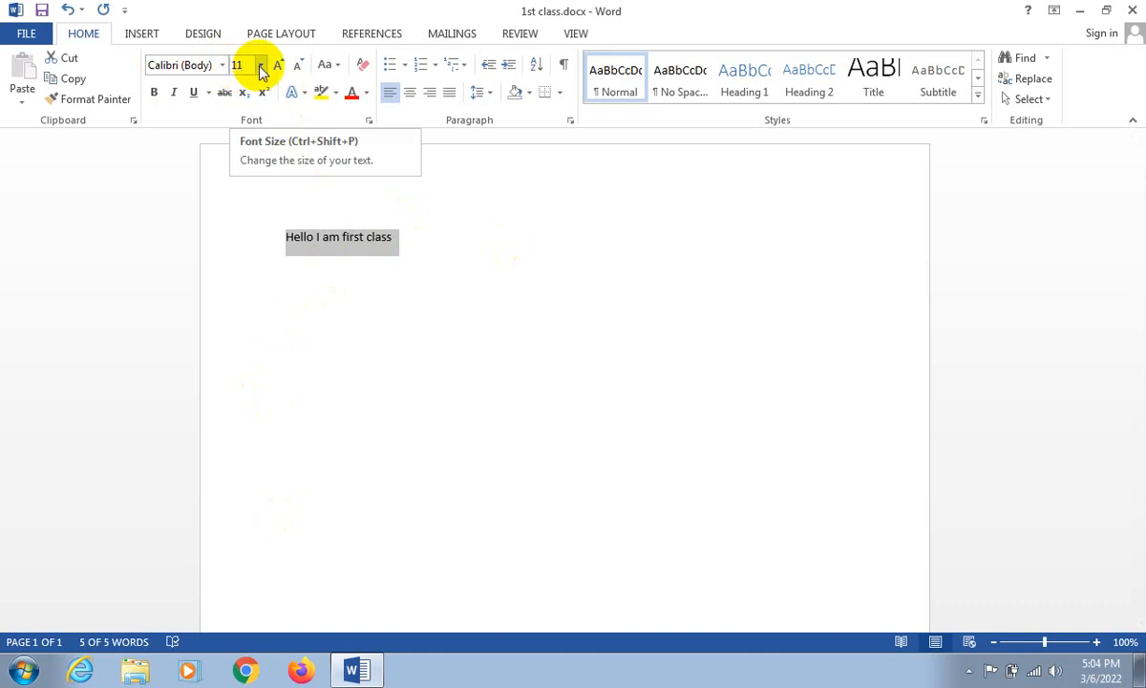
{"action": "left_click", "coordinate": [260, 67]}
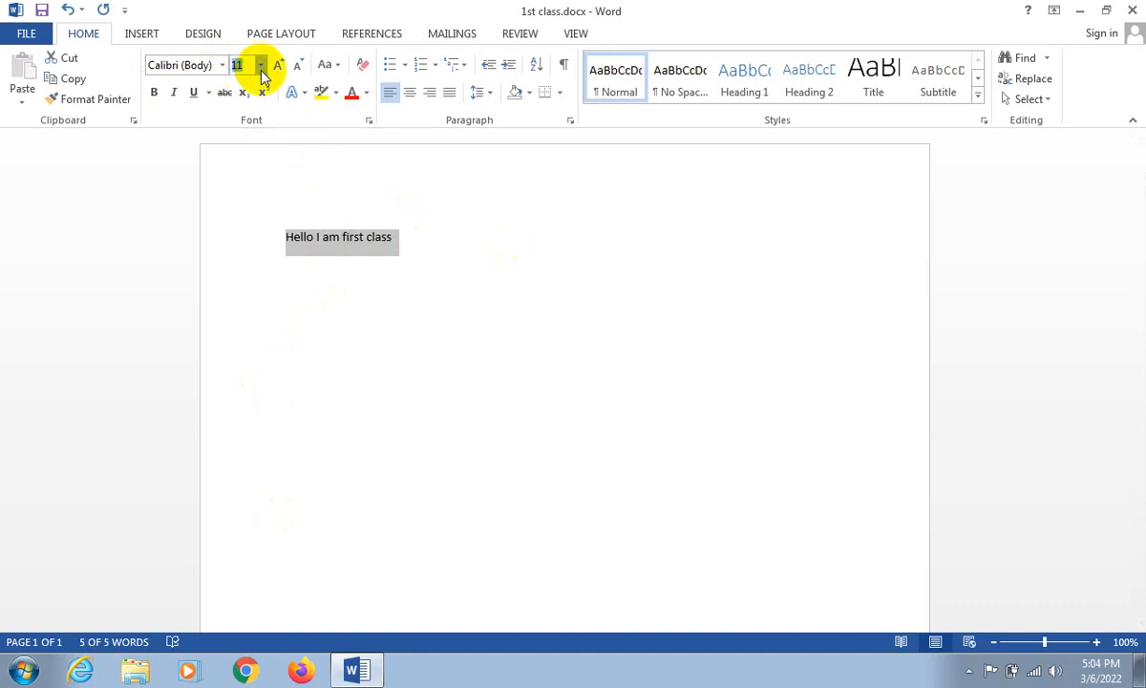
{"action": "left_click", "coordinate": [242, 253]}
{"action": "left_click", "coordinate": [382, 246]}
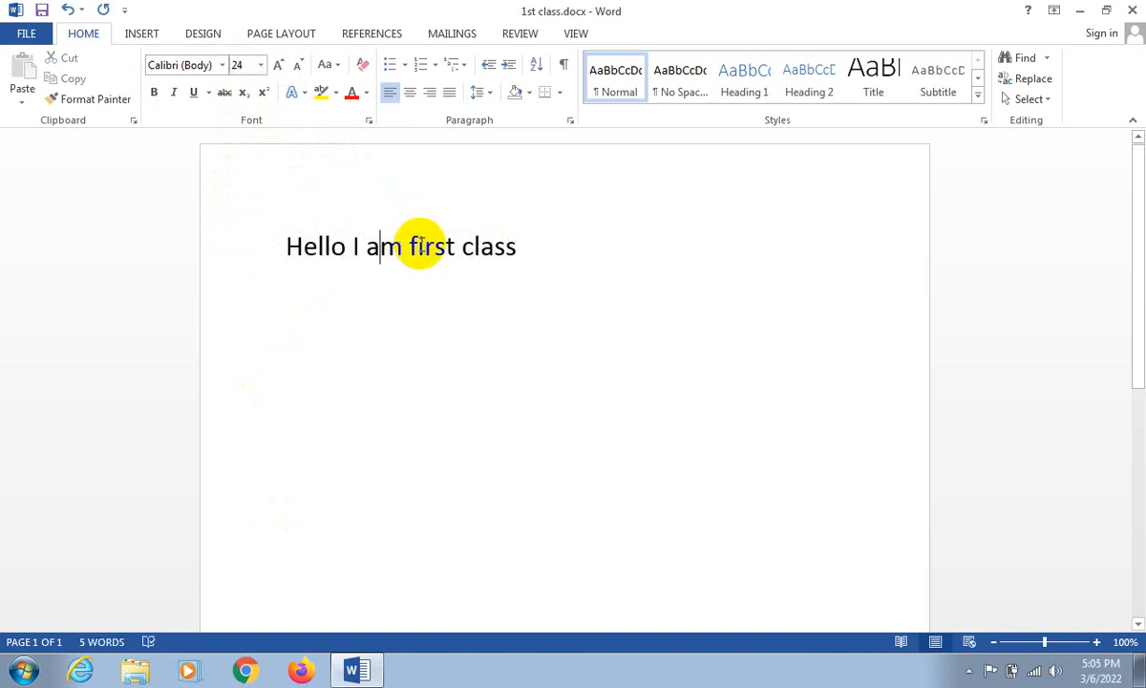
- Step the font size of the whole line down to 18 and back up, ending at 24
{"action": "left_click_drag", "start_coordinate": [282, 246], "coordinate": [607, 249]}
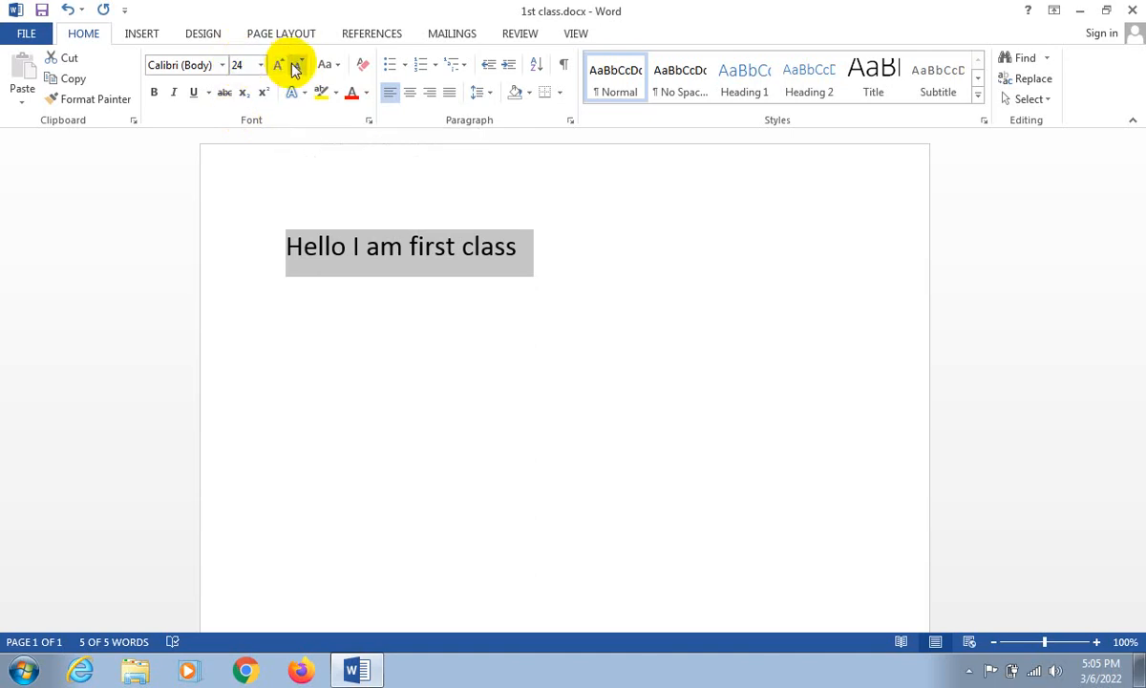
{"action": "left_click", "coordinate": [296, 66]}
{"action": "left_click", "coordinate": [296, 67]}
{"action": "left_click", "coordinate": [296, 66]}
{"action": "left_click", "coordinate": [282, 66]}
{"action": "left_click", "coordinate": [282, 66]}
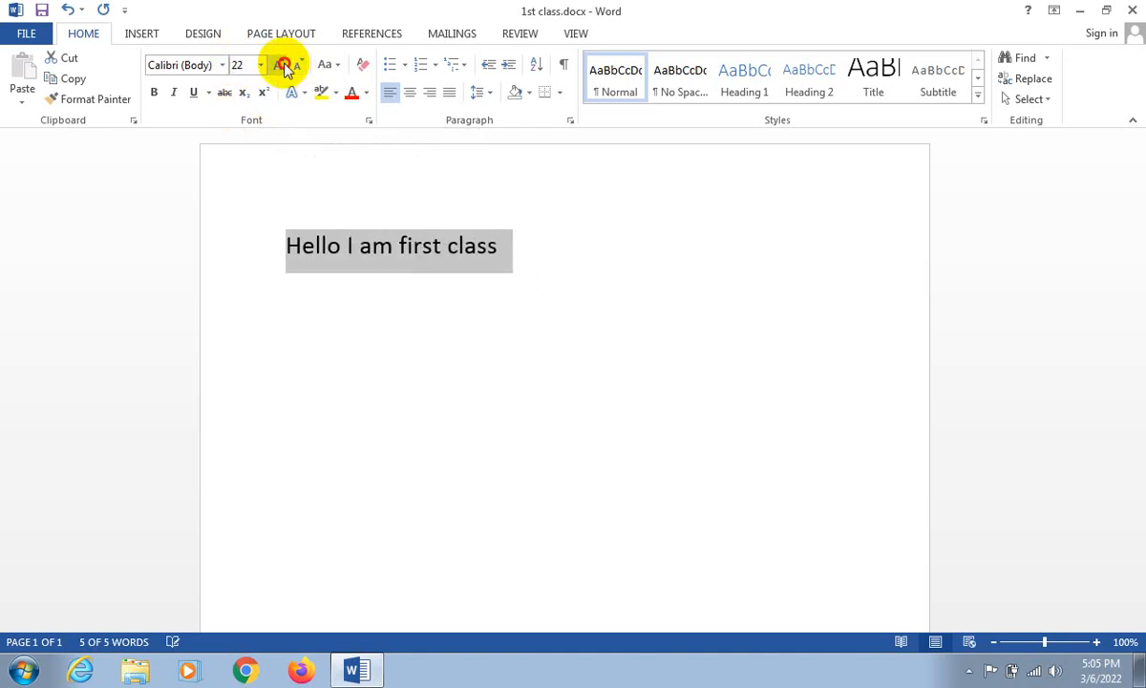
{"action": "left_click", "coordinate": [283, 66]}
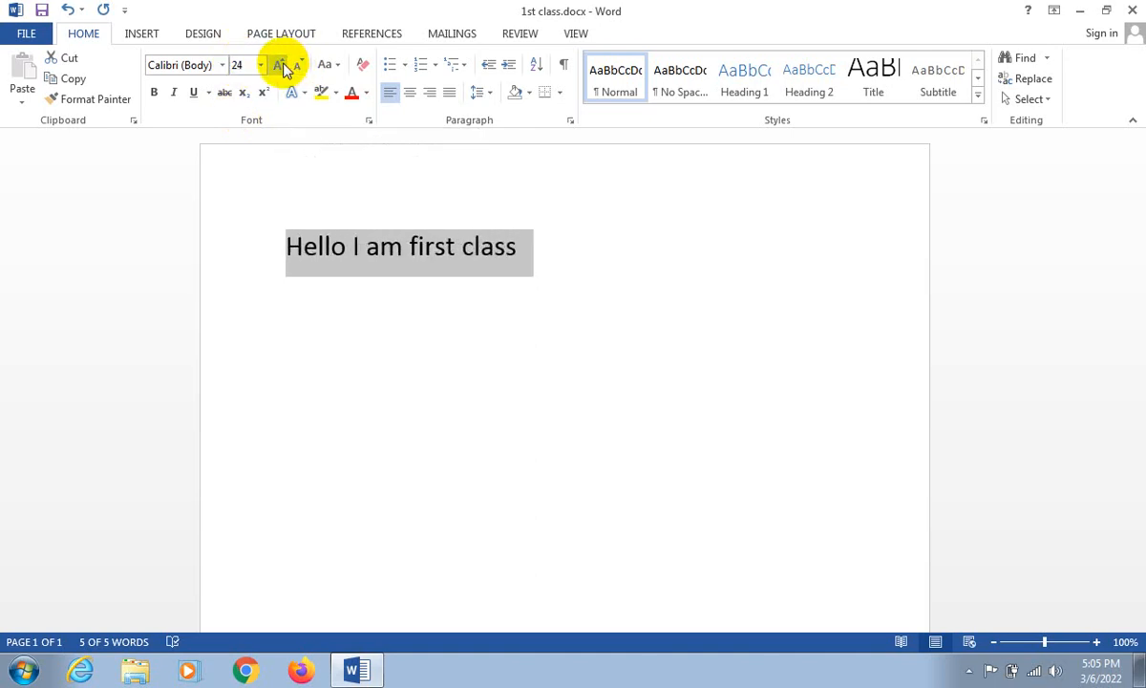
{"action": "left_click", "coordinate": [283, 66]}
{"action": "left_click", "coordinate": [296, 66]}
{"action": "left_click", "coordinate": [296, 67]}
{"action": "left_click", "coordinate": [296, 67]}
{"action": "left_click", "coordinate": [296, 67]}
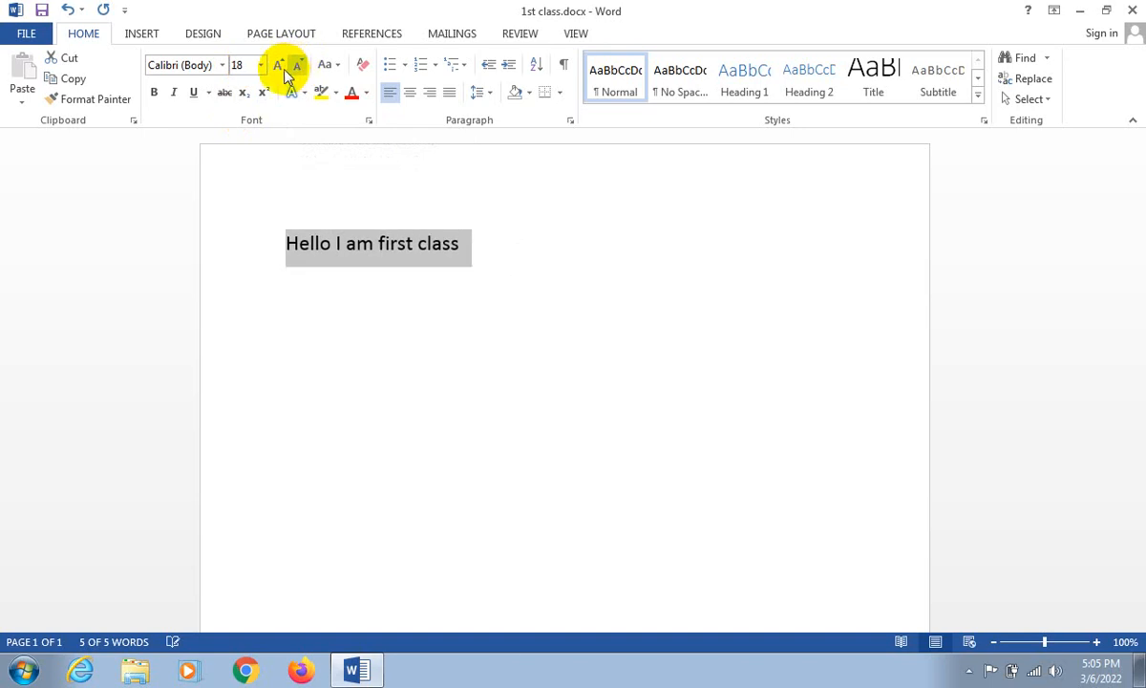
{"action": "left_click", "coordinate": [279, 67]}
{"action": "left_click", "coordinate": [279, 67]}
{"action": "left_click", "coordinate": [279, 67]}
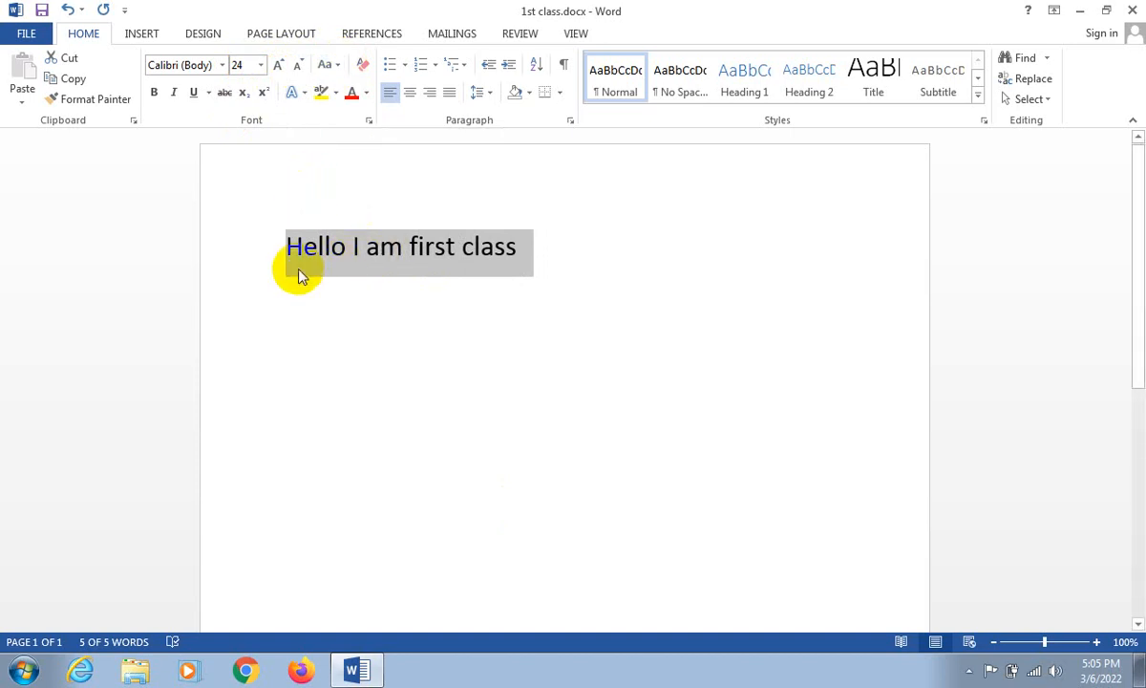
- Replace the capital H of "Hello" and the standalone capital I in the line with lowercase letters
{"action": "left_click_drag", "start_coordinate": [299, 253], "coordinate": [227, 236]}
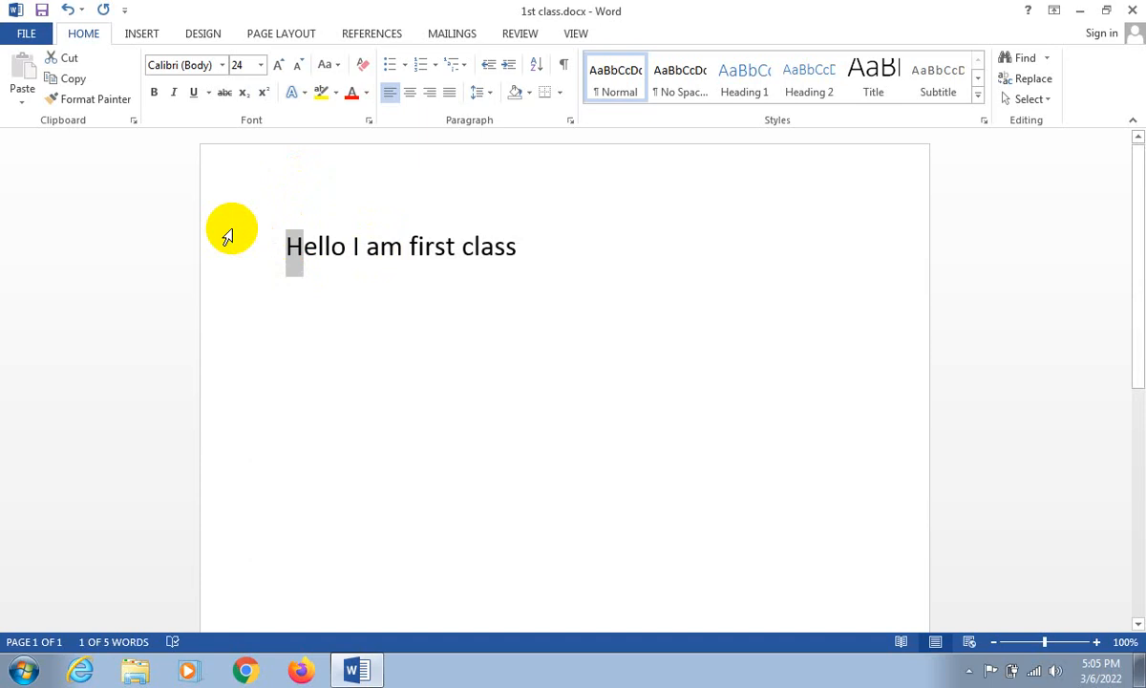
{"action": "type", "text": "h"}
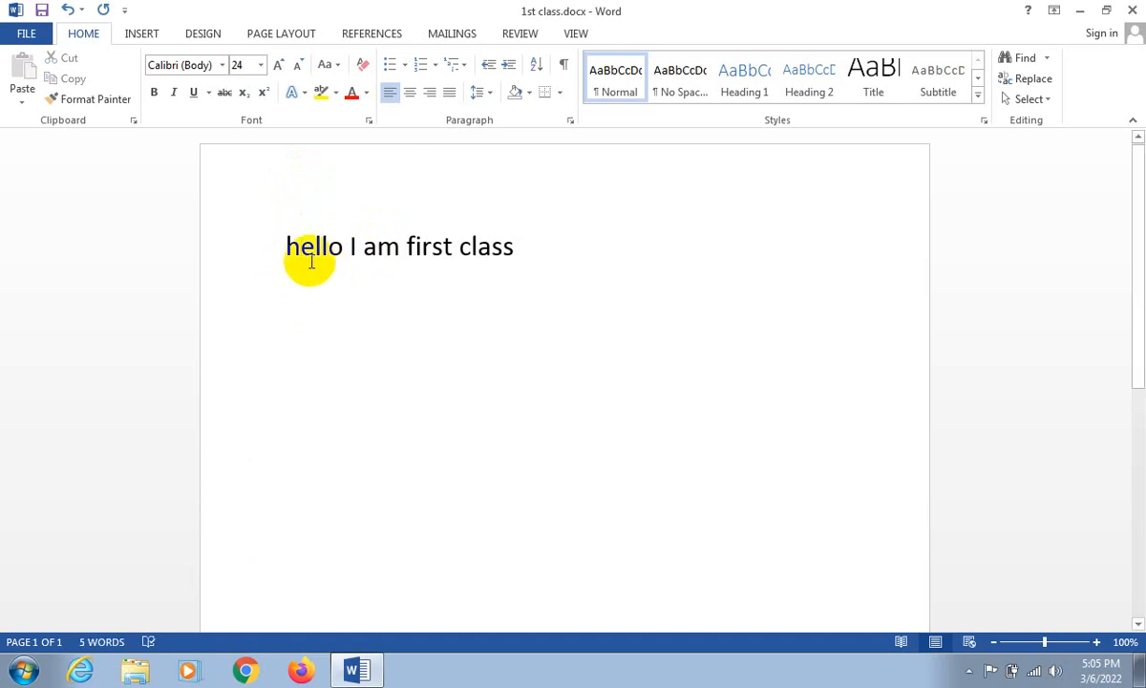
{"action": "left_click_drag", "start_coordinate": [275, 238], "coordinate": [547, 235]}
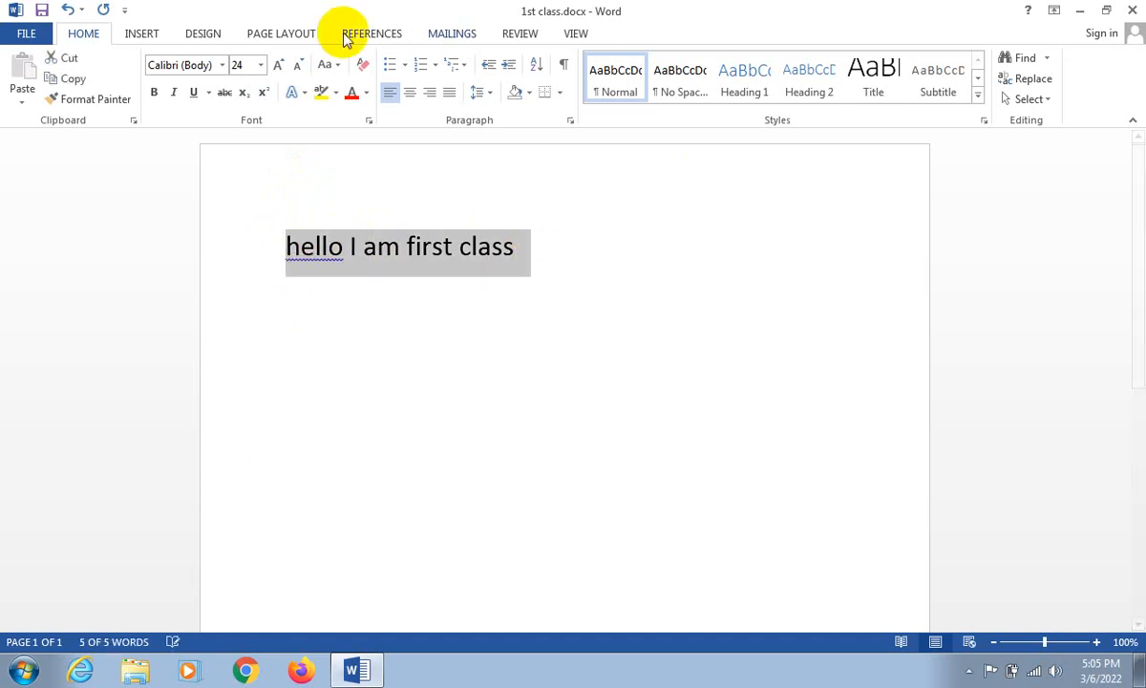
{"action": "left_click", "coordinate": [336, 67]}
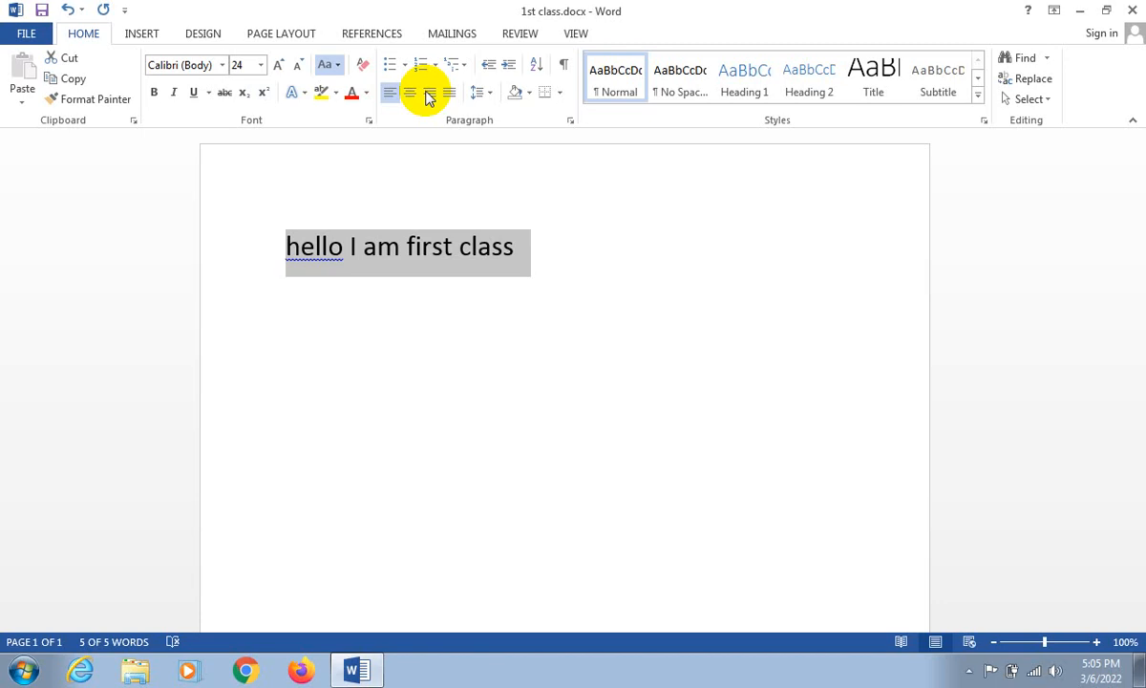
{"action": "left_click", "coordinate": [357, 245]}
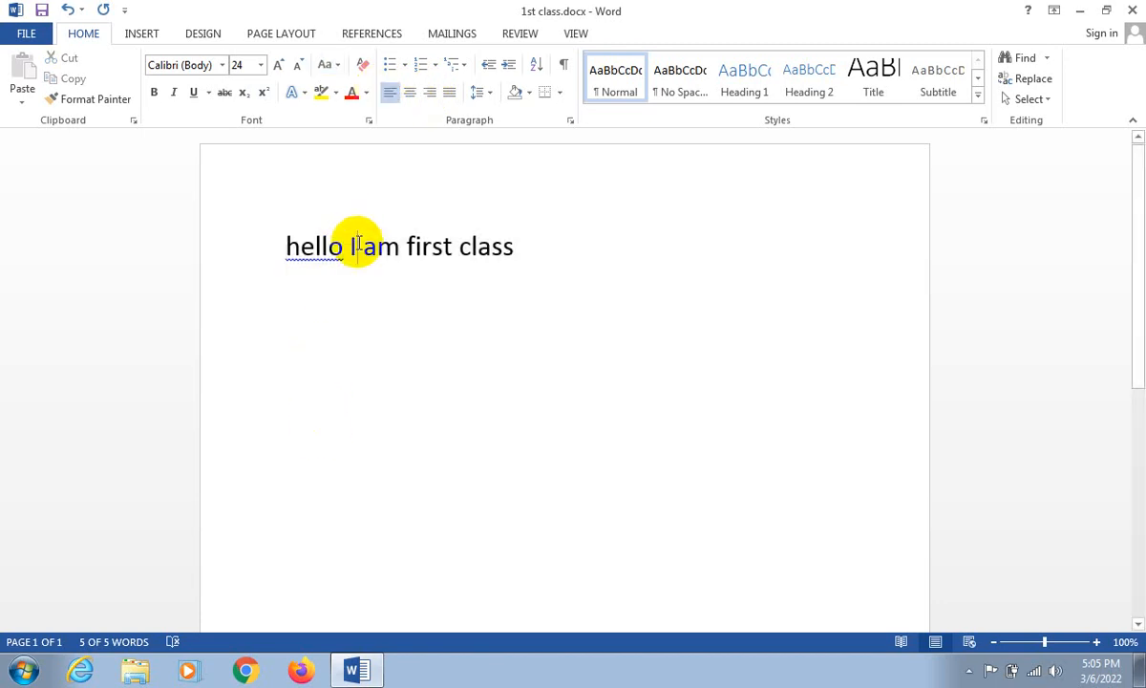
{"action": "key", "text": "BackSpace"}
{"action": "type", "text": "i"}
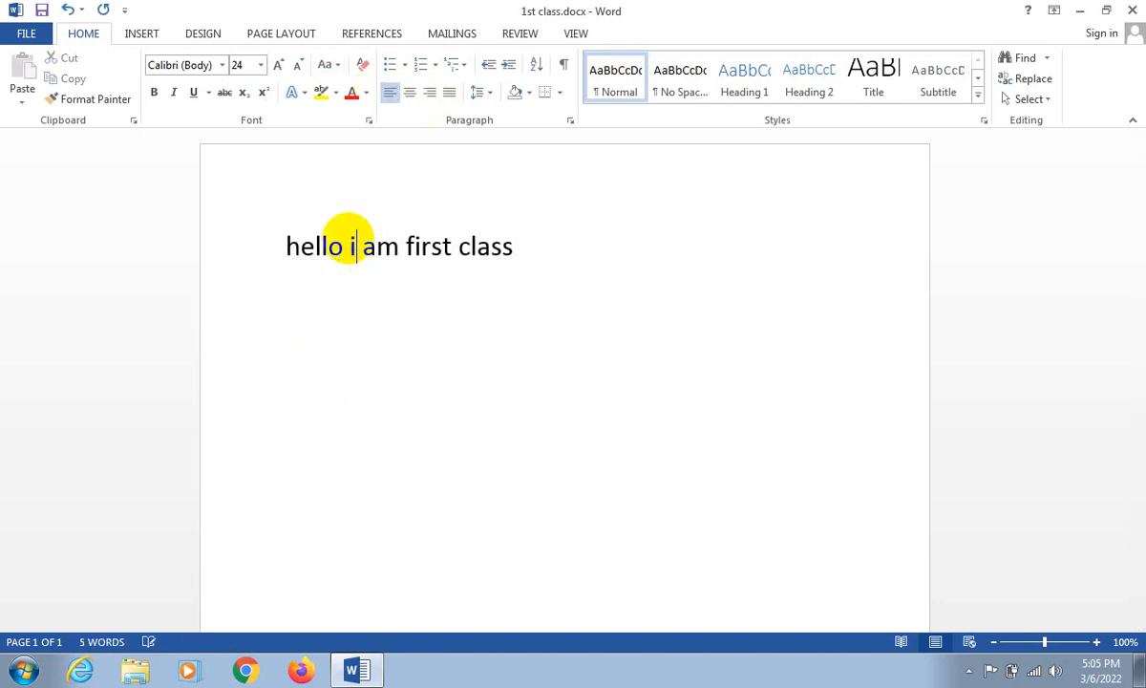
- Change the whole line to sentence case
{"action": "left_click_drag", "start_coordinate": [311, 232], "coordinate": [561, 230]}
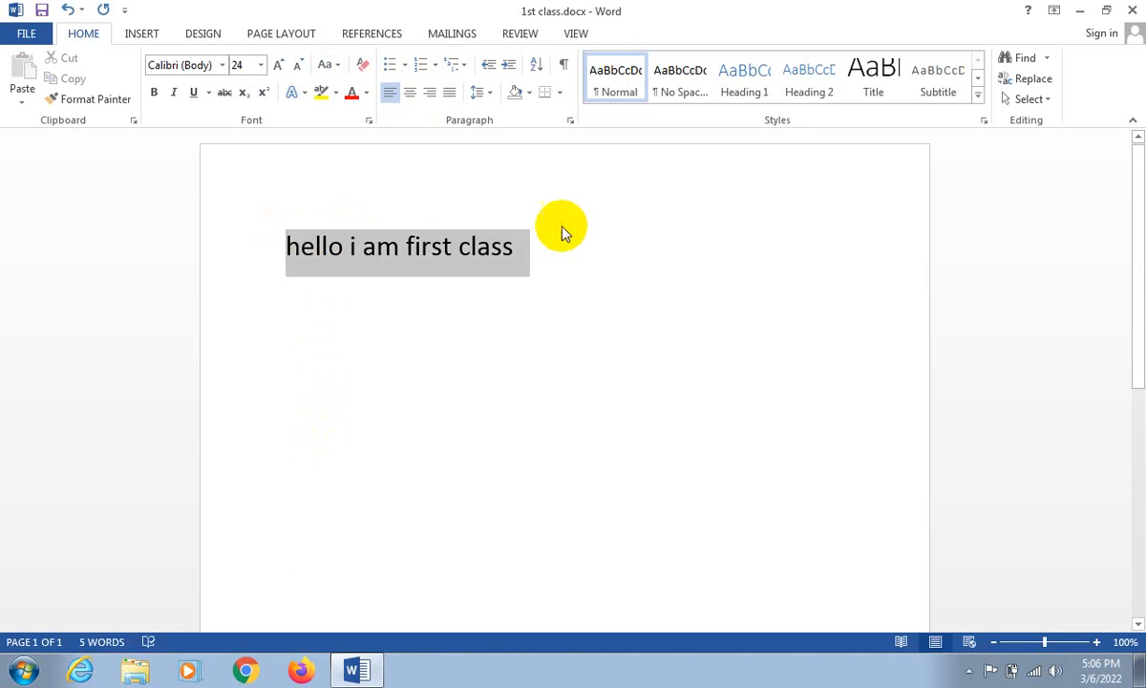
{"action": "left_click", "coordinate": [337, 71]}
{"action": "left_click", "coordinate": [351, 89]}
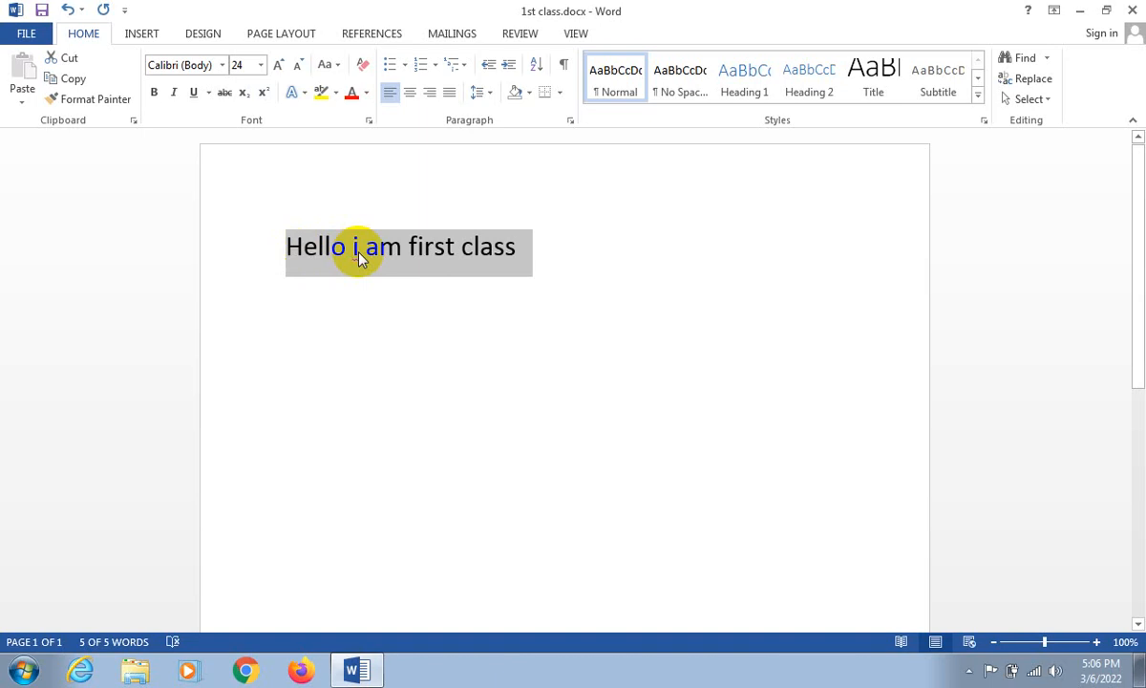
{"action": "left_click", "coordinate": [353, 244]}
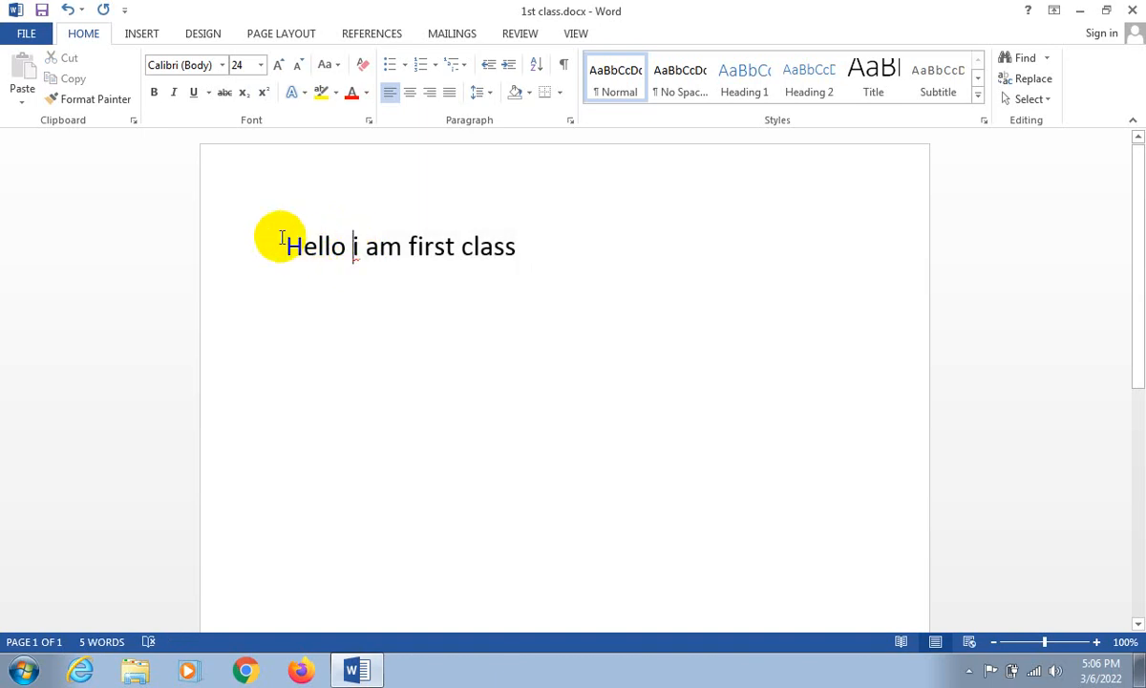
- Change the whole line's case successively to lowercase, UPPERCASE and Capitalize Each Word
{"action": "left_click_drag", "start_coordinate": [283, 240], "coordinate": [688, 245]}
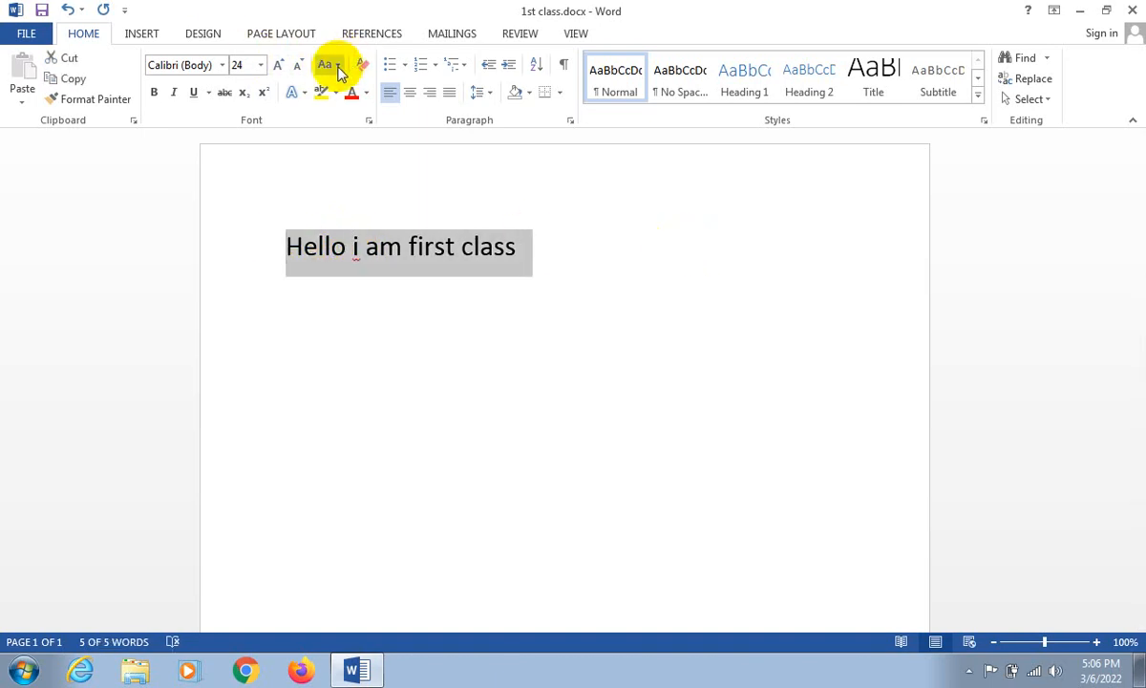
{"action": "left_click", "coordinate": [349, 108]}
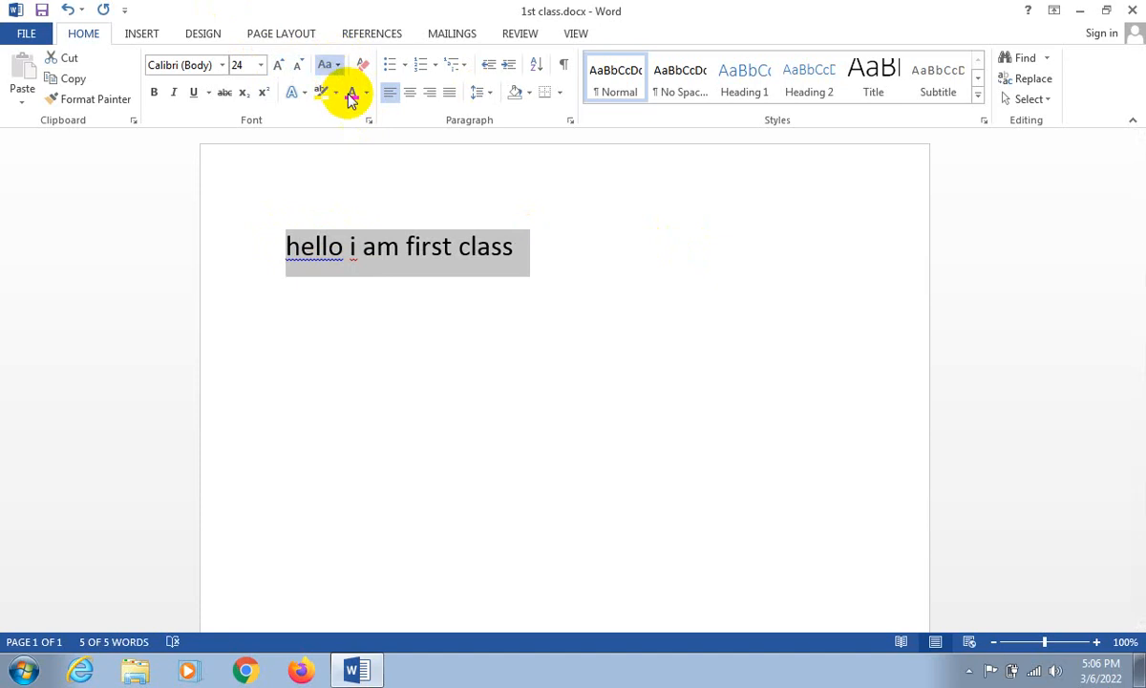
{"action": "left_click", "coordinate": [360, 129]}
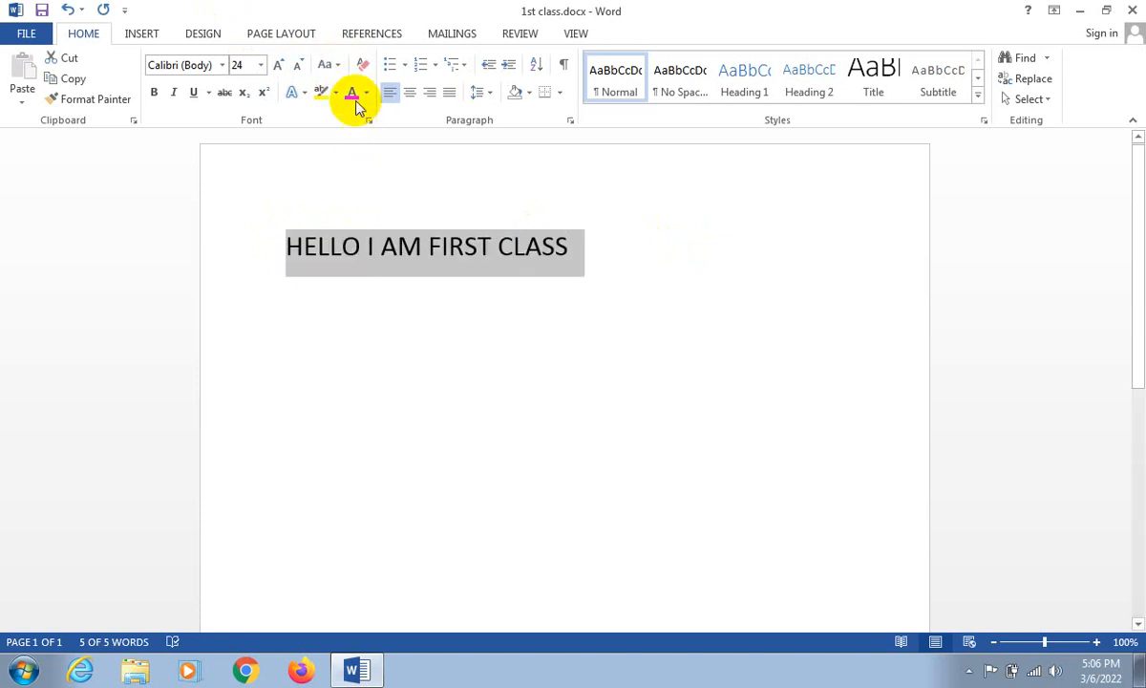
{"action": "left_click", "coordinate": [362, 156]}
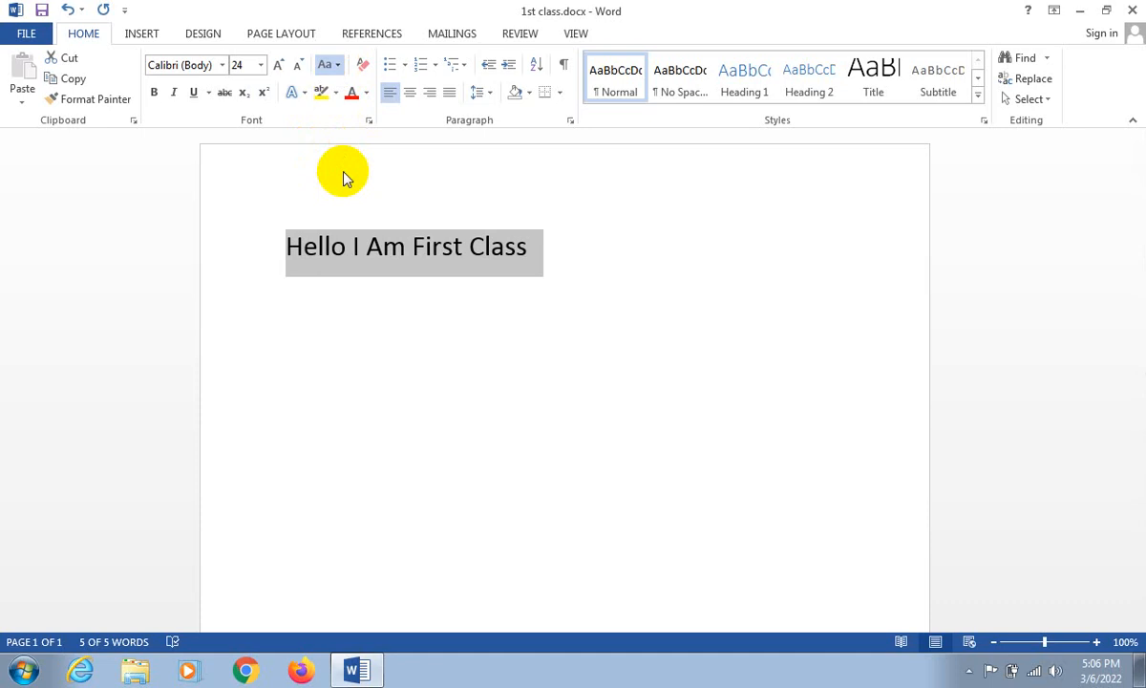
- Apply sentence case to the line and replace its standalone lowercase i with a capital I
{"action": "left_click", "coordinate": [361, 95]}
{"action": "left_click", "coordinate": [355, 247]}
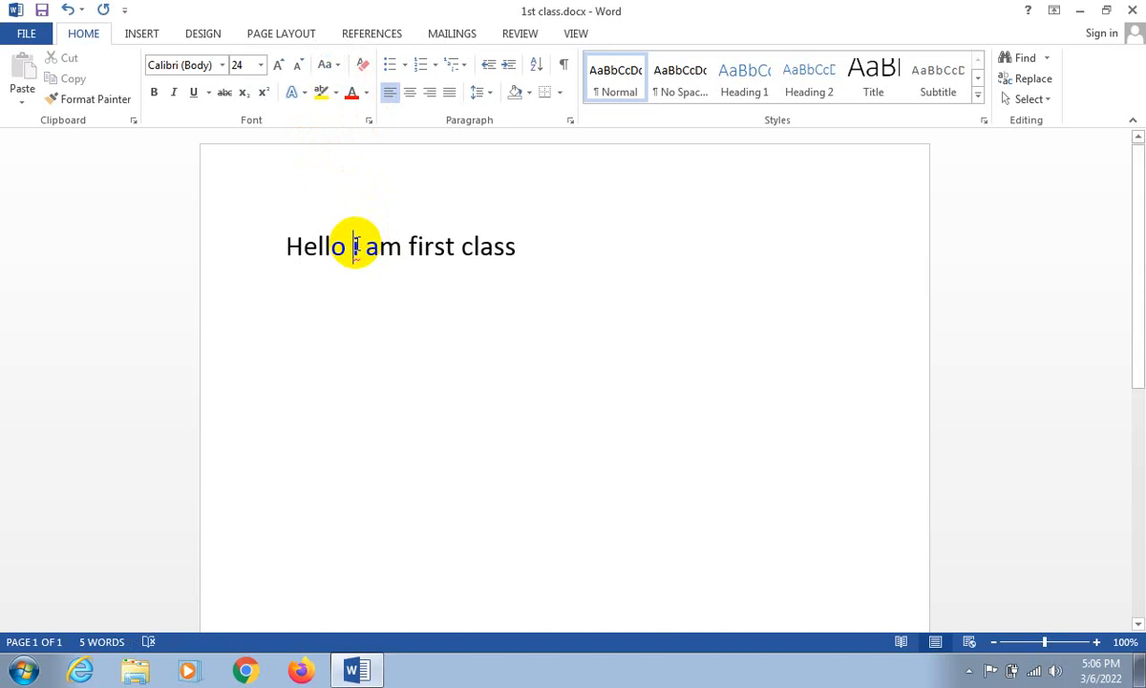
{"action": "key", "text": "Delete"}
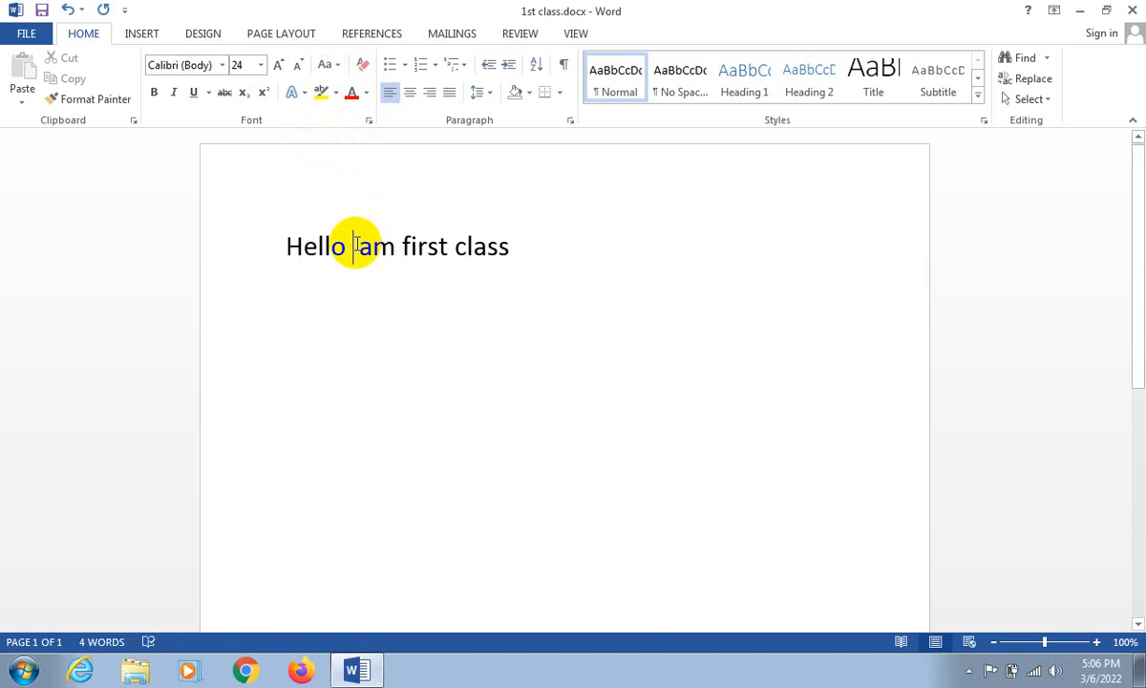
{"action": "type", "text": "i"}
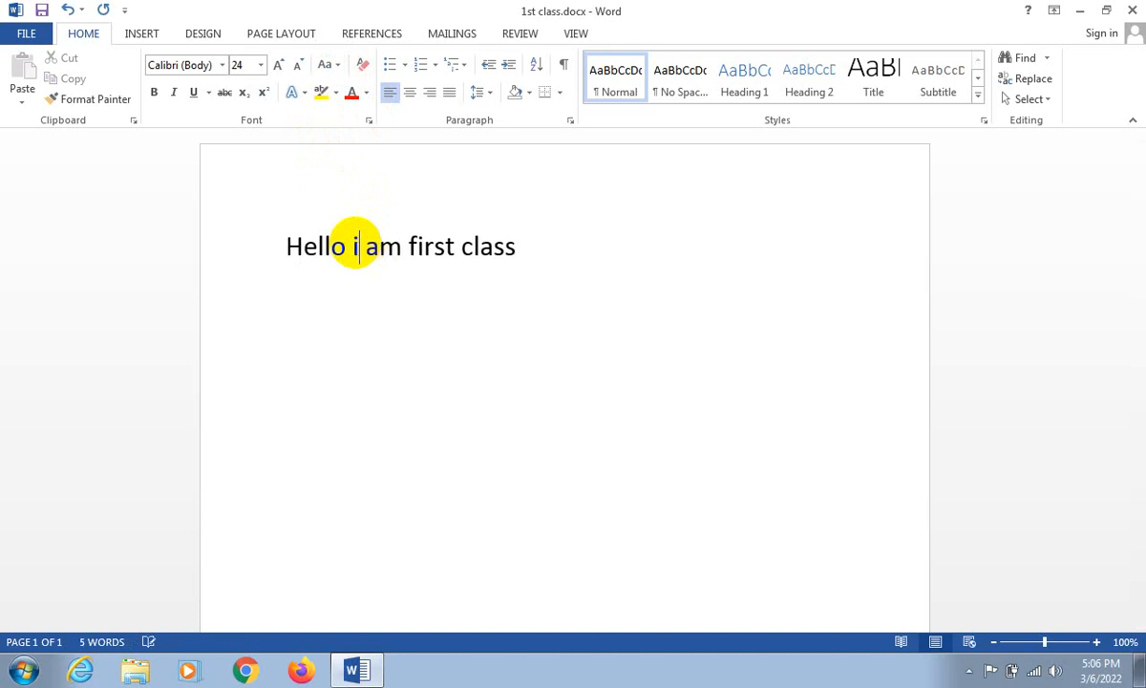
{"action": "left_click", "coordinate": [518, 249]}
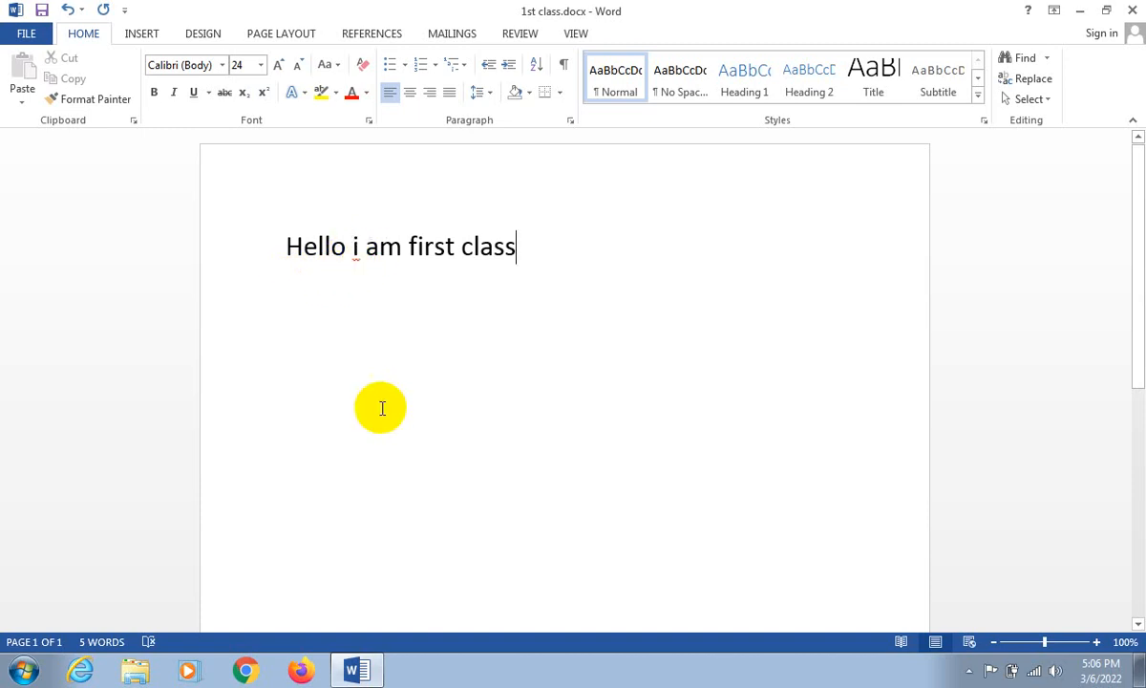
{"action": "left_click", "coordinate": [355, 238]}
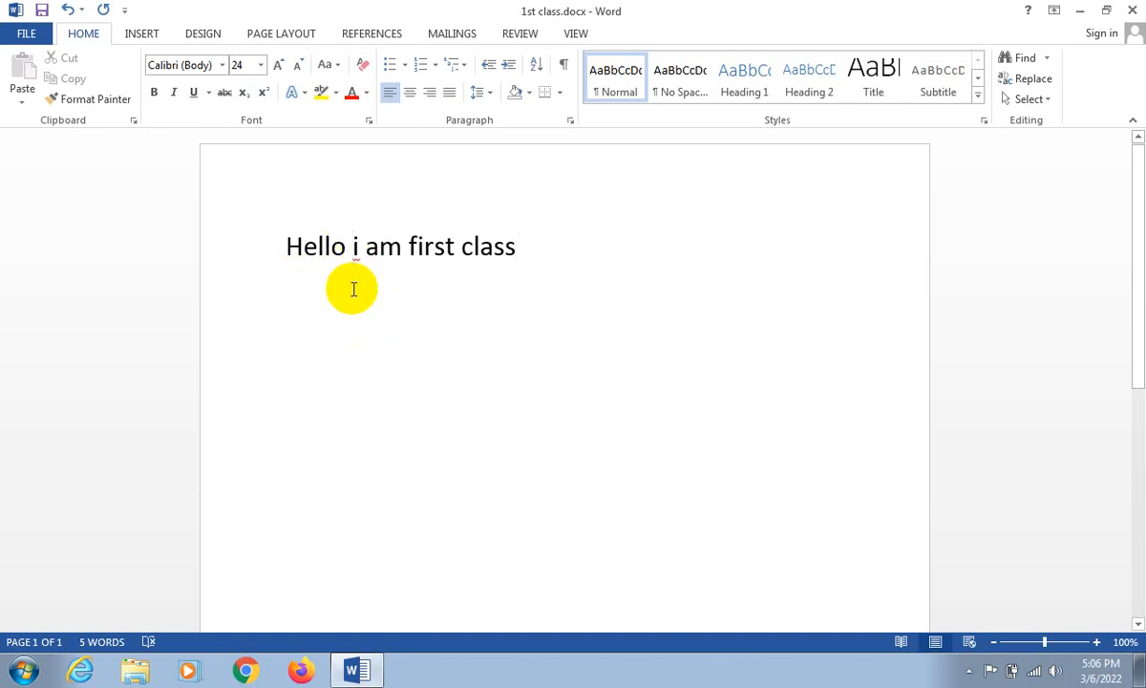
{"action": "key", "text": "BackSpace"}
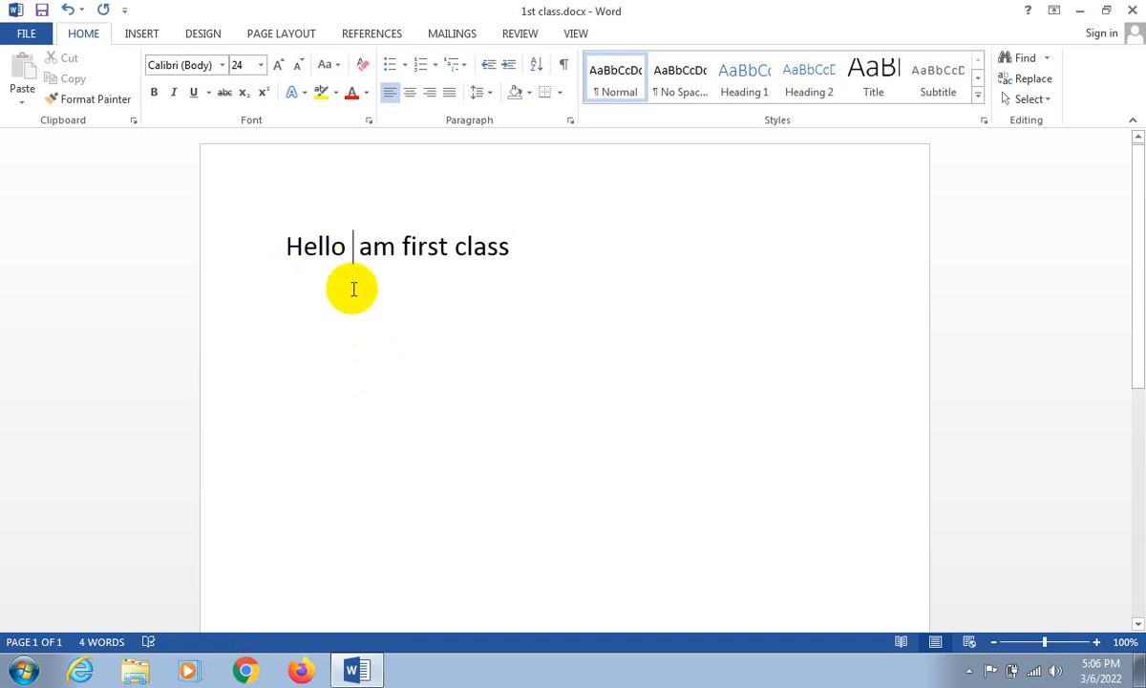
{"action": "type", "text": "I"}
- Append an extra "s" to the word "class" and delete it again
{"action": "left_click", "coordinate": [466, 250]}
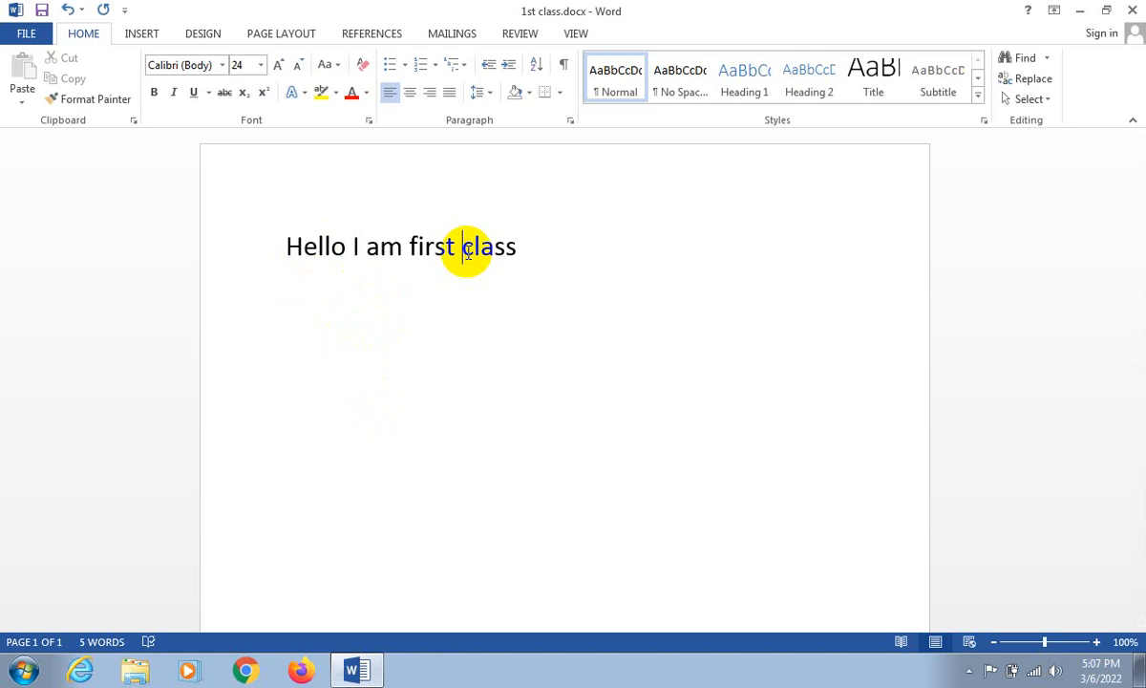
{"action": "left_click", "coordinate": [517, 250]}
{"action": "type", "text": "s"}
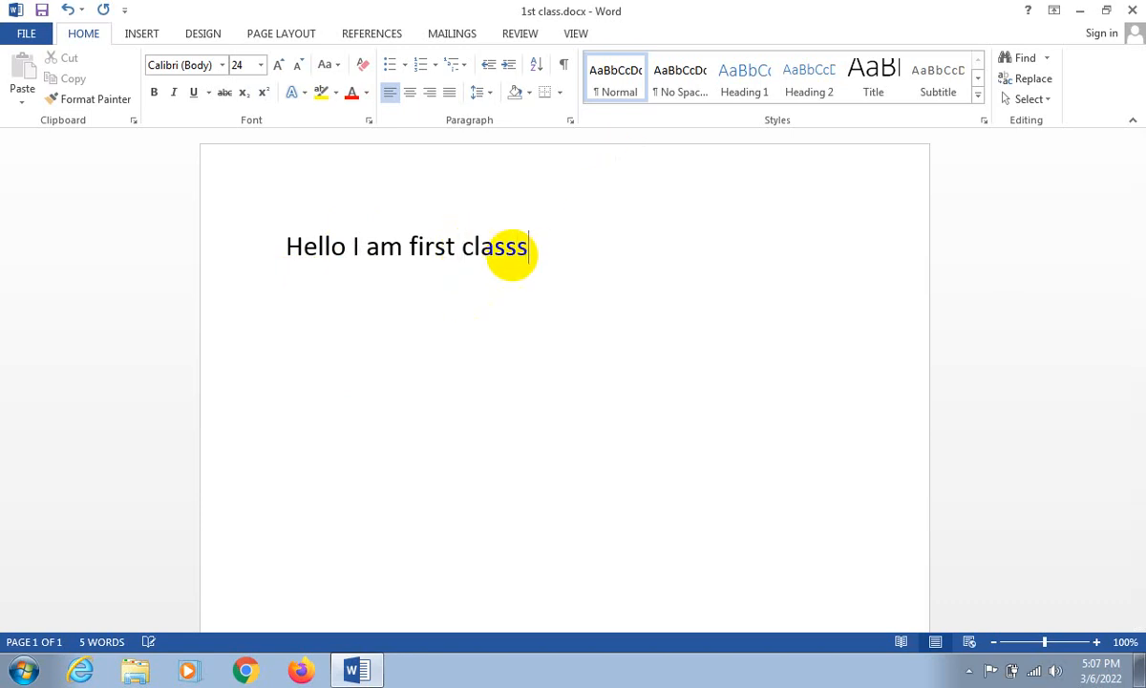
{"action": "left_click", "coordinate": [466, 248]}
{"action": "left_click", "coordinate": [540, 242]}
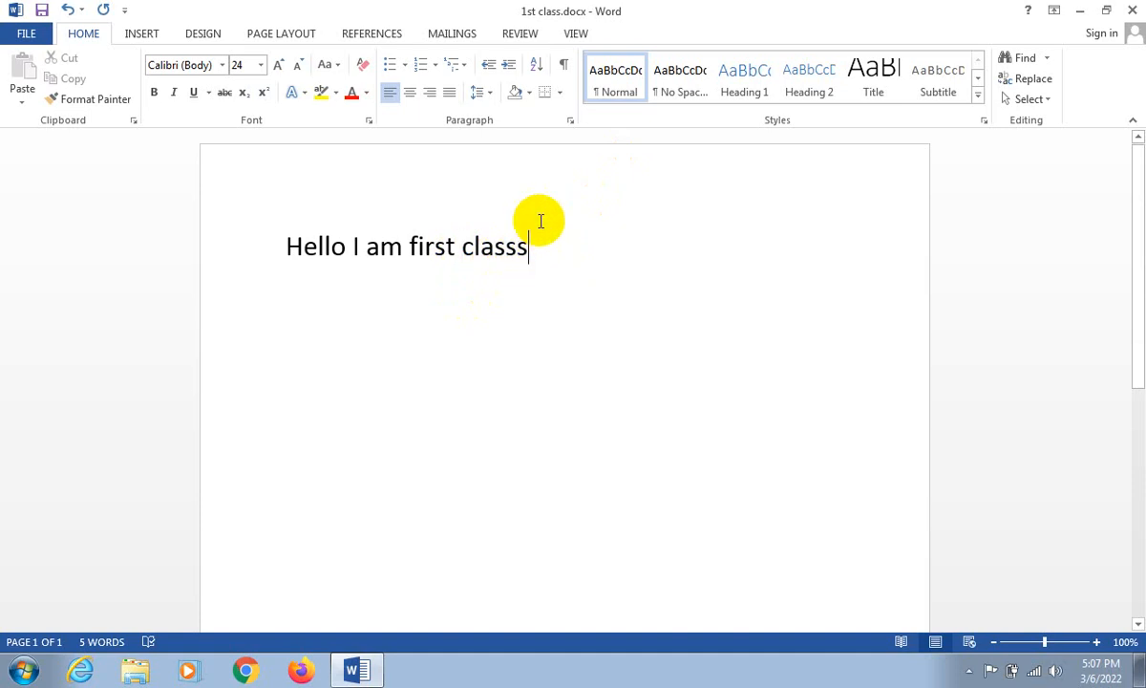
{"action": "key", "text": "BackSpace"}
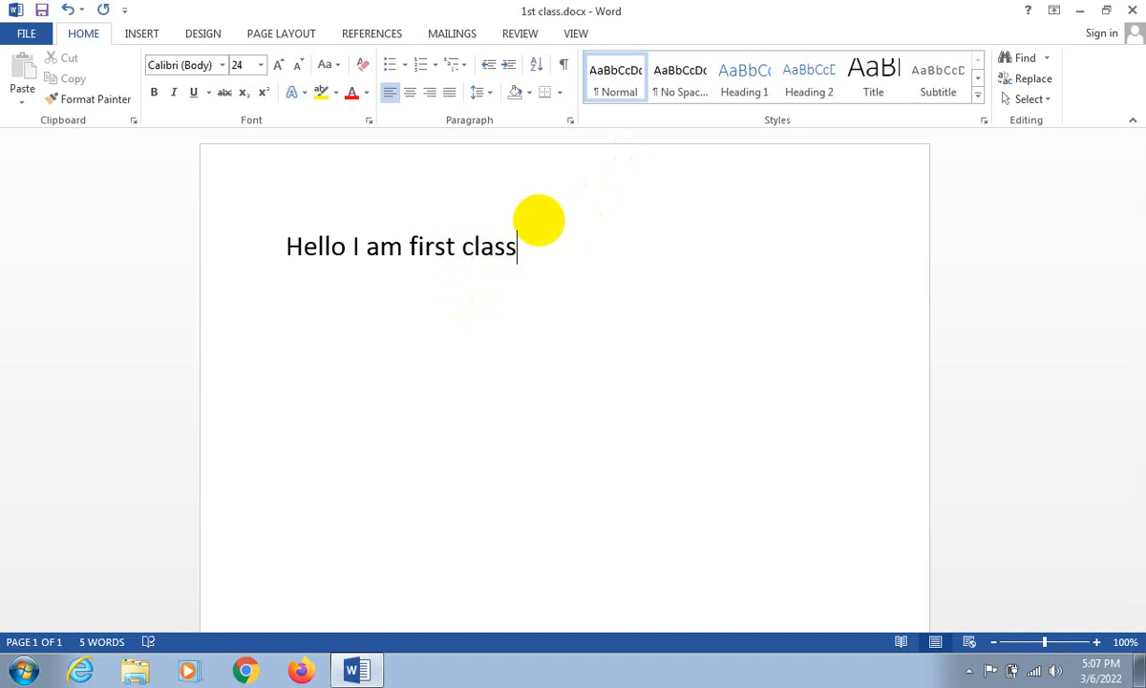
- Add "mjg" after "class" at the end of the line and delete those letters again
{"action": "type", "text": "mjg"}
{"action": "left_click", "coordinate": [464, 244]}
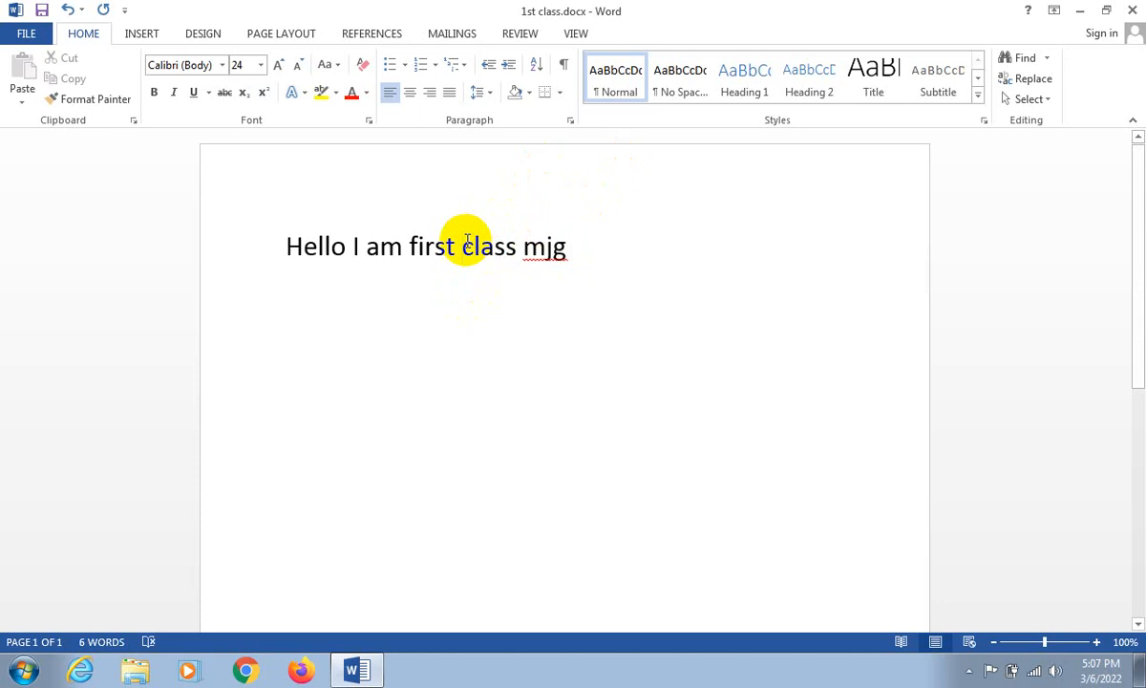
{"action": "left_click", "coordinate": [574, 253]}
{"action": "key", "text": "BackSpace"}
{"action": "key", "text": "BackSpace"}
{"action": "key", "text": "BackSpace"}
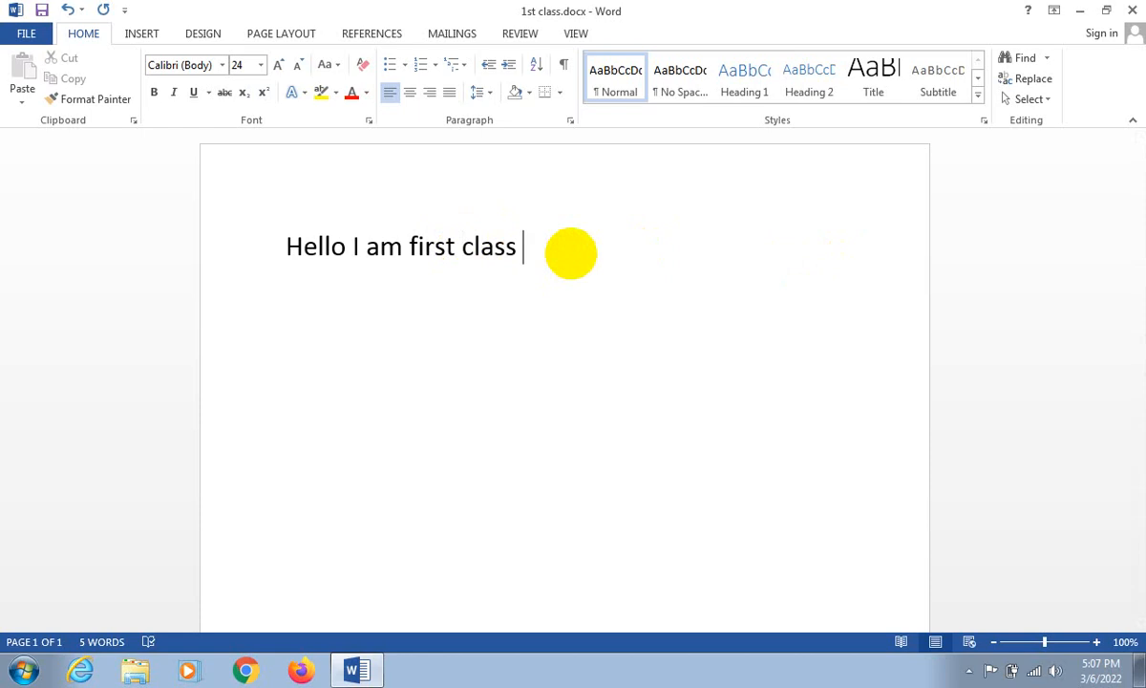
- Extend the end of the line with the word "Skill" followed by a person's first name
{"action": "type", "text": "Skill"}
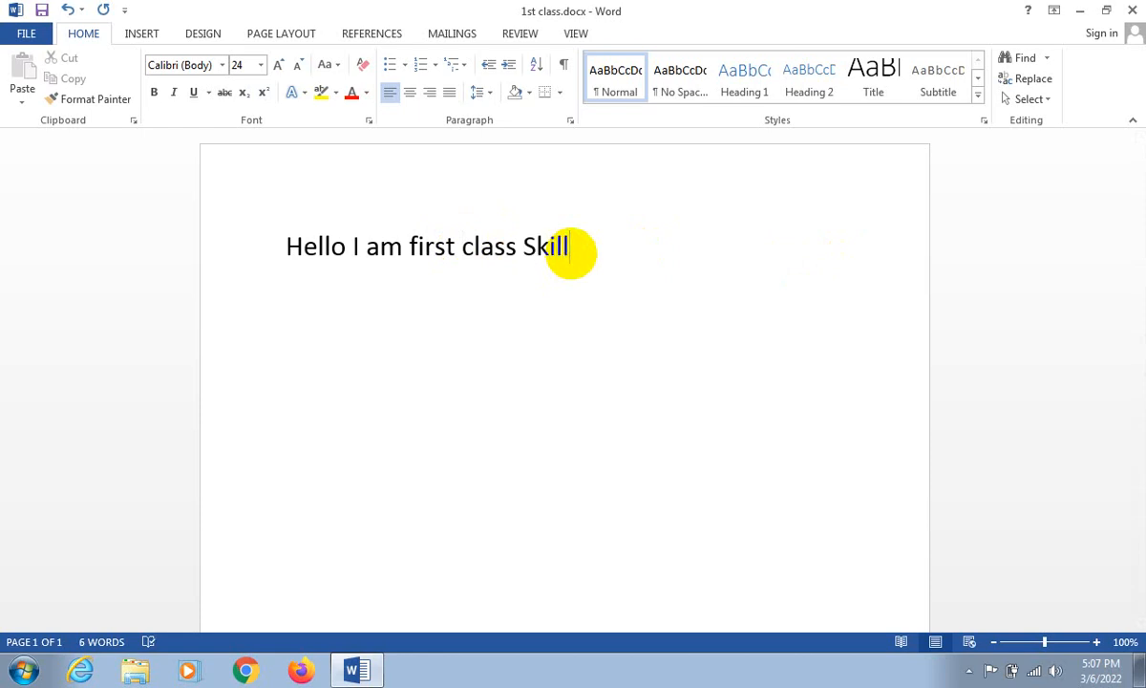
{"action": "left_click", "coordinate": [497, 246]}
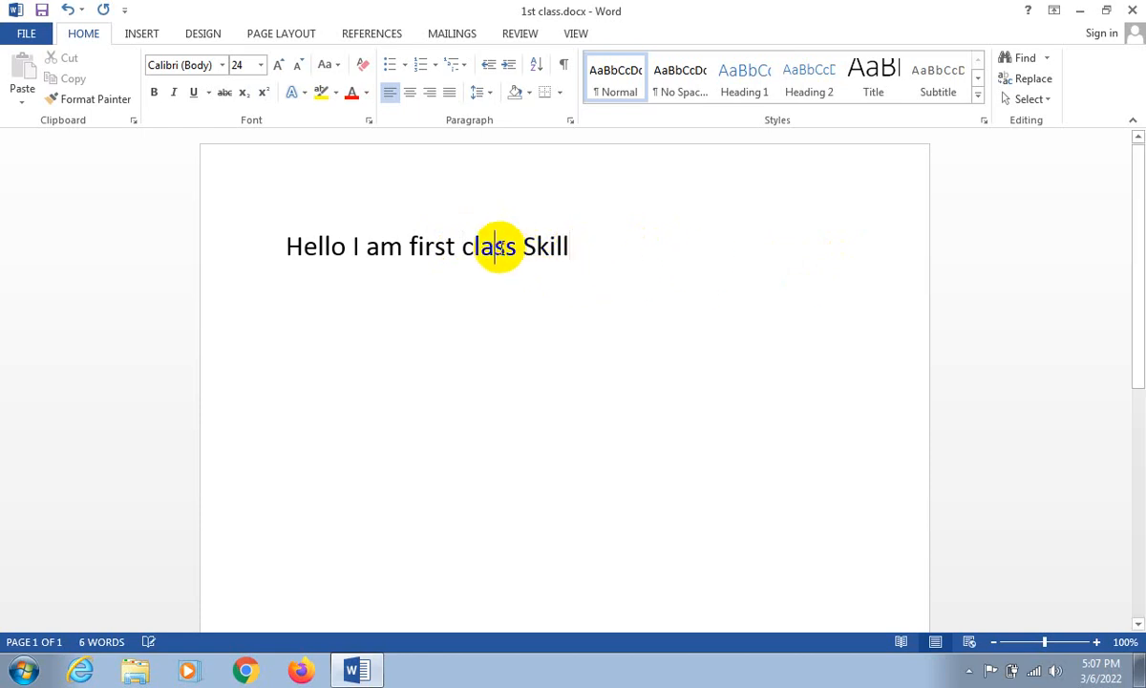
{"action": "left_click", "coordinate": [602, 242]}
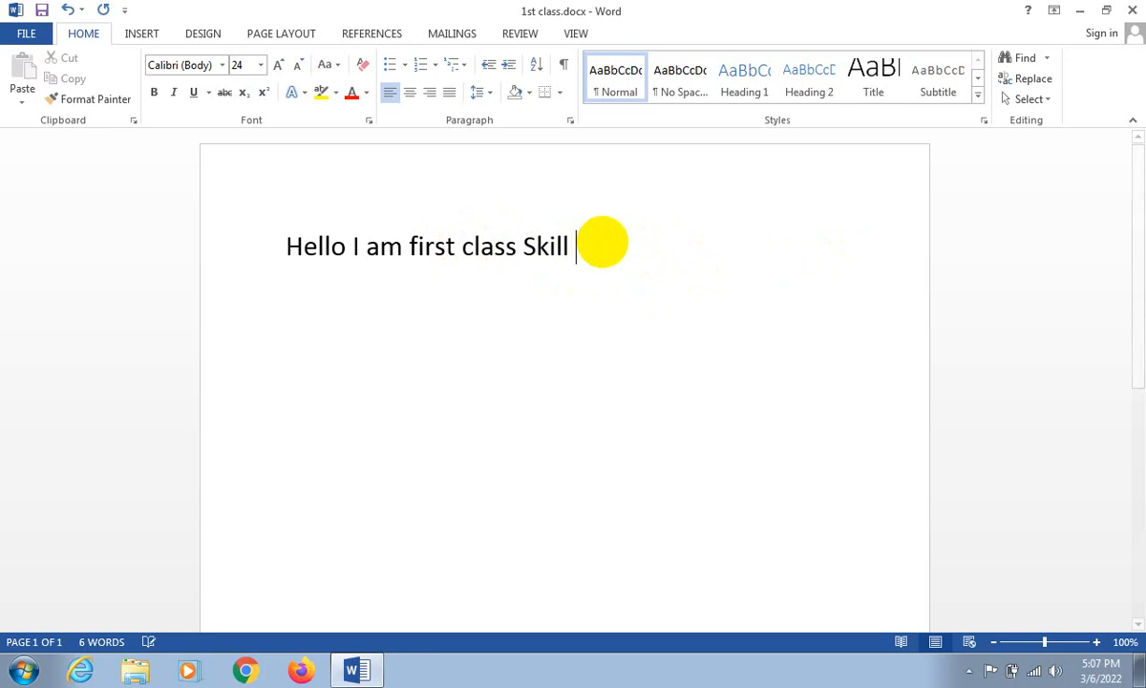
{"action": "type", "text": "himel"}
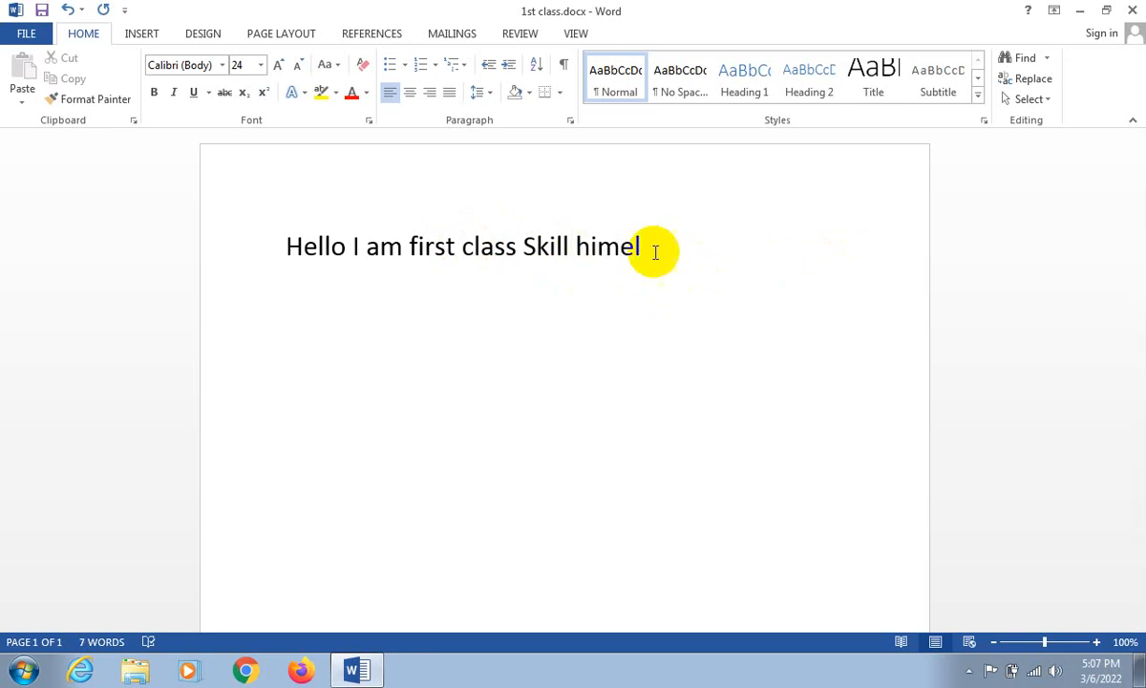
{"action": "left_click", "coordinate": [421, 234]}
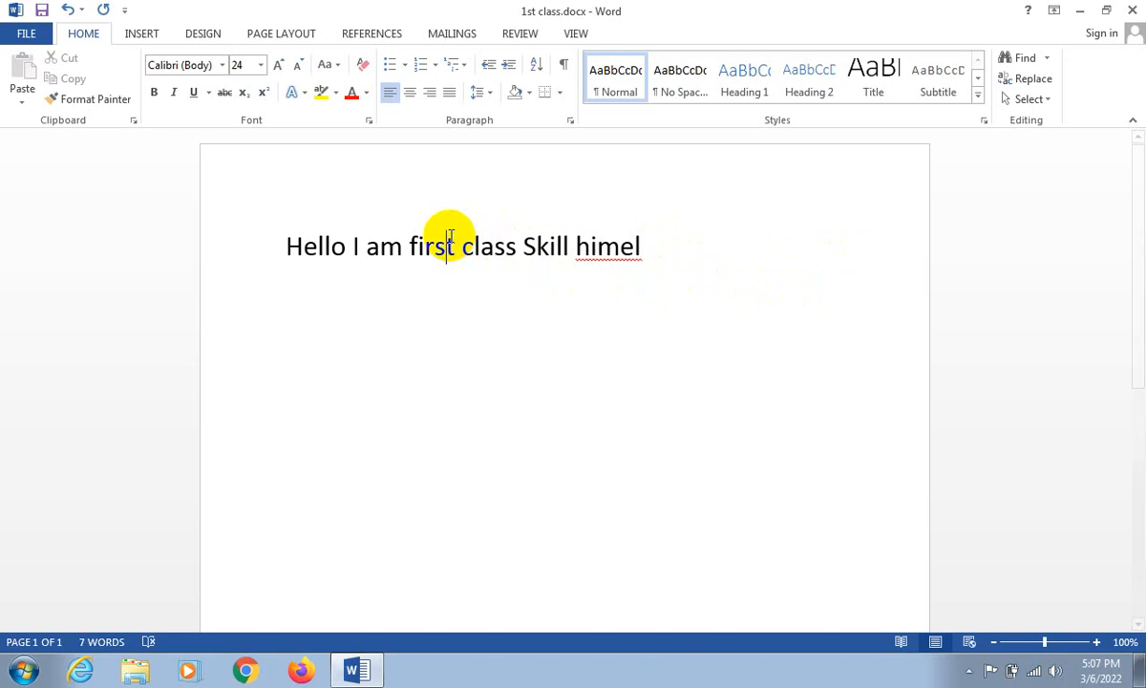
- Respell the person's first name at the end of the line, replacing its first vowel with "e" and its last vowel with "a"
{"action": "left_click", "coordinate": [448, 244]}
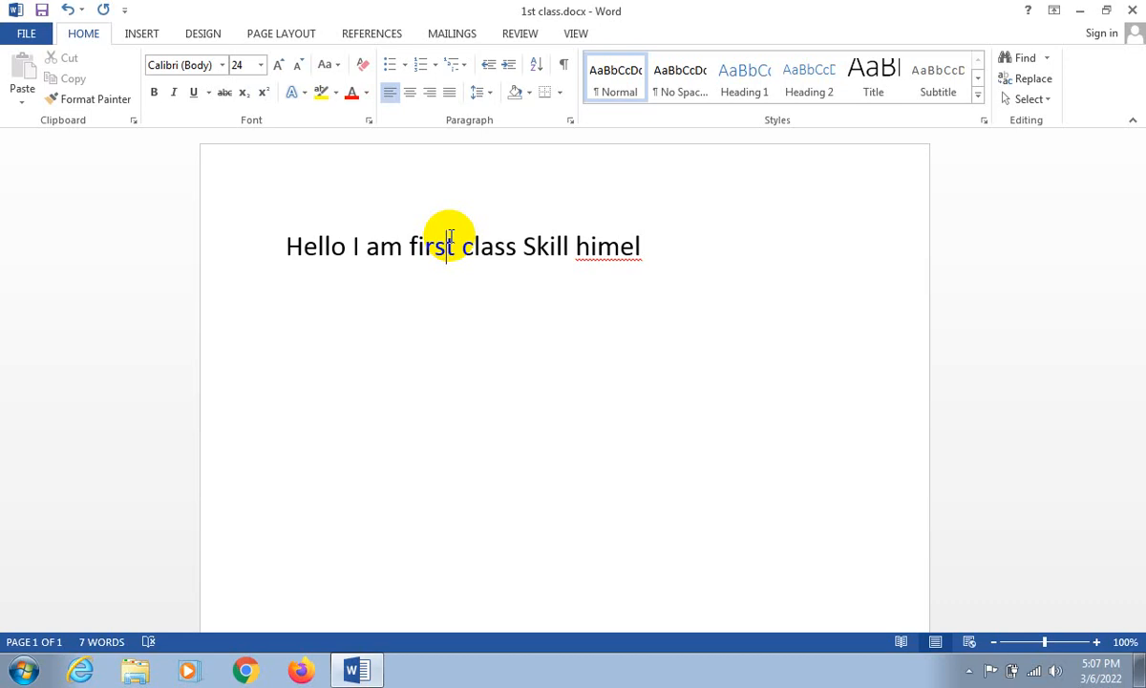
{"action": "left_click", "coordinate": [598, 246]}
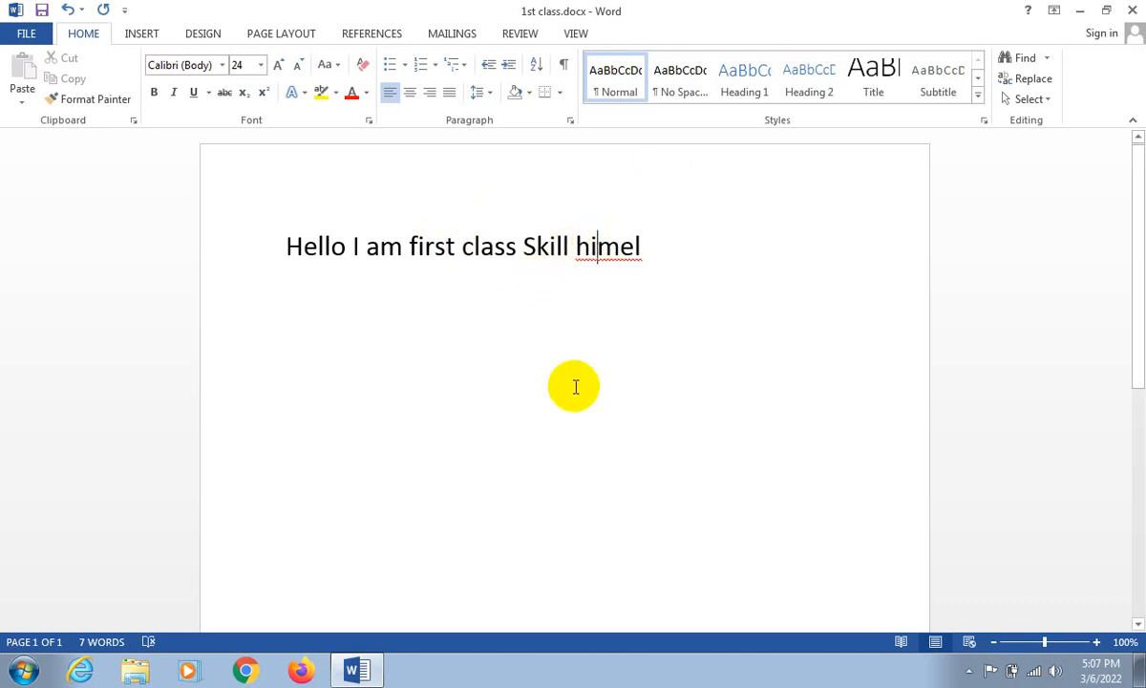
{"action": "key", "text": "BackSpace"}
{"action": "type", "text": "e"}
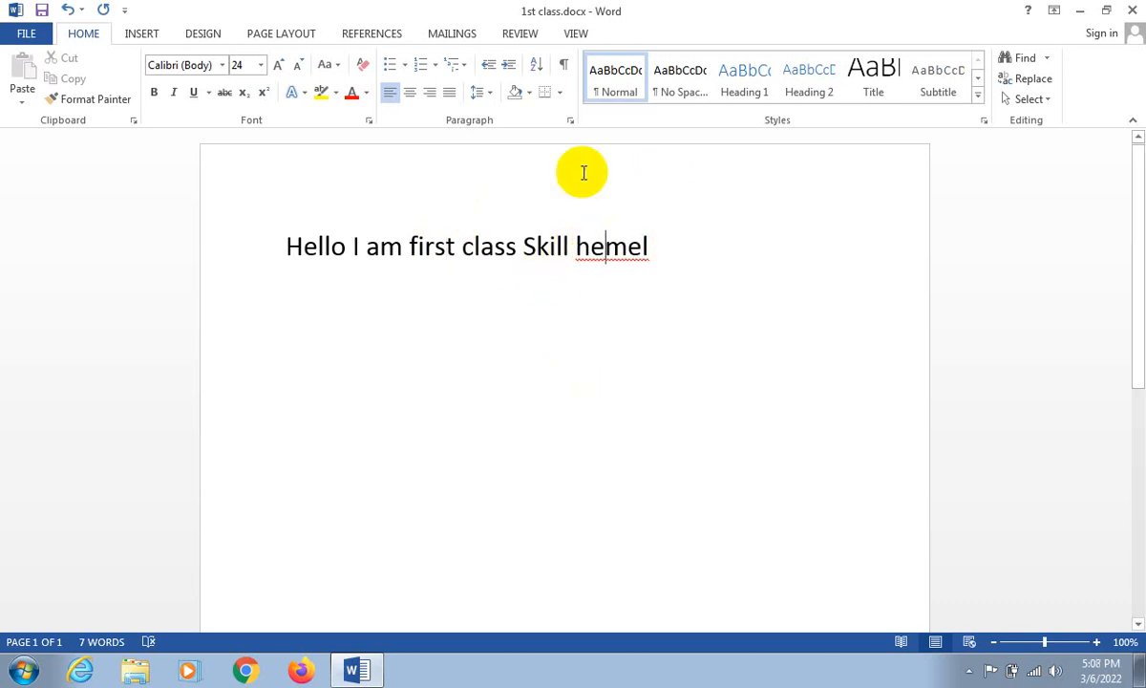
{"action": "left_click", "coordinate": [523, 241]}
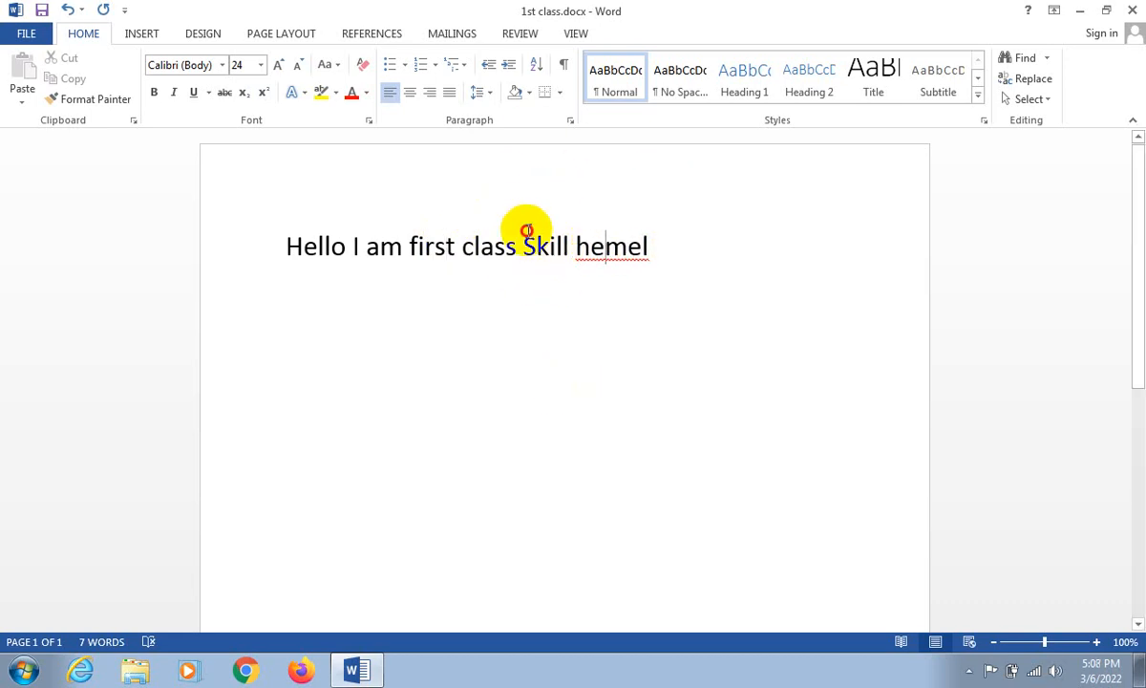
{"action": "left_click", "coordinate": [633, 245]}
{"action": "key", "text": "BackSpace"}
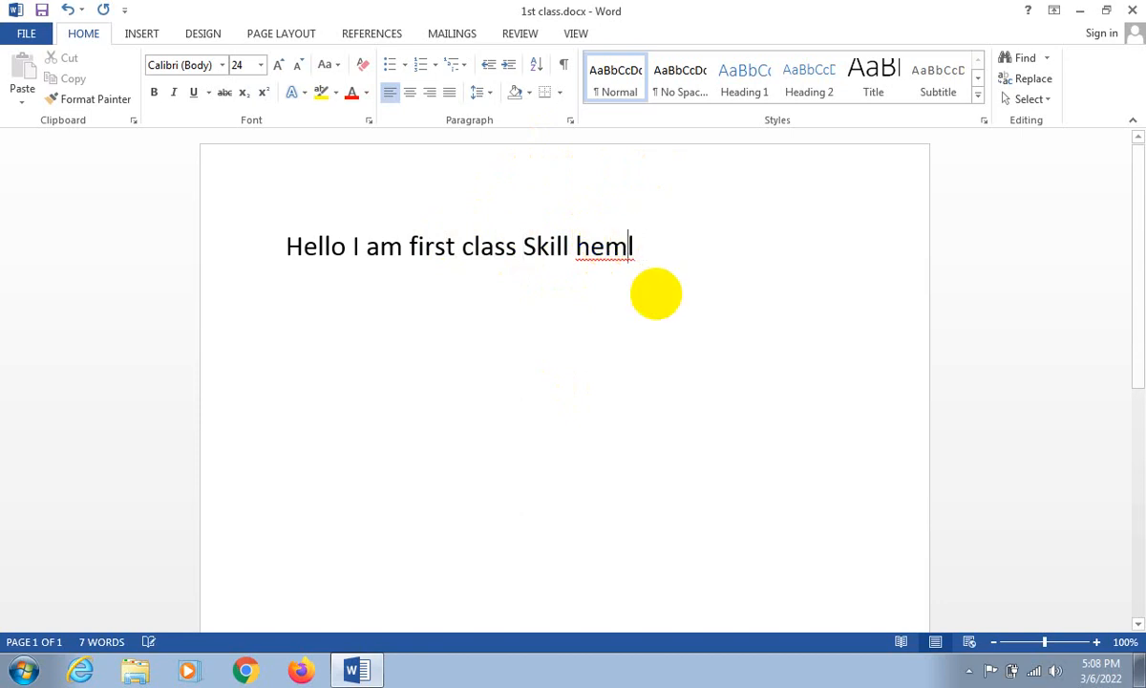
{"action": "type", "text": "a"}
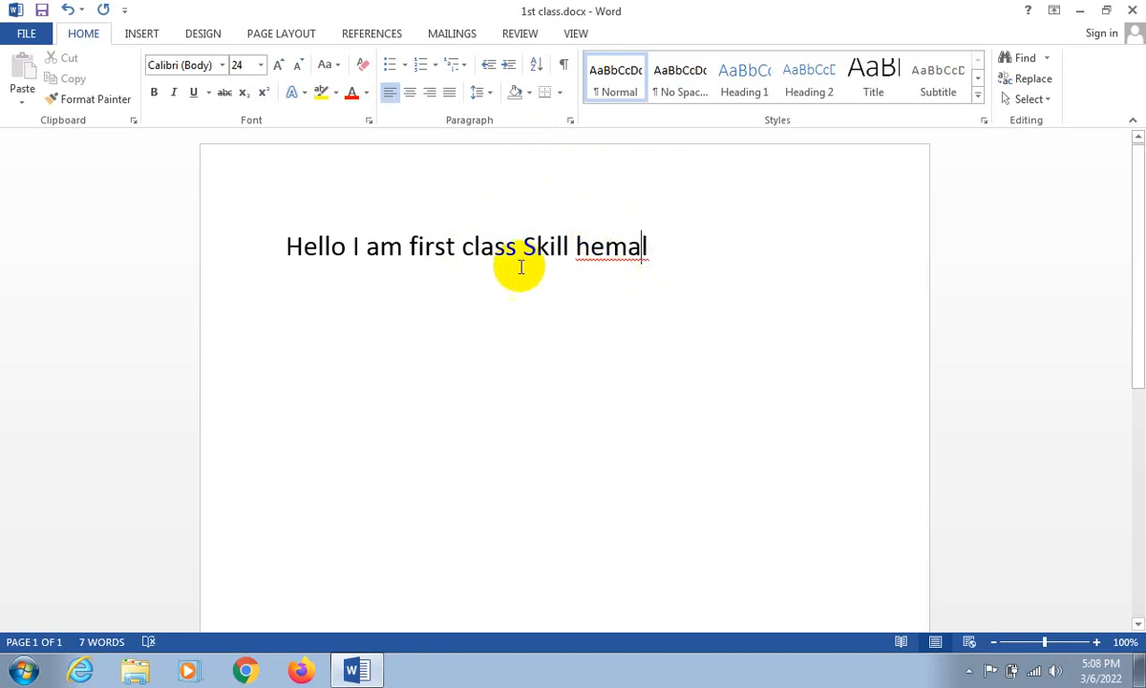
- Delete the person's first name and the space before it from the end of the line
{"action": "left_click", "coordinate": [519, 264]}
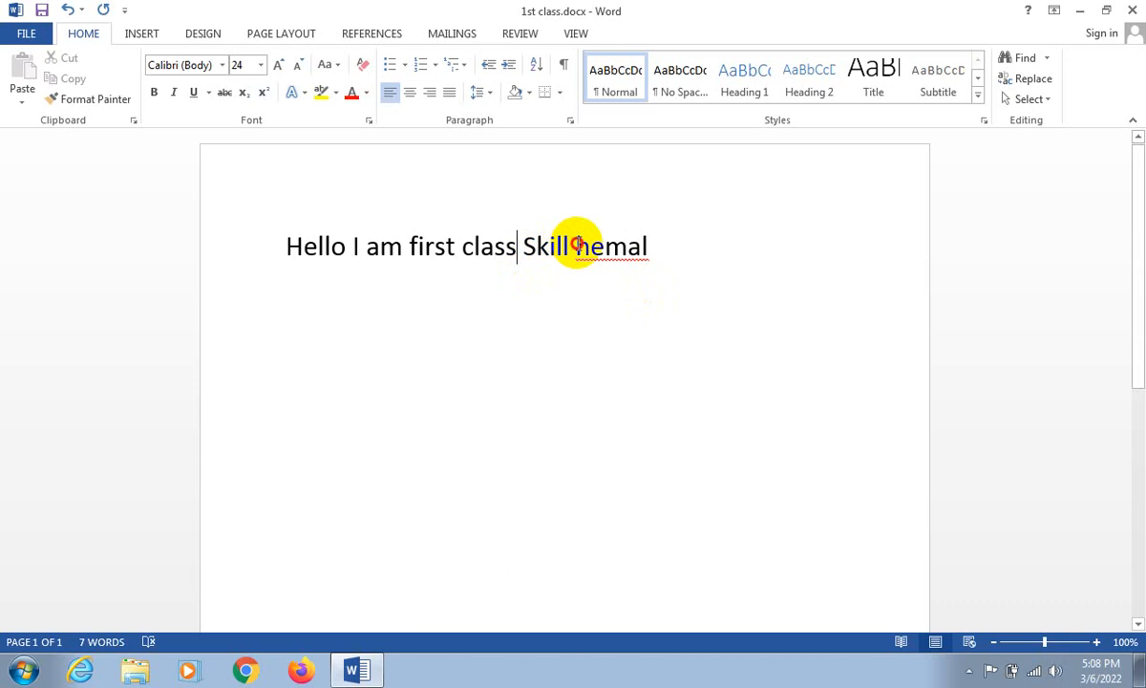
{"action": "left_click_drag", "start_coordinate": [573, 250], "coordinate": [672, 255]}
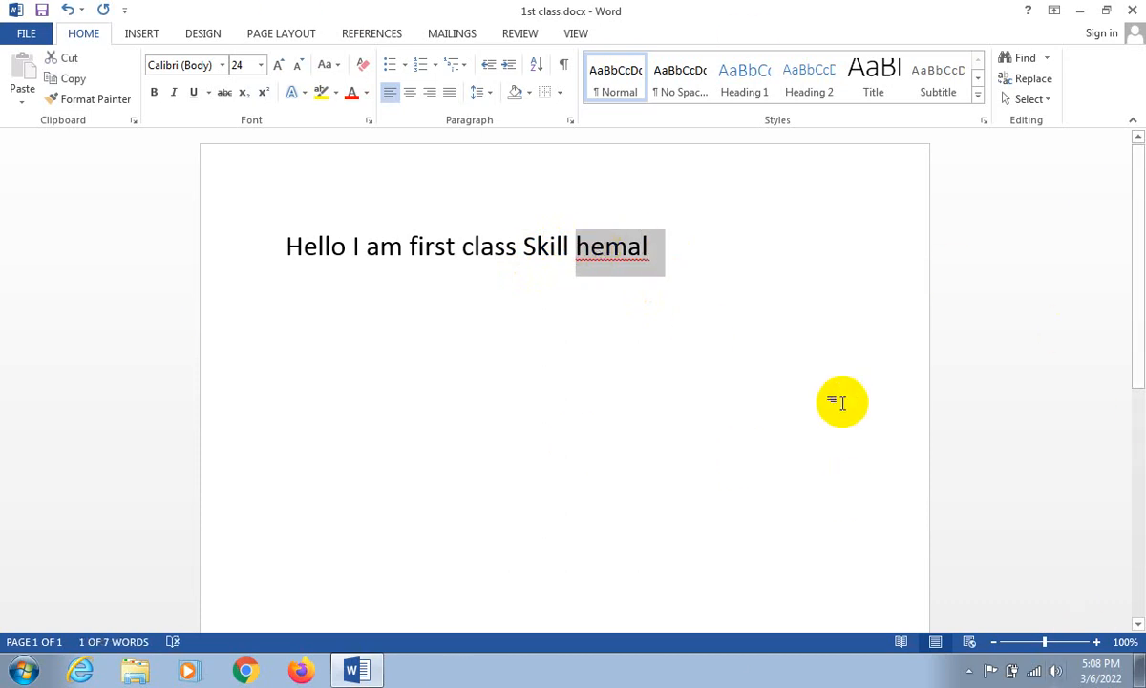
{"action": "key", "text": "BackSpace"}
{"action": "key", "text": "BackSpace"}
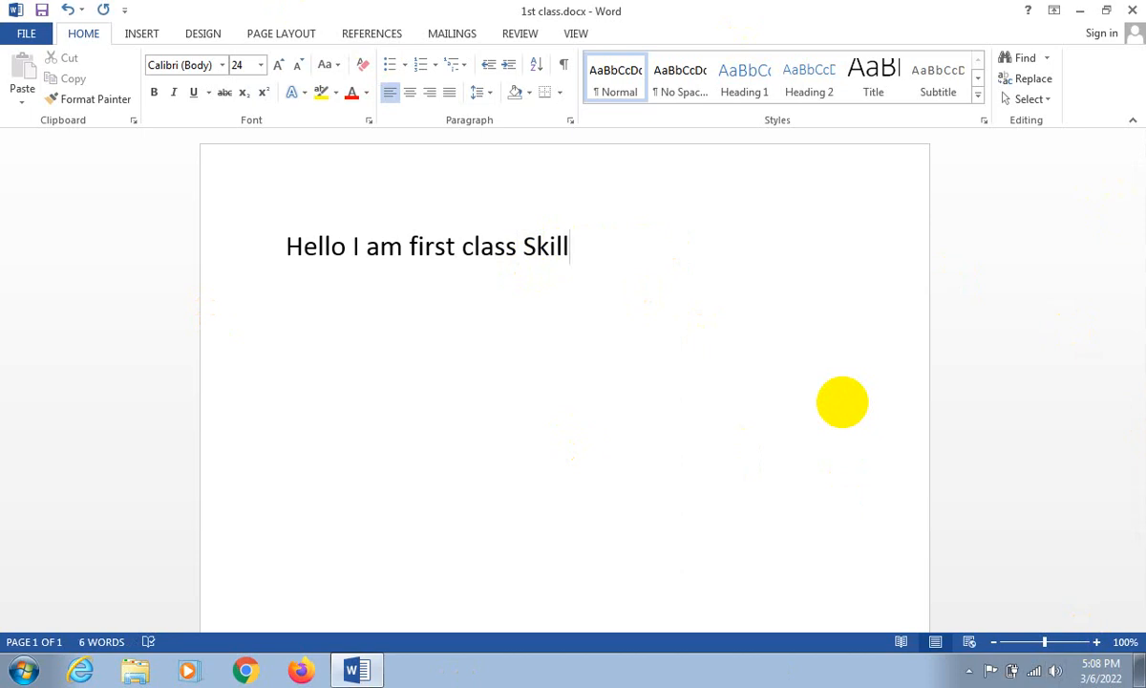
- Remove the word "Skill" so that the line ends with "class"
{"action": "double_click", "coordinate": [435, 247]}
{"action": "left_click_drag", "start_coordinate": [481, 246], "coordinate": [669, 239]}
{"action": "left_click", "coordinate": [531, 249]}
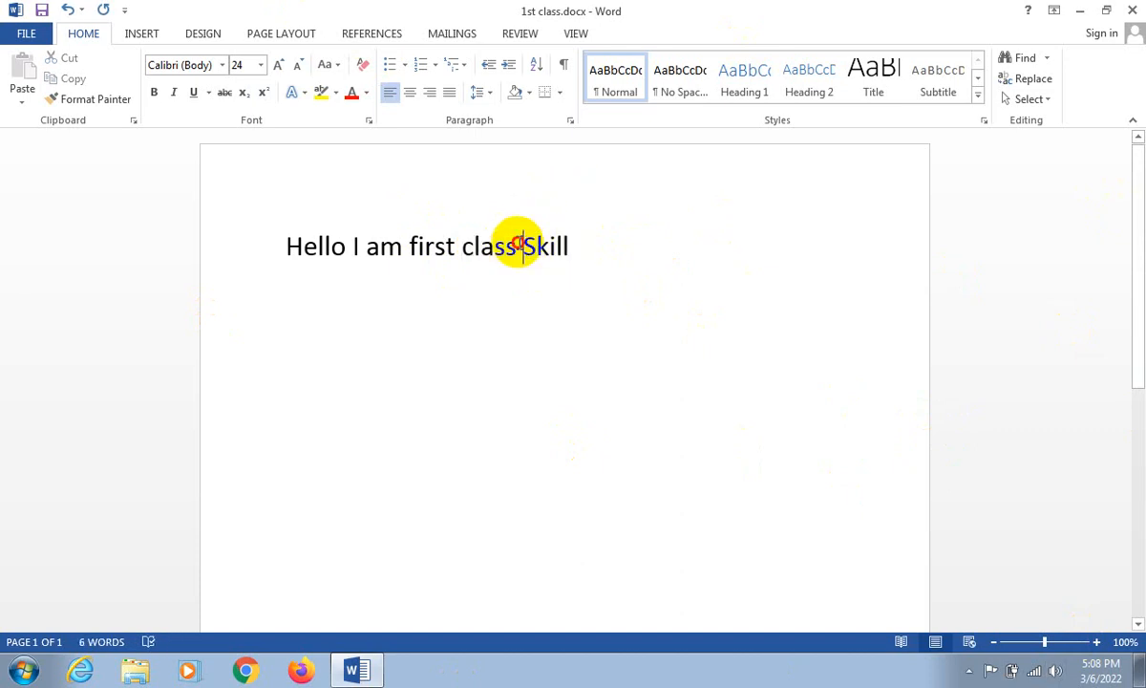
{"action": "left_click_drag", "start_coordinate": [517, 243], "coordinate": [598, 235]}
{"action": "left_click", "coordinate": [597, 236]}
{"action": "key", "text": "BackSpace"}
{"action": "key", "text": "BackSpace"}
{"action": "key", "text": "BackSpace"}
{"action": "key", "text": "BackSpace"}
{"action": "key", "text": "BackSpace"}
{"action": "key", "text": "BackSpace"}
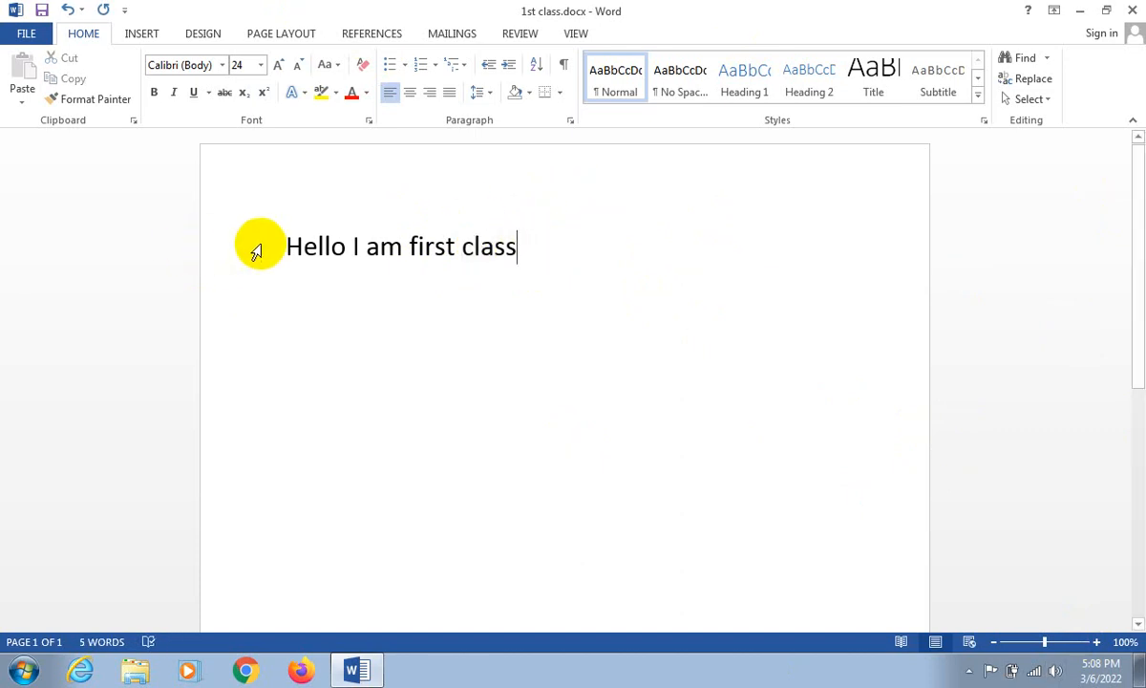
- Clear all formatting from the whole line, delete its text, and undo both changes
{"action": "left_click_drag", "start_coordinate": [288, 246], "coordinate": [662, 270]}
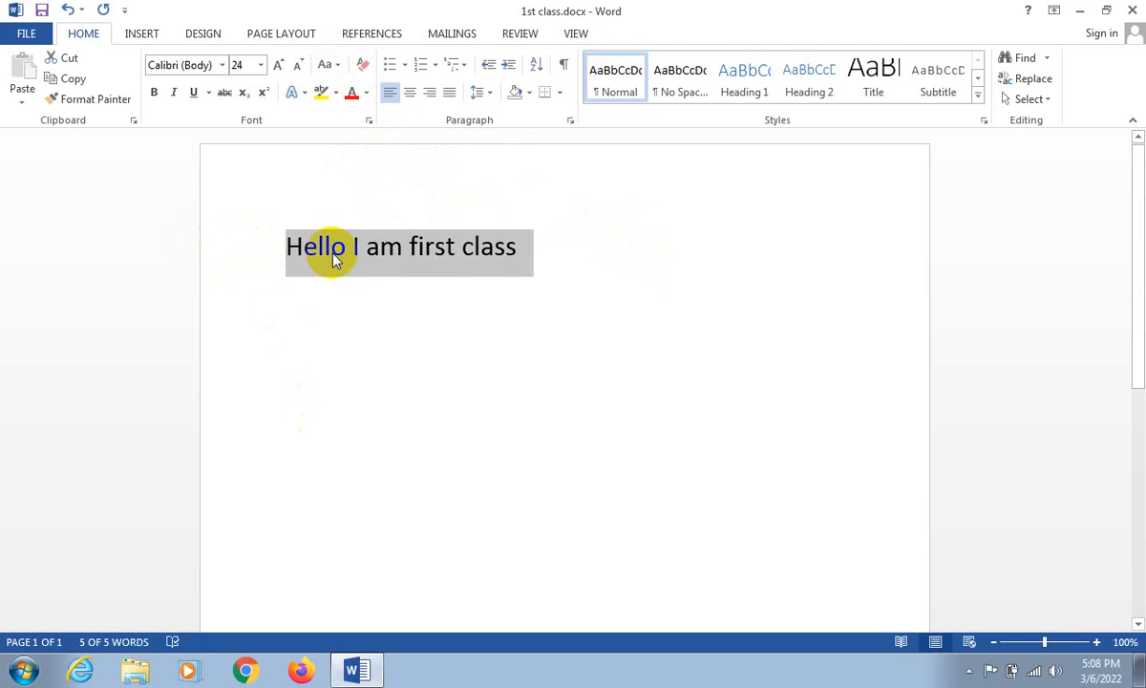
{"action": "left_click", "coordinate": [361, 69]}
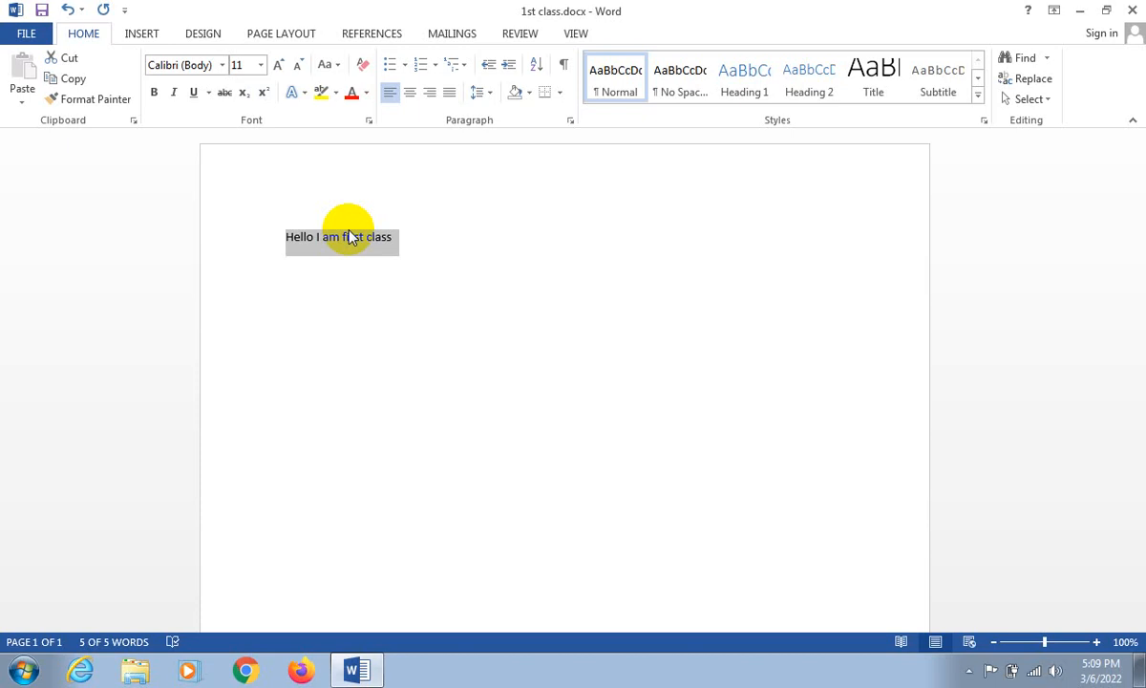
{"action": "key", "text": "Delete"}
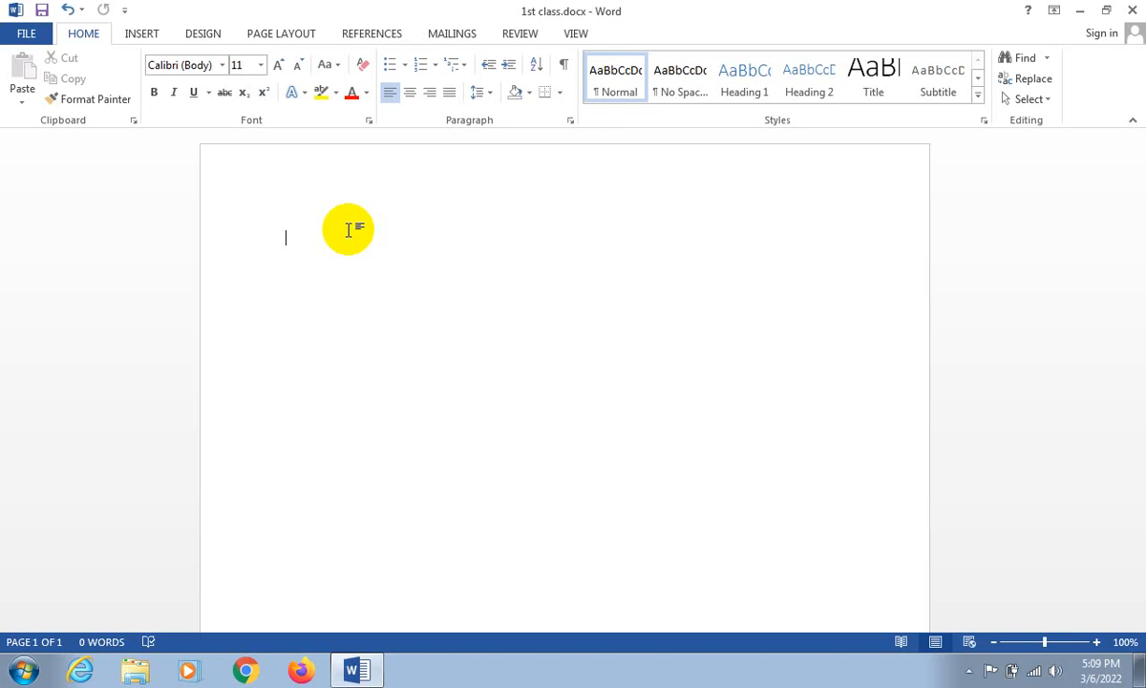
{"action": "key", "text": "ctrl+z"}
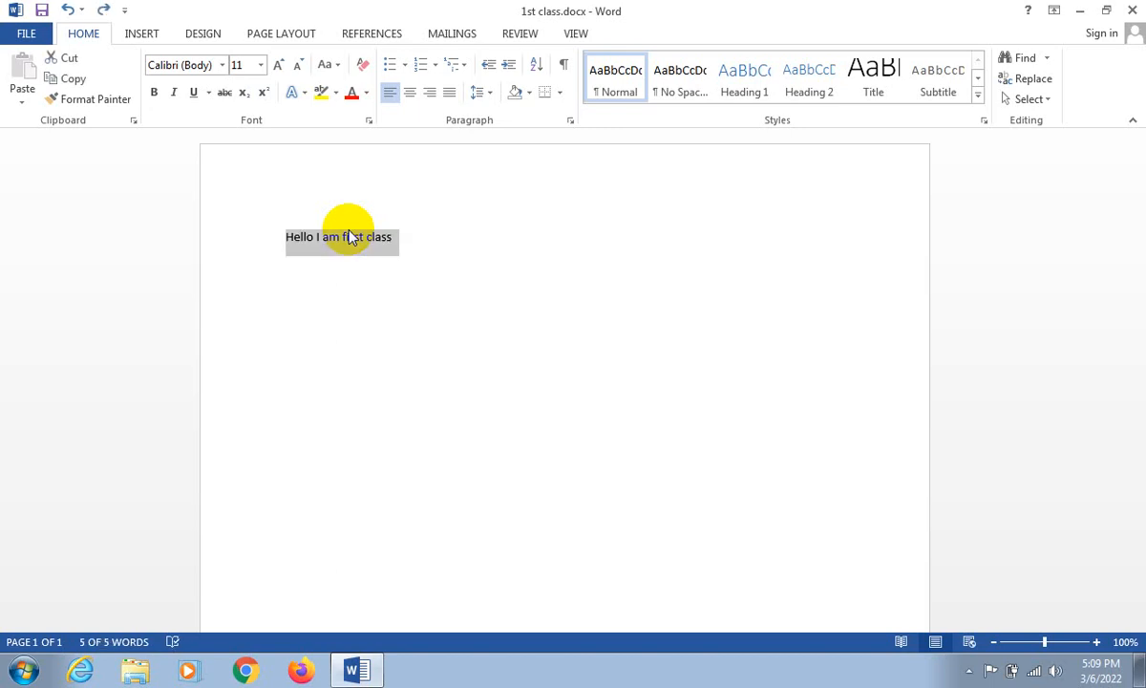
{"action": "key", "text": "ctrl+z"}
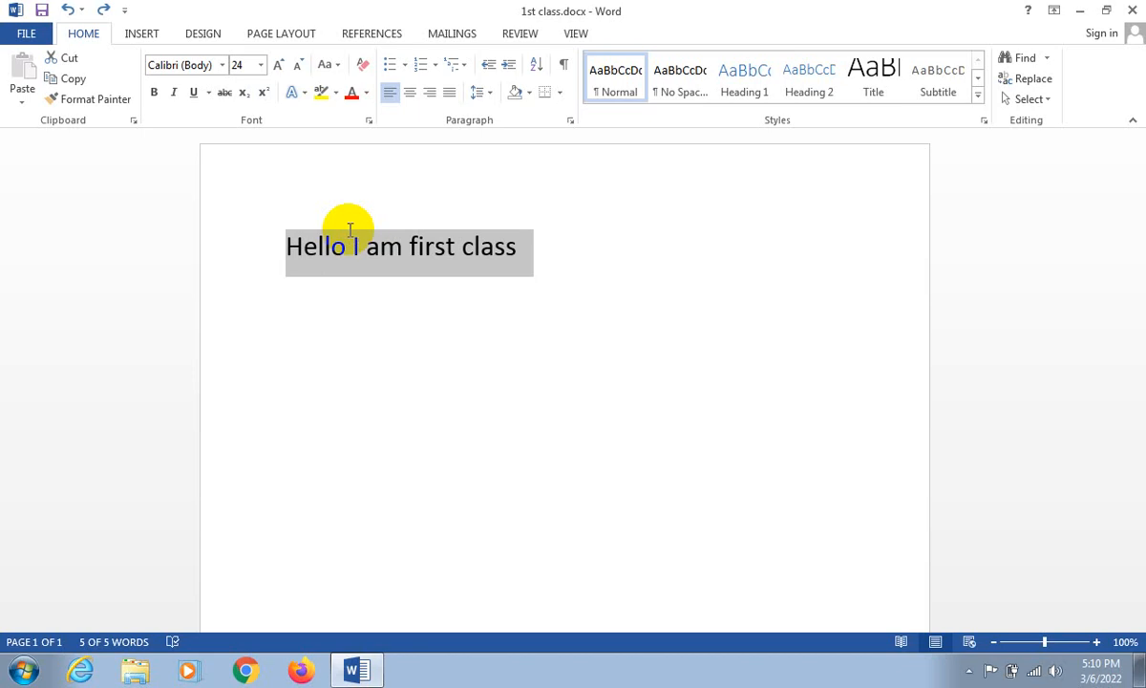
- Append the word "Skill" to the end of the line and delete it again
{"action": "key", "text": "End"}
{"action": "type", "text": "Skill"}
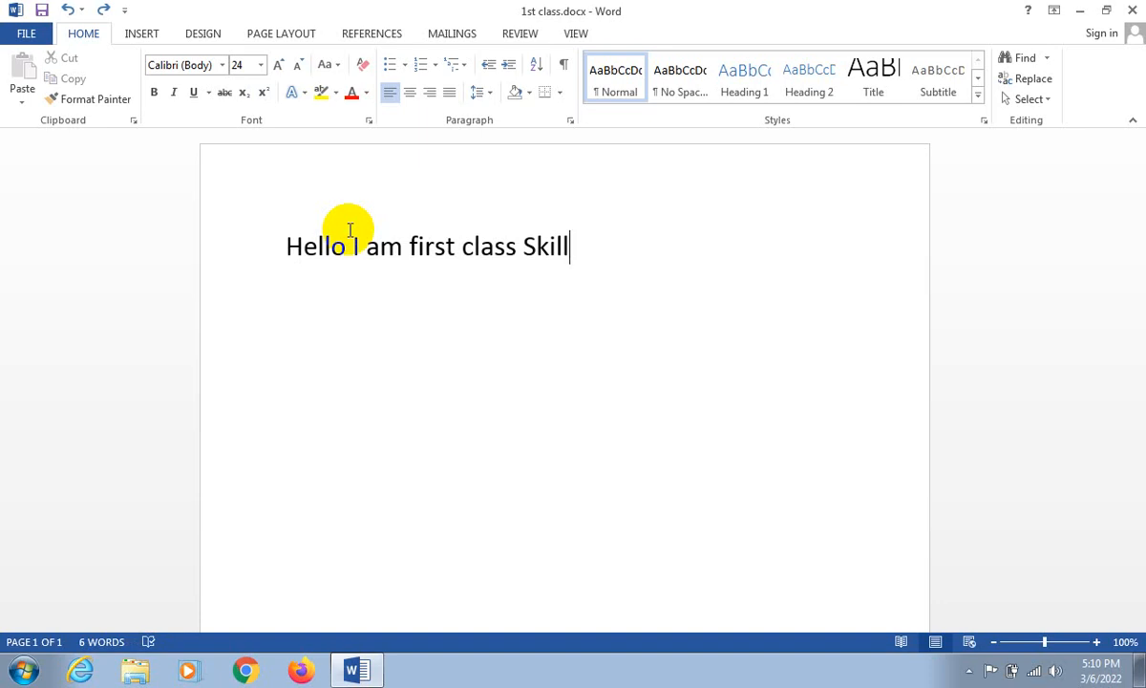
{"action": "key", "text": "ctrl+BackSpace"}
{"action": "key", "text": "BackSpace"}
- Switch the line between cleared and original formatting with repeated undo and redo, ending at font size 24
{"action": "key", "text": "ctrl+z"}
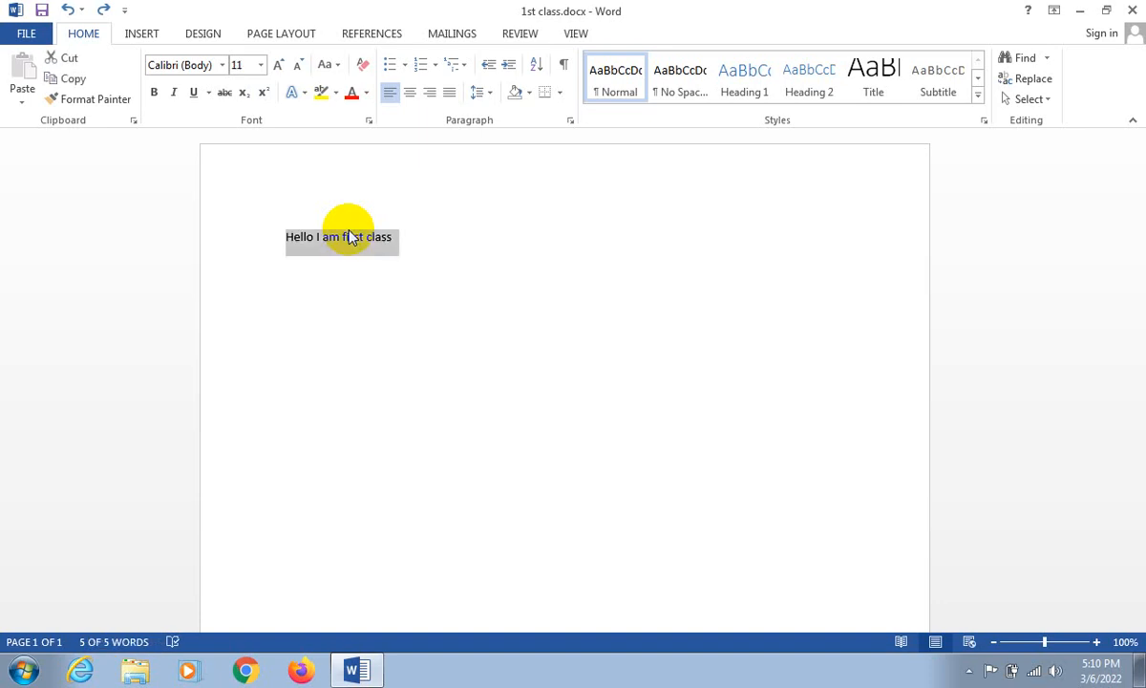
{"action": "key", "text": "ctrl+y"}
{"action": "key", "text": "ctrl+z"}
{"action": "key", "text": "ctrl+y"}
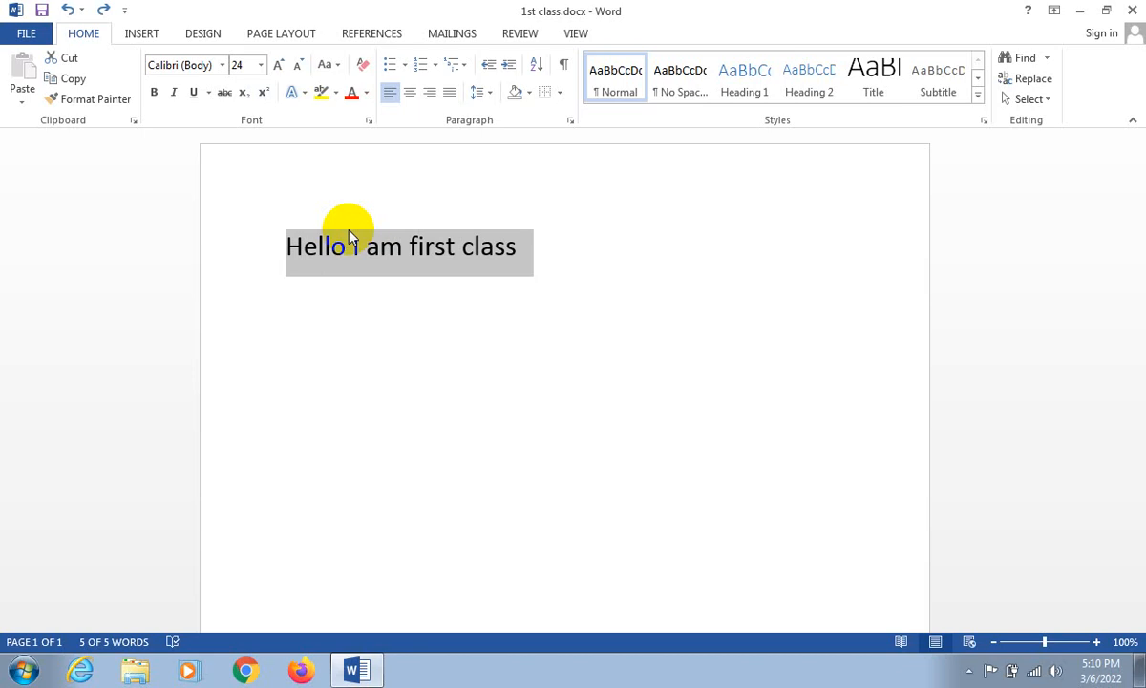
- Clear all formatting with the cursor at the end of the line, and undo the change
{"action": "left_click", "coordinate": [509, 256]}
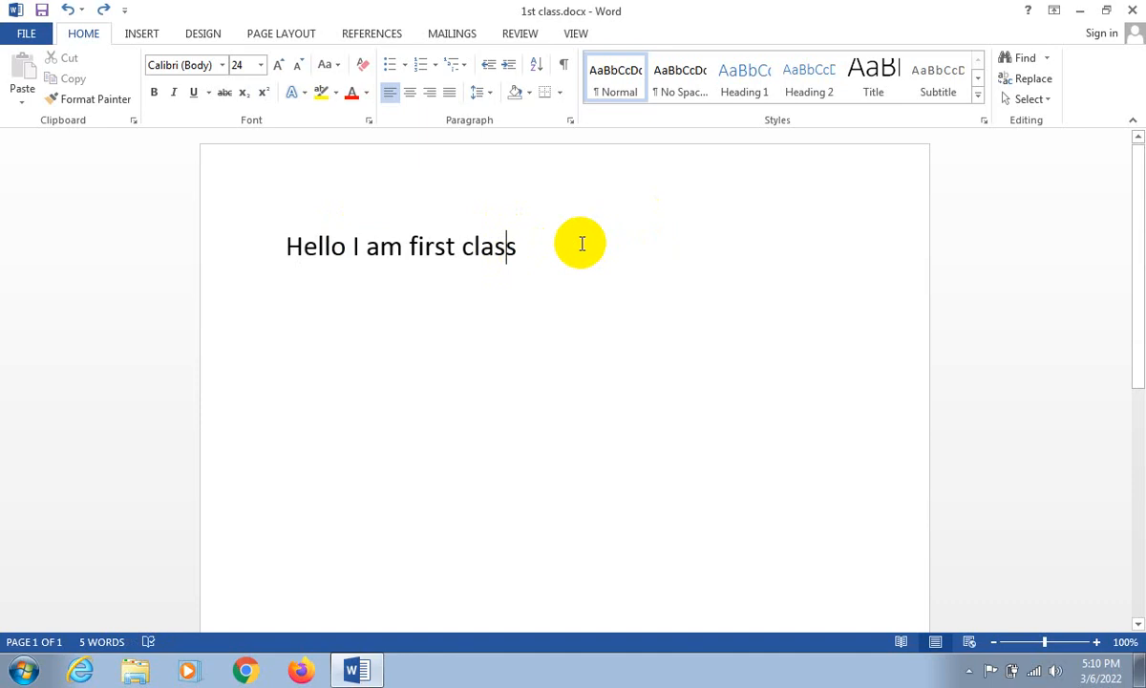
{"action": "left_click", "coordinate": [536, 232]}
{"action": "left_click_drag", "start_coordinate": [536, 232], "coordinate": [286, 229]}
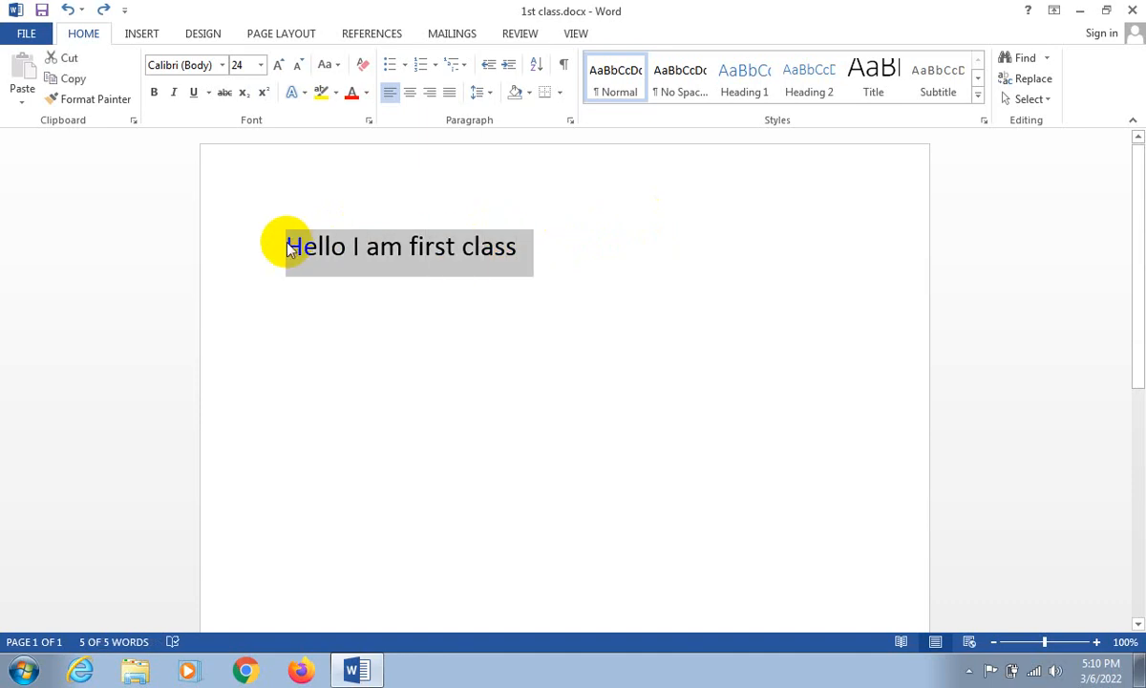
{"action": "left_click", "coordinate": [320, 247]}
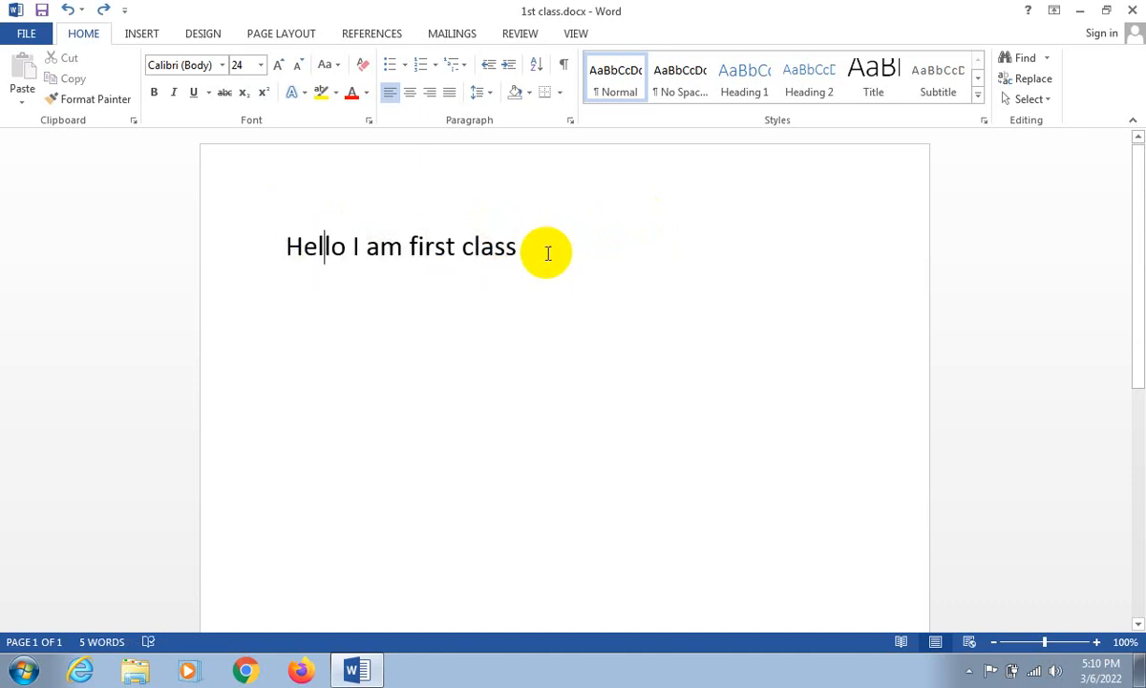
{"action": "left_click", "coordinate": [535, 249]}
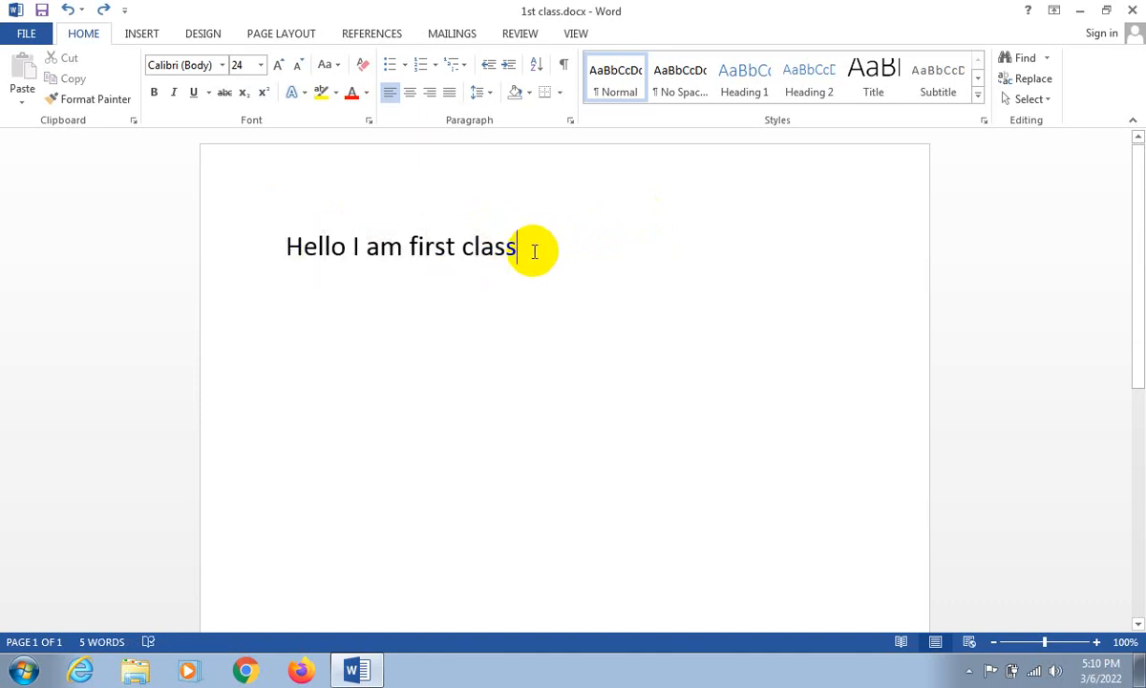
{"action": "left_click", "coordinate": [361, 65]}
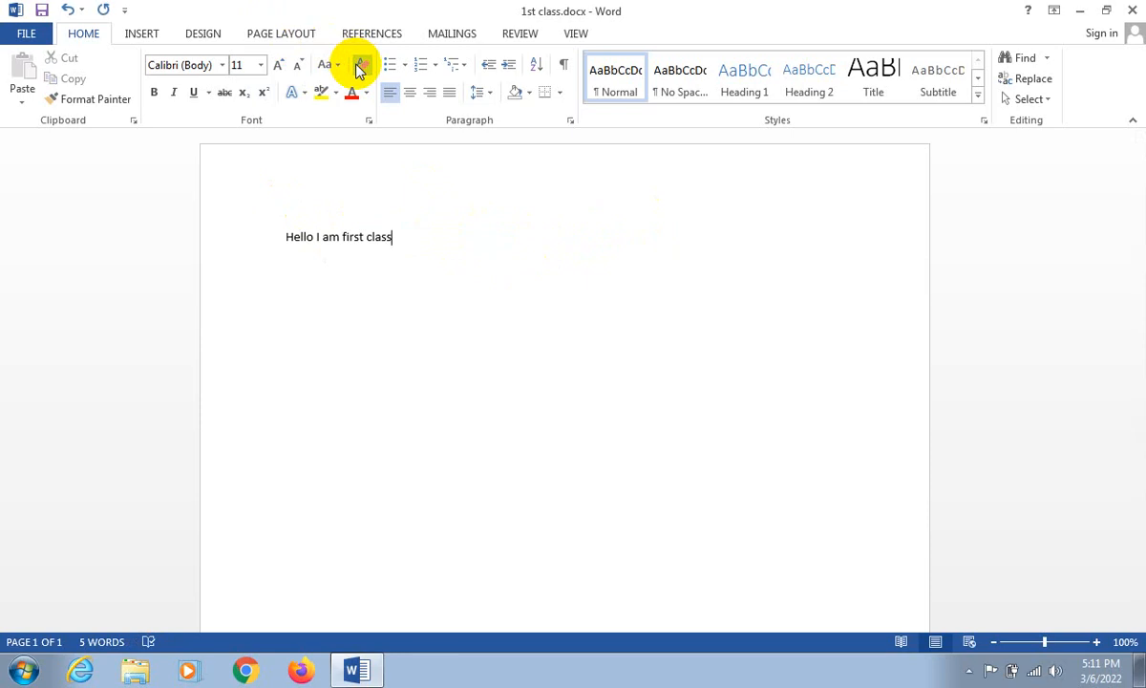
{"action": "key", "text": "ctrl+z"}
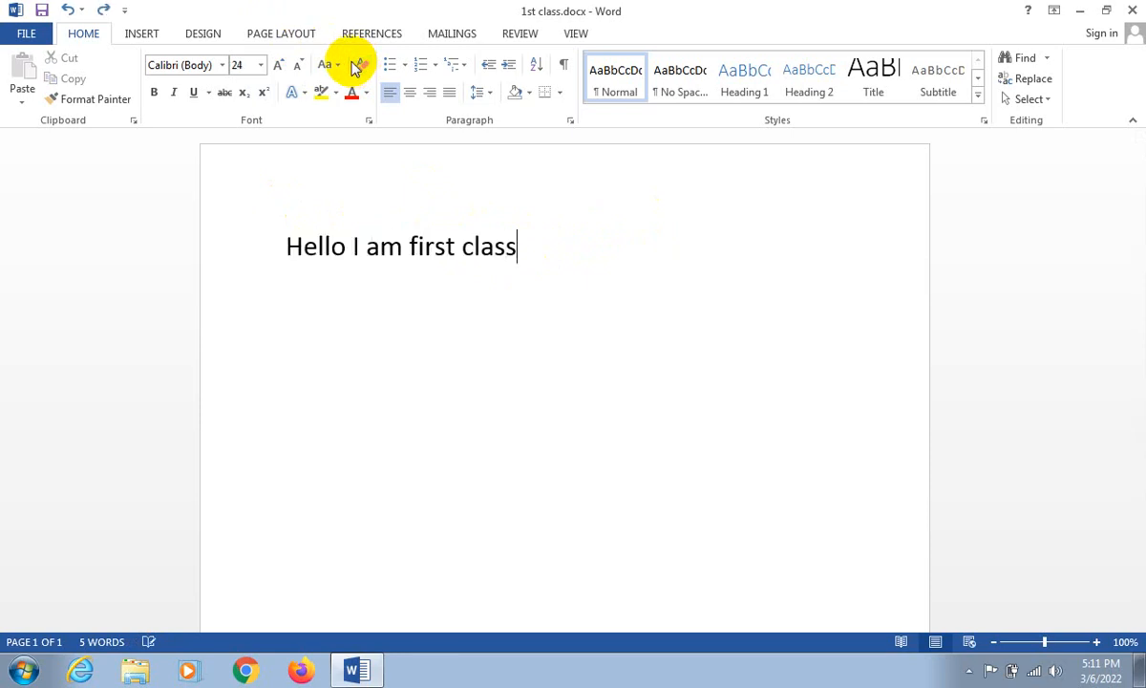
- Increase the font size at the end of the line stepwise to 48 and reduce it to 26
{"action": "left_click", "coordinate": [277, 65]}
{"action": "left_click", "coordinate": [277, 65]}
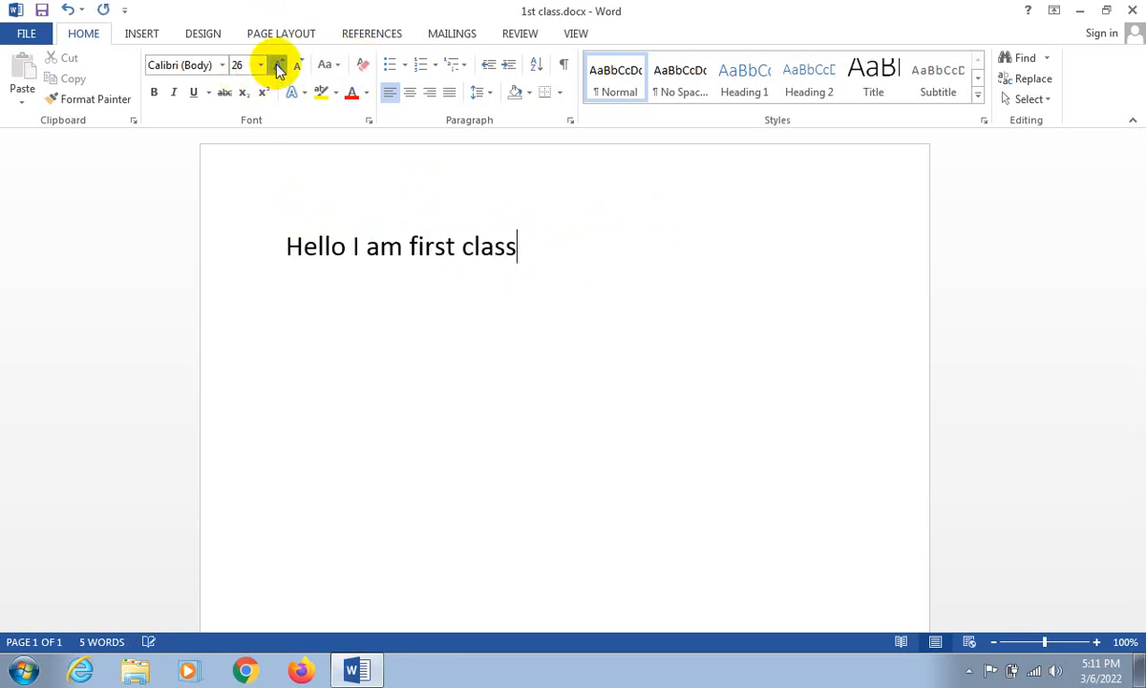
{"action": "left_click", "coordinate": [278, 66]}
{"action": "left_click", "coordinate": [277, 65]}
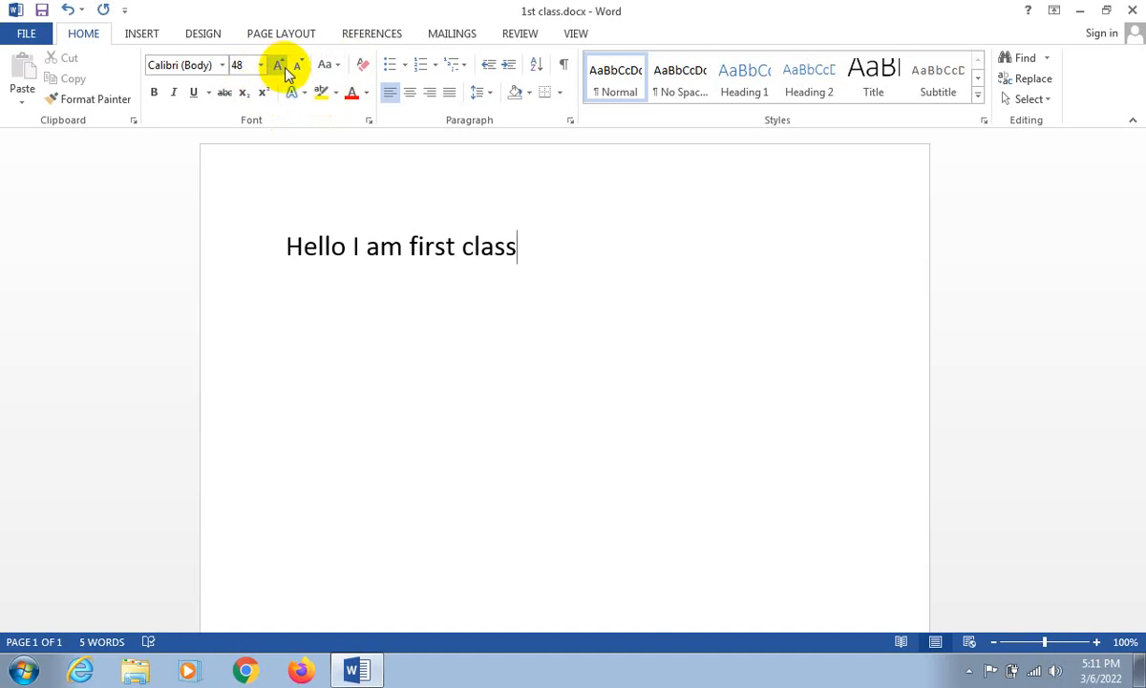
{"action": "left_click", "coordinate": [294, 67]}
{"action": "left_click", "coordinate": [292, 67]}
{"action": "left_click", "coordinate": [291, 67]}
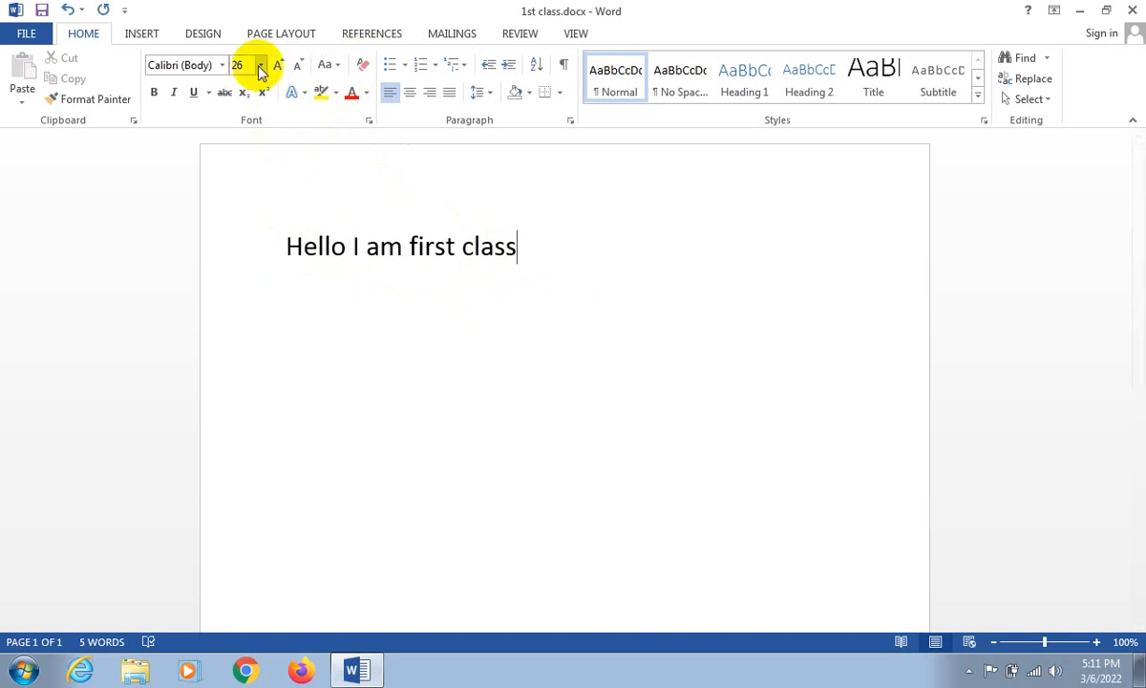
- Clear the line's formatting once more, undo it back to font size 24, and place the cursor after "class"
{"action": "left_click", "coordinate": [372, 66]}
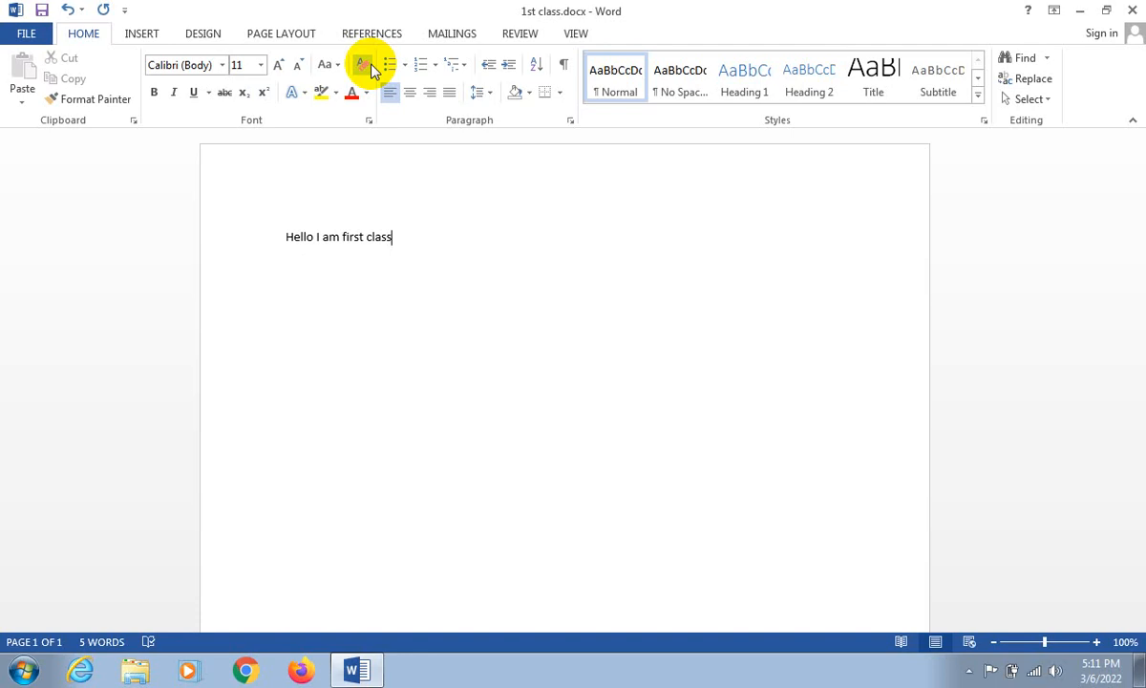
{"action": "key", "text": "ctrl+z"}
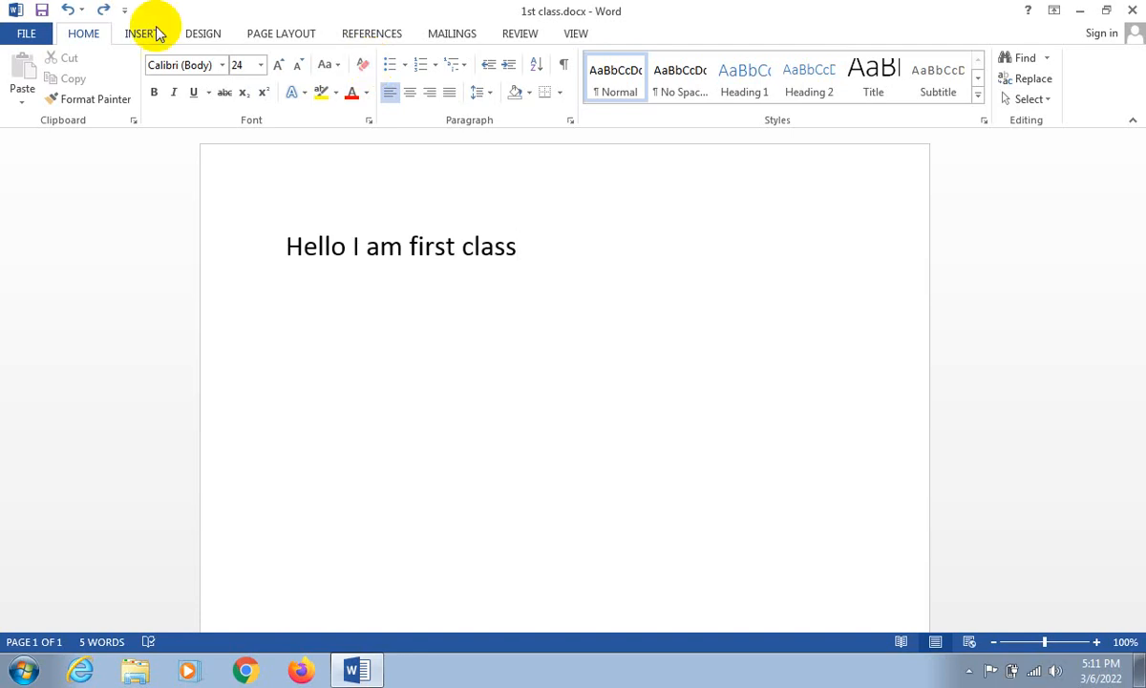
{"action": "left_click_drag", "start_coordinate": [283, 246], "coordinate": [504, 260]}
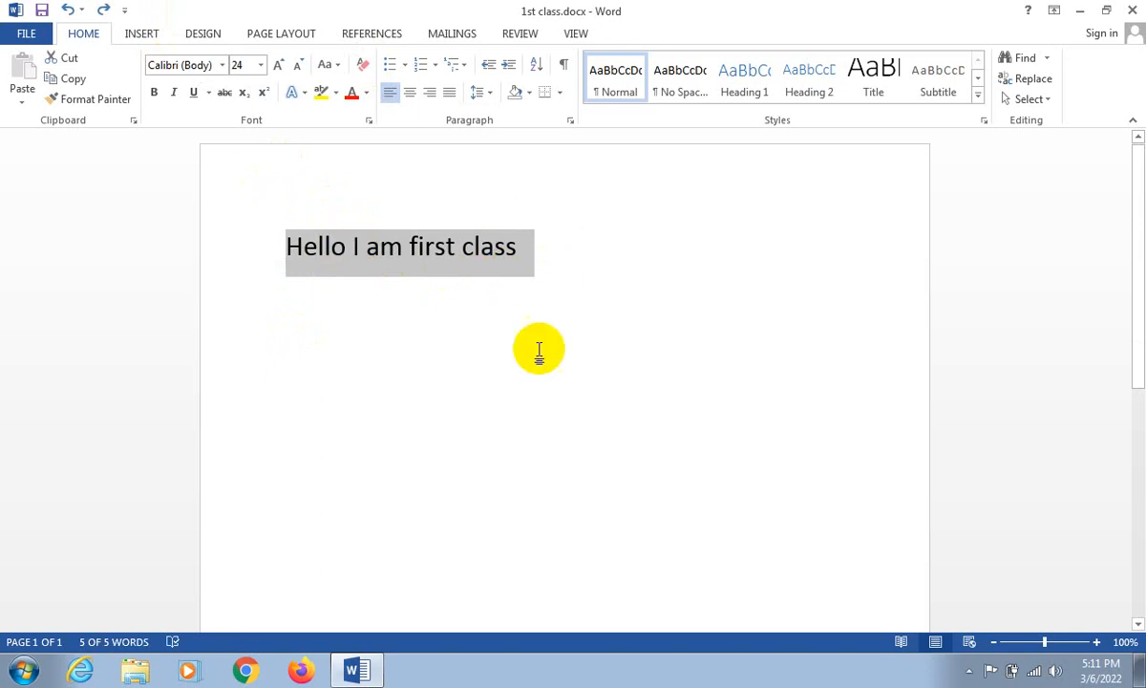
{"action": "left_click", "coordinate": [512, 256]}
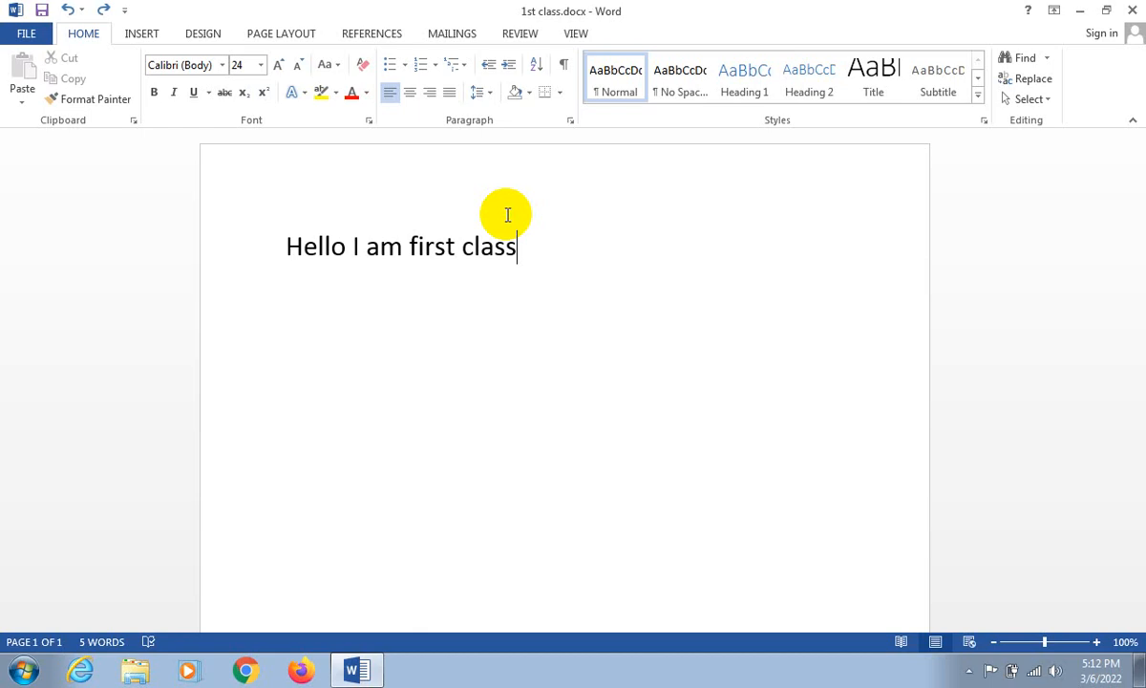
- Insert an exclamation mark after "Hello" and replace it with a comma
{"action": "left_click", "coordinate": [344, 247]}
{"action": "type", "text": "!"}
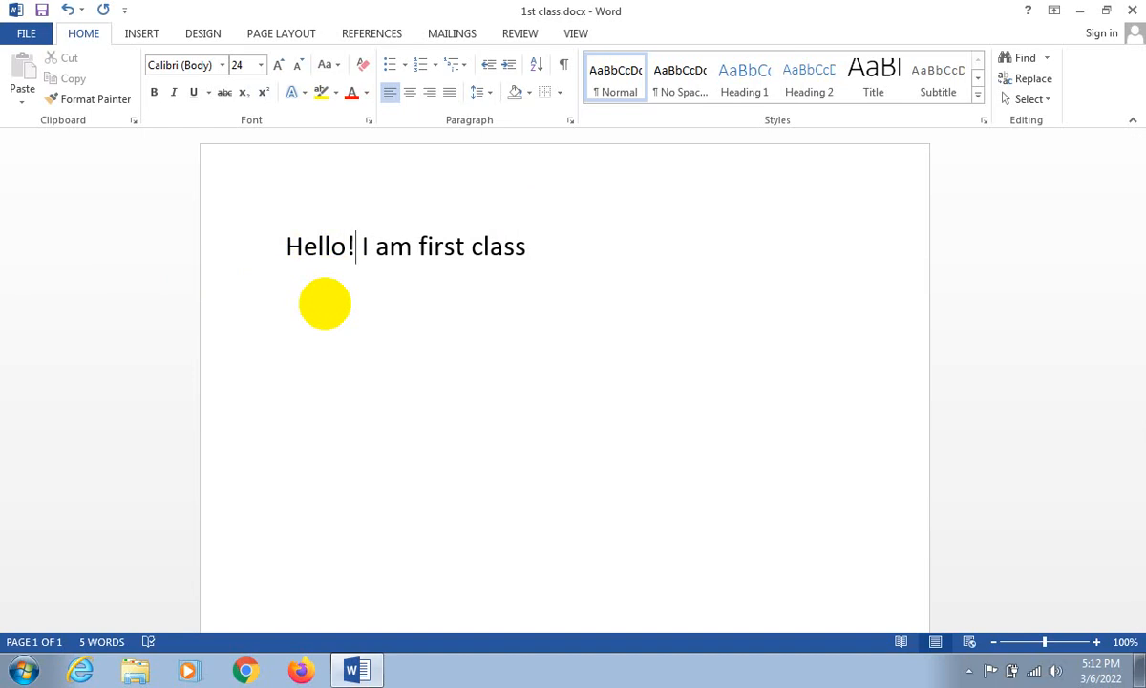
{"action": "key", "text": "BackSpace"}
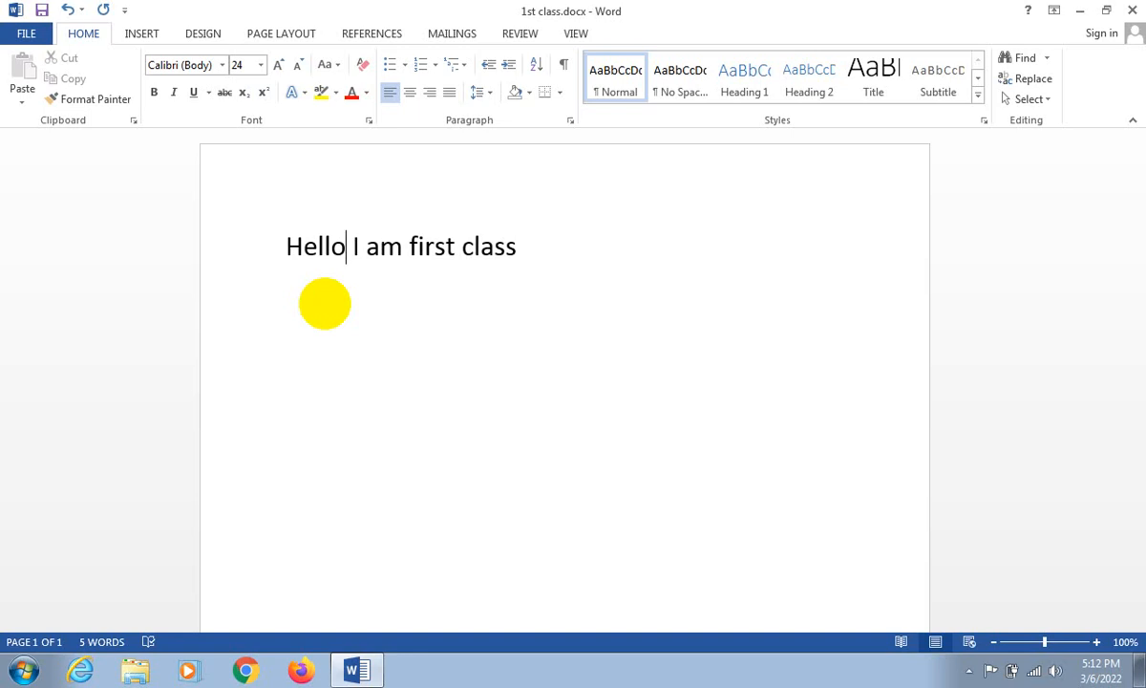
{"action": "type", "text": ","}
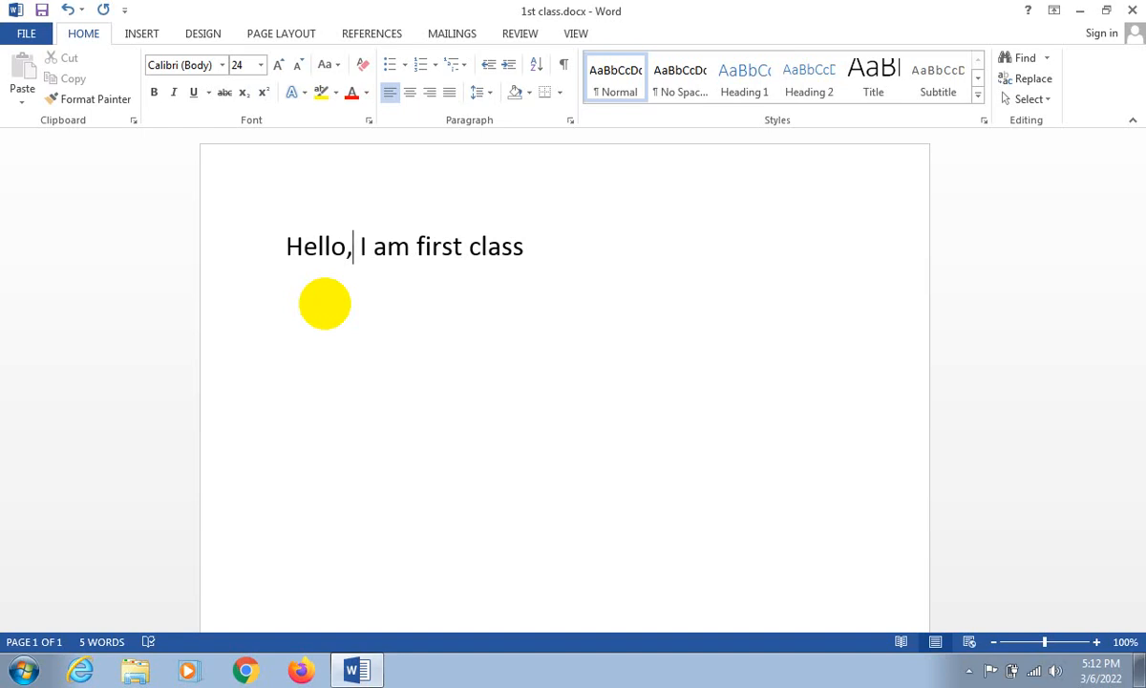
- Apply bold to the whole line "Hello, I am first class" and remove it again
{"action": "left_click_drag", "start_coordinate": [524, 248], "coordinate": [286, 242]}
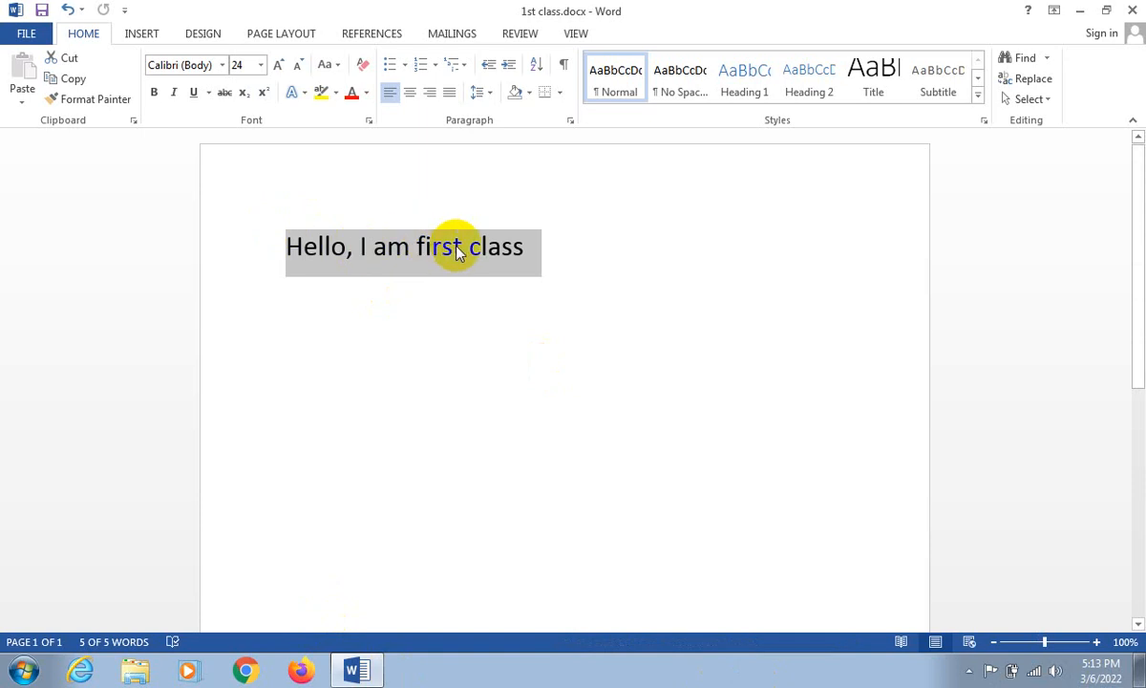
{"action": "left_click", "coordinate": [538, 252]}
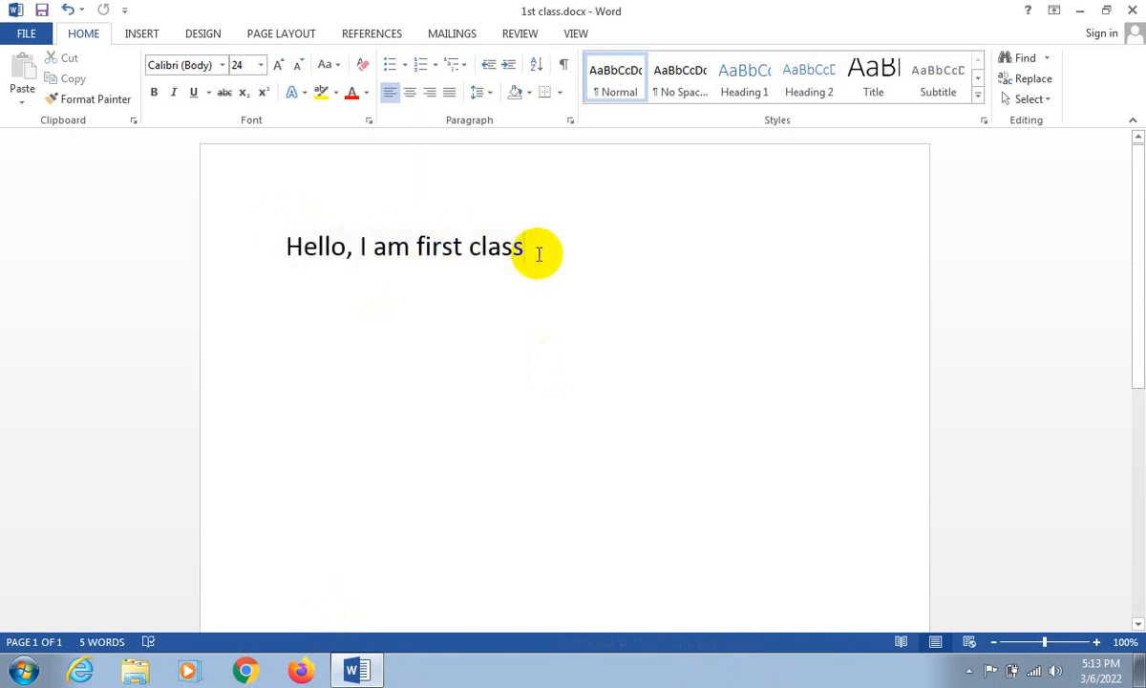
{"action": "left_click_drag", "start_coordinate": [535, 250], "coordinate": [295, 231]}
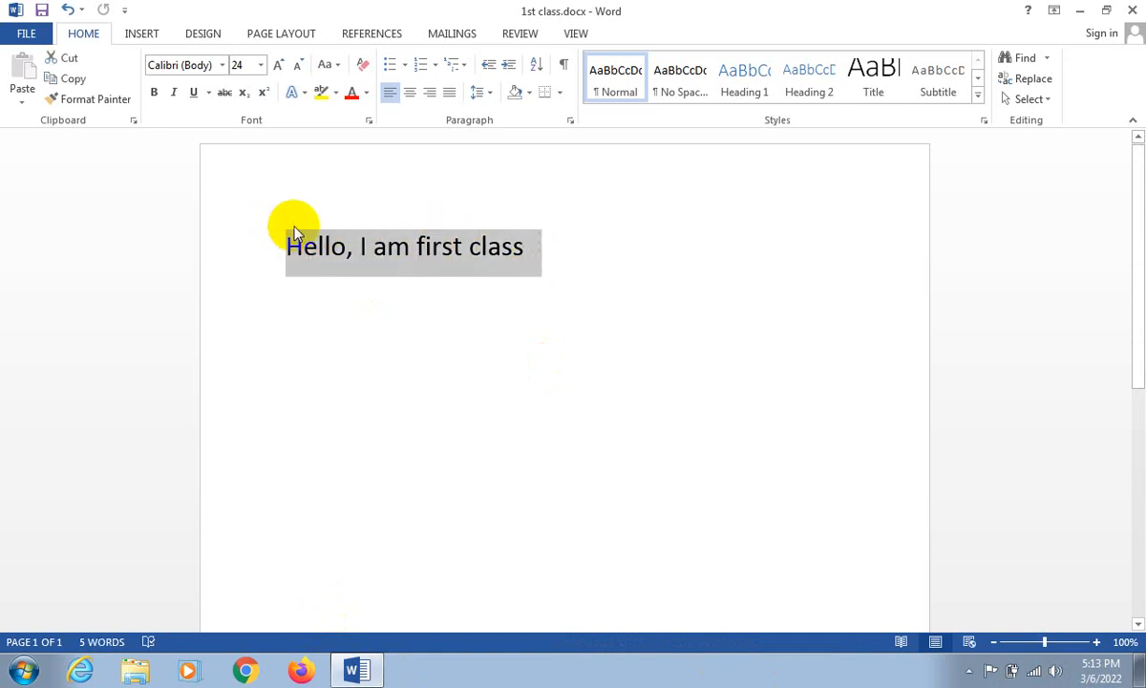
{"action": "left_click", "coordinate": [156, 95]}
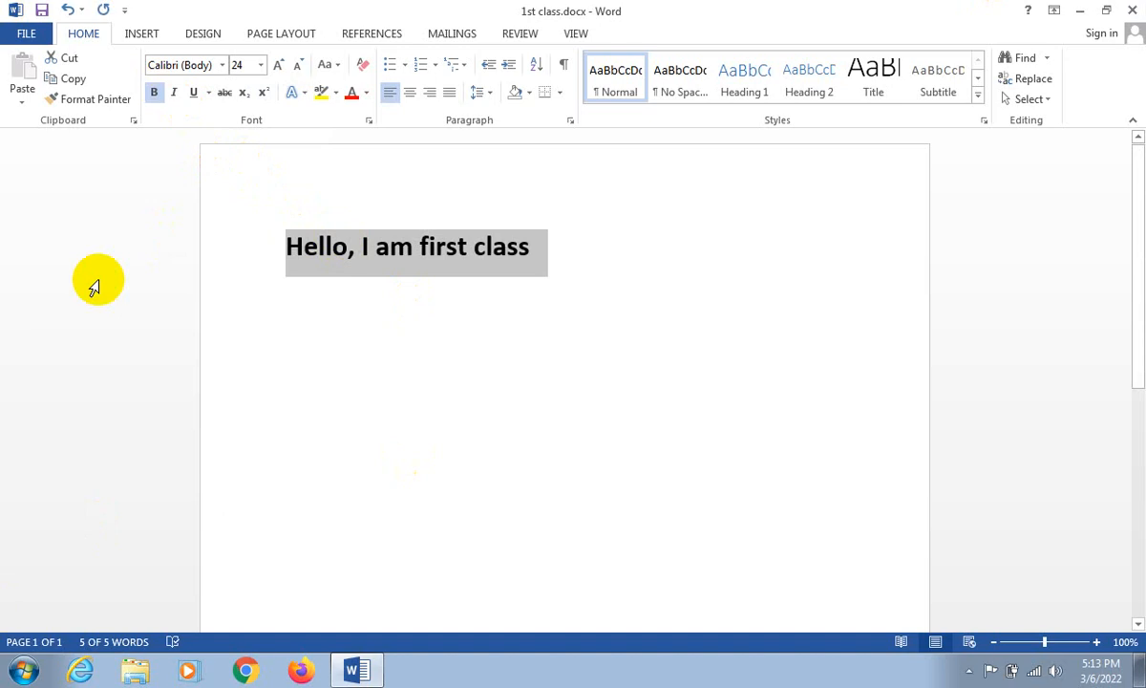
{"action": "left_click", "coordinate": [154, 92]}
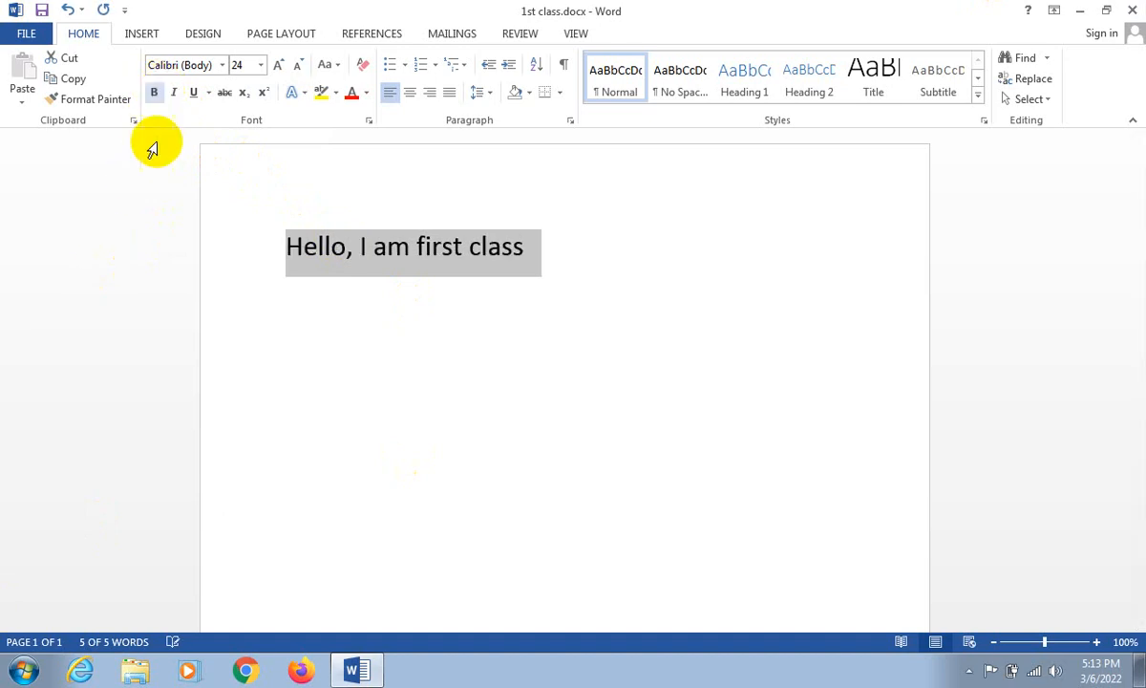
- Make only the word "Hello," bold and deselect it
{"action": "left_click", "coordinate": [350, 246]}
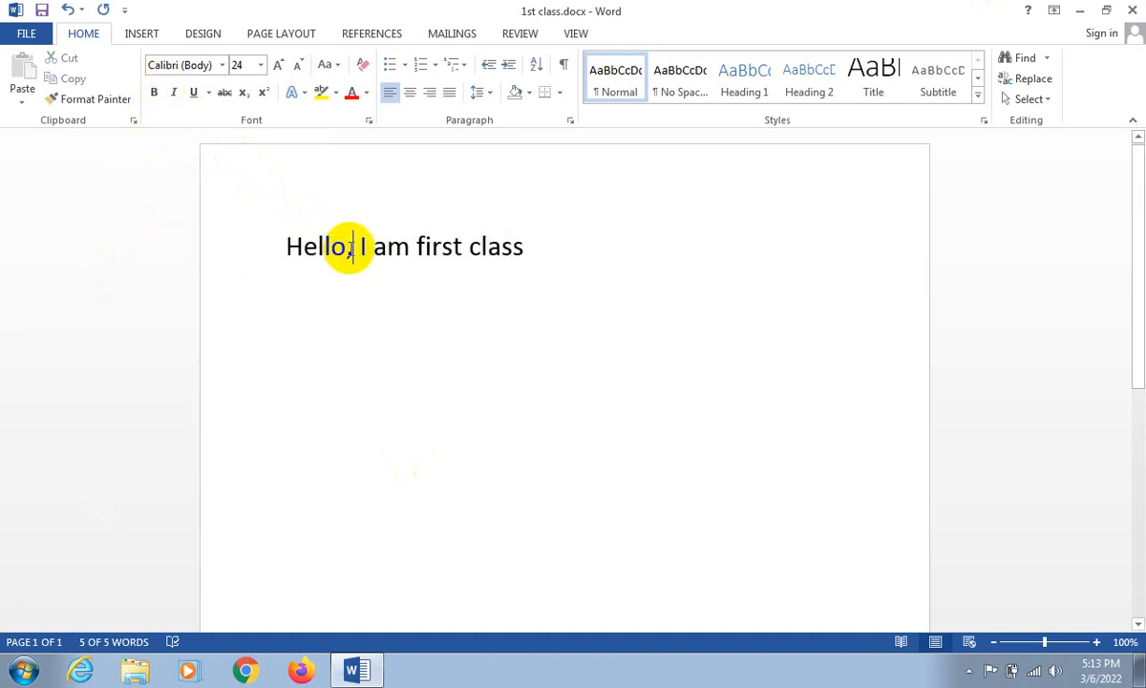
{"action": "left_click_drag", "start_coordinate": [350, 247], "coordinate": [274, 246]}
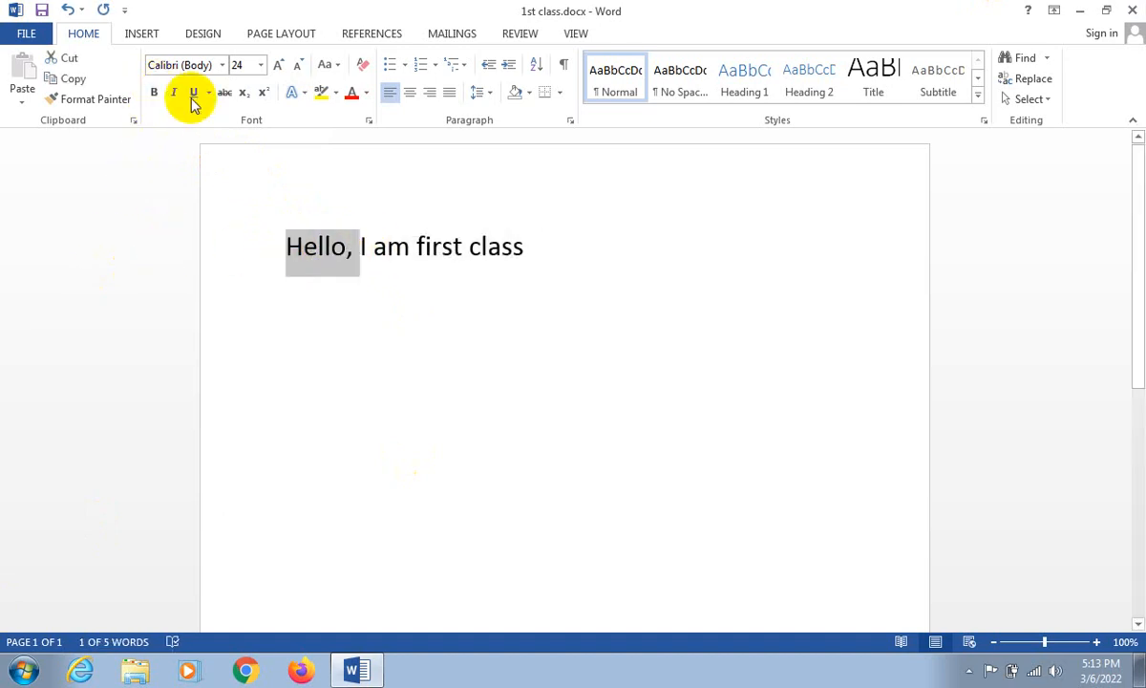
{"action": "left_click", "coordinate": [154, 93]}
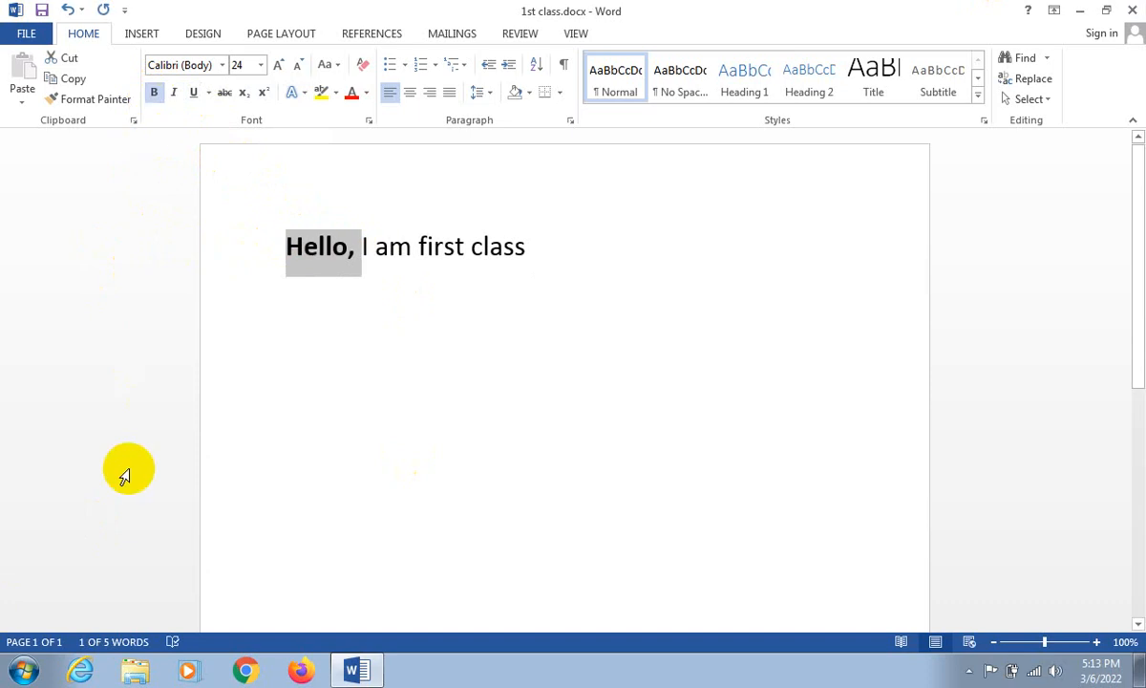
{"action": "left_click", "coordinate": [560, 272]}
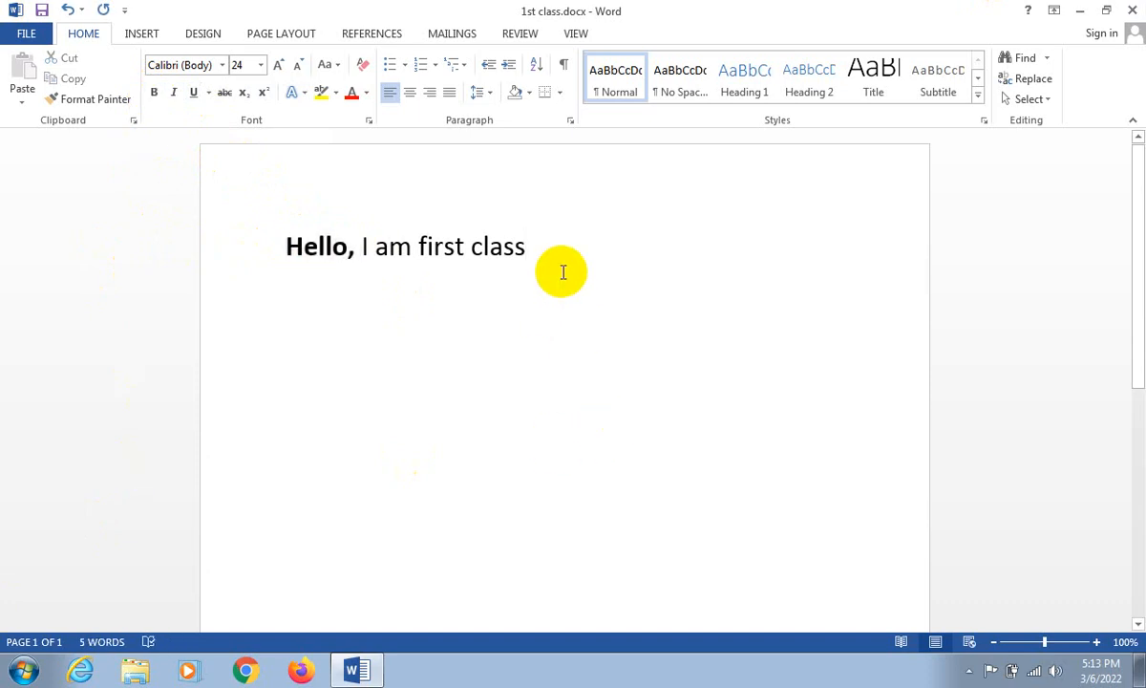
- Italicize the whole line, toggling the italic formatting off and on again
{"action": "left_click_drag", "start_coordinate": [284, 239], "coordinate": [576, 233]}
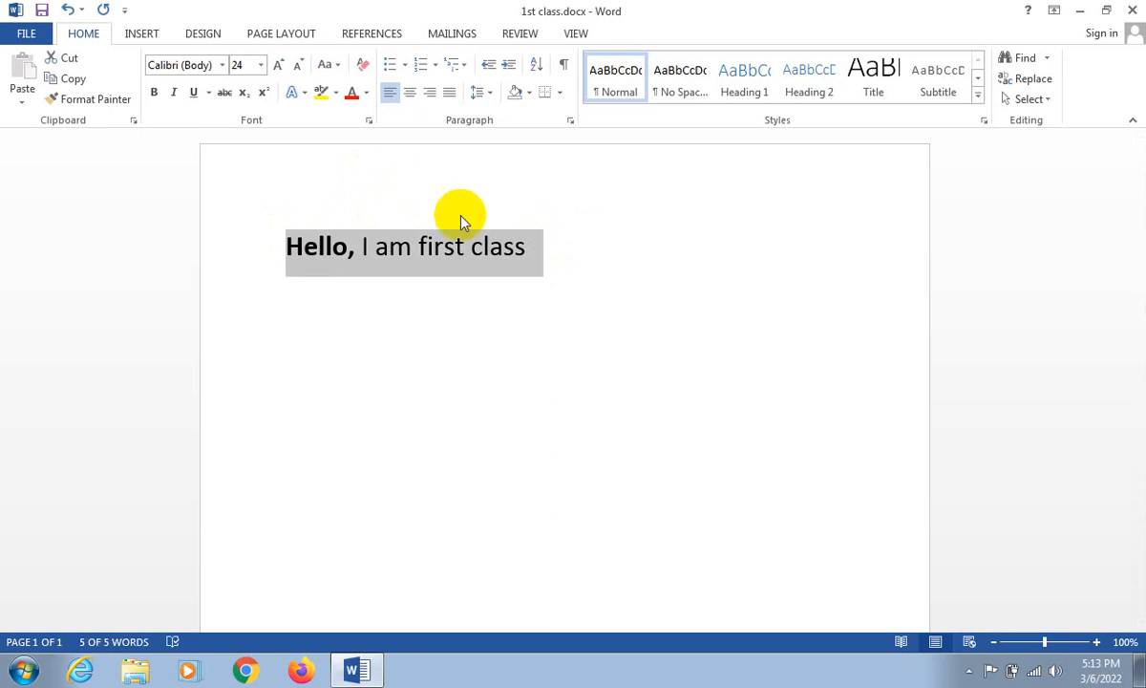
{"action": "left_click", "coordinate": [176, 93]}
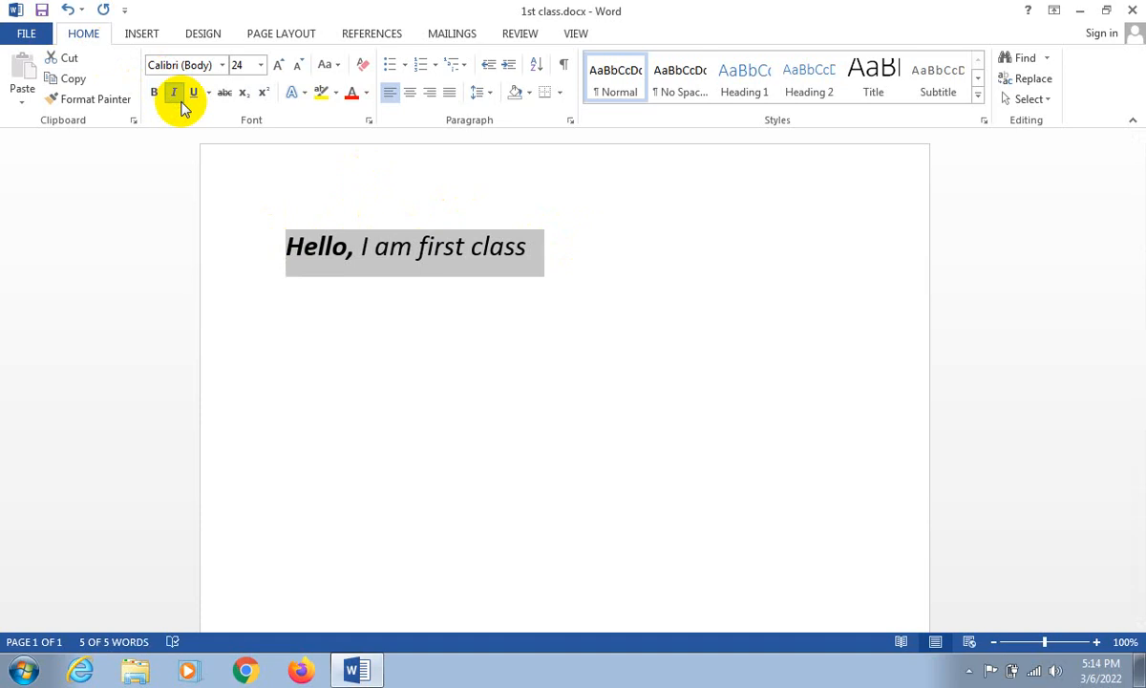
{"action": "left_click", "coordinate": [176, 94]}
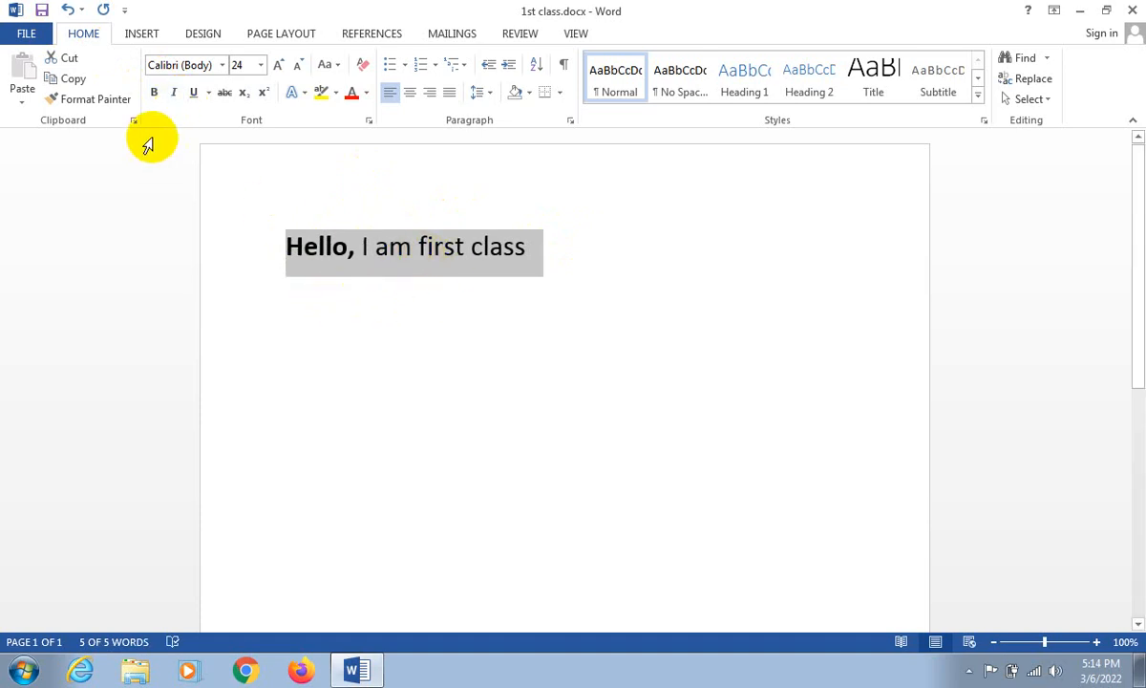
{"action": "left_click", "coordinate": [179, 95]}
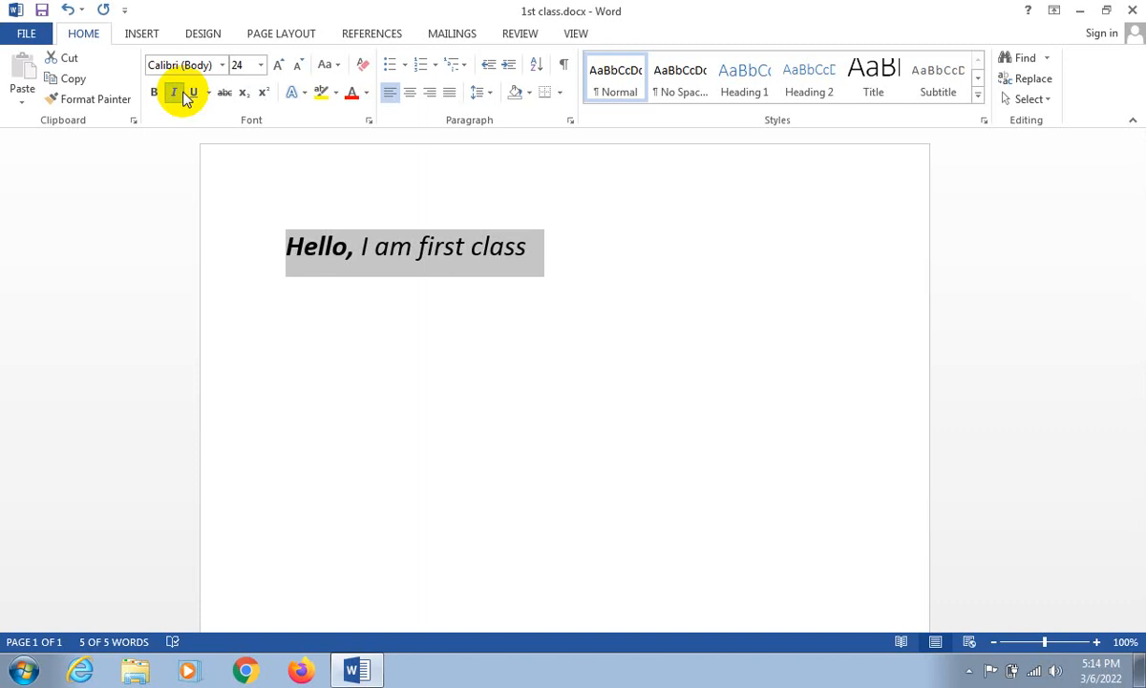
{"action": "left_click", "coordinate": [185, 95]}
{"action": "left_click", "coordinate": [184, 94]}
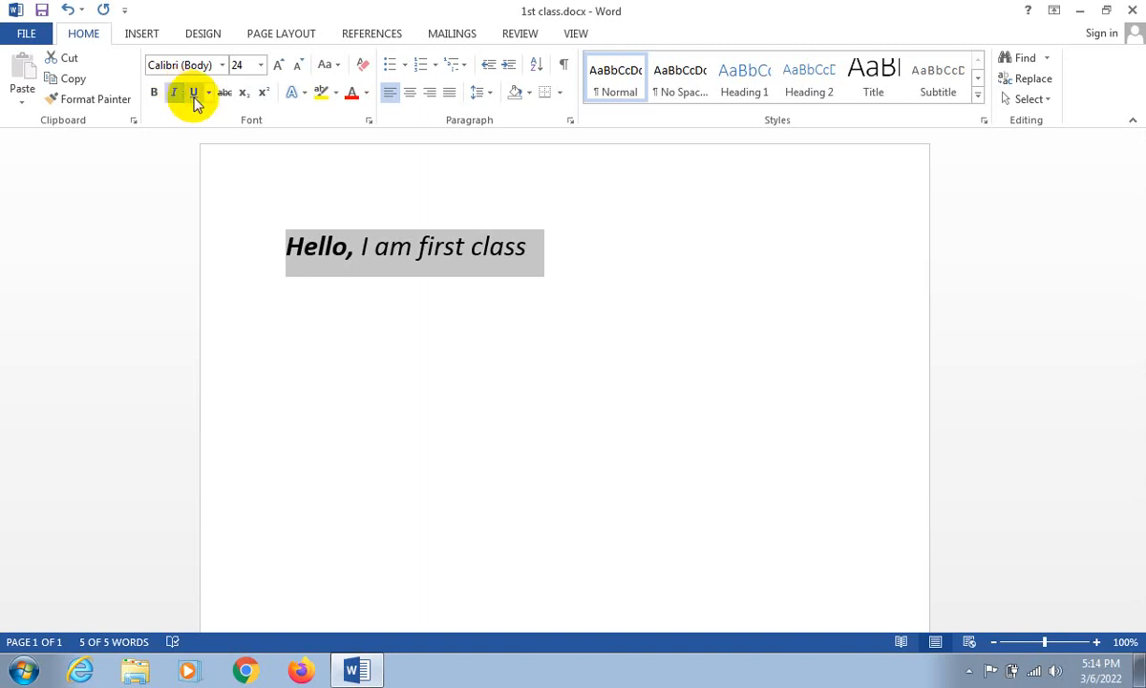
- Underline the whole line and try the double, thick and dotted underline styles on it
{"action": "left_click", "coordinate": [194, 96]}
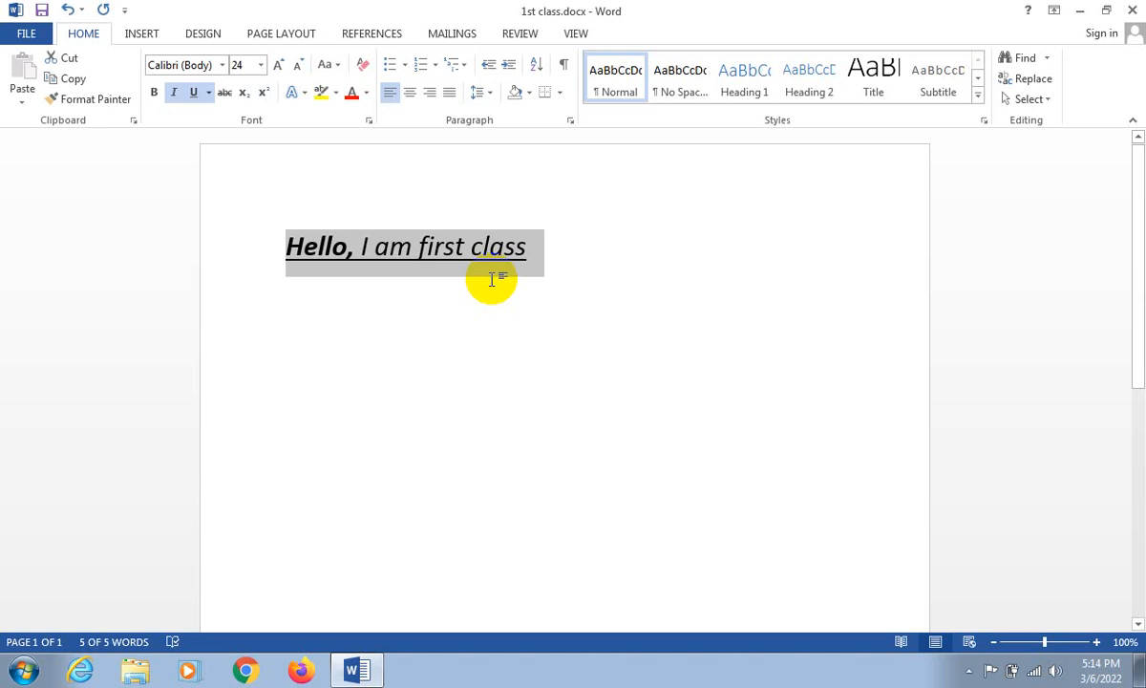
{"action": "left_click", "coordinate": [208, 93]}
{"action": "left_click", "coordinate": [208, 161]}
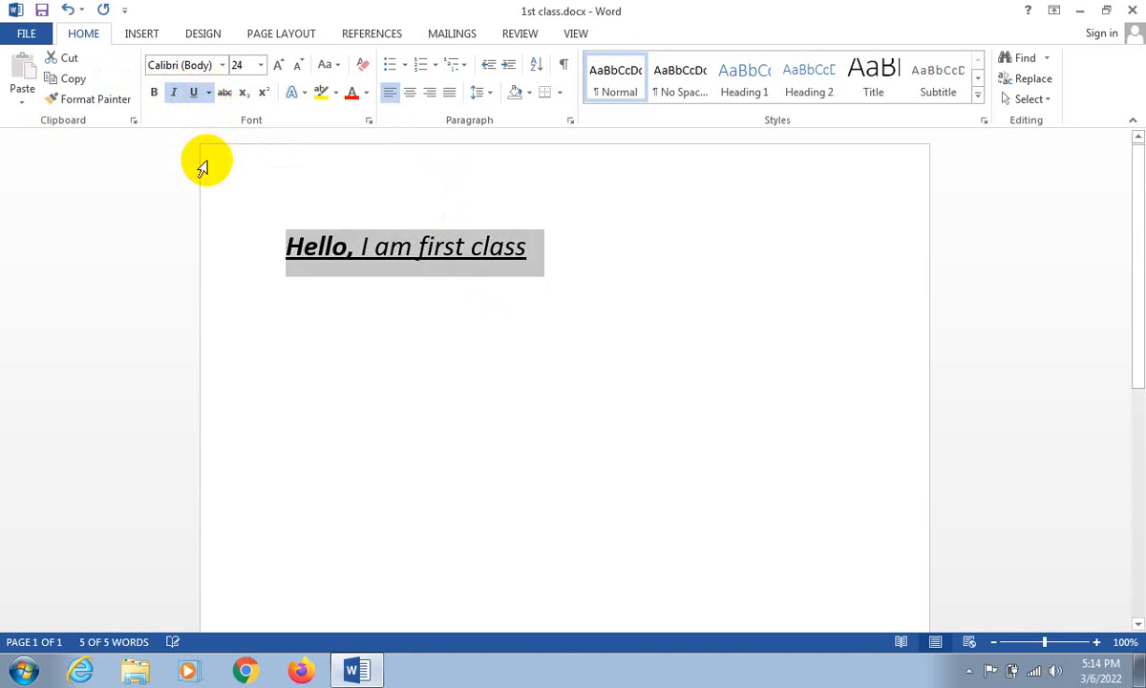
{"action": "left_click", "coordinate": [223, 94]}
{"action": "left_click", "coordinate": [223, 95]}
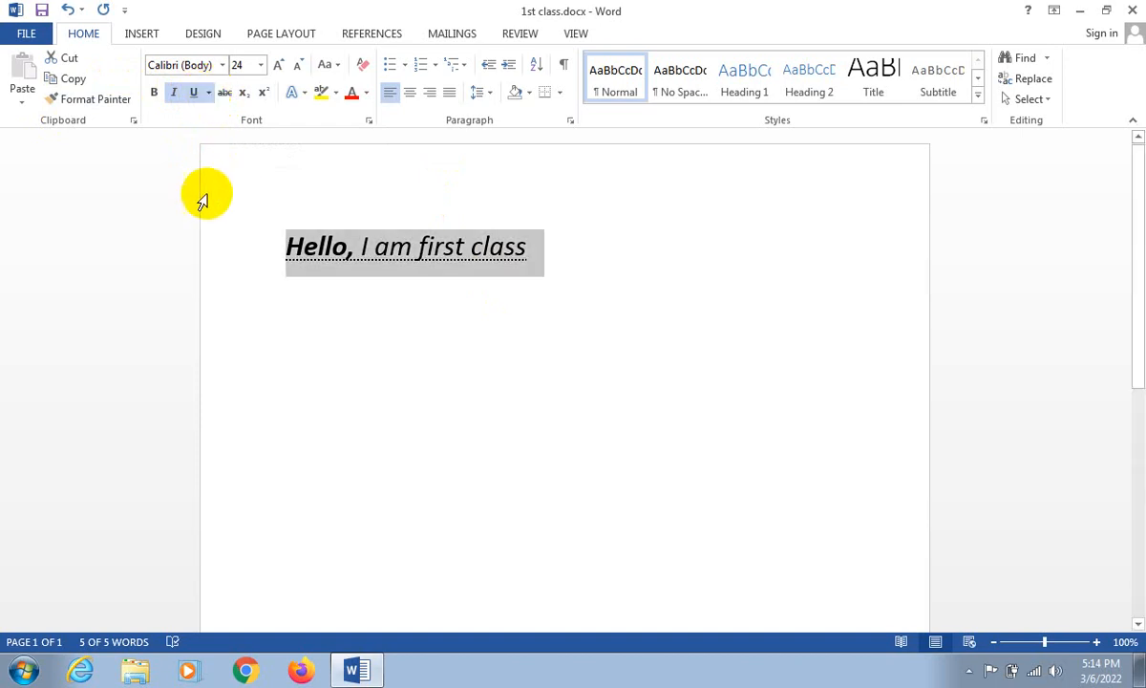
- Give the whole line a thick underline and set the underline color to green
{"action": "left_click", "coordinate": [208, 92]}
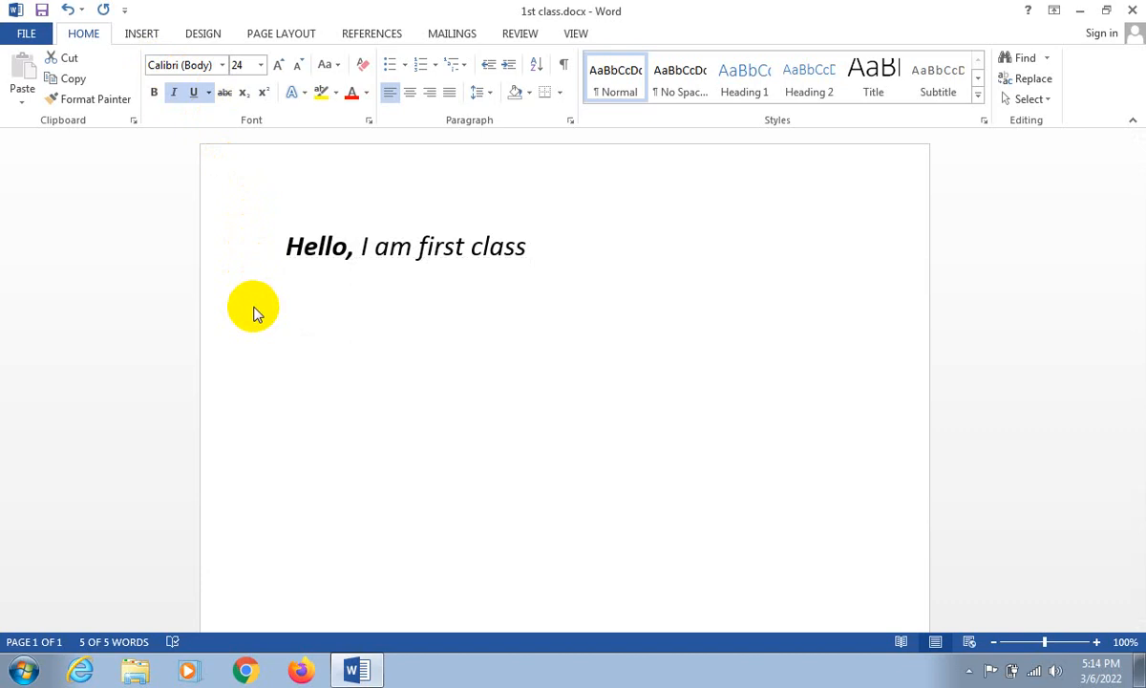
{"action": "left_click", "coordinate": [246, 166]}
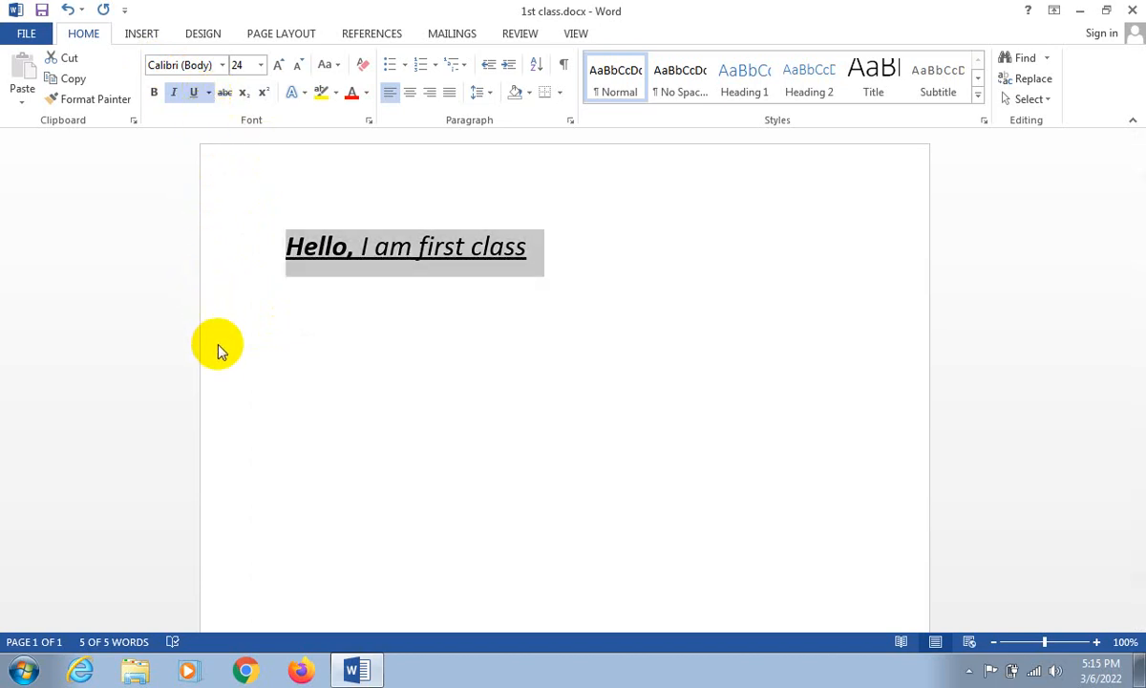
{"action": "left_click", "coordinate": [385, 380]}
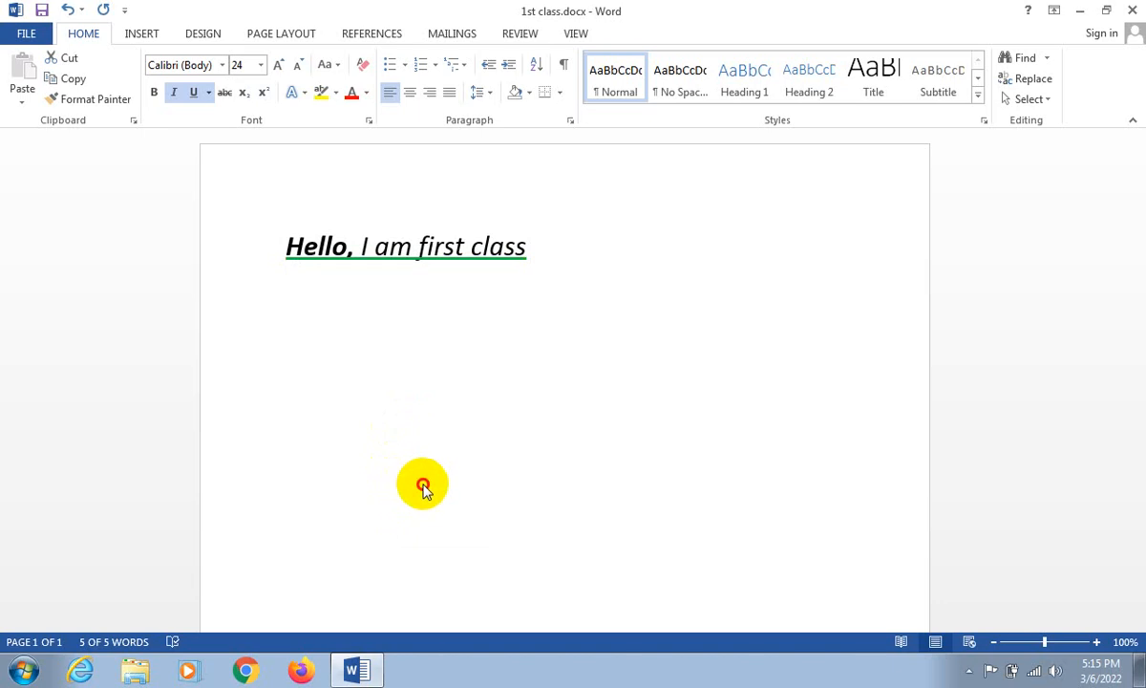
{"action": "left_click", "coordinate": [422, 487]}
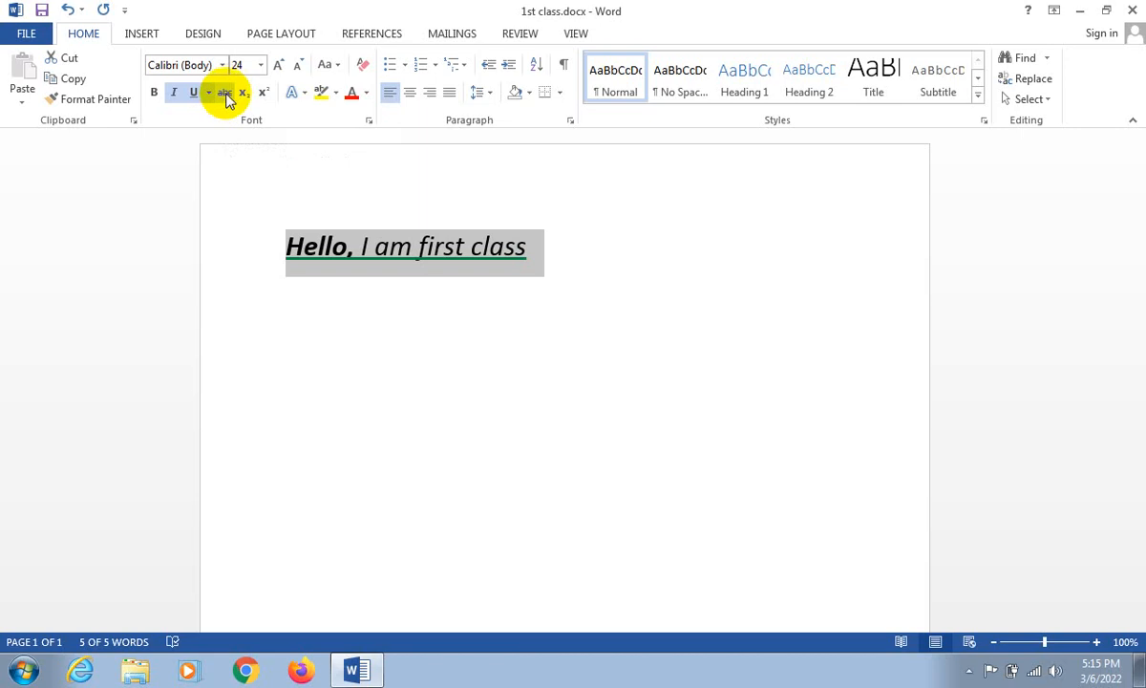
- Apply strikethrough to the whole line and remove it again
{"action": "left_click", "coordinate": [226, 93]}
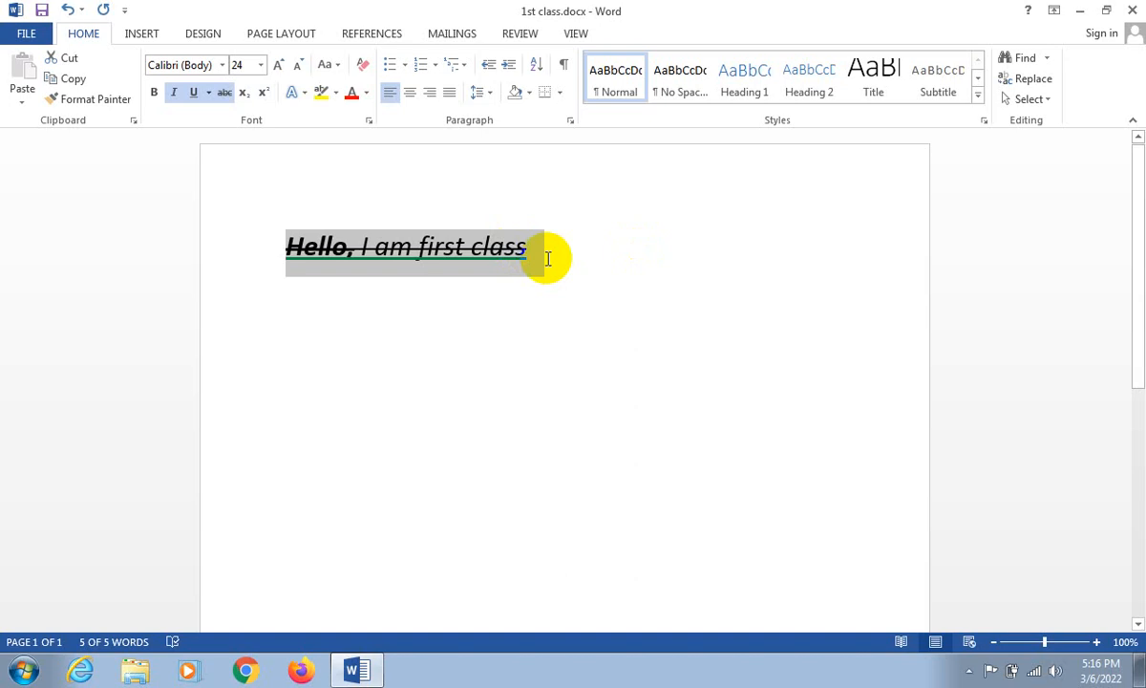
{"action": "left_click", "coordinate": [225, 96]}
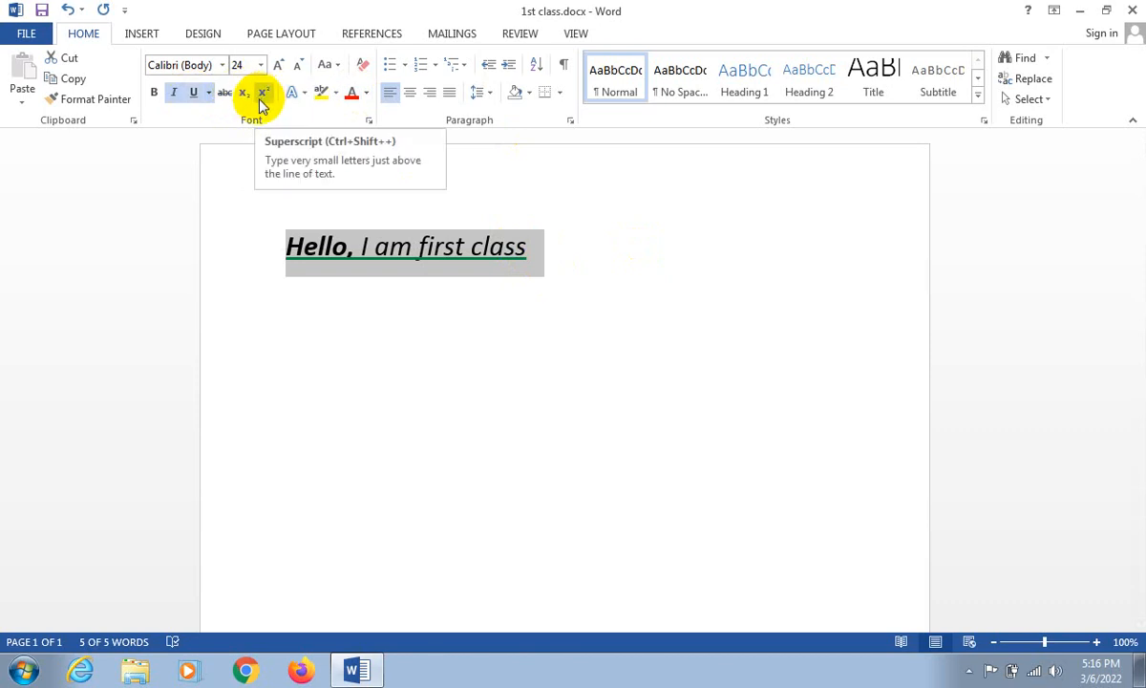
- Replace "first class" at the end of the line with "1st class"
{"action": "left_click", "coordinate": [570, 253]}
{"action": "key", "text": "BackSpace"}
{"action": "key", "text": "BackSpace"}
{"action": "key", "text": "BackSpace"}
{"action": "key", "text": "BackSpace"}
{"action": "key", "text": "BackSpace"}
{"action": "key", "text": "BackSpace"}
{"action": "key", "text": "BackSpace"}
{"action": "key", "text": "BackSpace"}
{"action": "key", "text": "BackSpace"}
{"action": "key", "text": "BackSpace"}
{"action": "key", "text": "BackSpace"}
{"action": "key", "text": "BackSpace"}
{"action": "key", "text": "BackSpace"}
{"action": "key", "text": "BackSpace"}
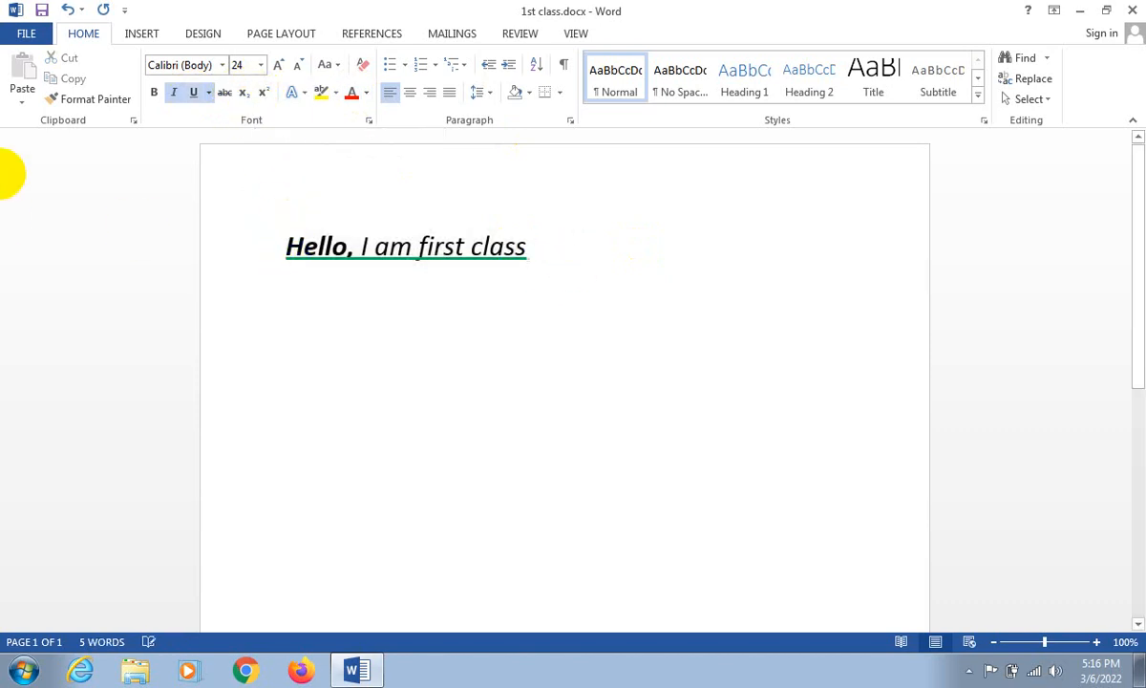
{"action": "key", "text": "BackSpace"}
{"action": "key", "text": "BackSpace"}
{"action": "key", "text": "BackSpace"}
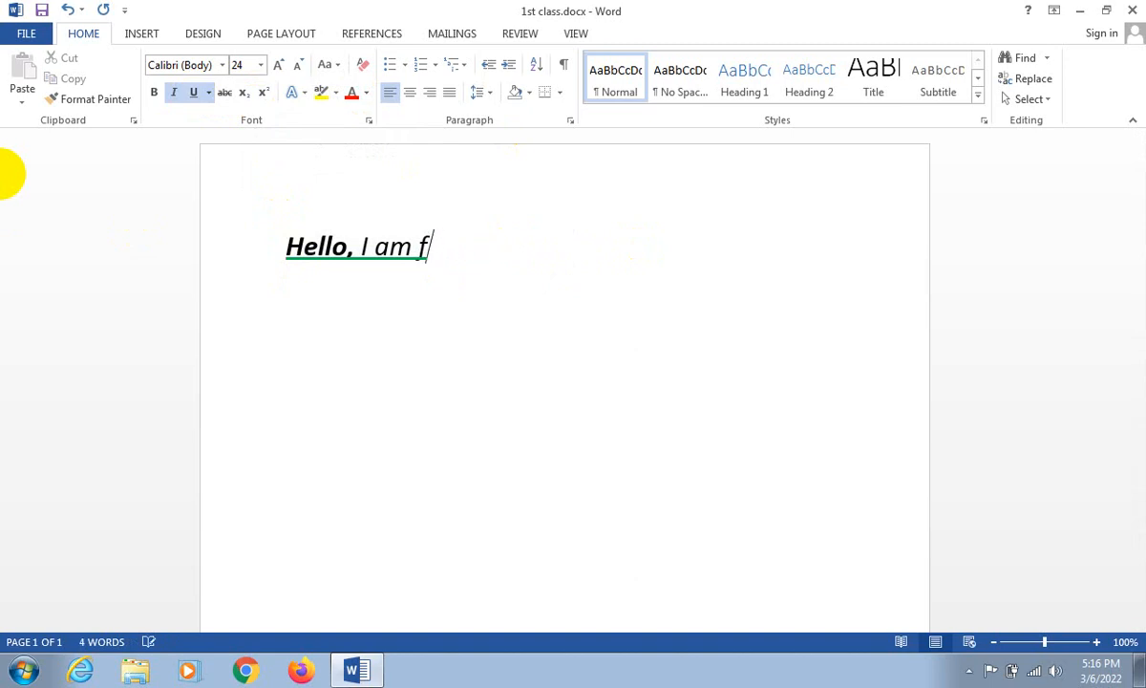
{"action": "type", "text": "1st c"}
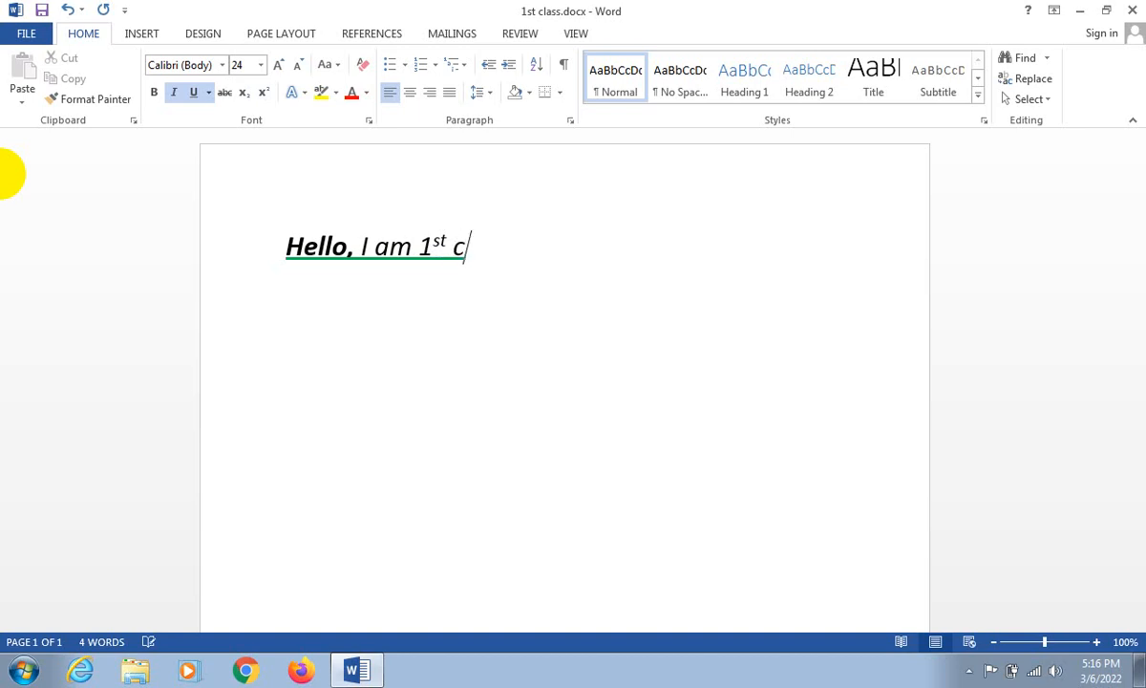
{"action": "type", "text": "lass"}
{"action": "key", "text": "ctrl+a"}
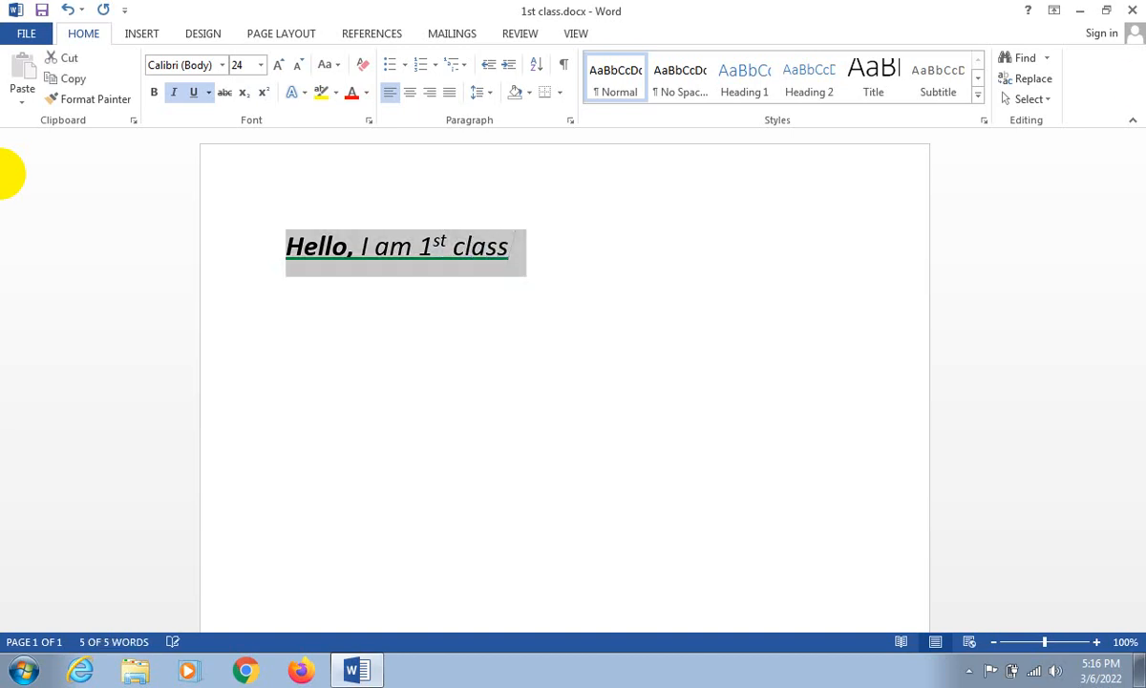
{"action": "left_click", "coordinate": [449, 236]}
{"action": "left_click_drag", "start_coordinate": [449, 236], "coordinate": [519, 243]}
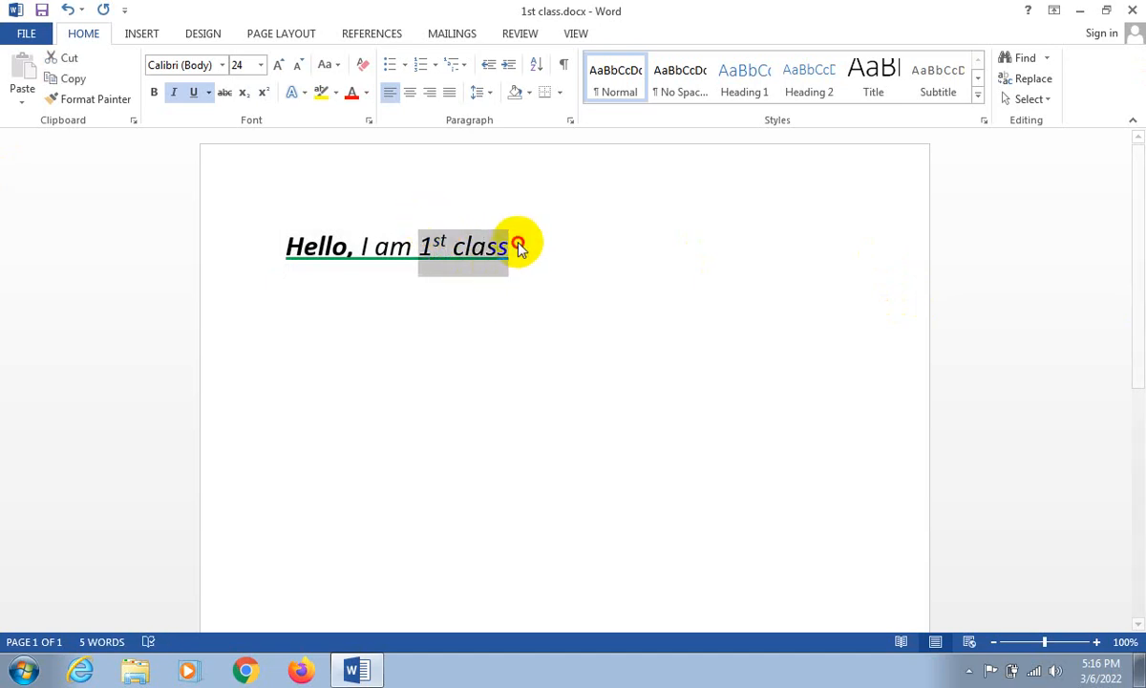
{"action": "left_click", "coordinate": [447, 242]}
{"action": "left_click", "coordinate": [447, 242]}
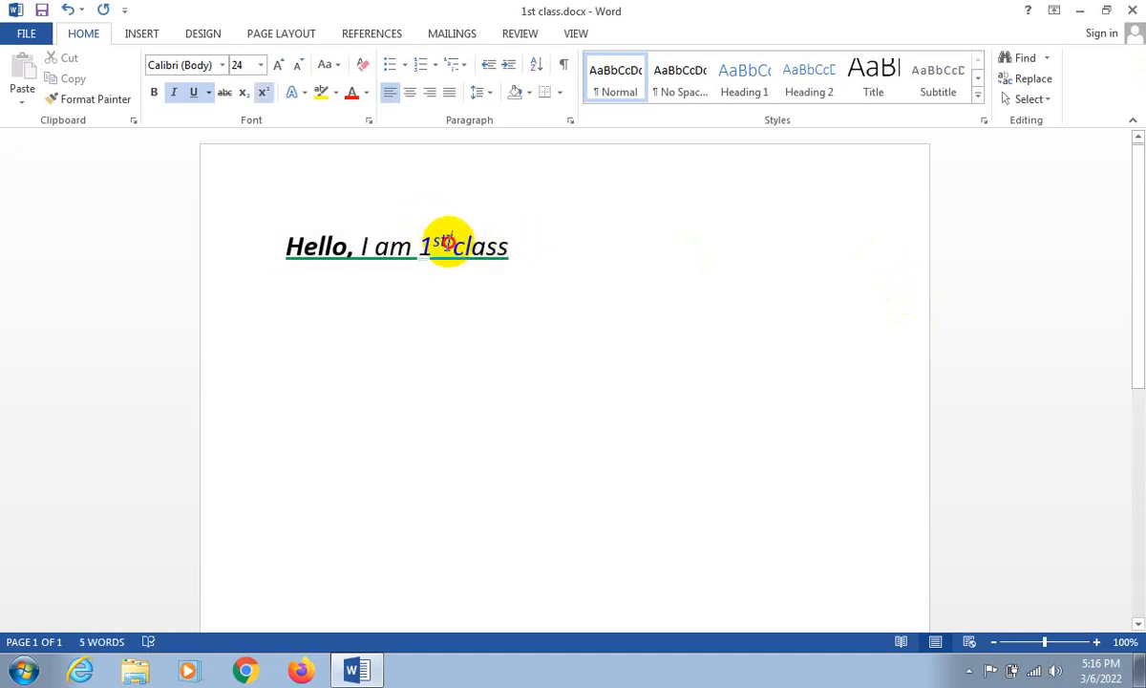
{"action": "mouse_move", "coordinate": [454, 244]}
{"action": "left_mouse_down"}
{"action": "mouse_move", "coordinate": [428, 225]}
{"action": "mouse_move", "coordinate": [440, 238]}
{"action": "left_mouse_up"}
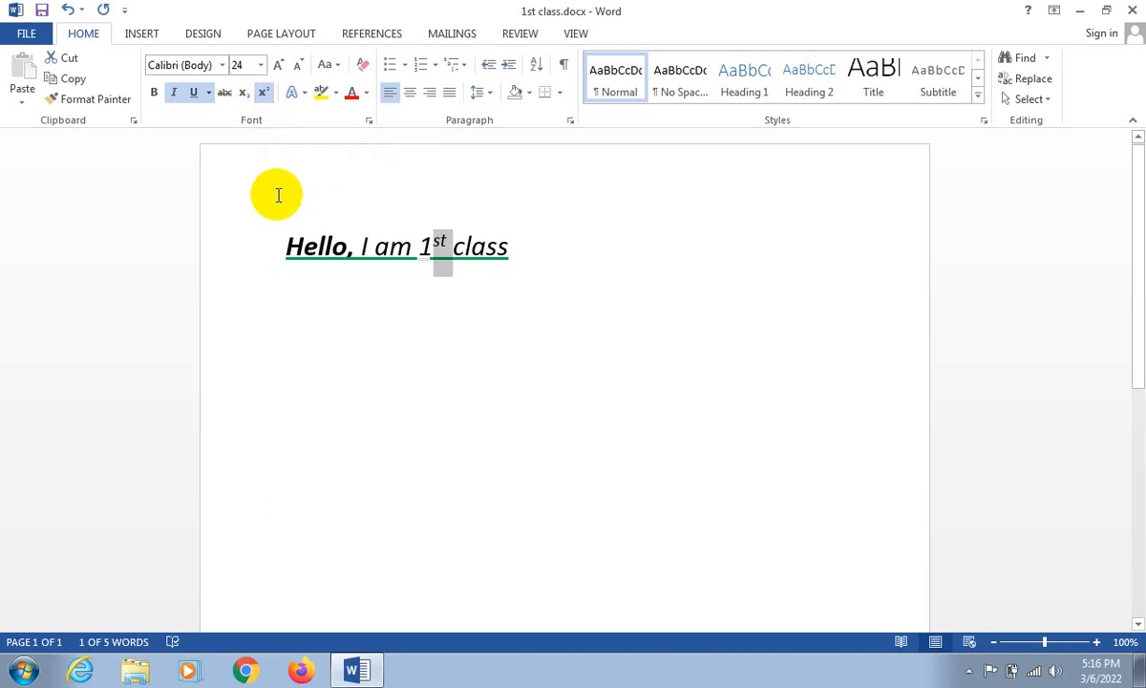
{"action": "left_click", "coordinate": [356, 246]}
{"action": "left_click", "coordinate": [357, 246]}
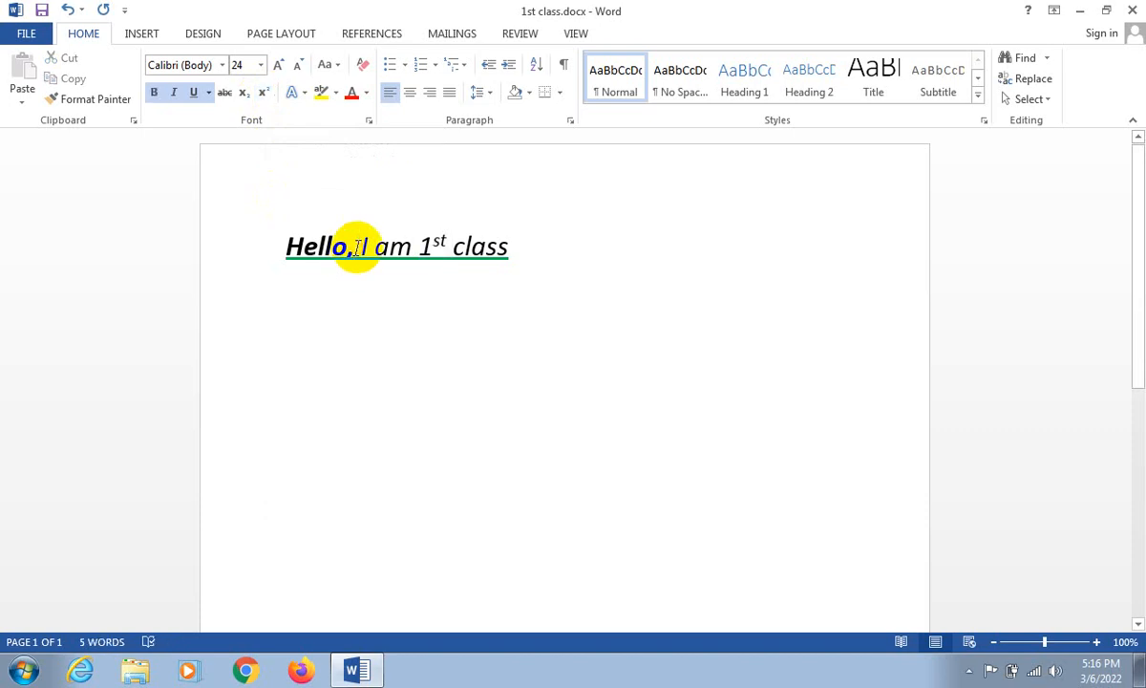
{"action": "left_click_drag", "start_coordinate": [426, 242], "coordinate": [441, 242]}
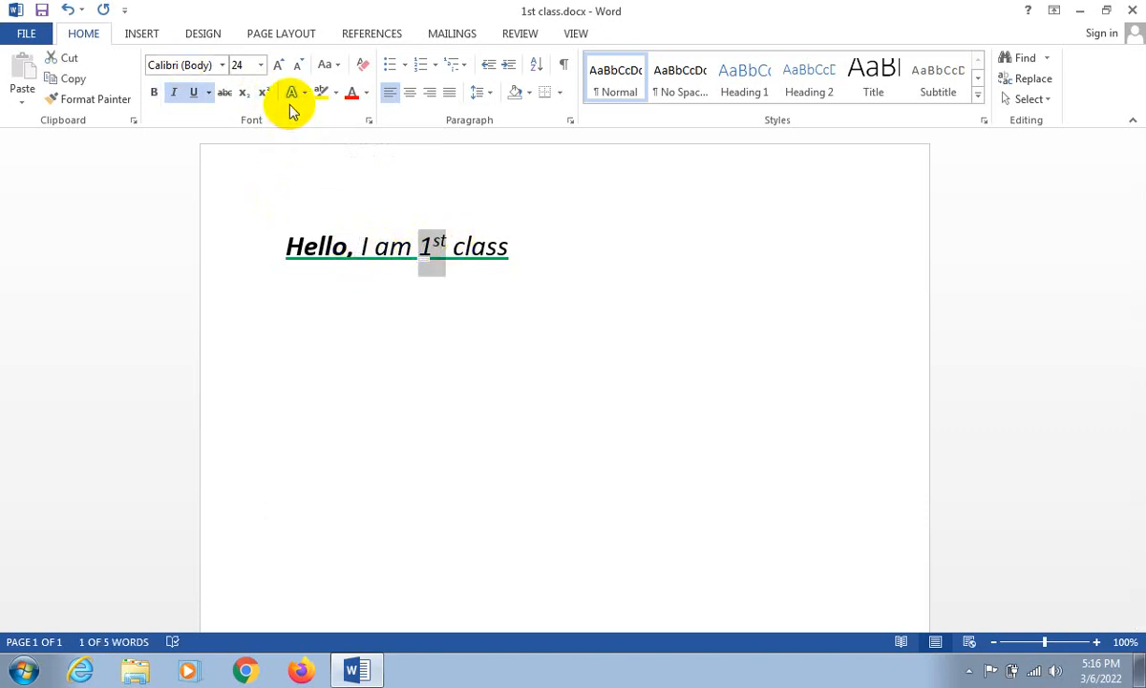
- Toggle superscript off on the "st" in "1st", try subscript on it, and make it superscript again
{"action": "left_click", "coordinate": [440, 230]}
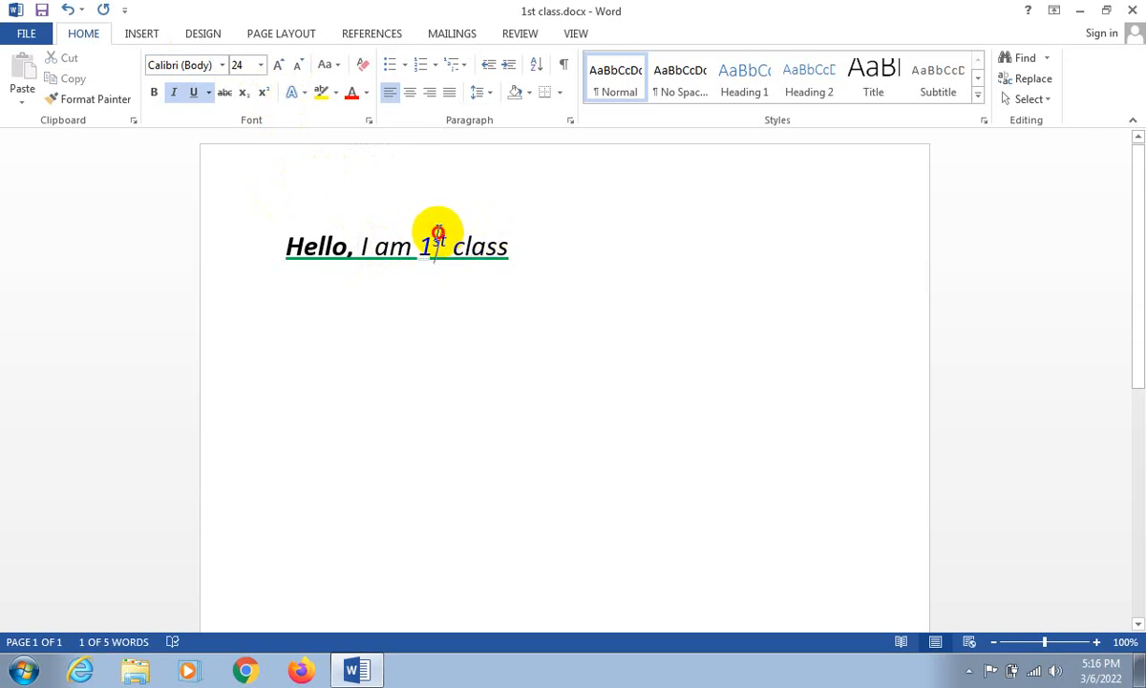
{"action": "left_click", "coordinate": [453, 238]}
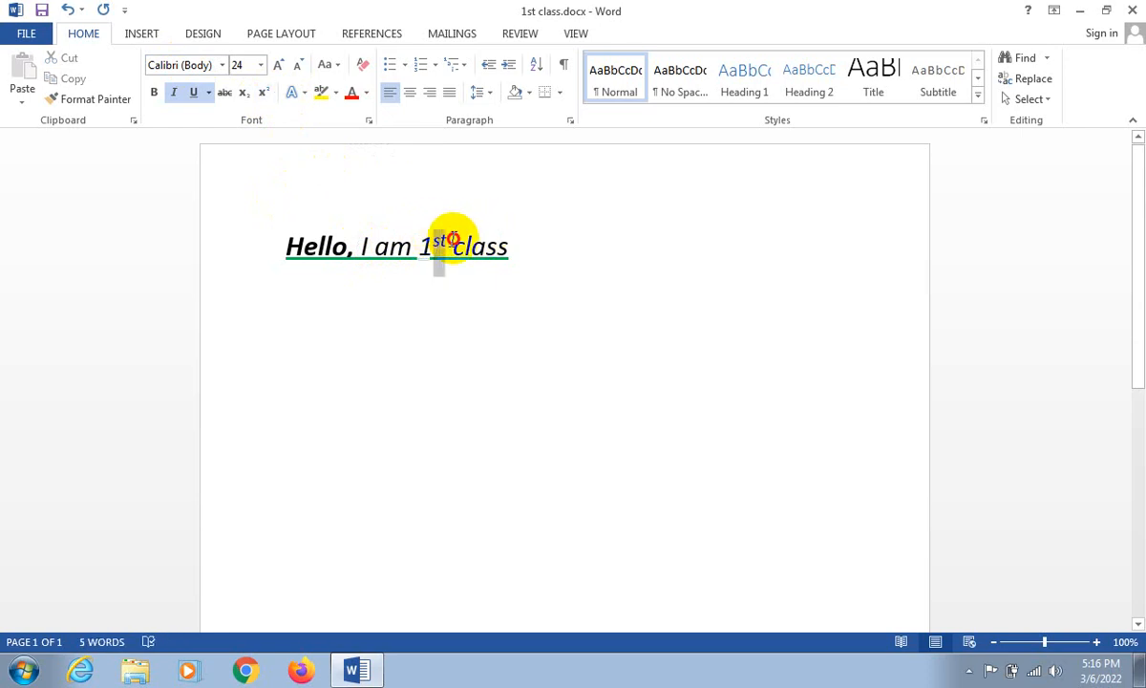
{"action": "left_click_drag", "start_coordinate": [453, 238], "coordinate": [441, 235]}
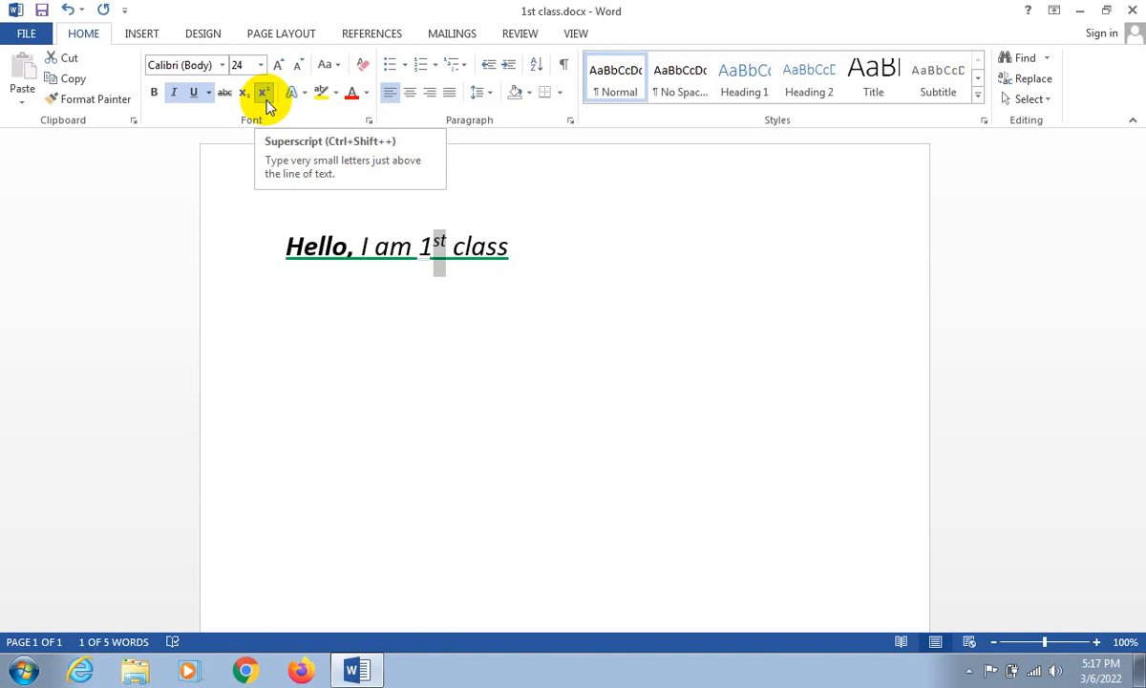
{"action": "left_click", "coordinate": [265, 99]}
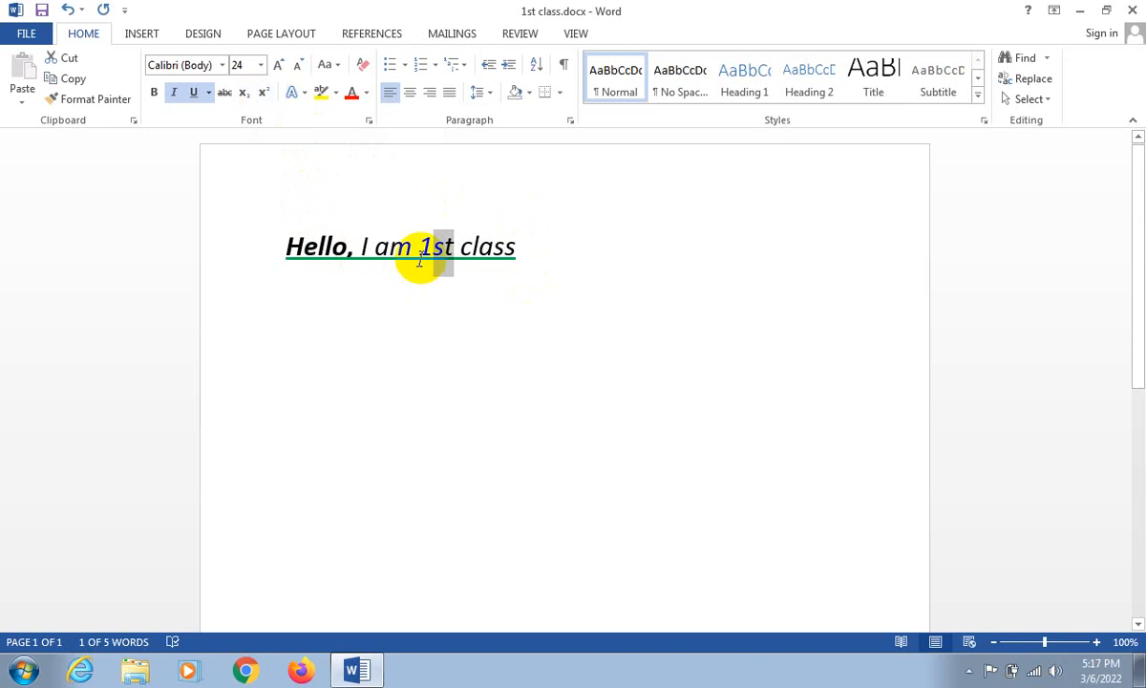
{"action": "left_click", "coordinate": [248, 100]}
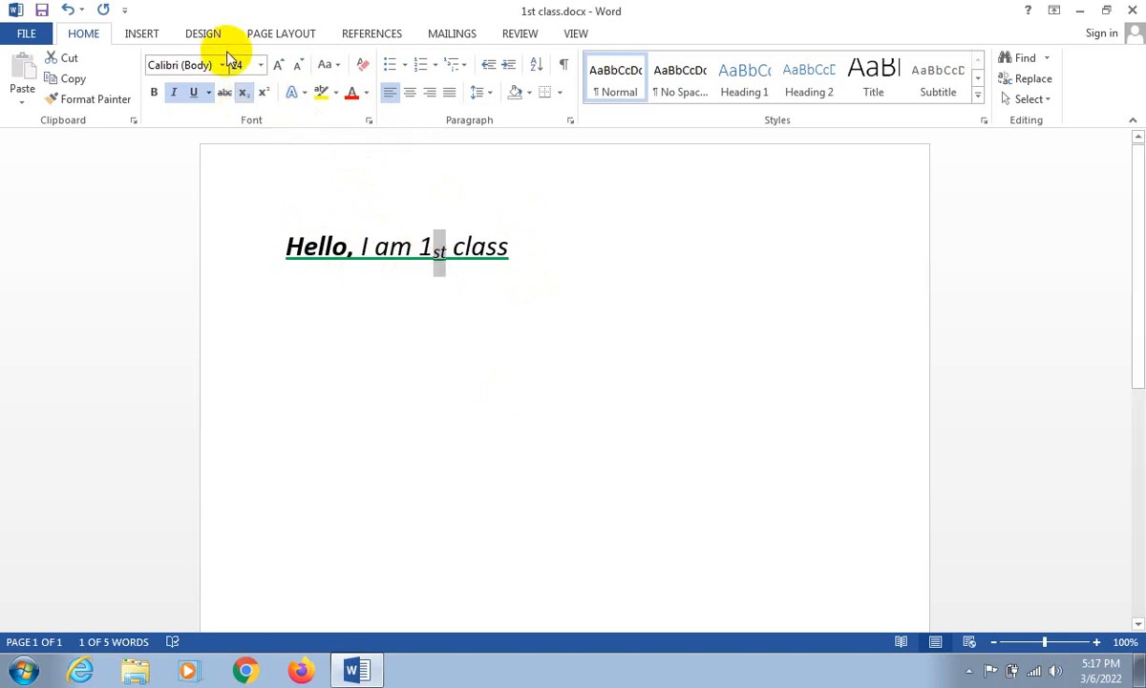
{"action": "left_click", "coordinate": [265, 96]}
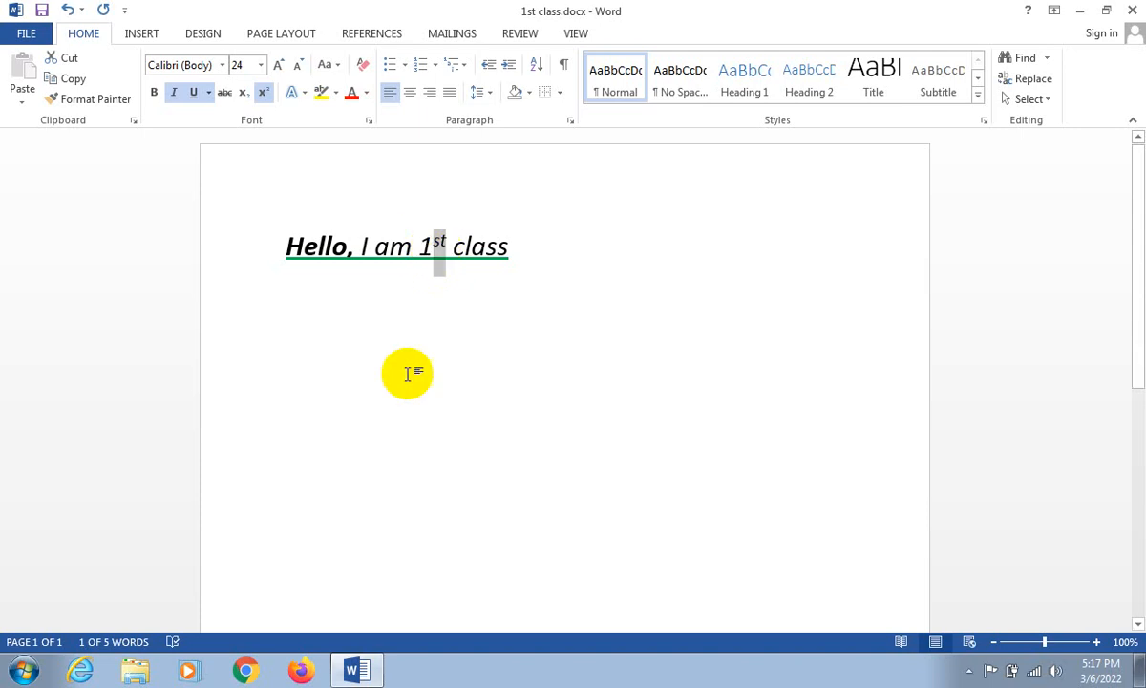
{"action": "left_click", "coordinate": [265, 96]}
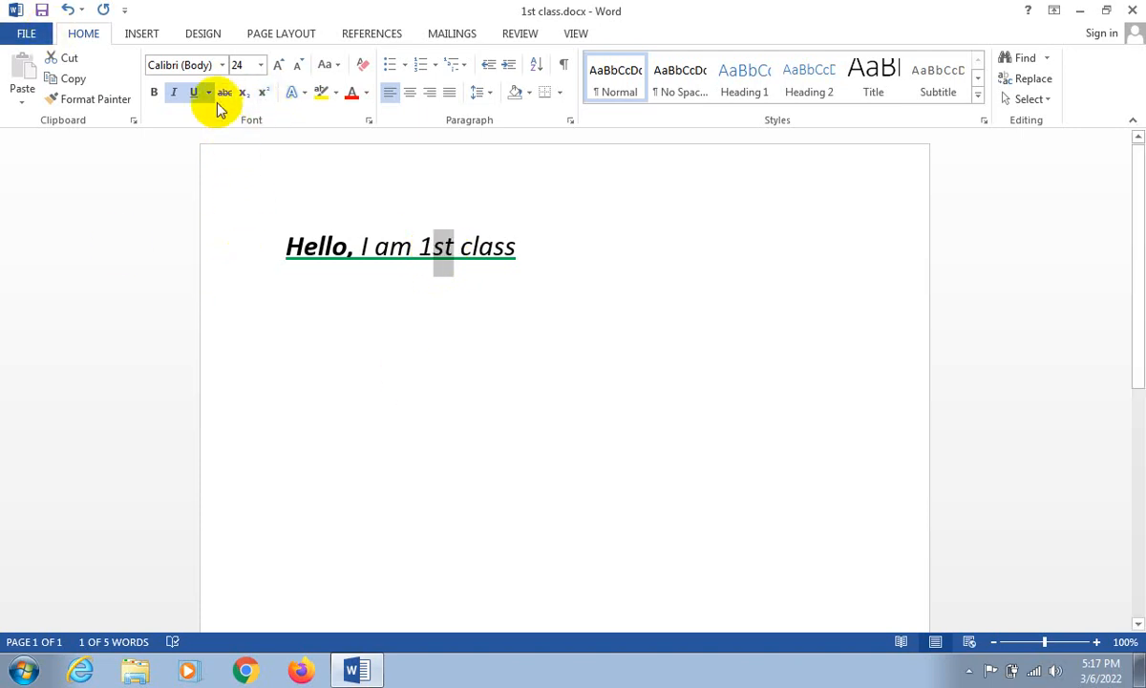
{"action": "left_click", "coordinate": [262, 95]}
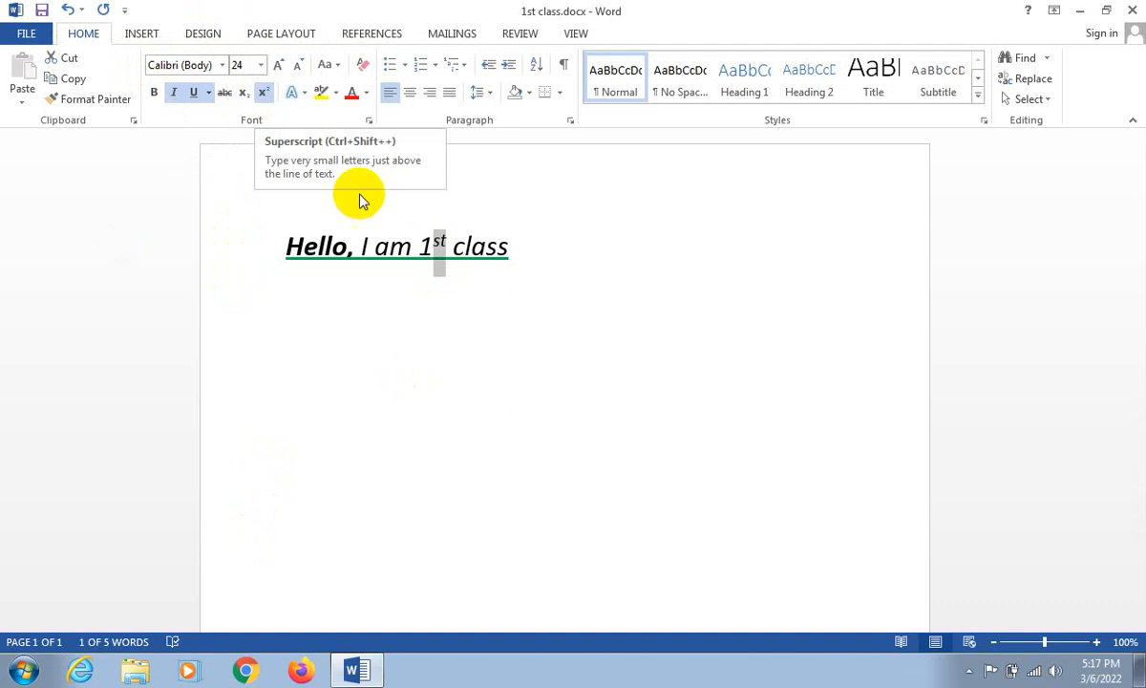
- Select the whole line and preview other fonts on it without applying one
{"action": "left_click_drag", "start_coordinate": [524, 249], "coordinate": [268, 215]}
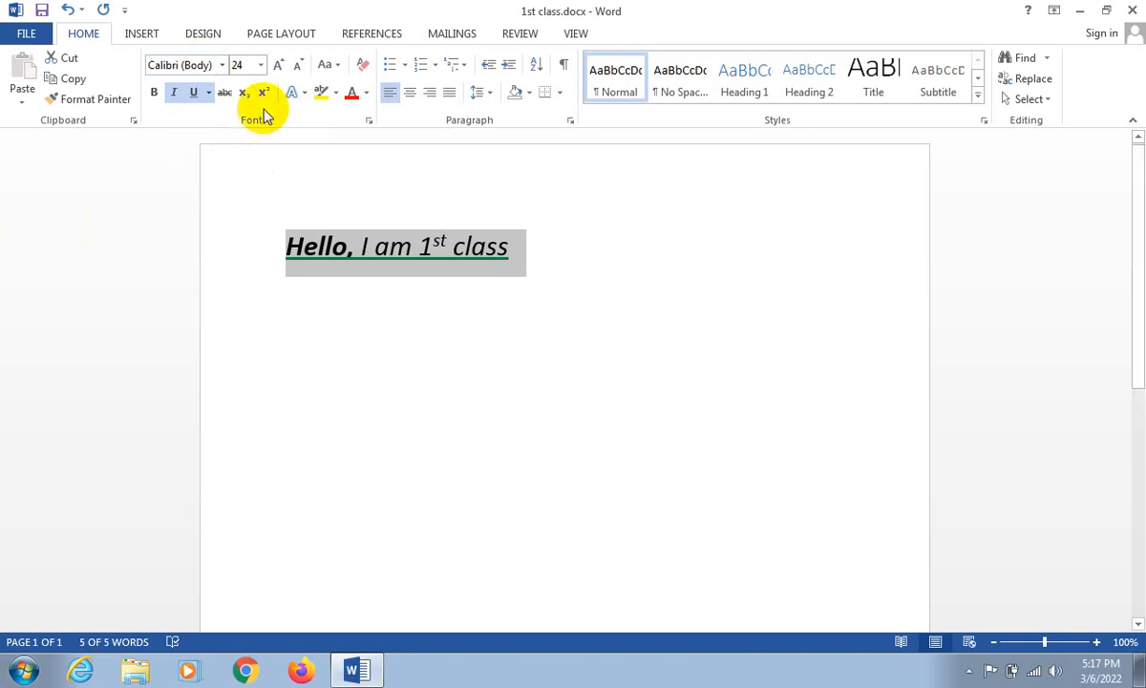
{"action": "left_click", "coordinate": [216, 65]}
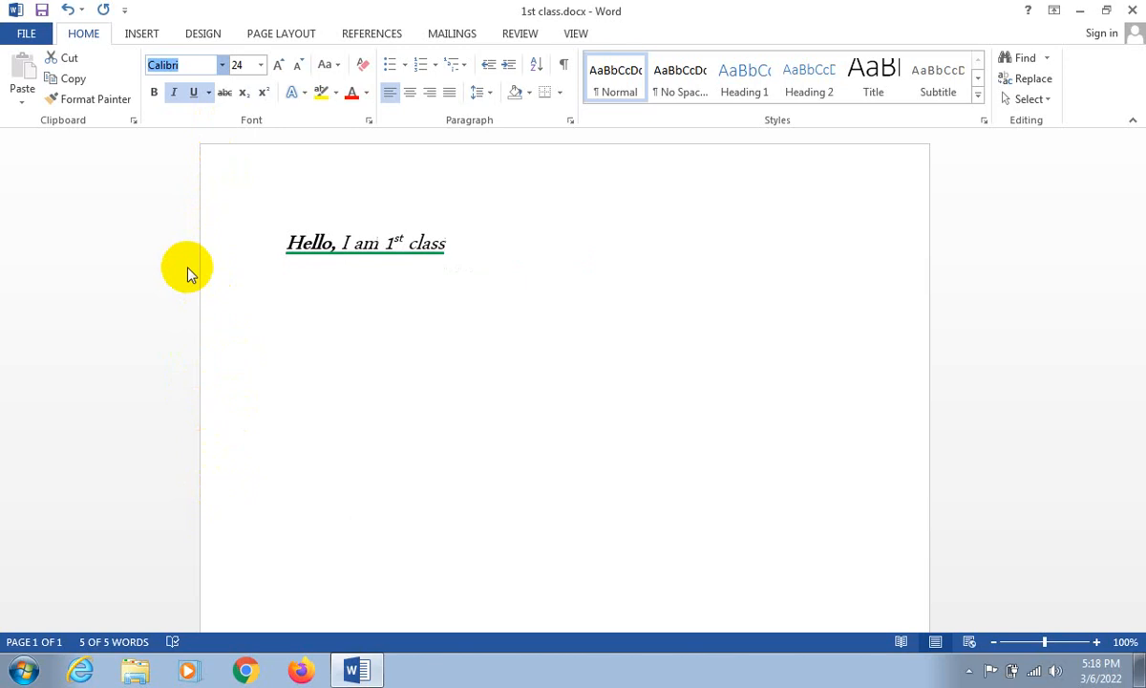
{"action": "key", "text": "Escape"}
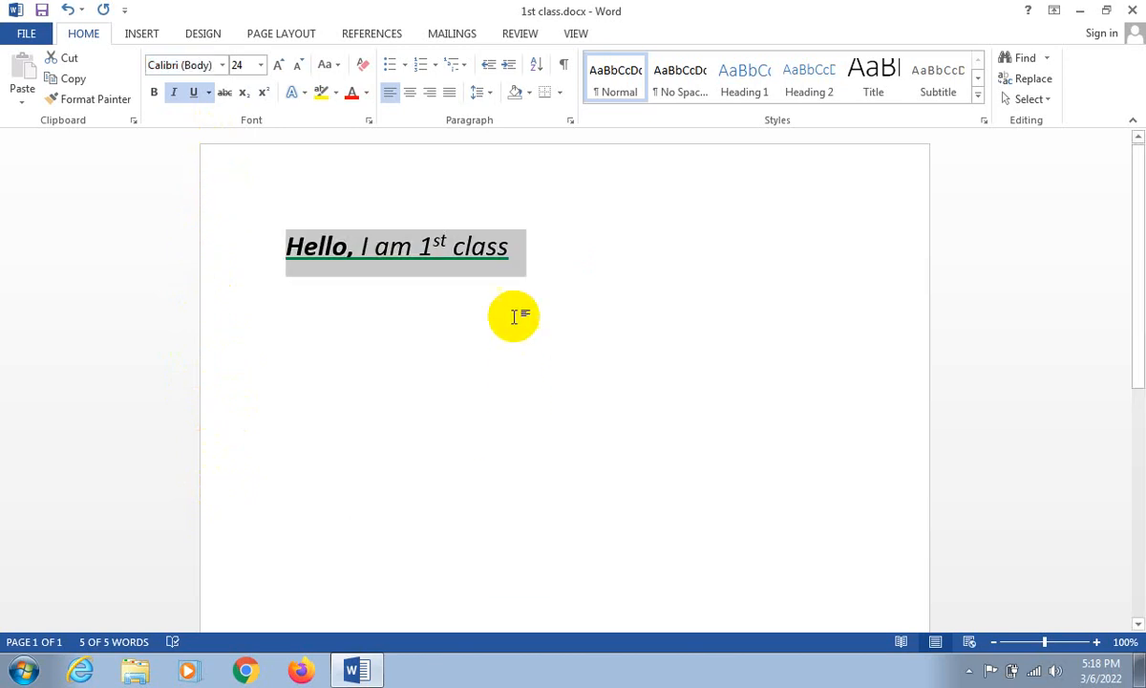
- Remove the underline and italic formatting from the whole line
{"action": "left_click", "coordinate": [193, 91]}
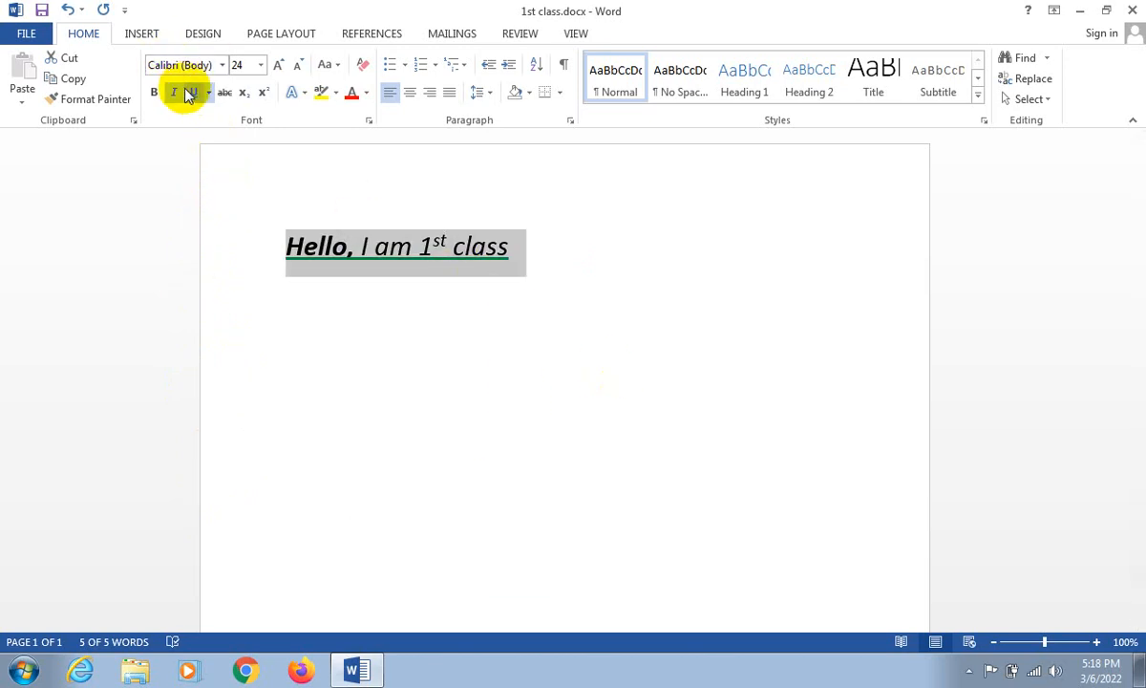
{"action": "left_click", "coordinate": [174, 92]}
{"action": "left_click", "coordinate": [492, 265]}
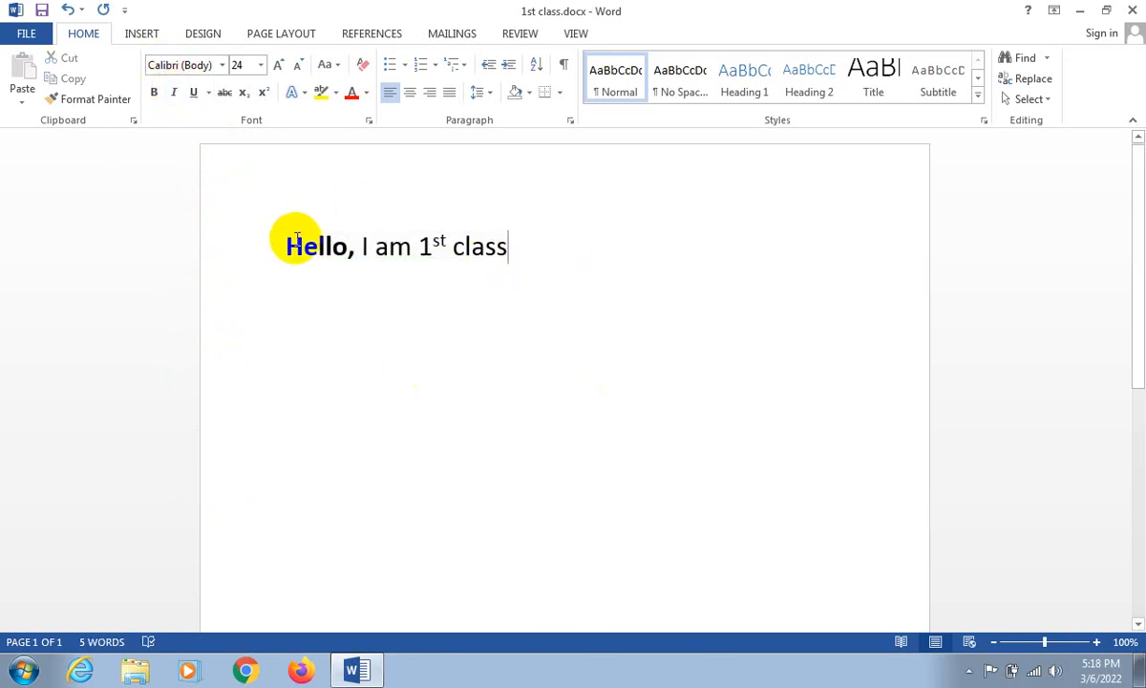
{"action": "left_click_drag", "start_coordinate": [287, 239], "coordinate": [351, 243]}
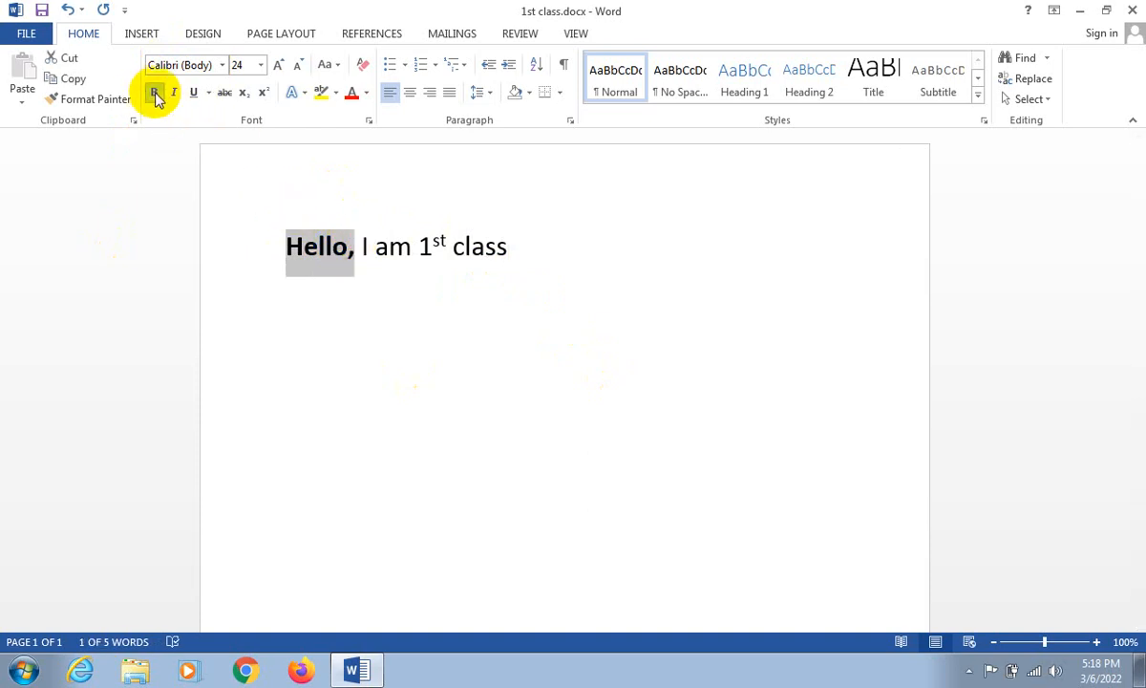
{"action": "left_click", "coordinate": [383, 251]}
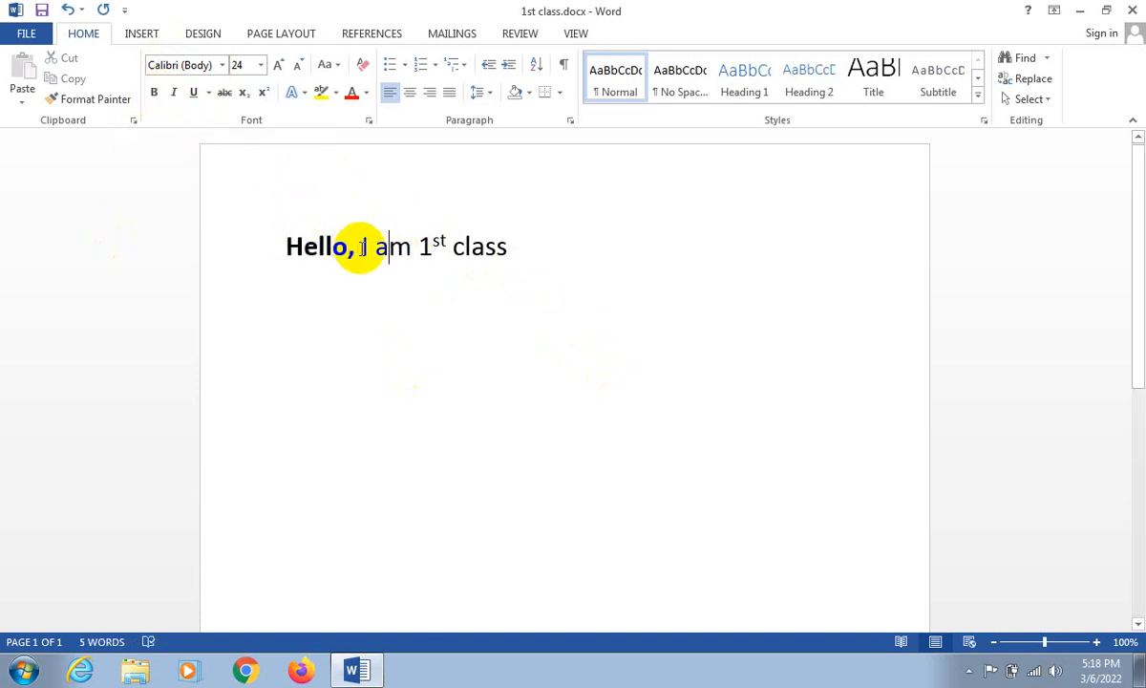
{"action": "left_click_drag", "start_coordinate": [359, 248], "coordinate": [618, 254]}
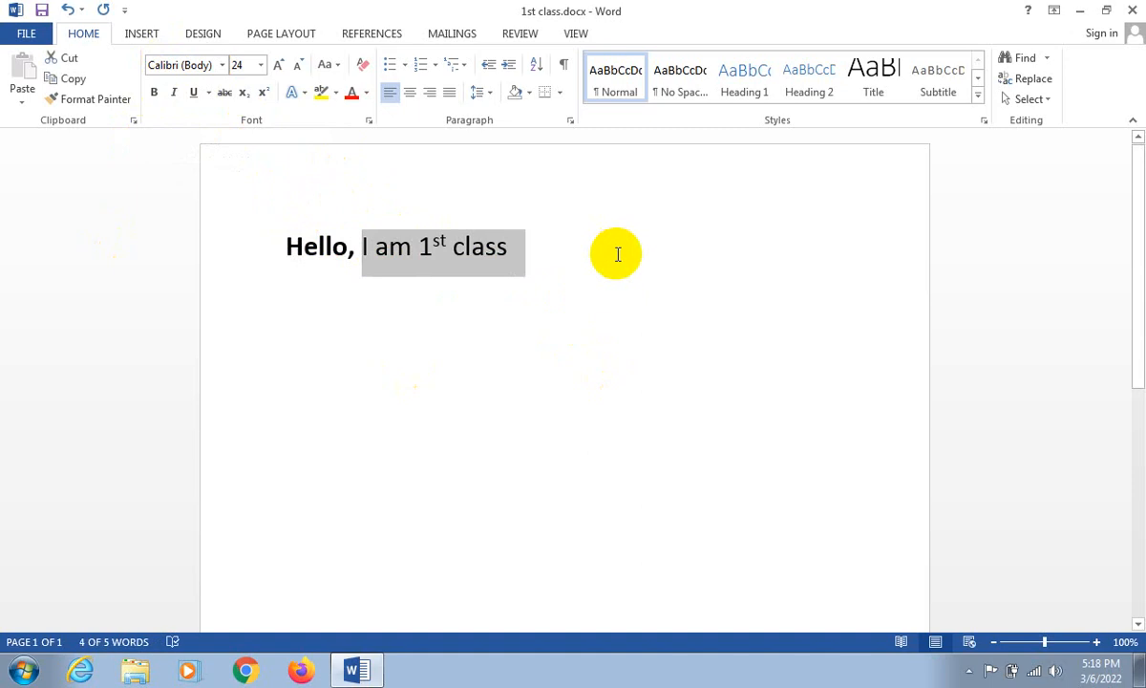
{"action": "left_click", "coordinate": [486, 248]}
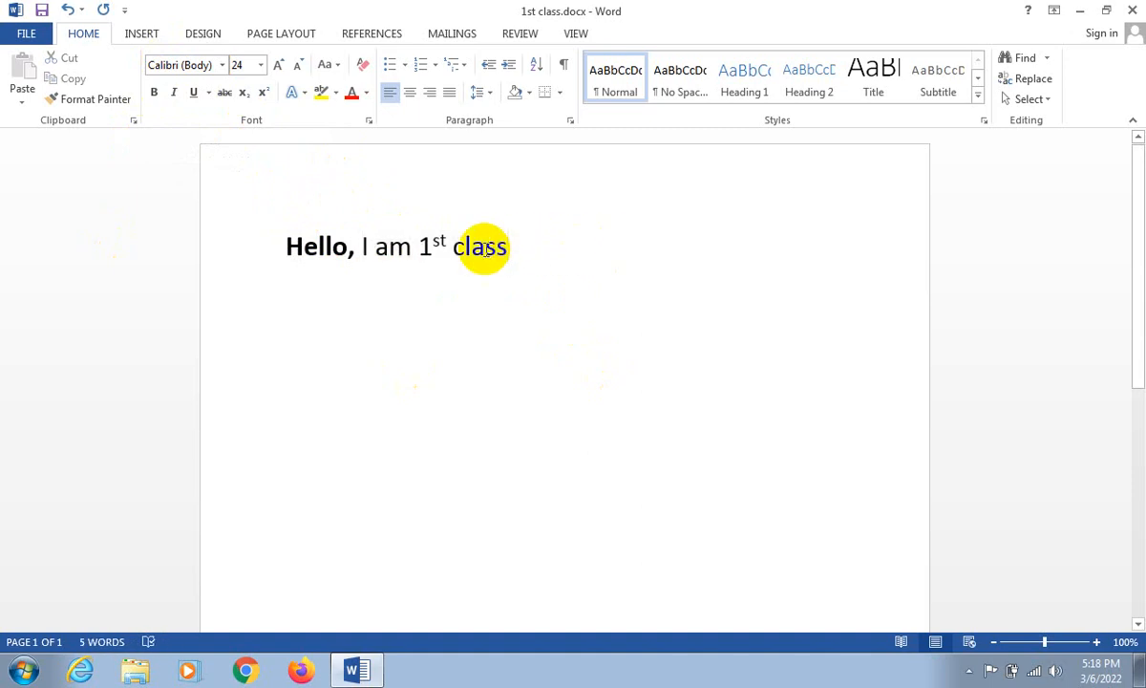
{"action": "key", "text": "End"}
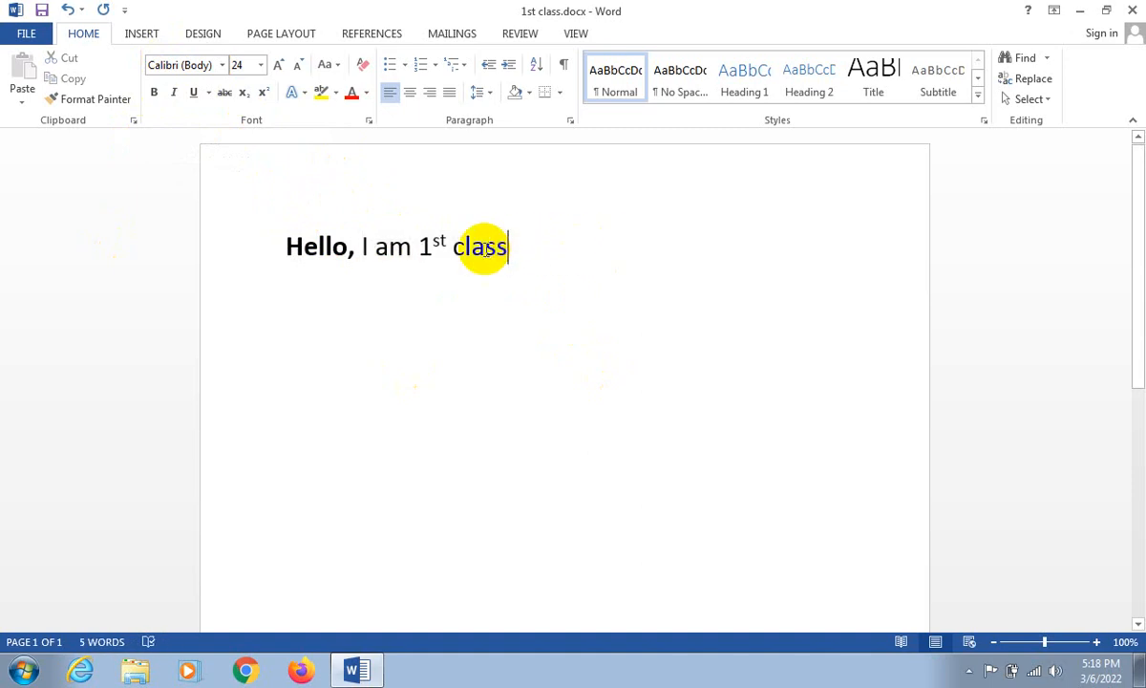
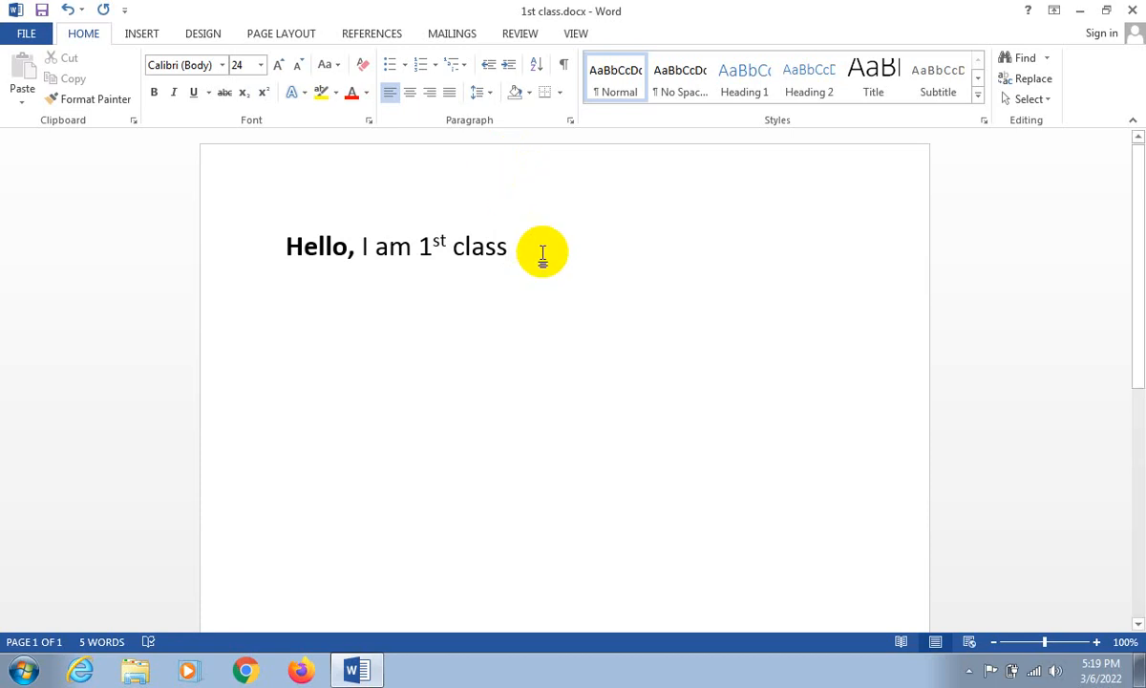
- Add the word "hello" twice after "class" at the end of the line, leaving wide gaps between the words
{"action": "type", "text": "h"}
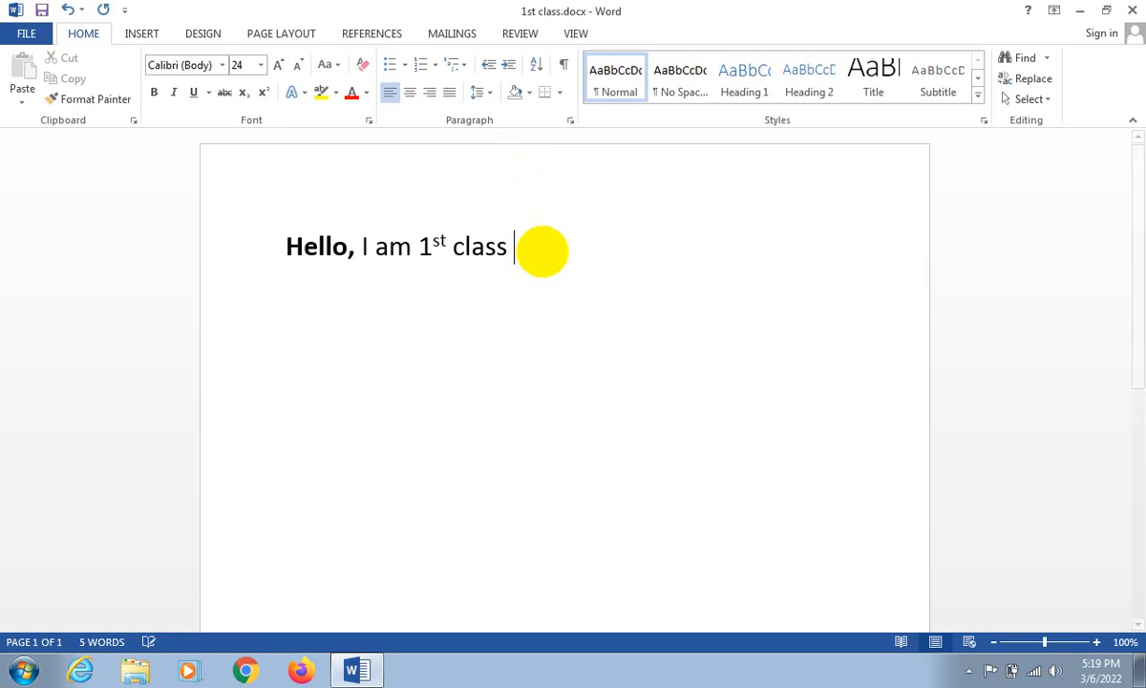
{"action": "type", "text": "el"}
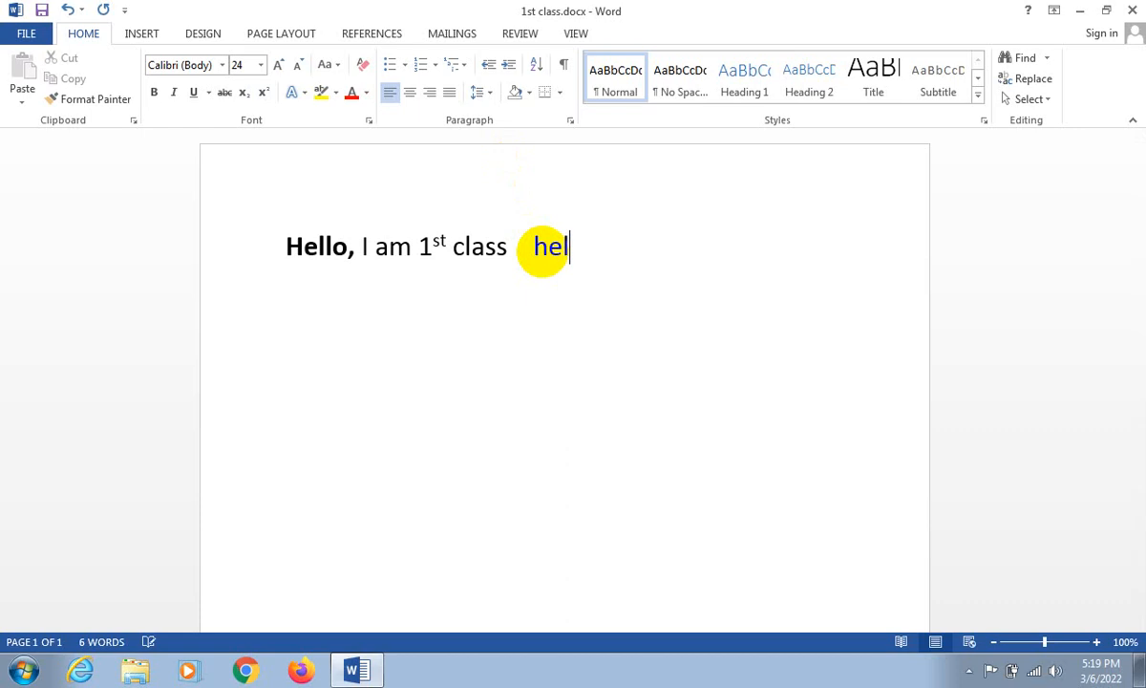
{"action": "type", "text": "lo  hello"}
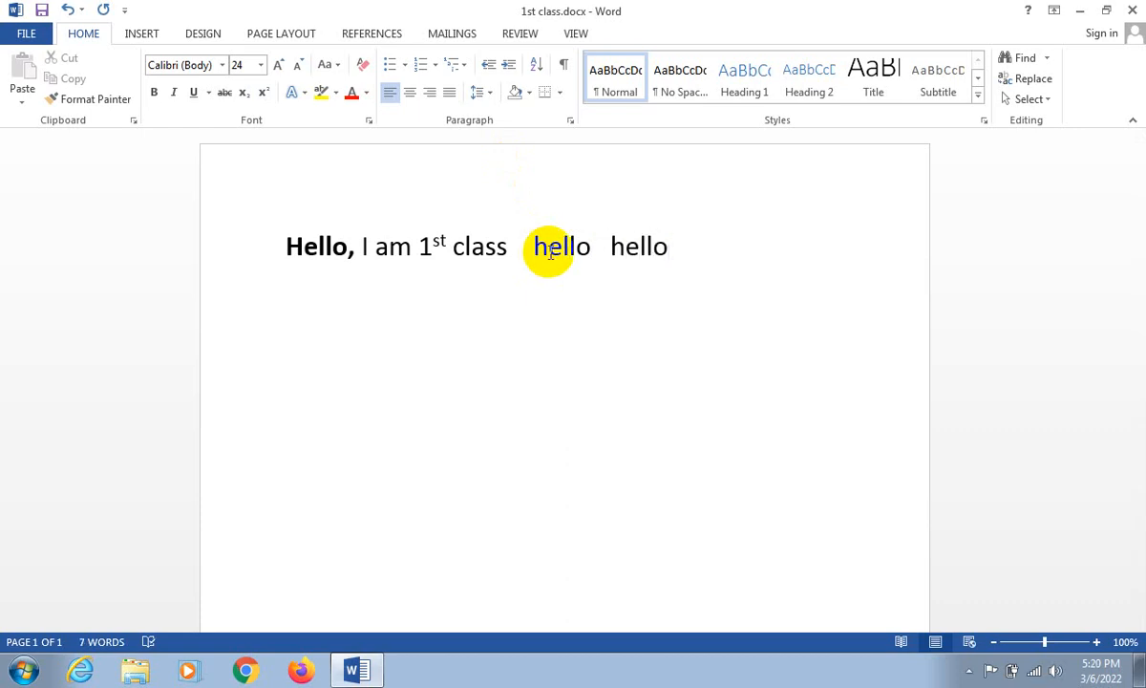
- Italicize the last "hello" on the line
{"action": "left_click", "coordinate": [616, 239]}
{"action": "mouse_move", "coordinate": [616, 238]}
{"action": "left_mouse_down"}
{"action": "mouse_move", "coordinate": [669, 246]}
{"action": "mouse_move", "coordinate": [628, 251]}
{"action": "left_mouse_up"}
{"action": "left_click", "coordinate": [173, 92]}
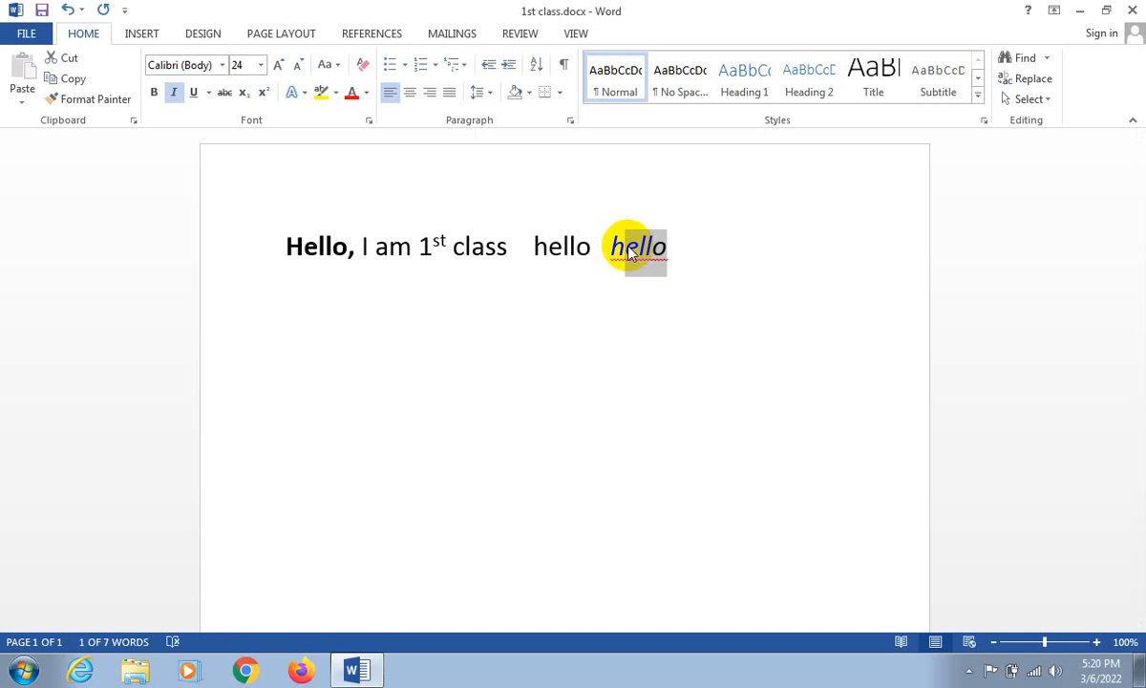
{"action": "left_click", "coordinate": [606, 258]}
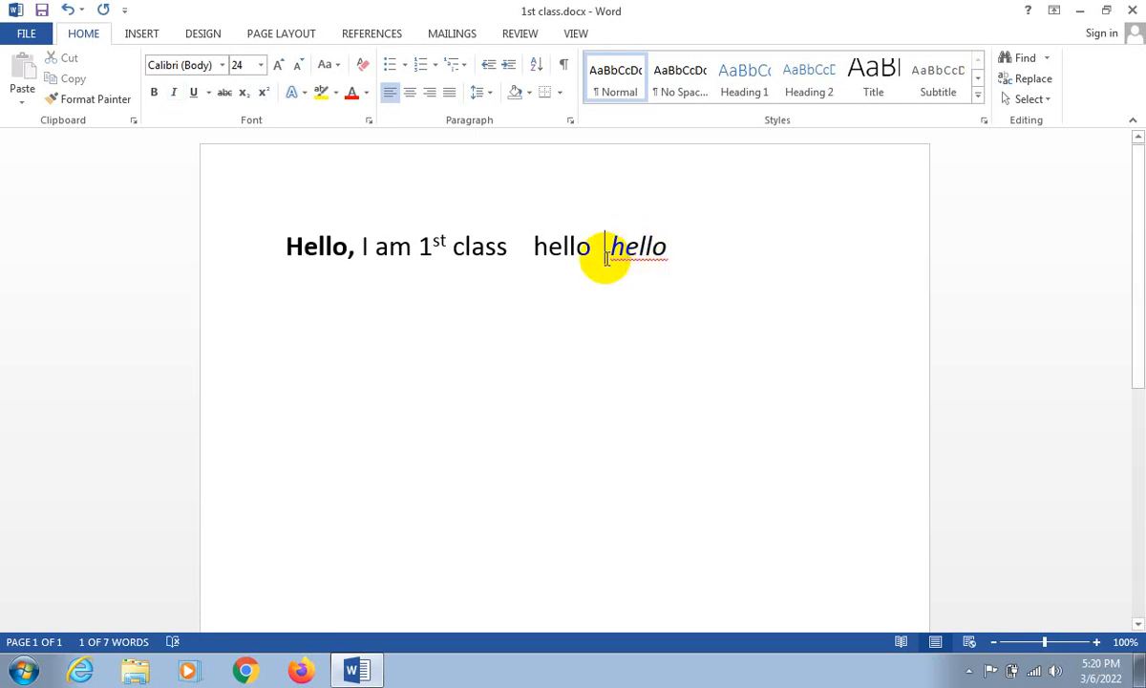
{"action": "left_click_drag", "start_coordinate": [664, 248], "coordinate": [615, 263]}
{"action": "left_click", "coordinate": [665, 268]}
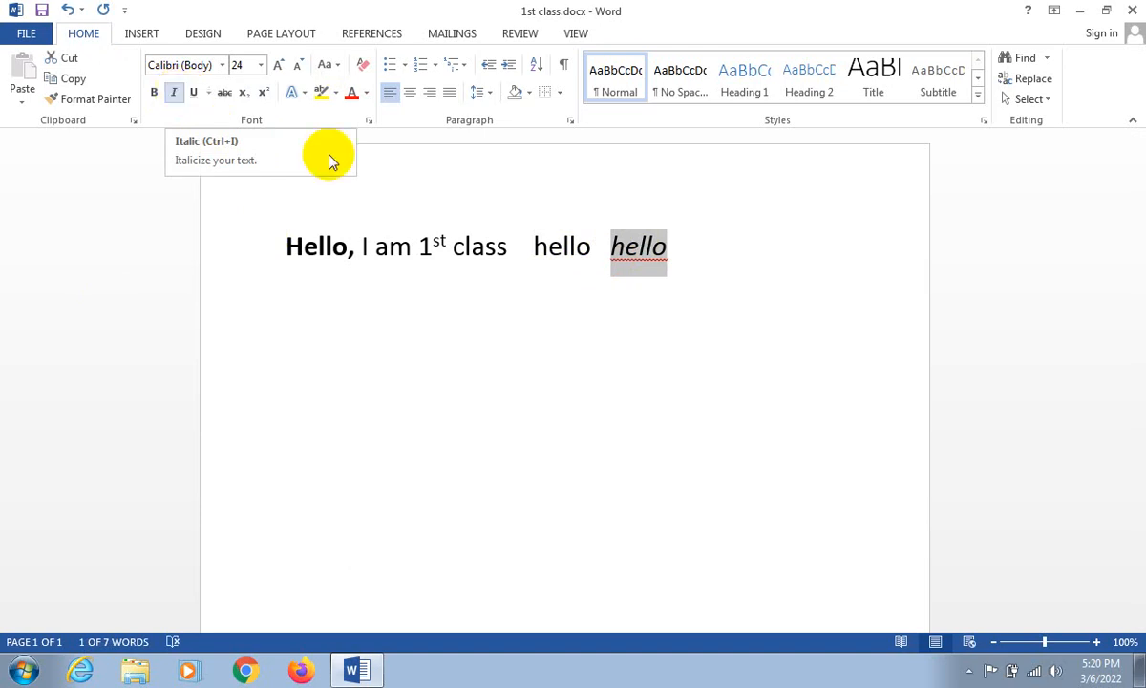
{"action": "left_click", "coordinate": [655, 256]}
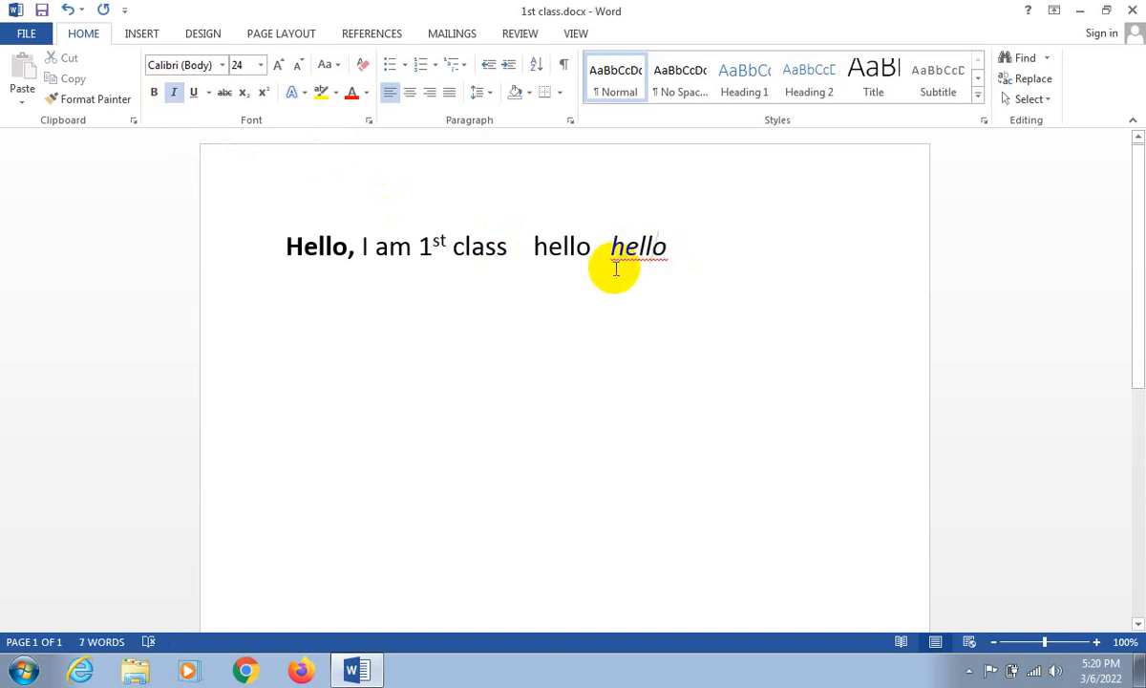
- Delete the italic "hello" at the end of the line
{"action": "left_click_drag", "start_coordinate": [670, 246], "coordinate": [619, 251]}
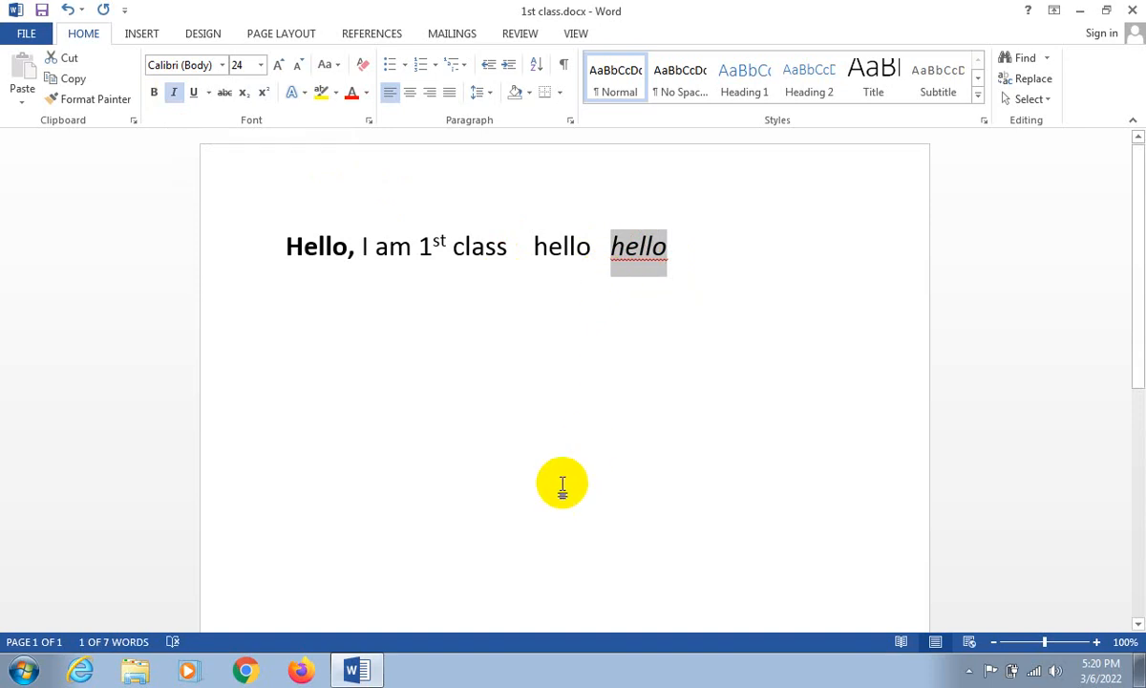
{"action": "key", "text": "BackSpace"}
{"action": "key", "text": "BackSpace"}
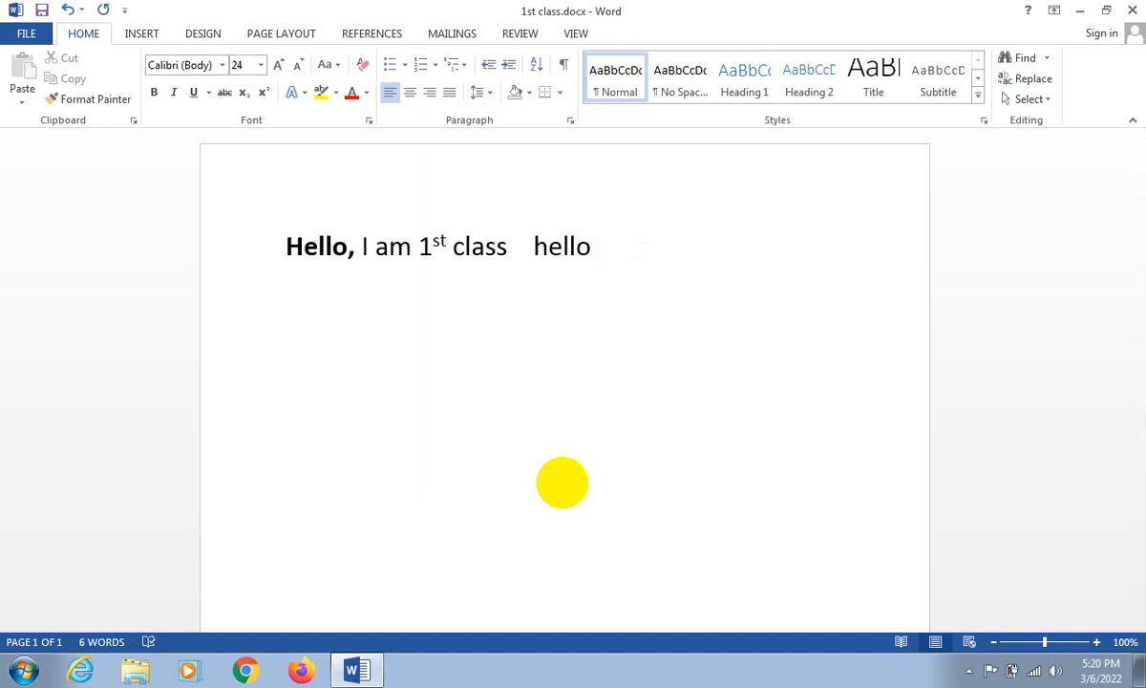
{"action": "key", "text": "BackSpace"}
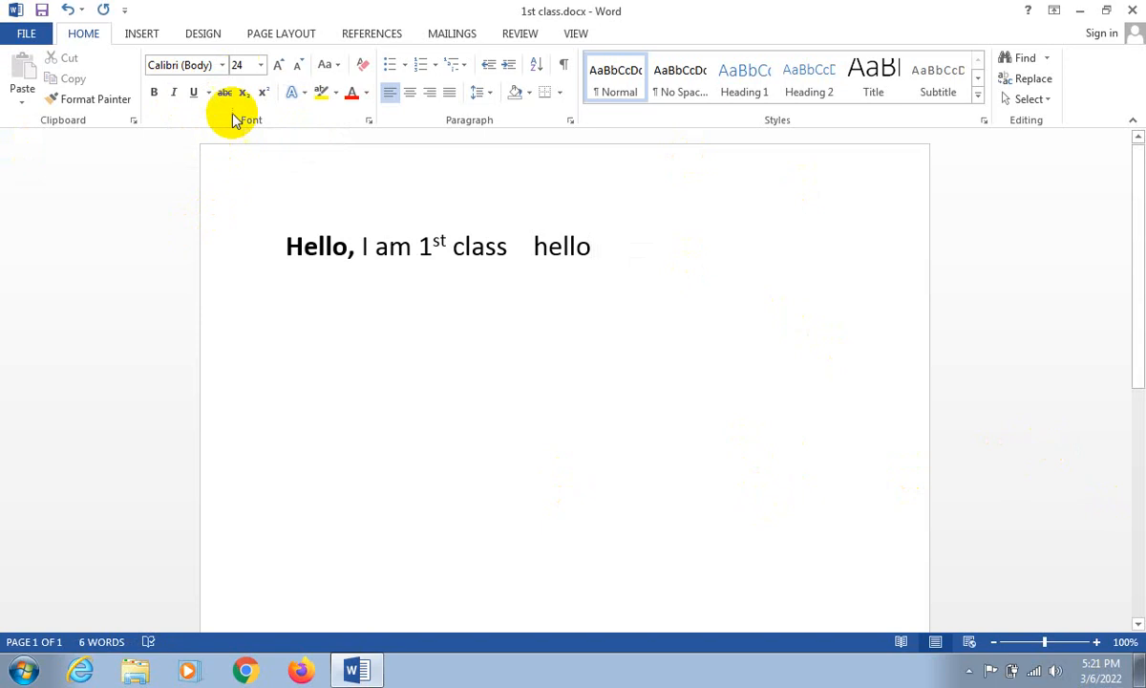
- Insert spaces before "Hello," to shift the start of the line to about the middle of the page
{"action": "left_click_drag", "start_coordinate": [282, 247], "coordinate": [721, 248]}
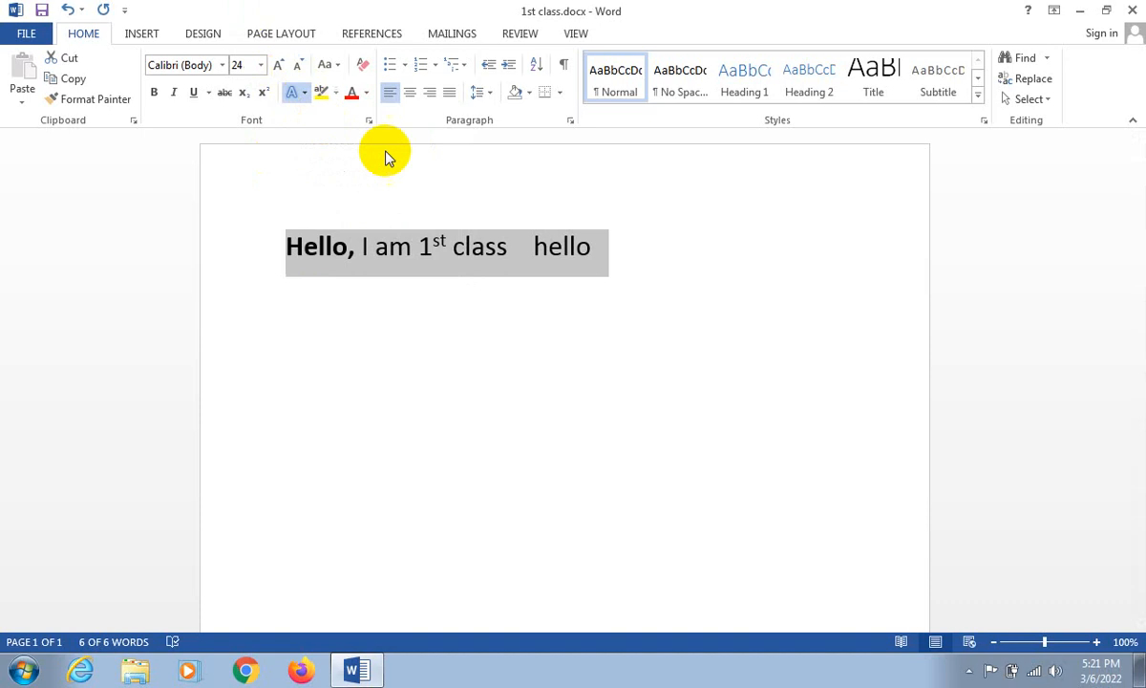
{"action": "left_click", "coordinate": [284, 247]}
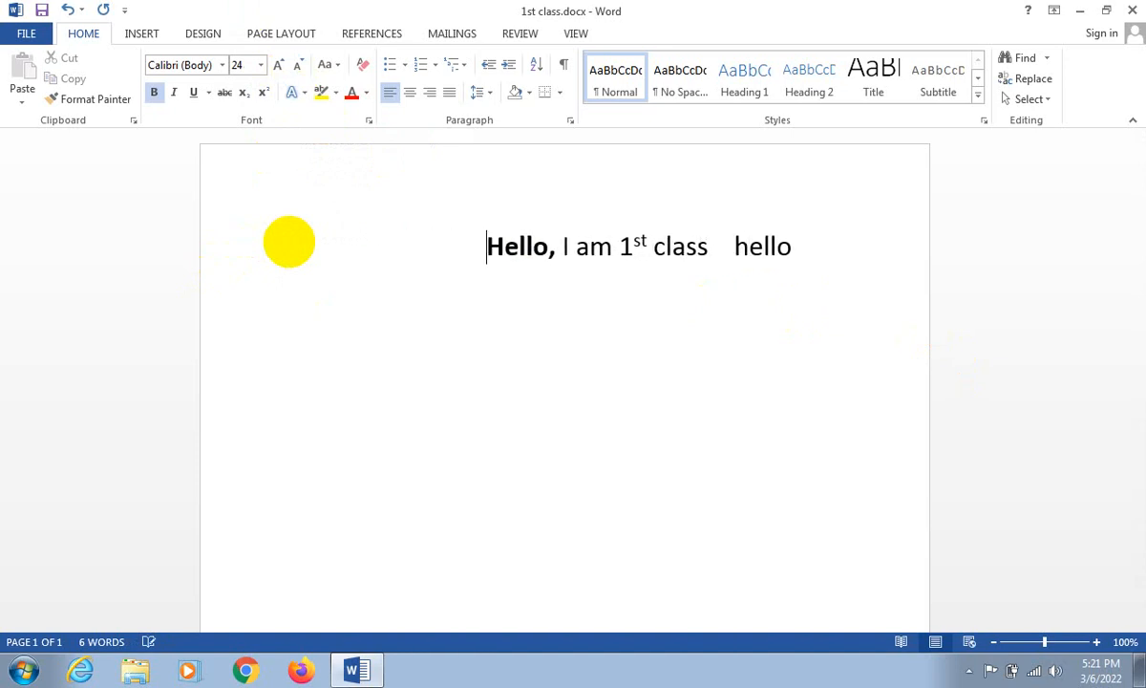
{"action": "key", "text": "BackSpace"}
{"action": "key", "text": "BackSpace"}
{"action": "key", "text": "BackSpace"}
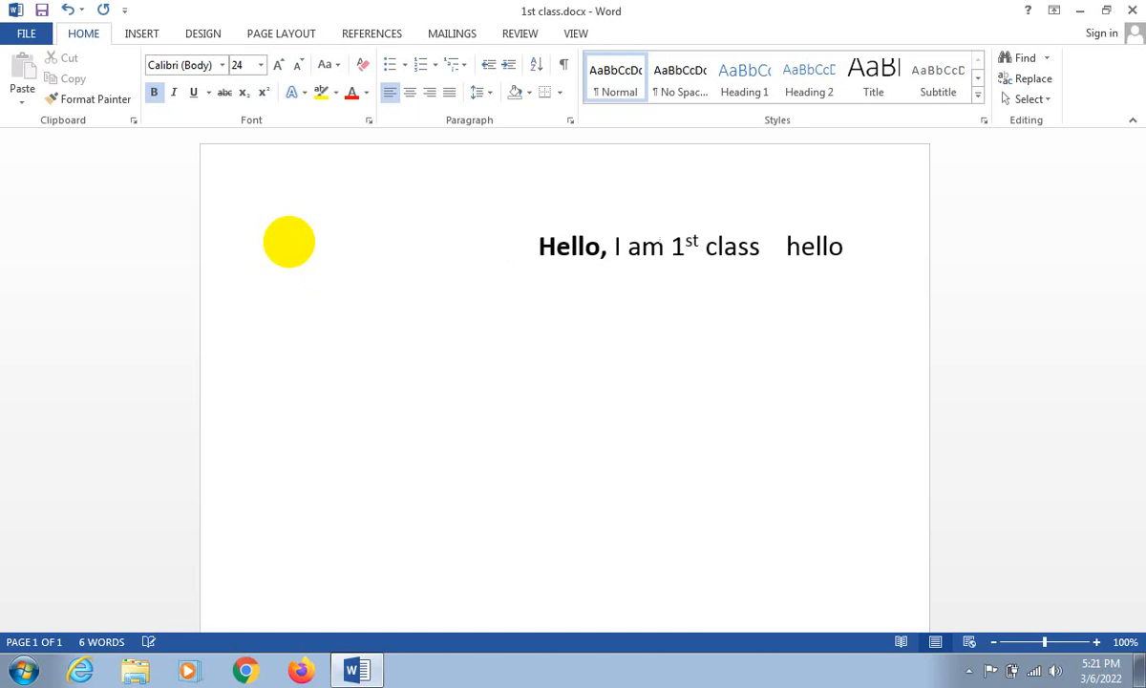
{"action": "key", "text": "BackSpace"}
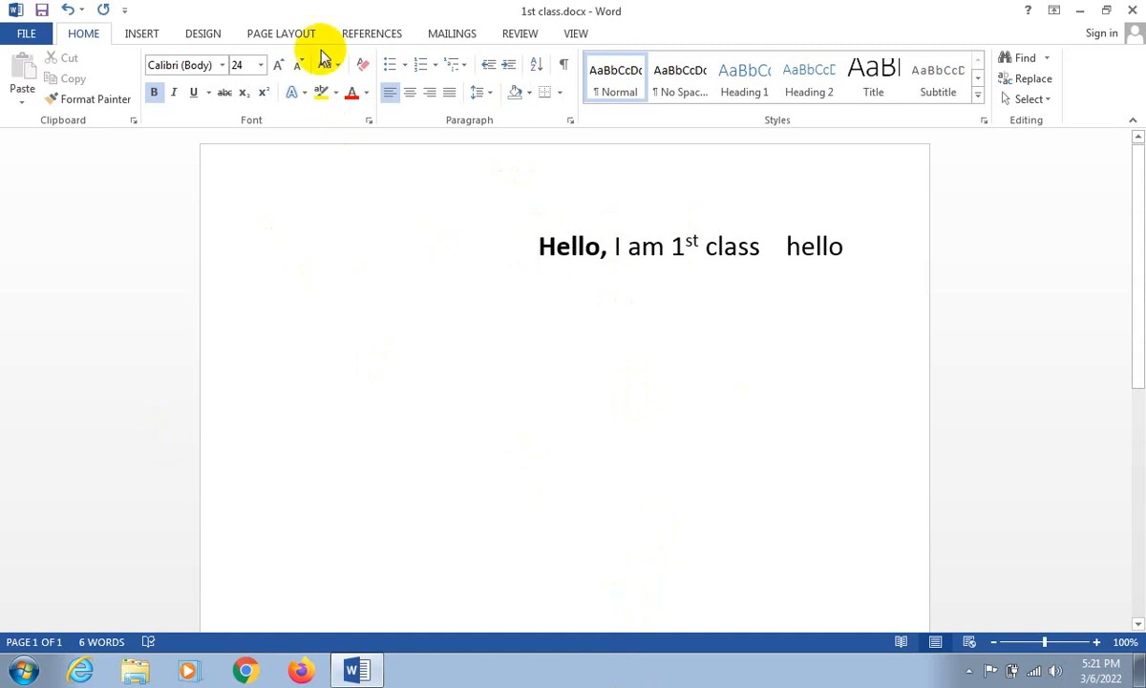
- Apply the light gray inner-shadow text effect to the whole text
{"action": "key", "text": "ctrl+a"}
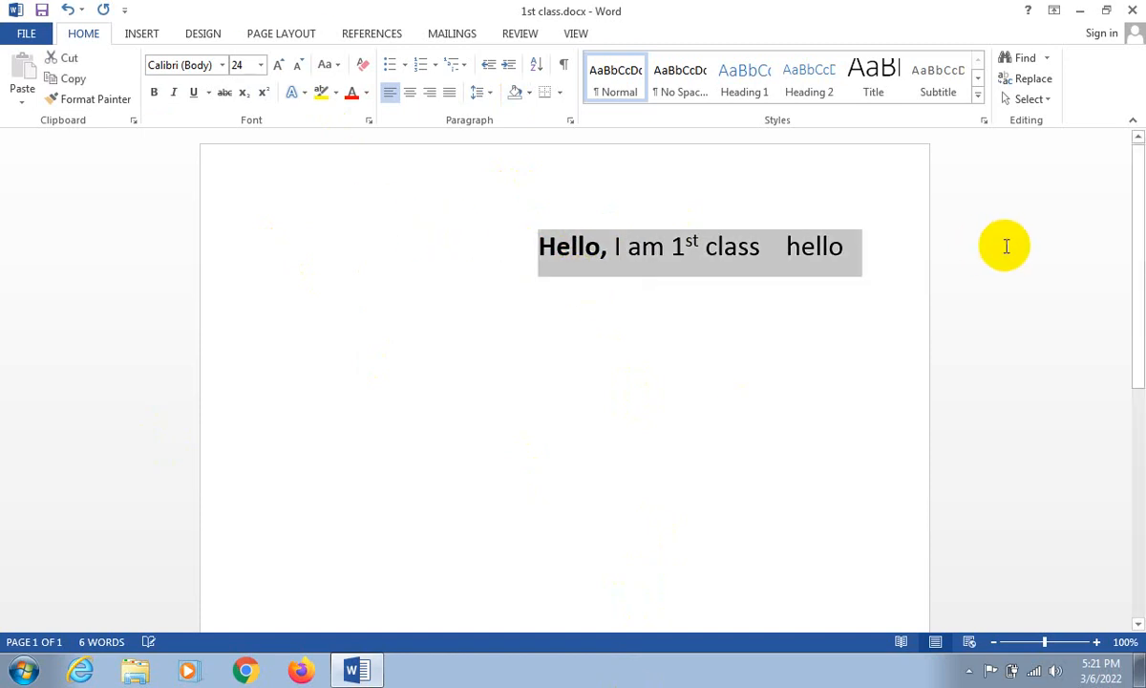
{"action": "left_click", "coordinate": [302, 98]}
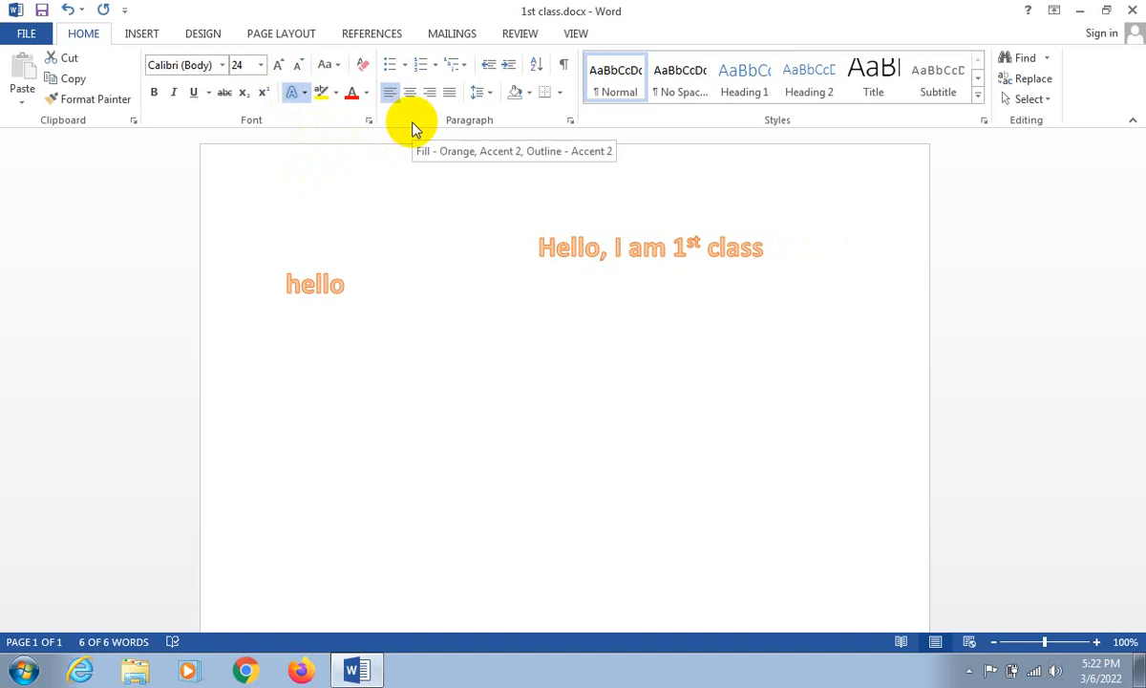
{"action": "left_click", "coordinate": [509, 127]}
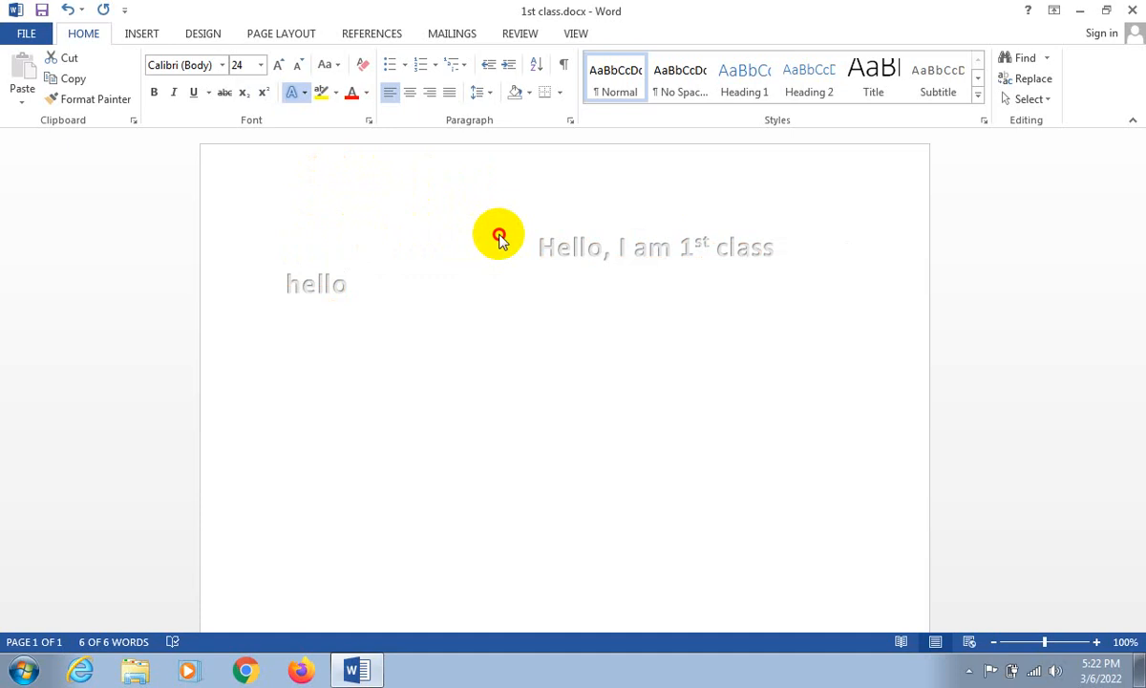
{"action": "left_click", "coordinate": [584, 269]}
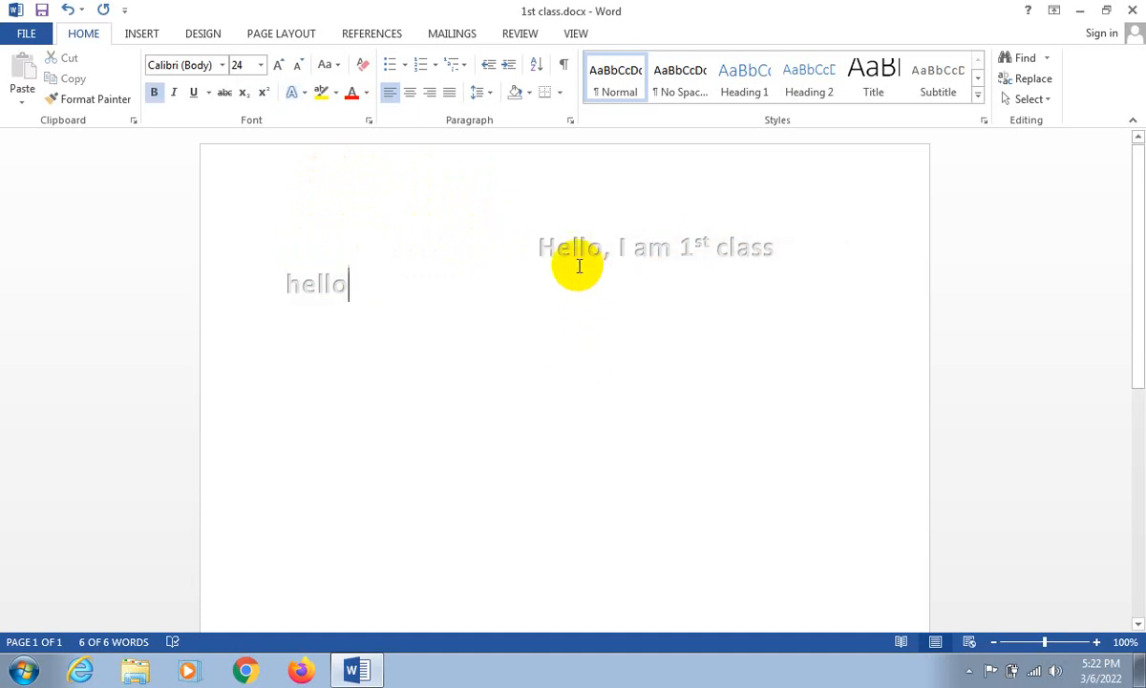
- Preview outline colours on the whole text without applying one
{"action": "left_click", "coordinate": [542, 253]}
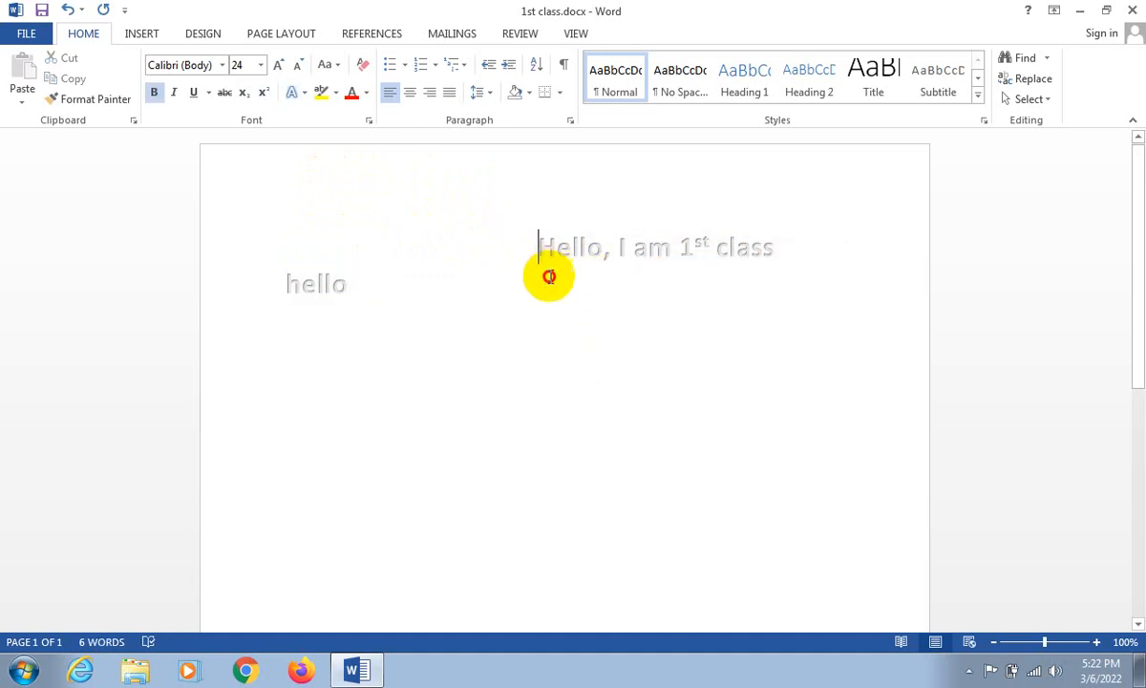
{"action": "key", "text": "ctrl+a"}
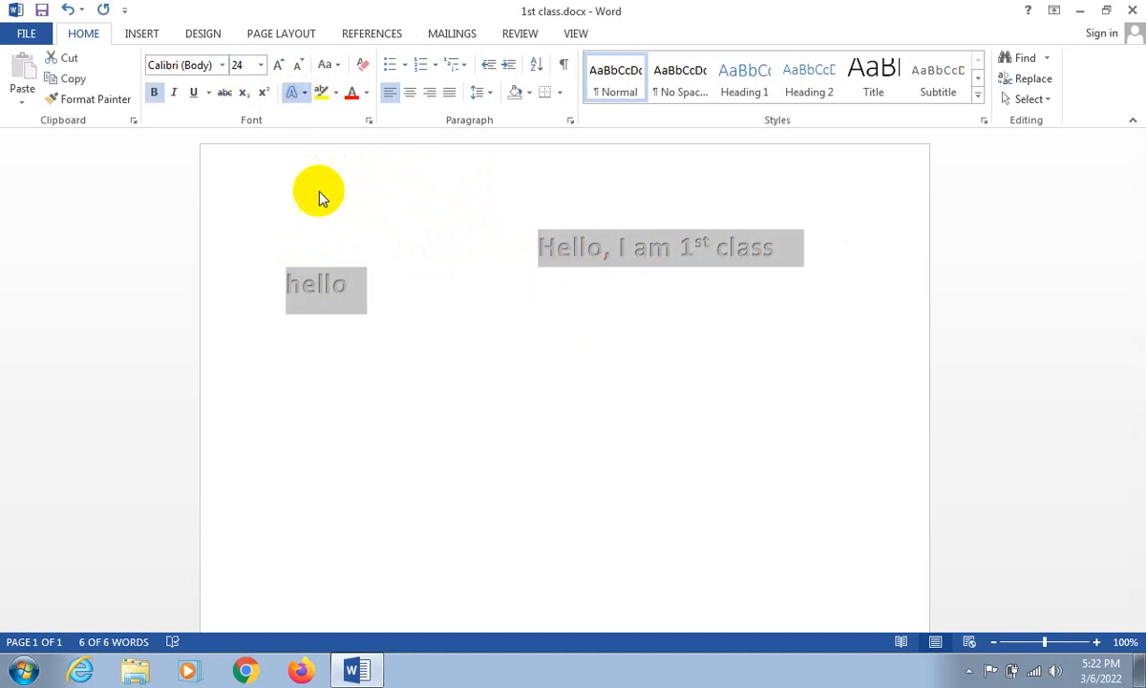
{"action": "left_click", "coordinate": [530, 283]}
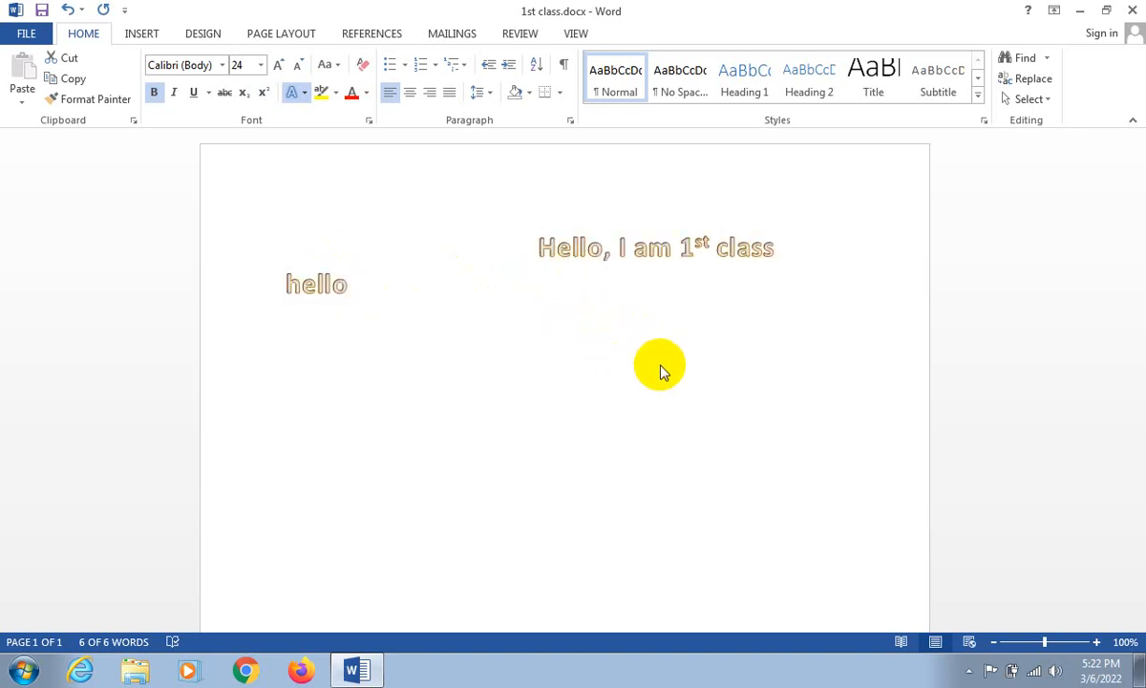
{"action": "key", "text": "ctrl+a"}
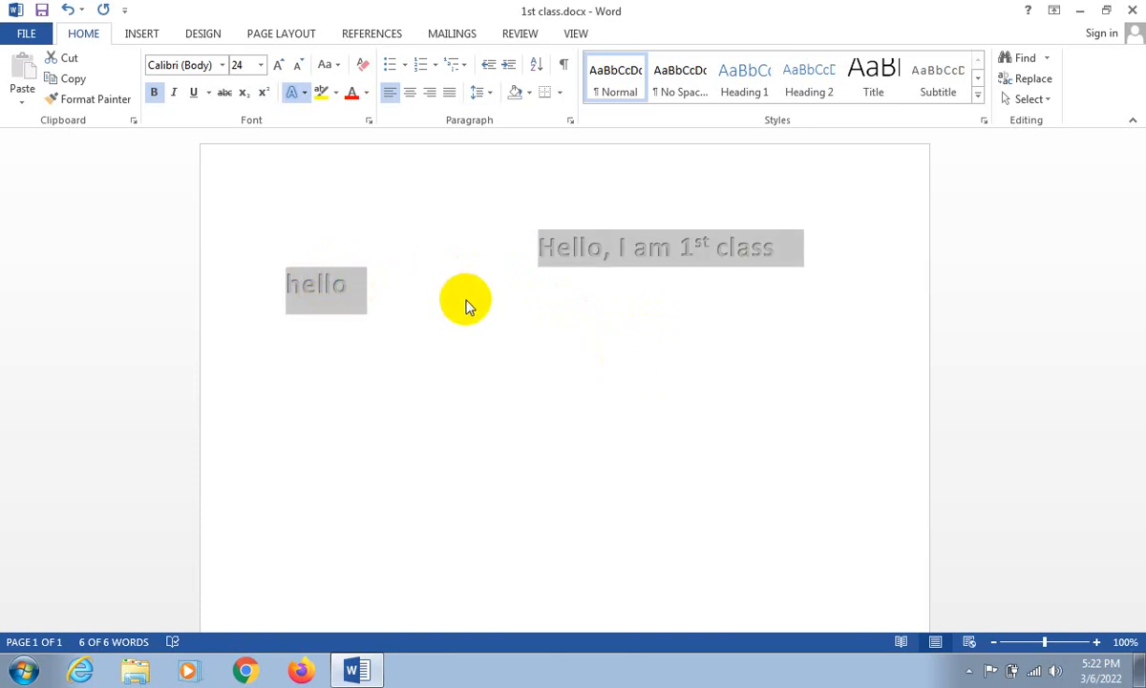
- Try other shadow styles on the whole text, including Inside Diagonal Top Left, and apply the Below shadow
{"action": "left_click", "coordinate": [577, 175]}
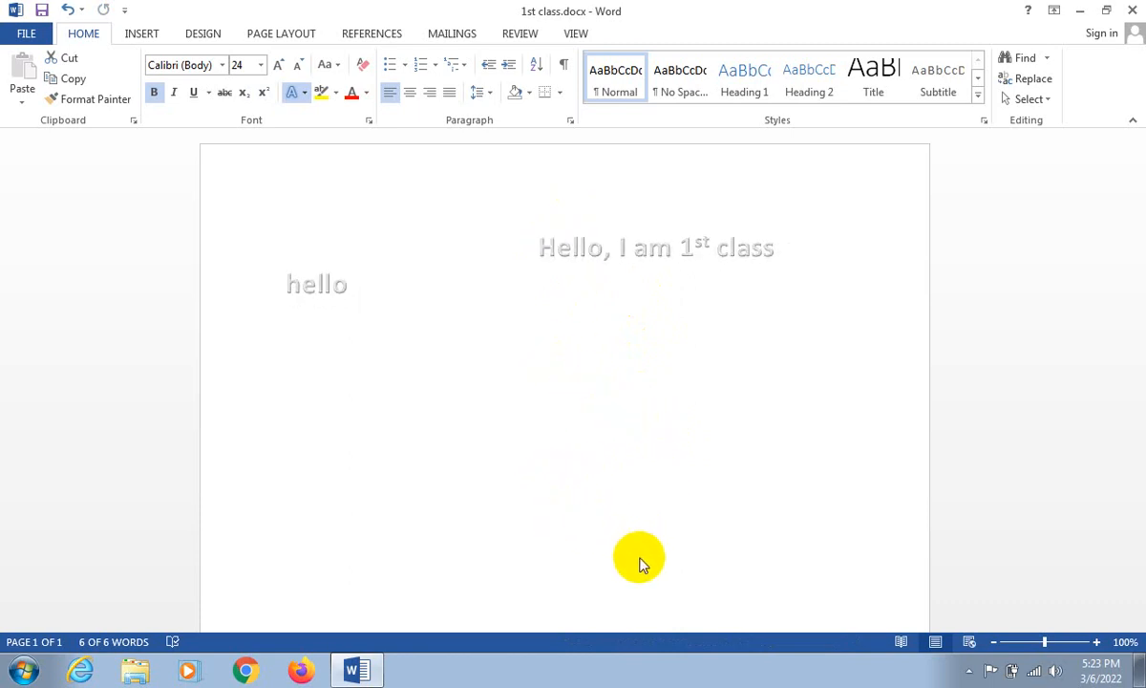
{"action": "left_click_drag", "start_coordinate": [575, 484], "coordinate": [547, 255]}
{"action": "left_click", "coordinate": [577, 392]}
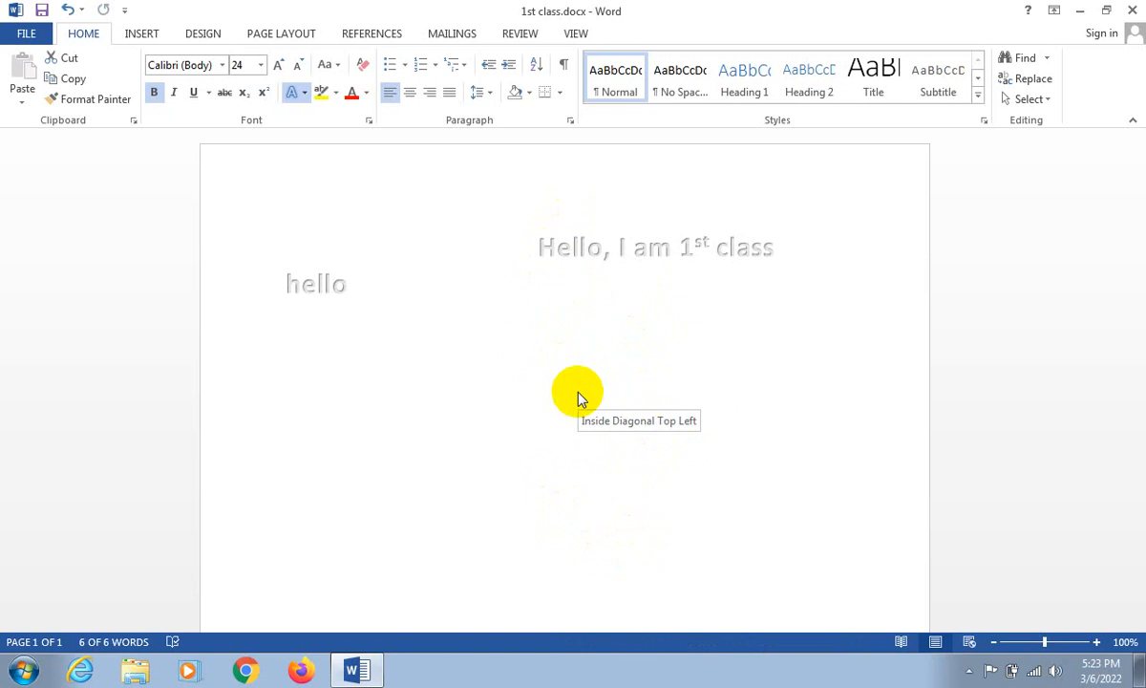
{"action": "key", "text": "ctrl+a"}
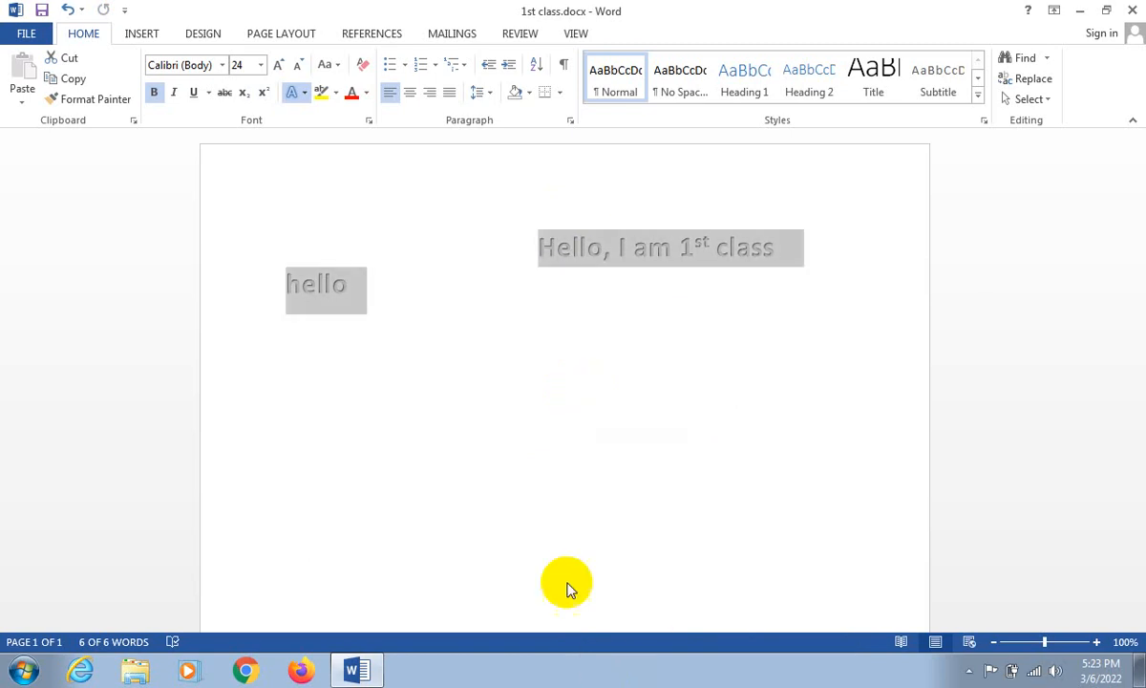
{"action": "left_click", "coordinate": [550, 538]}
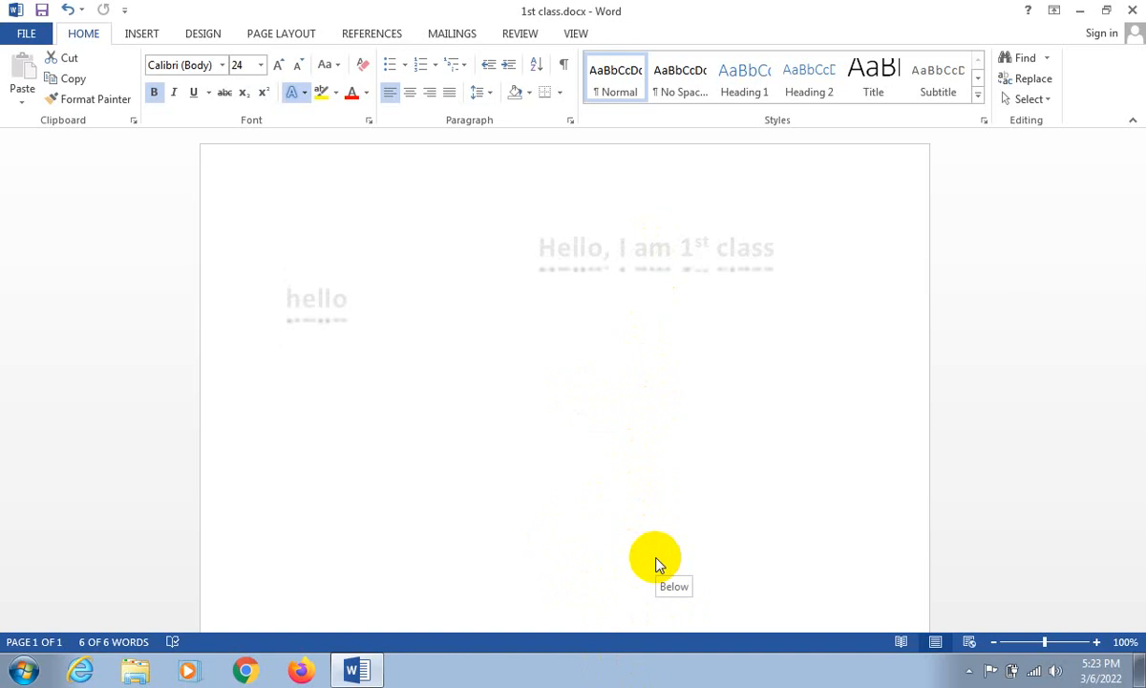
{"action": "left_click", "coordinate": [660, 253]}
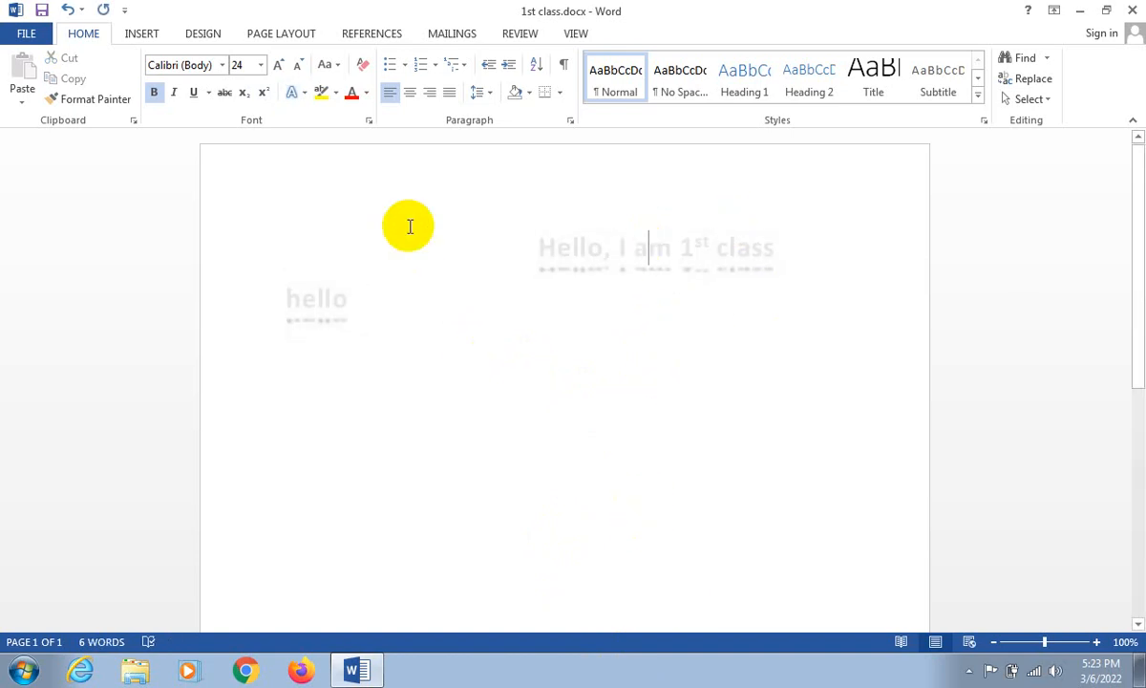
- Change the font color of the whole text to red
{"action": "left_click", "coordinate": [512, 227]}
{"action": "left_click_drag", "start_coordinate": [512, 227], "coordinate": [772, 323]}
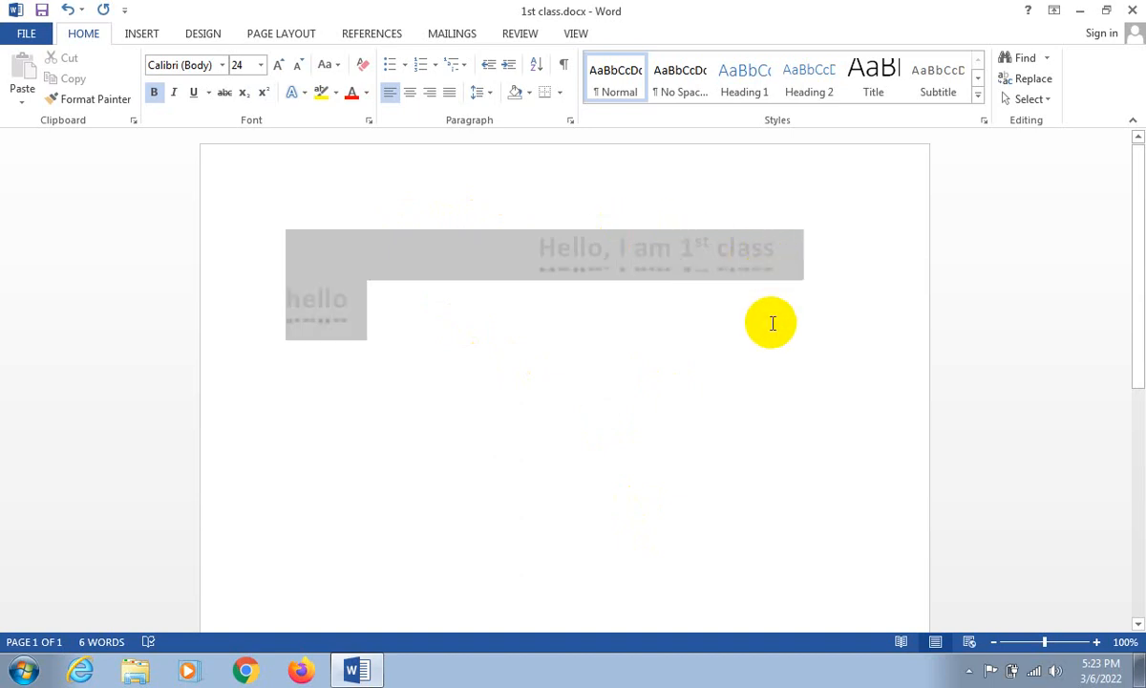
{"action": "left_click", "coordinate": [351, 93]}
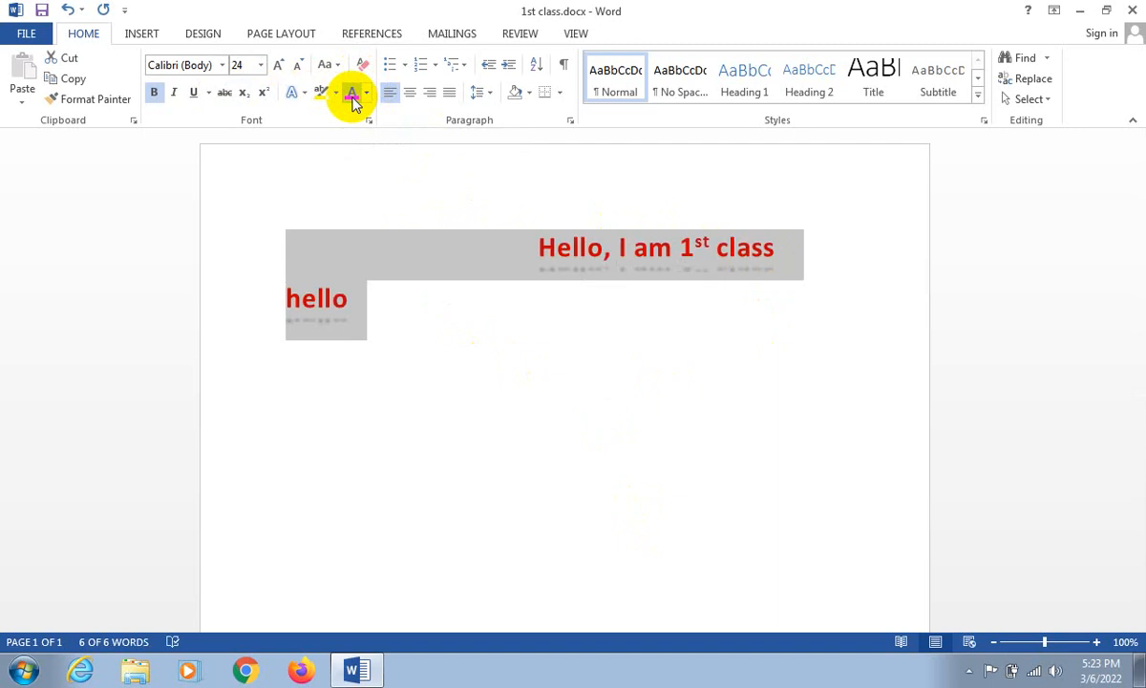
{"action": "left_click", "coordinate": [649, 248]}
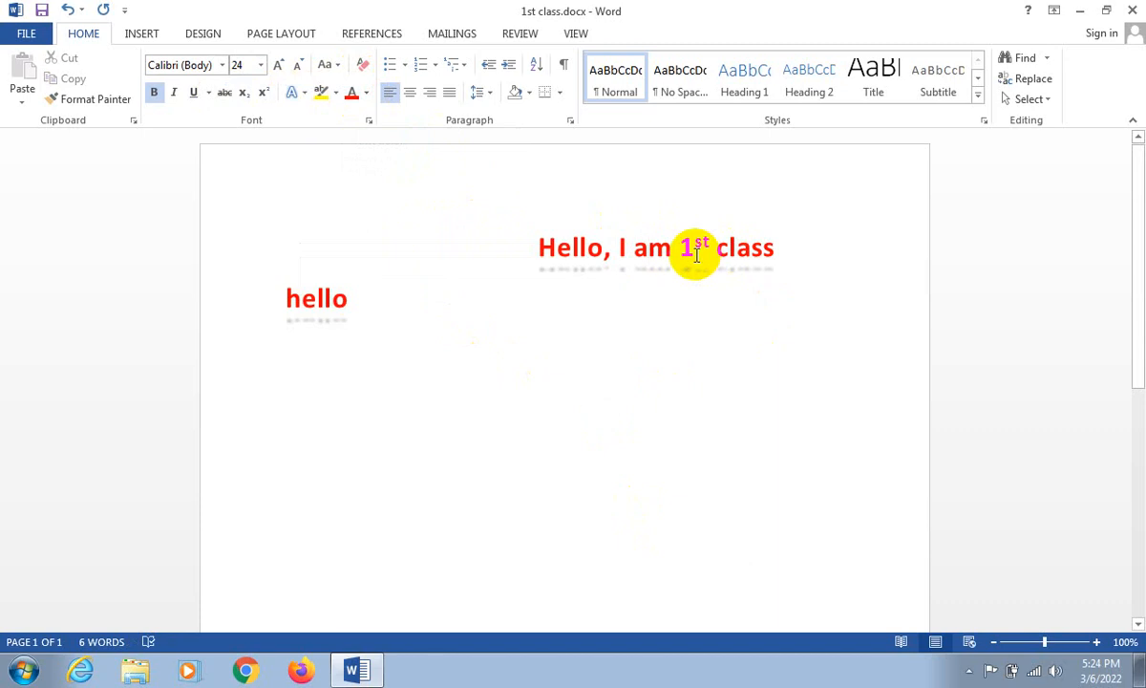
- Remove the shadow effect from the whole text
{"action": "key", "text": "ctrl+a"}
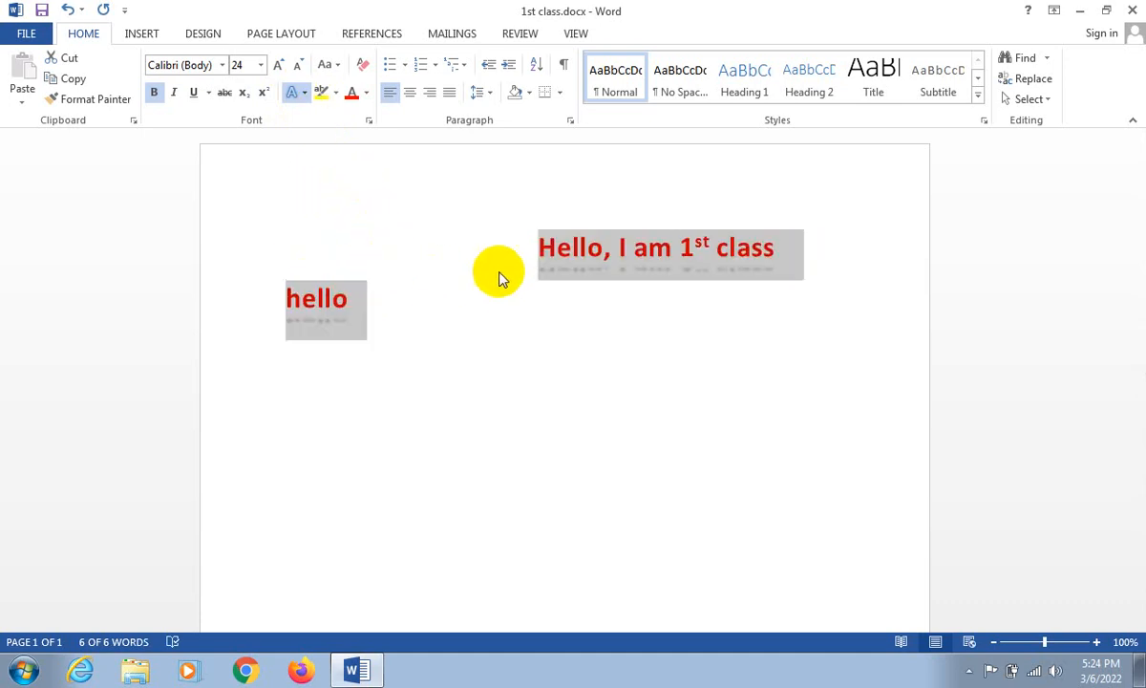
{"action": "left_click", "coordinate": [607, 429]}
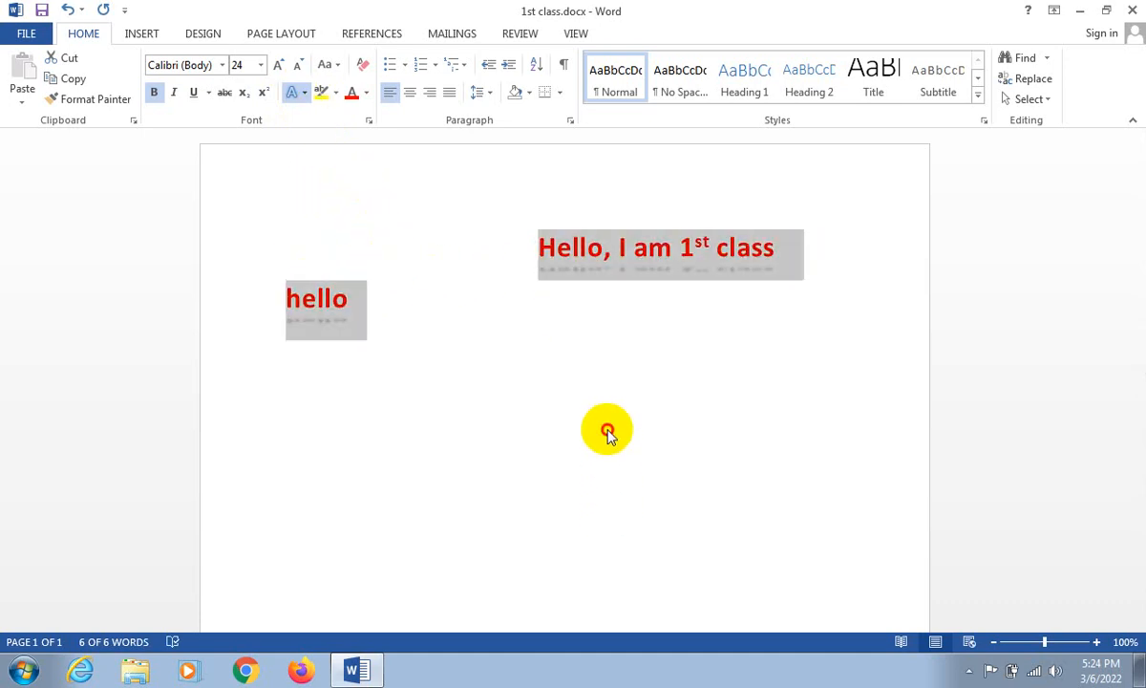
{"action": "left_click", "coordinate": [293, 92]}
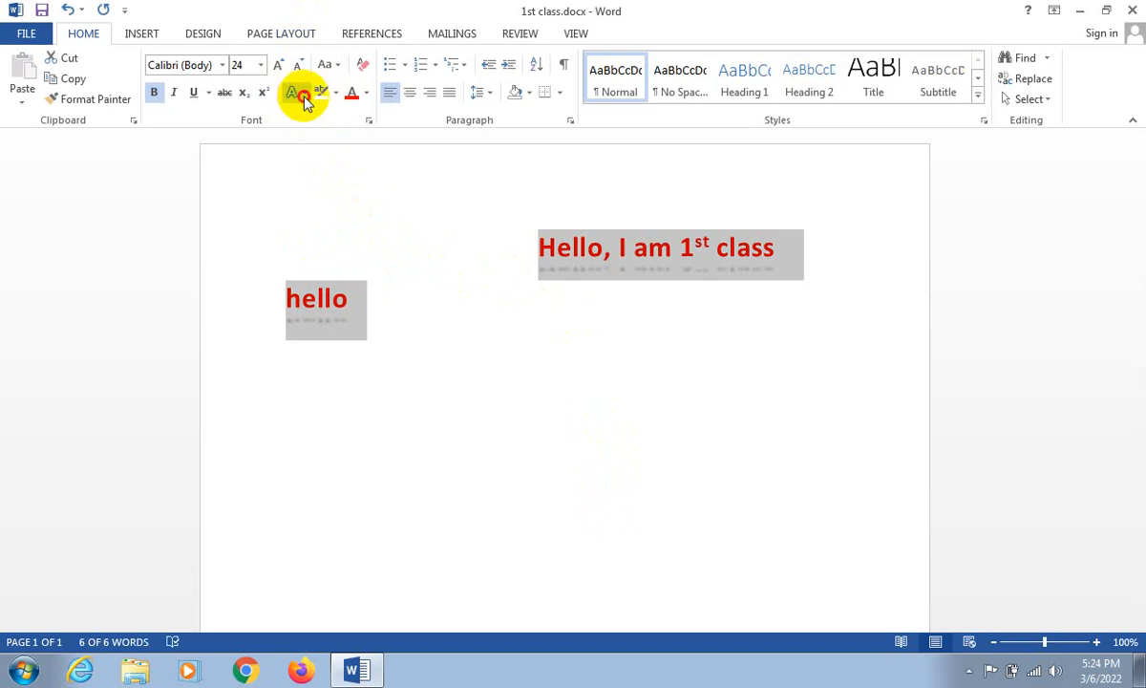
{"action": "left_click", "coordinate": [571, 317]}
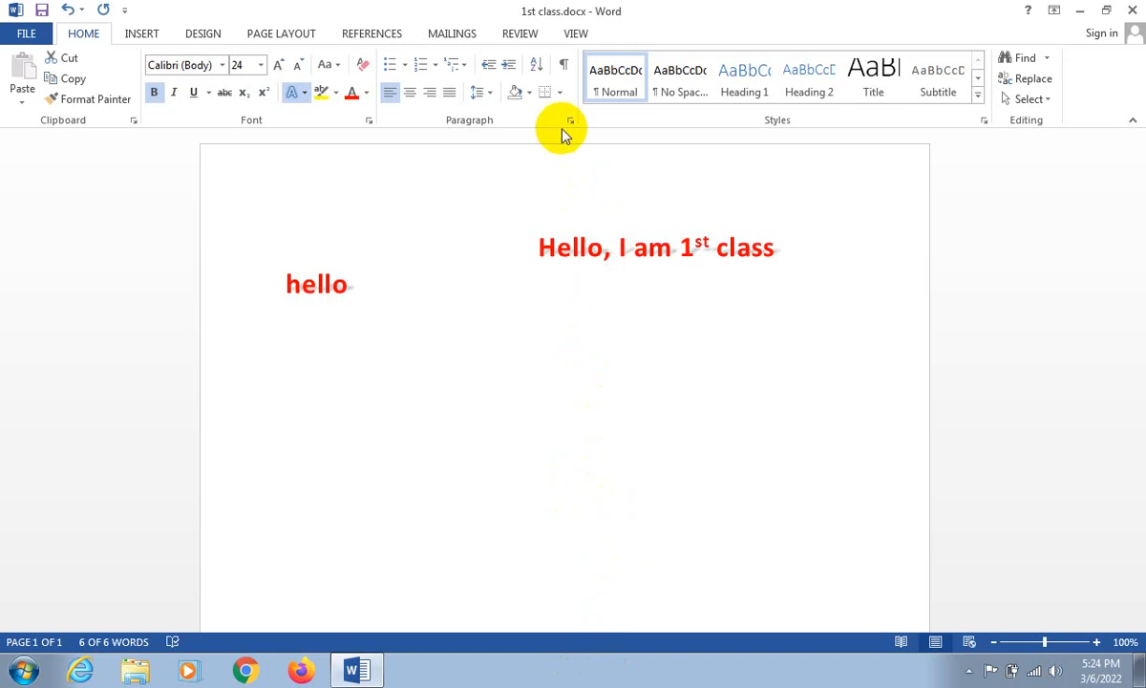
{"action": "left_click", "coordinate": [561, 182]}
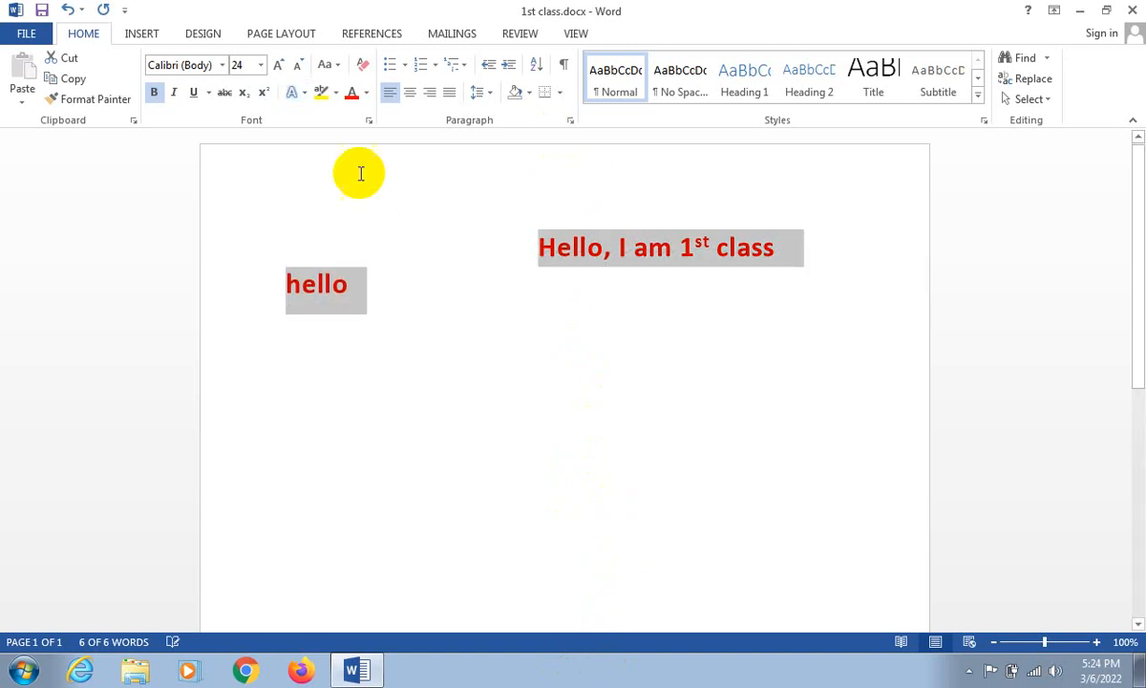
{"action": "left_click", "coordinate": [298, 93]}
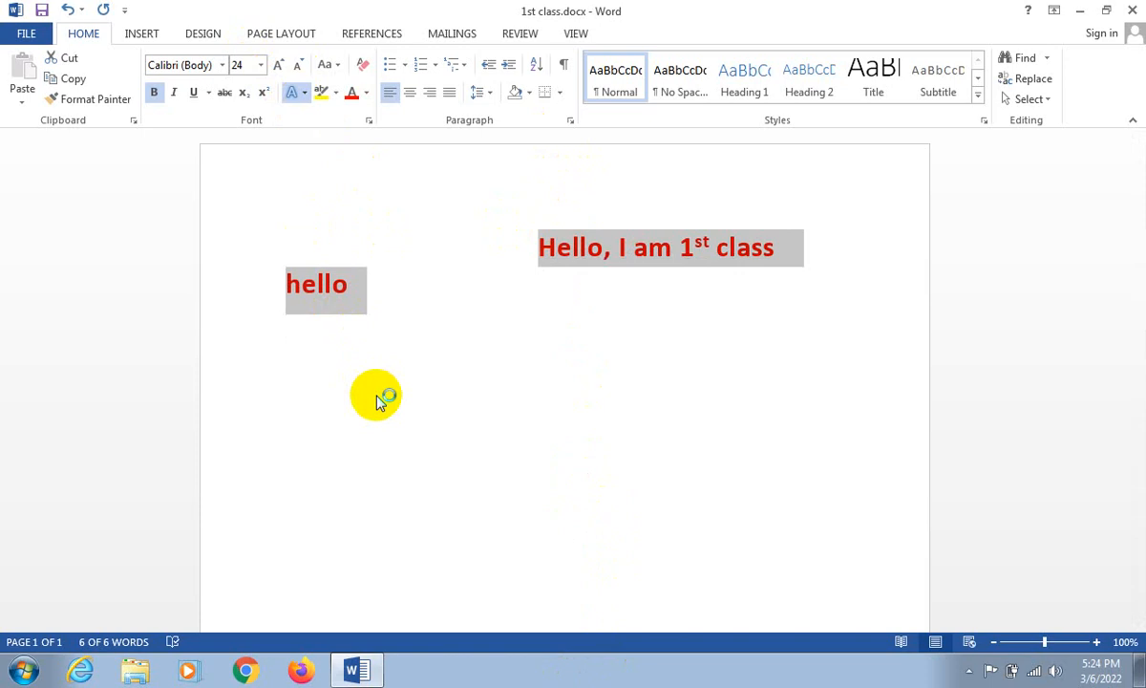
{"action": "left_click", "coordinate": [596, 487]}
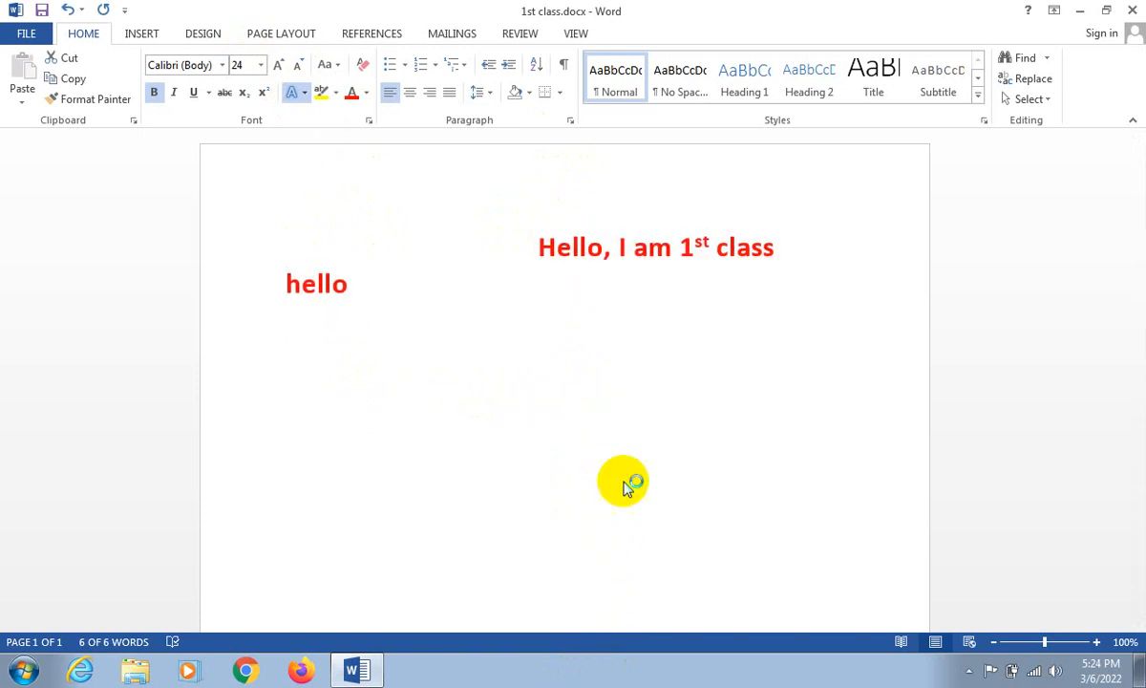
{"action": "key", "text": "ctrl+a"}
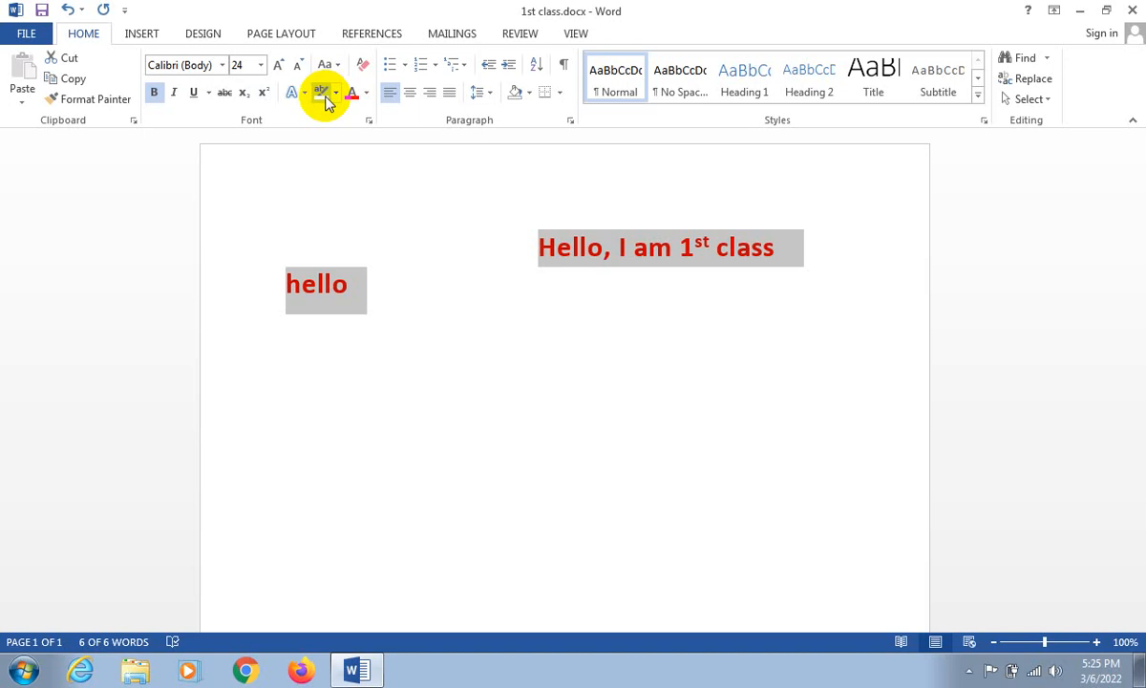
{"action": "left_click", "coordinate": [614, 252]}
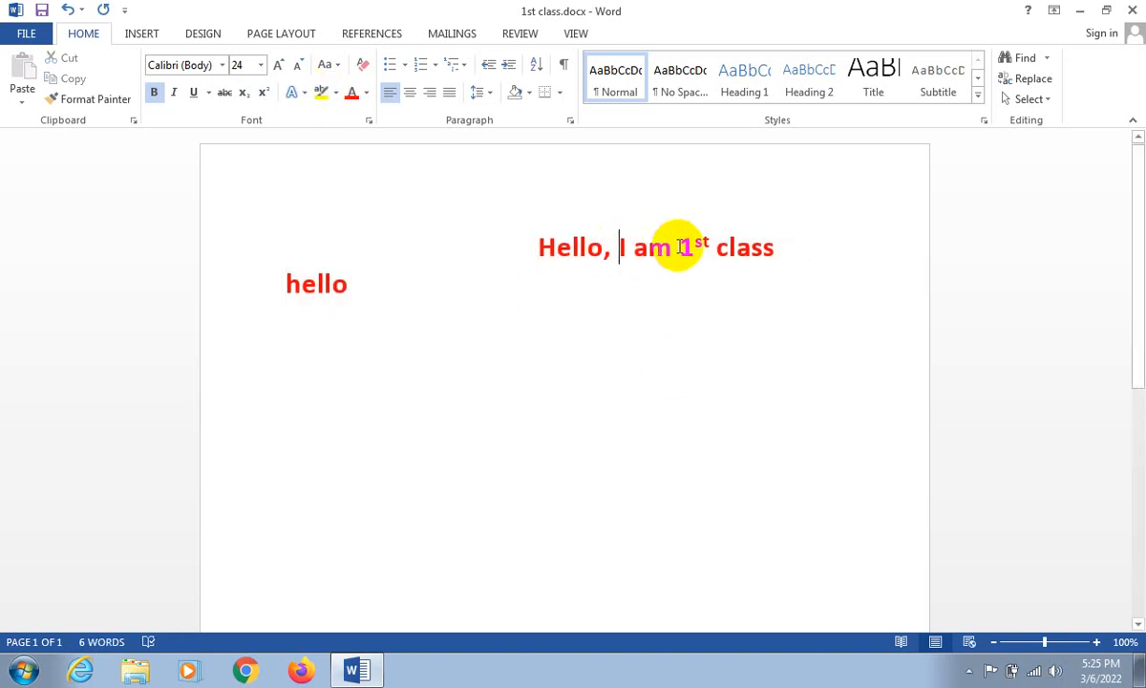
- Highlight the words "1st class" in yellow
{"action": "left_click_drag", "start_coordinate": [680, 246], "coordinate": [769, 250]}
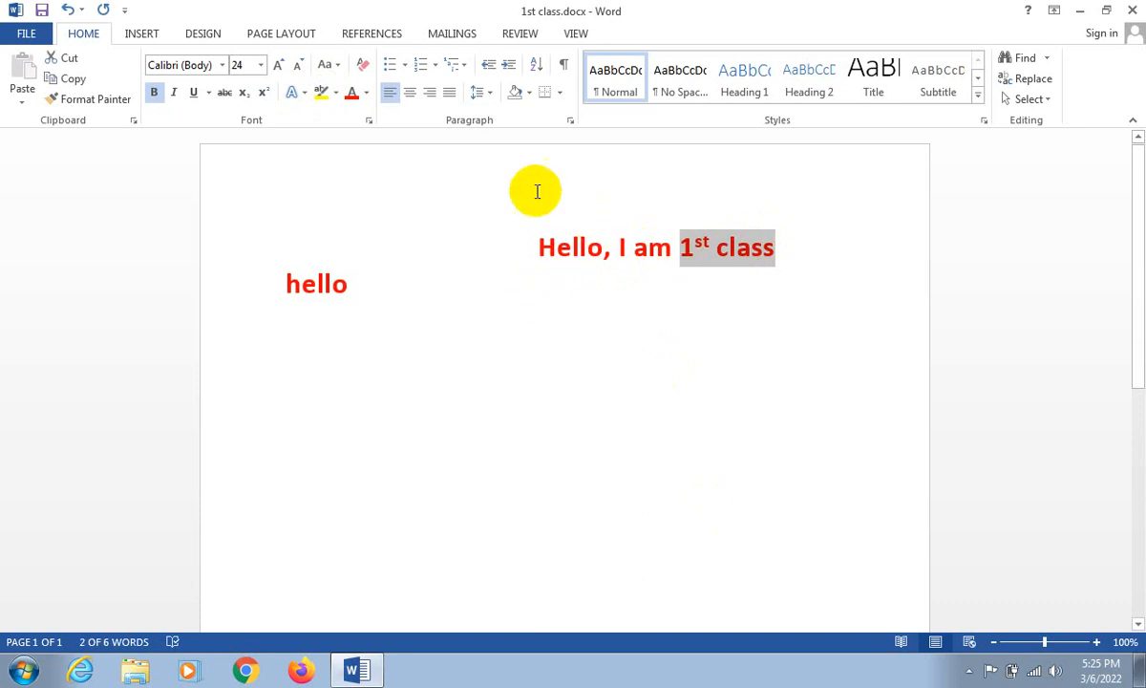
{"action": "left_click", "coordinate": [329, 96]}
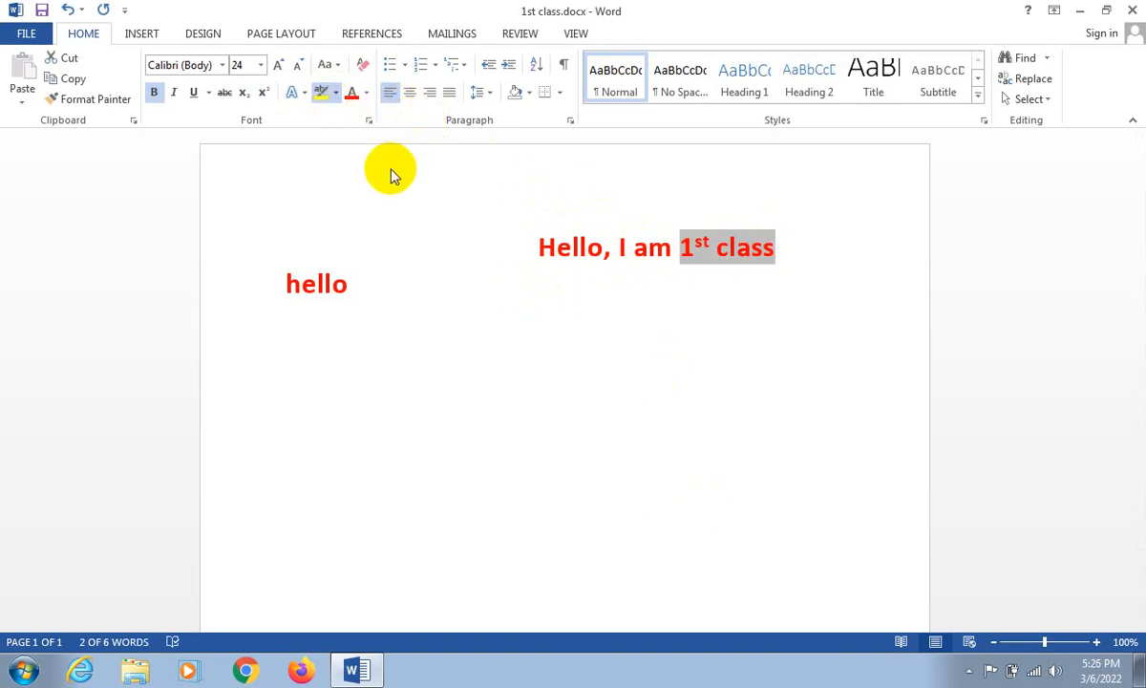
{"action": "left_click", "coordinate": [334, 124]}
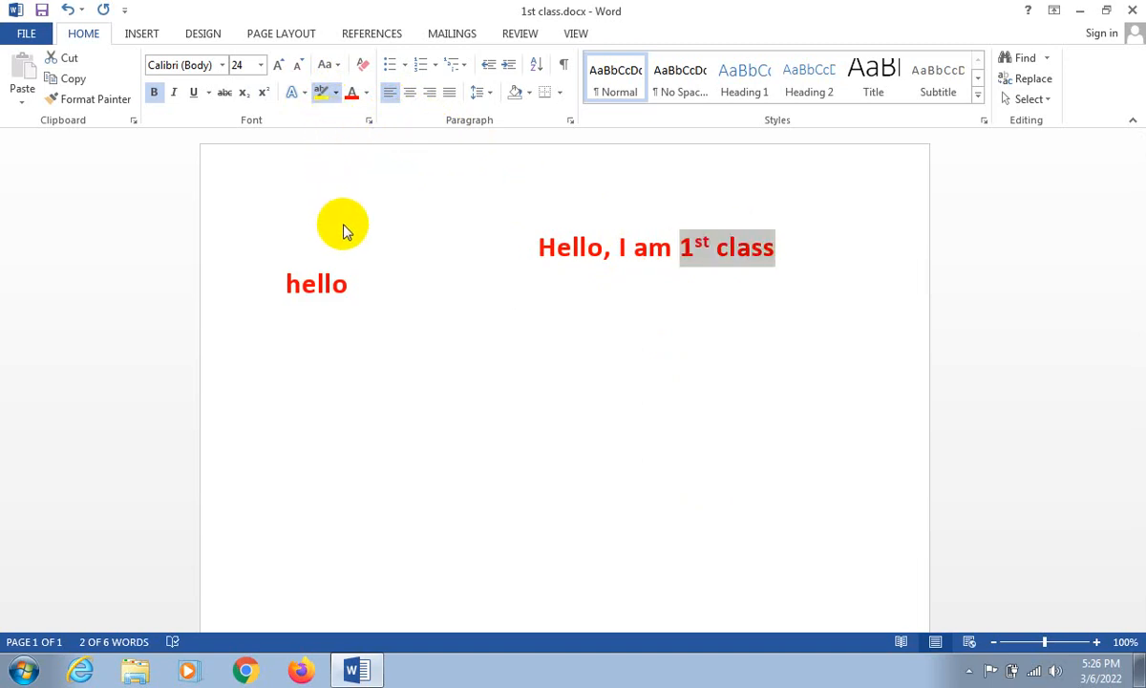
{"action": "left_click", "coordinate": [325, 129]}
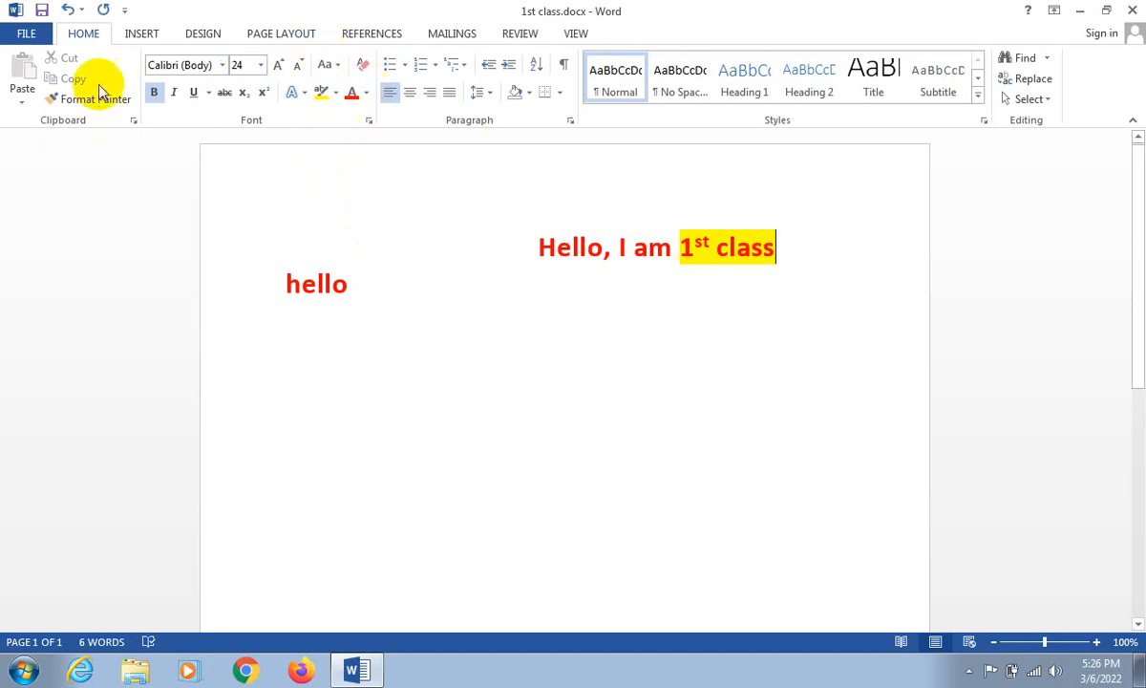
- Remove the blank indent in front of "Hello, I am 1st class" so the line starts at the page margin
{"action": "left_click_drag", "start_coordinate": [551, 236], "coordinate": [129, 210]}
{"action": "key", "text": "BackSpace"}
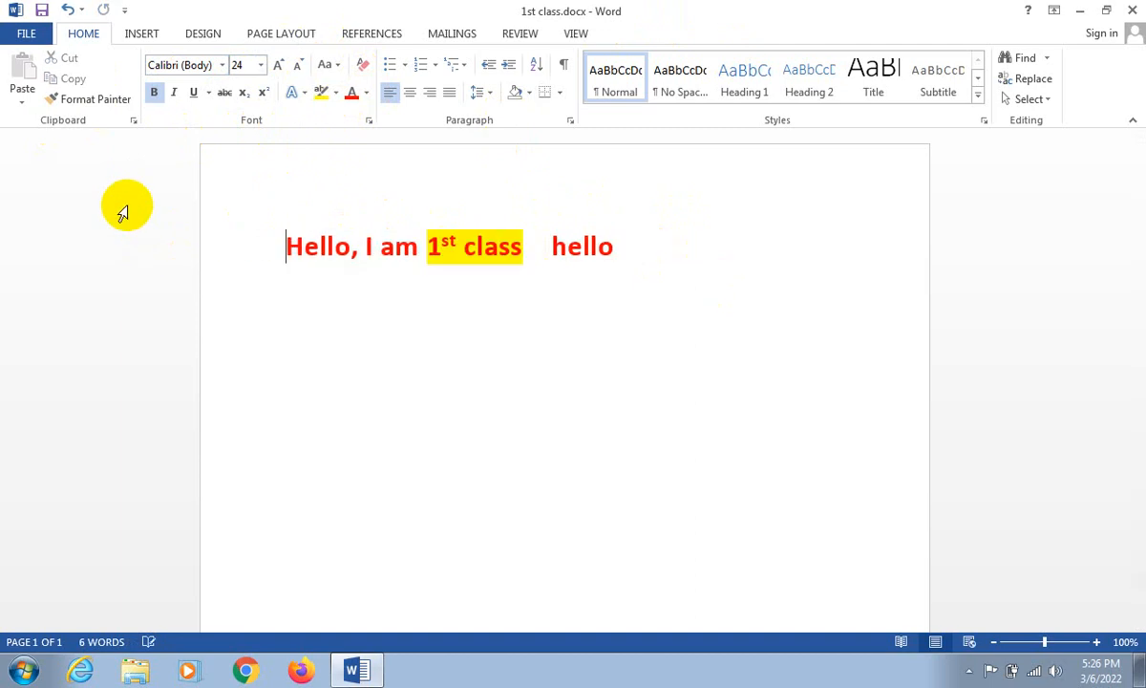
- Remove the yellow highlight from "1st class"
{"action": "left_click_drag", "start_coordinate": [285, 238], "coordinate": [952, 169]}
{"action": "left_click", "coordinate": [516, 247]}
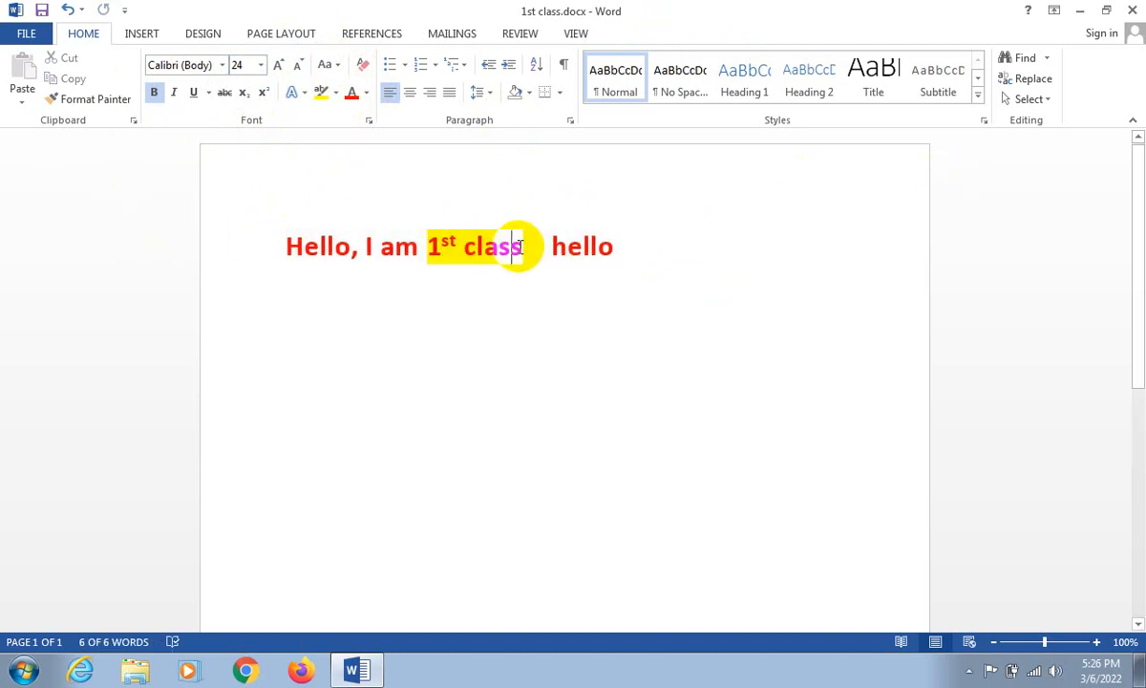
{"action": "left_click_drag", "start_coordinate": [514, 245], "coordinate": [438, 239]}
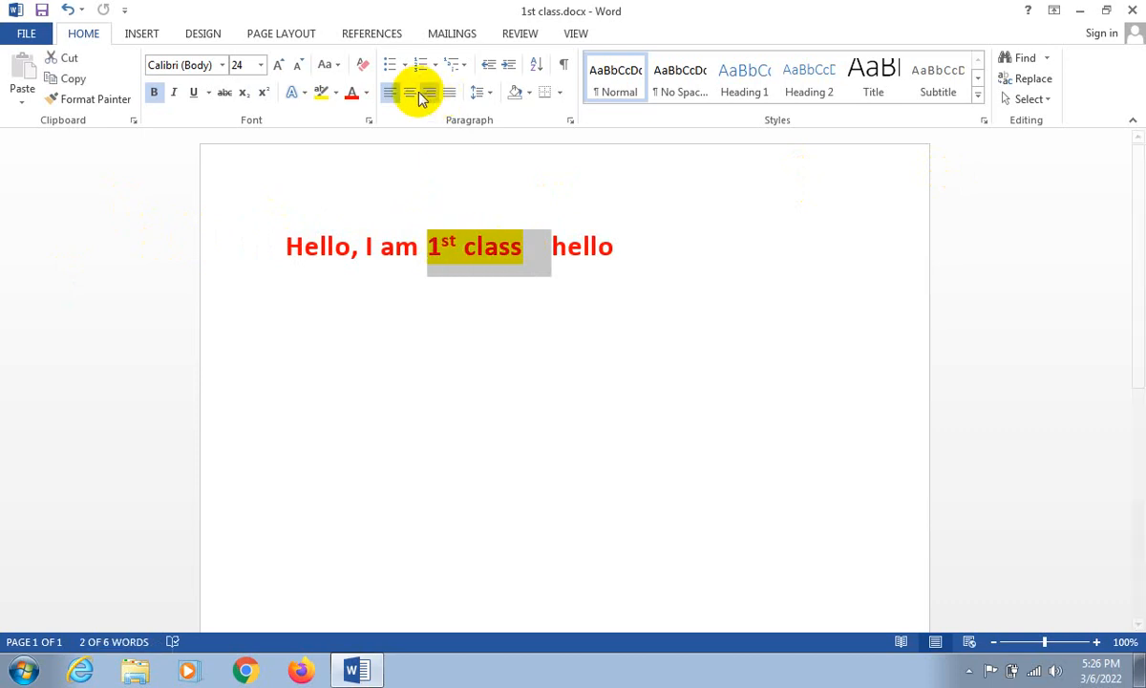
{"action": "left_click", "coordinate": [336, 95]}
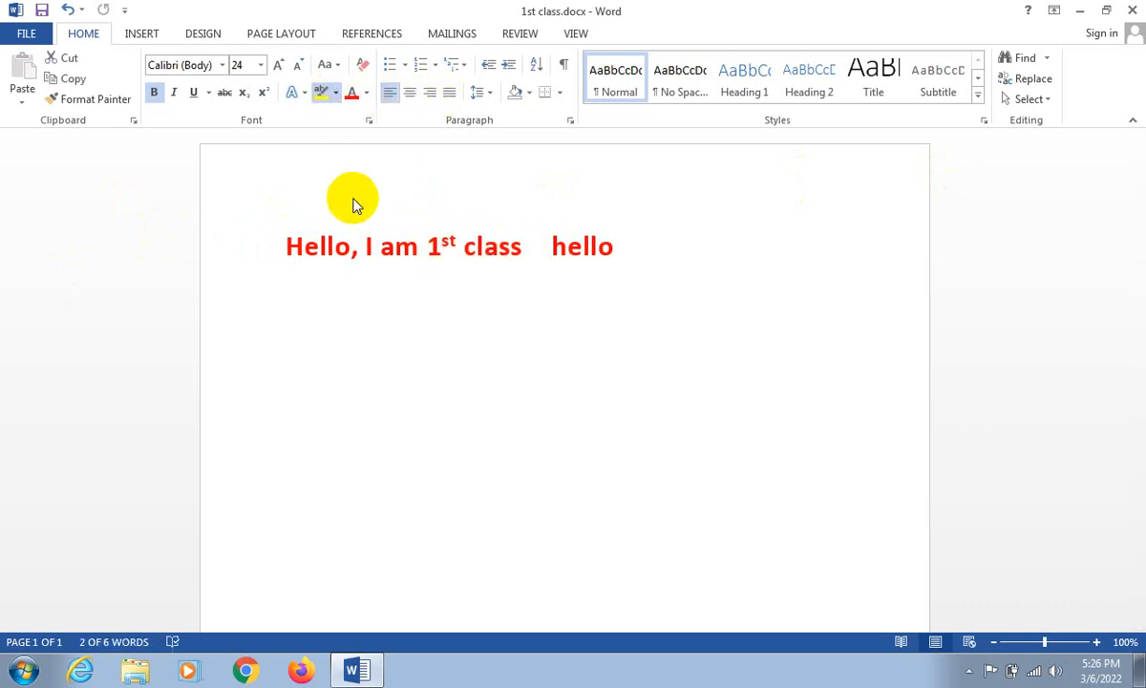
- Delete the extra spaces between "class" and "hello", leaving a single space
{"action": "left_click", "coordinate": [540, 247]}
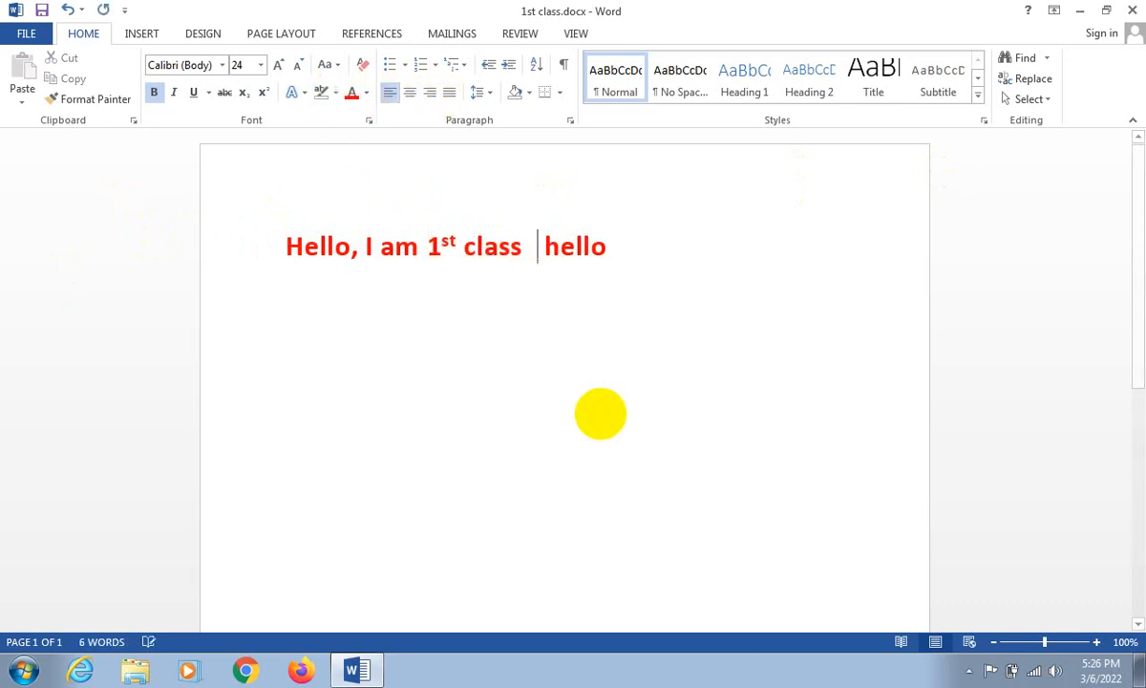
{"action": "key", "text": "BackSpace"}
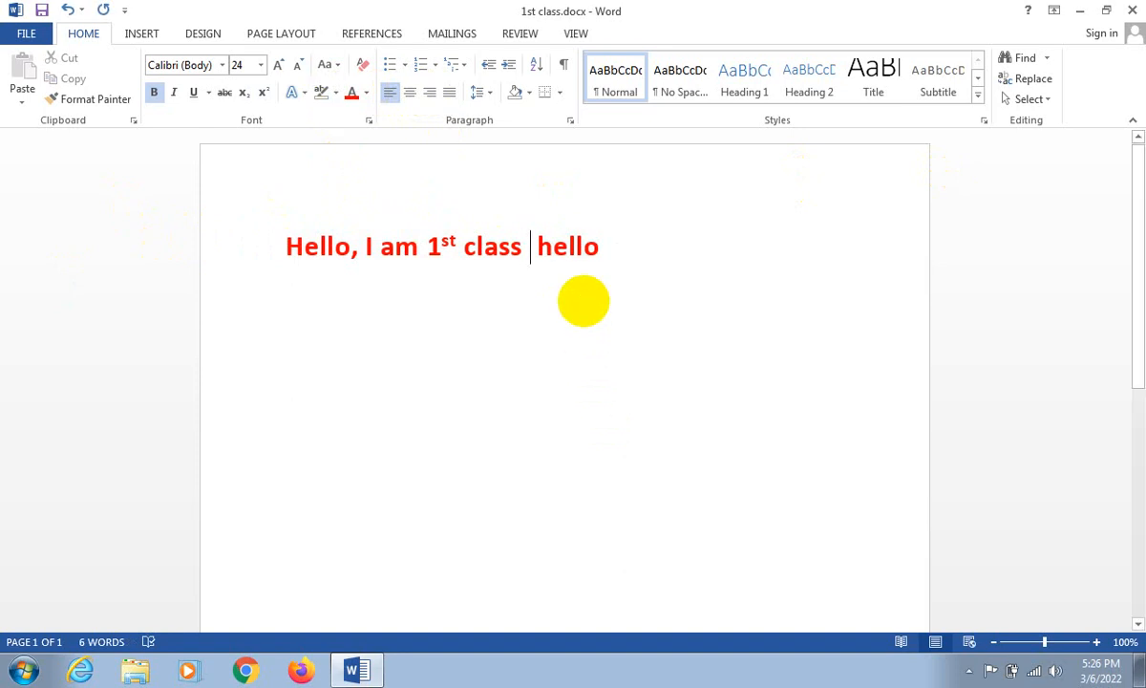
{"action": "key", "text": "BackSpace"}
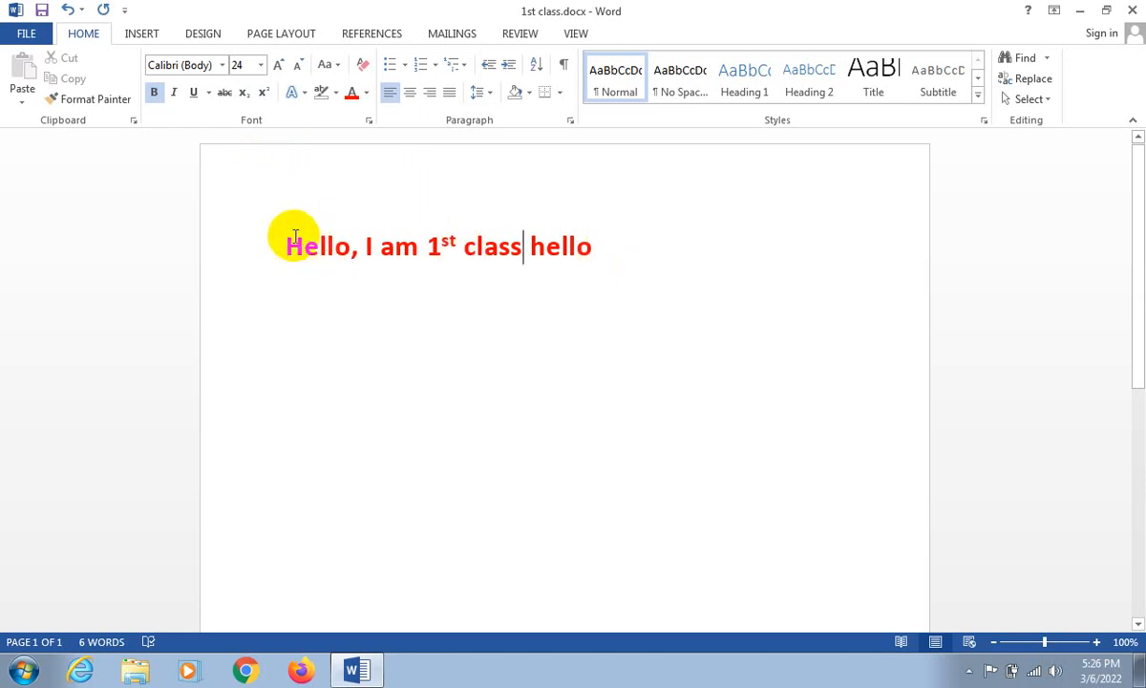
{"action": "key", "text": "Left"}
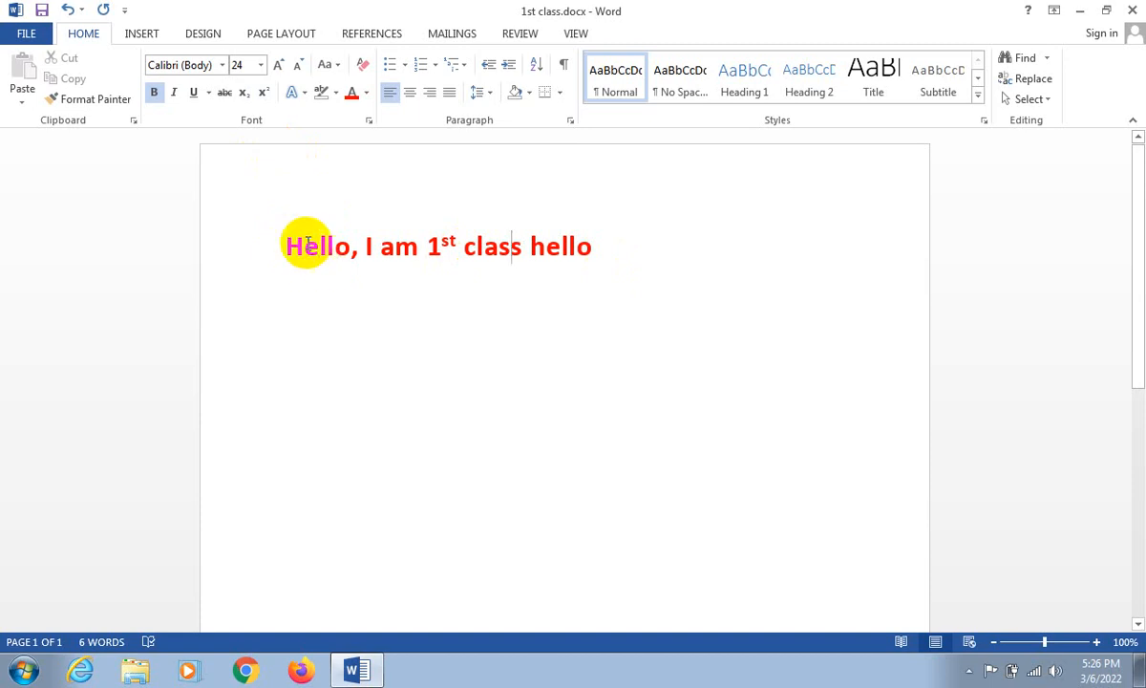
- Try center and right alignment on the whole line, and finish with Justify
{"action": "left_click_drag", "start_coordinate": [289, 246], "coordinate": [604, 245]}
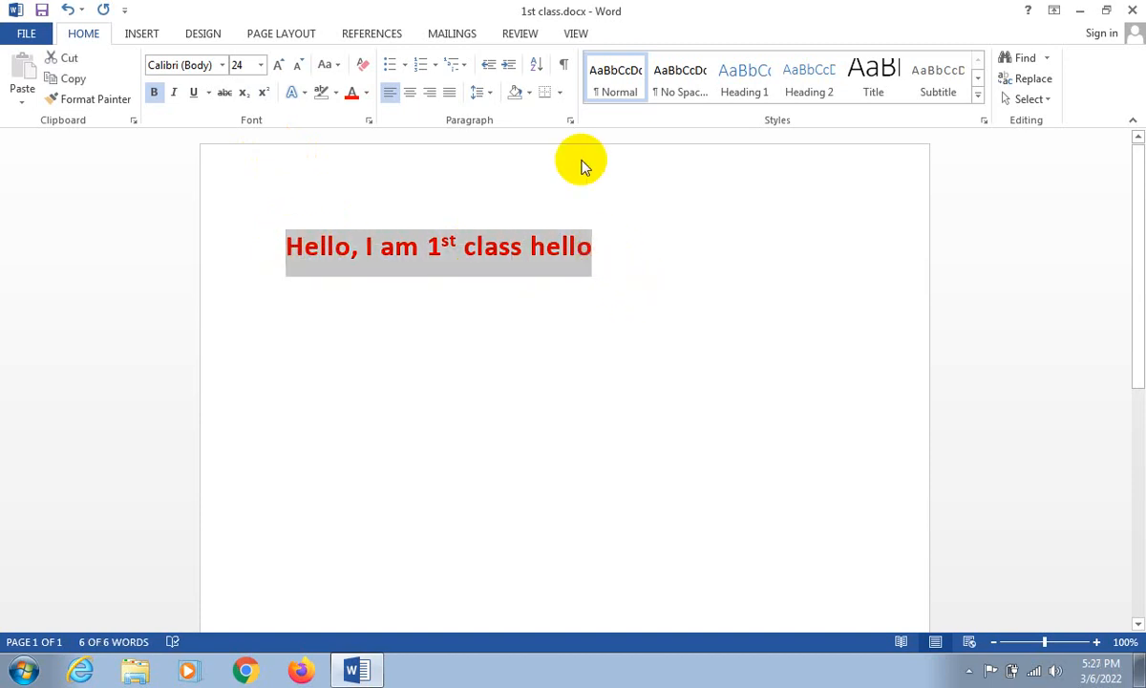
{"action": "left_click", "coordinate": [412, 94]}
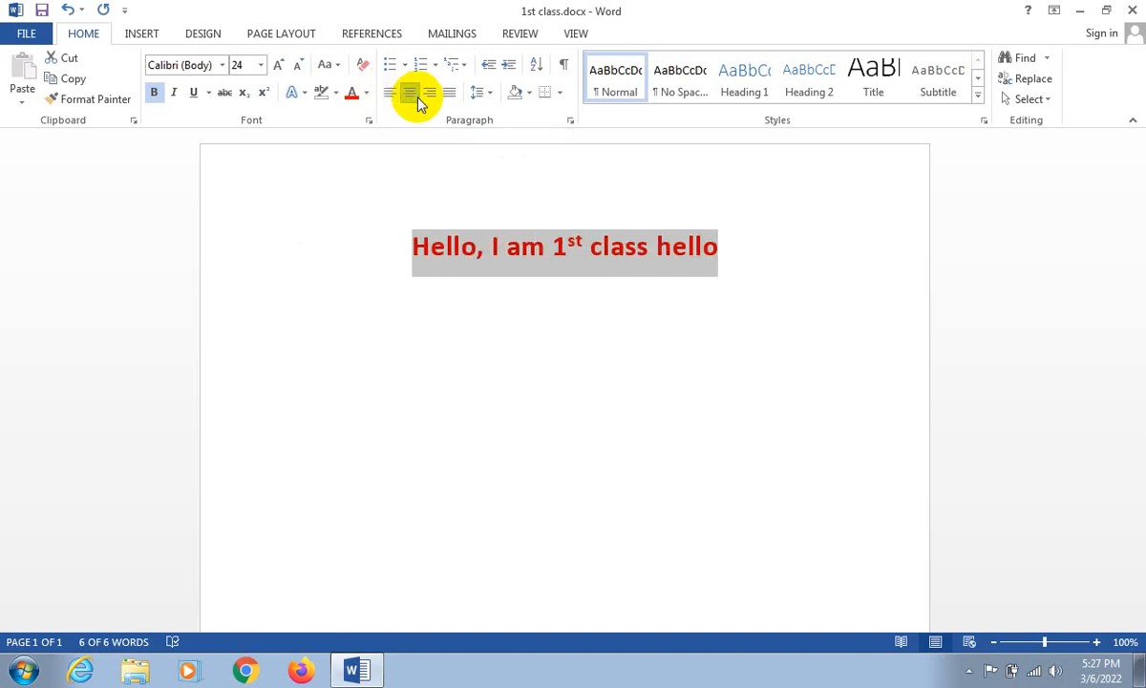
{"action": "left_click", "coordinate": [429, 95]}
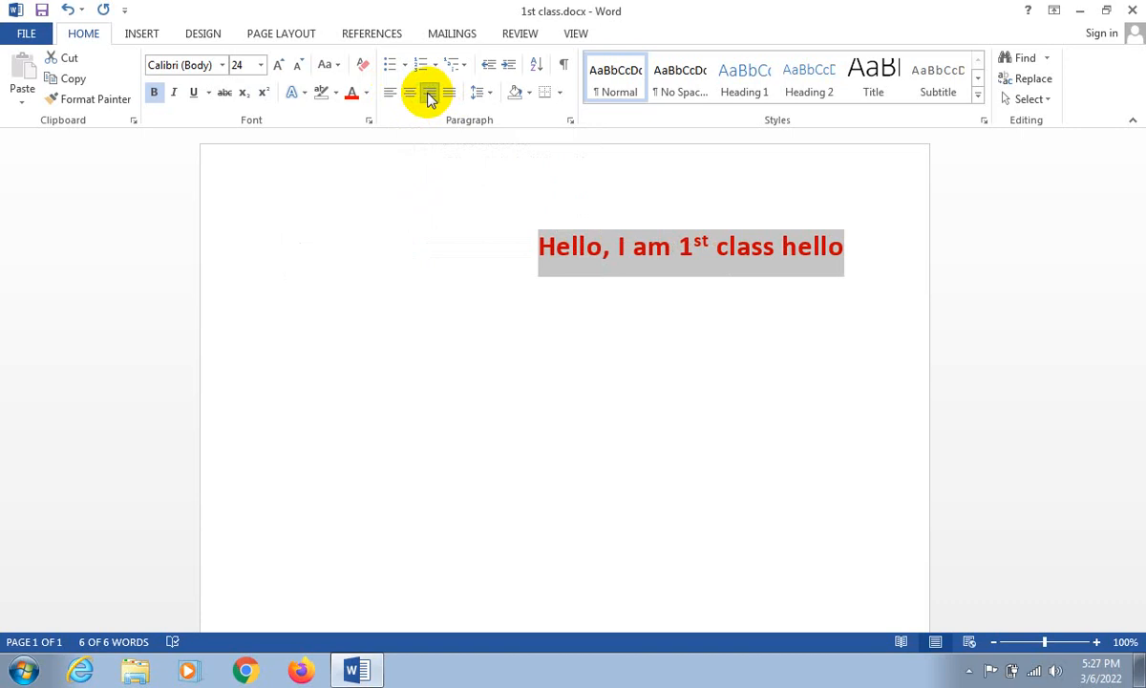
{"action": "left_click", "coordinate": [453, 95]}
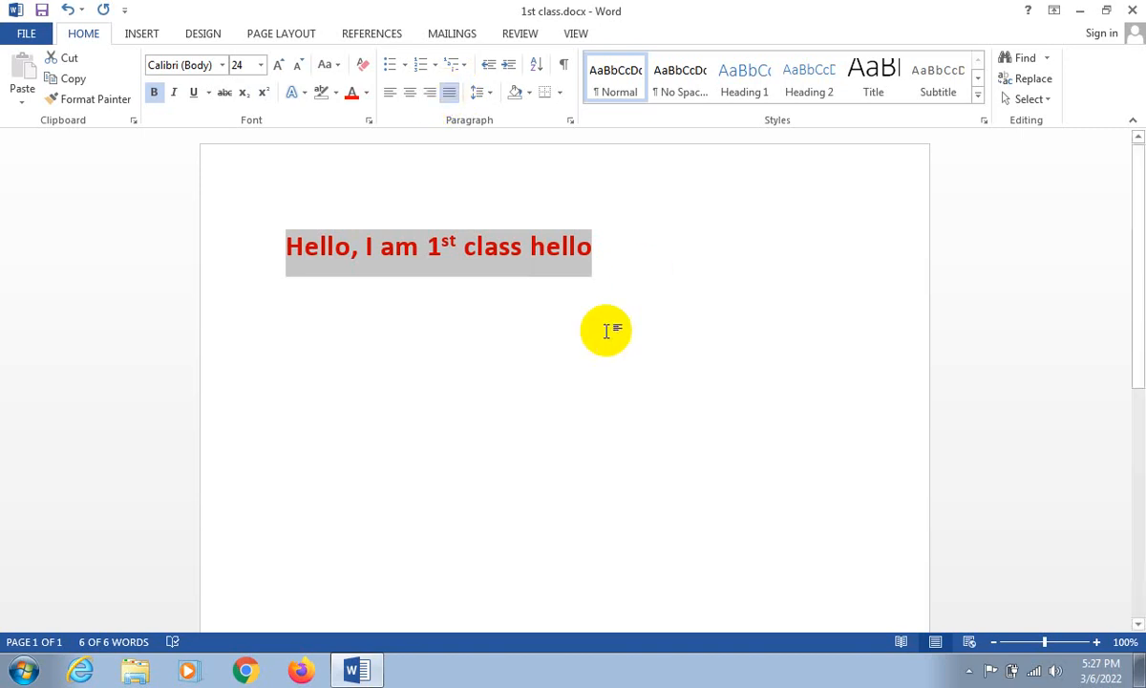
- Add random filler text after "hello", from "jzczcz., zldkknzlk zksknkzs" through "jssn lkdssdkj", to extend the justified paragraph to four lines
{"action": "left_click", "coordinate": [595, 246]}
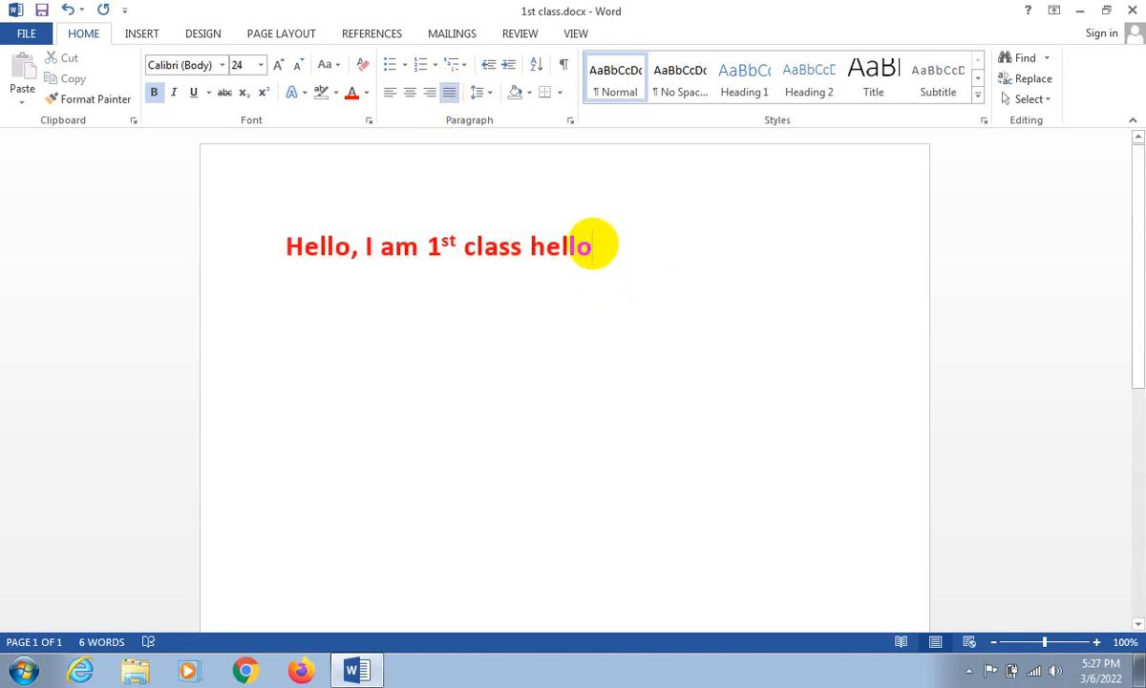
{"action": "type", "text": "jzczcz., "}
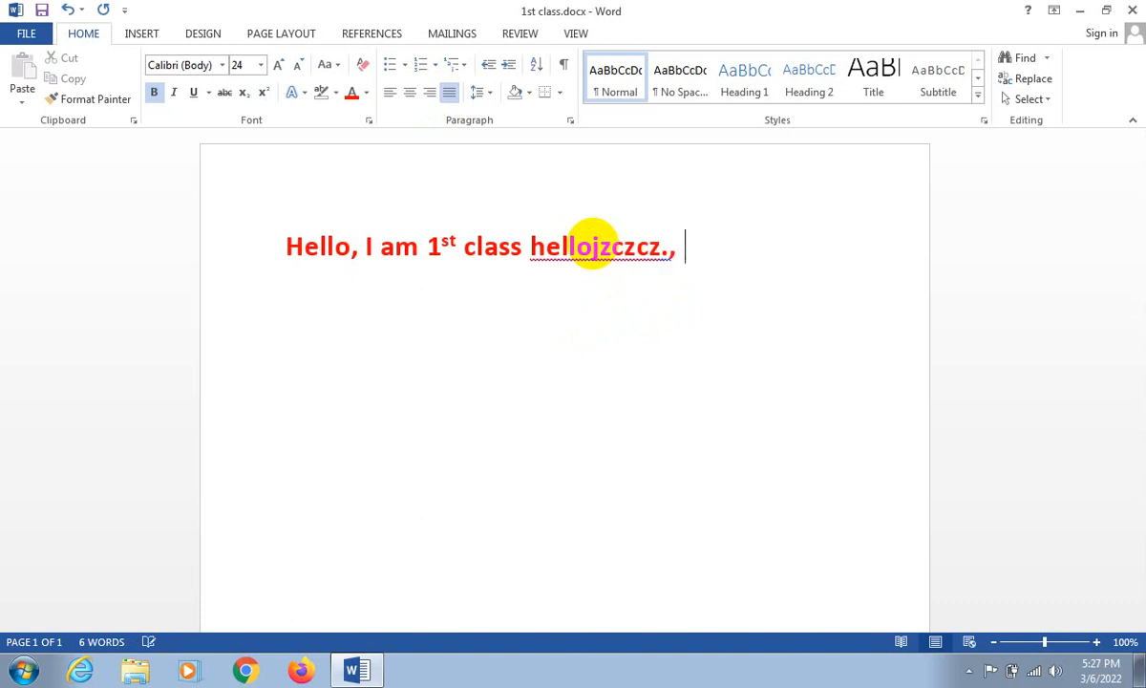
{"action": "type", "text": "zldkknzlk zksknkzs "}
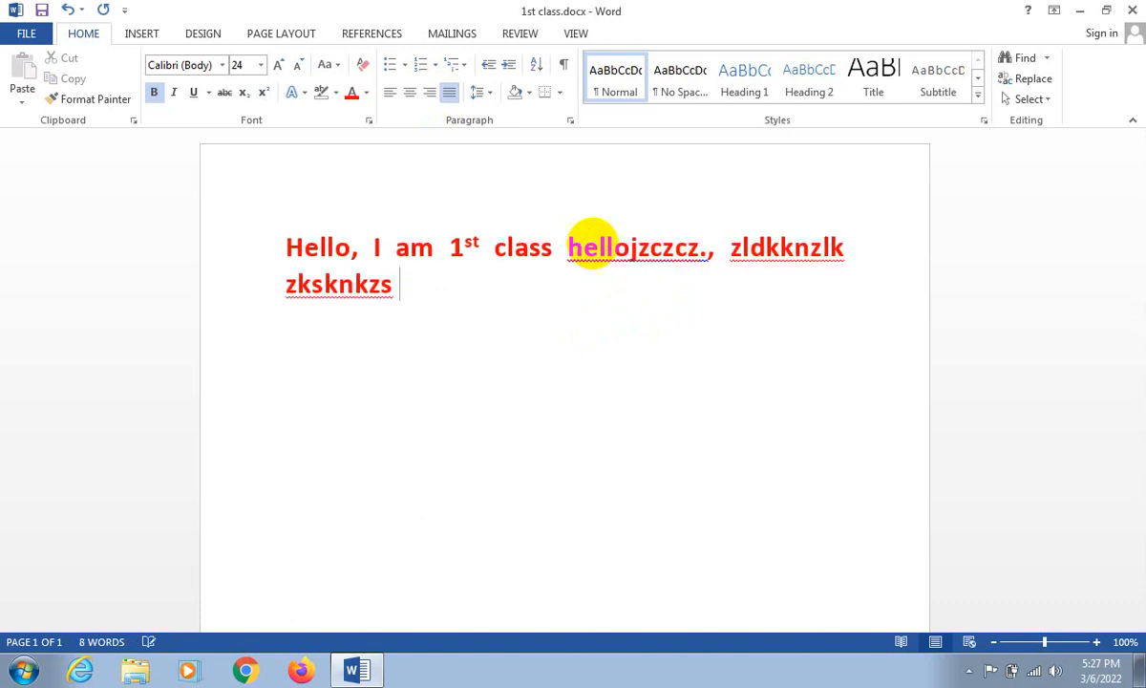
{"action": "type", "text": "zns.z,s llkn;;zslm "}
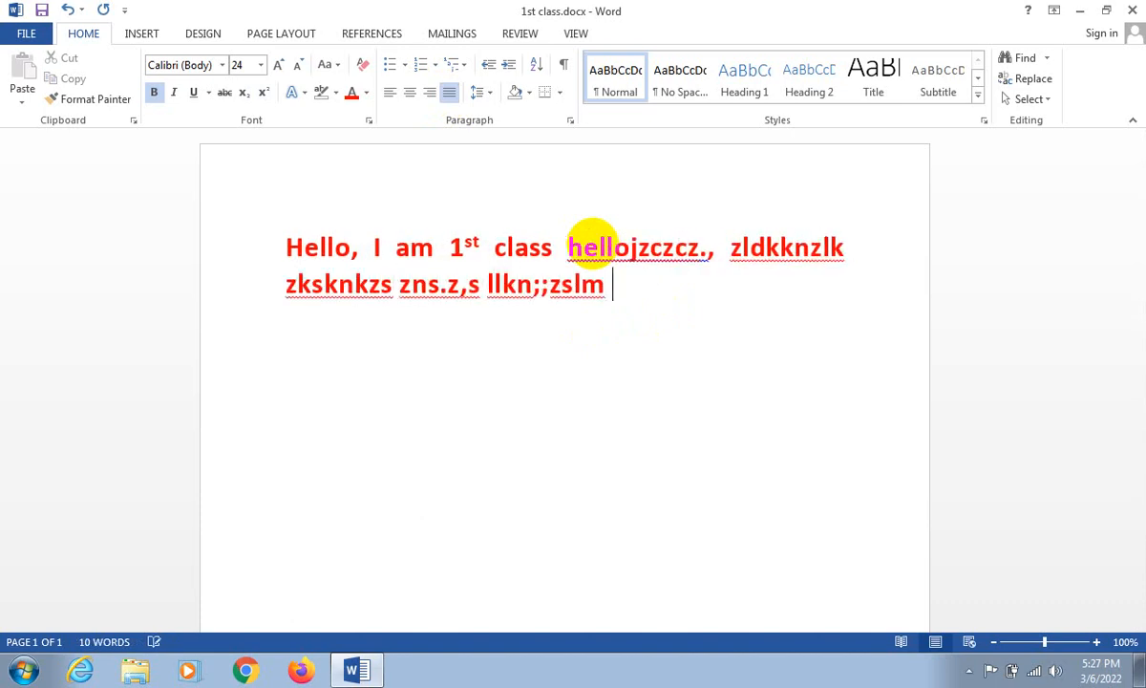
{"action": "type", "text": "sn;lzsmlzsm z;;ssls"}
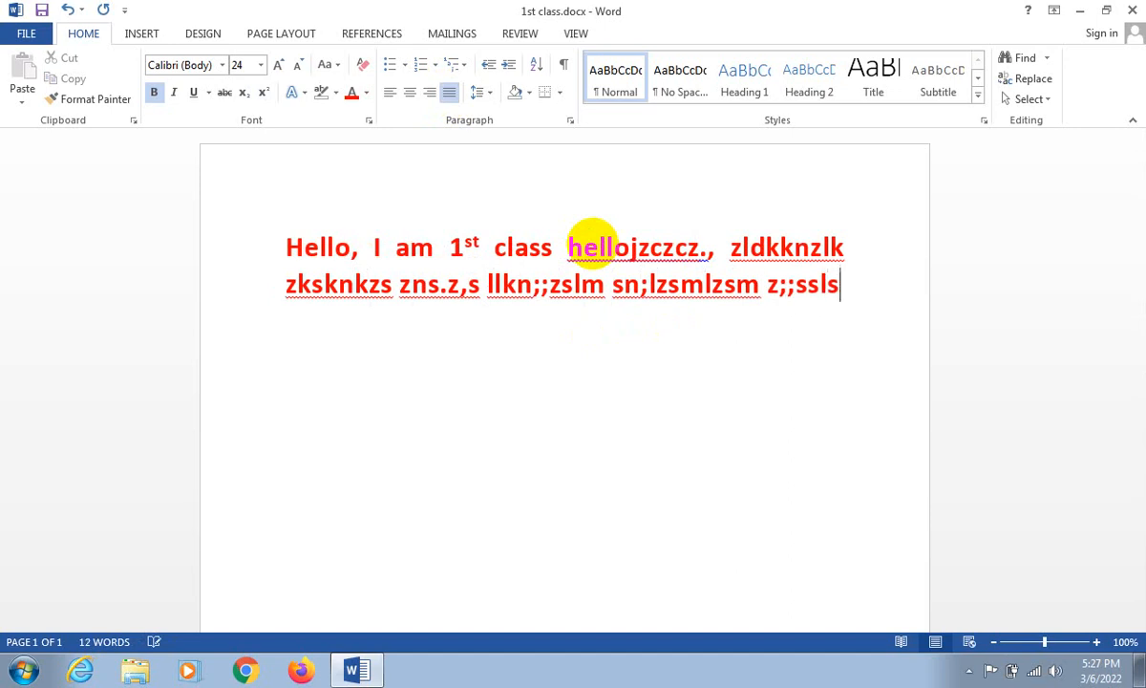
{"action": "type", "text": "jjj;zslj;zslfmzsfj;lzsjfsdjsdj"}
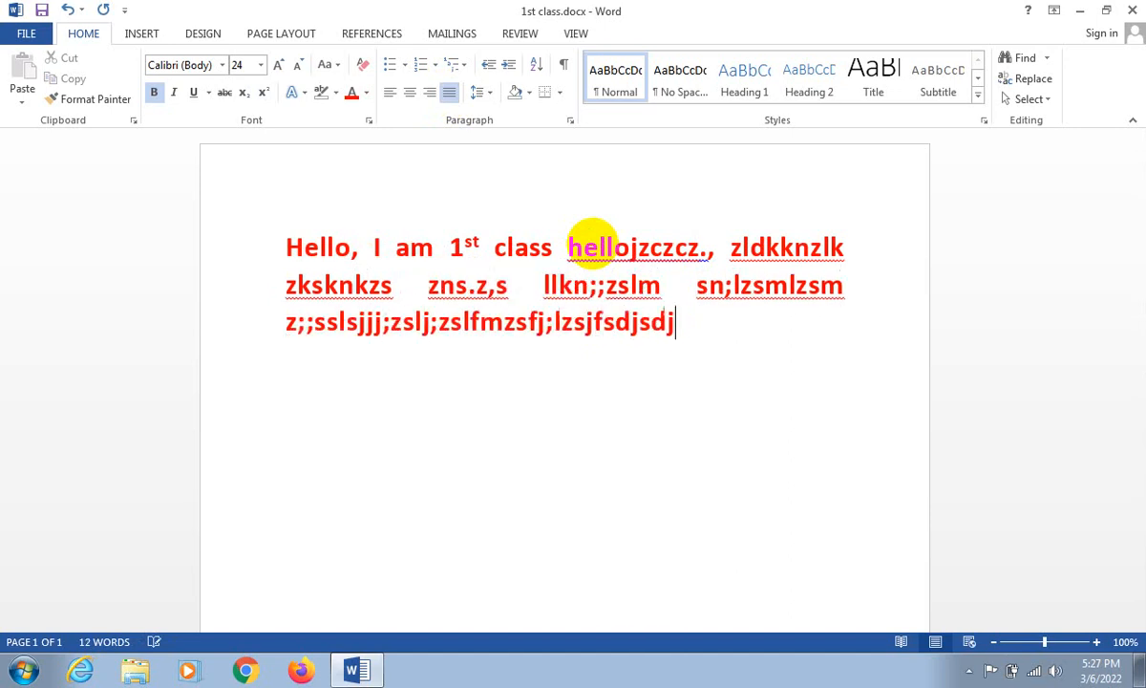
{"action": "type", "text": "sddjsdjsd;jsd;jssn lkds"}
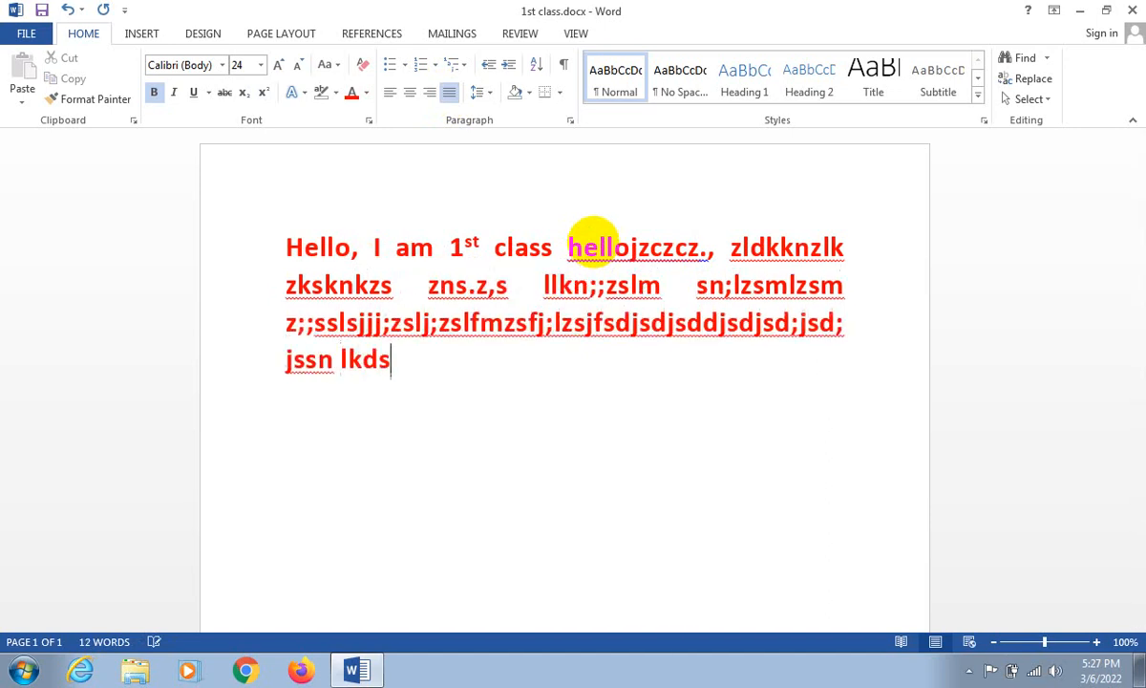
{"action": "type", "text": "sdkj"}
- Insert the filler "jgg;sdl" inside the word starting with "hello" and "mds;md;l" directly after "class"
{"action": "left_click", "coordinate": [593, 241]}
{"action": "type", "text": "jgg;sdl"}
{"action": "left_click", "coordinate": [592, 240]}
{"action": "type", "text": "mds;md;l"}
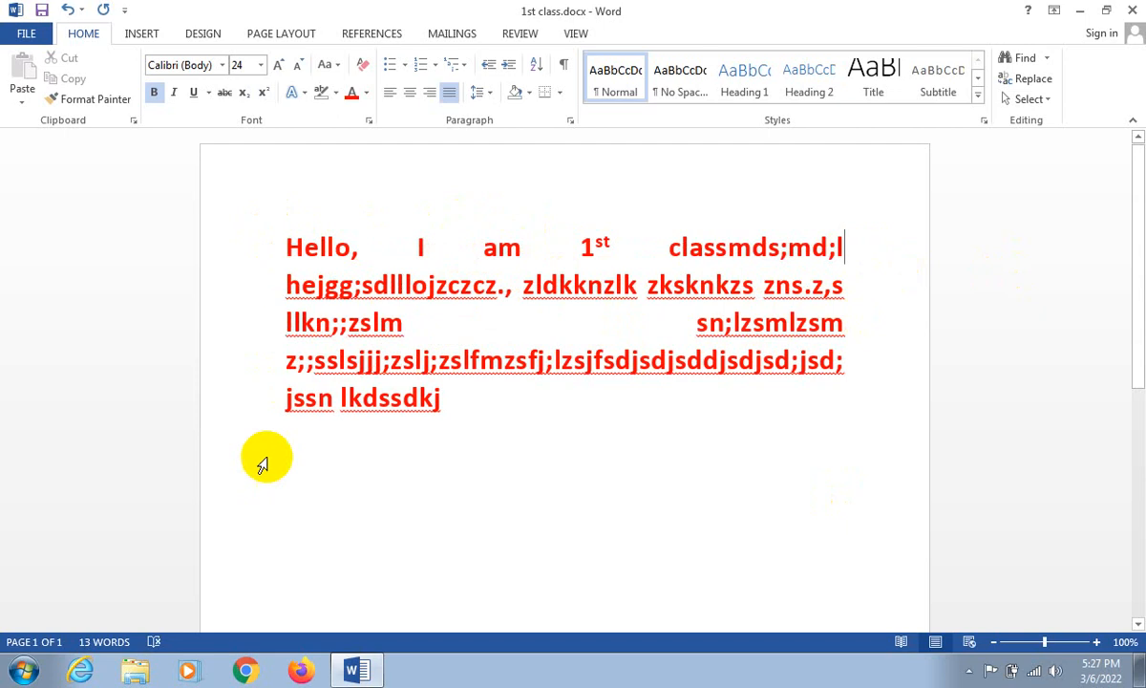
- Insert a "c" followed by a long run of "f" characters directly before "1st"
{"action": "left_click", "coordinate": [580, 245]}
{"action": "type", "text": "cf"}
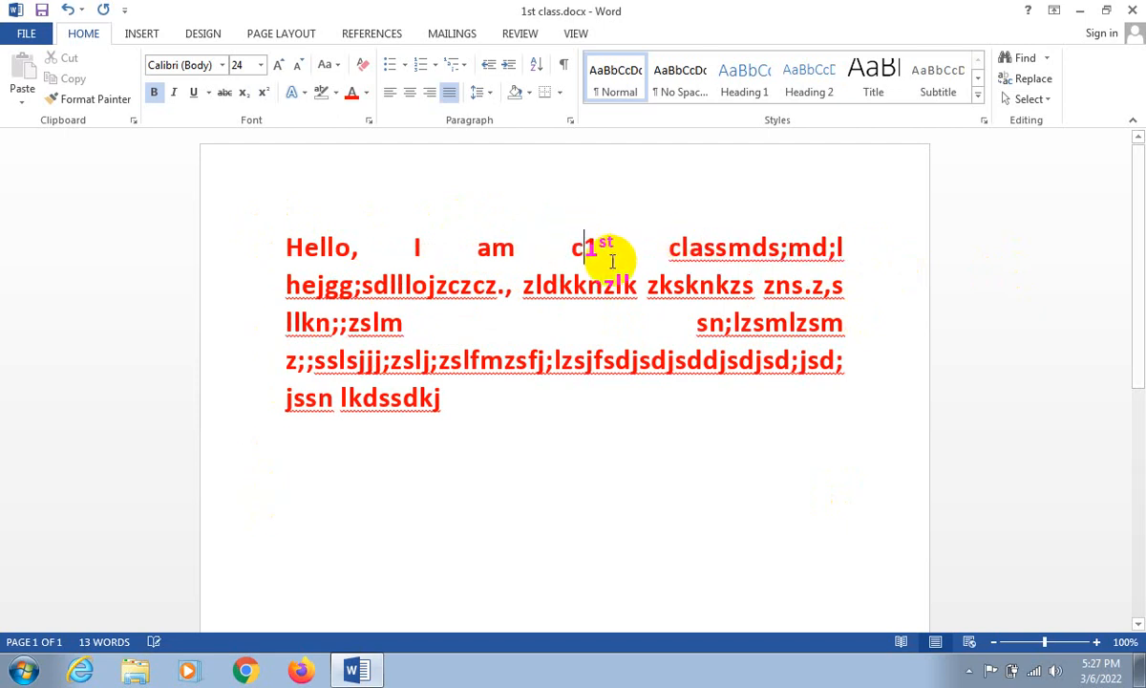
{"action": "type", "text": "ffffffffffff"}
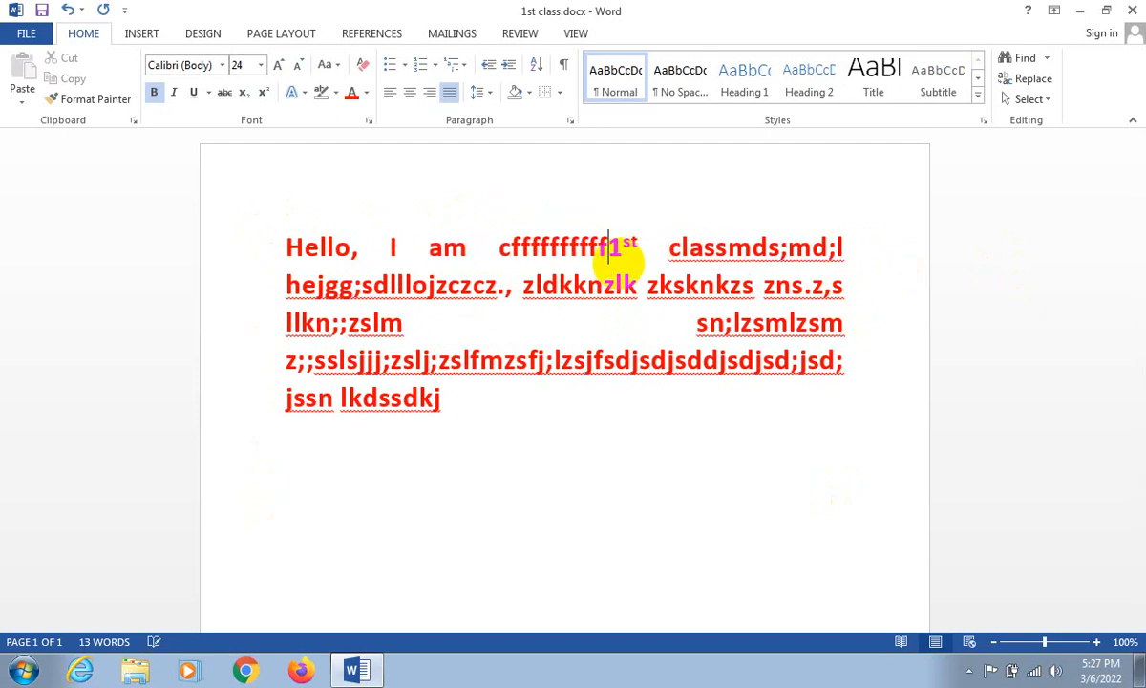
{"action": "type", "text": "fffffffff"}
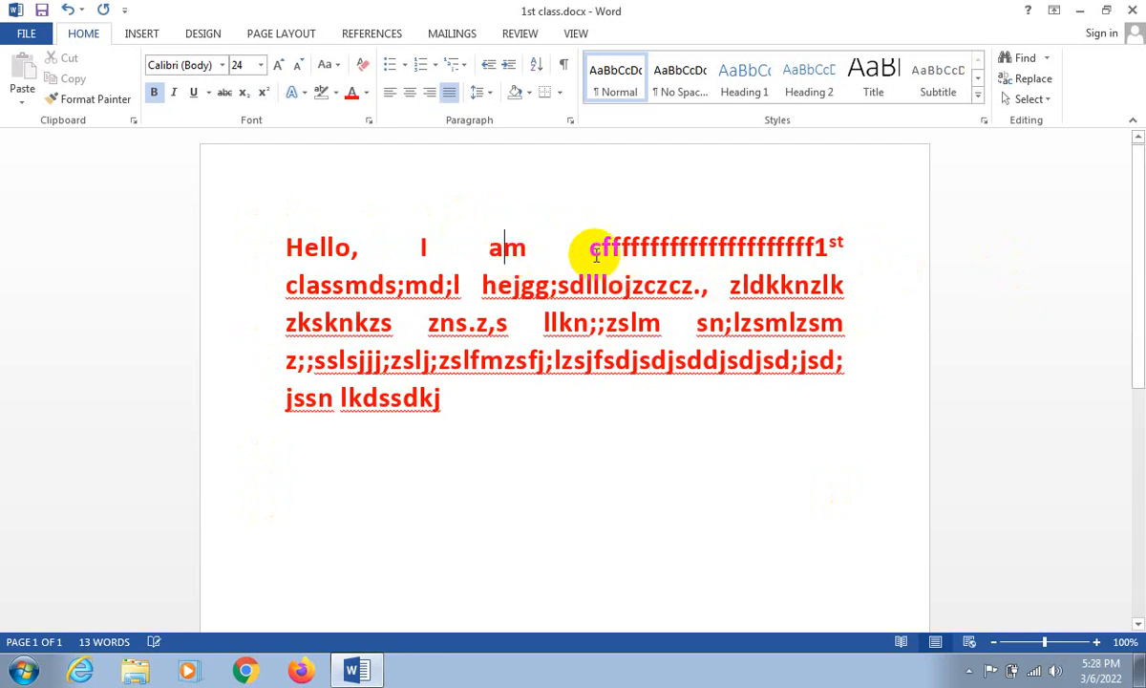
- Delete the last line "jssn lkdssdkj" and several trailing characters of the line above it
{"action": "left_click_drag", "start_coordinate": [443, 400], "coordinate": [252, 391]}
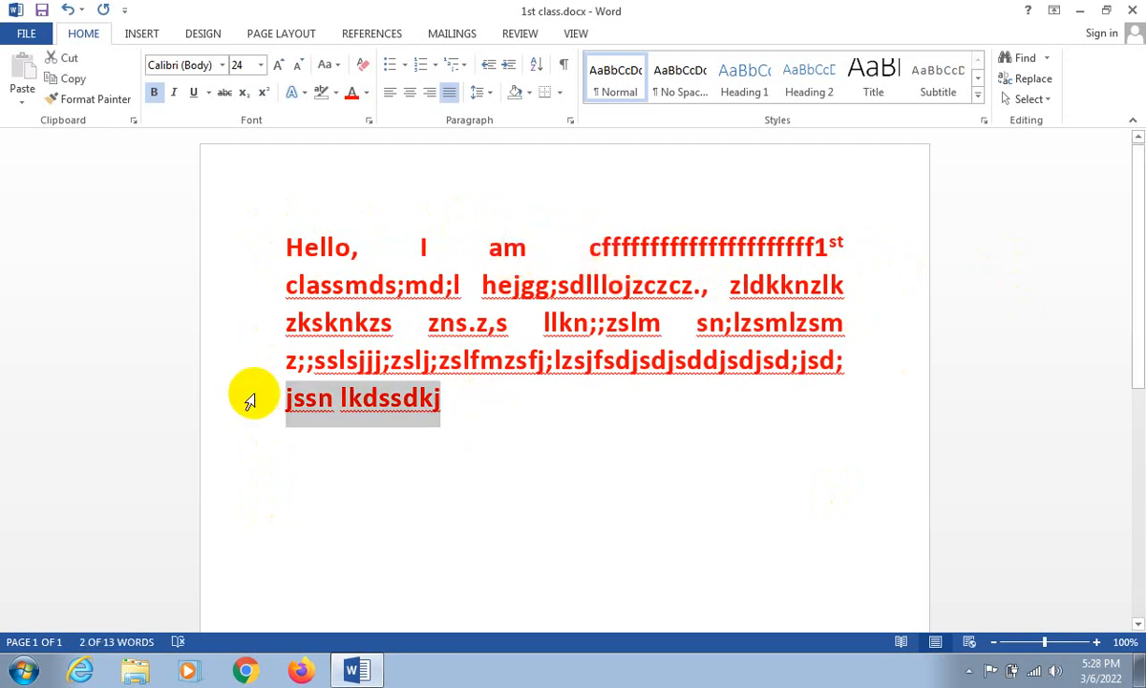
{"action": "key", "text": "BackSpace"}
{"action": "key", "text": "BackSpace"}
{"action": "key", "text": "BackSpace"}
{"action": "key", "text": "BackSpace"}
{"action": "key", "text": "BackSpace"}
{"action": "key", "text": "BackSpace"}
{"action": "key", "text": "BackSpace"}
{"action": "key", "text": "BackSpace"}
{"action": "key", "text": "BackSpace"}
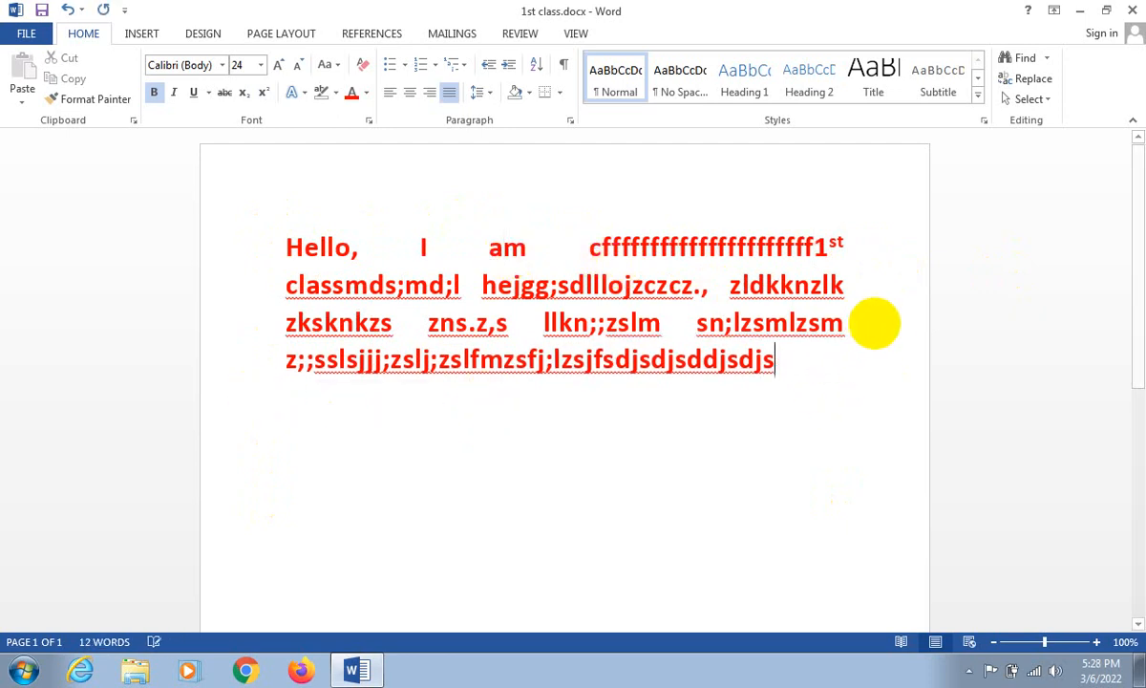
- Insert "uuuu" in front of "classmds;md;l" and add "u" characters directly after "am" in the justified paragraph
{"action": "left_click", "coordinate": [857, 242]}
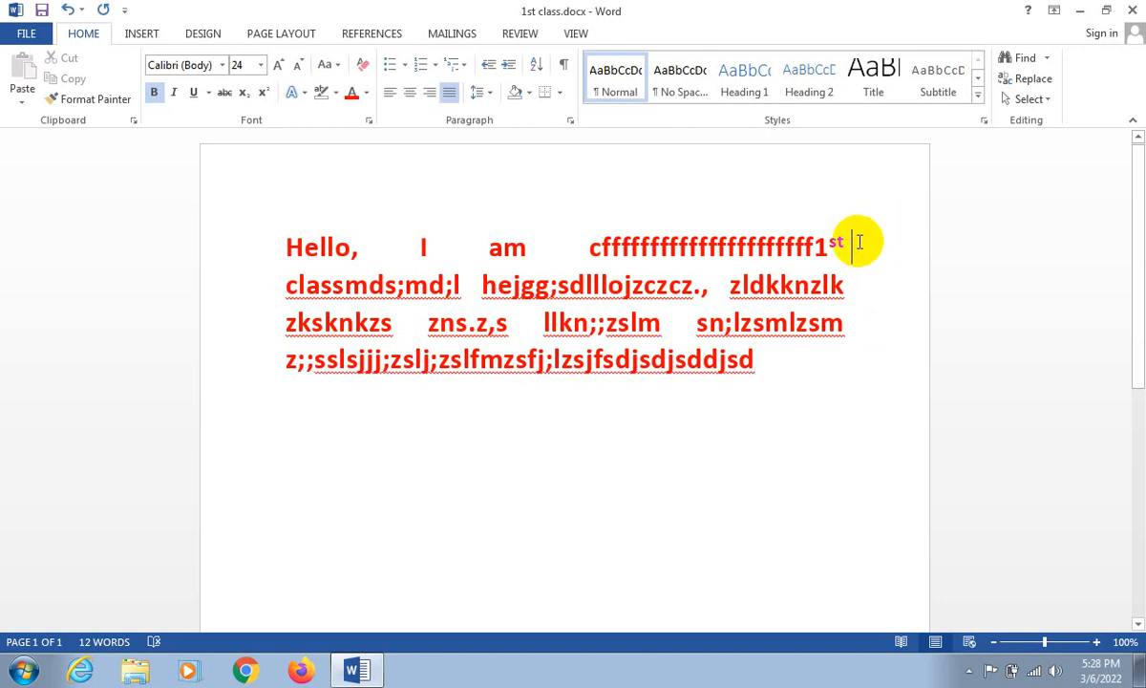
{"action": "type", "text": "uuuu"}
{"action": "left_click", "coordinate": [537, 241]}
{"action": "type", "text": "uuu"}
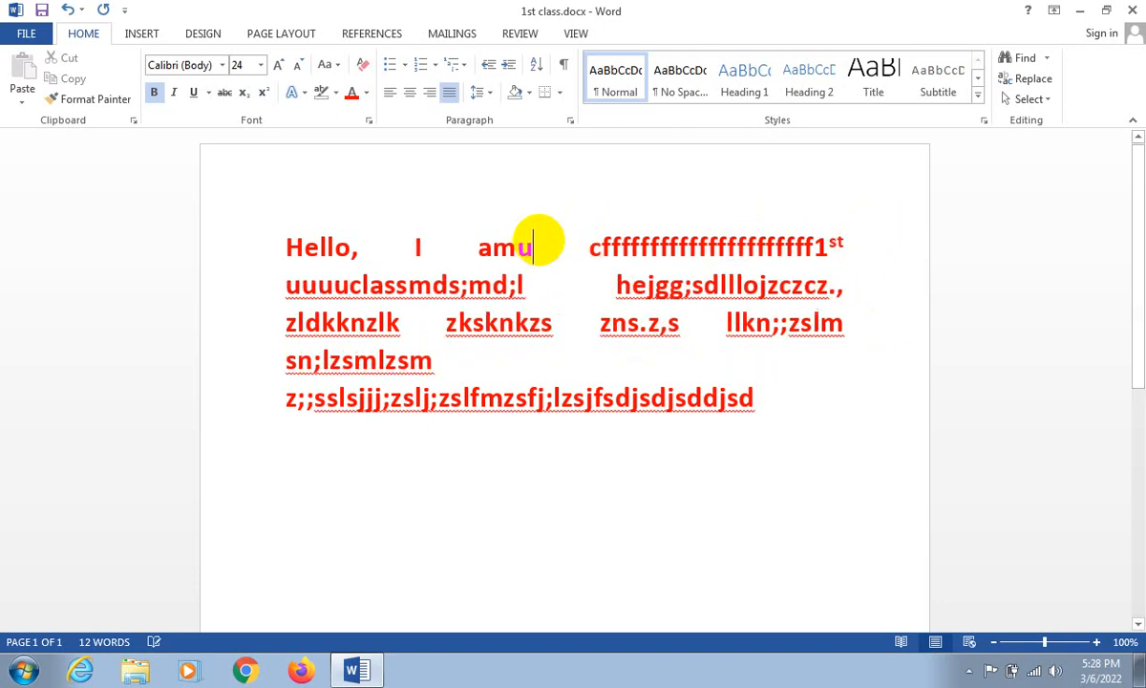
{"action": "type", "text": "uuuuuu"}
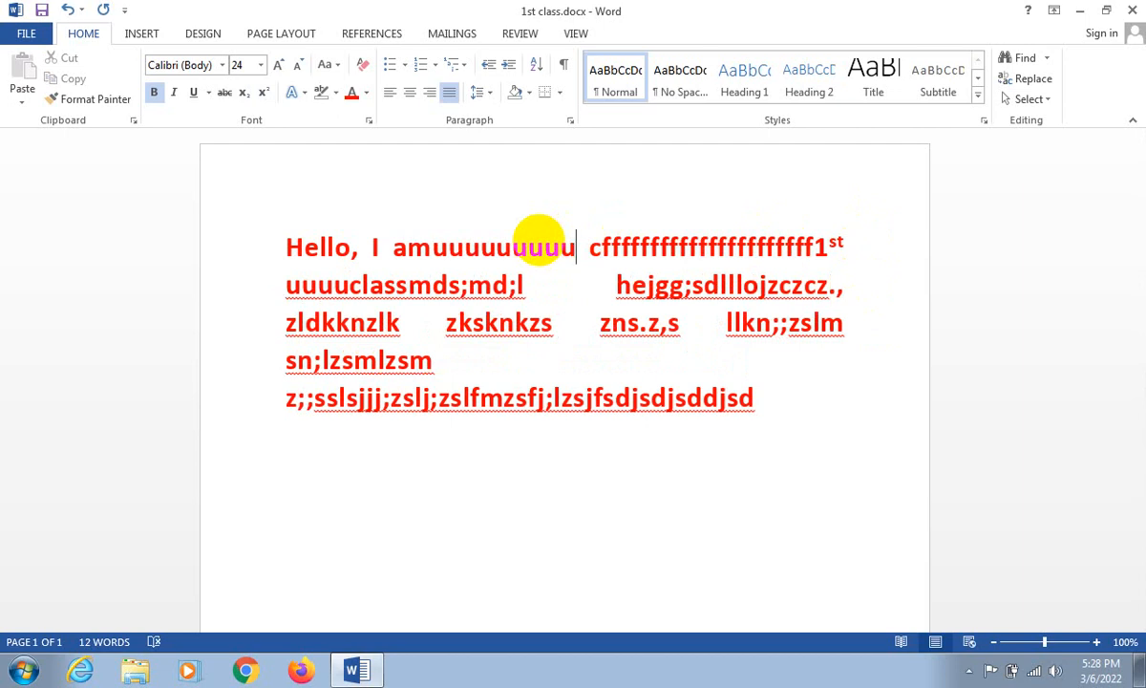
- Extend the run of "u" characters after "am" and insert "000" in front of the last line
{"action": "key", "text": "Down"}
{"action": "key", "text": "Down"}
{"action": "key", "text": "Down"}
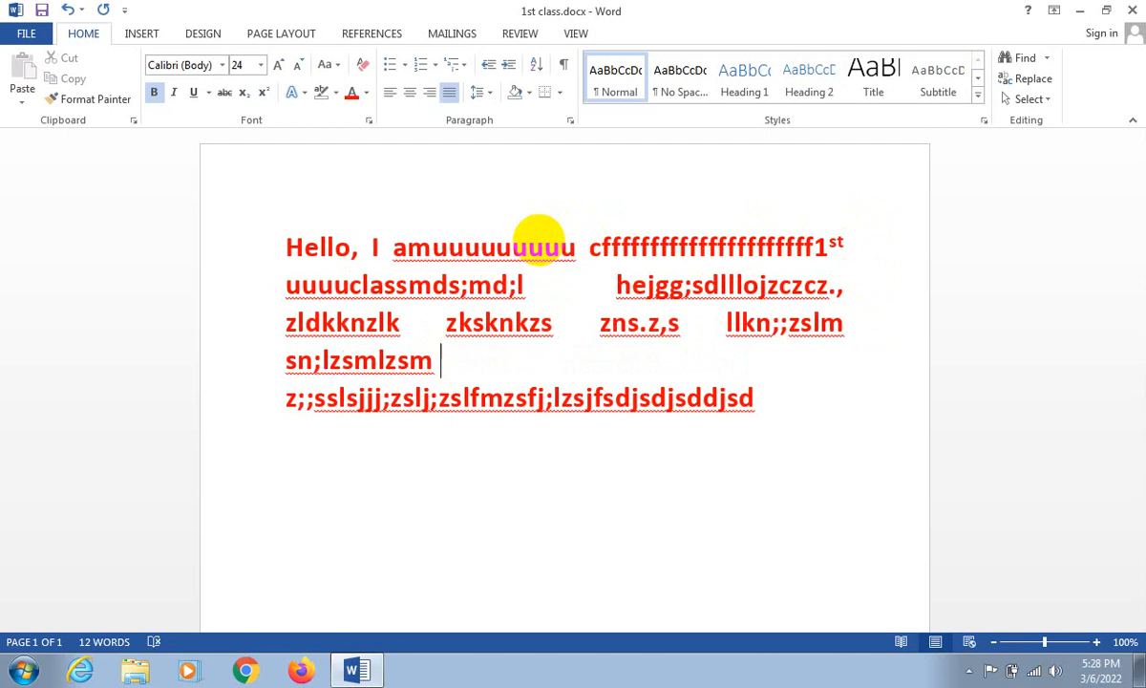
{"action": "type", "text": "000"}
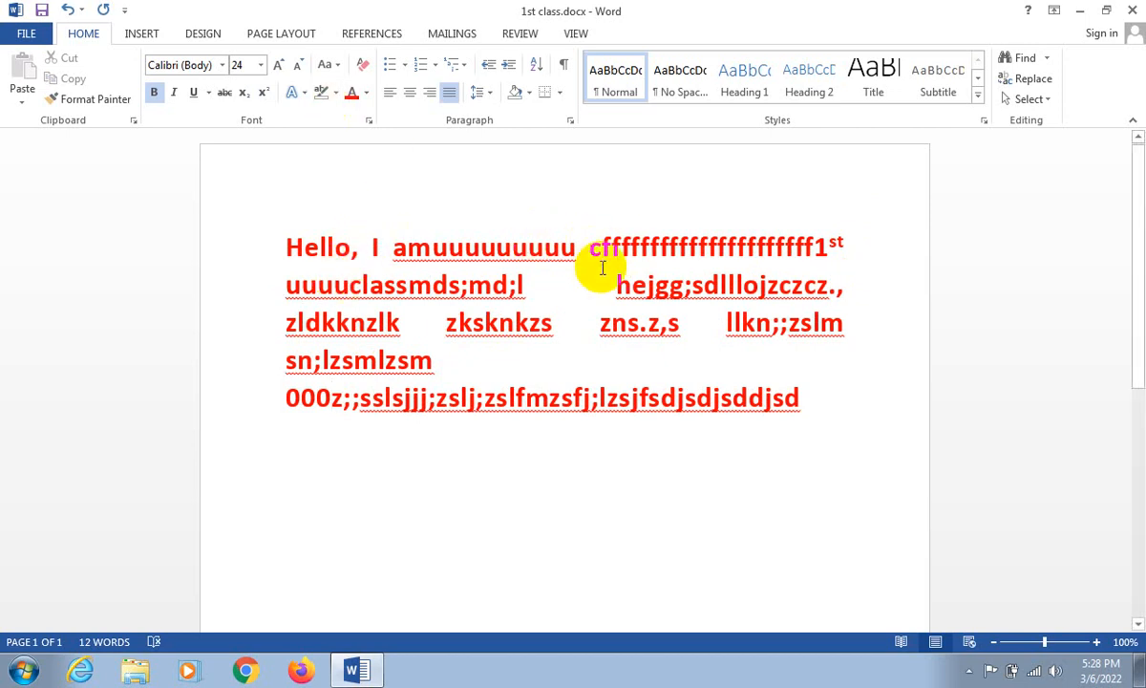
- Left-align the entire document text
{"action": "left_click", "coordinate": [270, 245]}
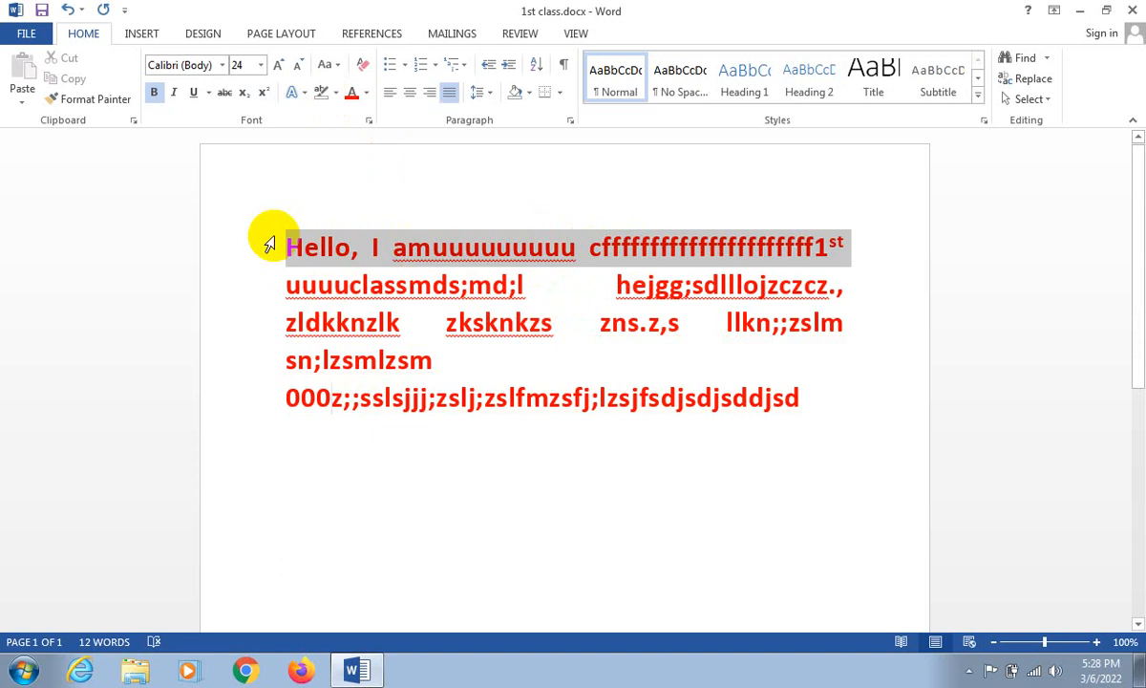
{"action": "left_click", "coordinate": [286, 248]}
{"action": "key", "text": "ctrl+a"}
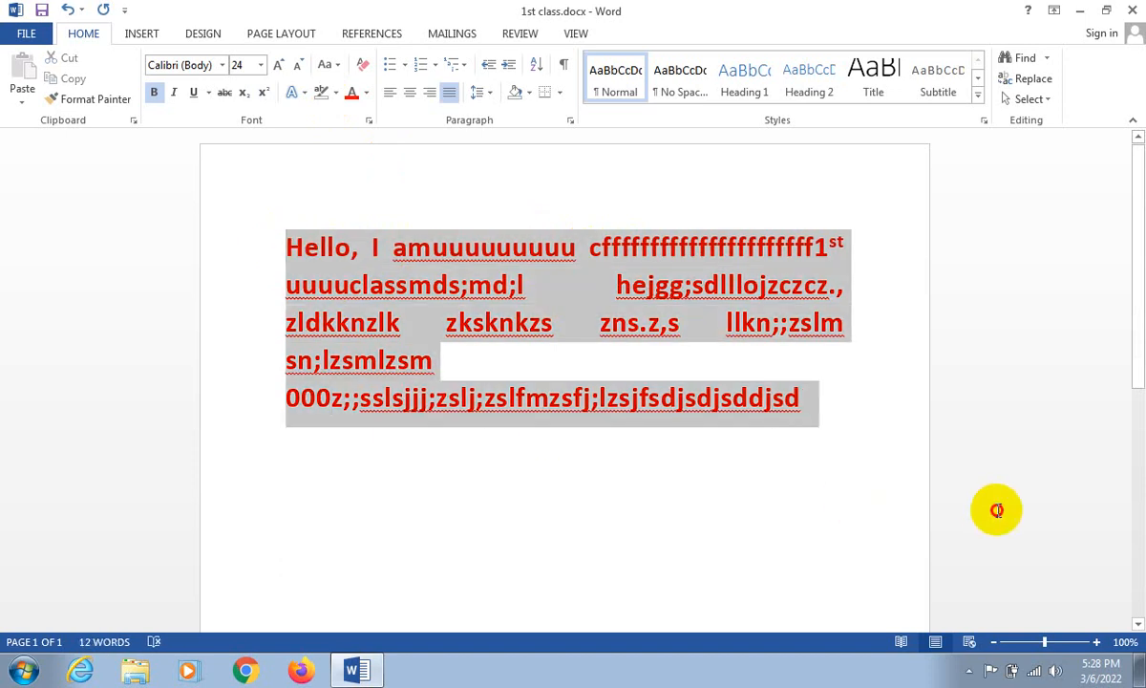
{"action": "left_click", "coordinate": [389, 91]}
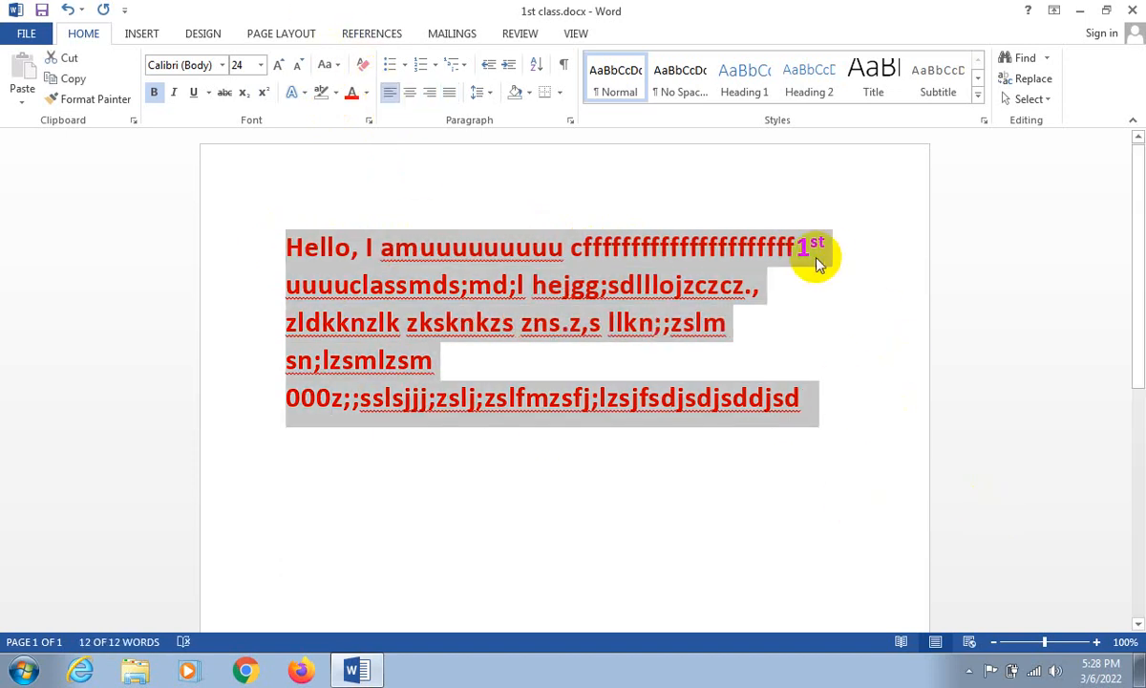
{"action": "left_click", "coordinate": [755, 292]}
{"action": "left_click", "coordinate": [822, 356]}
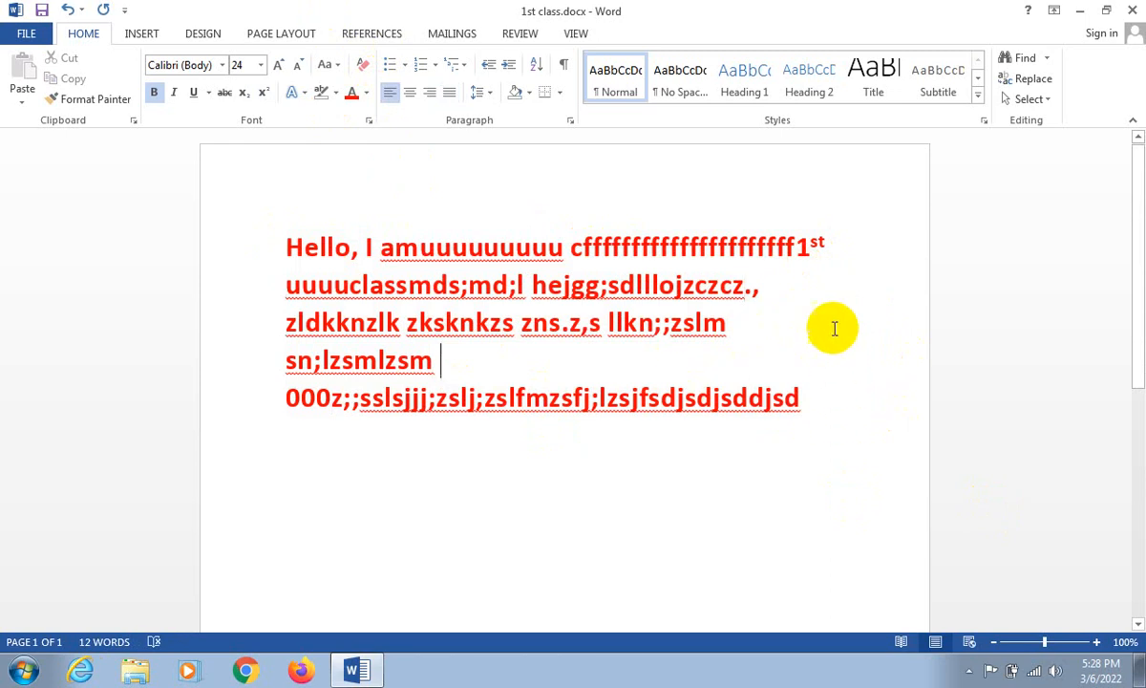
- Remove the leading "zl" from the third line and delete all text in the document
{"action": "left_click", "coordinate": [797, 286]}
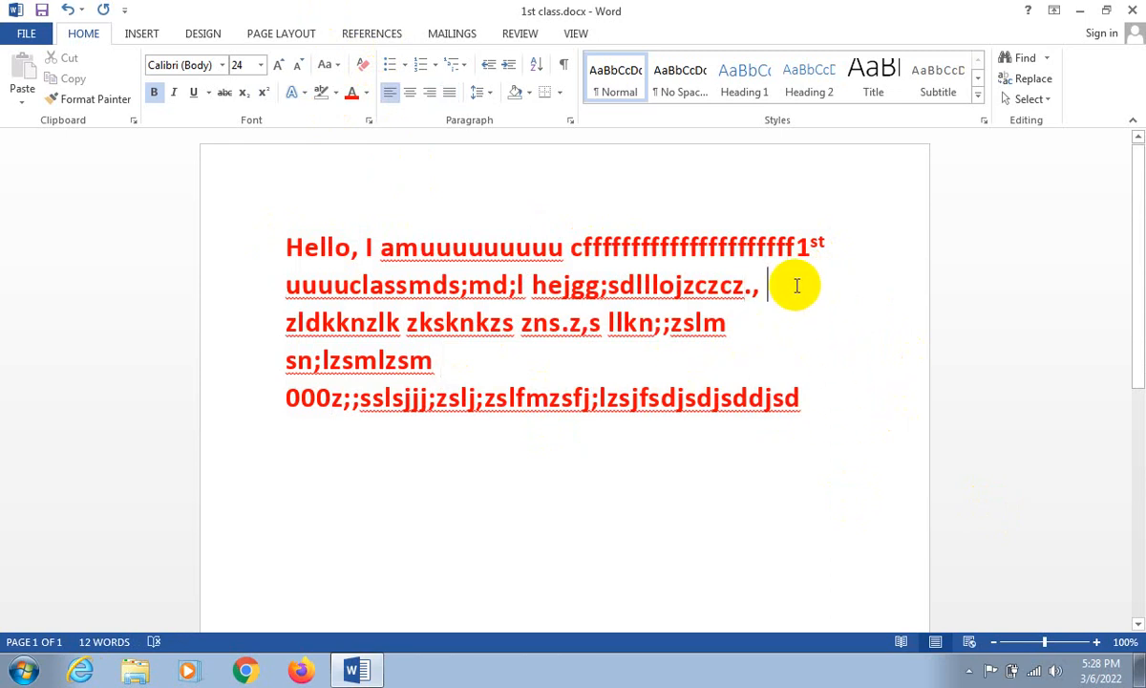
{"action": "key", "text": "Delete"}
{"action": "key", "text": "Delete"}
{"action": "key", "text": "ctrl+a"}
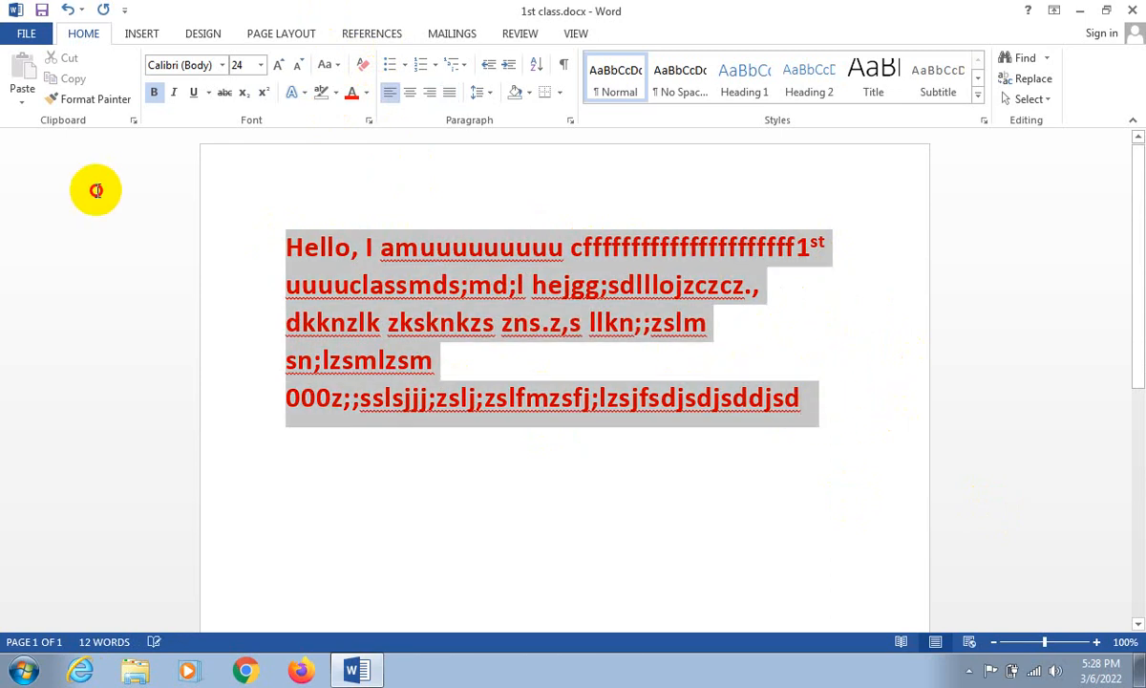
{"action": "key", "text": "Delete"}
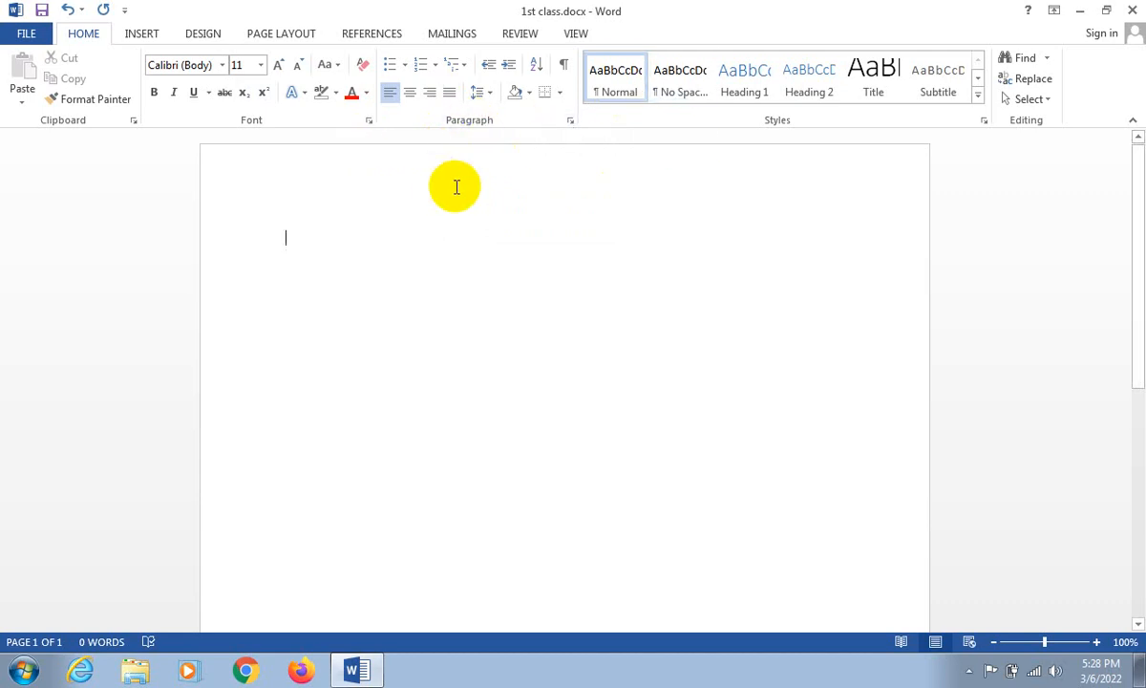
- Undo the edits back to the plain "Hello, I am 1st class hello" line and redo its bold red 24-point formatting
{"action": "key", "text": "ctrl+z"}
{"action": "key", "text": "ctrl+z"}
{"action": "key", "text": "ctrl+z"}
{"action": "key", "text": "ctrl+z"}
{"action": "key", "text": "ctrl+z"}
{"action": "key", "text": "ctrl+z"}
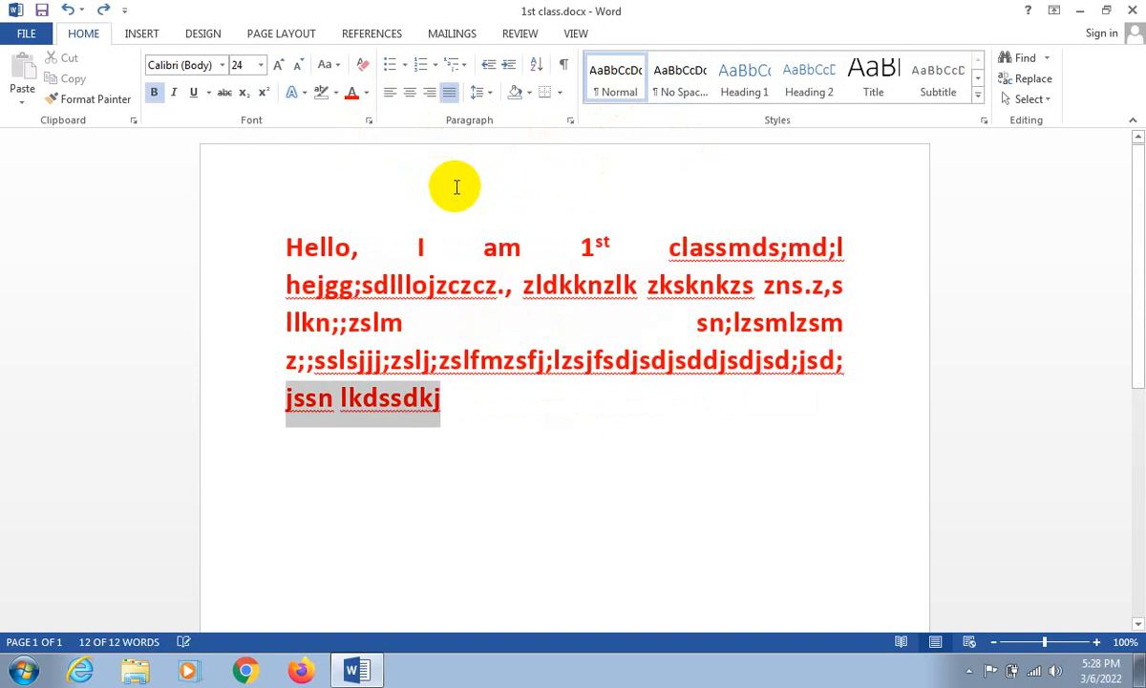
{"action": "key", "text": "ctrl+z"}
{"action": "key", "text": "ctrl+z"}
{"action": "key", "text": "ctrl+z"}
{"action": "key", "text": "ctrl+z"}
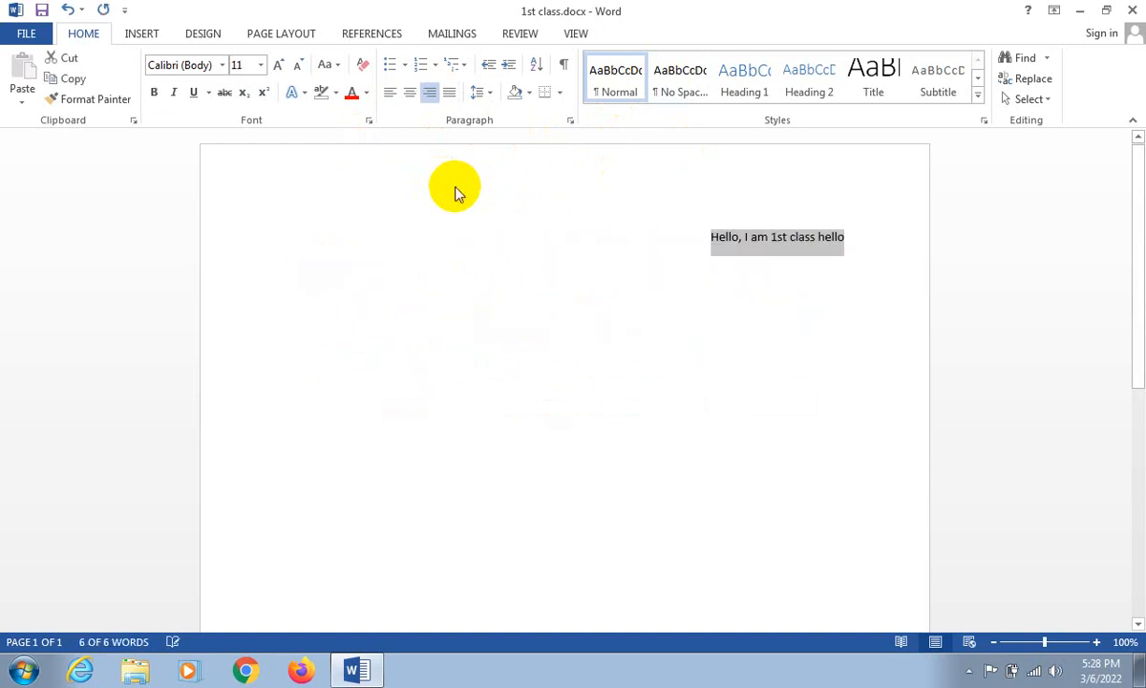
{"action": "key", "text": "ctrl+y"}
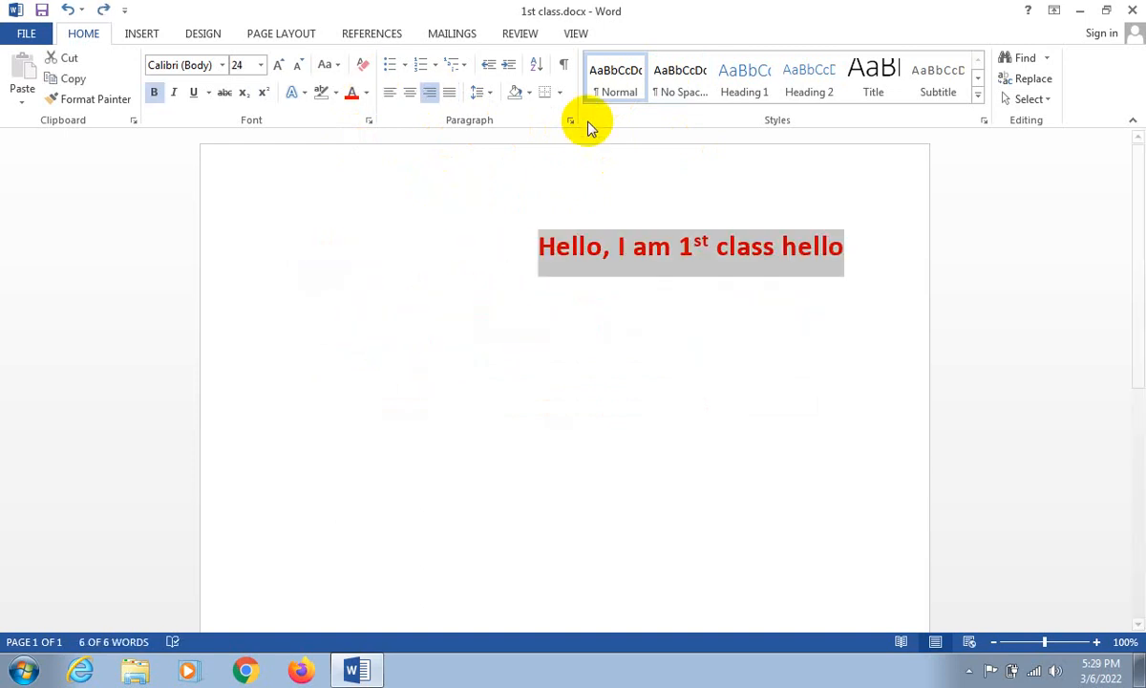
- Center the "Hello, I am 1st class hello" line and add two empty paragraphs below it
{"action": "left_click", "coordinate": [410, 93]}
{"action": "left_click", "coordinate": [487, 204]}
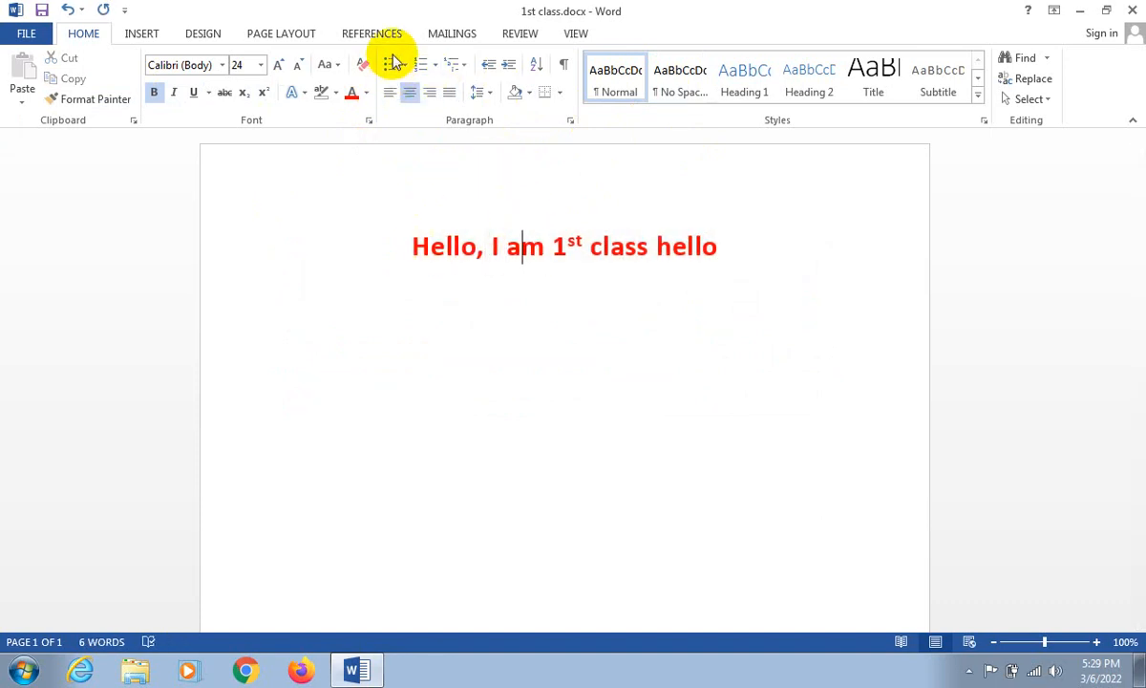
{"action": "left_click", "coordinate": [770, 250]}
{"action": "key", "text": "Return"}
{"action": "key", "text": "Return"}
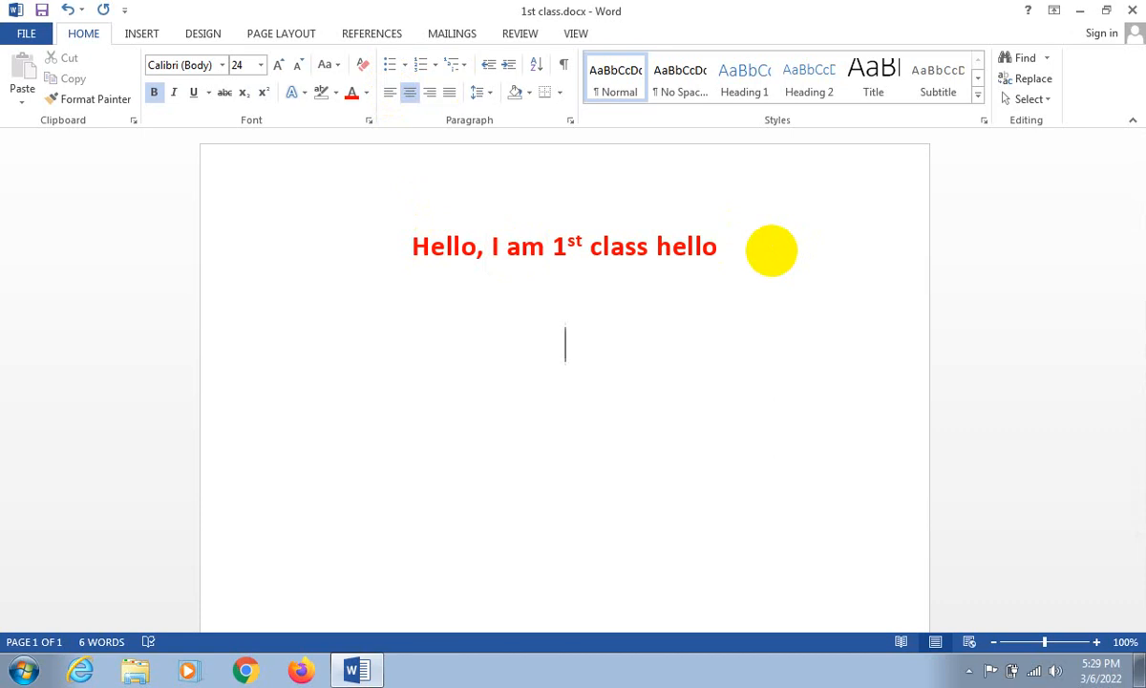
- Enter "Answer the following quiations" in the second new paragraph below the heading
{"action": "type", "text": "Ans"}
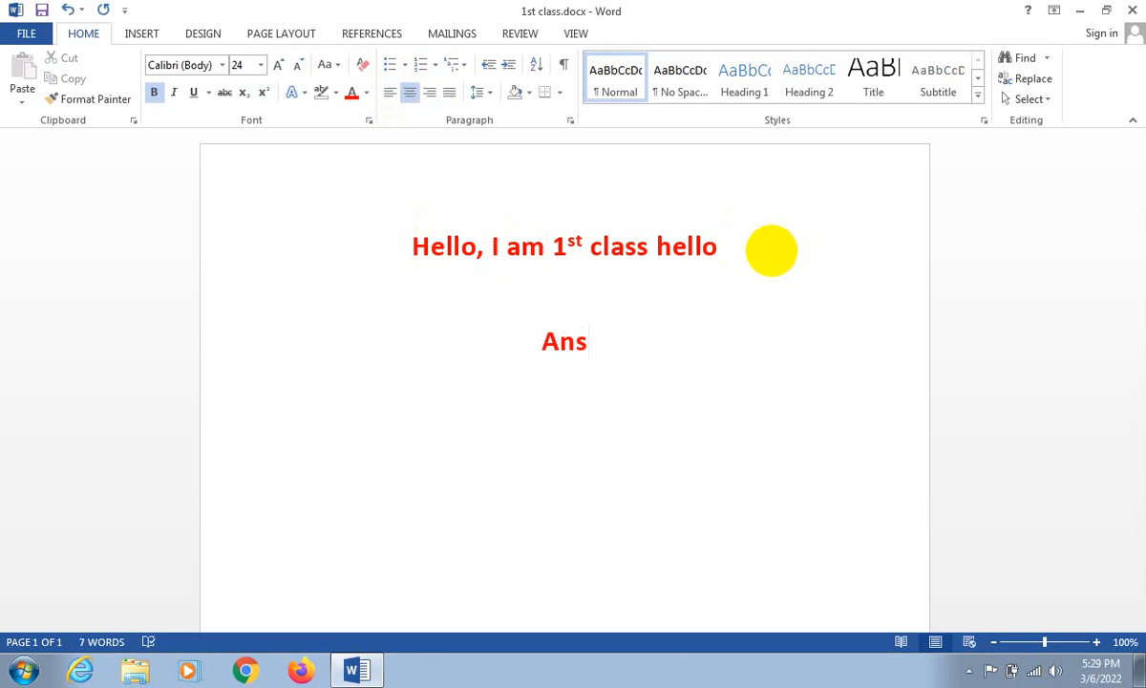
{"action": "type", "text": "wer the"}
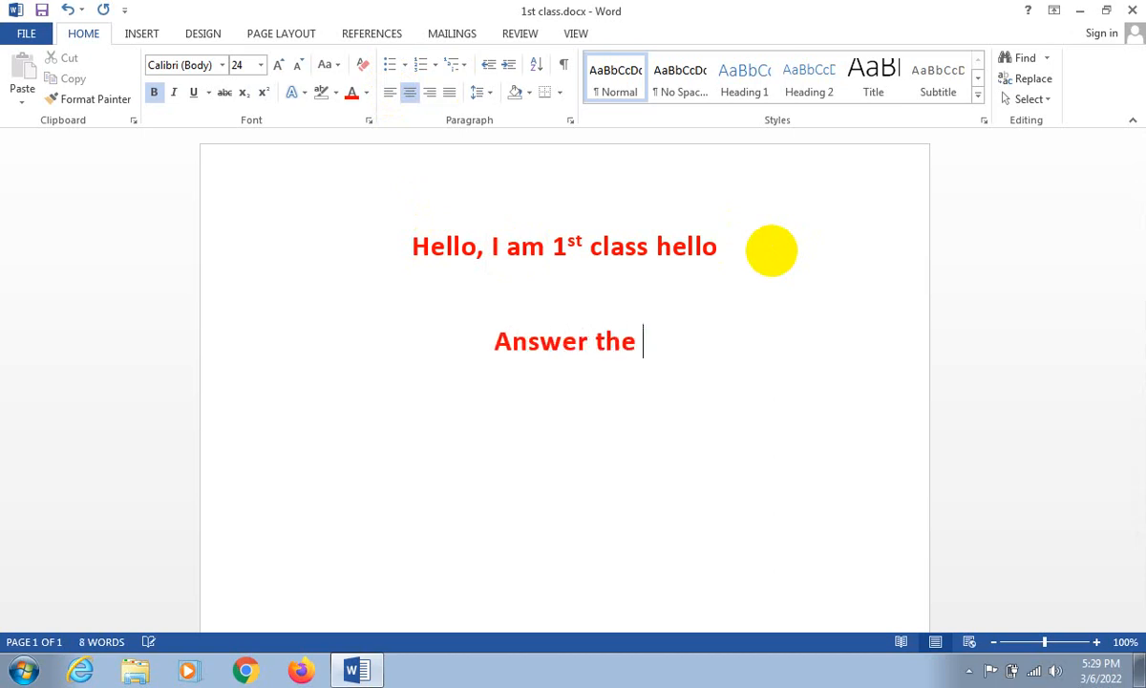
{"action": "type", "text": "foloowing"}
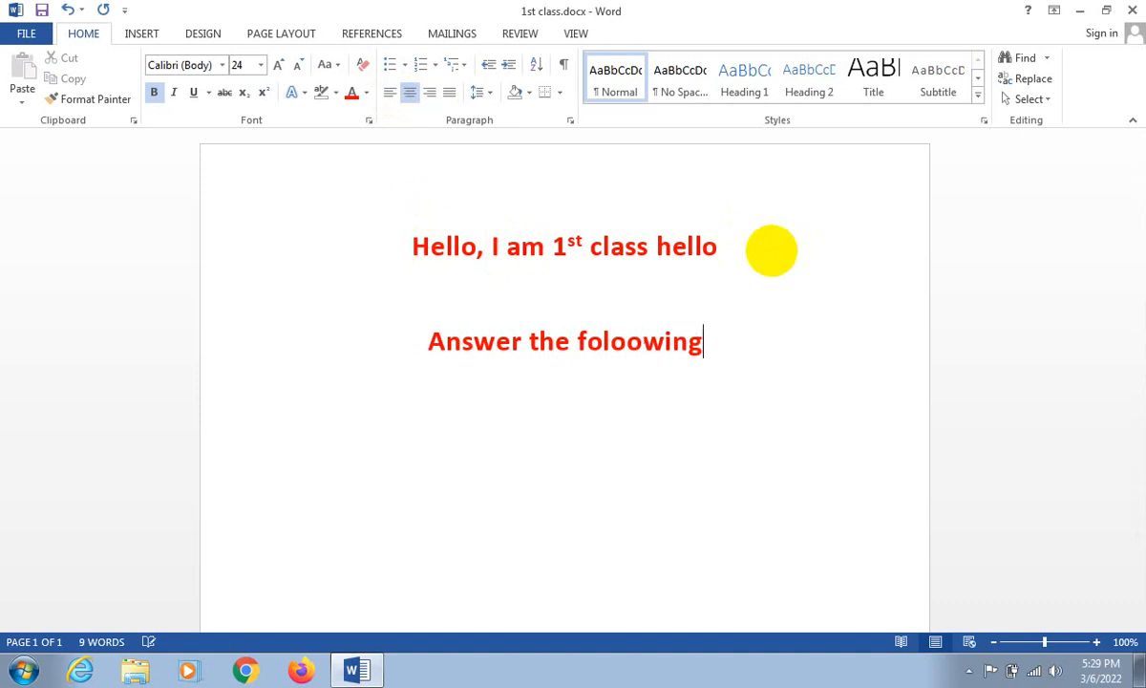
{"action": "key", "text": "BackSpace"}
{"action": "key", "text": "BackSpace"}
{"action": "key", "text": "BackSpace"}
{"action": "key", "text": "BackSpace"}
{"action": "key", "text": "BackSpace"}
{"action": "key", "text": "BackSpace"}
{"action": "type", "text": "lowing dw"}
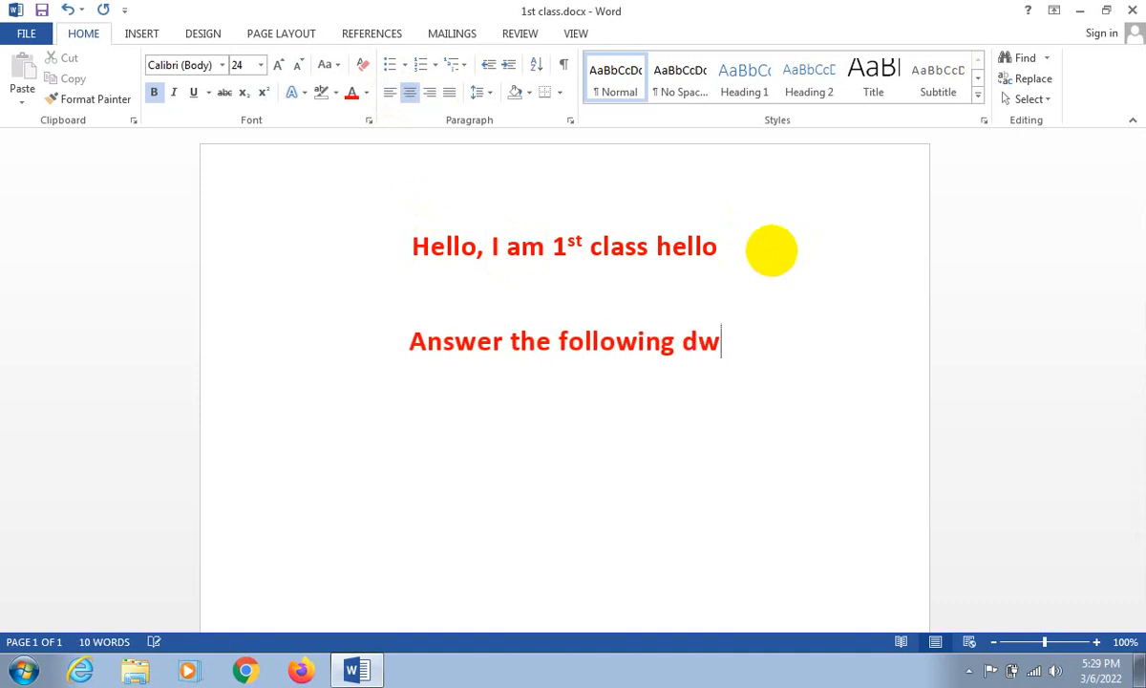
{"action": "key", "text": "BackSpace"}
{"action": "key", "text": "BackSpace"}
{"action": "type", "text": "qu"}
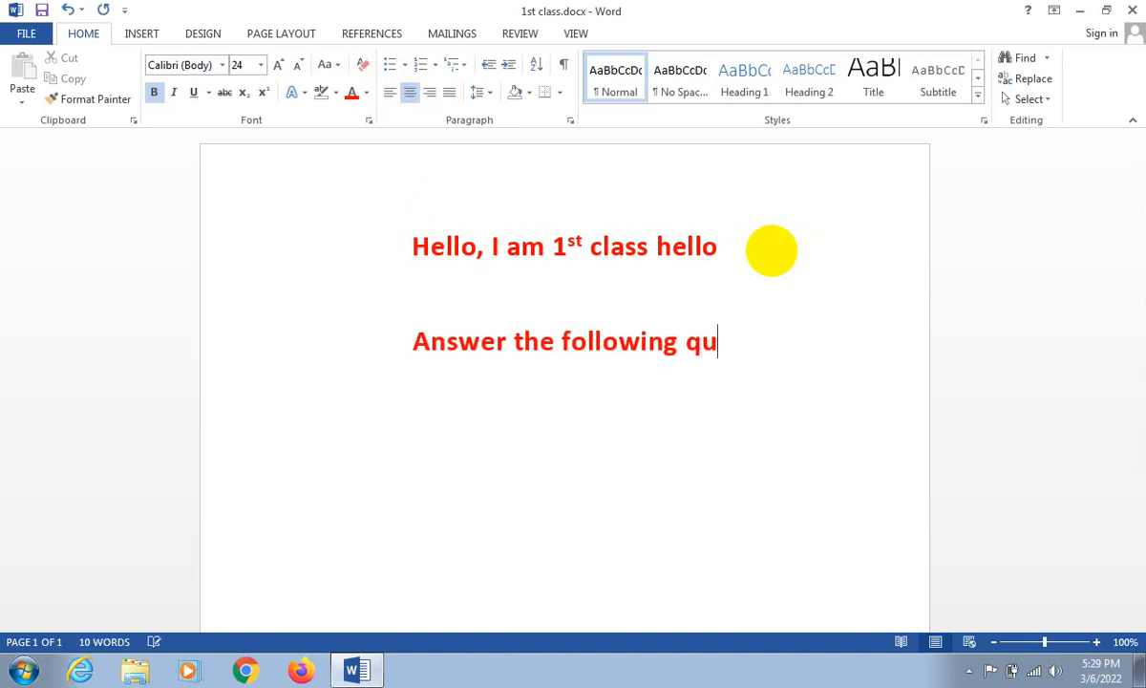
{"action": "type", "text": "iatio"}
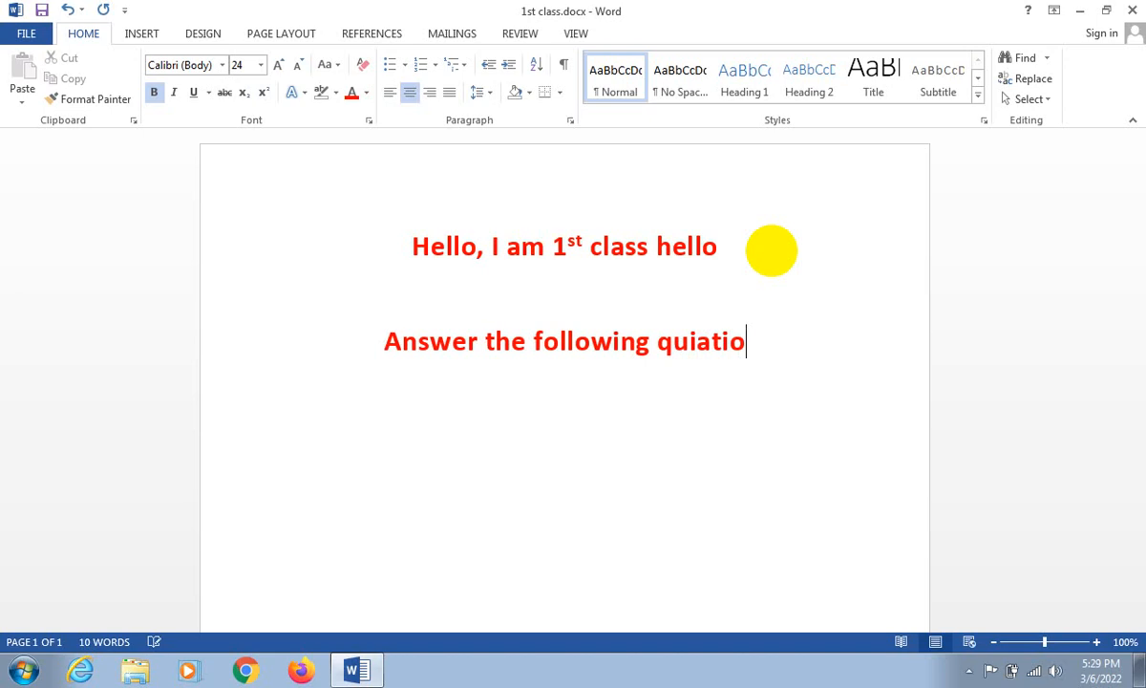
{"action": "type", "text": "ns"}
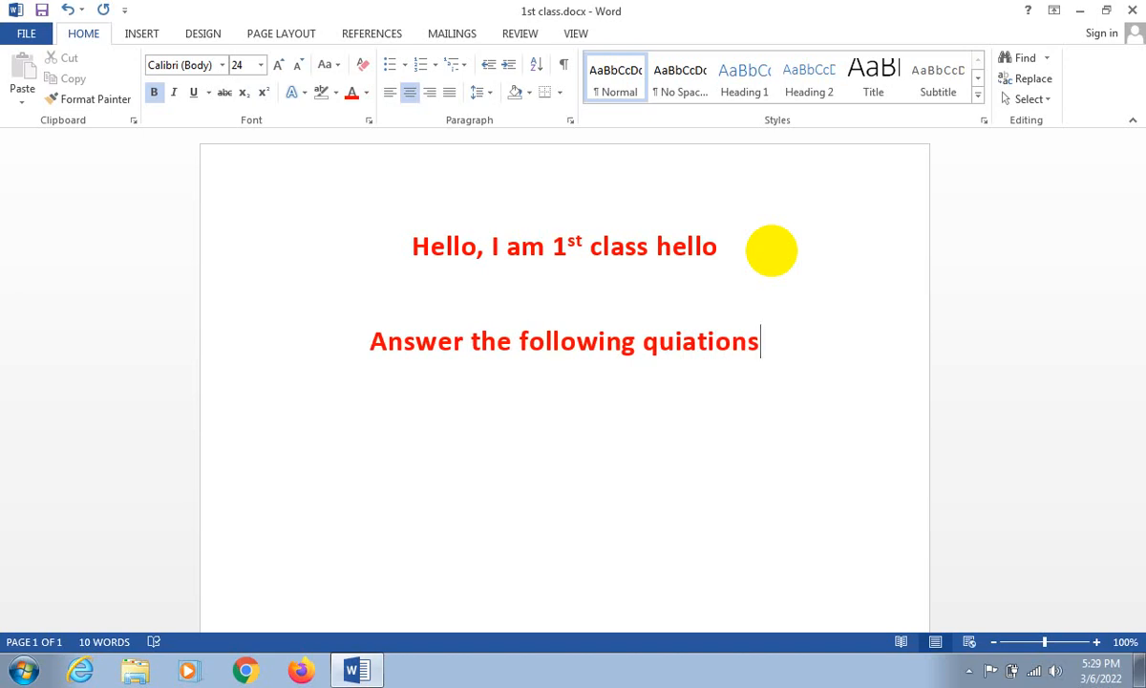
- Correct the misspelled last word to "questions" and add a hyphen at the end of the line
{"action": "left_click", "coordinate": [681, 361]}
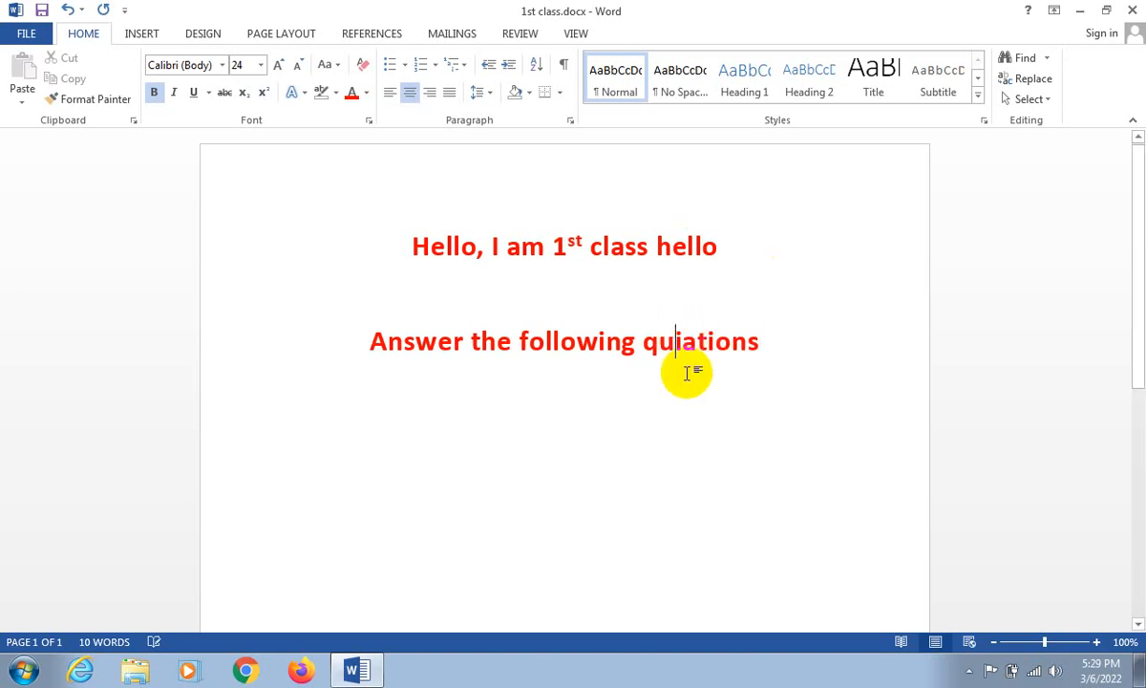
{"action": "key", "text": "Delete"}
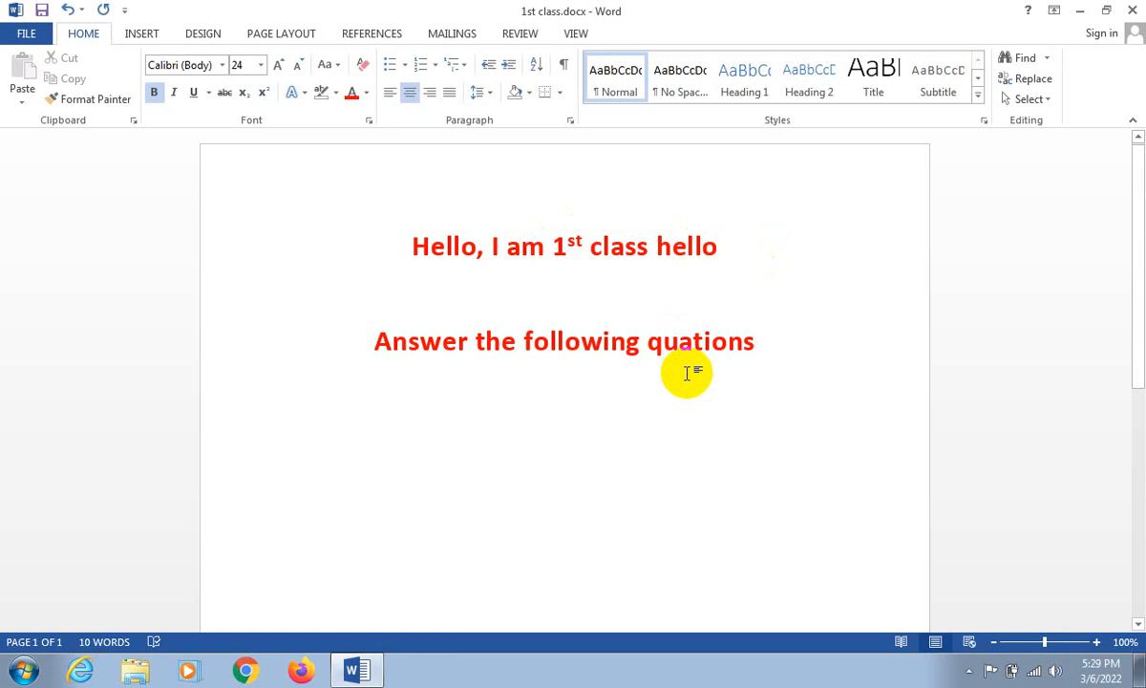
{"action": "key", "text": "Delete"}
{"action": "type", "text": "es"}
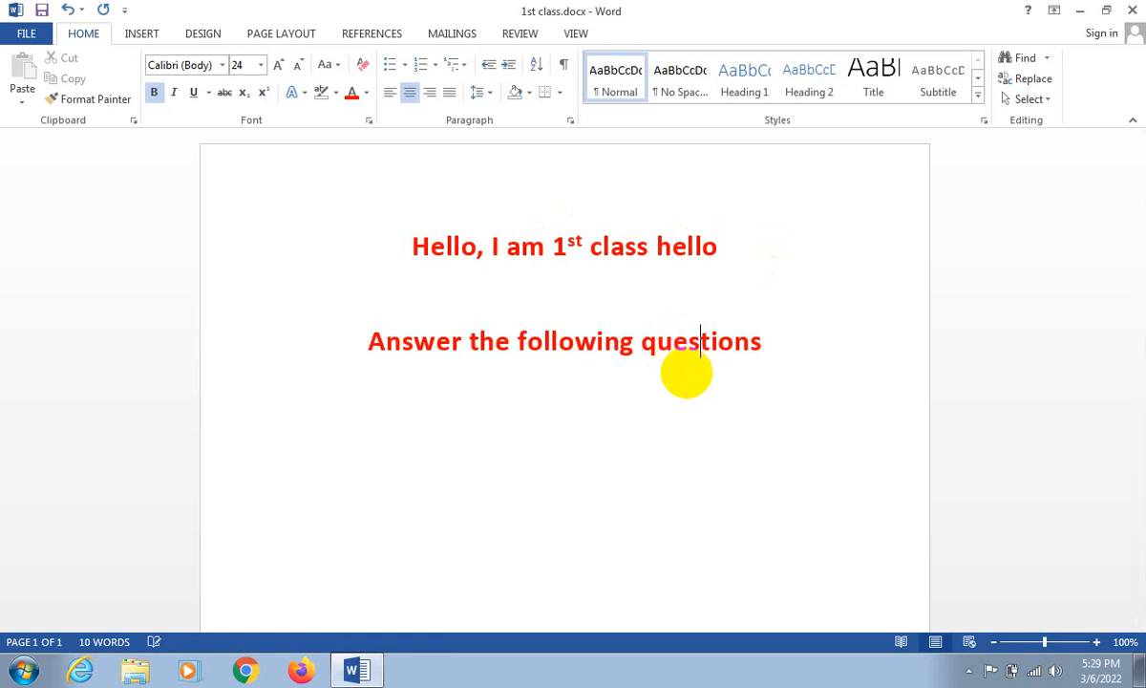
{"action": "left_click", "coordinate": [783, 344]}
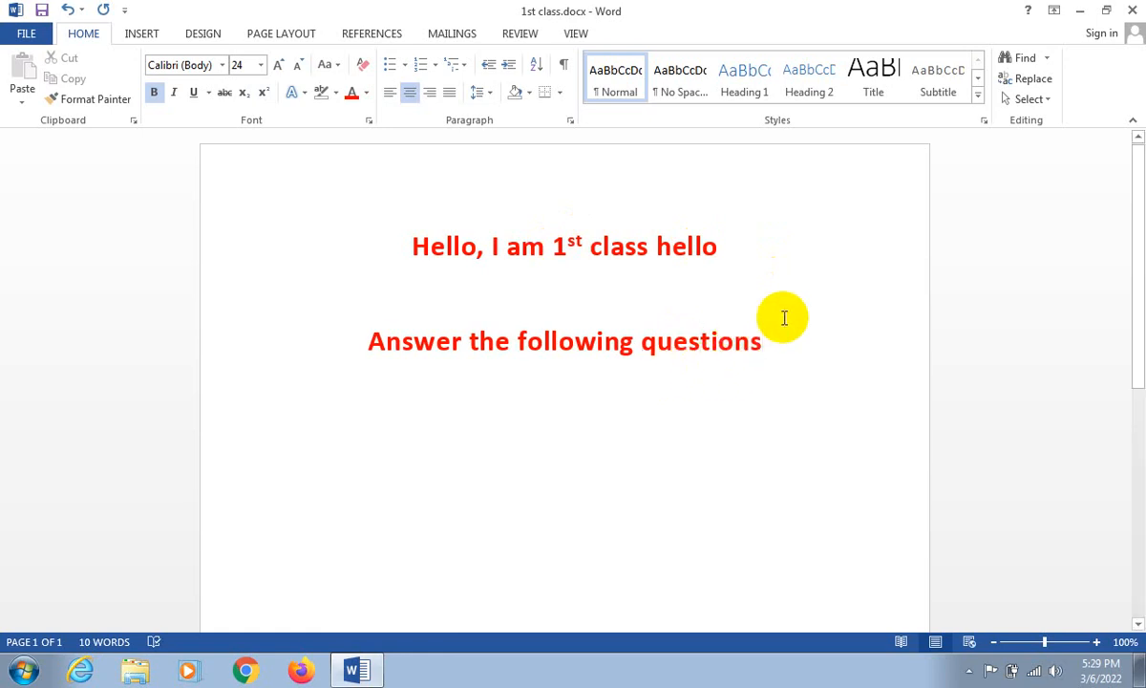
{"action": "type", "text": "-"}
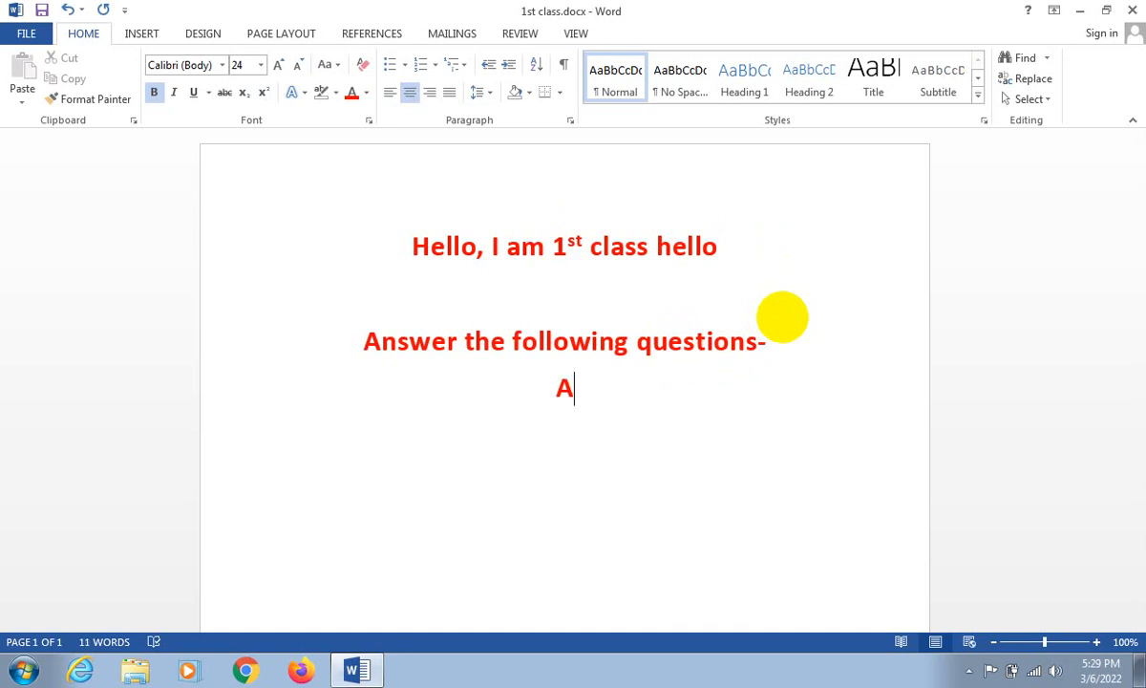
- Write "Right", "Left" and "Down" on three separate lines below "Answer the following questions-"
{"action": "key", "text": "BackSpace"}
{"action": "type", "text": "Righ"}
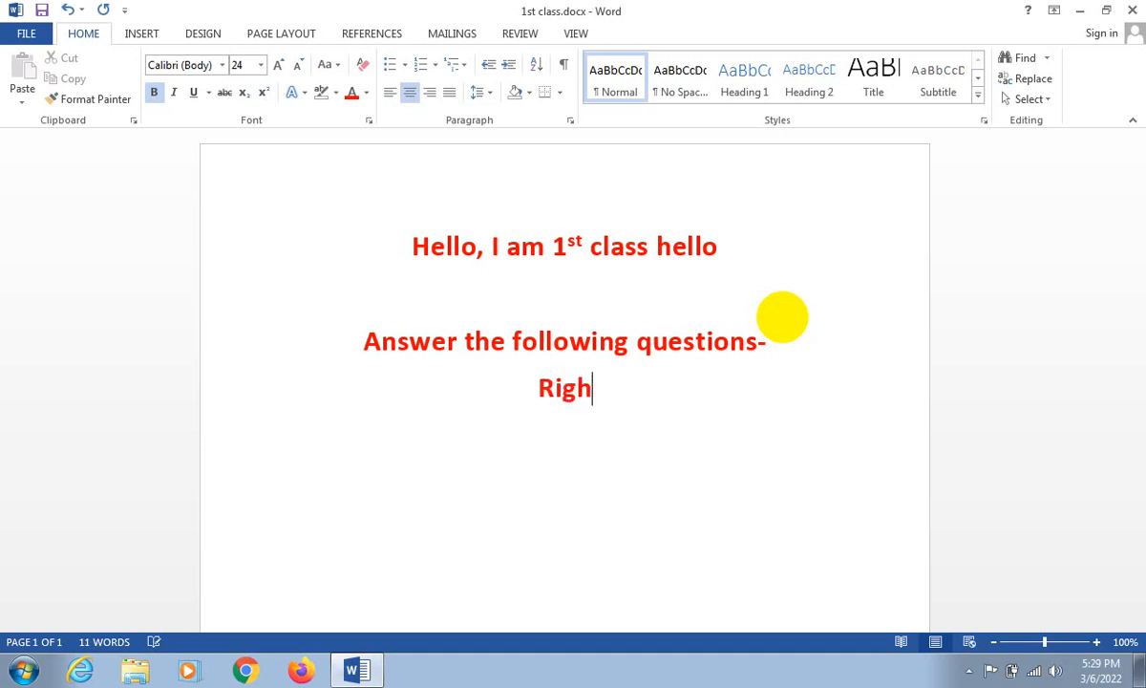
{"action": "type", "text": "t L"}
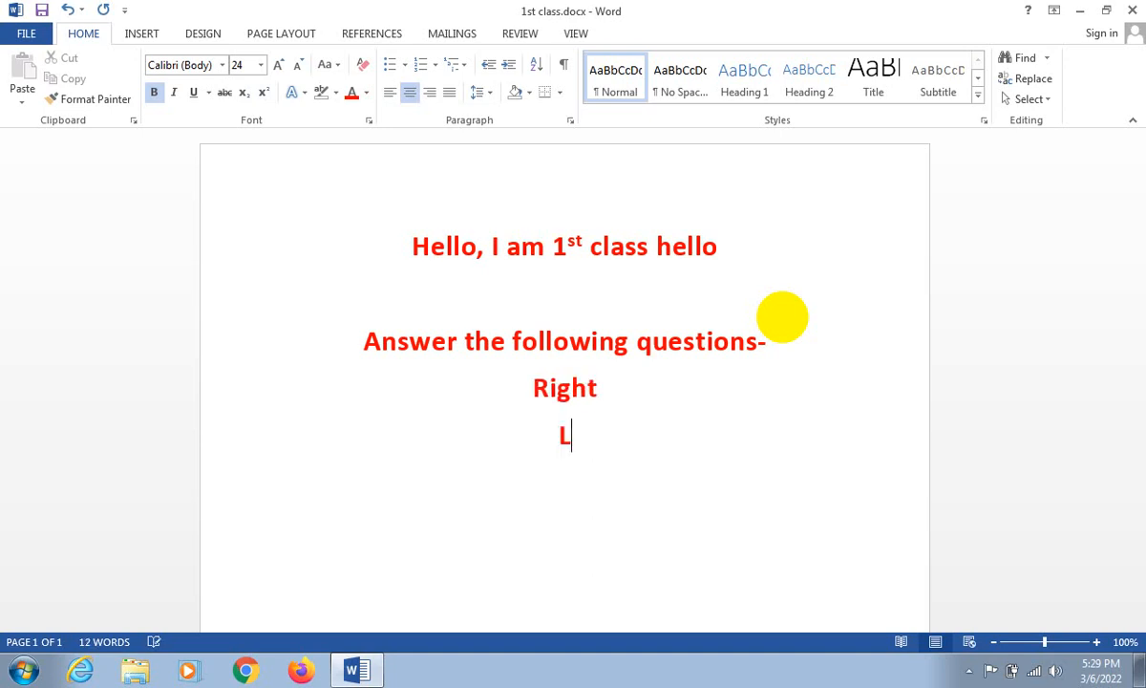
{"action": "type", "text": "eft Down"}
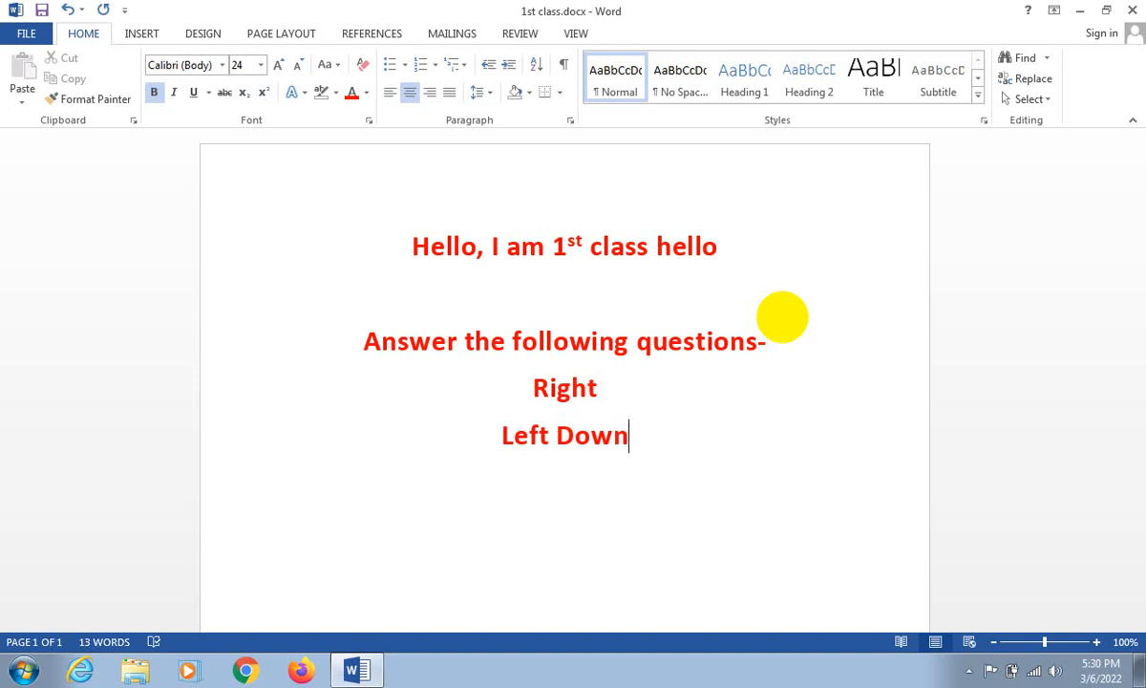
{"action": "left_click", "coordinate": [549, 440]}
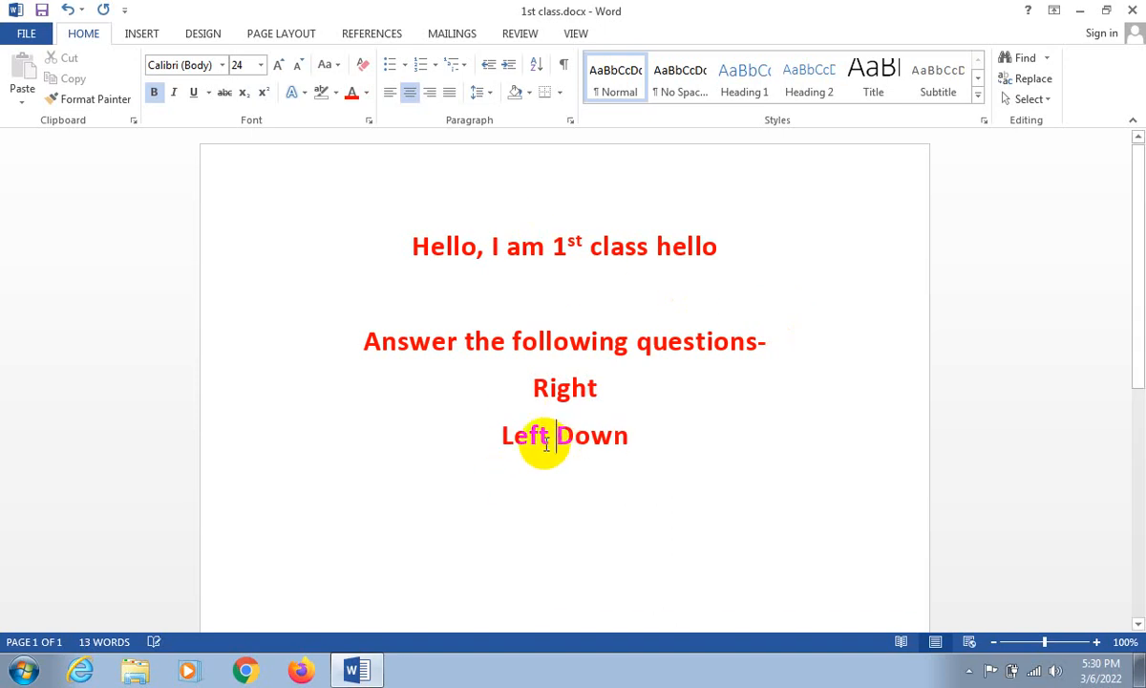
{"action": "key", "text": "BackSpace"}
{"action": "key", "text": "Return"}
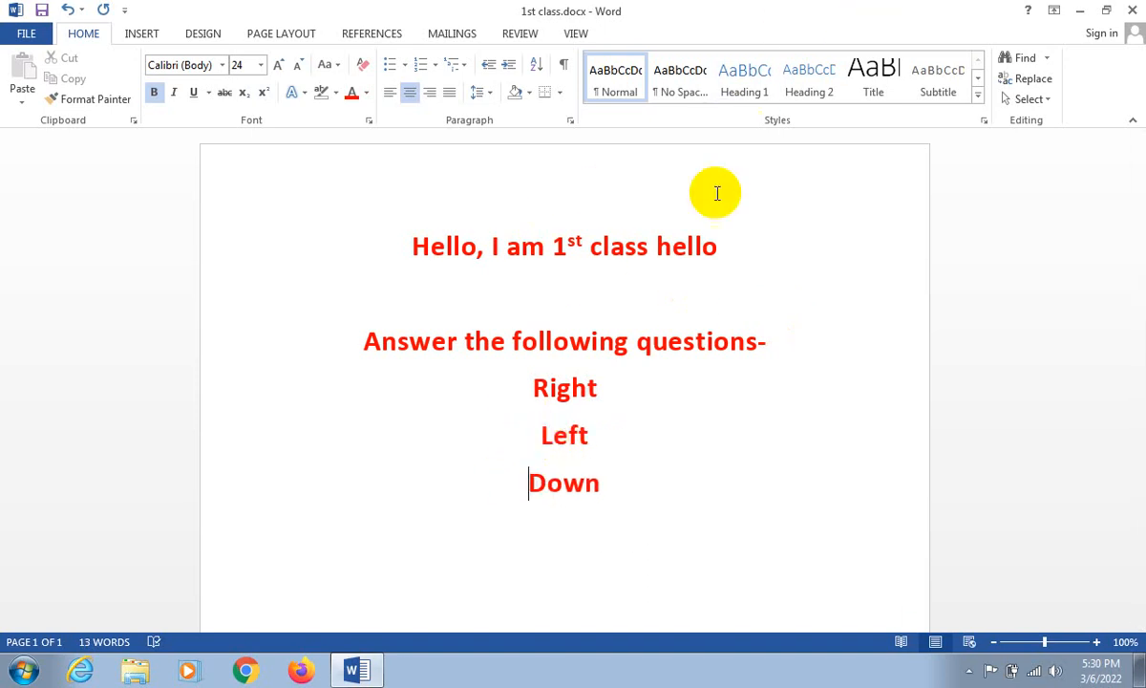
- Turn the "Answer the following questions-" line into a numbered list item starting with "1."
{"action": "left_click", "coordinate": [365, 342]}
{"action": "type", "text": "1."}
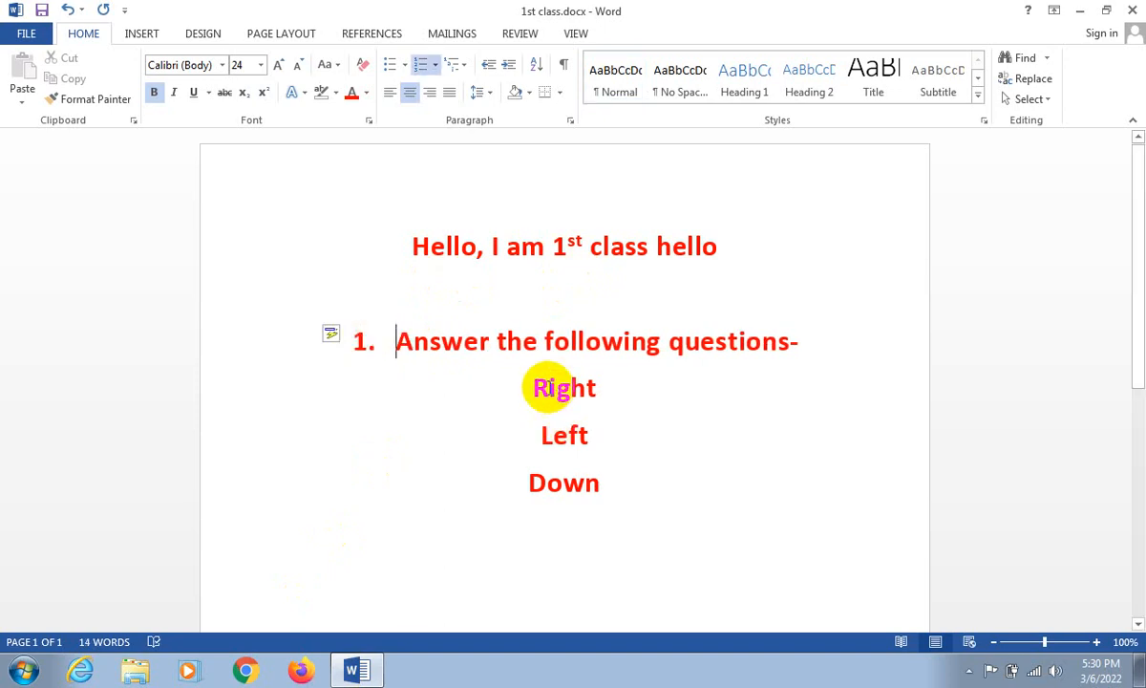
- Preview hollow-circle and check-mark bullets on the "Right", "Left" and "Down" lines
{"action": "left_click", "coordinate": [550, 388]}
{"action": "left_click", "coordinate": [559, 451]}
{"action": "left_click", "coordinate": [553, 492]}
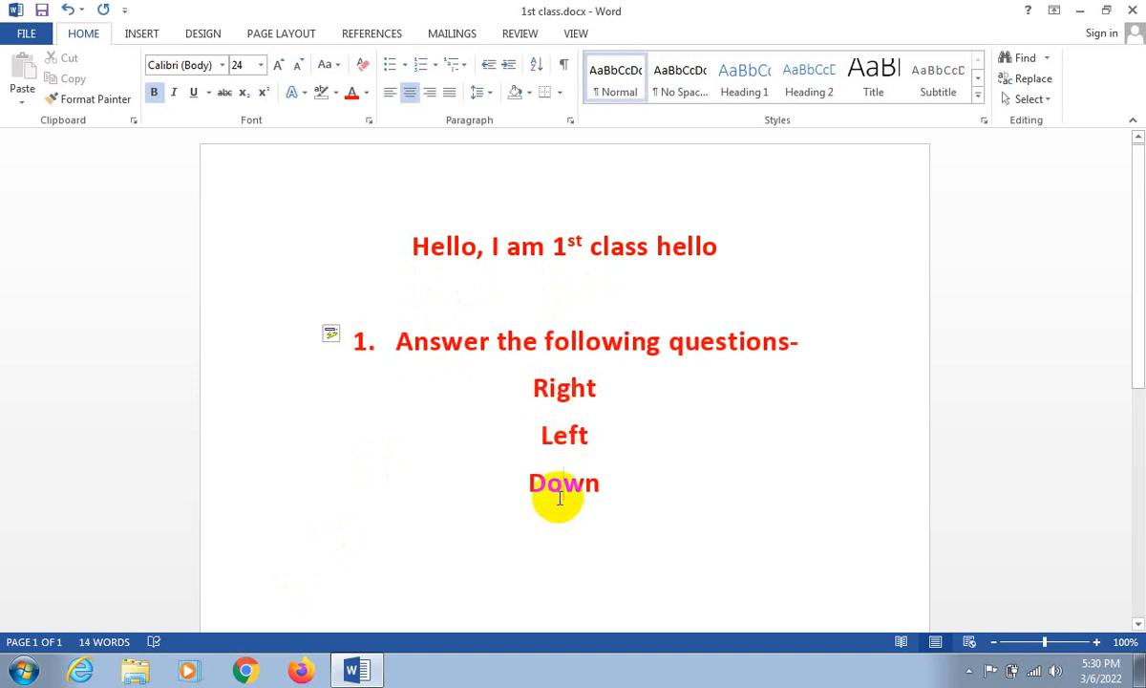
{"action": "left_click", "coordinate": [538, 373]}
{"action": "left_click_drag", "start_coordinate": [538, 372], "coordinate": [604, 485]}
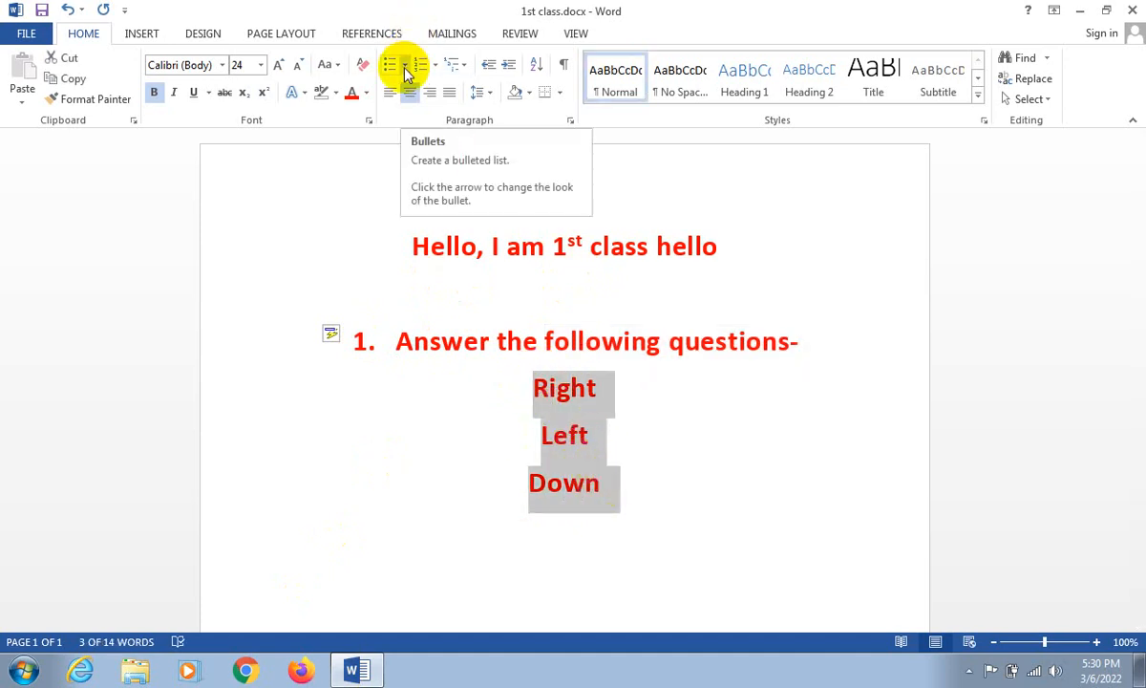
{"action": "left_click", "coordinate": [397, 67]}
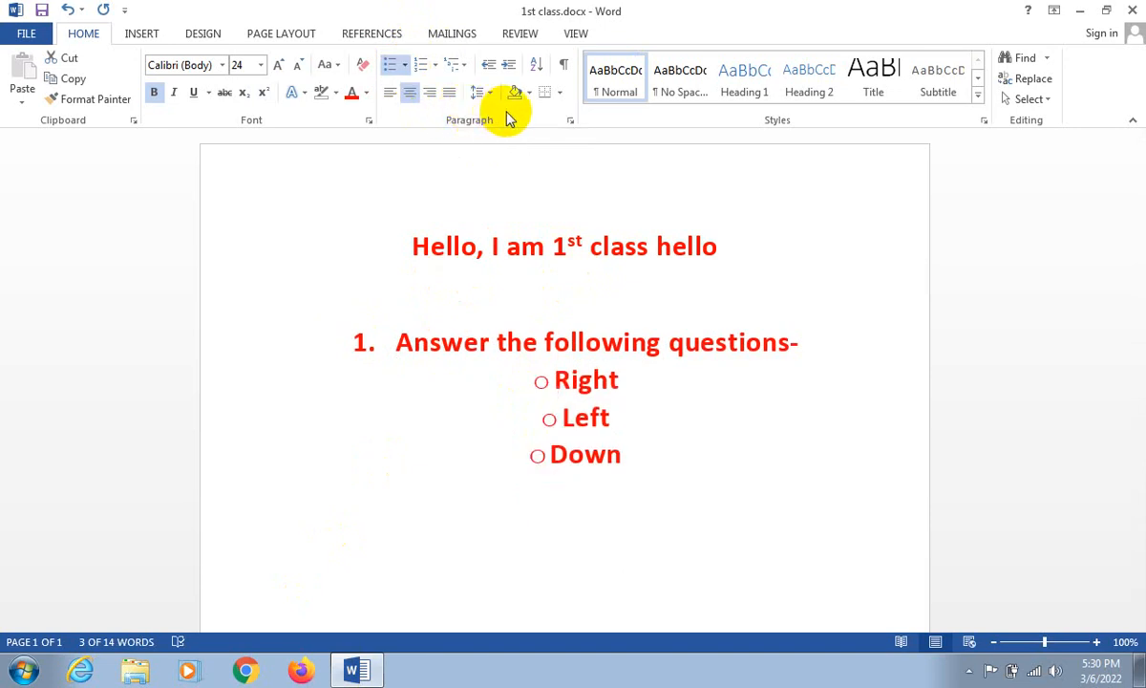
{"action": "left_click", "coordinate": [611, 121]}
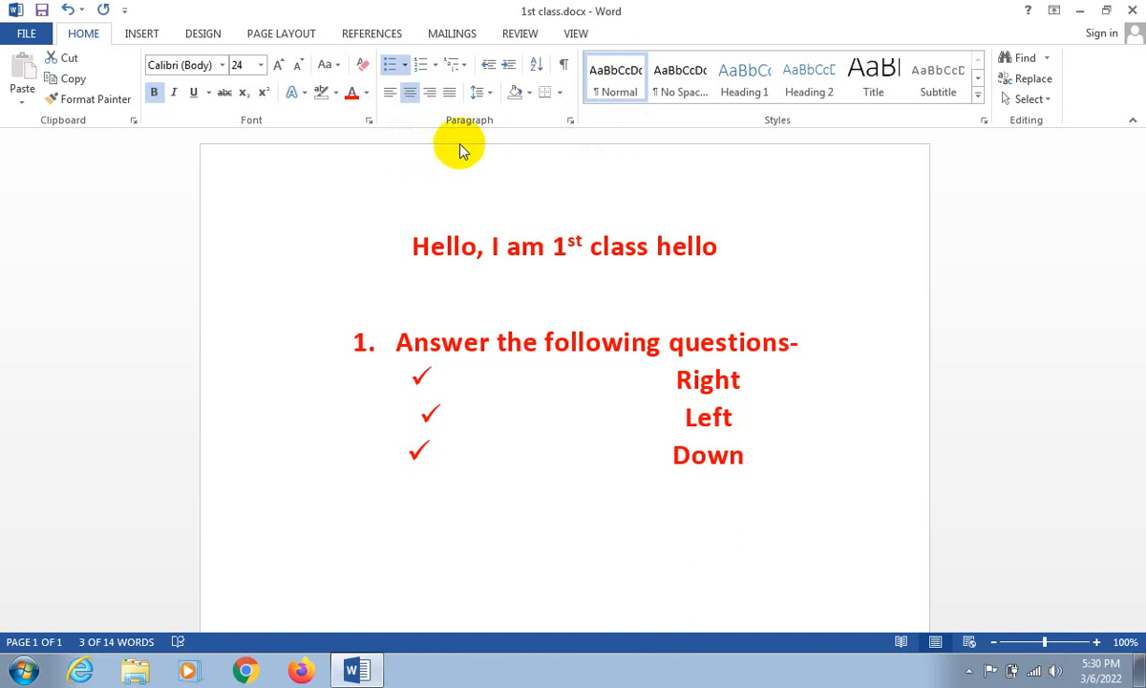
{"action": "left_click", "coordinate": [395, 66]}
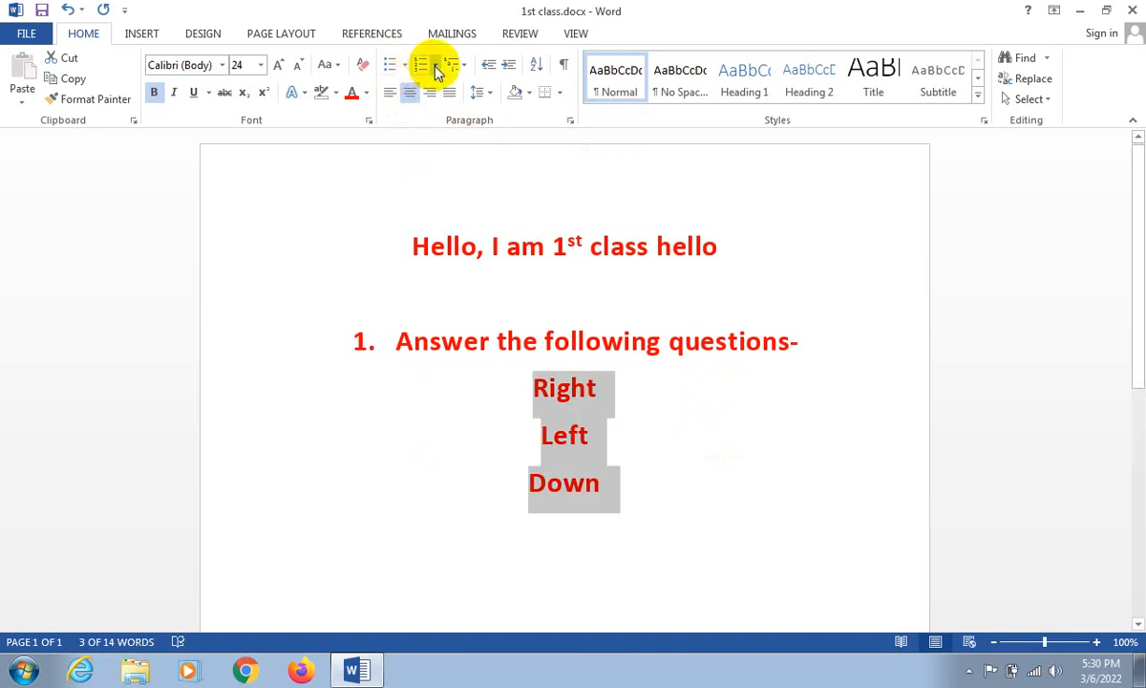
- Number the "Right", "Left" and "Down" lines and switch their numbering to the "1)" format
{"action": "left_click", "coordinate": [420, 67]}
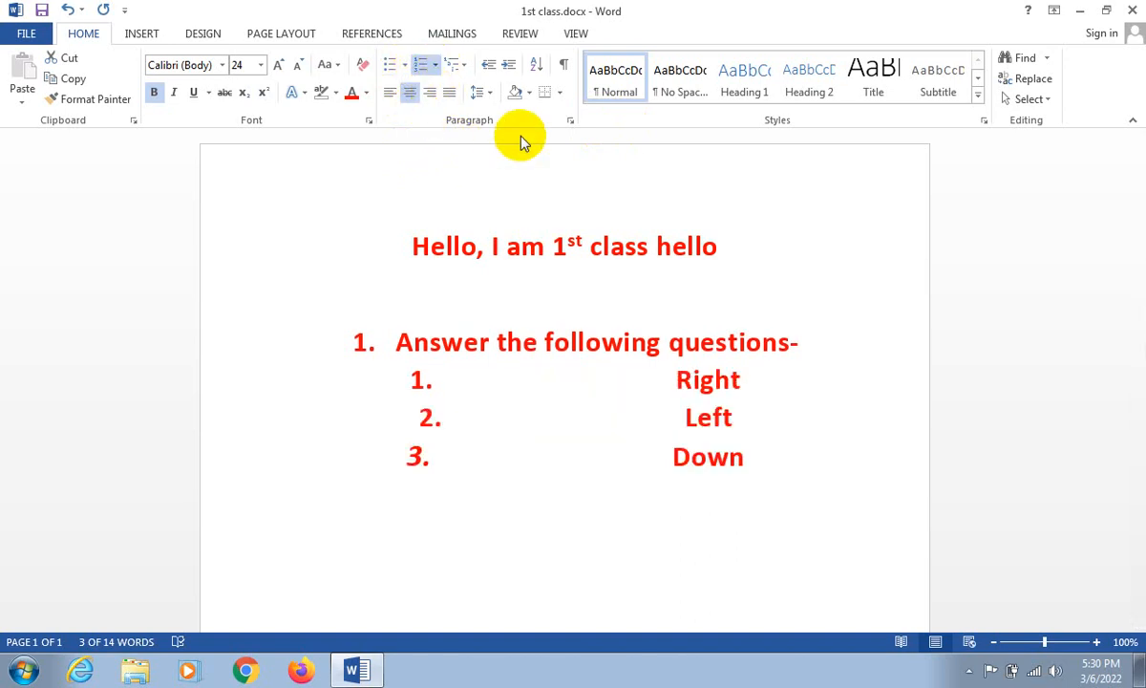
{"action": "left_click_drag", "start_coordinate": [578, 552], "coordinate": [479, 369]}
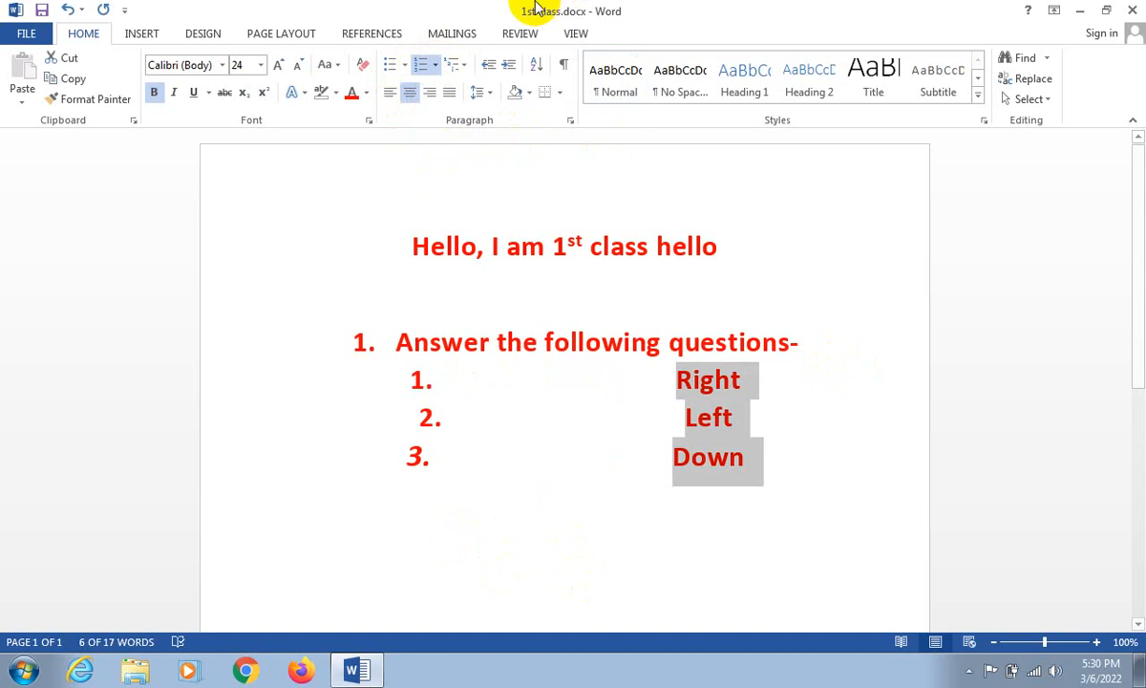
{"action": "left_click", "coordinate": [437, 66]}
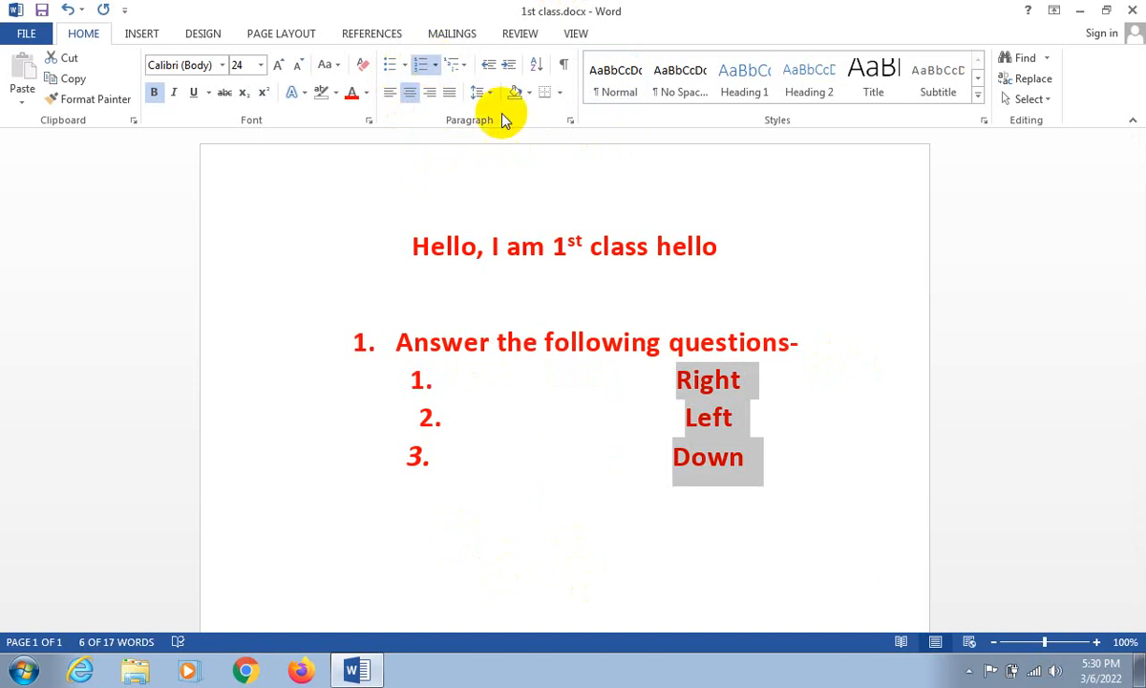
{"action": "left_click", "coordinate": [581, 236]}
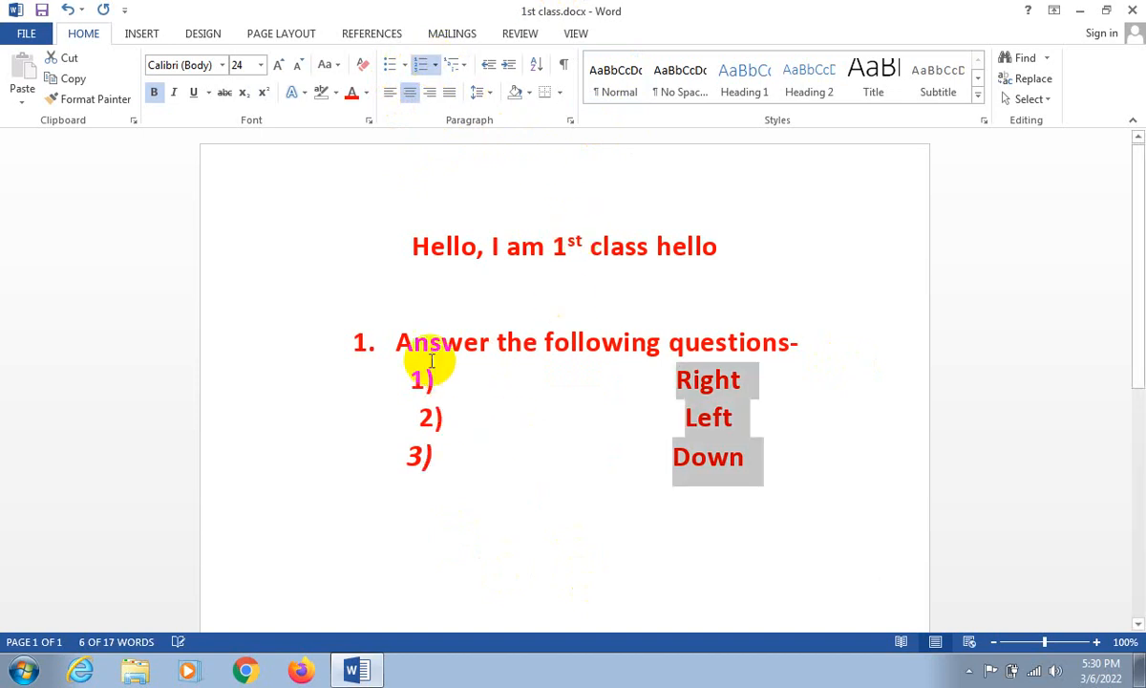
- Change the three-item list's numbering to the "A." format and to the lowercase "a." format
{"action": "left_click", "coordinate": [440, 69]}
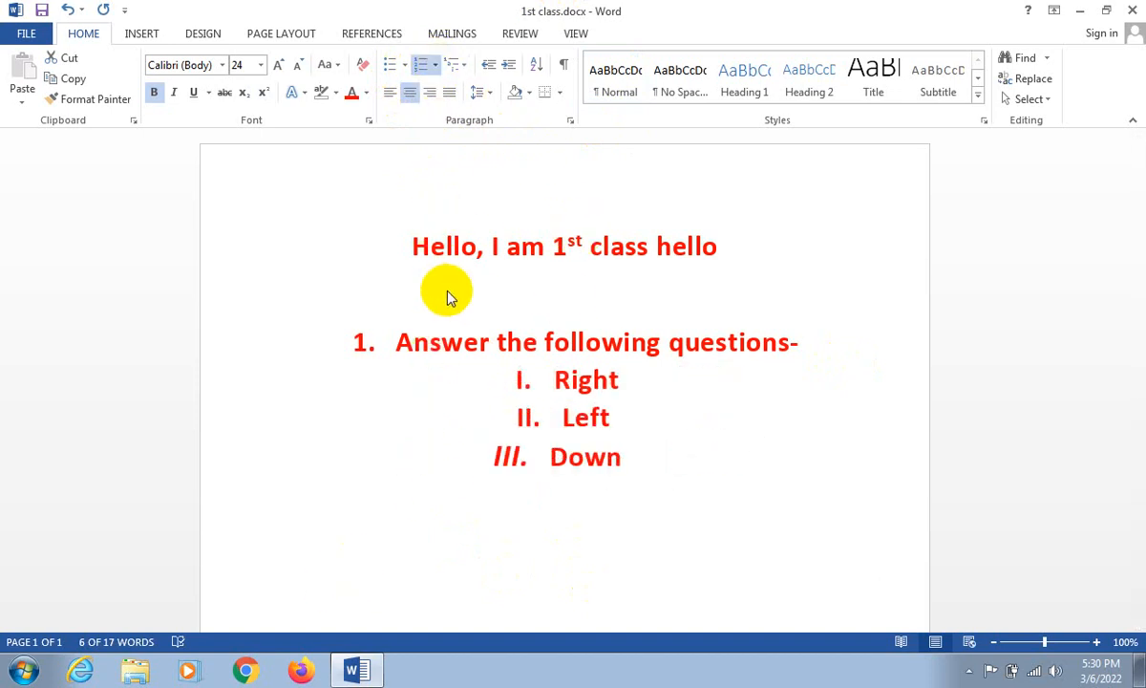
{"action": "left_click", "coordinate": [520, 299]}
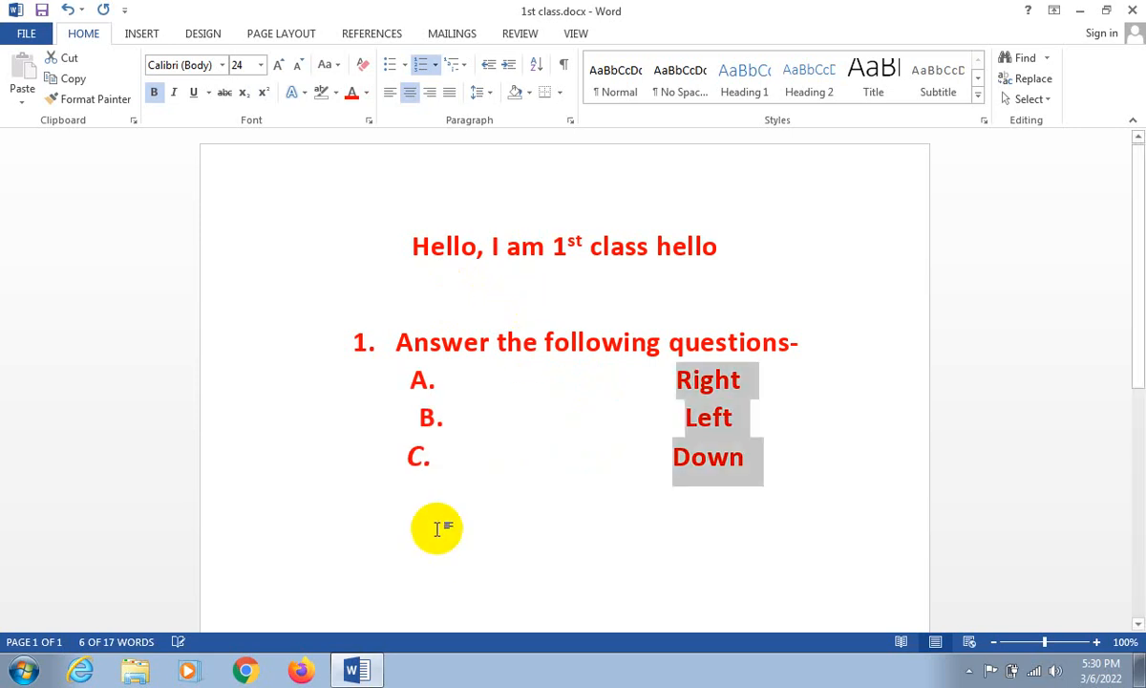
{"action": "left_click", "coordinate": [438, 65]}
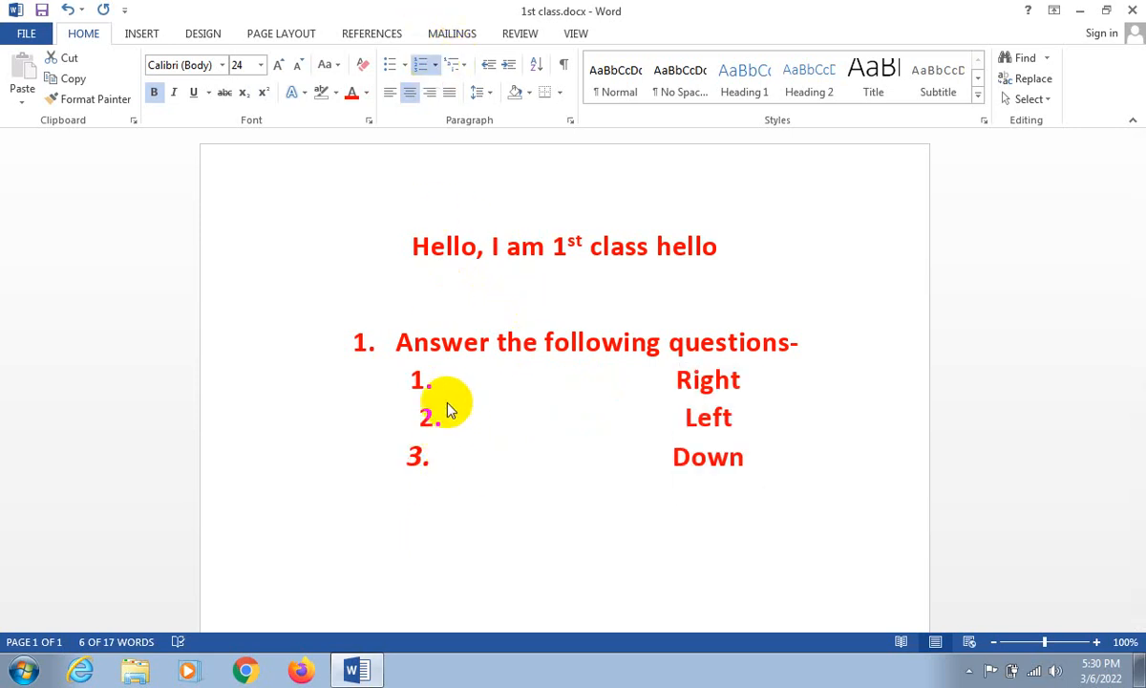
{"action": "left_click", "coordinate": [373, 409]}
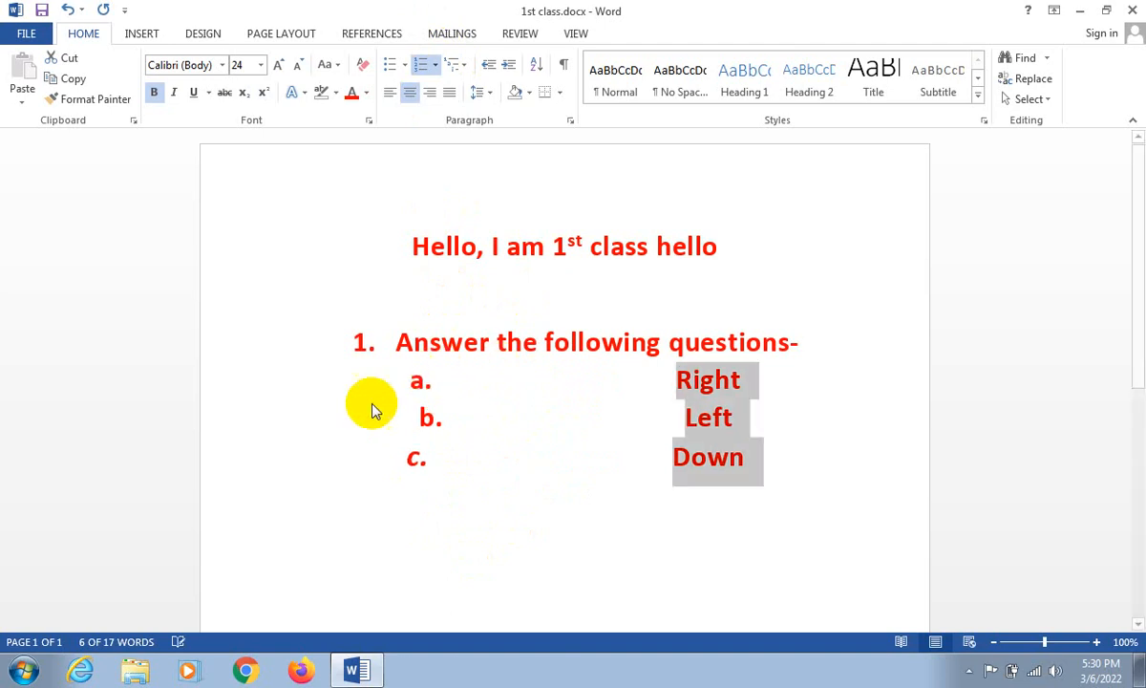
- Remove the "Right" line's list letter, and undo back to plain "Right", "Left" and "Down" lines without numbering
{"action": "left_click", "coordinate": [684, 386]}
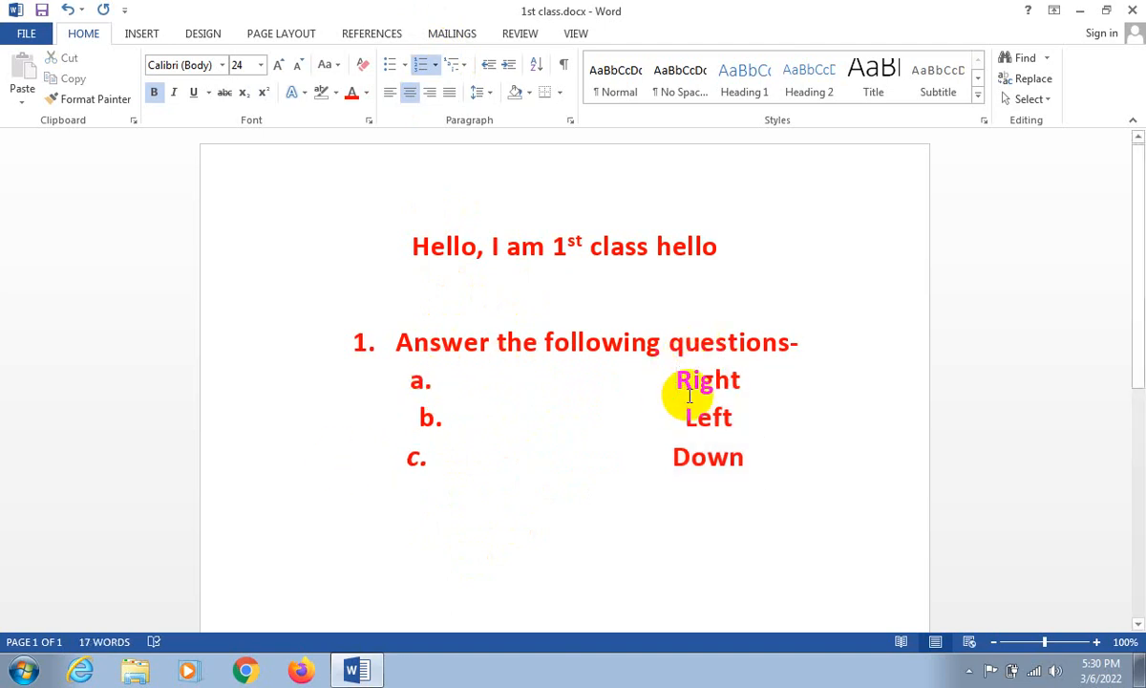
{"action": "key", "text": "BackSpace"}
{"action": "key", "text": "BackSpace"}
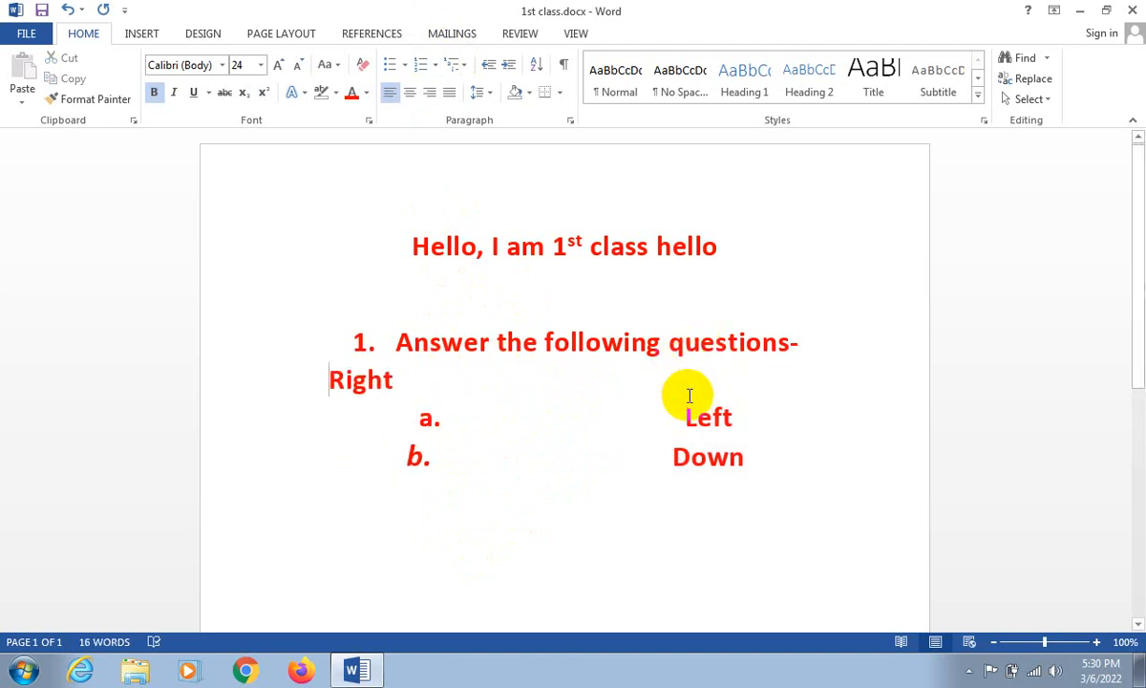
{"action": "key", "text": "ctrl+z"}
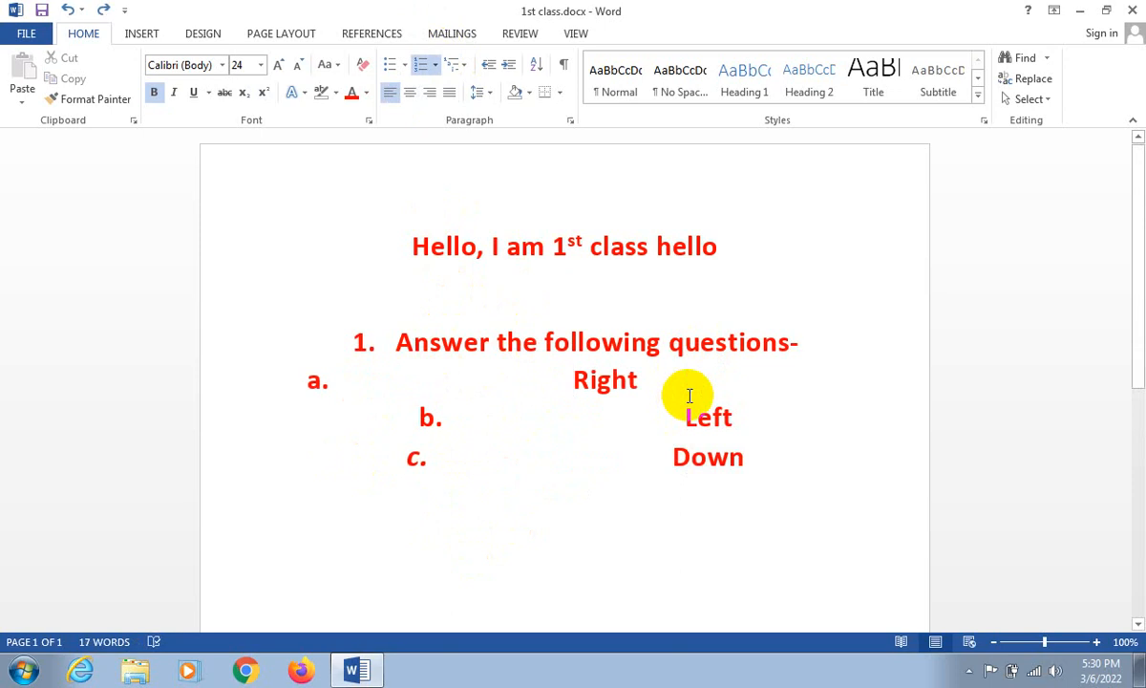
{"action": "key", "text": "ctrl+z"}
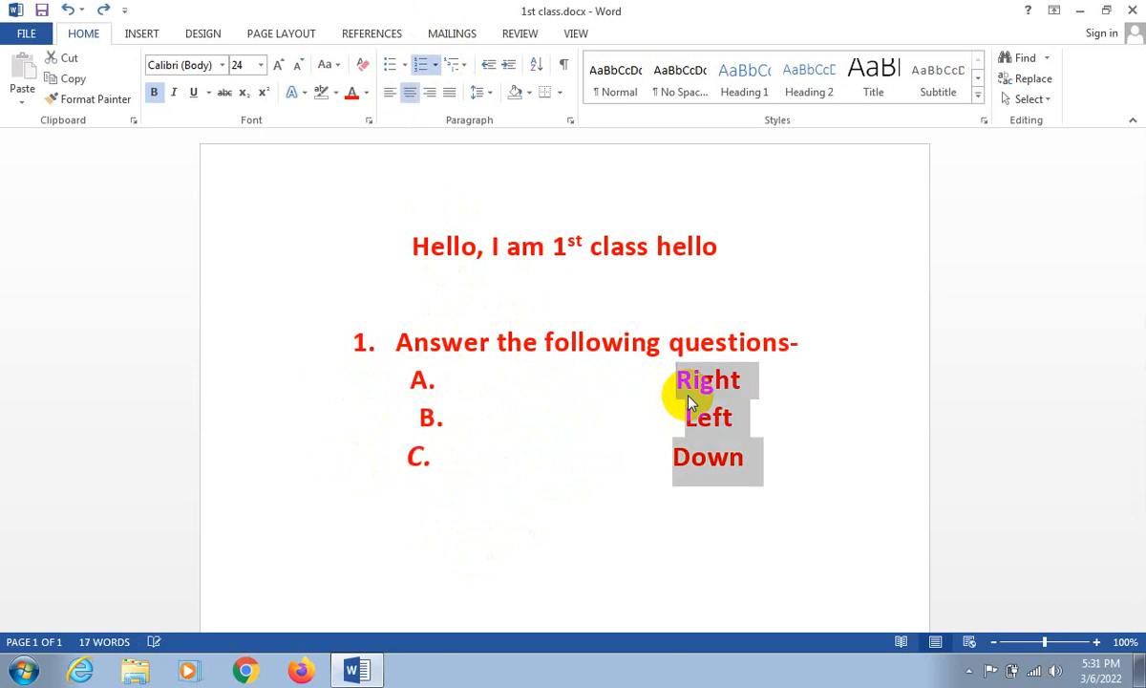
{"action": "key", "text": "ctrl+z"}
{"action": "key", "text": "ctrl+z"}
{"action": "key", "text": "ctrl+z"}
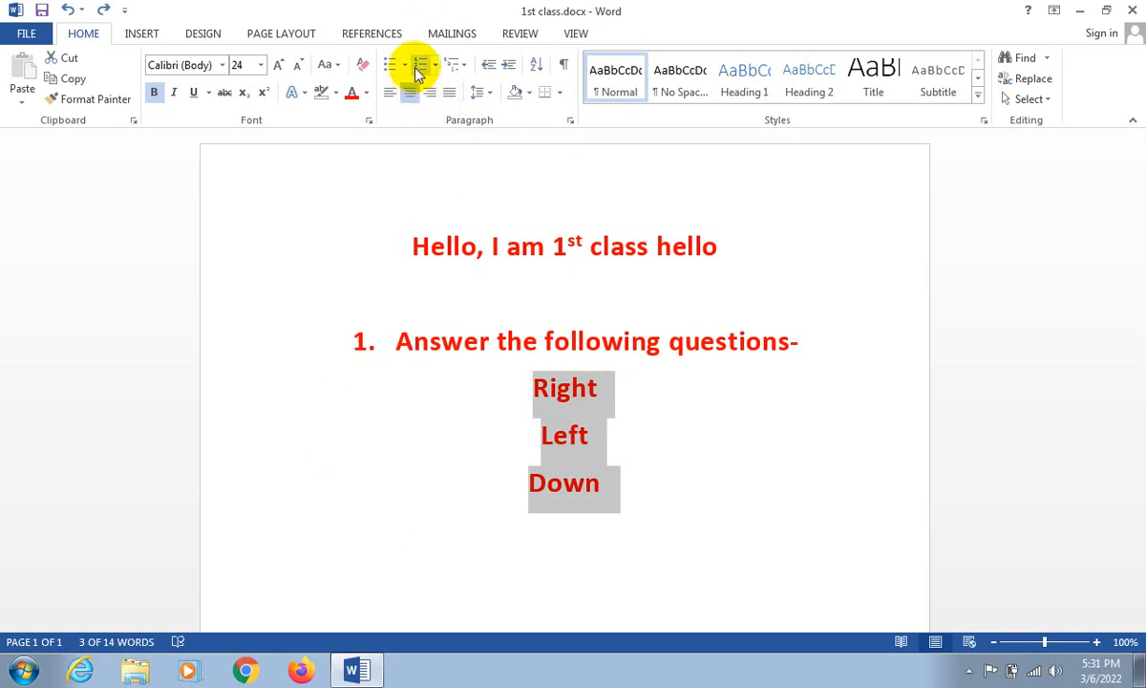
- Left-align all the text in the document, from the heading to the "Down" line
{"action": "left_click", "coordinate": [389, 225]}
{"action": "left_click_drag", "start_coordinate": [388, 225], "coordinate": [660, 525]}
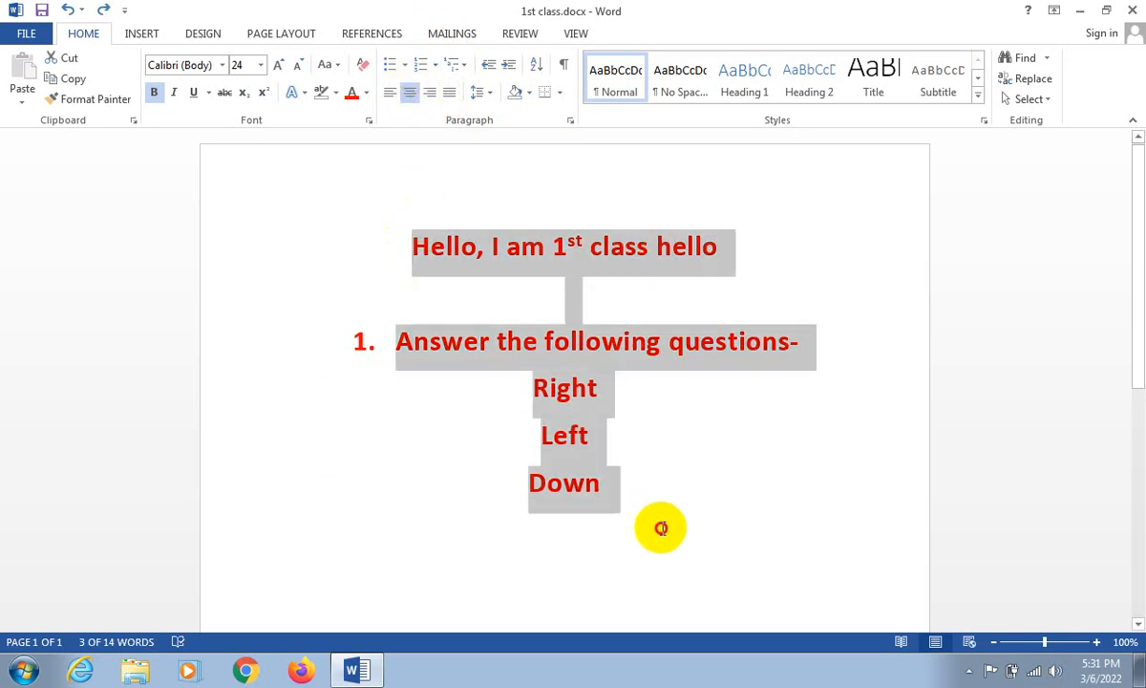
{"action": "left_click", "coordinate": [389, 92]}
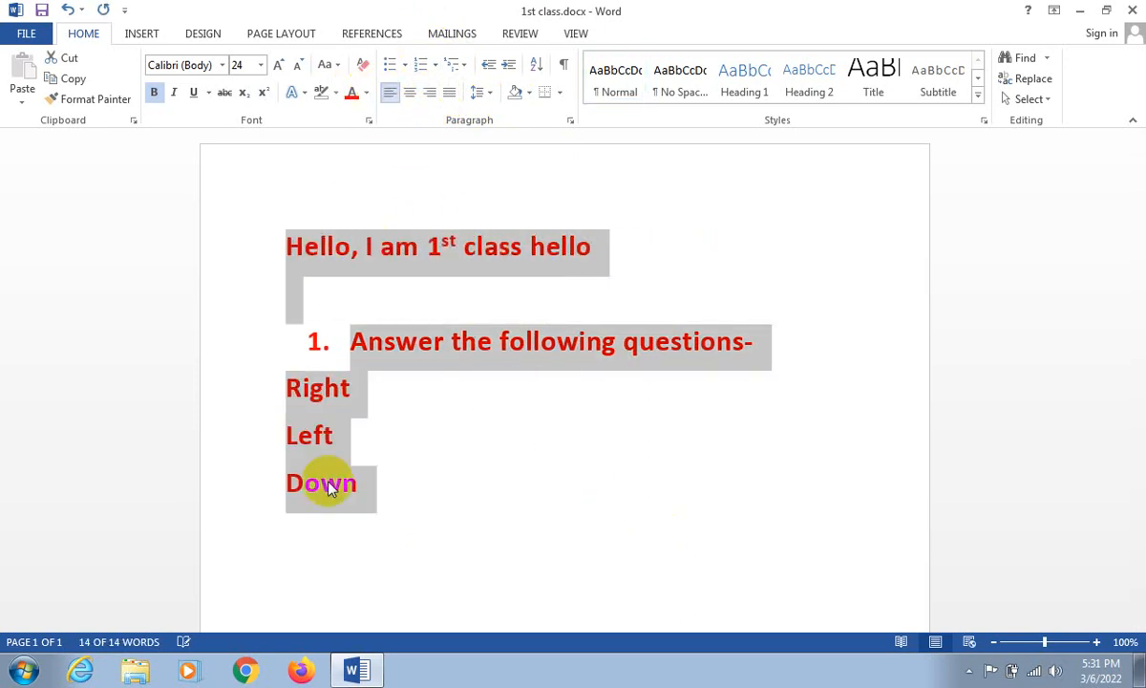
{"action": "left_click", "coordinate": [434, 573]}
- Remove the numbering and indent from the "Answer the following questions-" line
{"action": "left_click", "coordinate": [308, 335]}
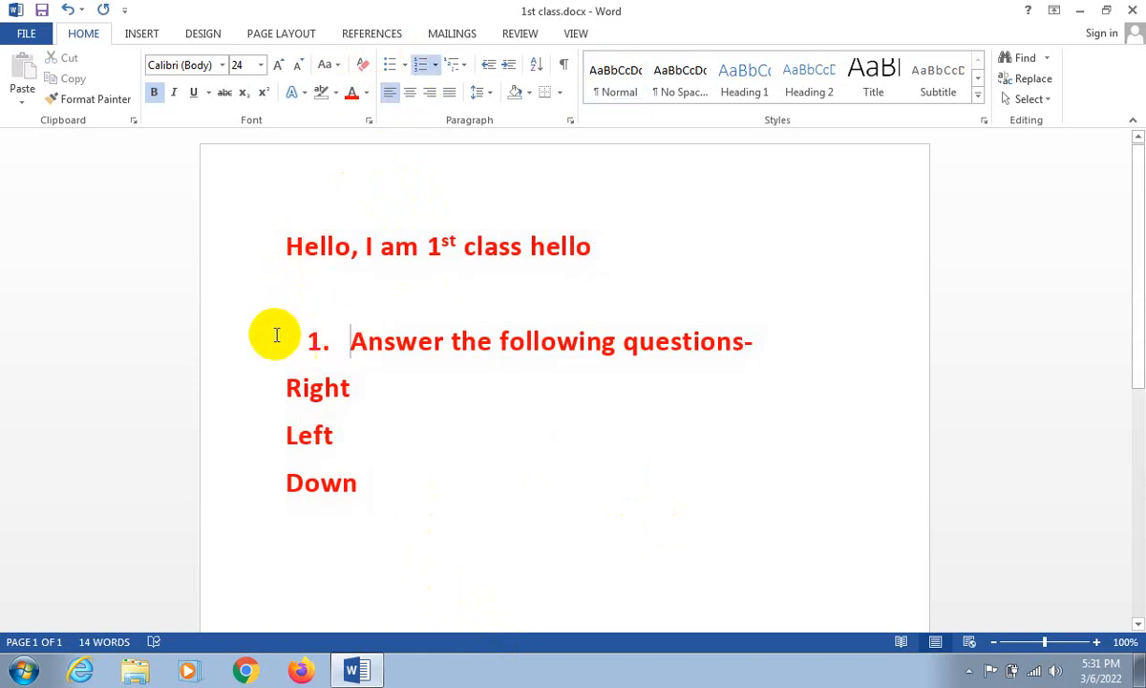
{"action": "key", "text": "BackSpace"}
{"action": "key", "text": "BackSpace"}
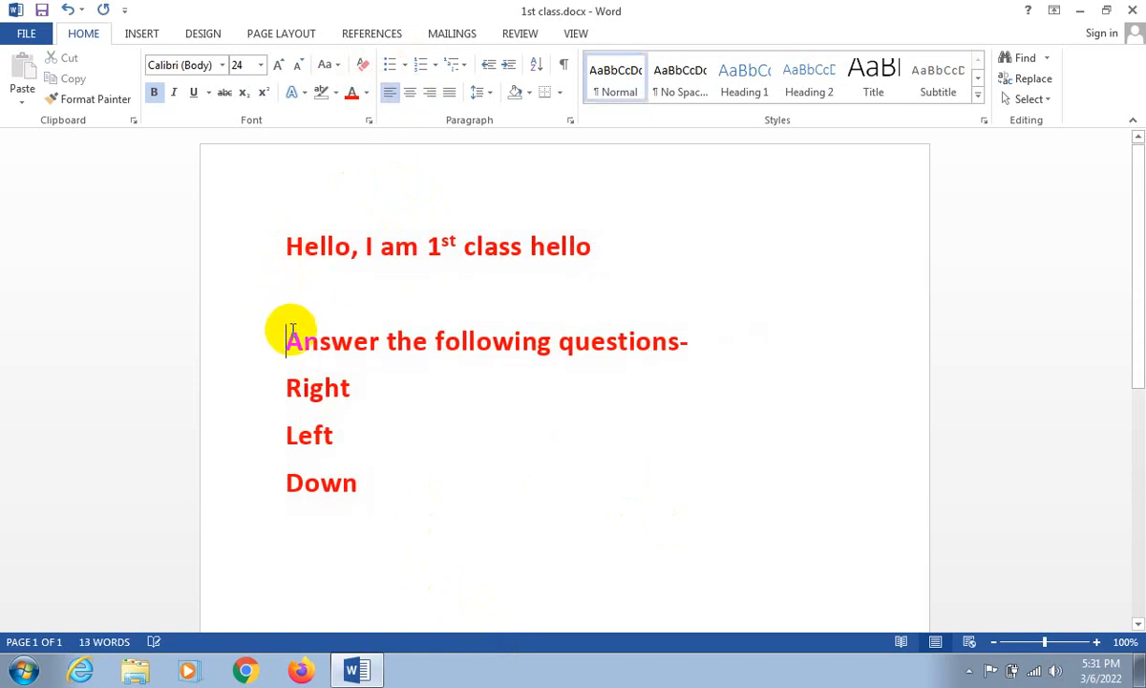
- Format the "Right", "Left" and "Down" lines as a lettered list in the uppercase "A.", "B.", "C." style
{"action": "scroll", "coordinate": [281, 390], "scroll_direction": "down", "scroll_amount": 1}
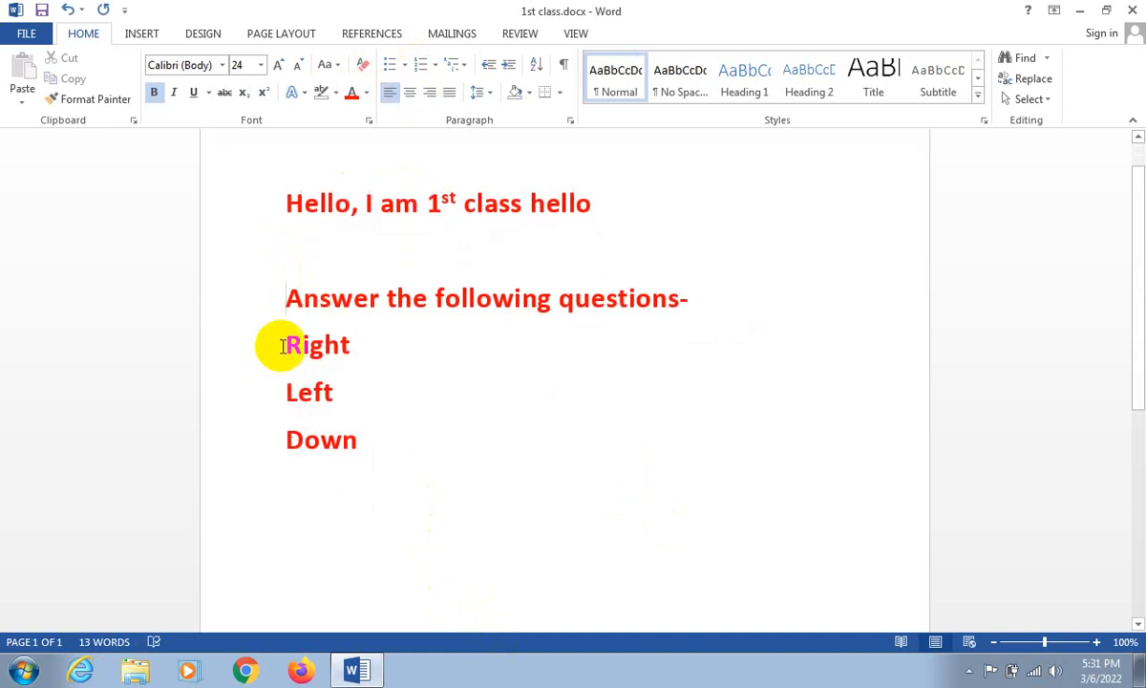
{"action": "left_click_drag", "start_coordinate": [287, 348], "coordinate": [358, 441]}
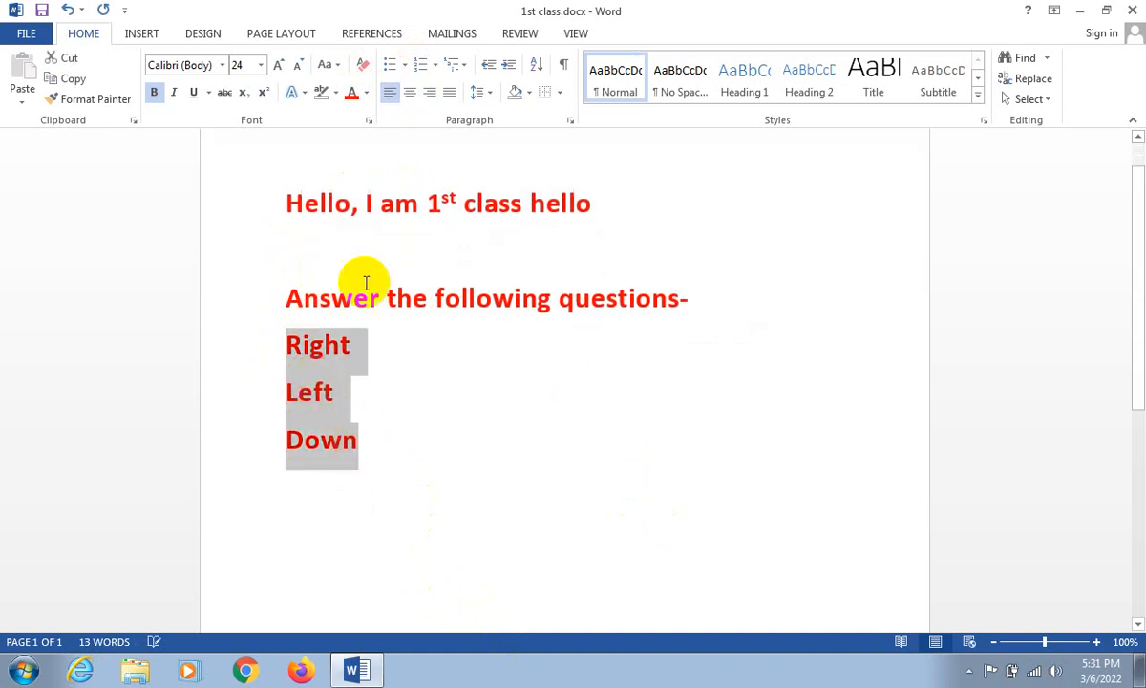
{"action": "left_click", "coordinate": [433, 69]}
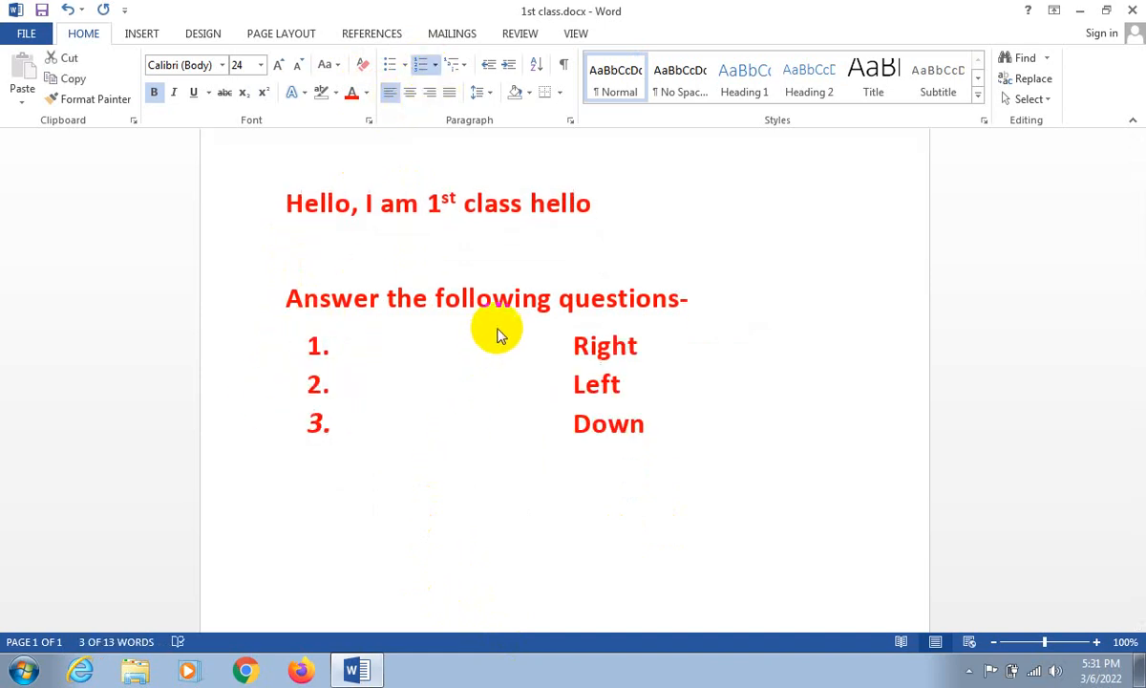
{"action": "left_click", "coordinate": [523, 391]}
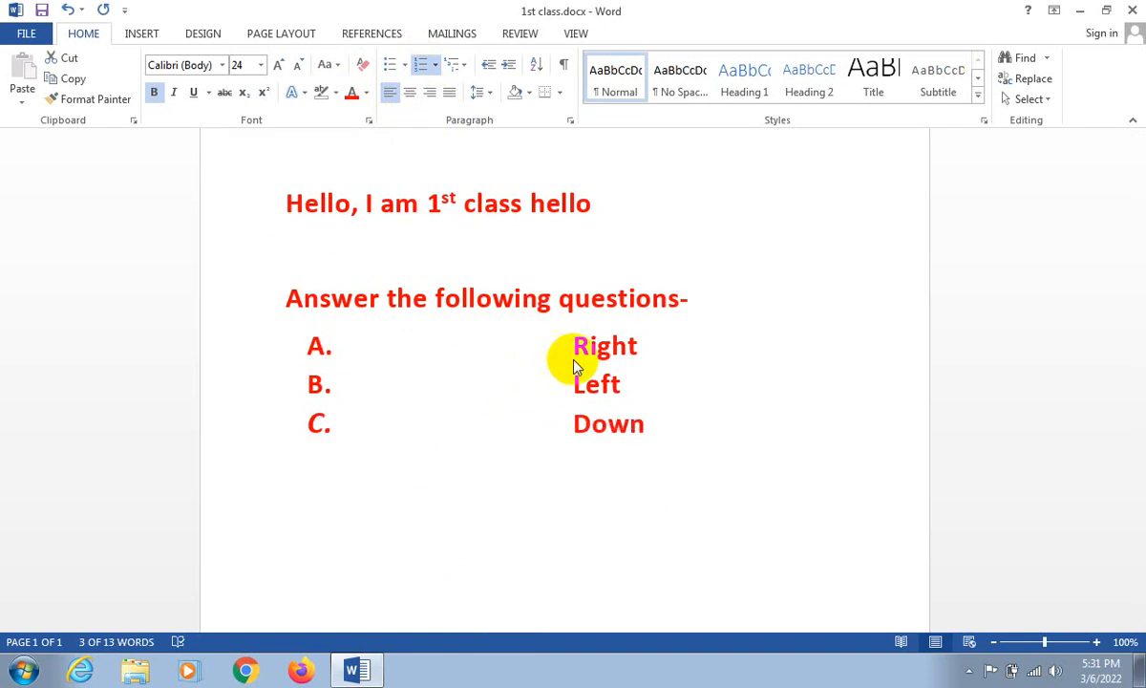
{"action": "left_click", "coordinate": [610, 327]}
{"action": "key", "text": "alt+F4"}
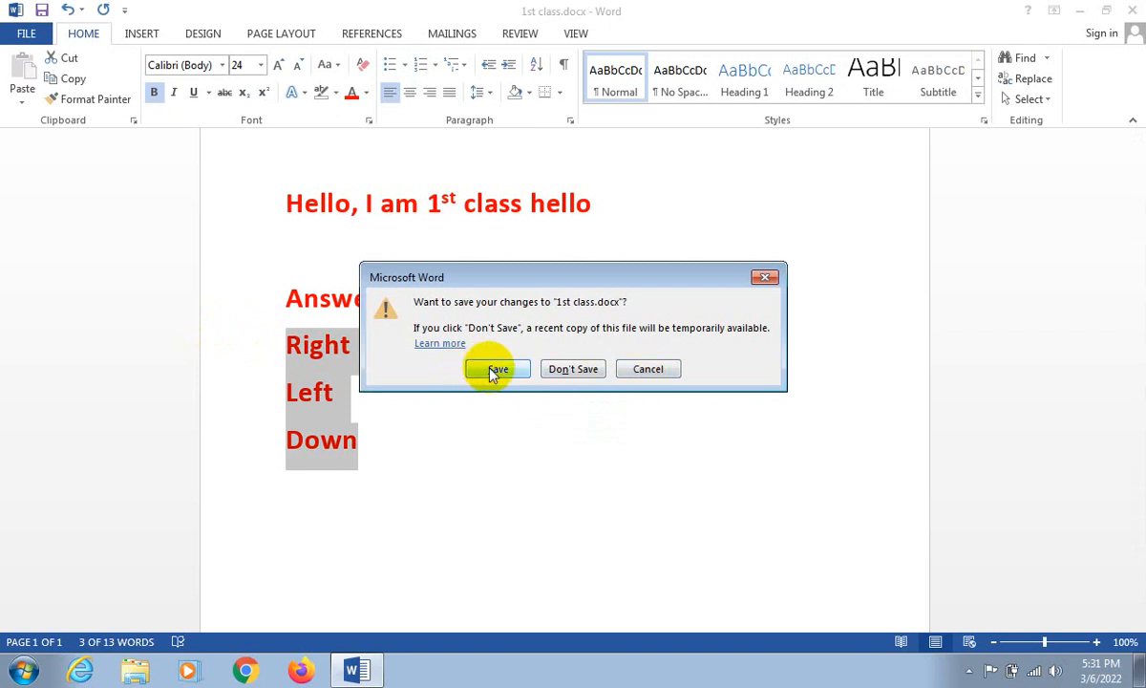
{"action": "left_click", "coordinate": [650, 372]}
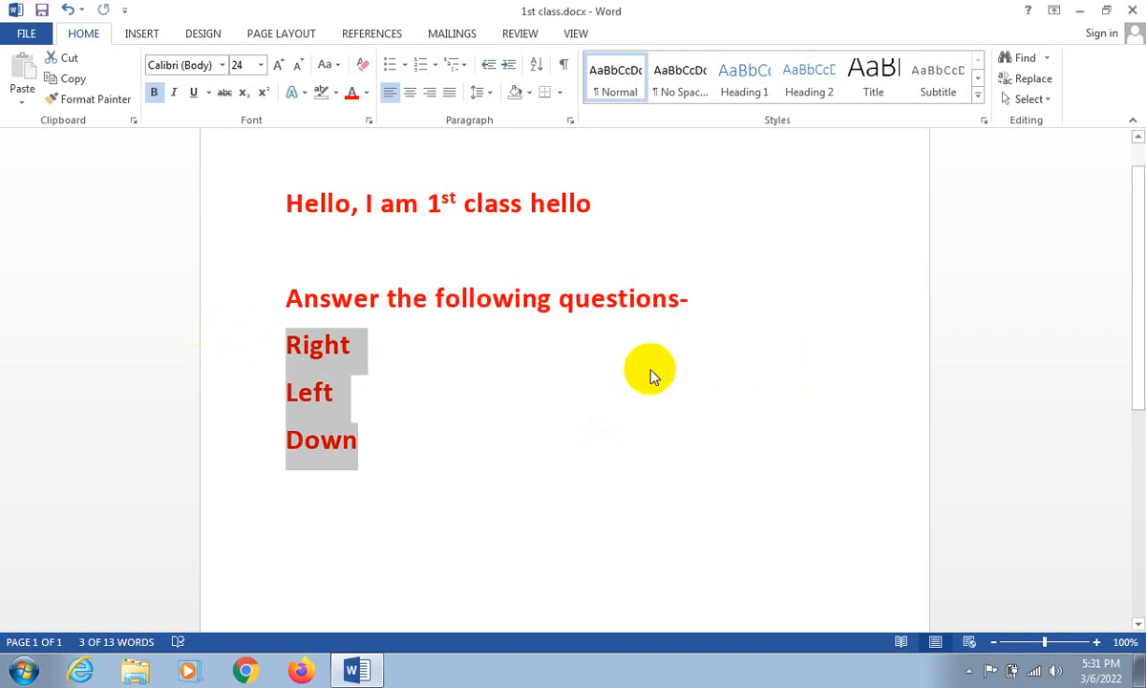
{"action": "left_click", "coordinate": [436, 67]}
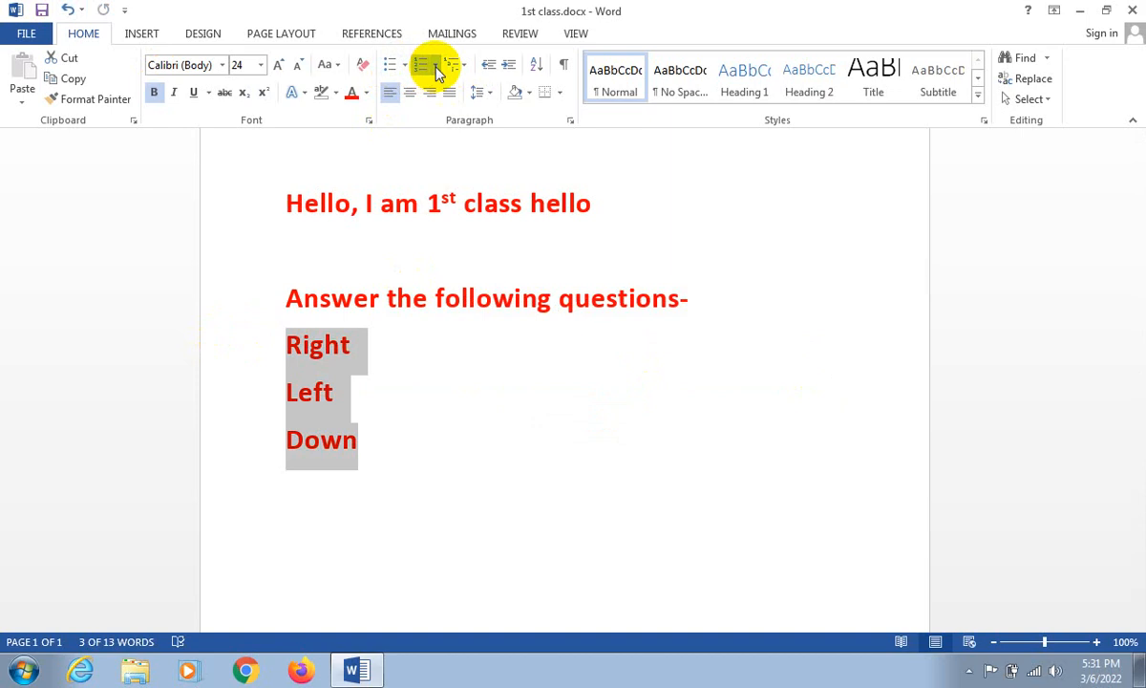
{"action": "left_click", "coordinate": [436, 69]}
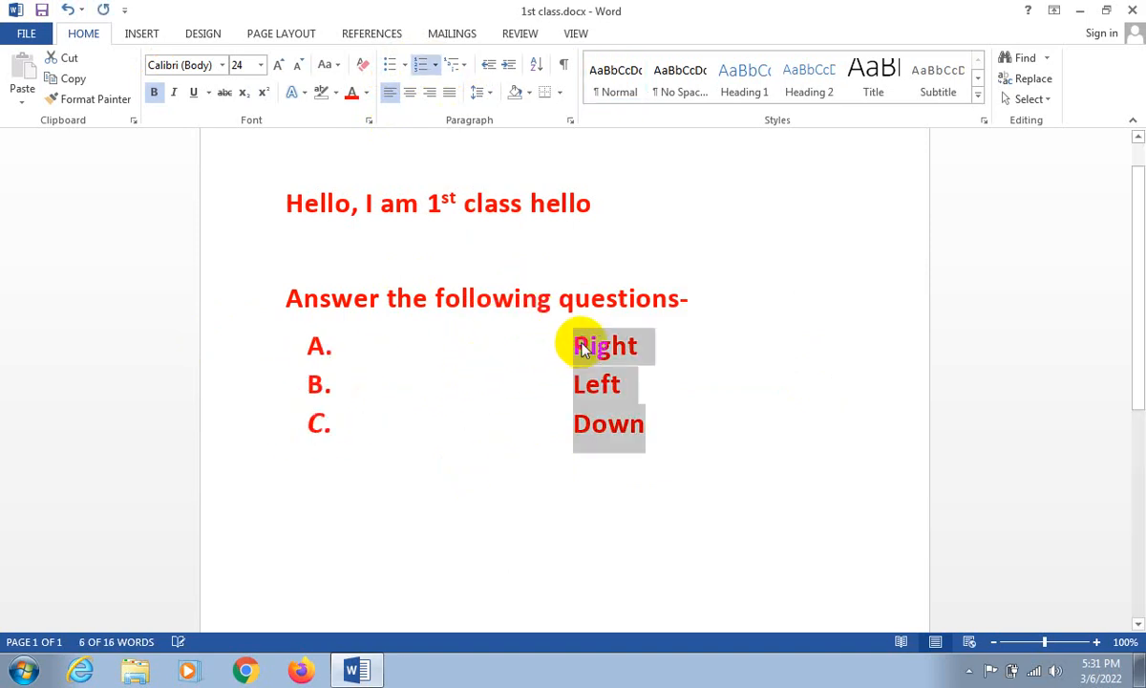
- Try removing the list letter from the "Right" line, and undo the removal
{"action": "left_click", "coordinate": [576, 344]}
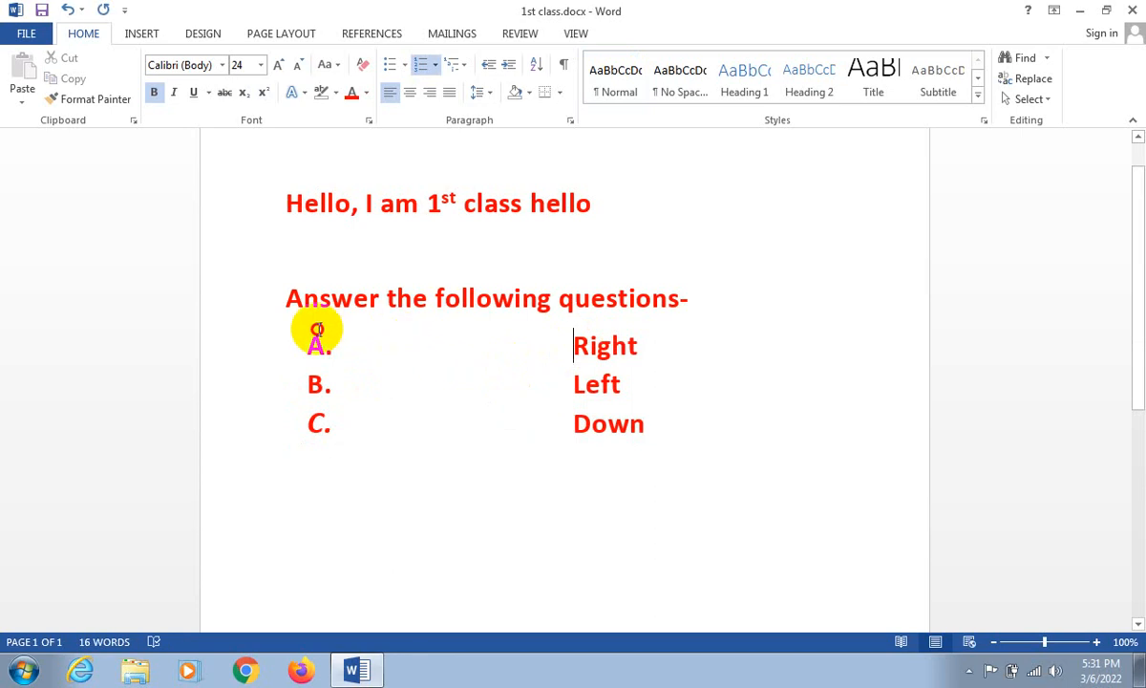
{"action": "key", "text": "BackSpace"}
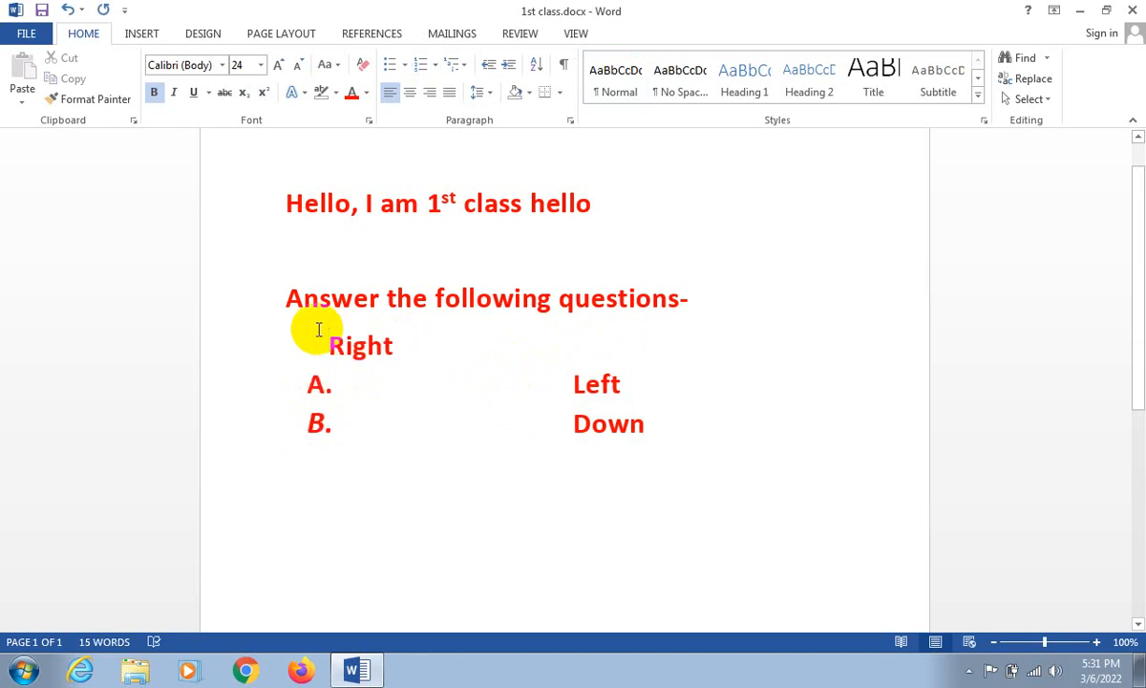
{"action": "key", "text": "ctrl+z"}
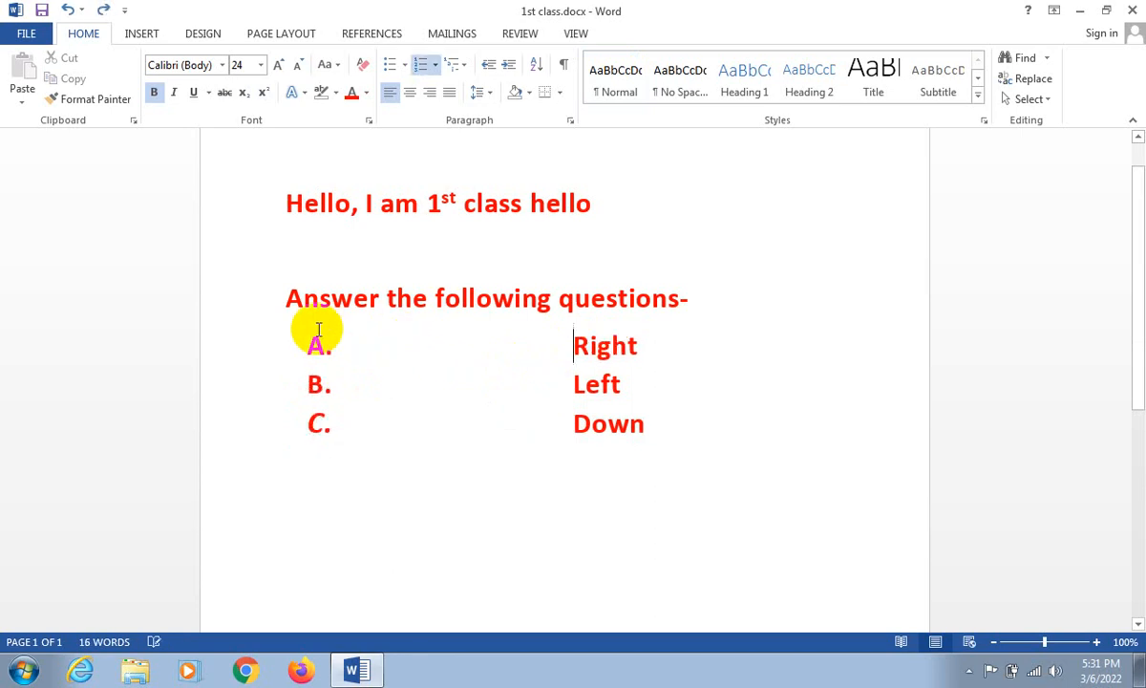
- Add an empty list item below "Down" in the lettered list
{"action": "left_click", "coordinate": [660, 440]}
{"action": "key", "text": "Return"}
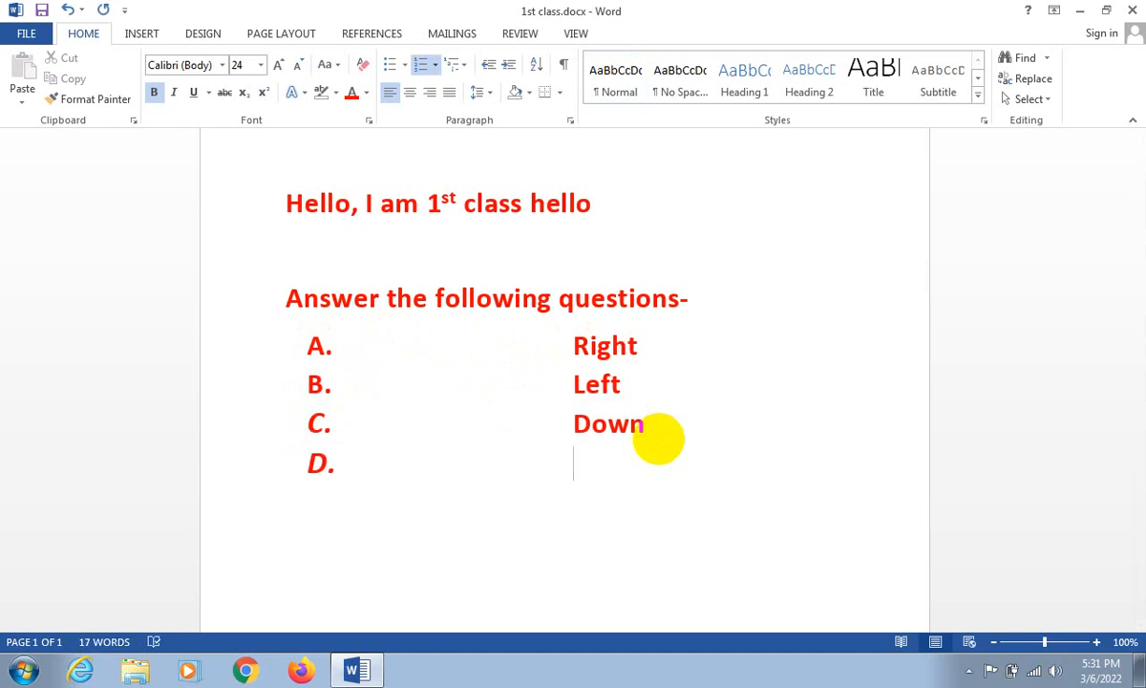
{"action": "scroll", "coordinate": [631, 411], "scroll_direction": "up", "scroll_amount": 1}
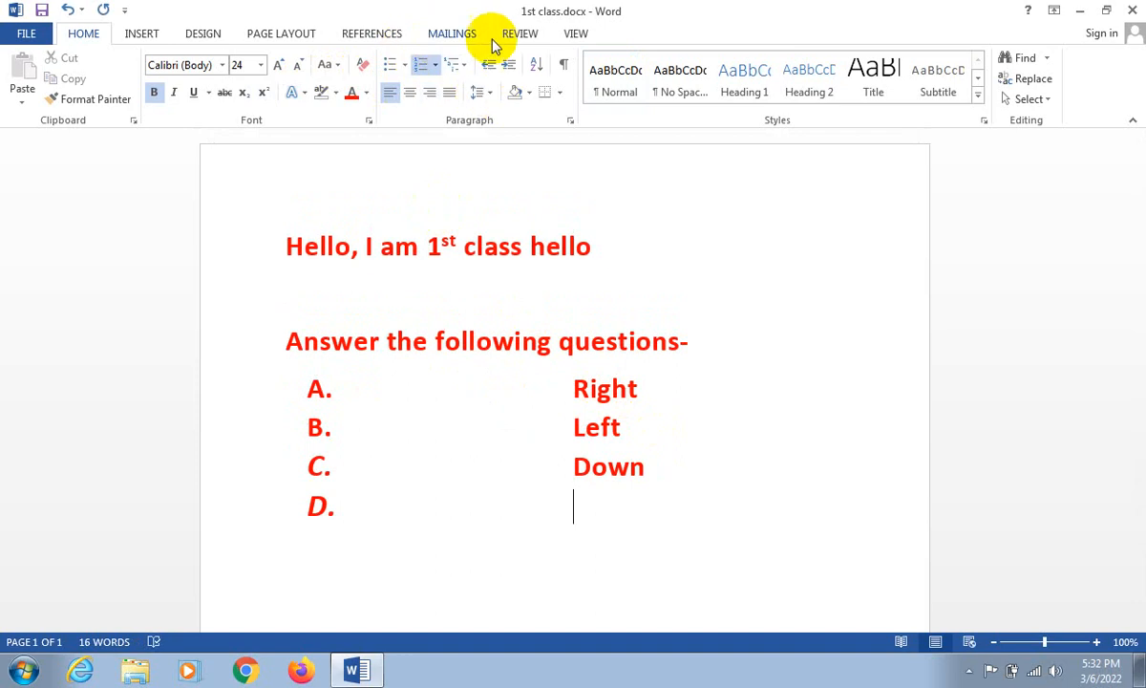
- Show the ruler in the document window
{"action": "left_click", "coordinate": [574, 35]}
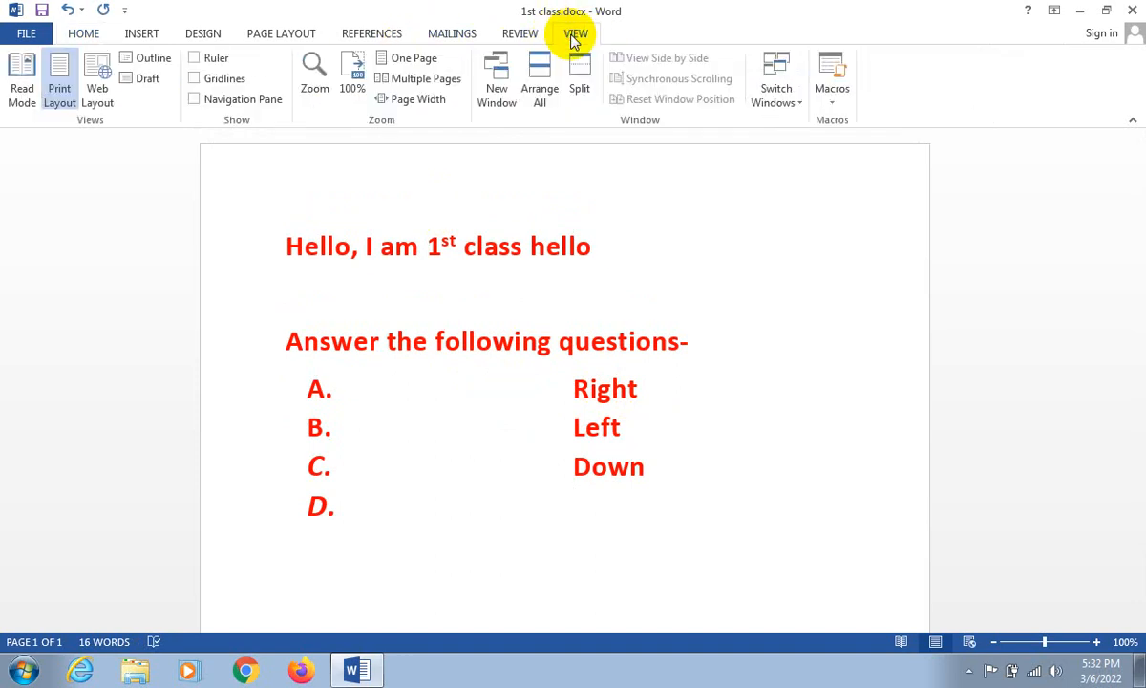
{"action": "left_click", "coordinate": [216, 59]}
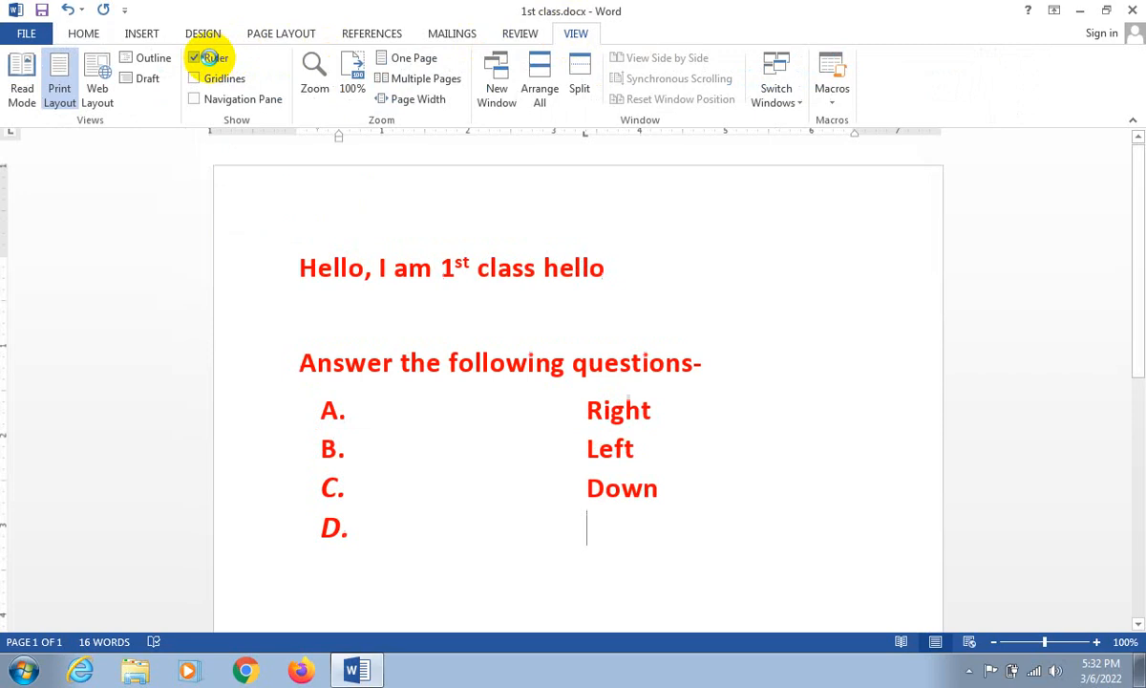
{"action": "left_click", "coordinate": [84, 35]}
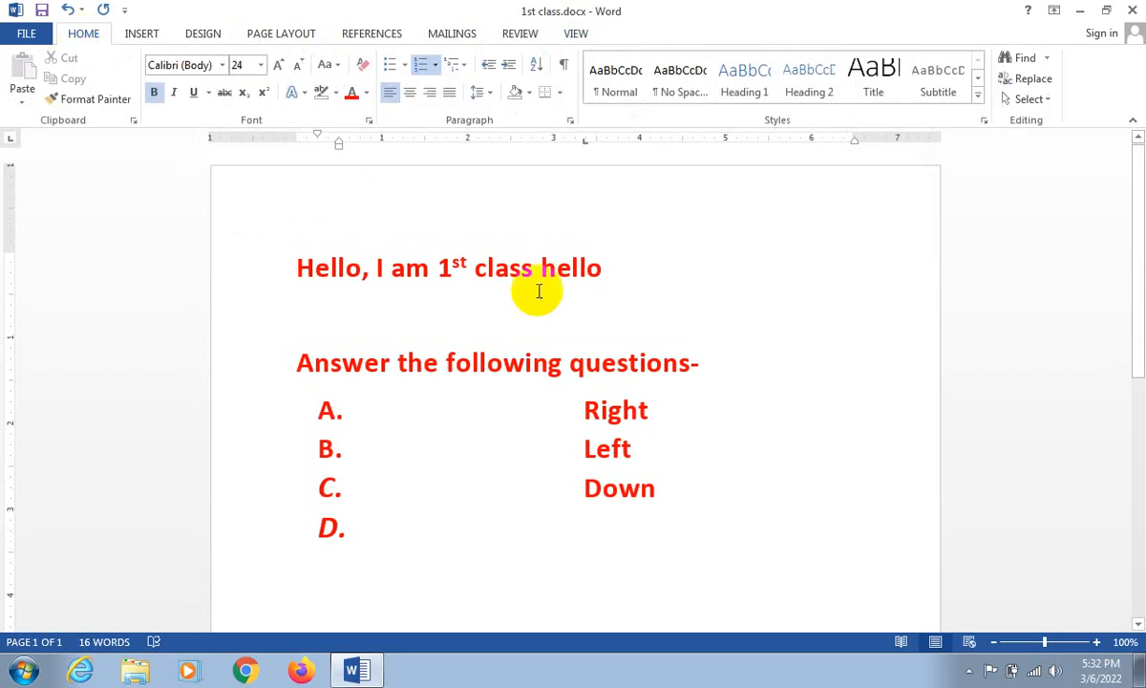
- Move the tab stops of the "Right", "Left" and "Down" lines to the 1-inch mark on the ruler
{"action": "left_click", "coordinate": [584, 409]}
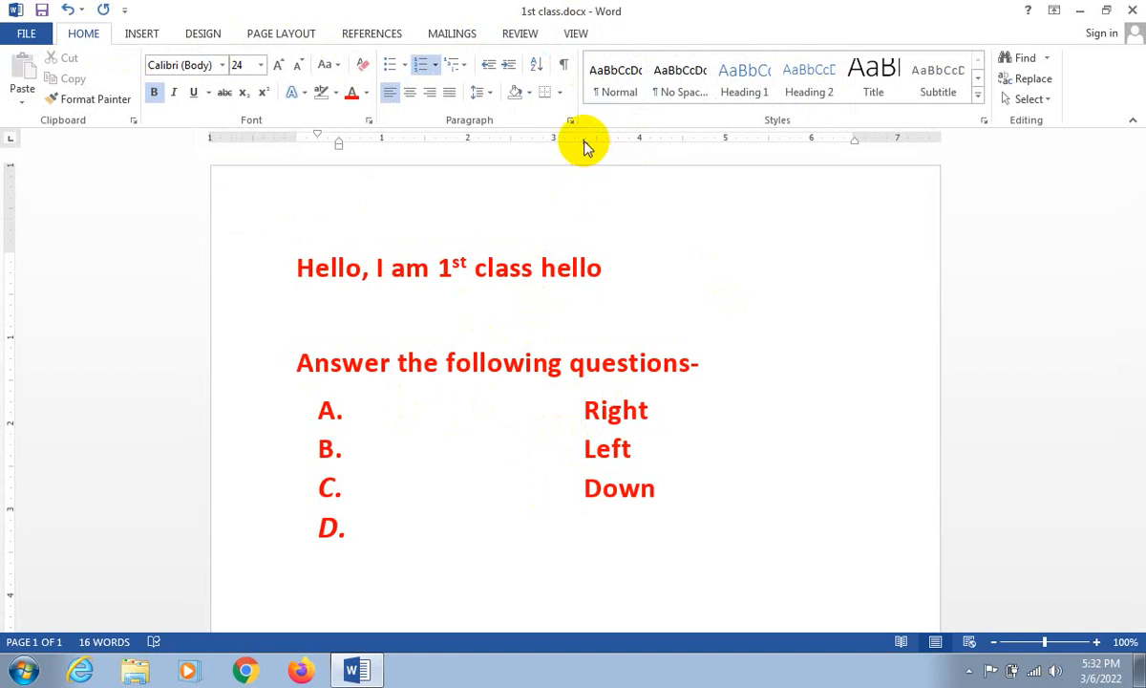
{"action": "left_click_drag", "start_coordinate": [585, 140], "coordinate": [379, 144]}
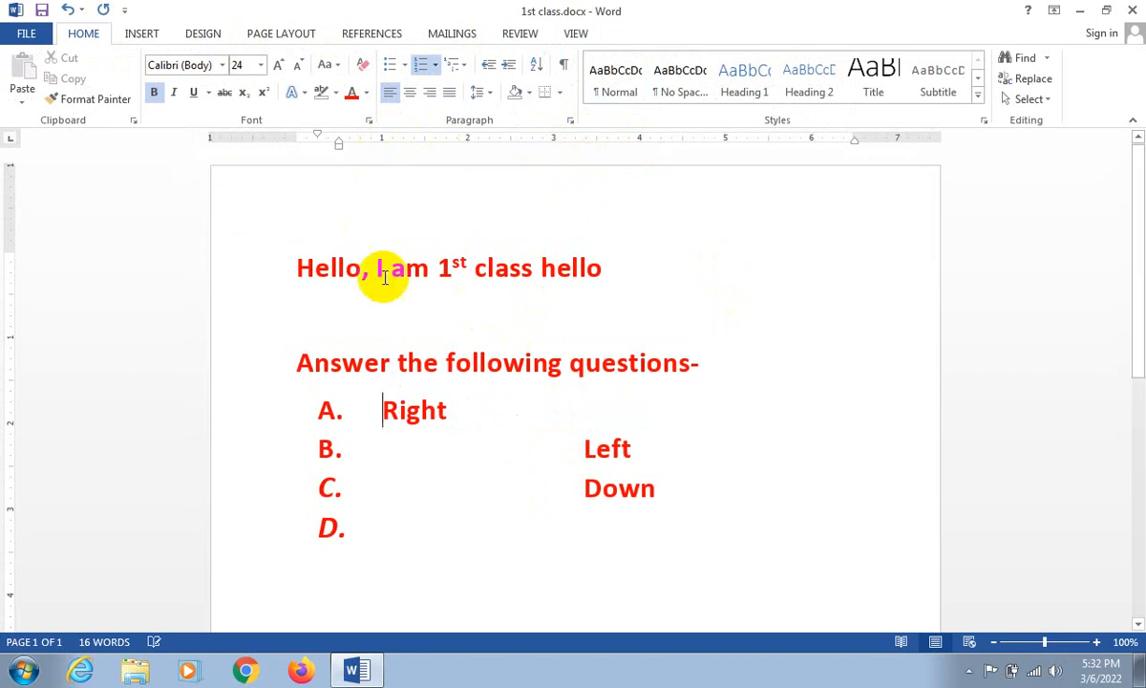
{"action": "left_click", "coordinate": [582, 451]}
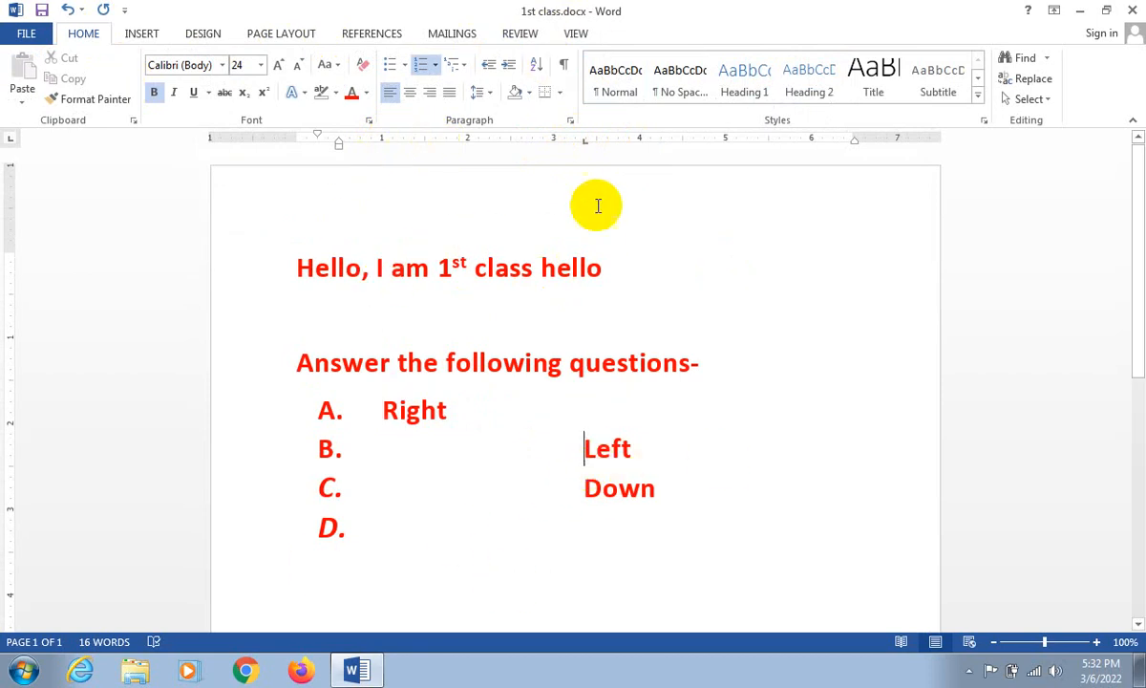
{"action": "left_click_drag", "start_coordinate": [585, 141], "coordinate": [512, 140]}
{"action": "mouse_move", "coordinate": [447, 158]}
{"action": "left_mouse_down"}
{"action": "mouse_move", "coordinate": [335, 155]}
{"action": "mouse_move", "coordinate": [461, 150]}
{"action": "left_mouse_up"}
{"action": "left_click", "coordinate": [571, 482]}
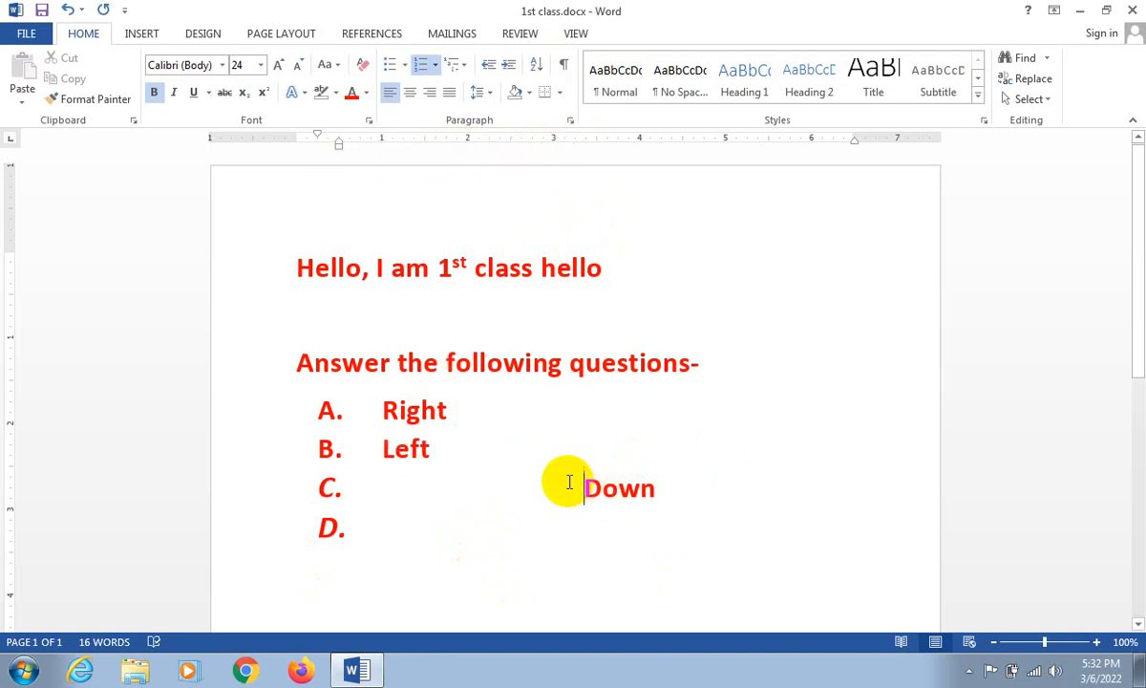
{"action": "left_click_drag", "start_coordinate": [587, 145], "coordinate": [378, 156]}
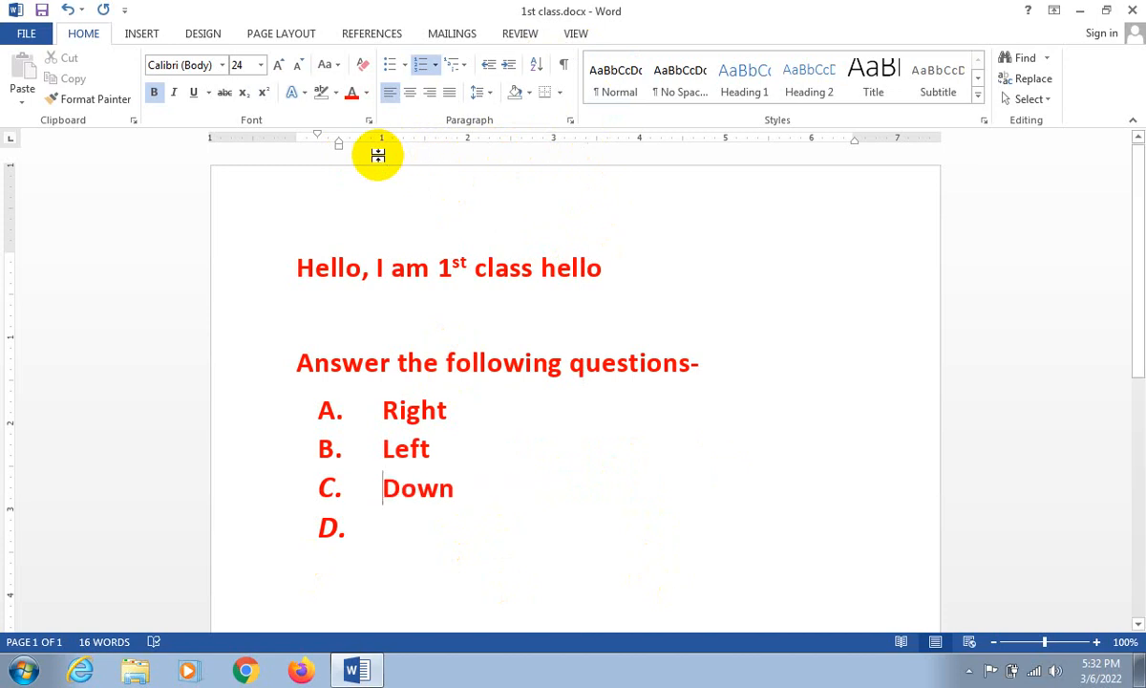
{"action": "left_click", "coordinate": [384, 410]}
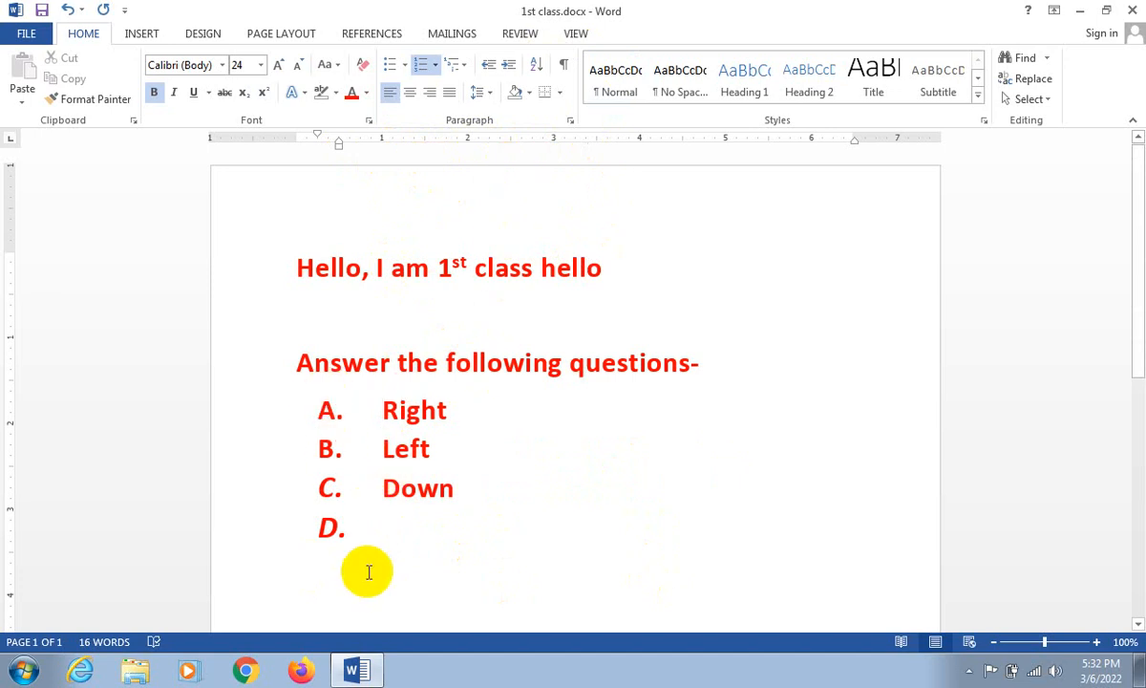
- Turn the empty "D." item below "Down" into an unlettered line containing the text "Mmbb"
{"action": "left_click", "coordinate": [355, 531]}
{"action": "left_click", "coordinate": [408, 532]}
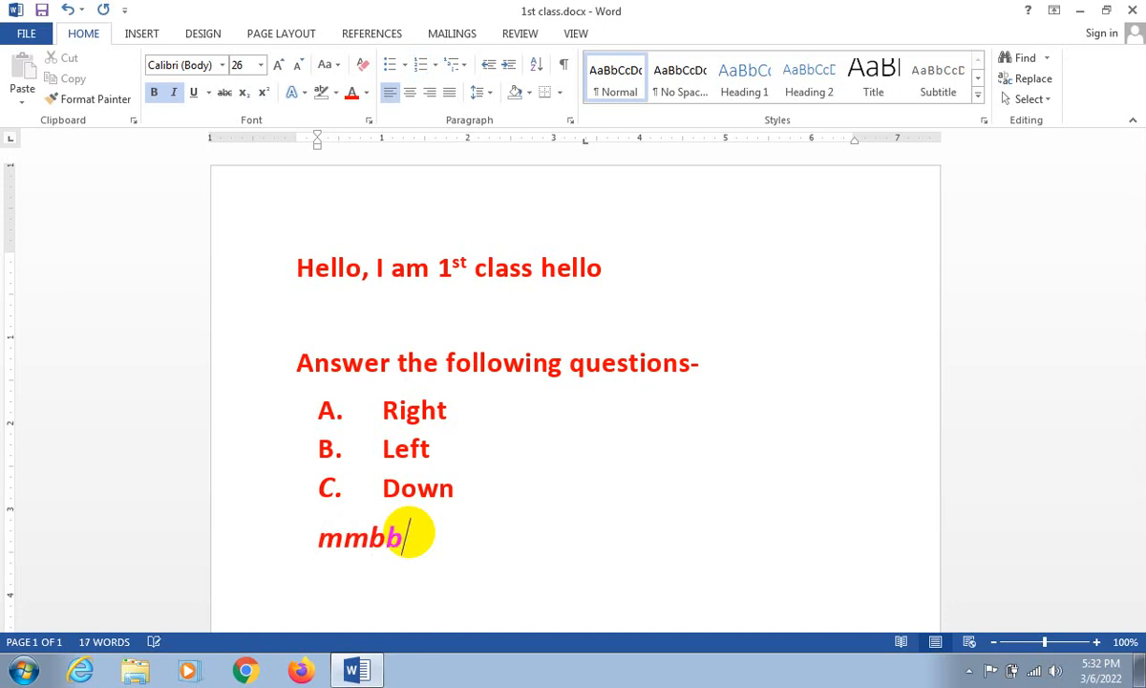
{"action": "key", "text": "Return"}
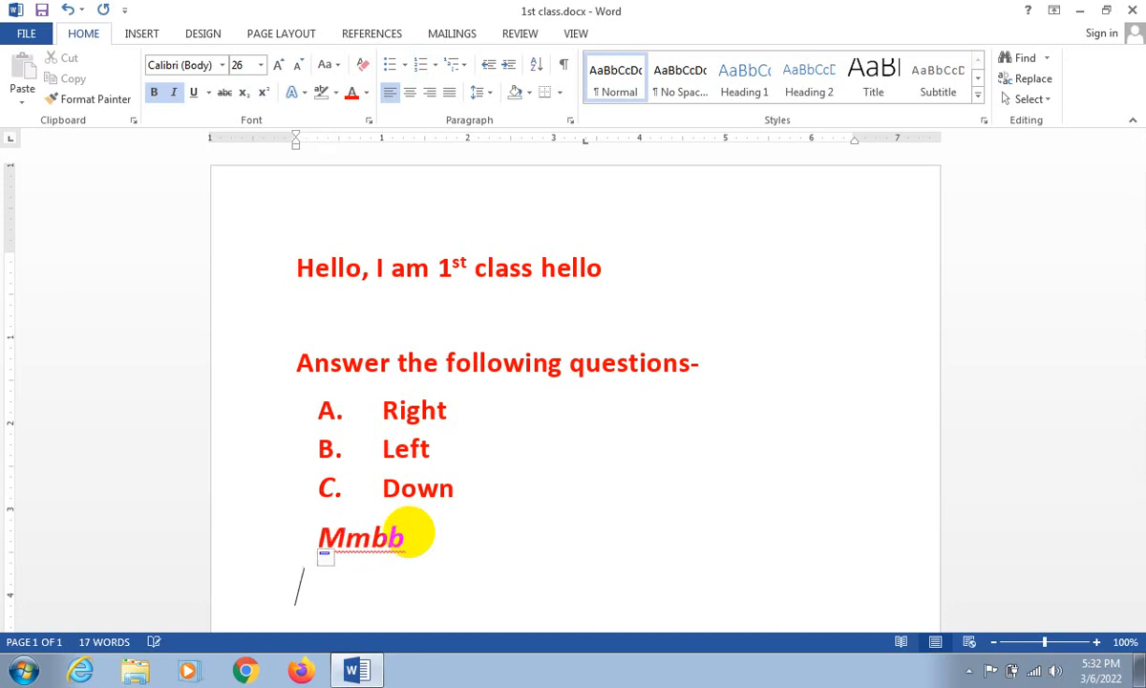
- Format the "Answer the following questions-" line as a numbered list item in the "1." style
{"action": "left_click", "coordinate": [297, 361]}
{"action": "left_click", "coordinate": [437, 72]}
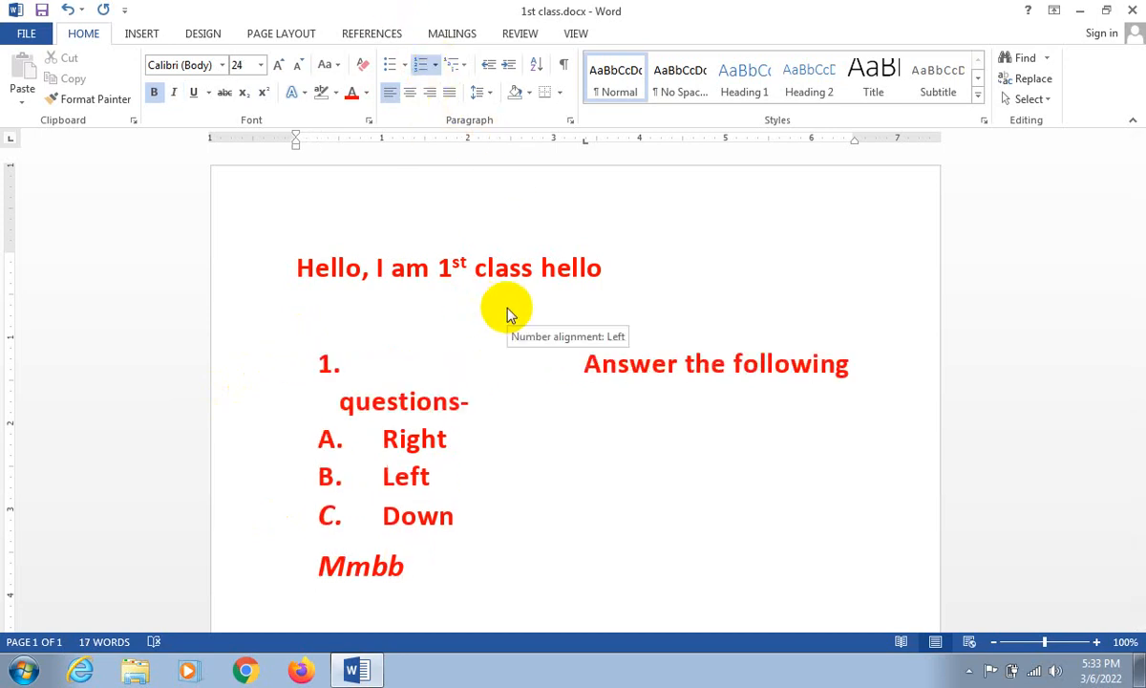
{"action": "key", "text": "ctrl+z"}
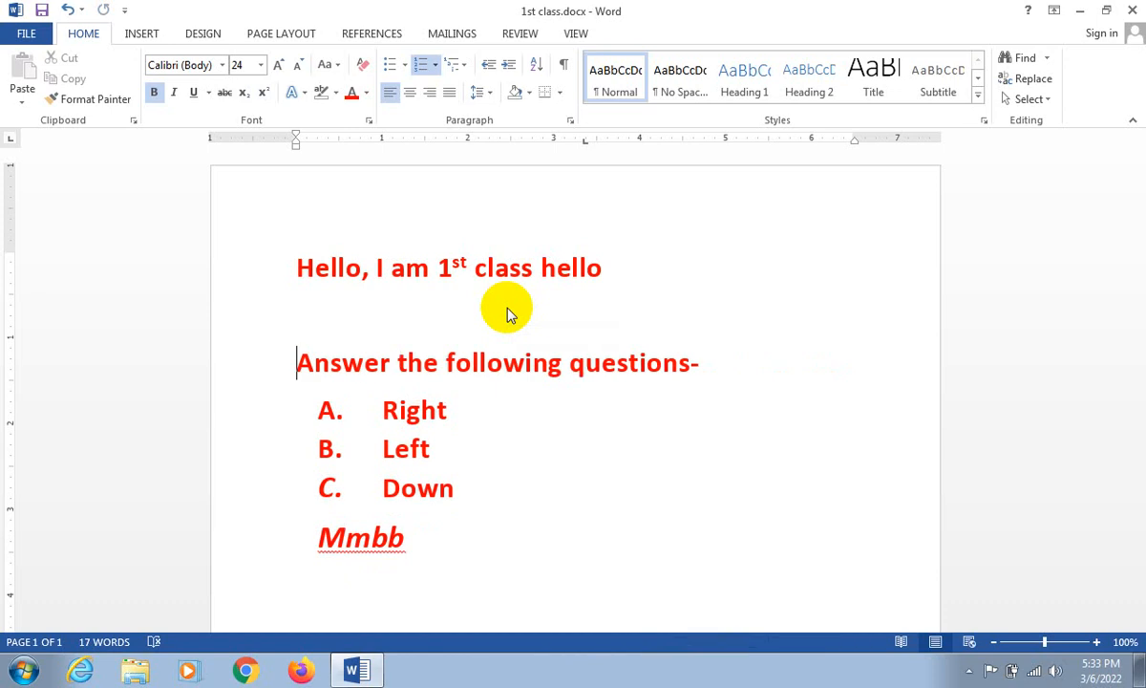
{"action": "left_click", "coordinate": [425, 69]}
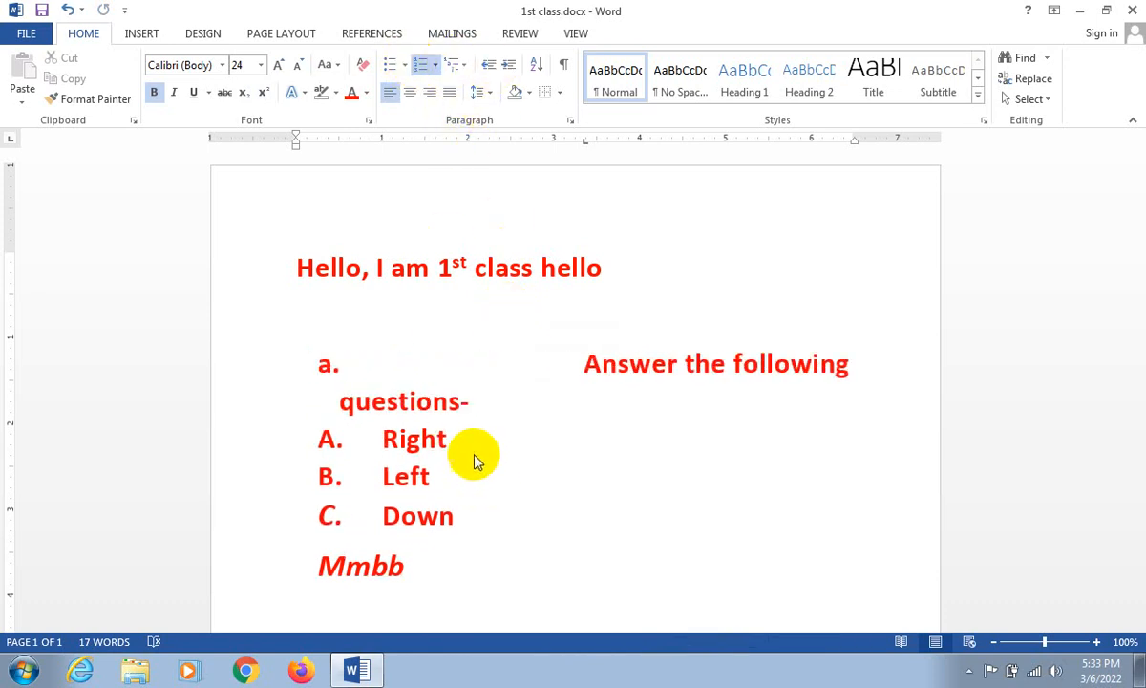
{"action": "left_click", "coordinate": [511, 302]}
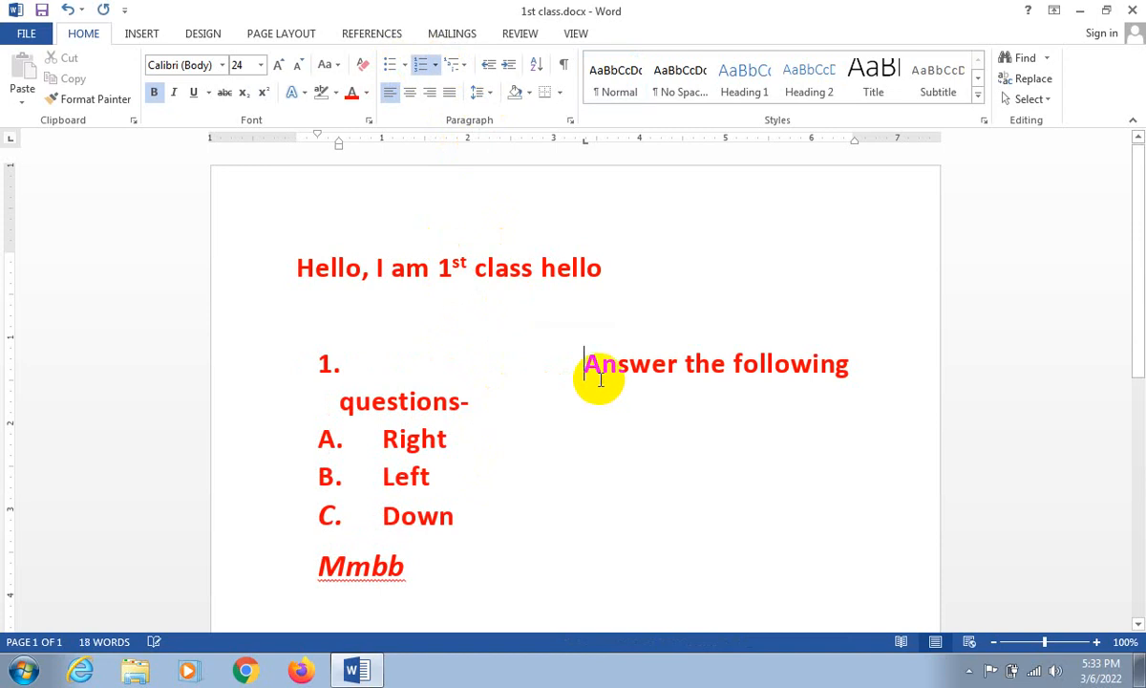
- Move the tab stop of the numbered "Answer the following questions-" line to the 1-inch mark on the ruler
{"action": "mouse_move", "coordinate": [585, 141]}
{"action": "left_mouse_down"}
{"action": "mouse_move", "coordinate": [338, 147]}
{"action": "mouse_move", "coordinate": [402, 163]}
{"action": "mouse_move", "coordinate": [341, 150]}
{"action": "mouse_move", "coordinate": [355, 150]}
{"action": "left_mouse_up"}
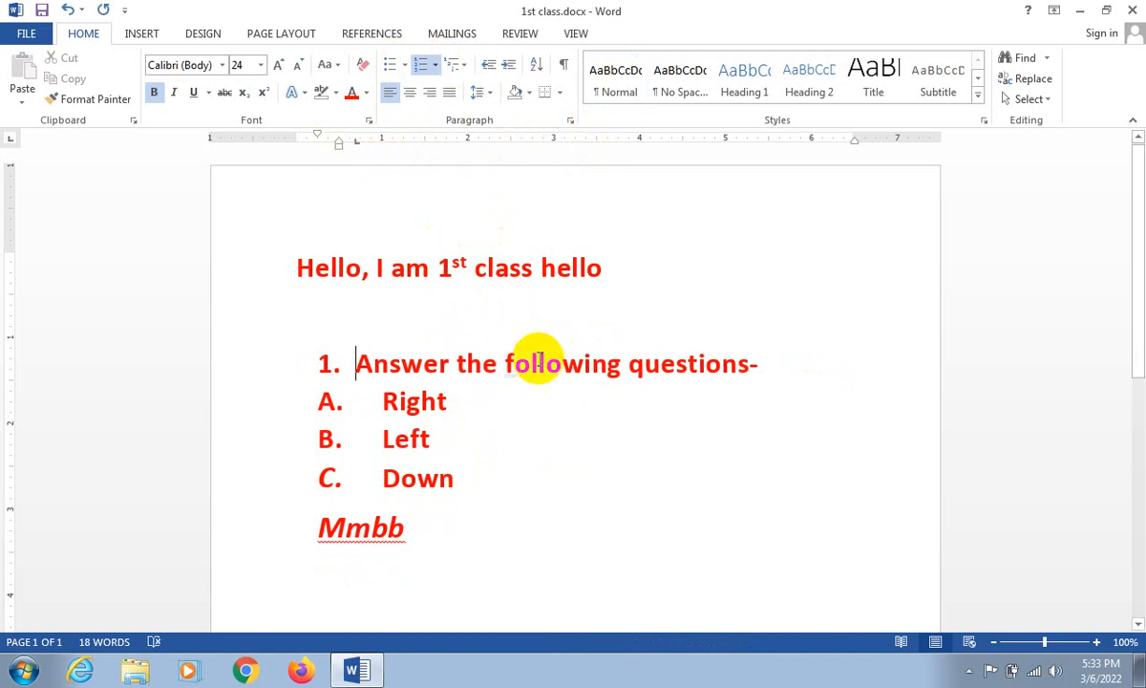
{"action": "left_click", "coordinate": [577, 33]}
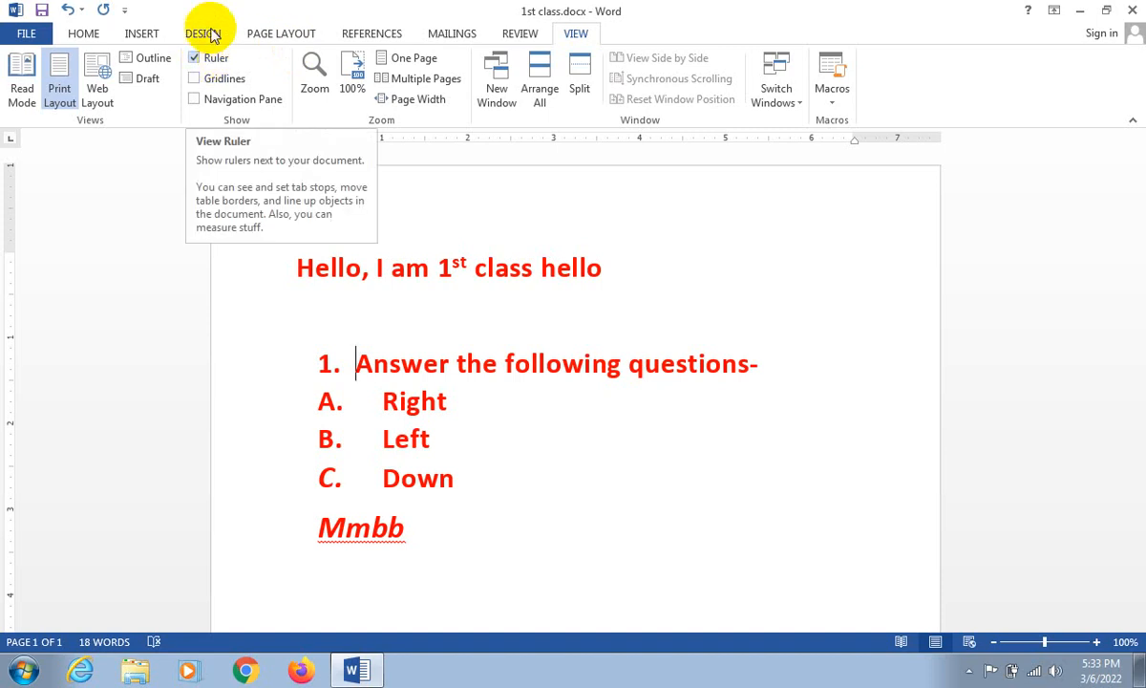
{"action": "left_click", "coordinate": [83, 34]}
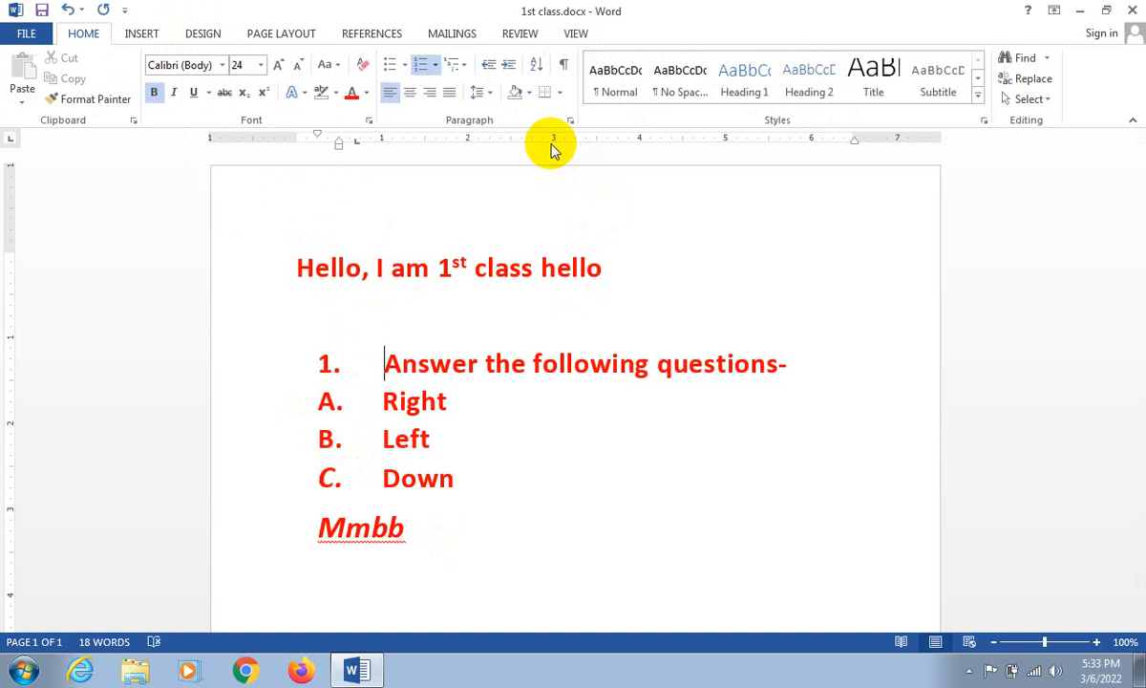
- Try centring the lettered "Right", "Left" and "Down" lines, and return them to left alignment
{"action": "left_click", "coordinate": [455, 478]}
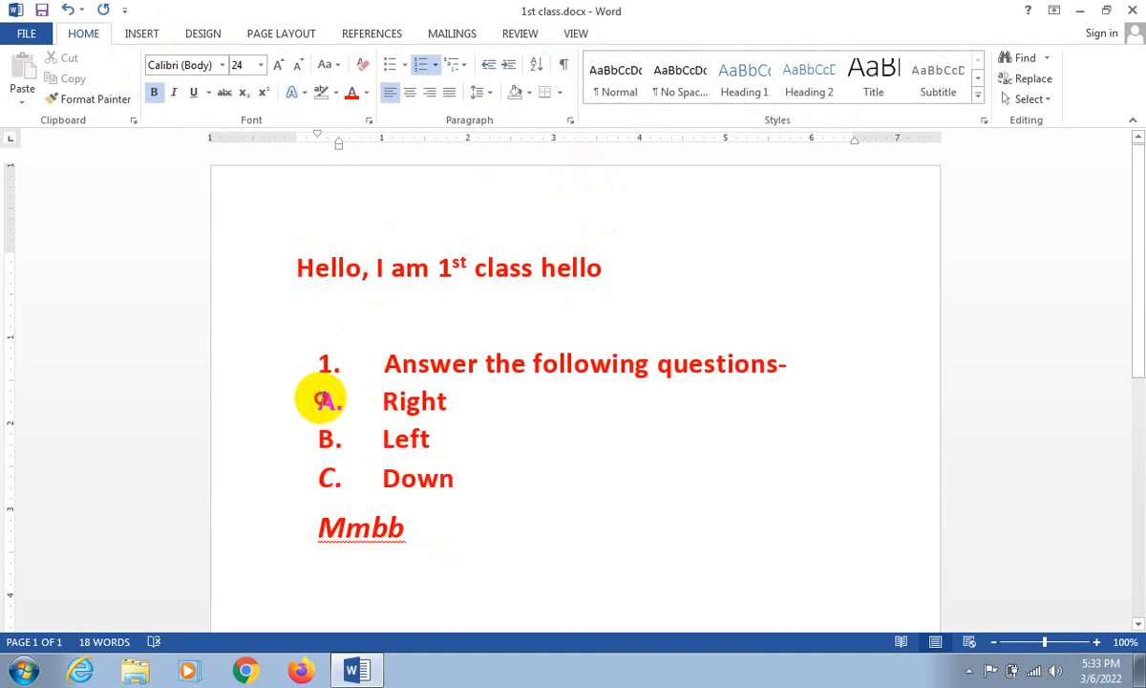
{"action": "left_click", "coordinate": [325, 399]}
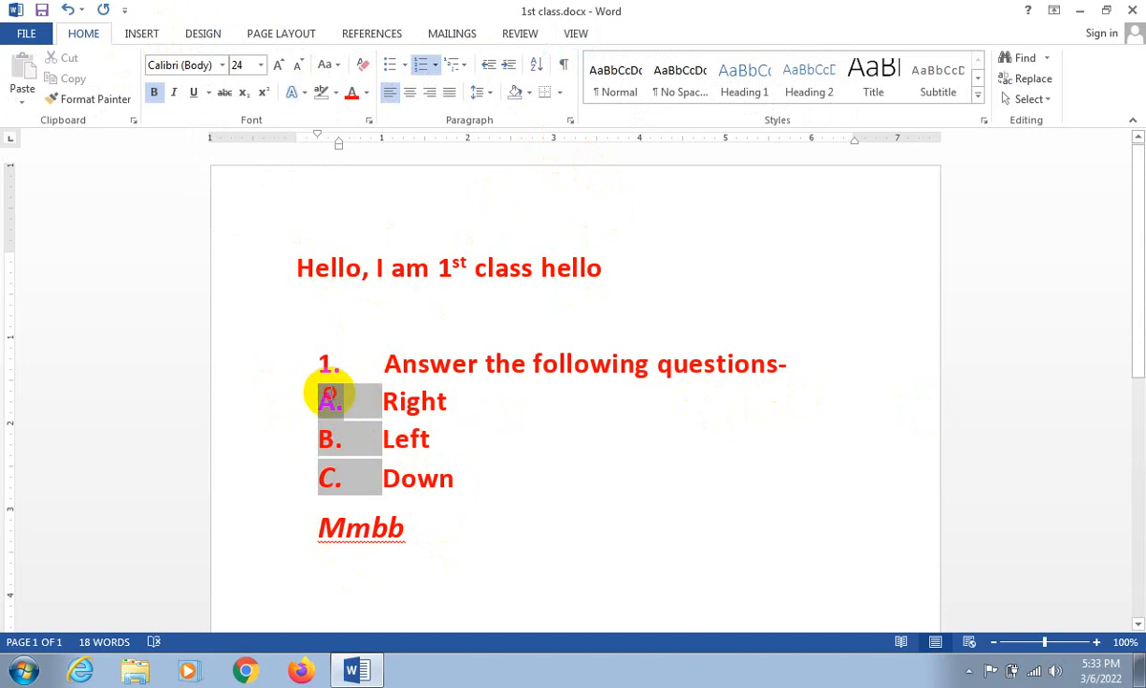
{"action": "left_click_drag", "start_coordinate": [316, 394], "coordinate": [419, 462]}
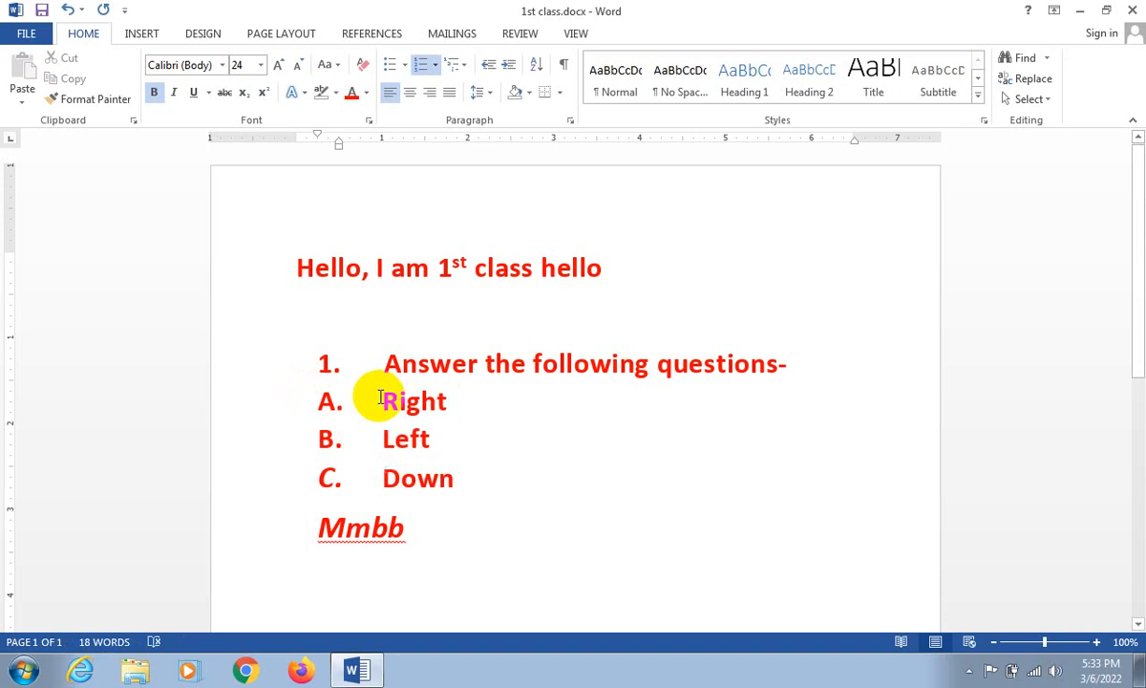
{"action": "left_click_drag", "start_coordinate": [382, 399], "coordinate": [474, 469]}
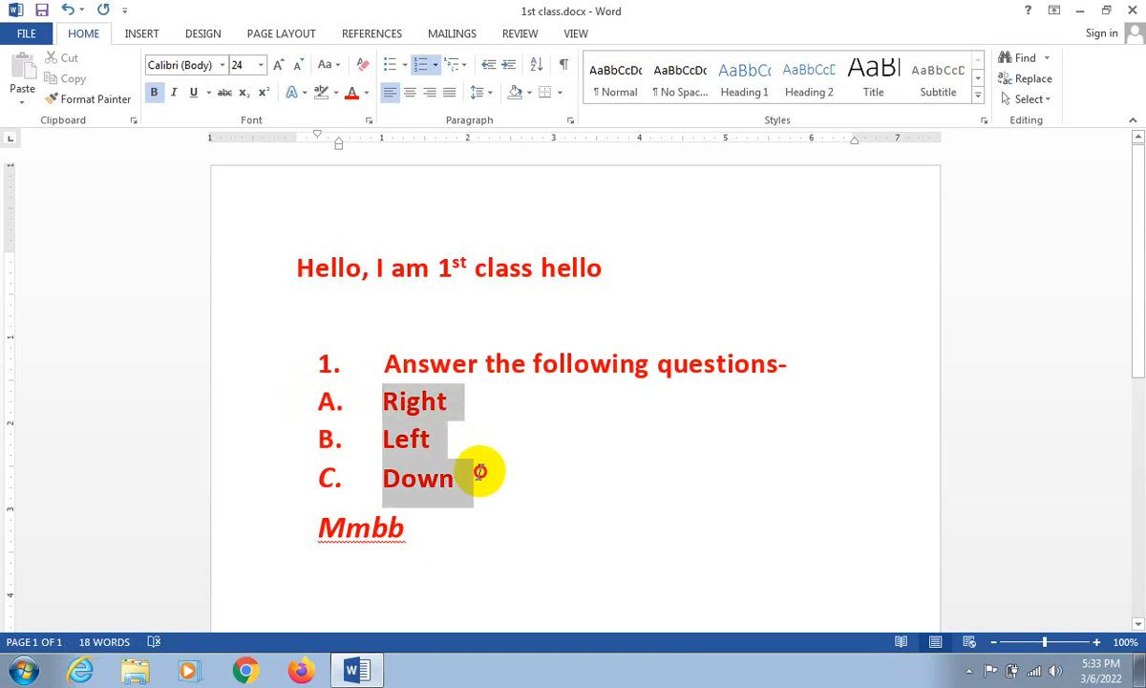
{"action": "left_click", "coordinate": [409, 93]}
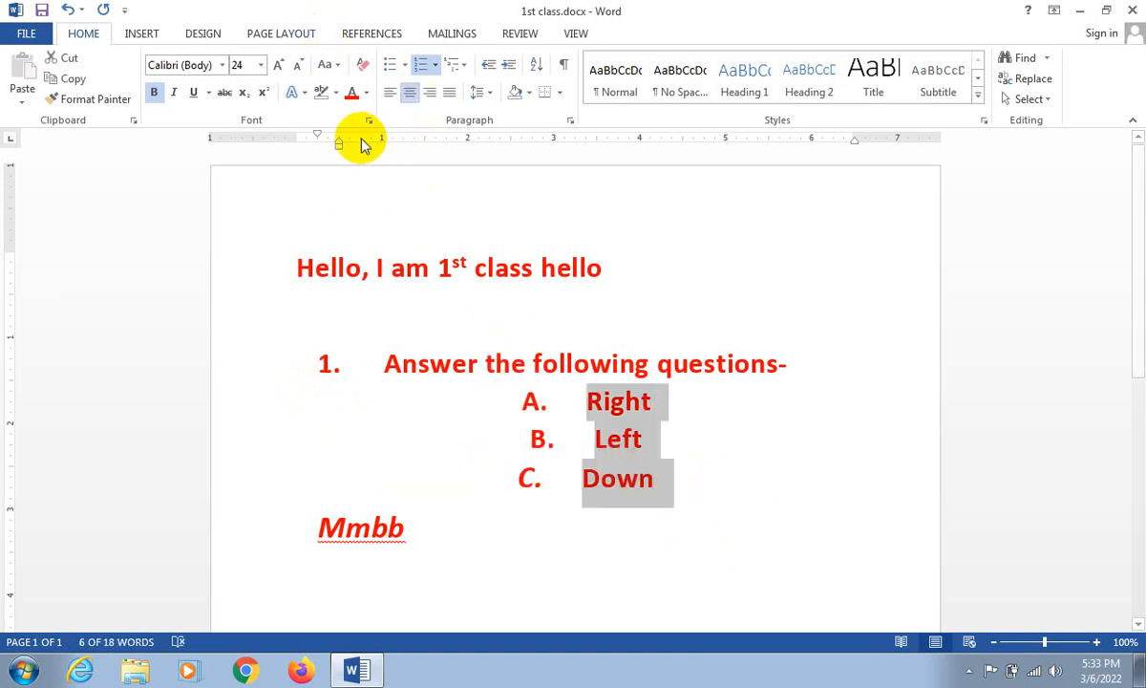
{"action": "key", "text": "ctrl+l"}
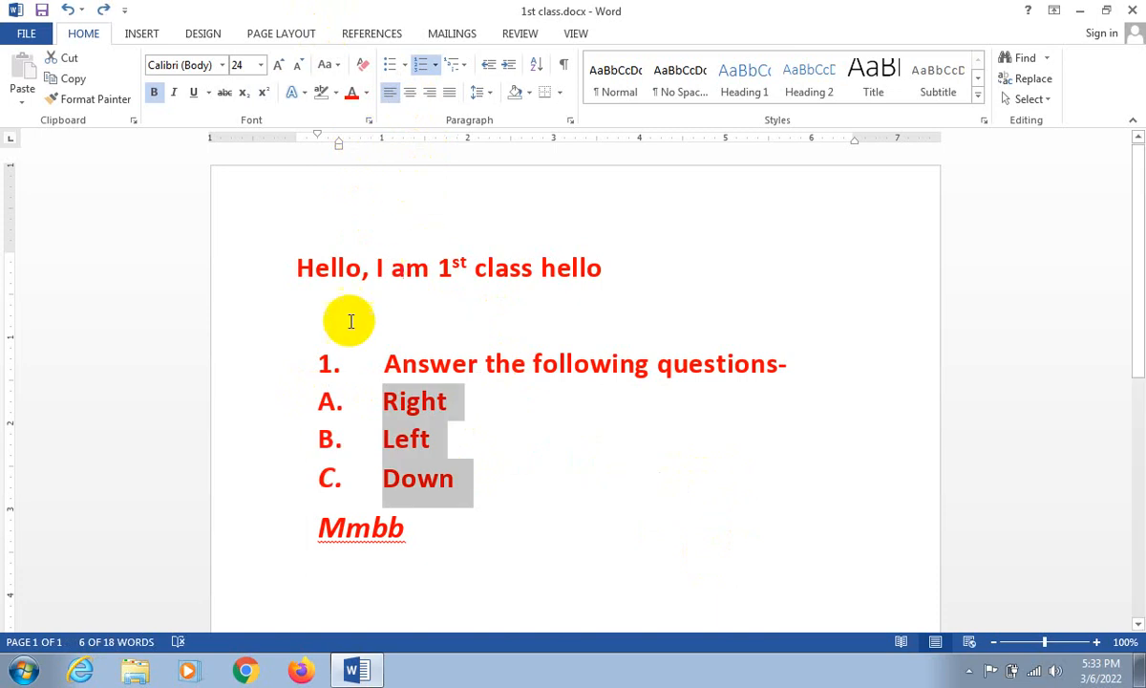
- Move the hanging indent of the lettered "Right" line to the 1-inch mark on the ruler
{"action": "left_click", "coordinate": [344, 401]}
{"action": "left_click", "coordinate": [326, 401]}
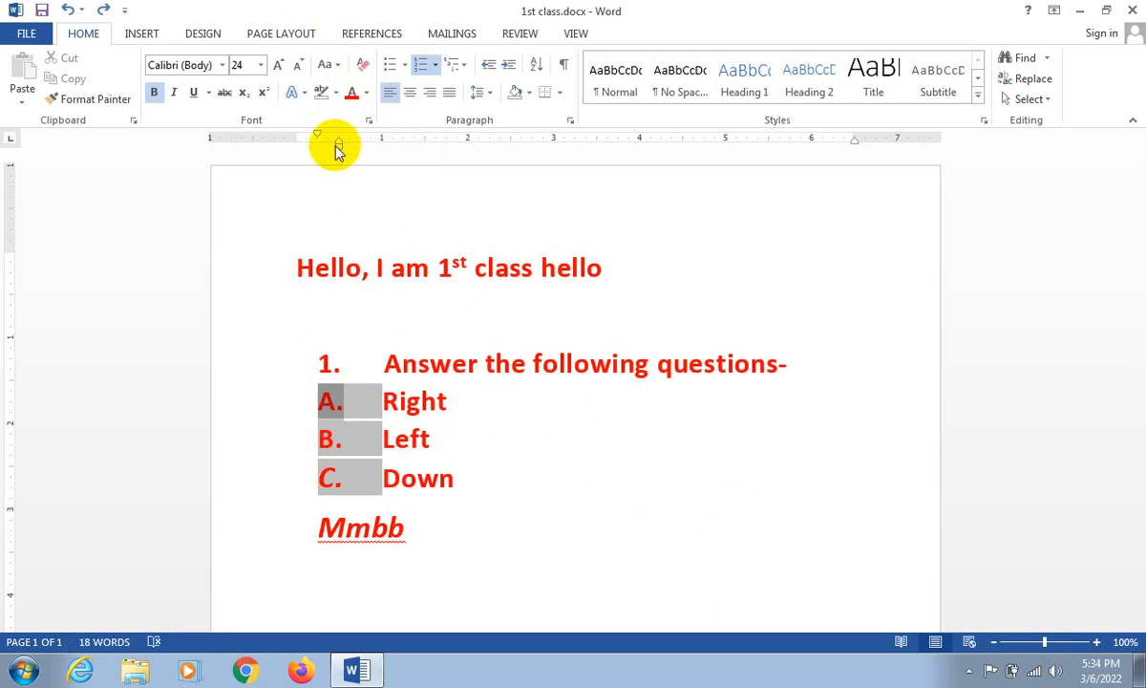
{"action": "mouse_move", "coordinate": [340, 143]}
{"action": "left_mouse_down"}
{"action": "mouse_move", "coordinate": [386, 148]}
{"action": "mouse_move", "coordinate": [333, 132]}
{"action": "mouse_move", "coordinate": [366, 134]}
{"action": "mouse_move", "coordinate": [374, 140]}
{"action": "mouse_move", "coordinate": [309, 132]}
{"action": "mouse_move", "coordinate": [326, 137]}
{"action": "left_mouse_up"}
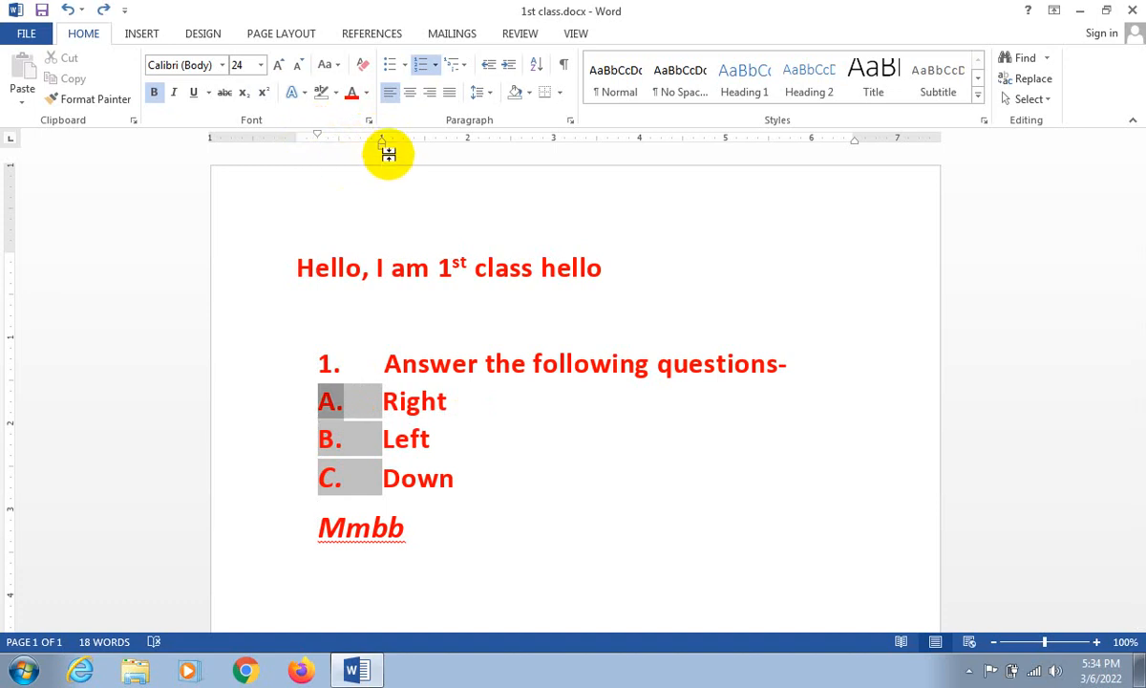
{"action": "left_click", "coordinate": [384, 399]}
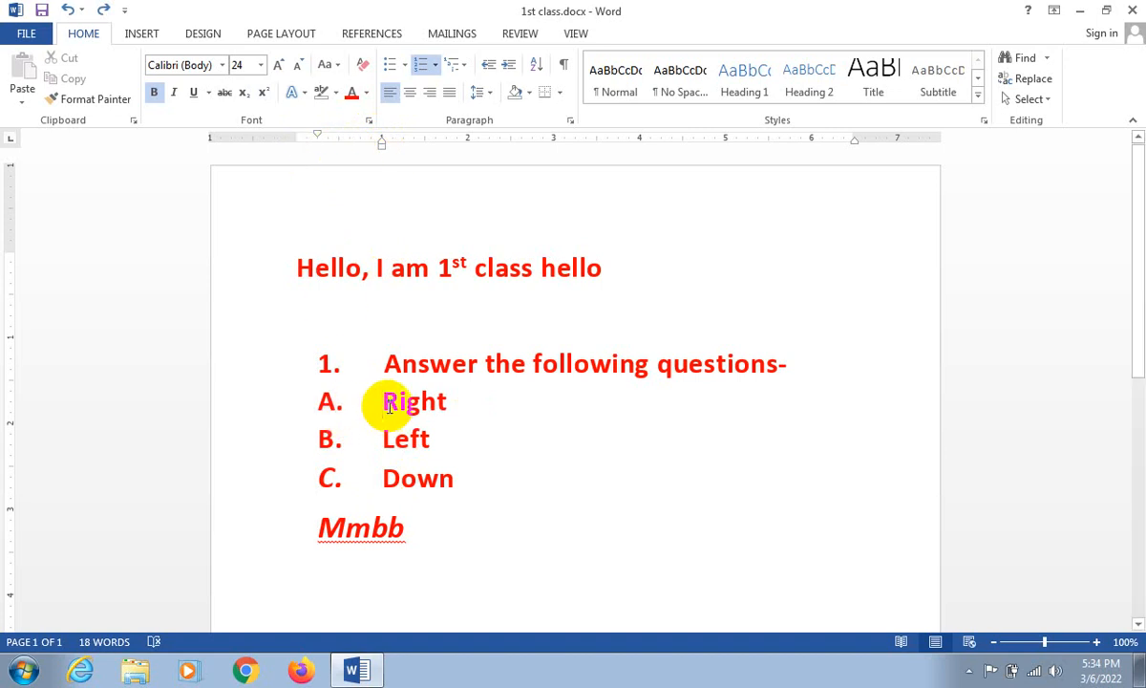
{"action": "left_click_drag", "start_coordinate": [382, 399], "coordinate": [448, 399]}
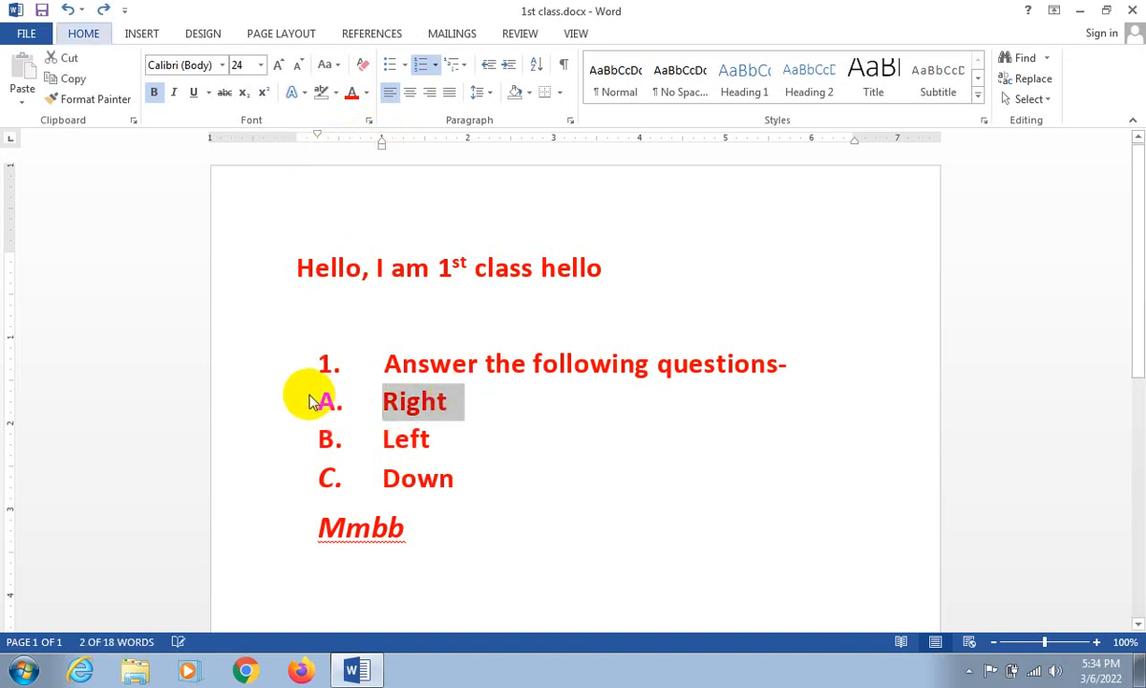
{"action": "key", "text": "alt+F4"}
{"action": "left_click", "coordinate": [631, 372]}
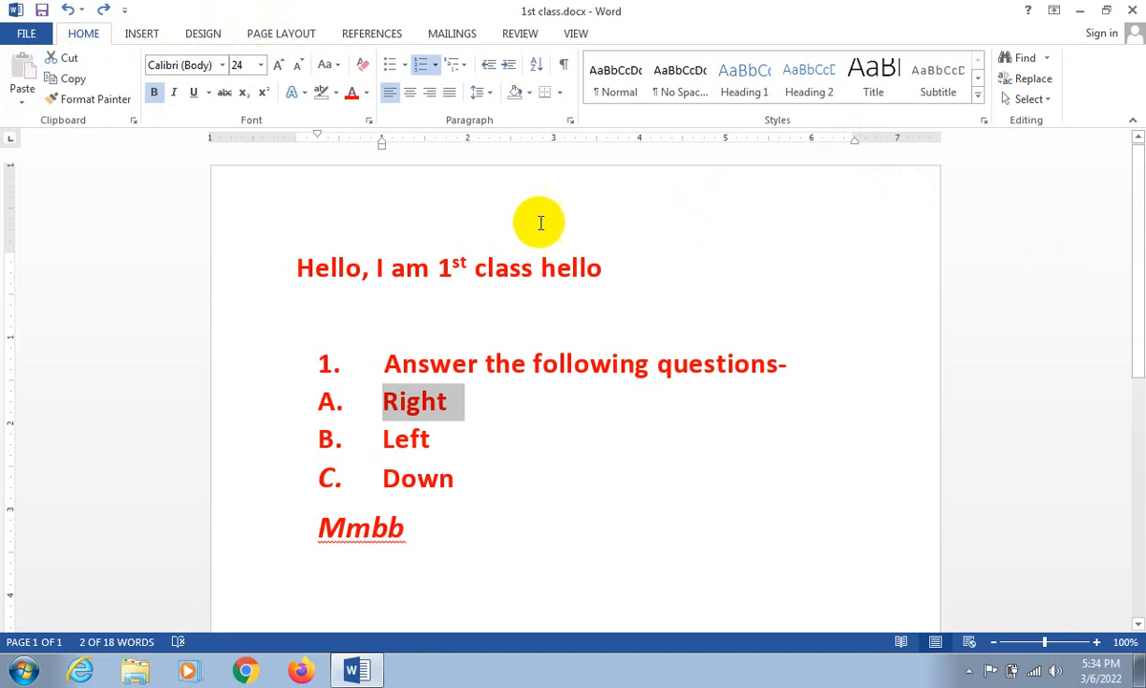
{"action": "left_click", "coordinate": [474, 440]}
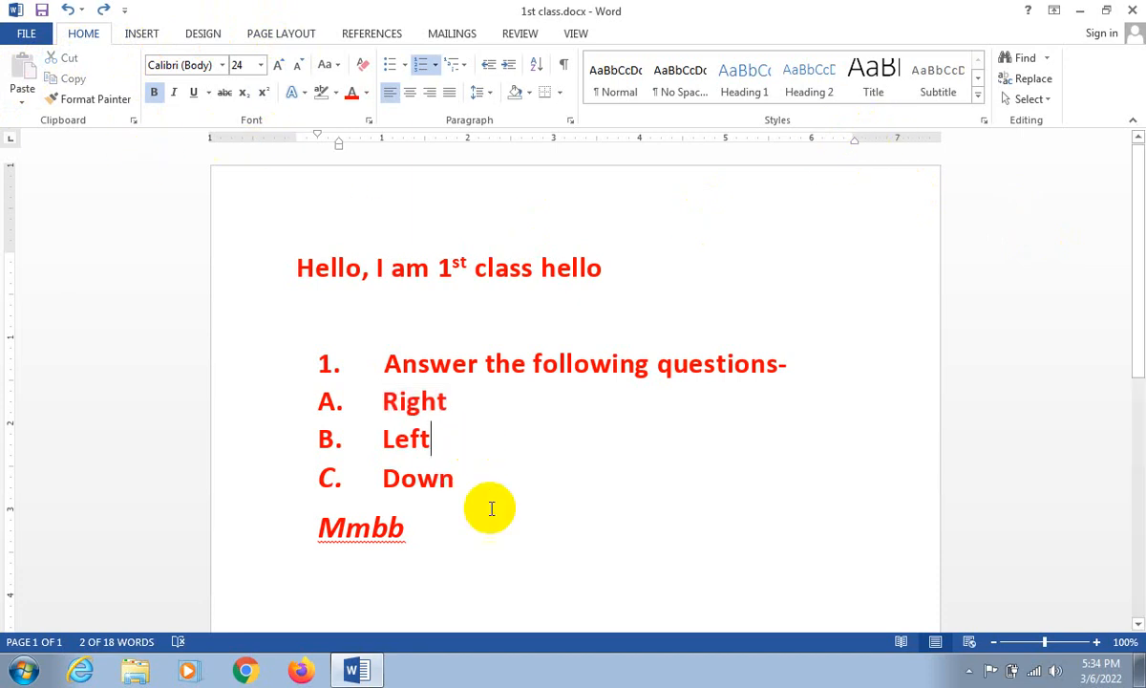
- Remove the left indent of the "Mmbb" line, and increase it in increments to the 3.5-inch mark
{"action": "left_click", "coordinate": [491, 508]}
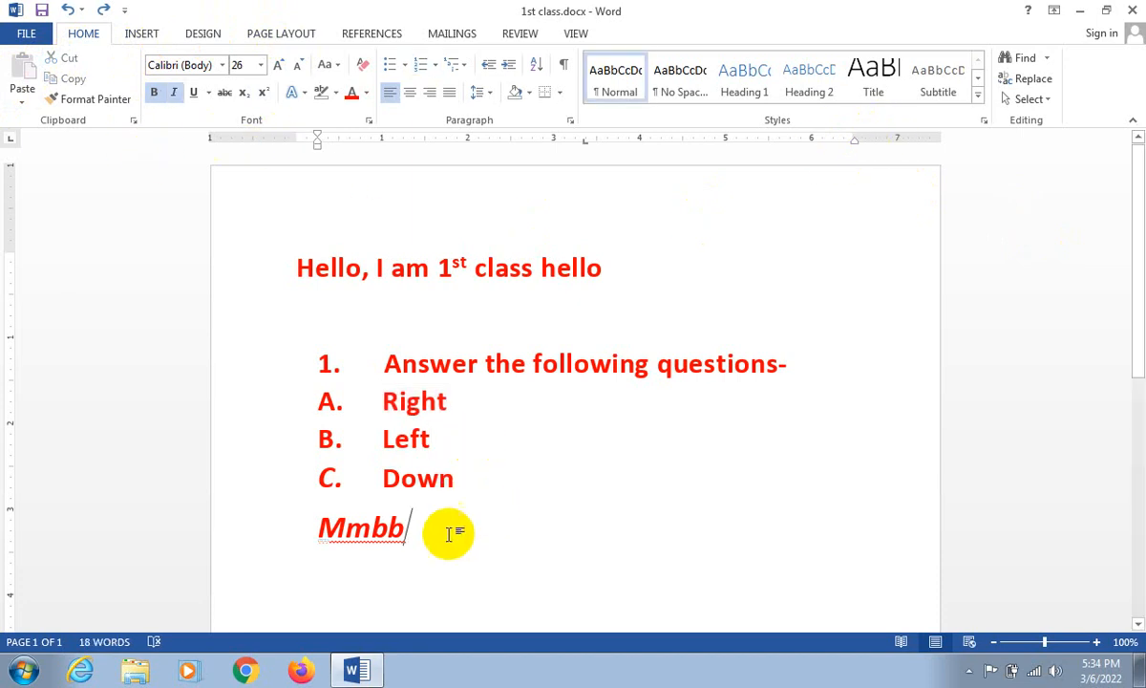
{"action": "left_click", "coordinate": [466, 69]}
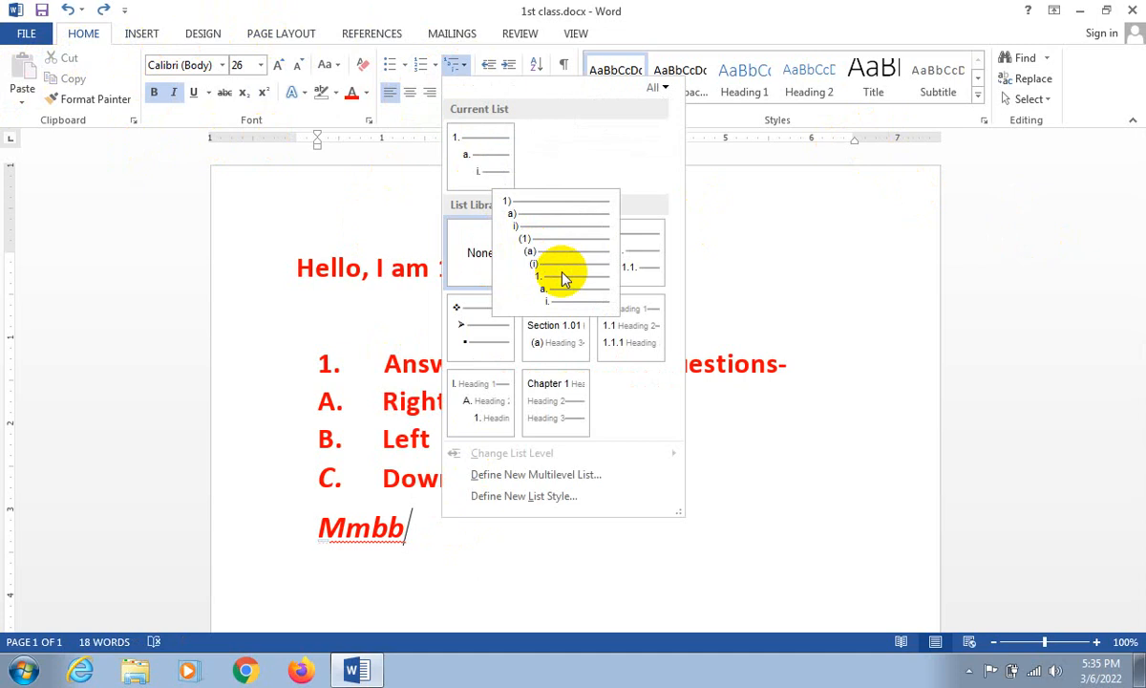
{"action": "left_click", "coordinate": [490, 64]}
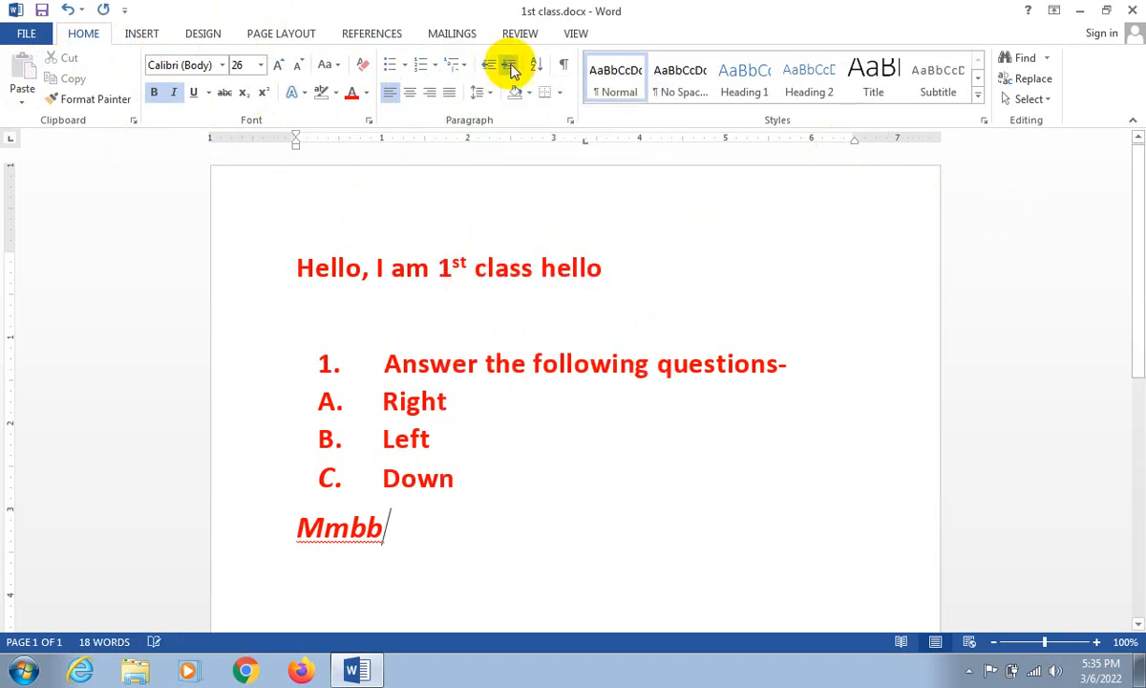
{"action": "left_click", "coordinate": [511, 67]}
{"action": "left_click", "coordinate": [511, 67]}
{"action": "left_click", "coordinate": [511, 66]}
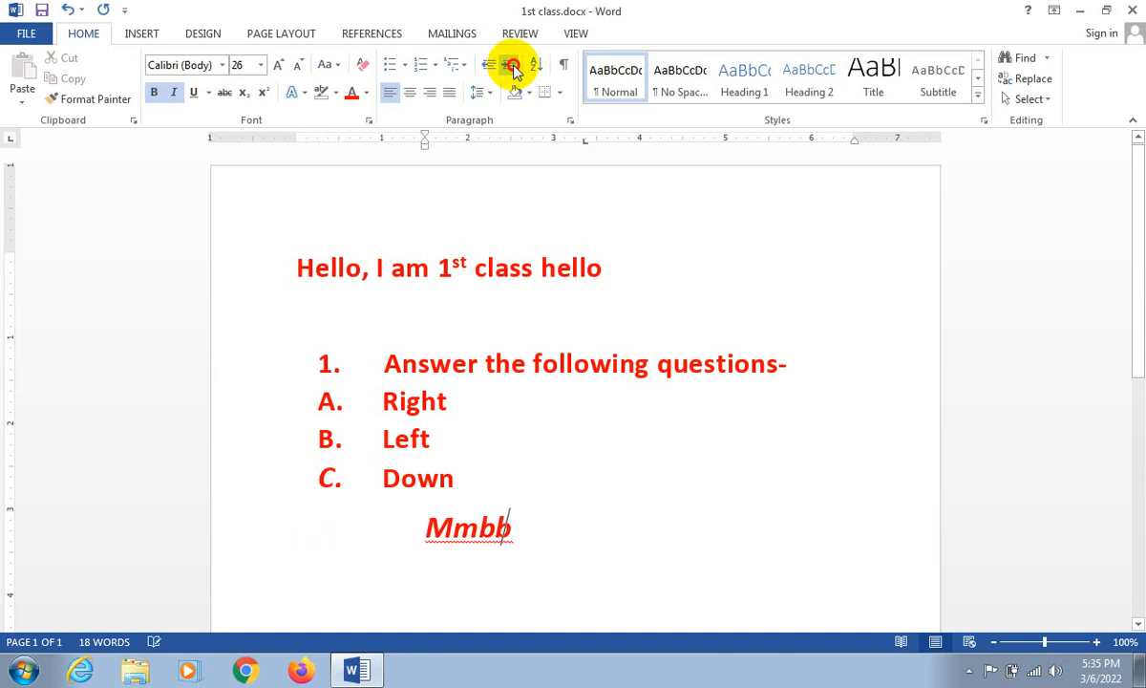
{"action": "left_click", "coordinate": [512, 67]}
{"action": "left_click", "coordinate": [512, 68]}
{"action": "left_click", "coordinate": [512, 68]}
{"action": "left_click", "coordinate": [512, 68]}
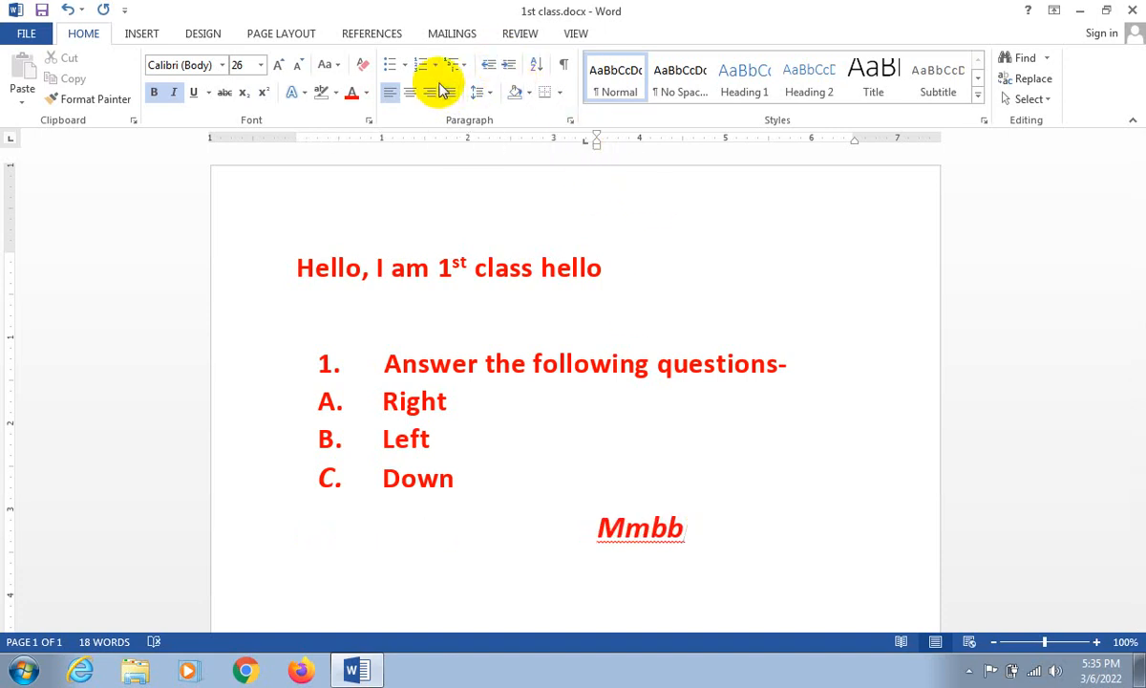
- Decrease the indent of the "Mmbb" line in increments until it sits at the left margin
{"action": "left_click", "coordinate": [488, 67]}
{"action": "left_click", "coordinate": [488, 67]}
{"action": "left_click", "coordinate": [488, 67]}
{"action": "left_click", "coordinate": [487, 67]}
{"action": "left_click", "coordinate": [487, 67]}
{"action": "left_click", "coordinate": [487, 67]}
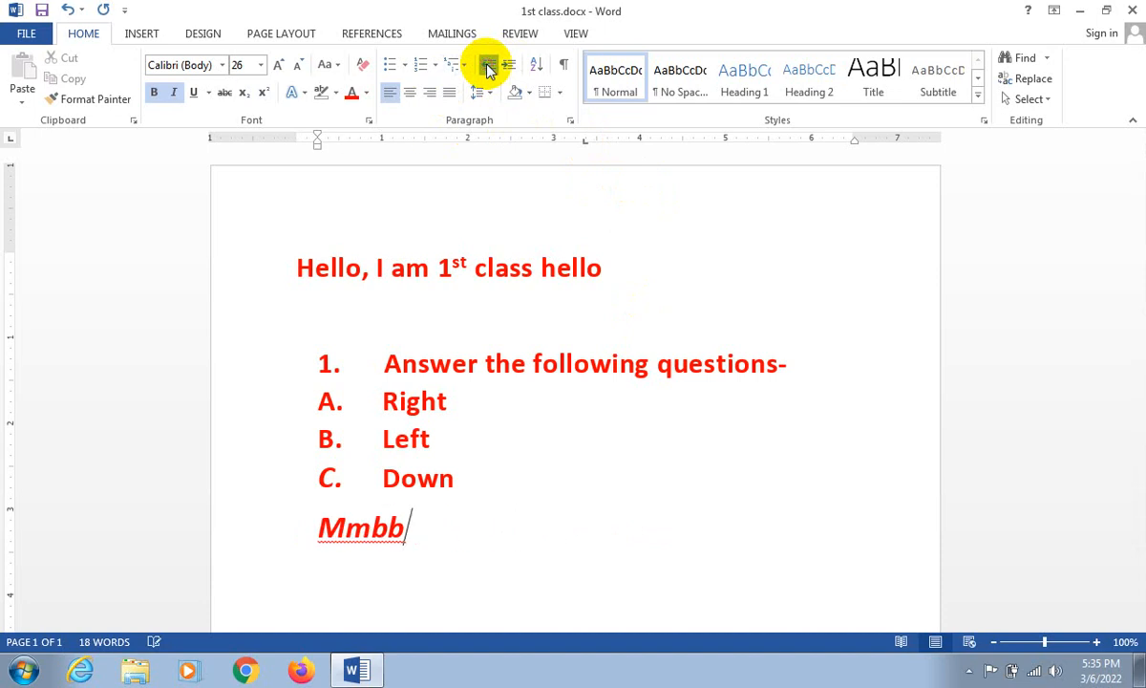
{"action": "left_click", "coordinate": [487, 67]}
- Increase the indent of the numbered "Answer the following questions-" line to the 2-inch mark, and decrease it back to the left margin
{"action": "left_click", "coordinate": [379, 365]}
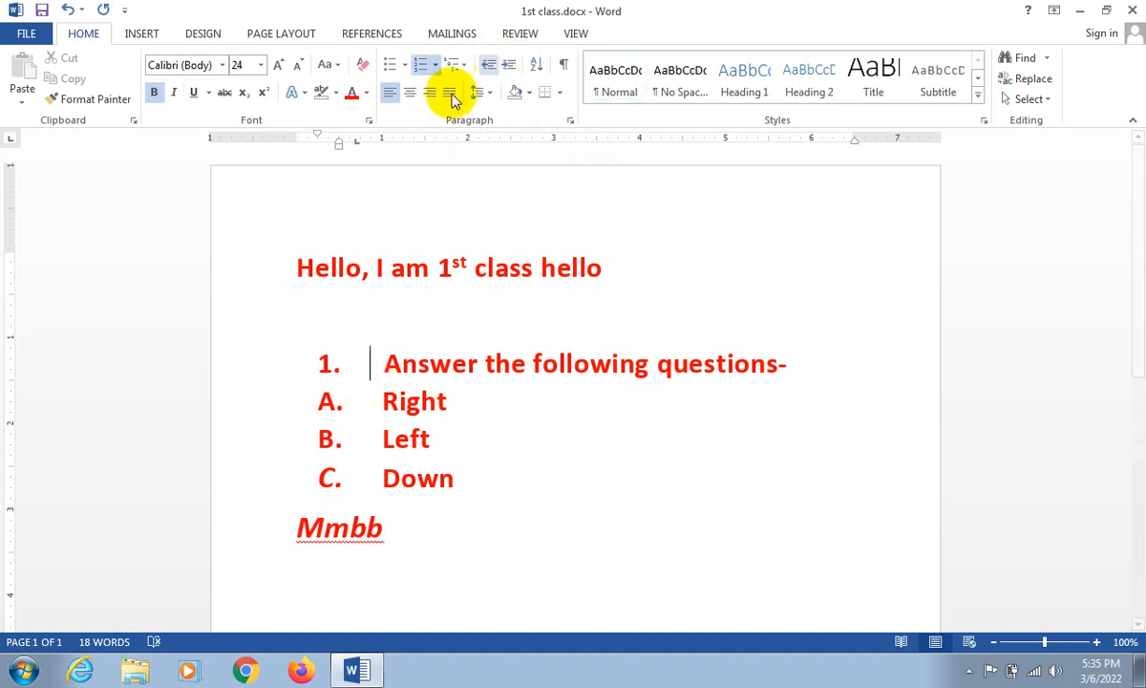
{"action": "left_click", "coordinate": [510, 65]}
{"action": "left_click", "coordinate": [509, 64]}
{"action": "left_click", "coordinate": [509, 65]}
{"action": "left_click", "coordinate": [509, 65]}
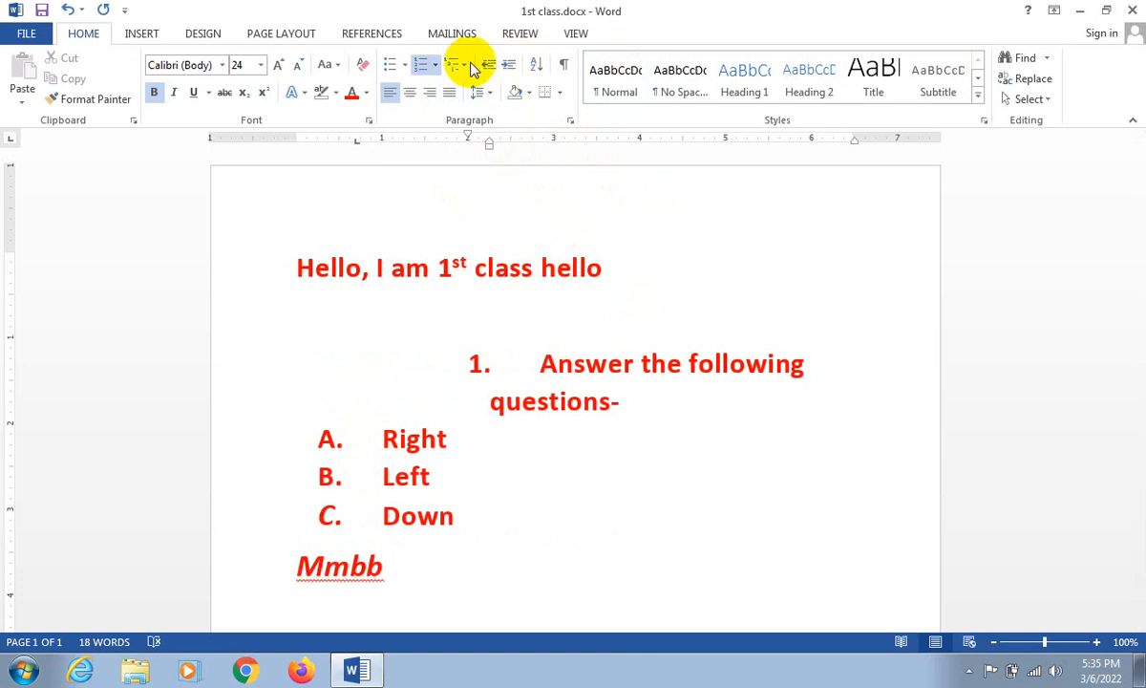
{"action": "left_click", "coordinate": [468, 67]}
{"action": "left_click", "coordinate": [486, 65]}
{"action": "left_click", "coordinate": [486, 65]}
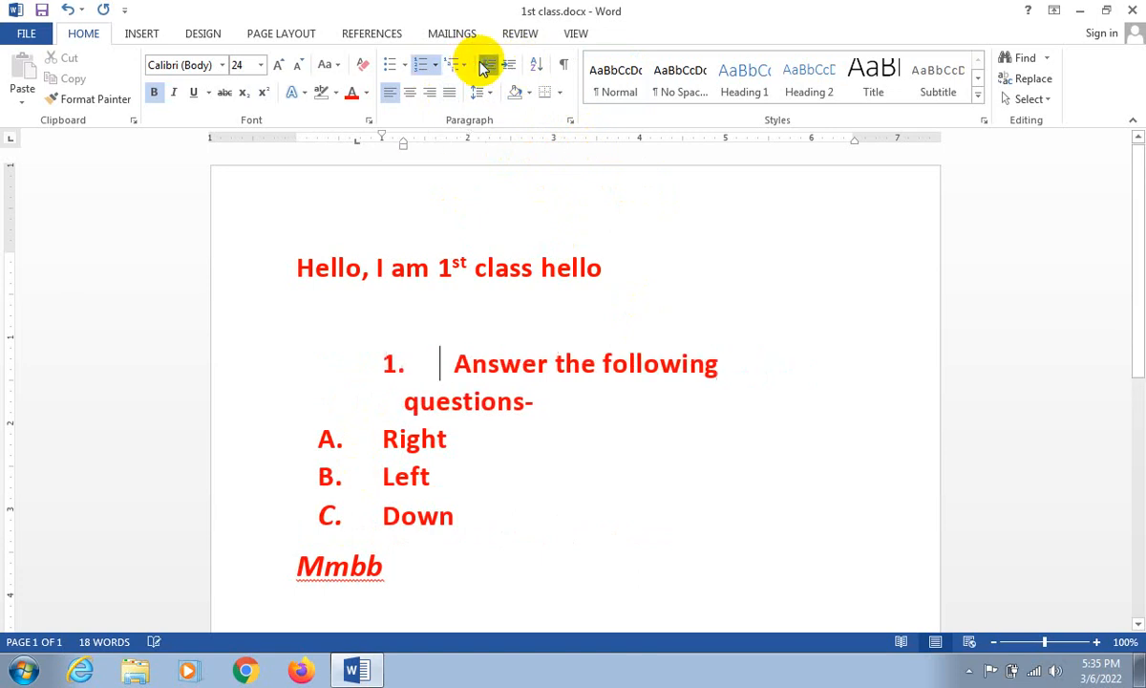
{"action": "left_click", "coordinate": [487, 65]}
{"action": "left_click", "coordinate": [487, 65]}
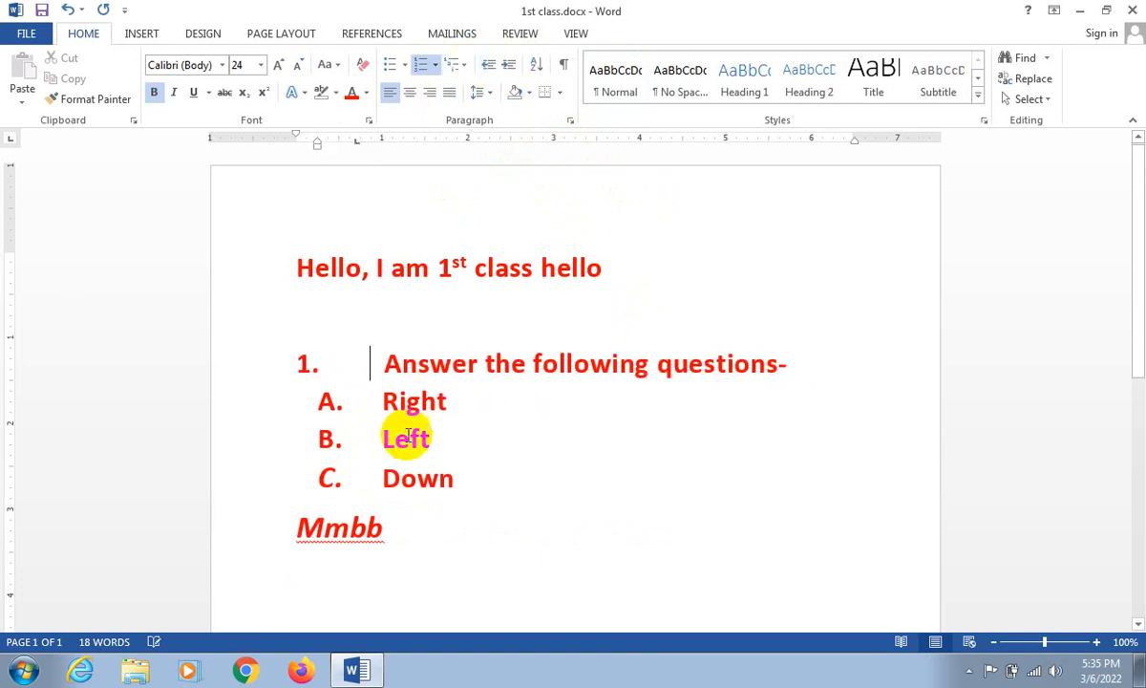
- Increase the indent of the lettered "Left" and "Down" lines, and decrease it until their letters extend past the left margin
{"action": "left_click", "coordinate": [385, 401]}
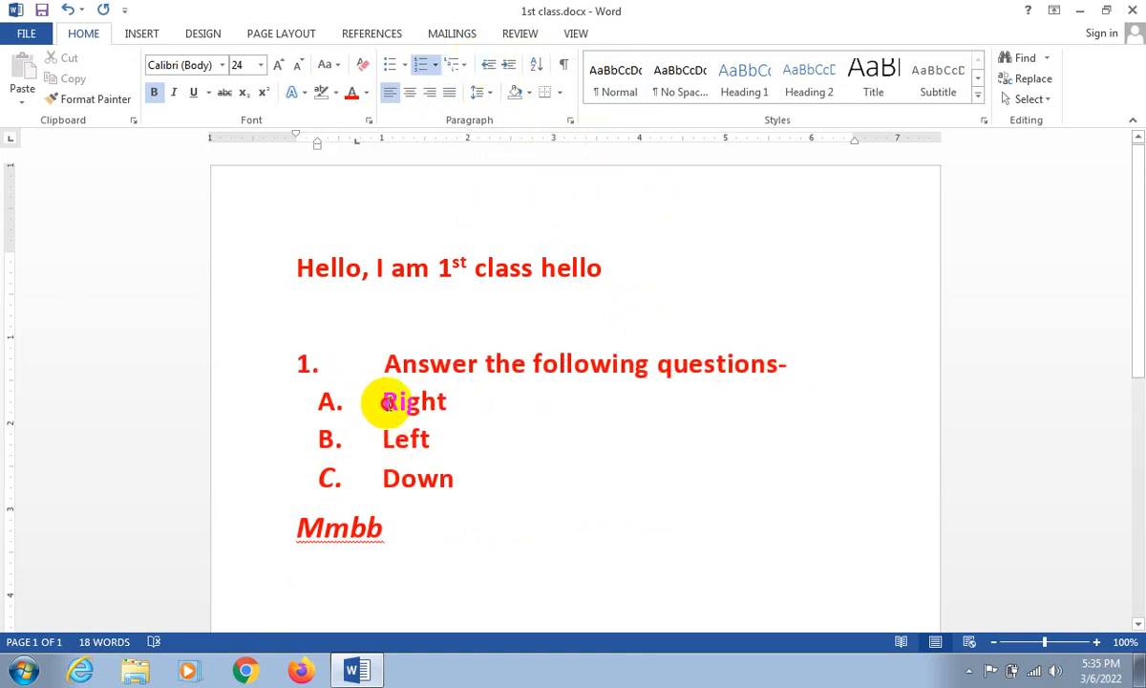
{"action": "left_click", "coordinate": [507, 67]}
{"action": "left_click", "coordinate": [509, 67]}
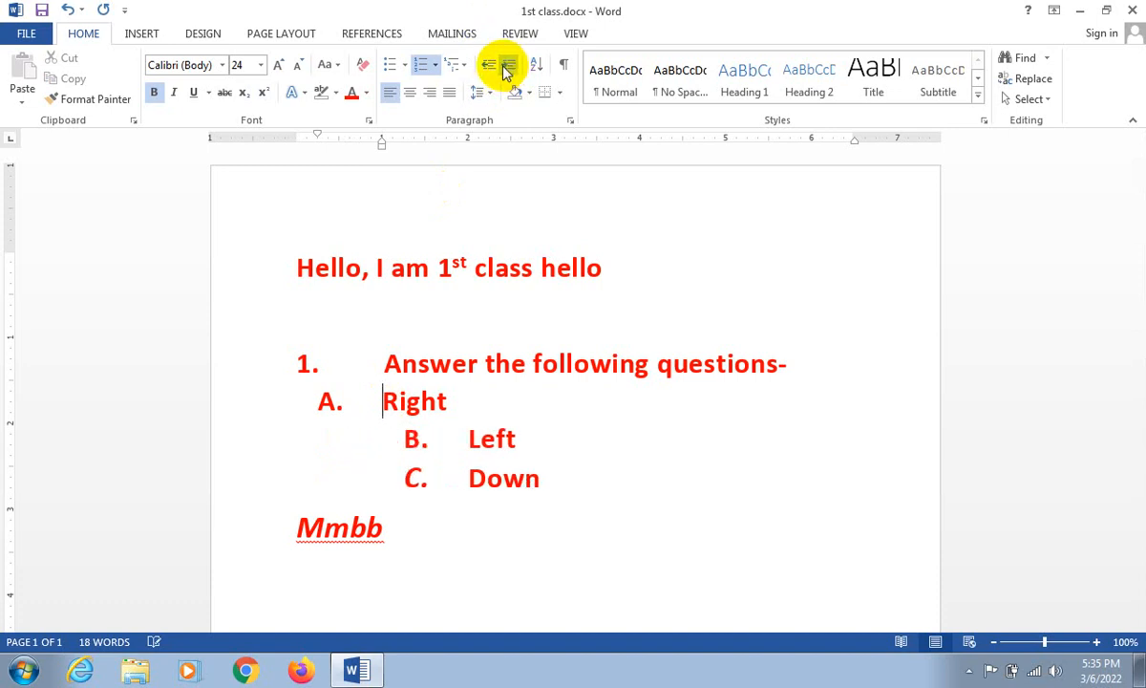
{"action": "left_click", "coordinate": [489, 65]}
{"action": "left_click", "coordinate": [489, 65]}
{"action": "left_click", "coordinate": [489, 65]}
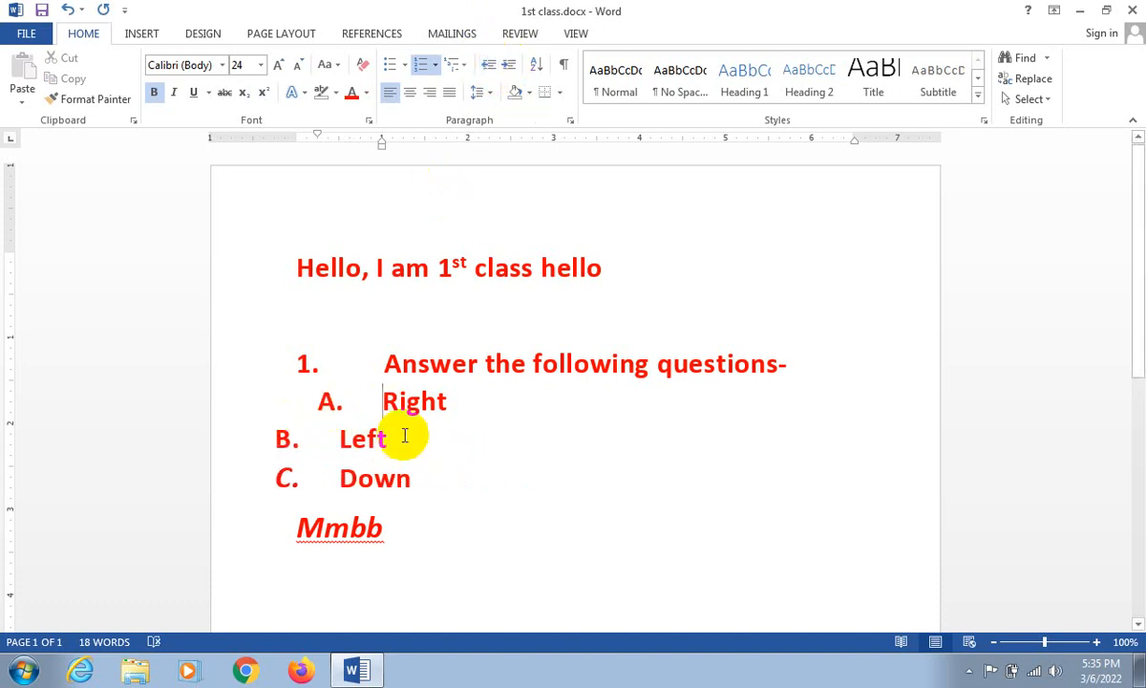
- Delete everything below the "Hello, I am 1st class hello" line, and paste a copy of that line beneath it
{"action": "left_click_drag", "start_coordinate": [479, 593], "coordinate": [225, 317]}
{"action": "key", "text": "BackSpace"}
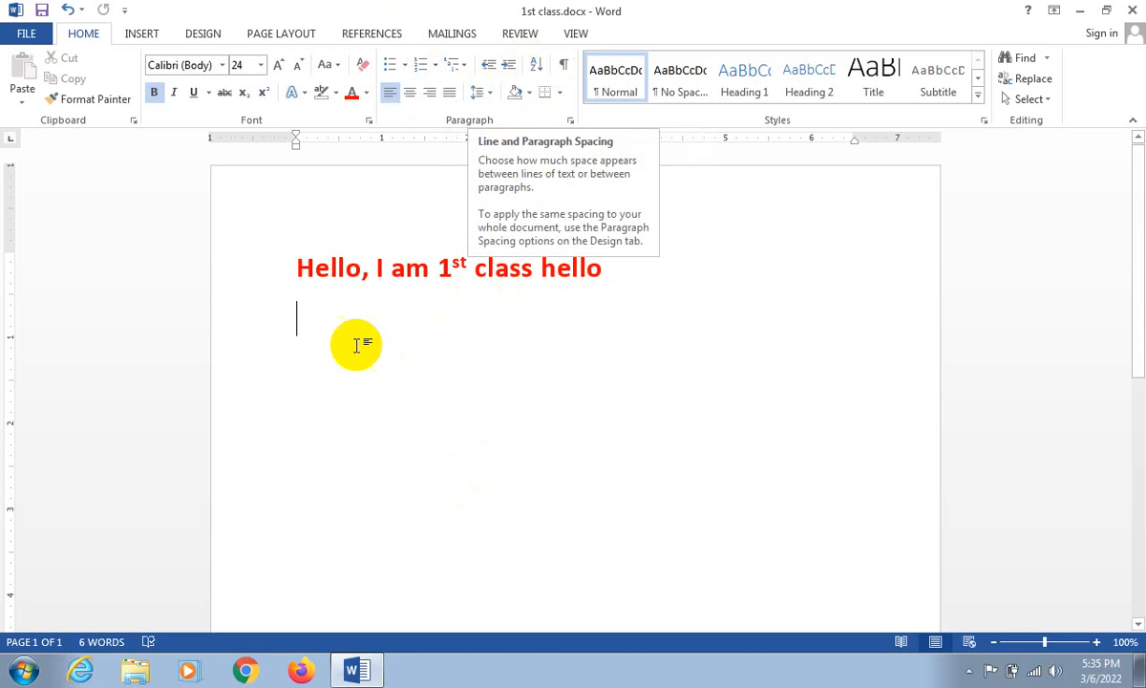
{"action": "left_click_drag", "start_coordinate": [300, 270], "coordinate": [736, 276]}
{"action": "key", "text": "ctrl+c"}
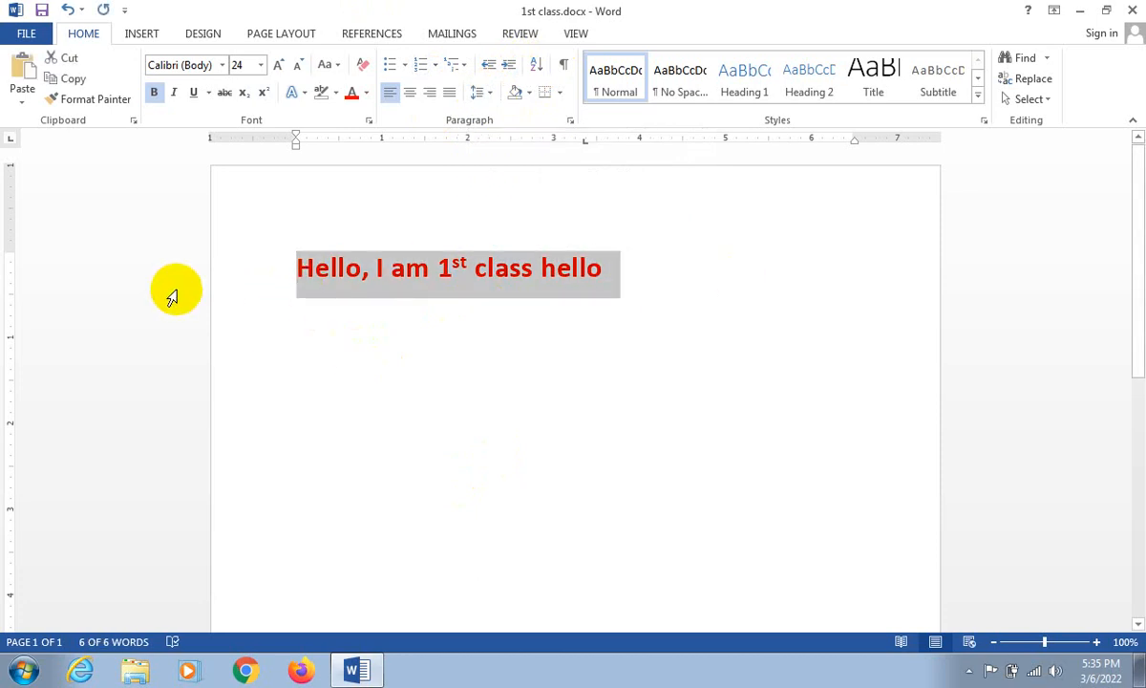
{"action": "left_click", "coordinate": [621, 268]}
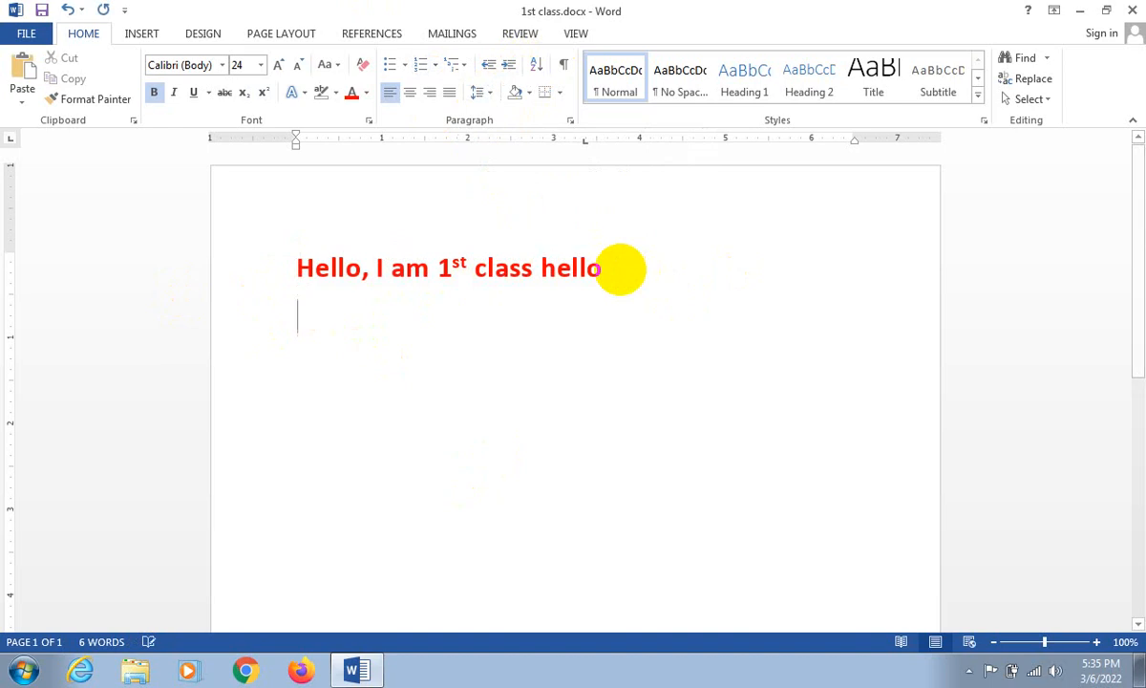
{"action": "key", "text": "ctrl+v"}
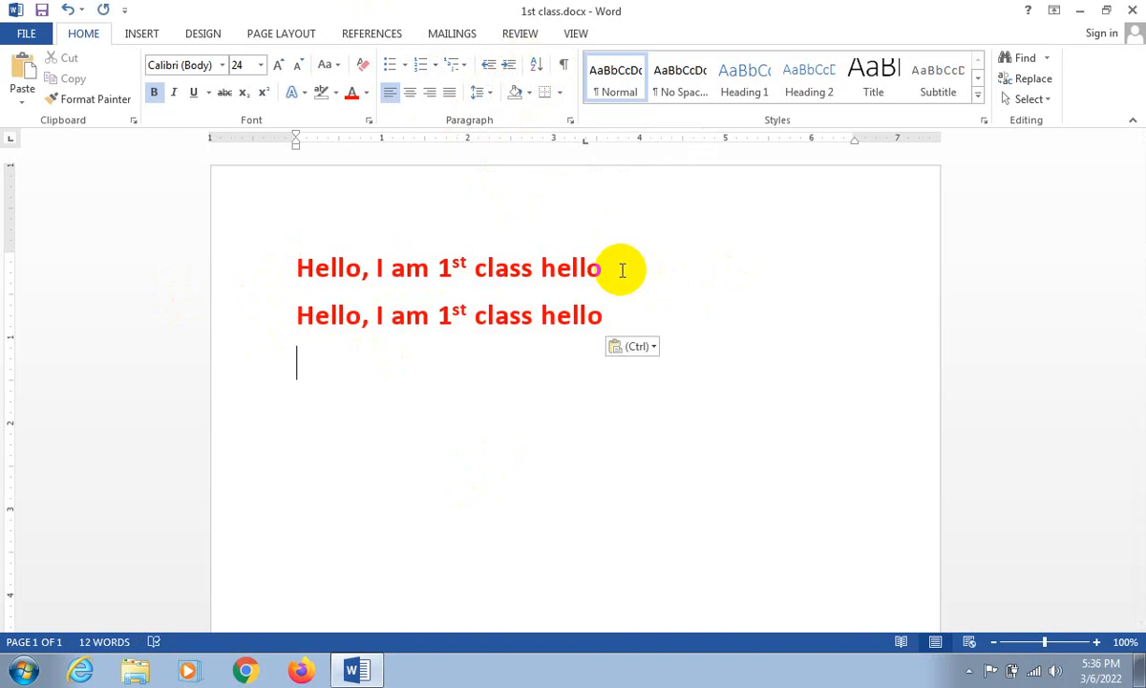
- Remove the paragraph spacing after both "Hello, I am 1st class hello" lines, and slightly increase their line spacing
{"action": "left_click_drag", "start_coordinate": [616, 312], "coordinate": [256, 248]}
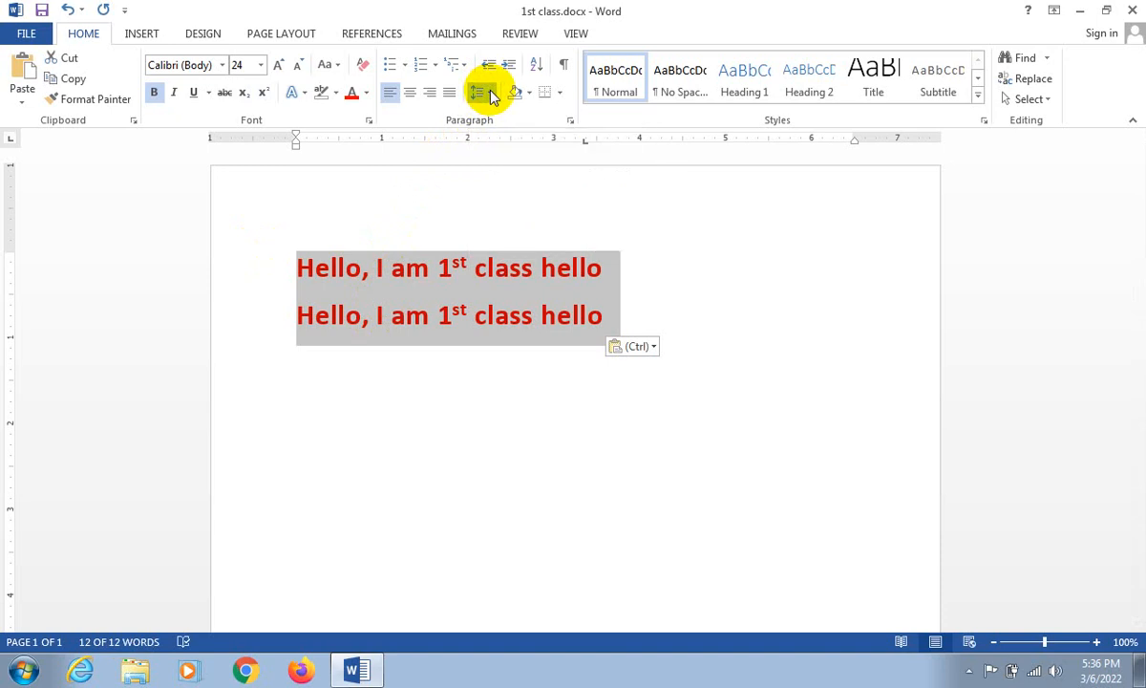
{"action": "left_click", "coordinate": [507, 143]}
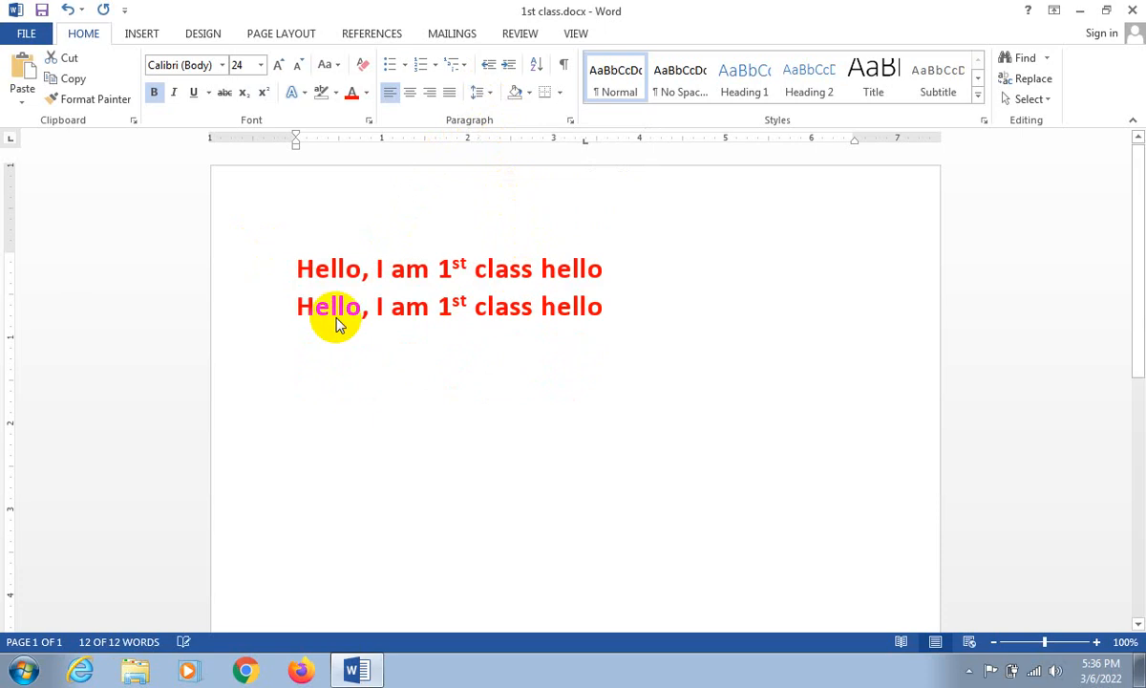
{"action": "key", "text": "ctrl+a"}
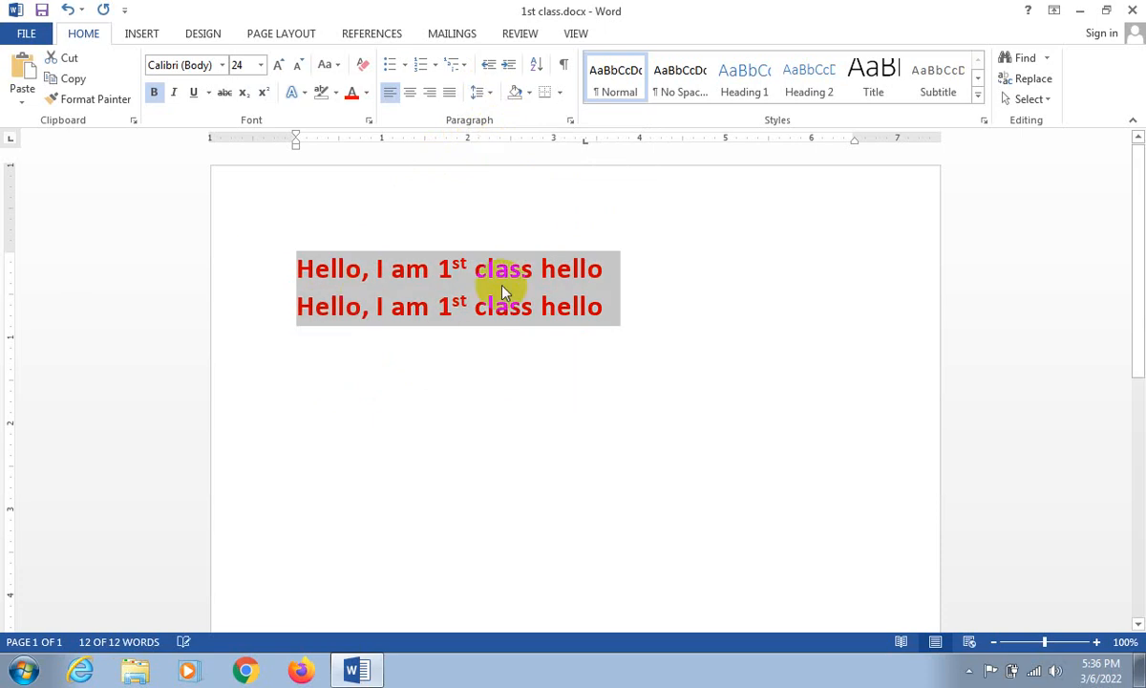
{"action": "left_click", "coordinate": [484, 92]}
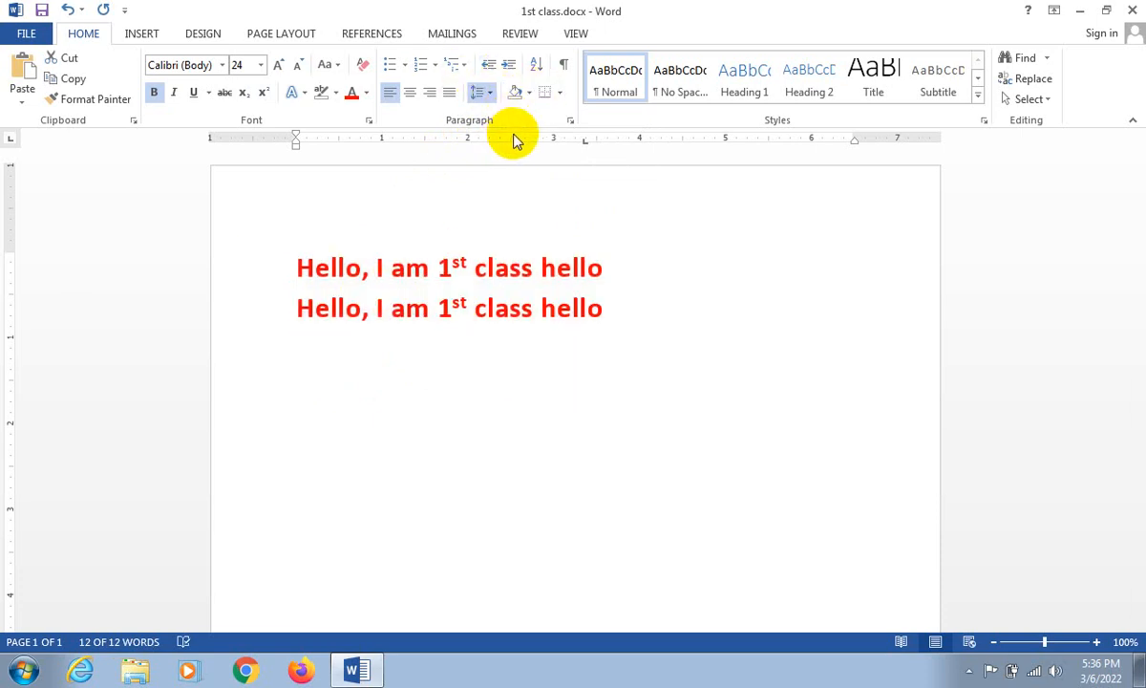
{"action": "left_click", "coordinate": [492, 90]}
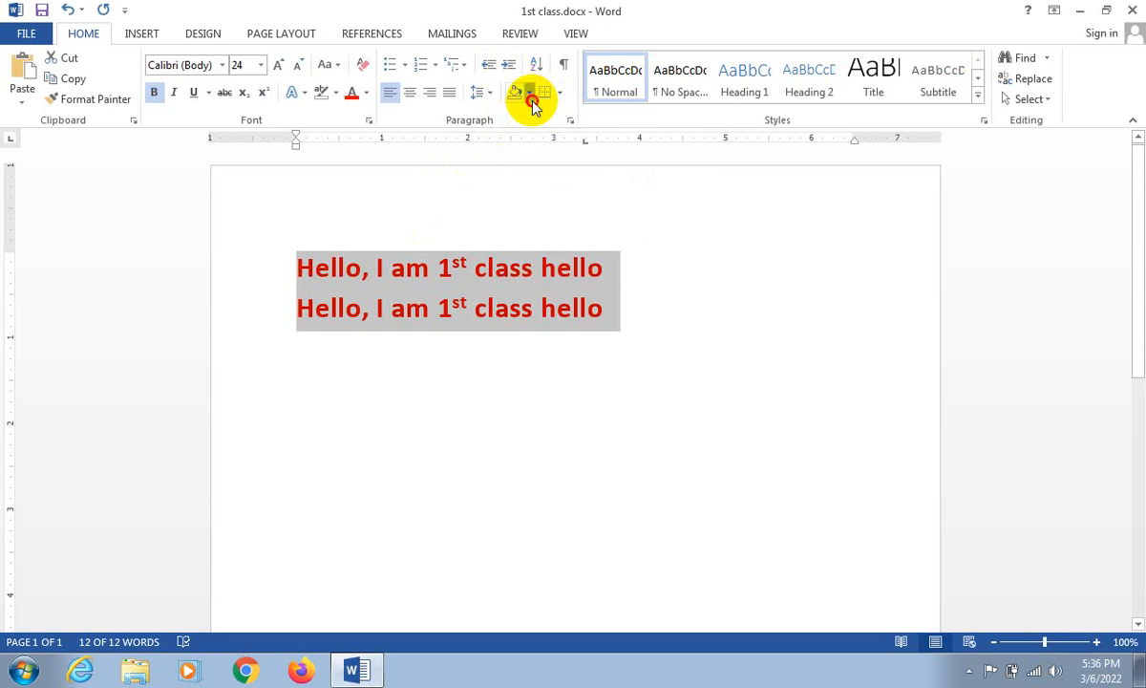
{"action": "left_click", "coordinate": [517, 93]}
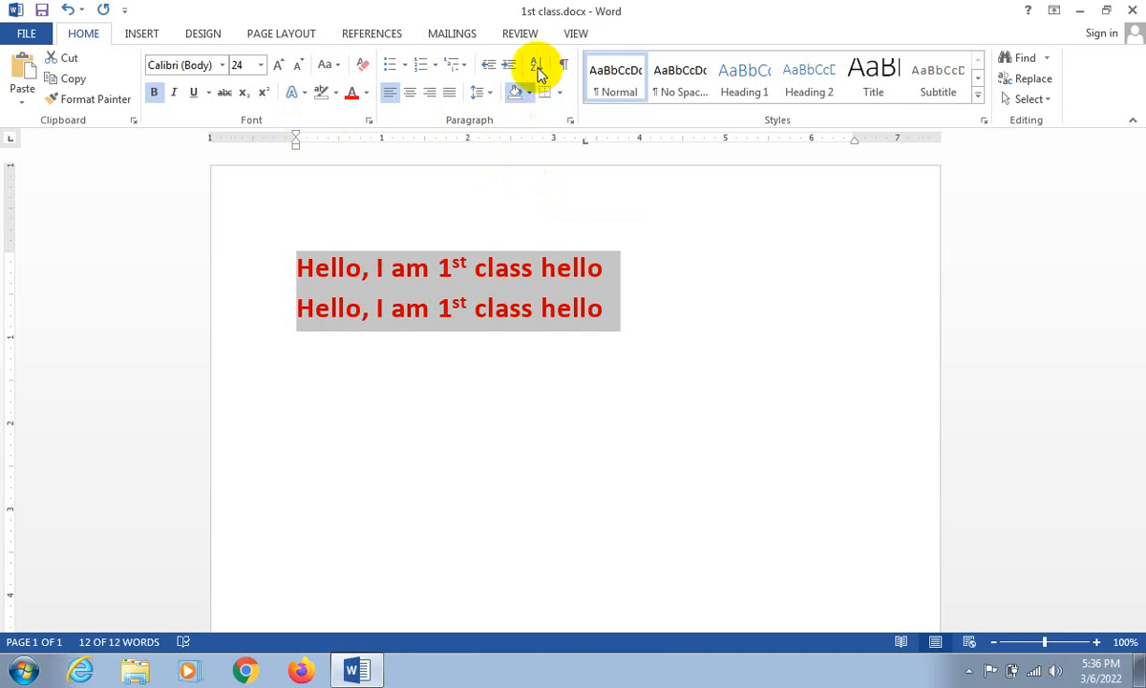
- Replace the whole document text with the letters B, A, Z and D, each on its own line
{"action": "left_click", "coordinate": [299, 263]}
{"action": "left_click_drag", "start_coordinate": [297, 261], "coordinate": [1144, 399]}
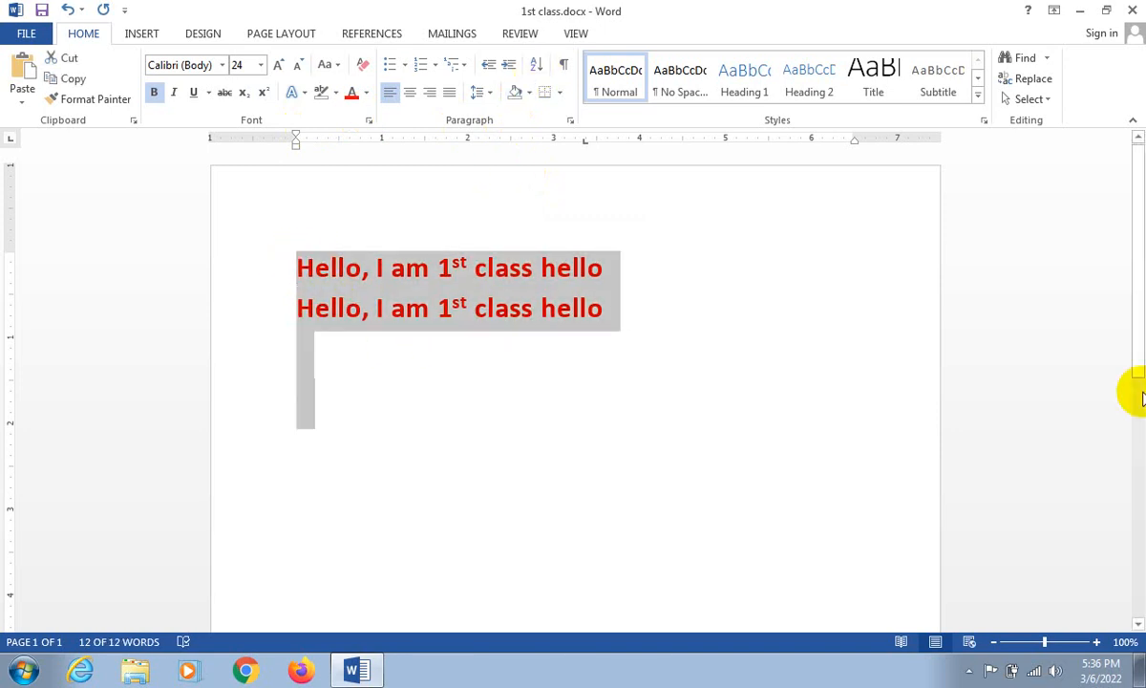
{"action": "type", "text": "b"}
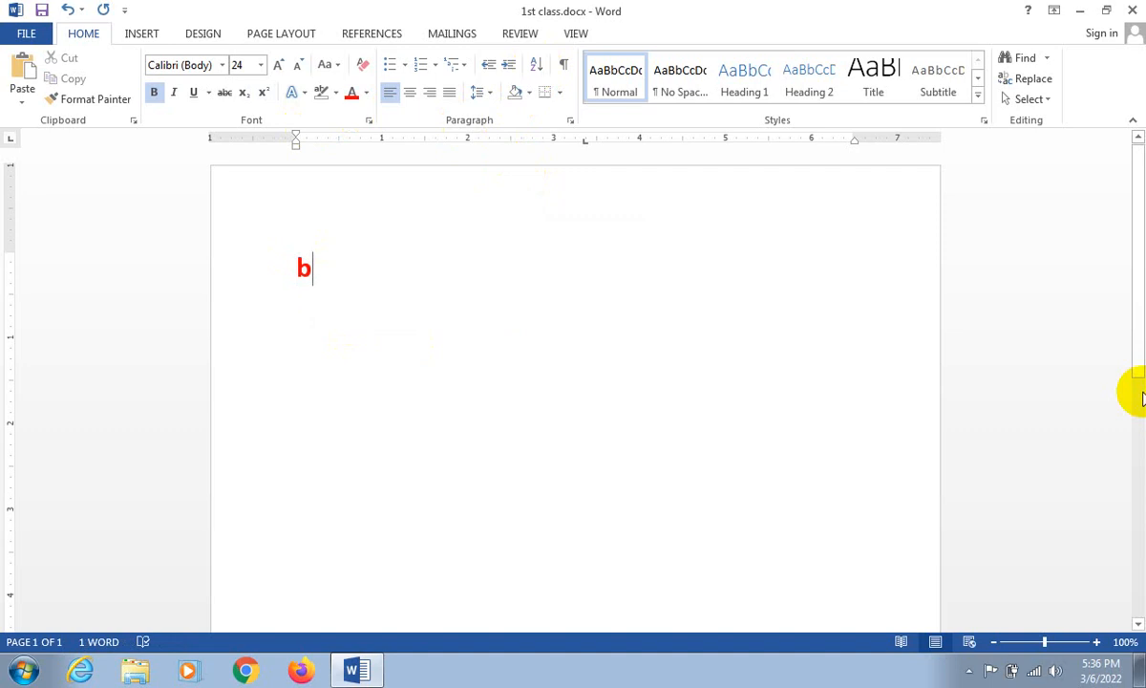
{"action": "key", "text": "Return"}
{"action": "type", "text": "a"}
{"action": "key", "text": "Return"}
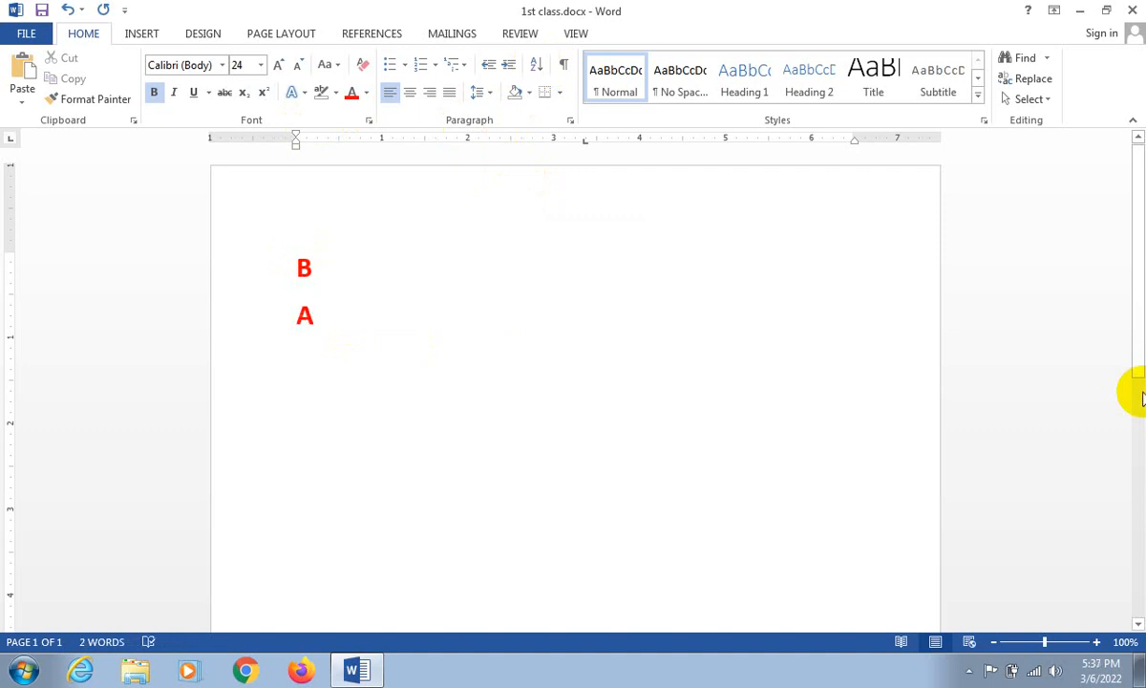
{"action": "type", "text": "z"}
{"action": "key", "text": "Return"}
{"action": "type", "text": "d"}
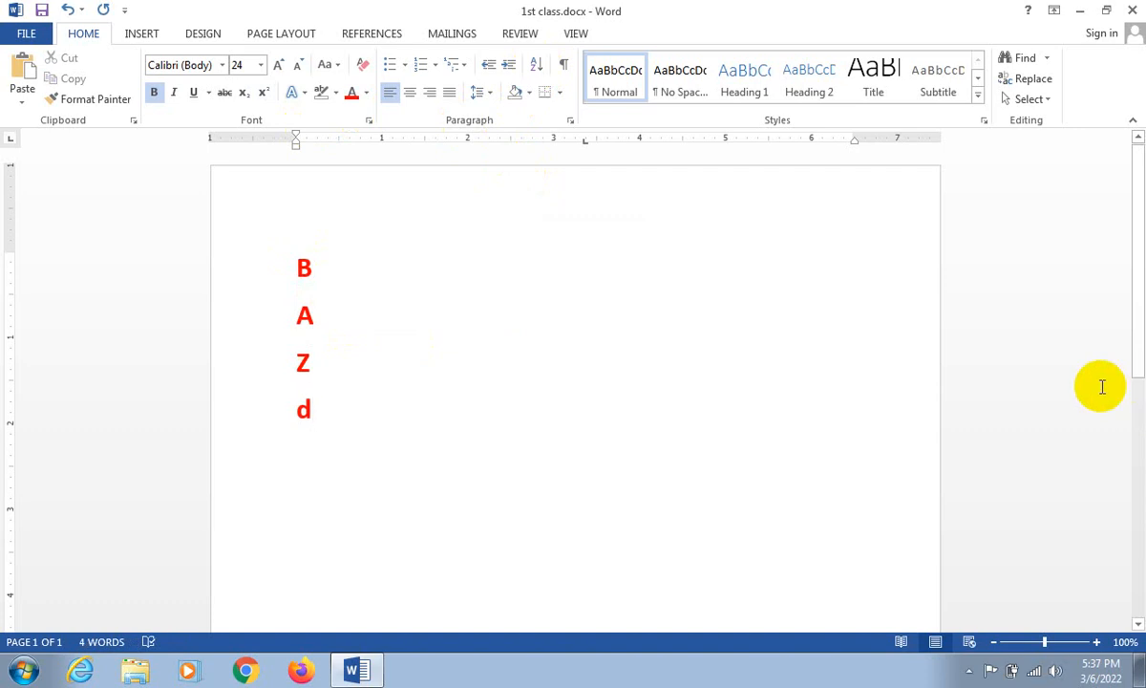
{"action": "key", "text": "Return"}
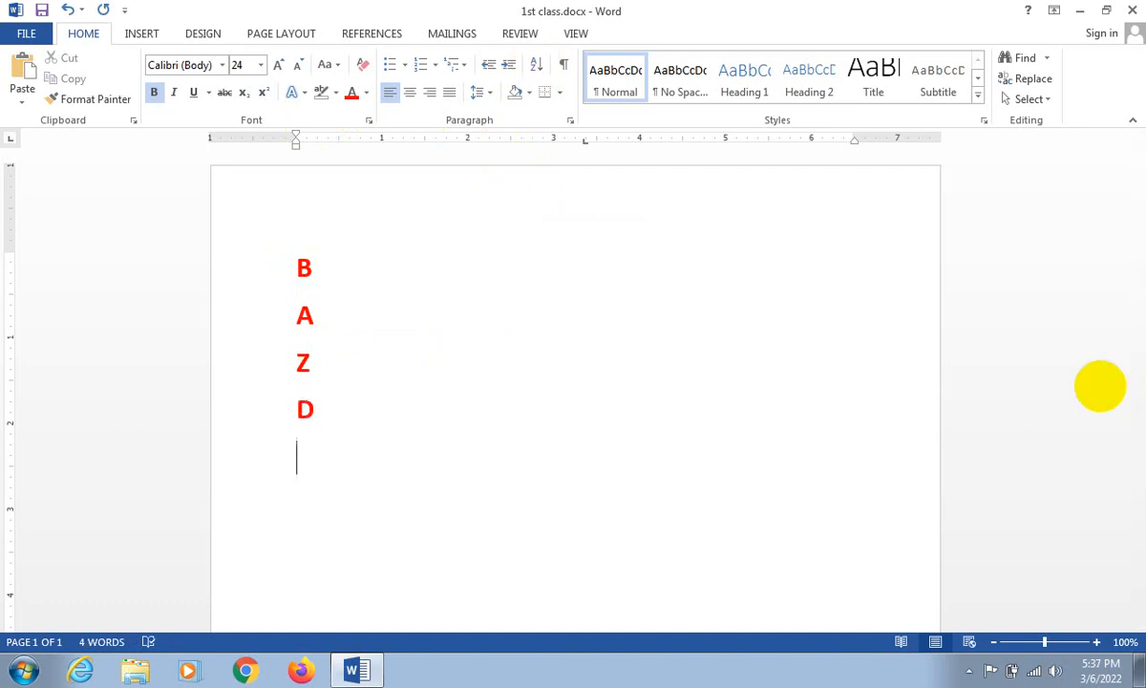
{"action": "key", "text": "BackSpace"}
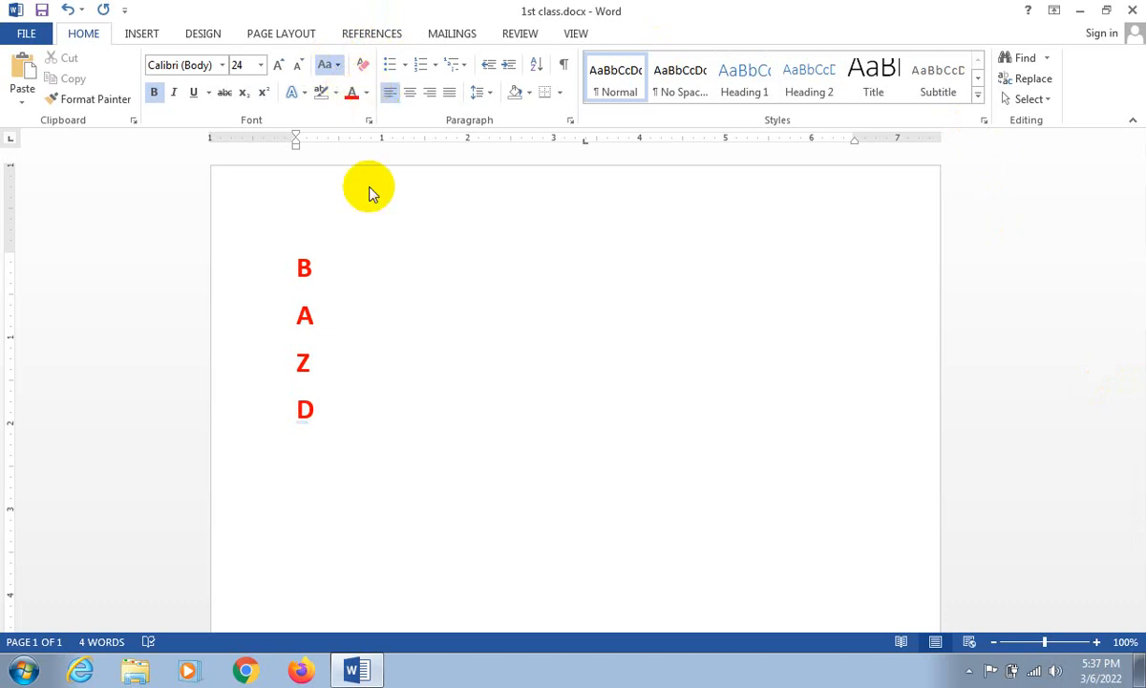
- Sort the four letter lines by Paragraphs as Text in Ascending order, with no header row
{"action": "left_click_drag", "start_coordinate": [333, 410], "coordinate": [295, 289]}
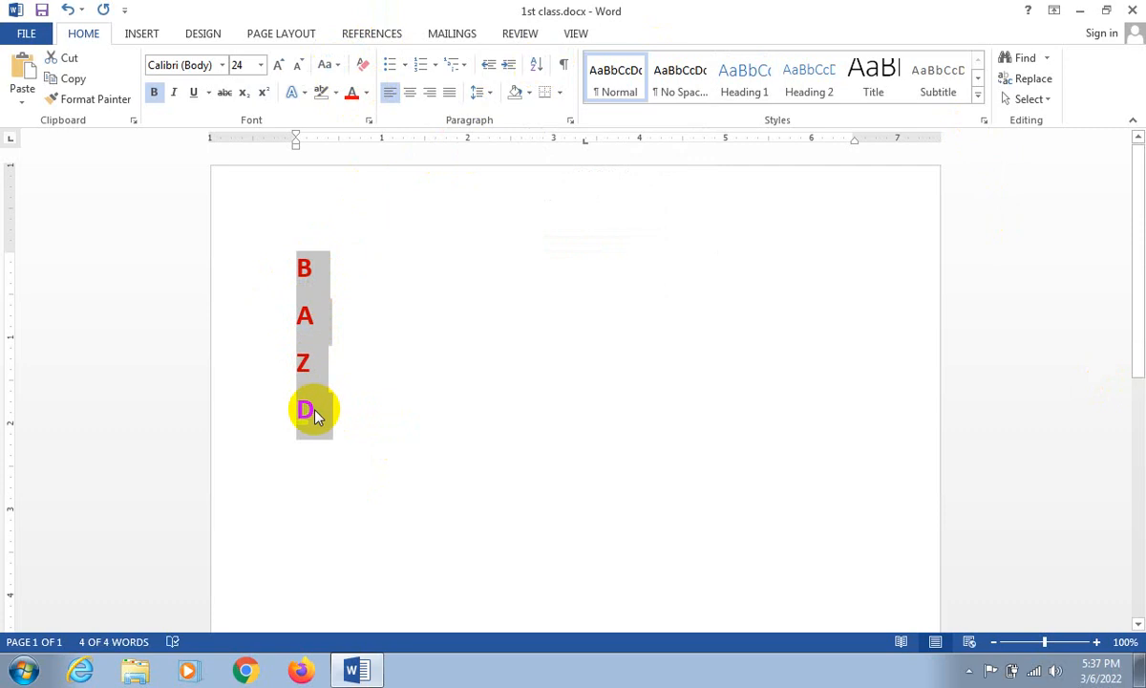
{"action": "left_click", "coordinate": [536, 65]}
{"action": "left_click_drag", "start_coordinate": [534, 190], "coordinate": [795, 145]}
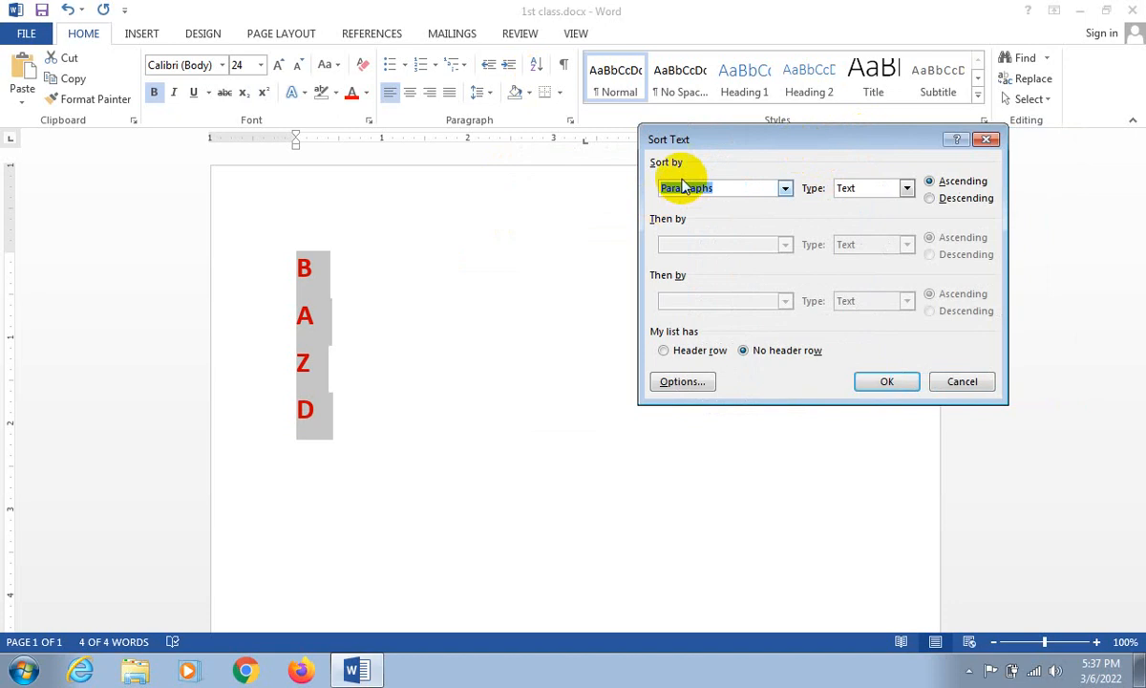
{"action": "left_click", "coordinate": [786, 188]}
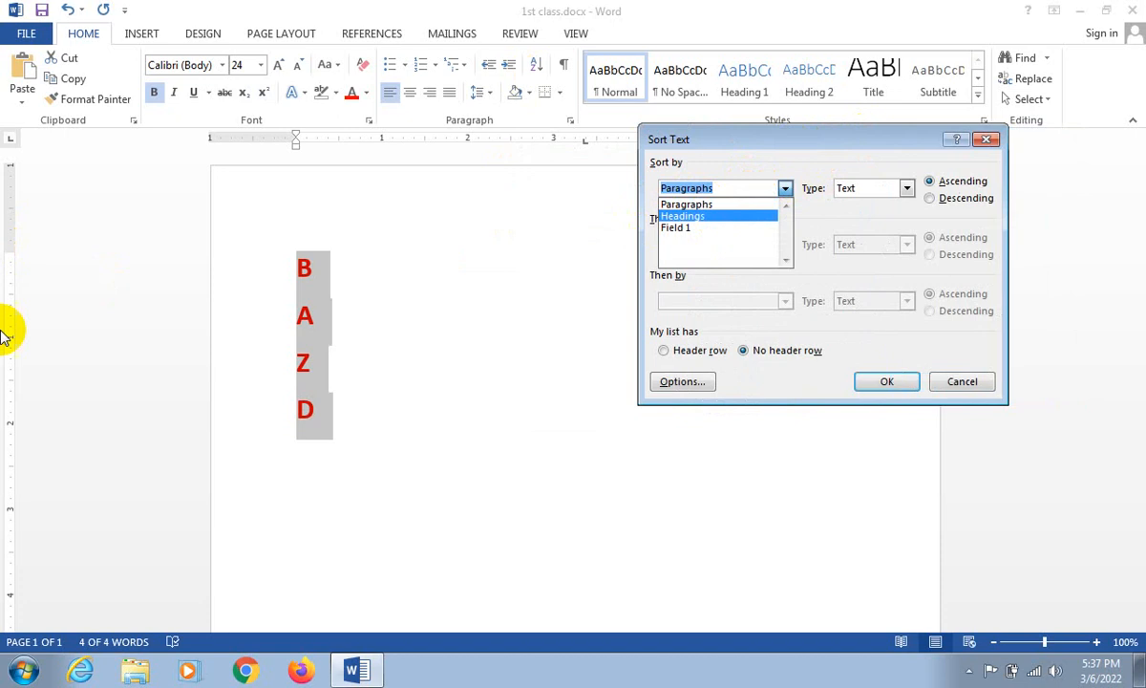
{"action": "left_click", "coordinate": [712, 204]}
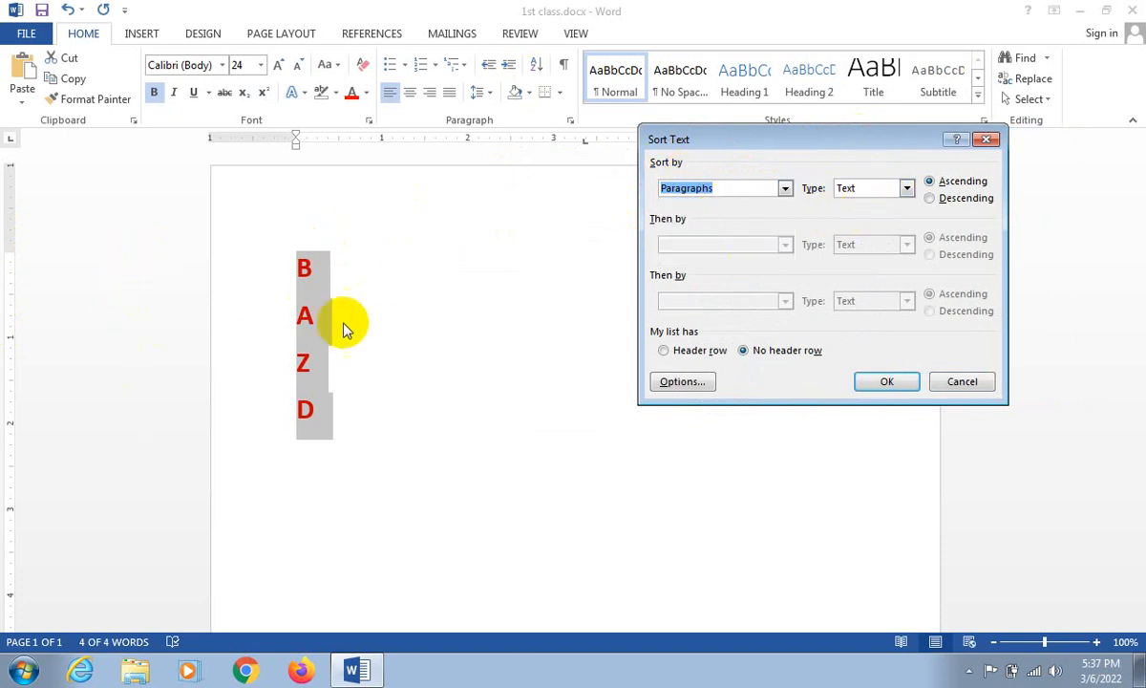
{"action": "left_click", "coordinate": [907, 188]}
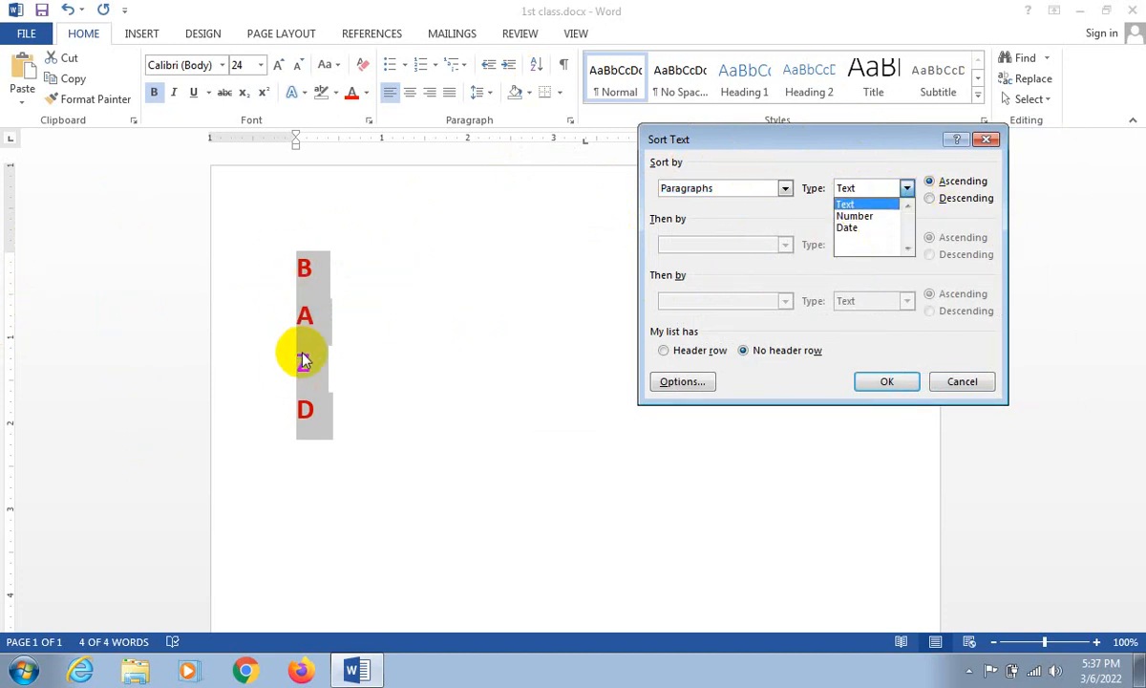
{"action": "left_click", "coordinate": [847, 204]}
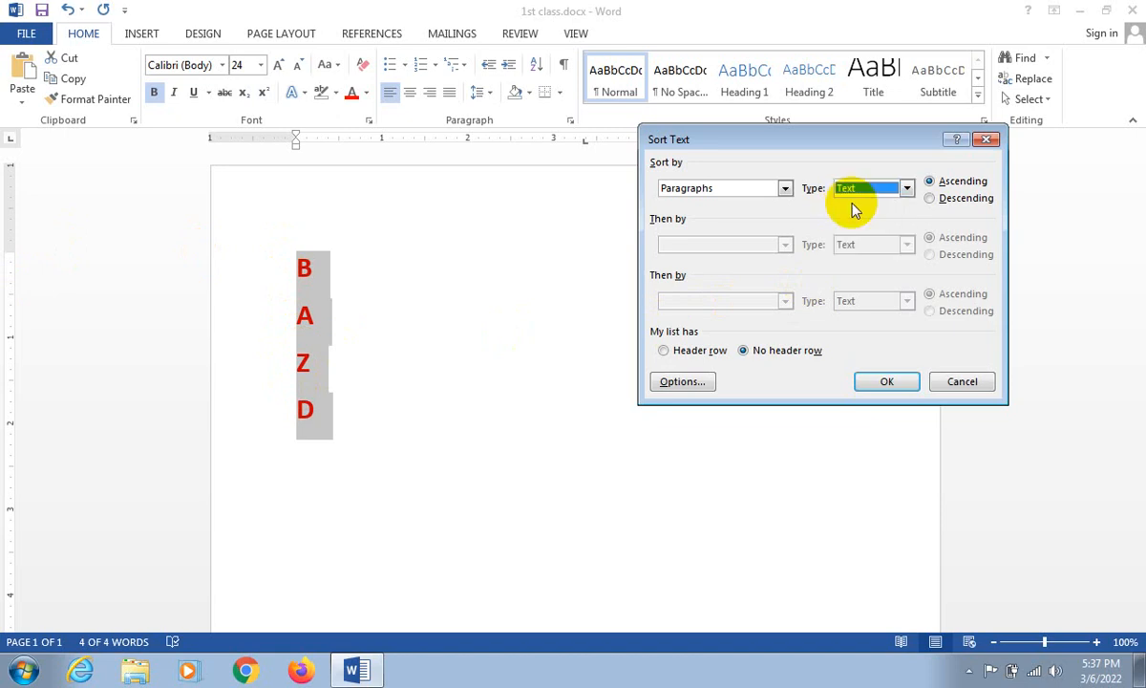
{"action": "left_click", "coordinate": [932, 199]}
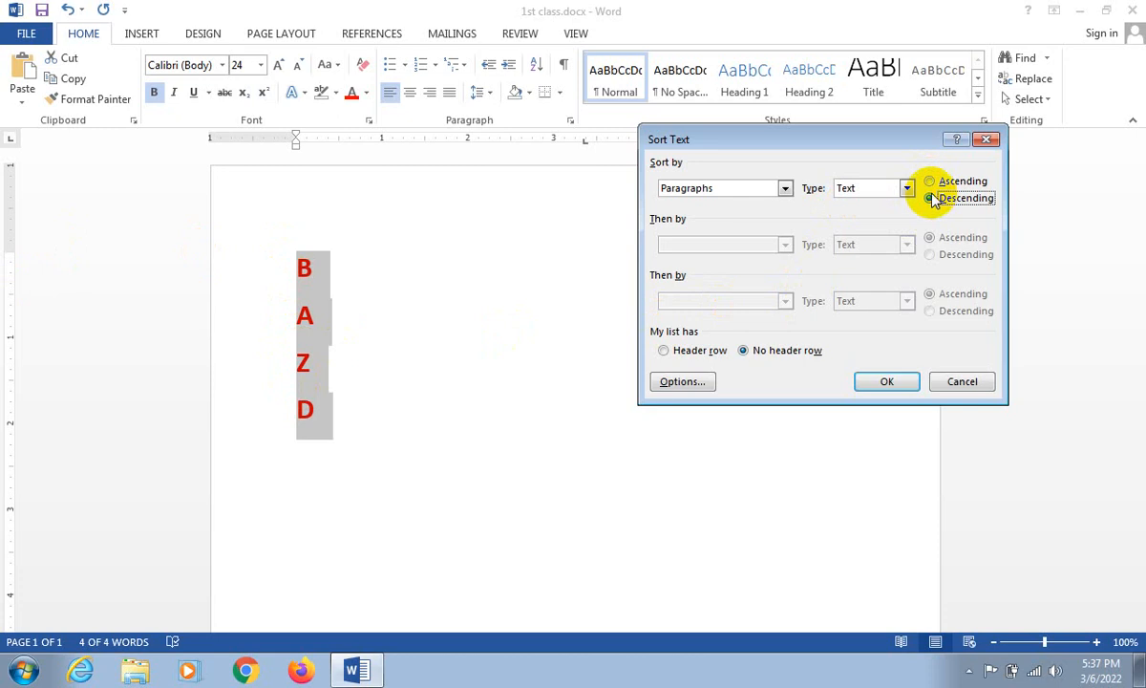
{"action": "left_click", "coordinate": [930, 181]}
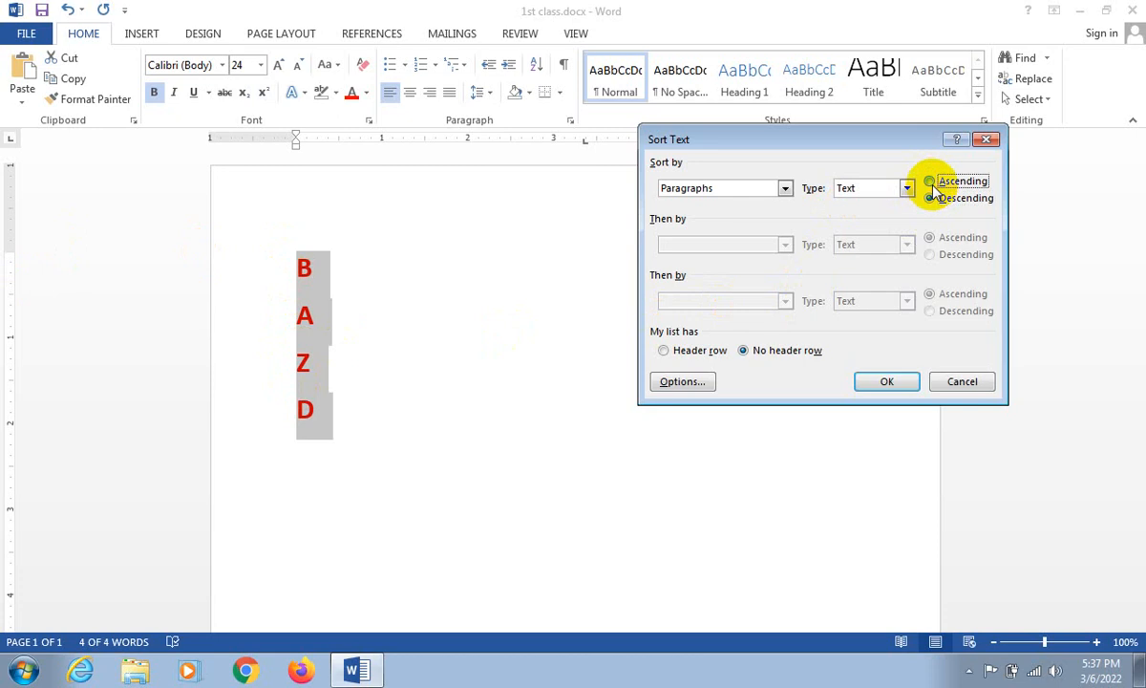
{"action": "left_click", "coordinate": [890, 383]}
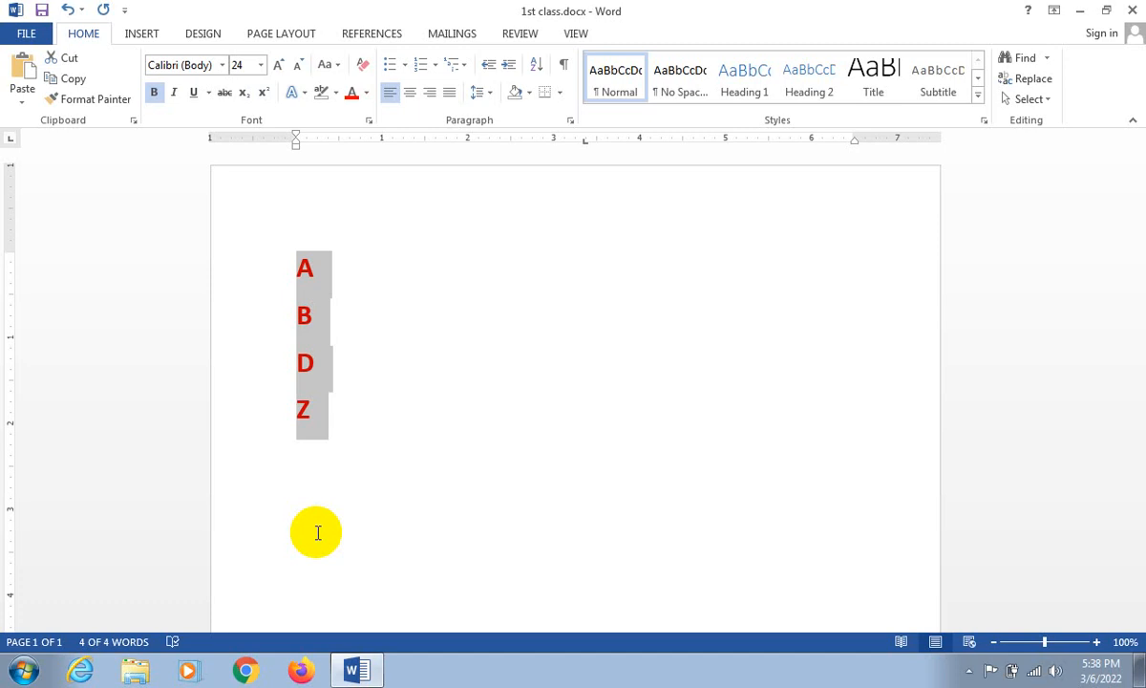
- Add the numbers 1, 4, 2 and 3 below the Z, each on its own line
{"action": "left_click", "coordinate": [334, 430]}
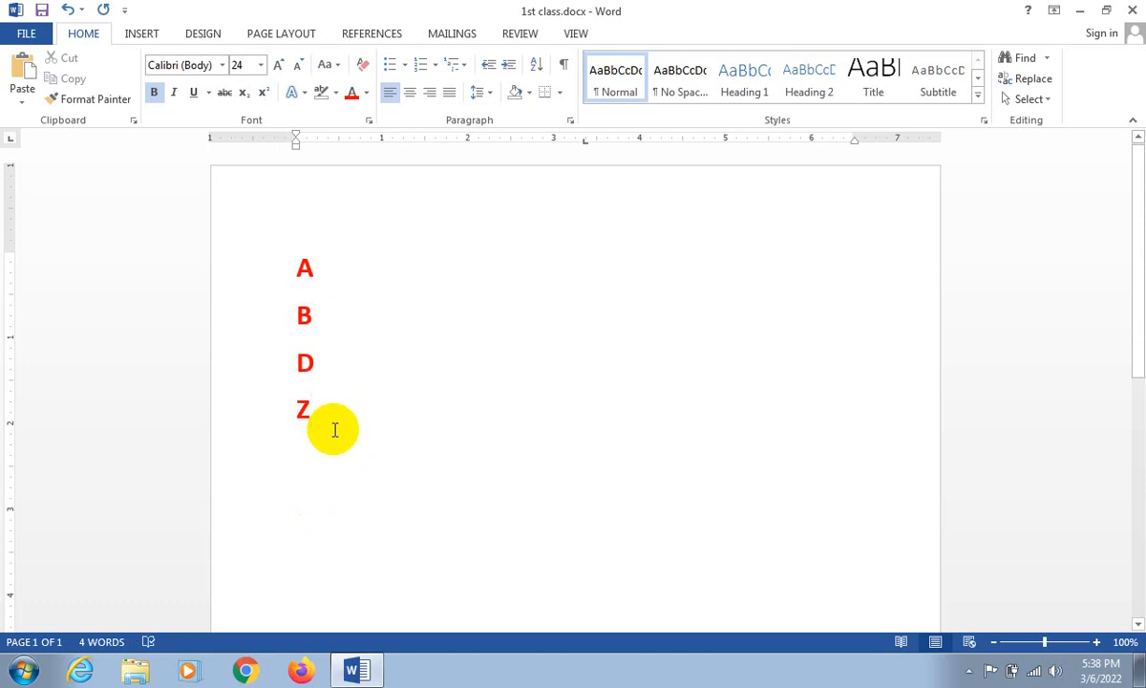
{"action": "type", "text": "1"}
{"action": "key", "text": "Return"}
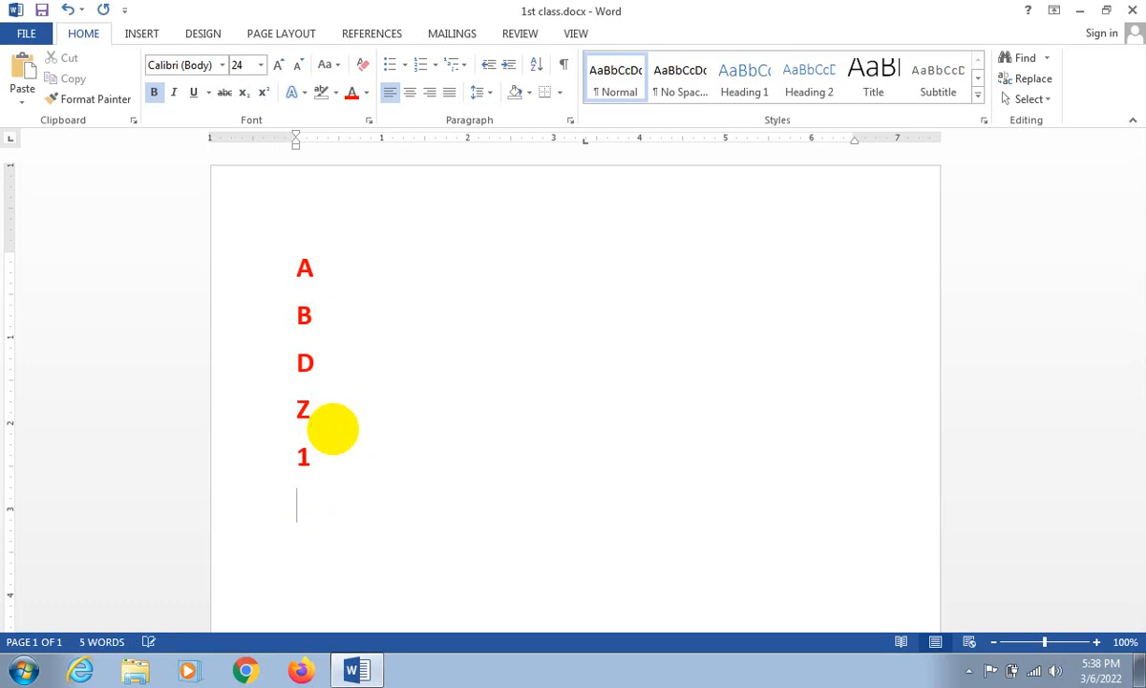
{"action": "type", "text": "4"}
{"action": "key", "text": "Return"}
{"action": "type", "text": "2"}
{"action": "key", "text": "Return"}
{"action": "type", "text": "3"}
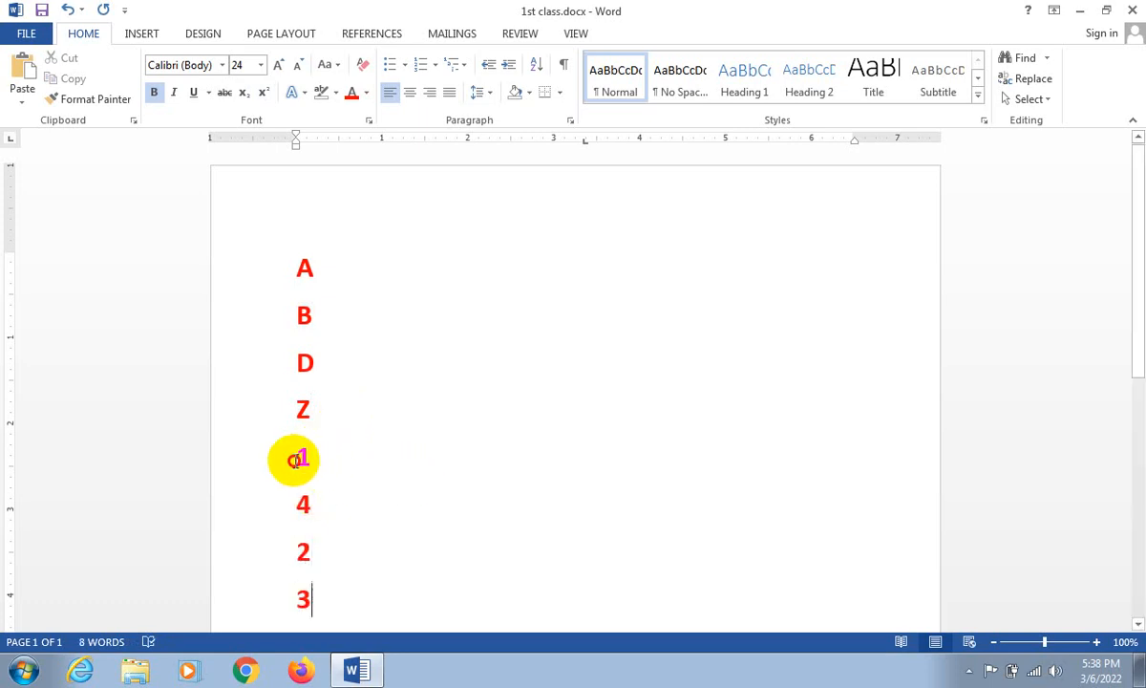
- Sort the four number lines by Paragraphs as Number in Ascending order, with no header row
{"action": "left_click_drag", "start_coordinate": [297, 455], "coordinate": [320, 600]}
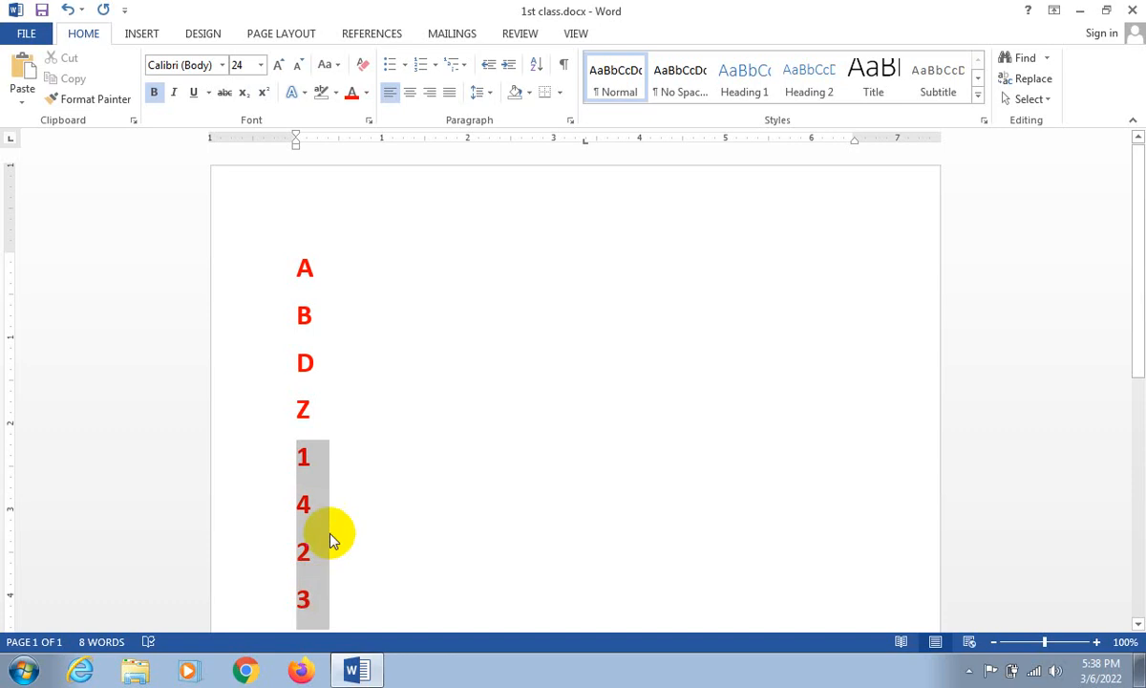
{"action": "left_click", "coordinate": [536, 67]}
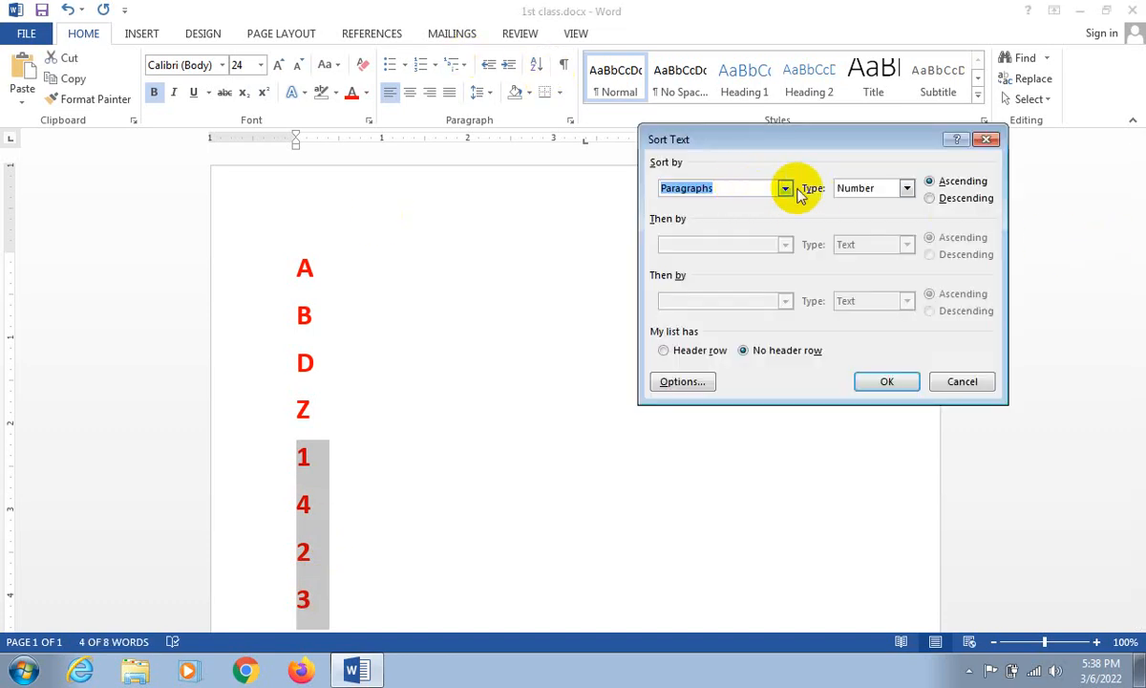
{"action": "left_click", "coordinate": [905, 189]}
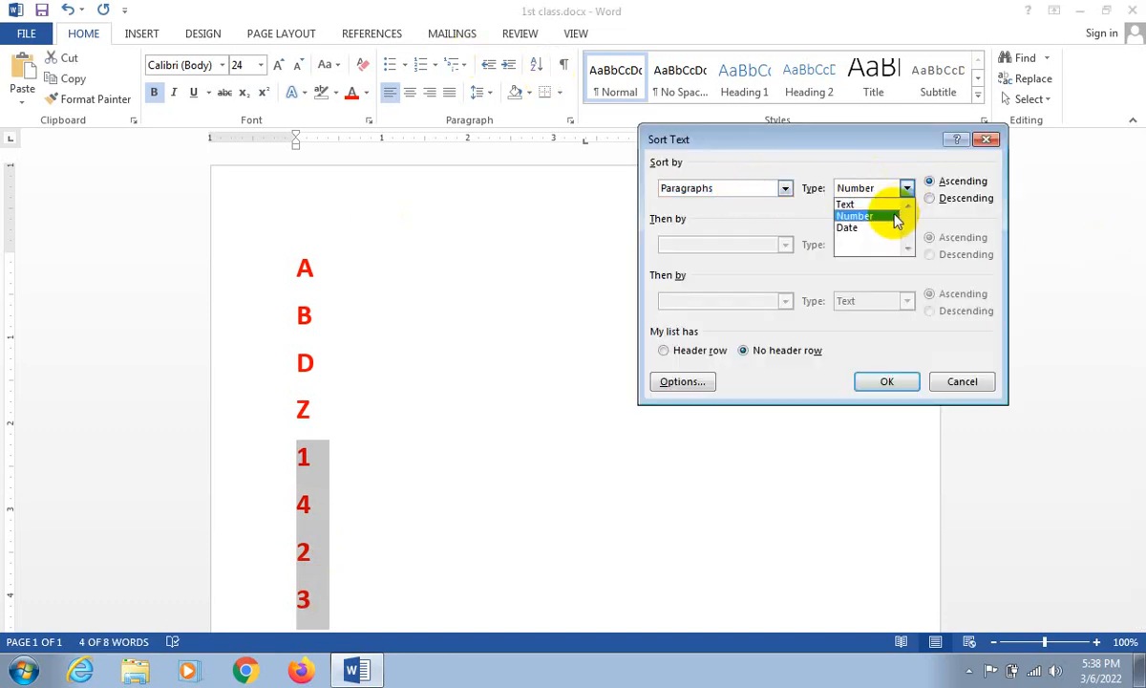
{"action": "left_click", "coordinate": [899, 216]}
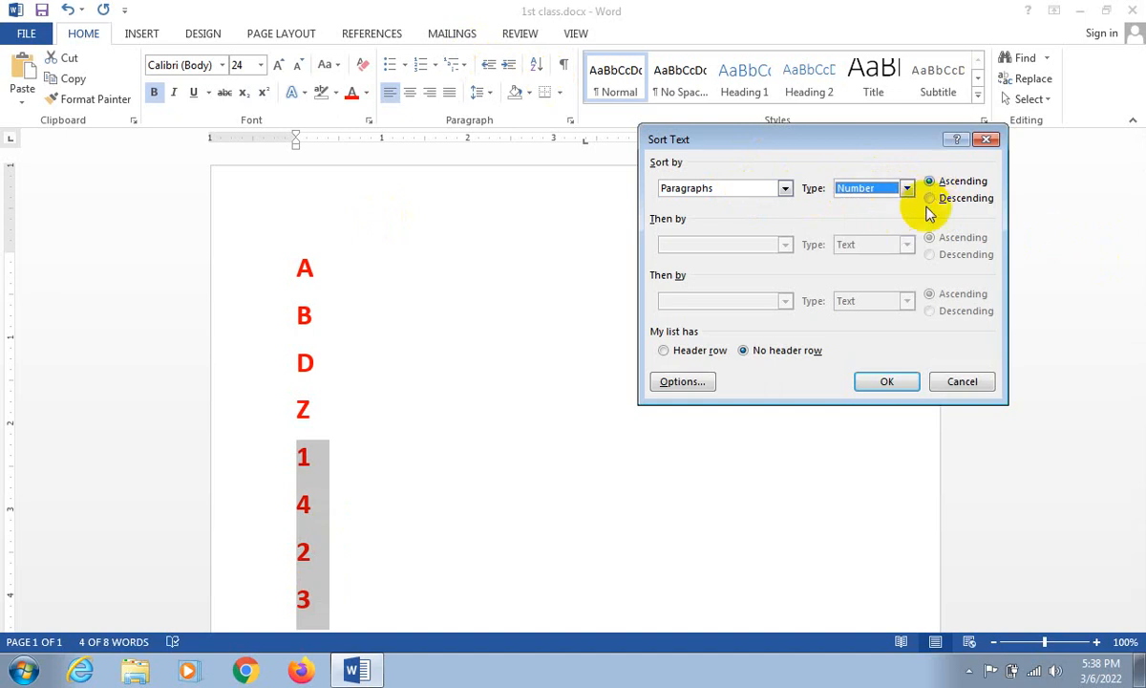
{"action": "left_click", "coordinate": [885, 384]}
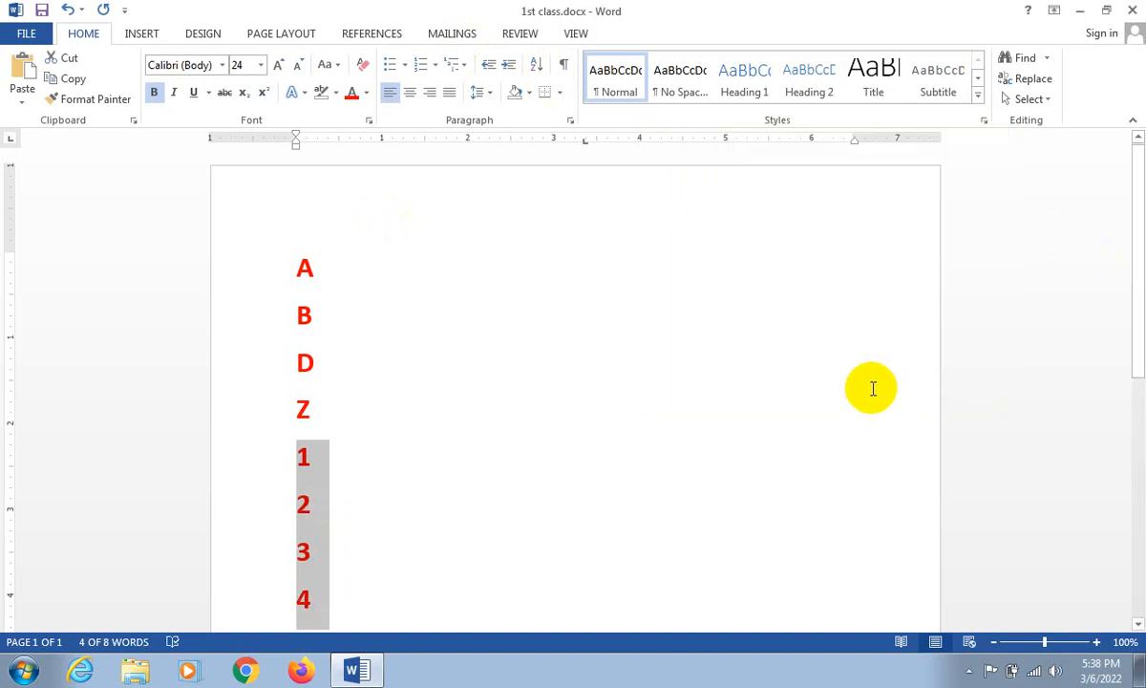
- Sort the four number lines again by Paragraphs as Number, this time in Descending order
{"action": "left_click", "coordinate": [538, 67]}
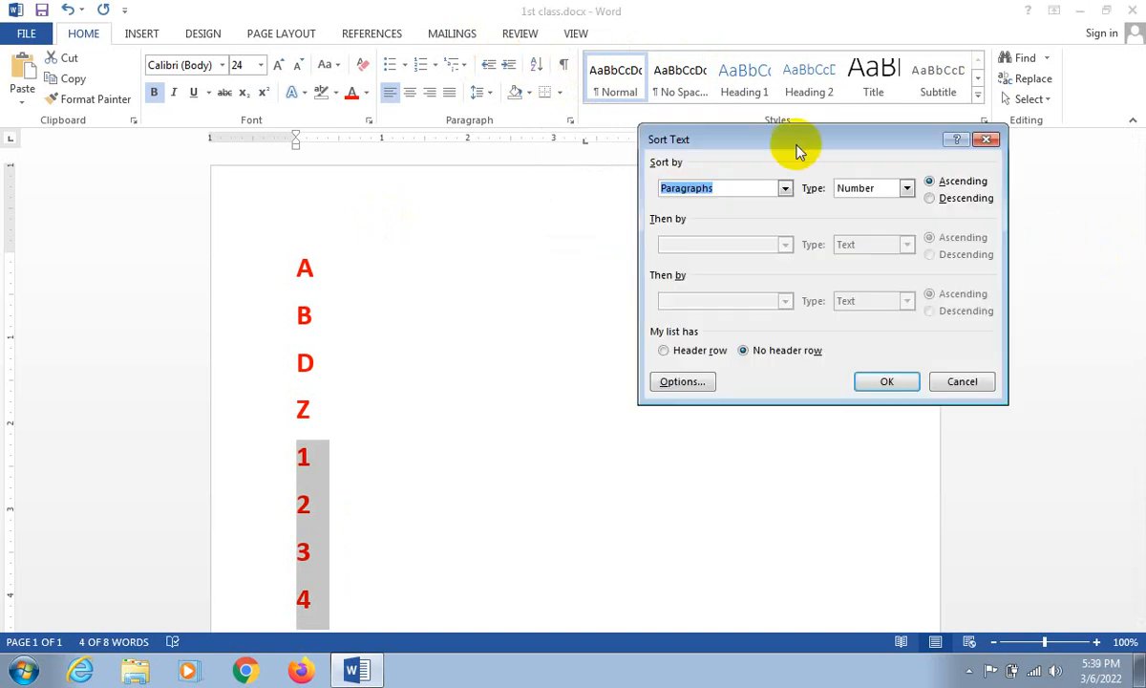
{"action": "left_click", "coordinate": [936, 197]}
{"action": "left_click", "coordinate": [887, 379]}
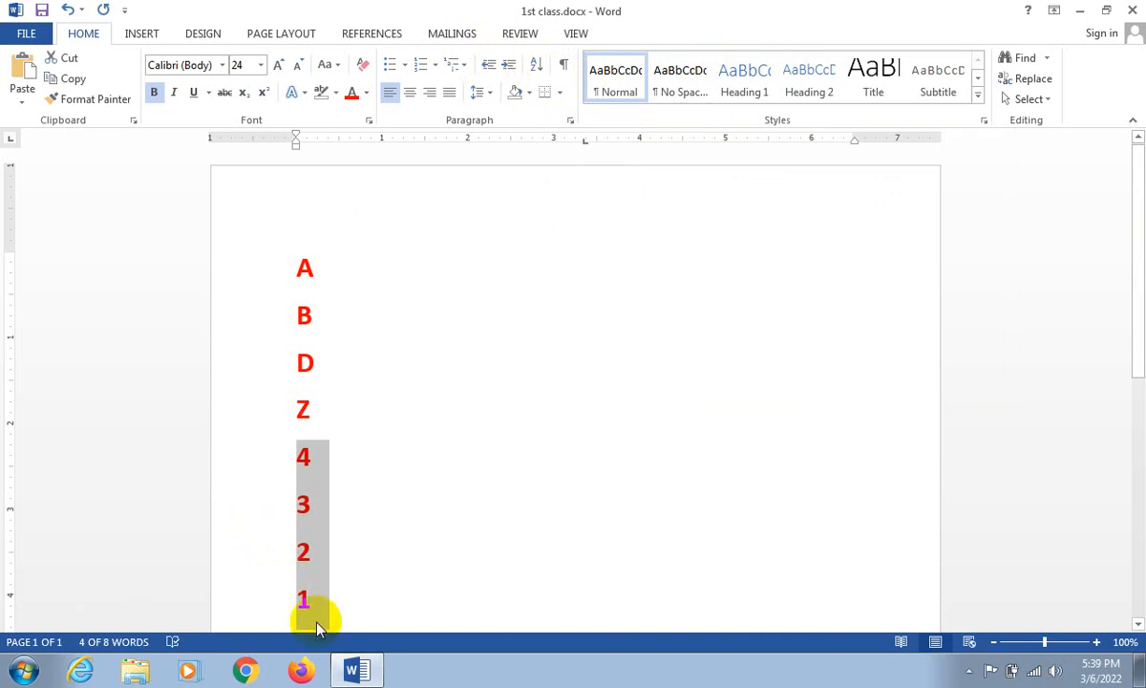
{"action": "left_click_drag", "start_coordinate": [299, 263], "coordinate": [318, 593]}
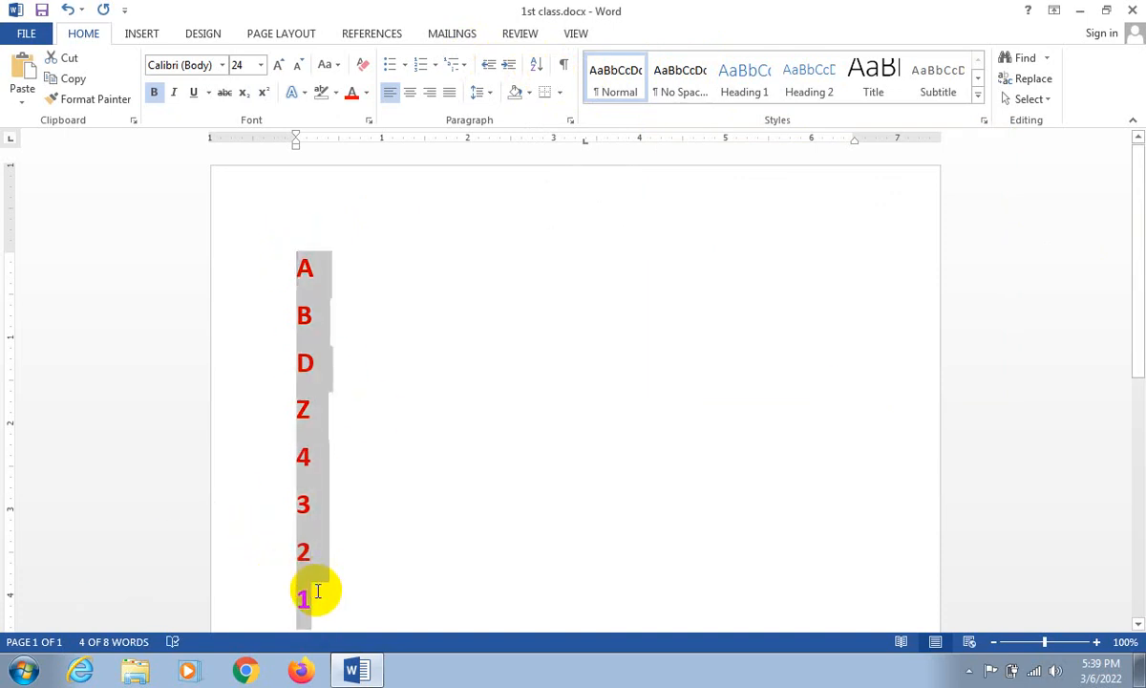
{"action": "left_click", "coordinate": [536, 67]}
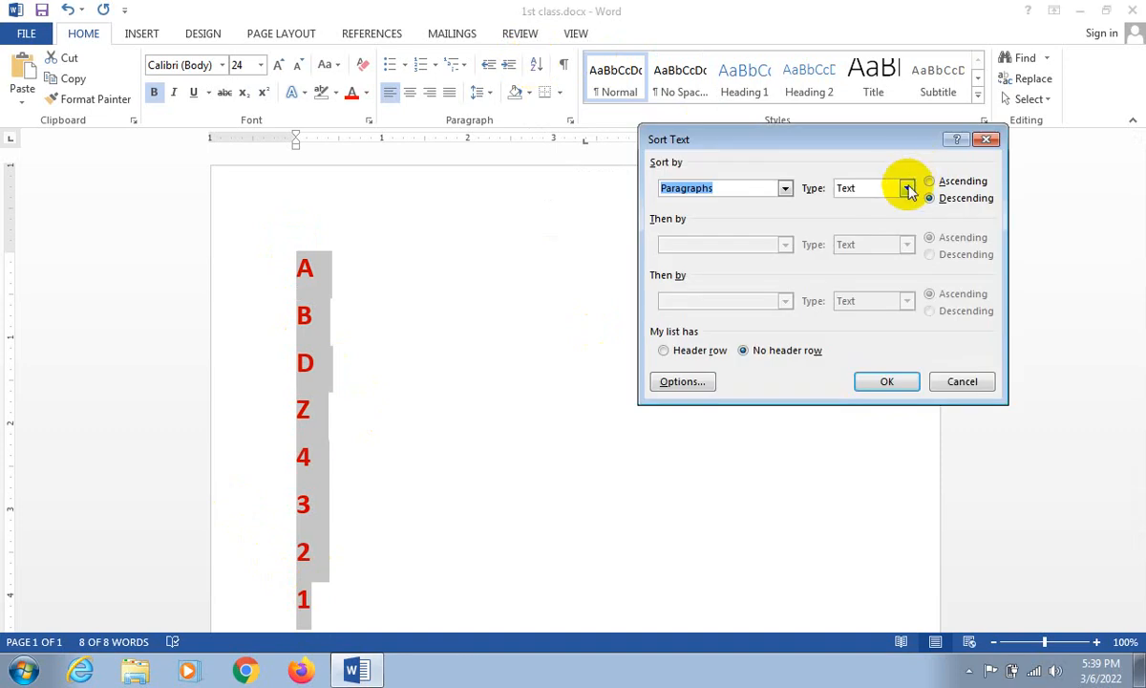
{"action": "left_click", "coordinate": [908, 189]}
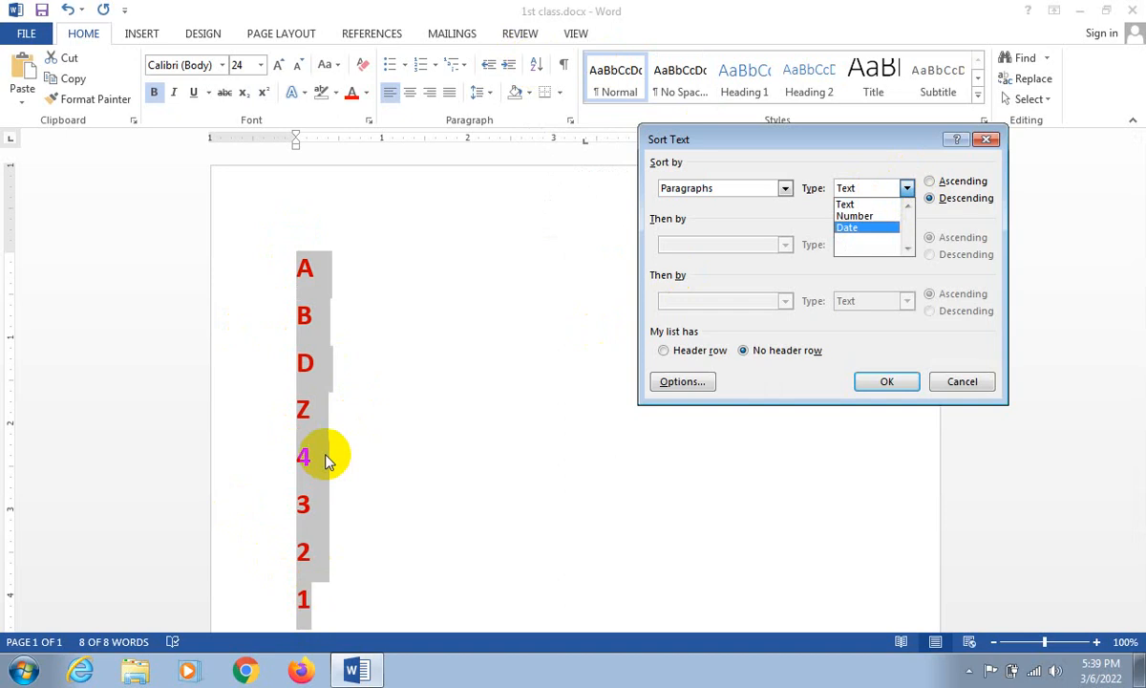
{"action": "left_click", "coordinate": [844, 204]}
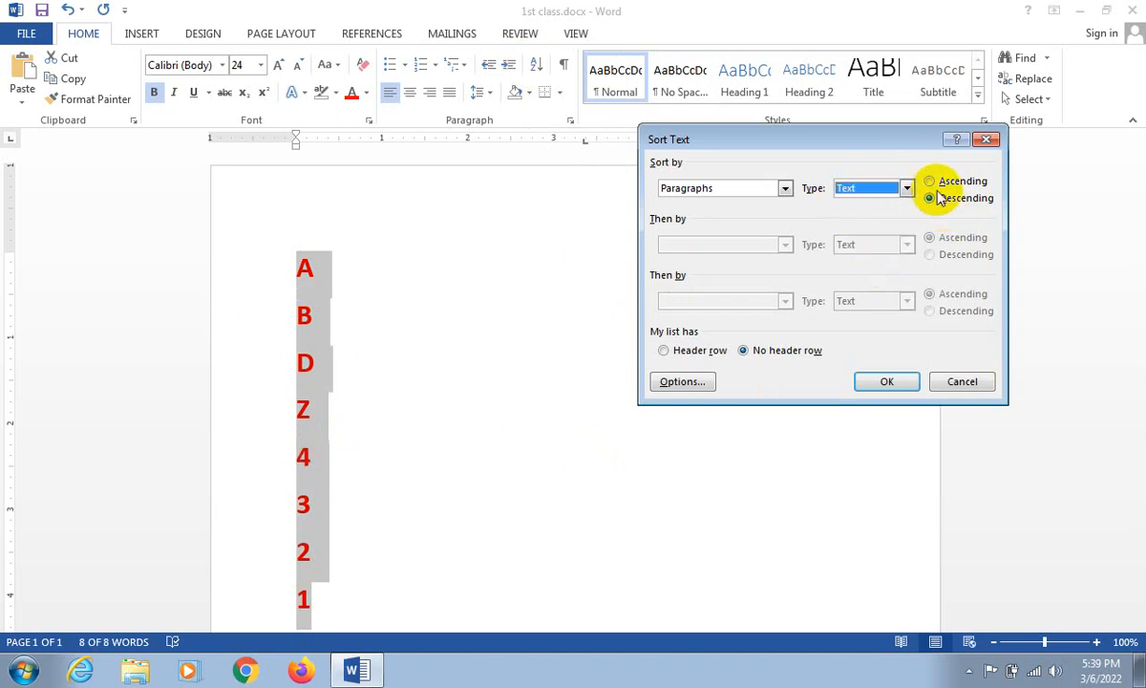
{"action": "left_click", "coordinate": [870, 189]}
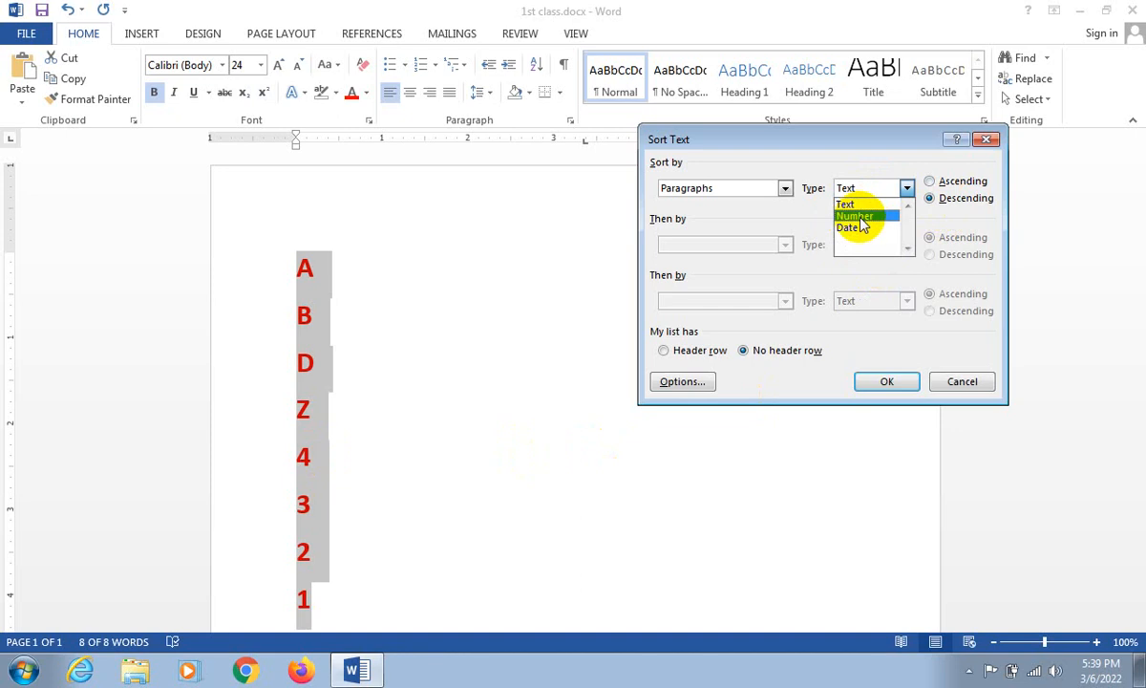
{"action": "left_click", "coordinate": [963, 382]}
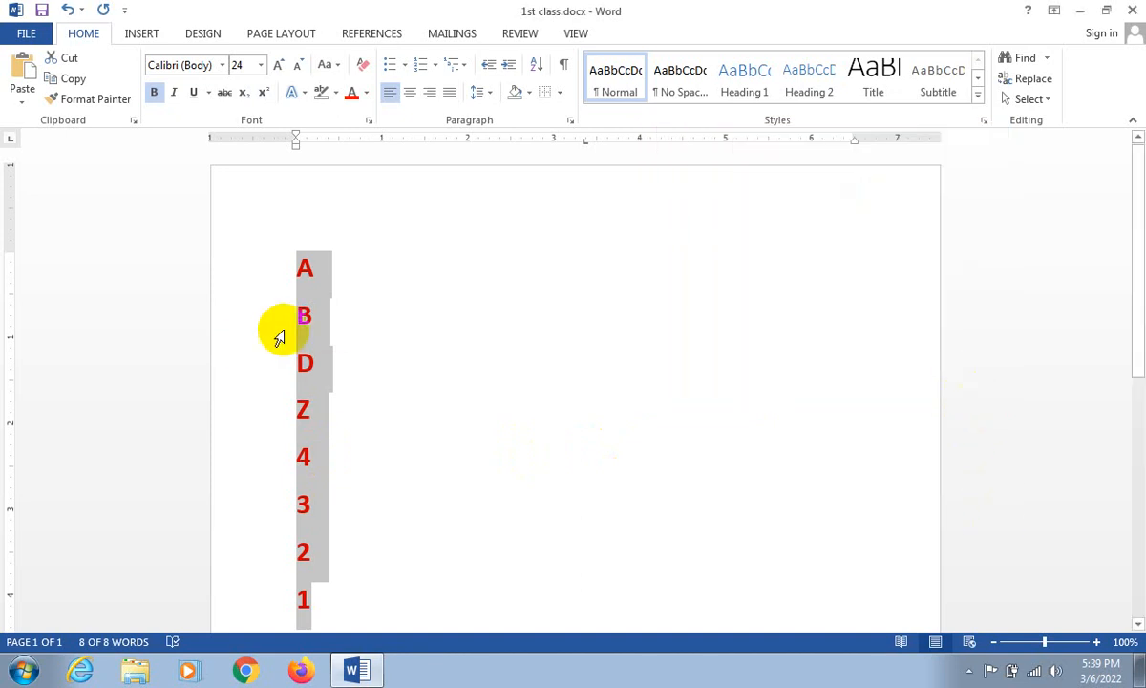
- Sort only the four letter lines by Paragraphs as Text in Descending order
{"action": "left_click", "coordinate": [299, 265]}
{"action": "left_click_drag", "start_coordinate": [318, 359], "coordinate": [328, 391]}
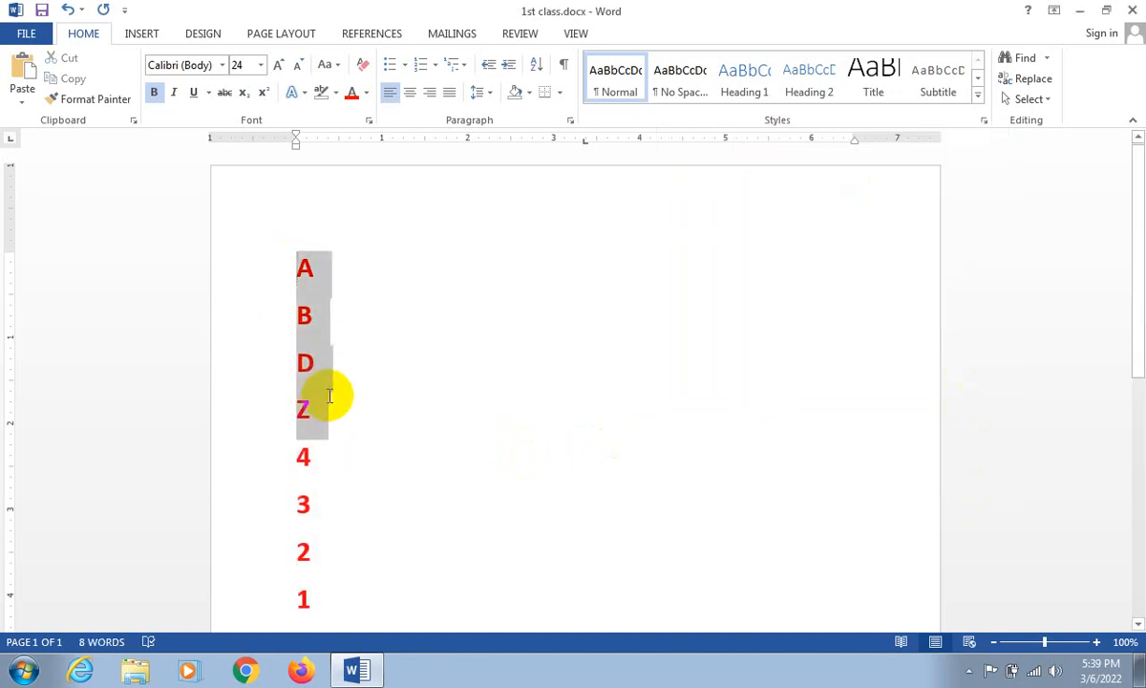
{"action": "left_click", "coordinate": [537, 64]}
{"action": "left_click", "coordinate": [959, 198]}
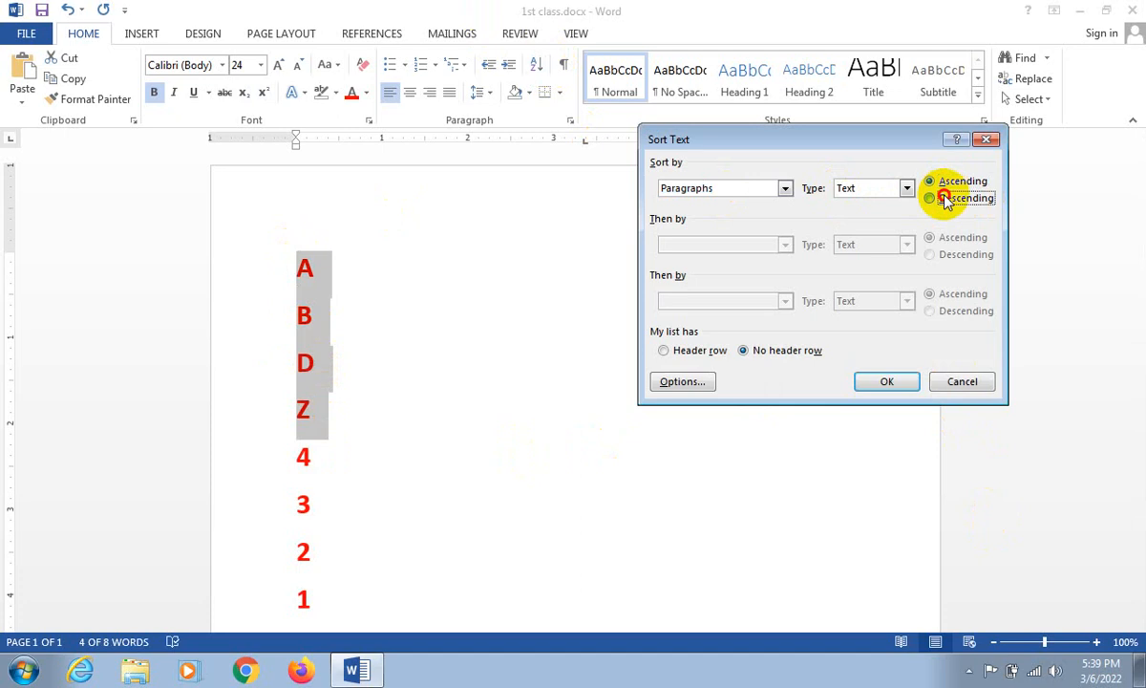
{"action": "left_click", "coordinate": [901, 384]}
{"action": "left_click", "coordinate": [378, 366]}
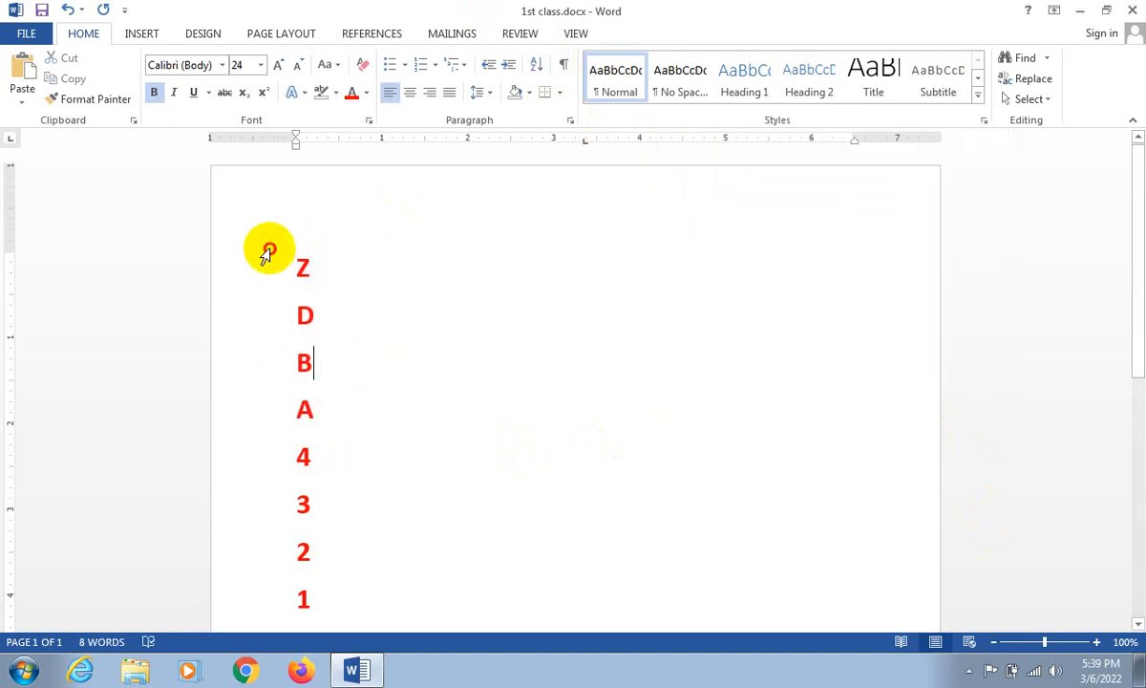
- Sort all eight letter and number lines together by Paragraphs as Text in Ascending order
{"action": "left_click_drag", "start_coordinate": [268, 248], "coordinate": [323, 591]}
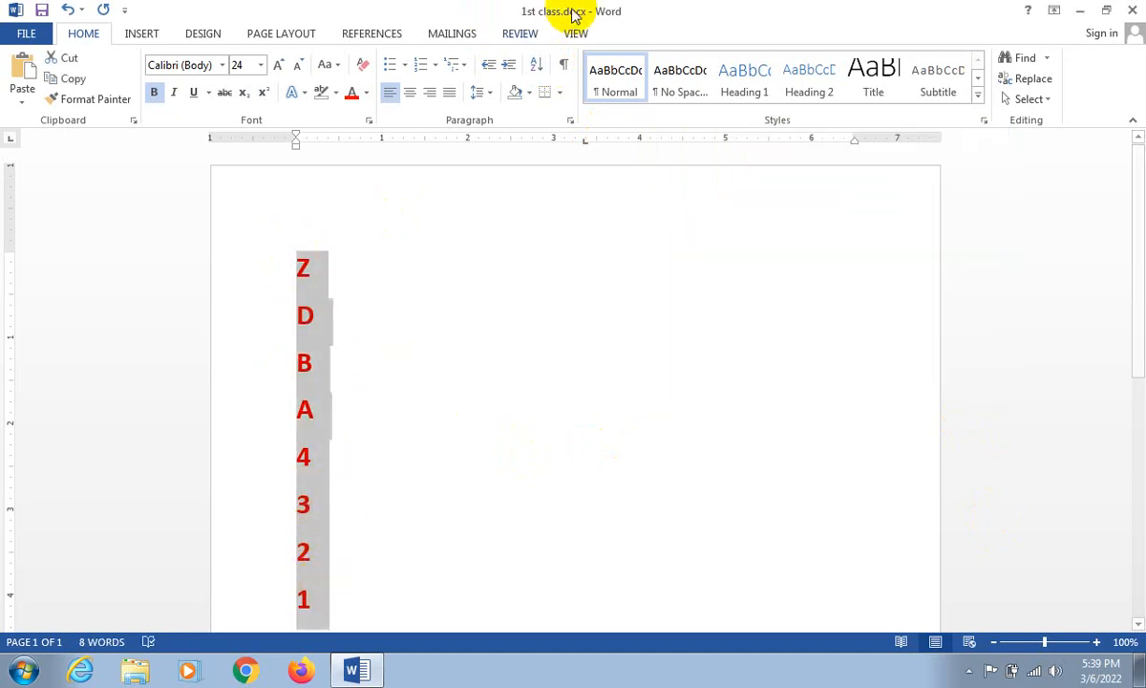
{"action": "left_click", "coordinate": [537, 64]}
{"action": "left_click", "coordinate": [960, 181]}
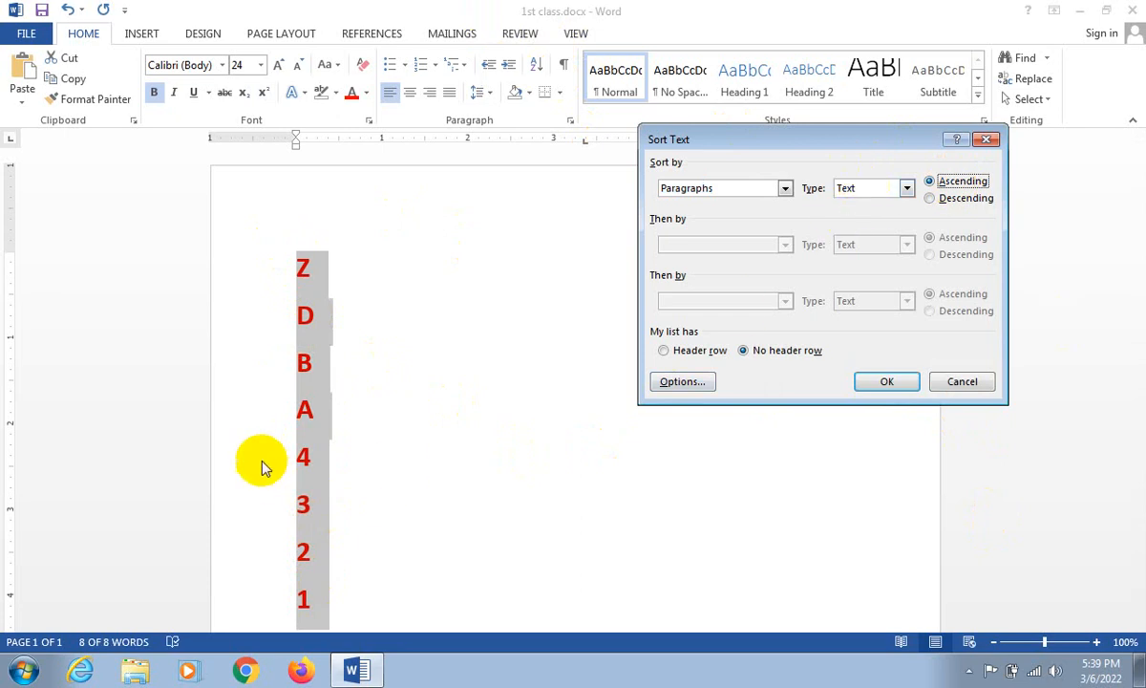
{"action": "left_click", "coordinate": [867, 395]}
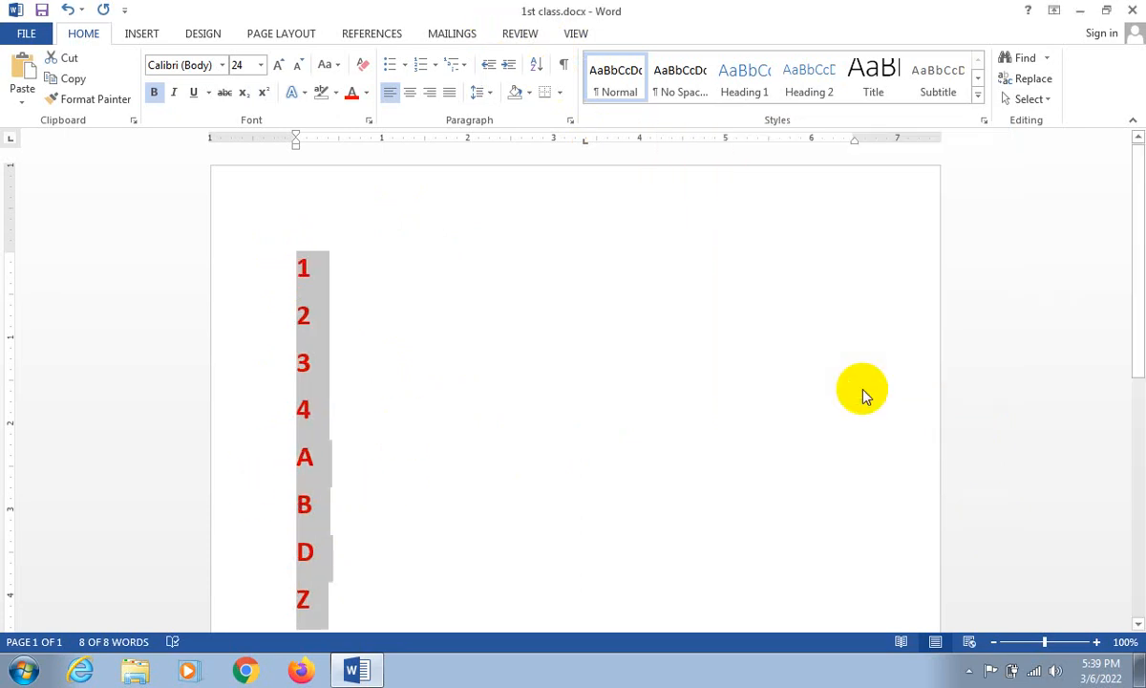
{"action": "scroll", "coordinate": [863, 392], "scroll_direction": "down", "scroll_amount": 1}
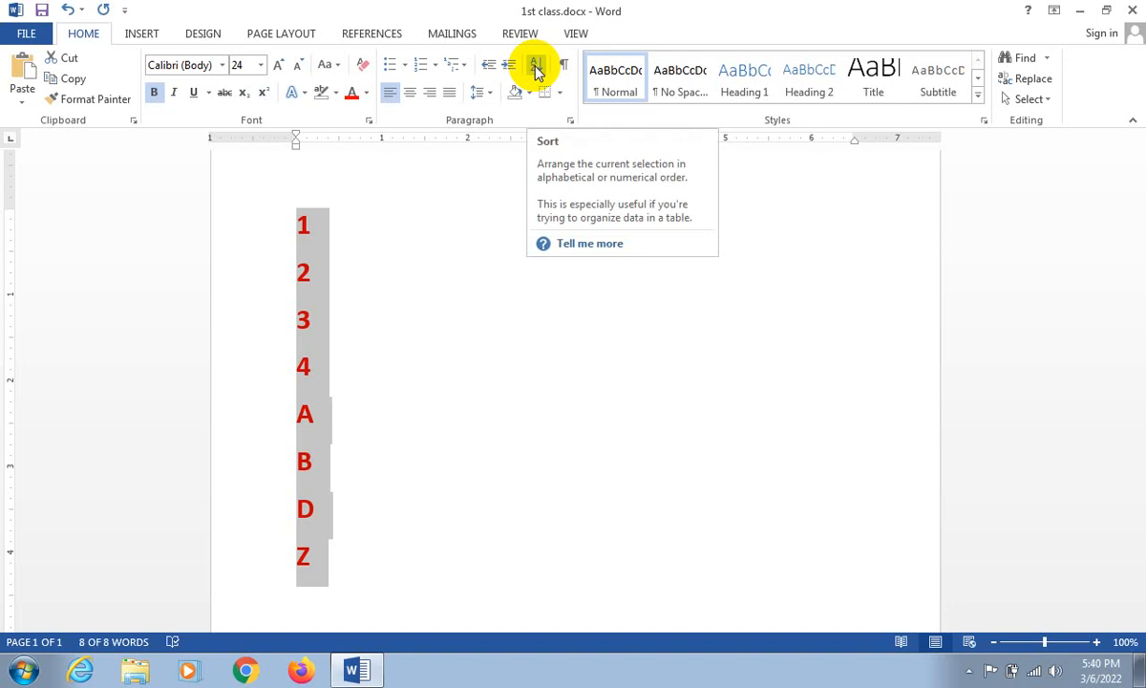
- Apply the No Spacing style to the line with 3, and delete that line
{"action": "left_click", "coordinate": [463, 340]}
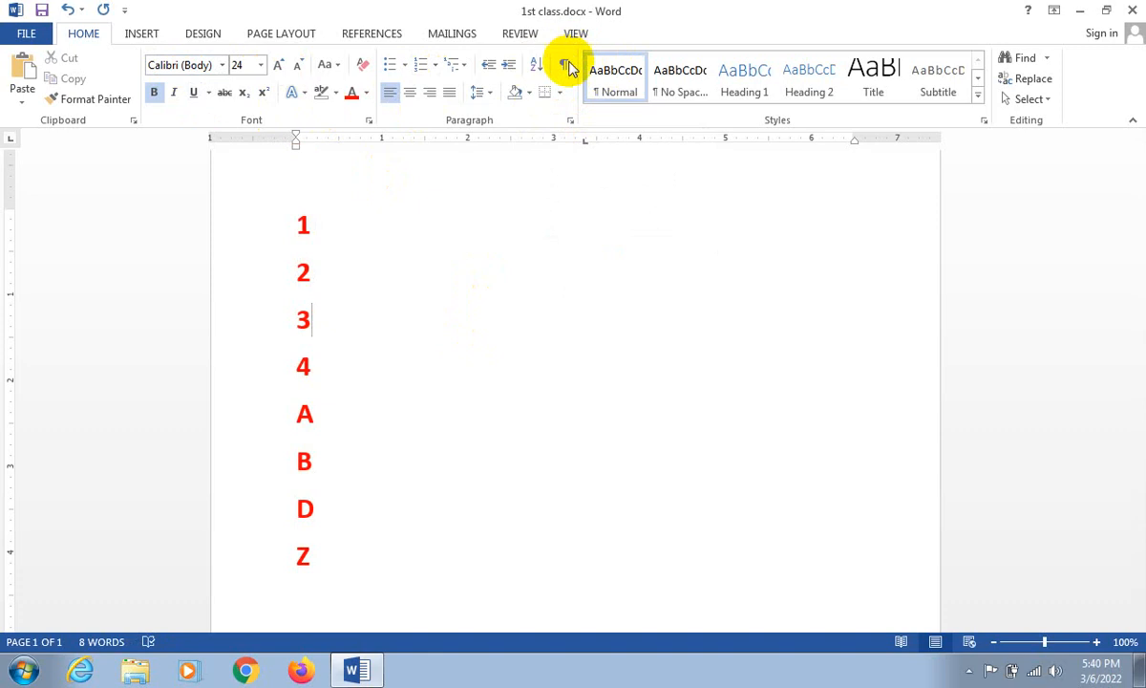
{"action": "left_click", "coordinate": [687, 93]}
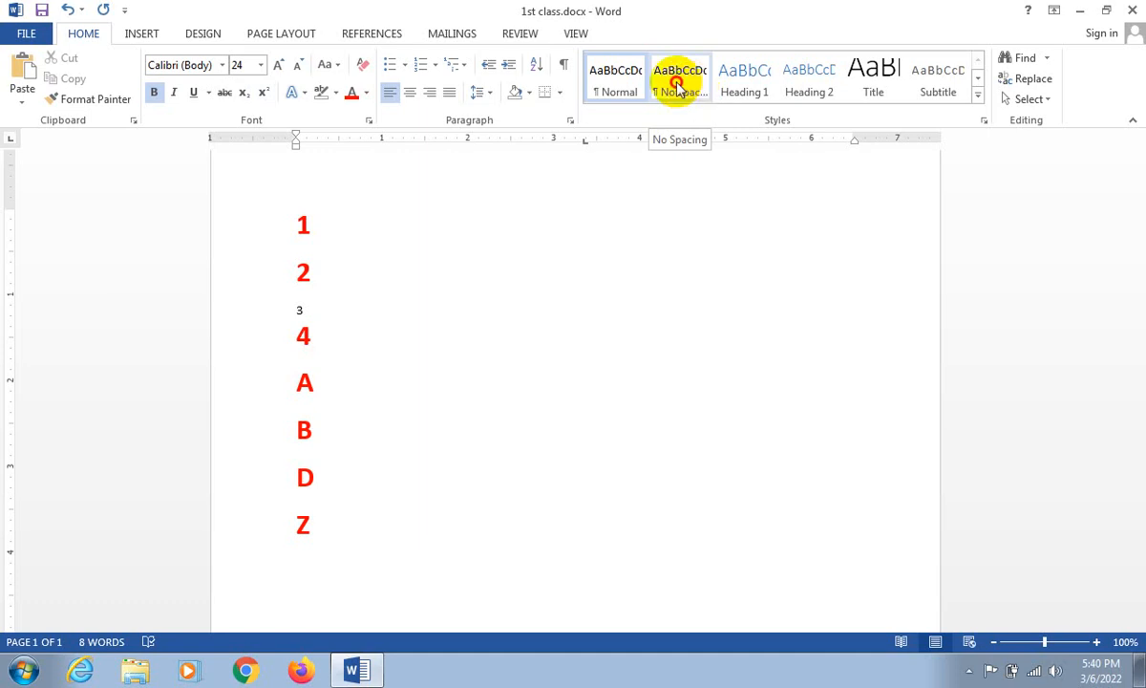
{"action": "left_click", "coordinate": [679, 88]}
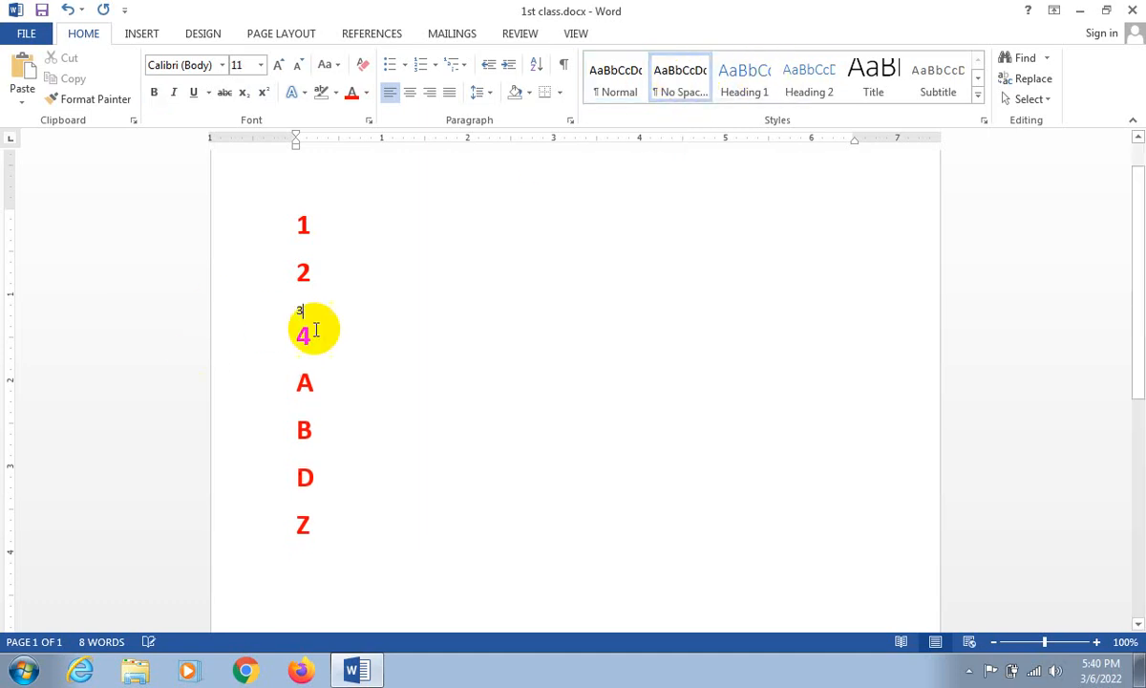
{"action": "left_click", "coordinate": [256, 307]}
{"action": "key", "text": "Delete"}
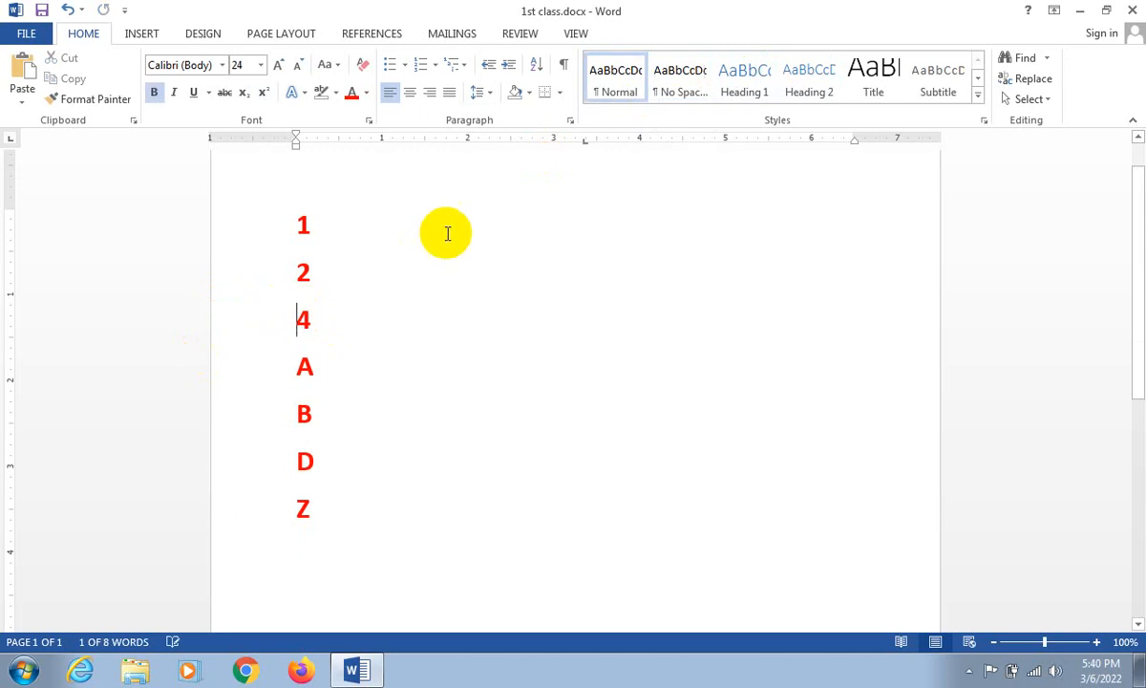
- Reset the line with 4 to the Normal style, and join it to the line above in place of the 2
{"action": "left_click", "coordinate": [623, 97]}
{"action": "key", "text": "BackSpace"}
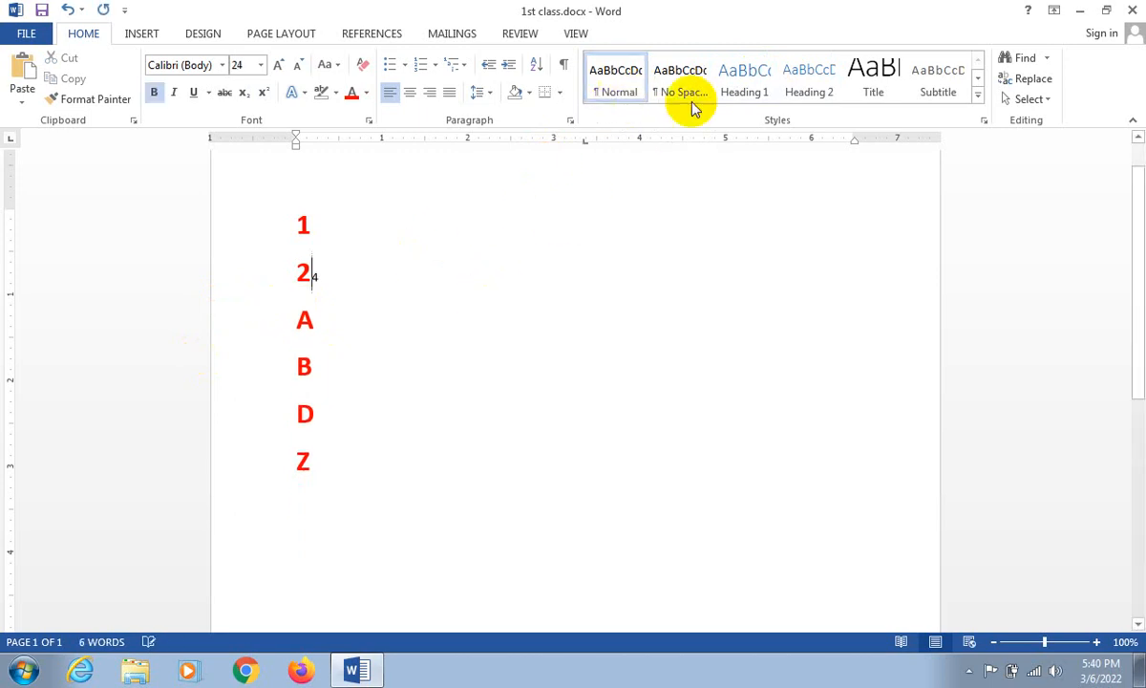
{"action": "left_click", "coordinate": [681, 91]}
{"action": "key", "text": "BackSpace"}
- Apply the Heading 1 style to the line with 4, and delete that line completely
{"action": "left_click", "coordinate": [750, 84]}
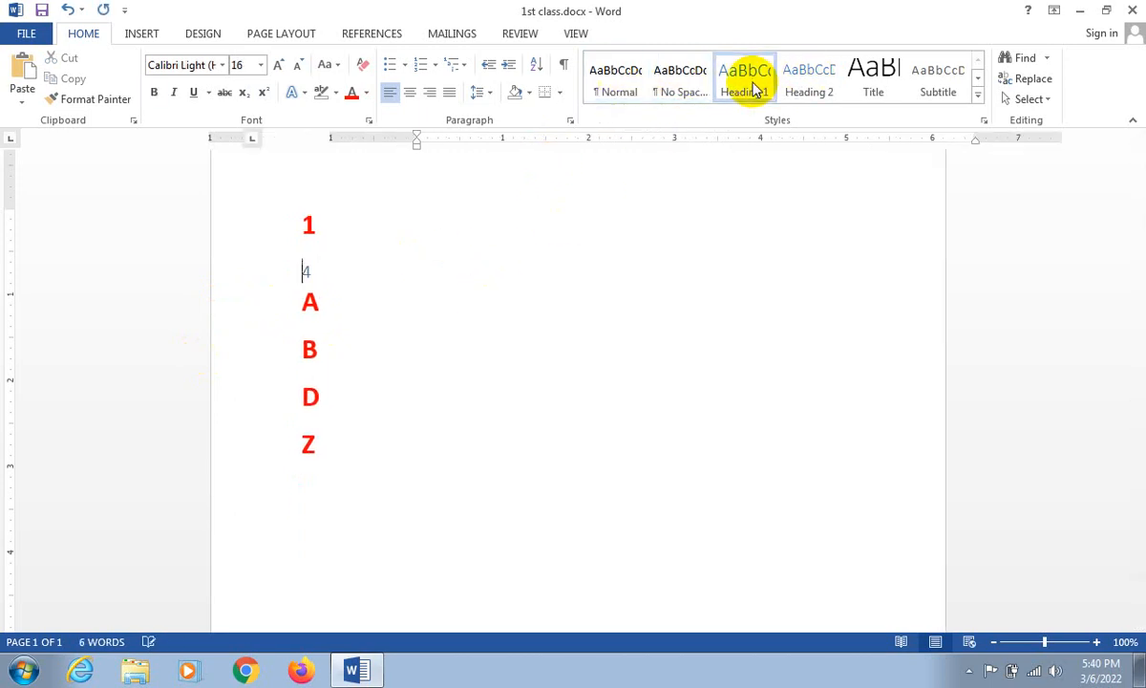
{"action": "key", "text": "ctrl+f"}
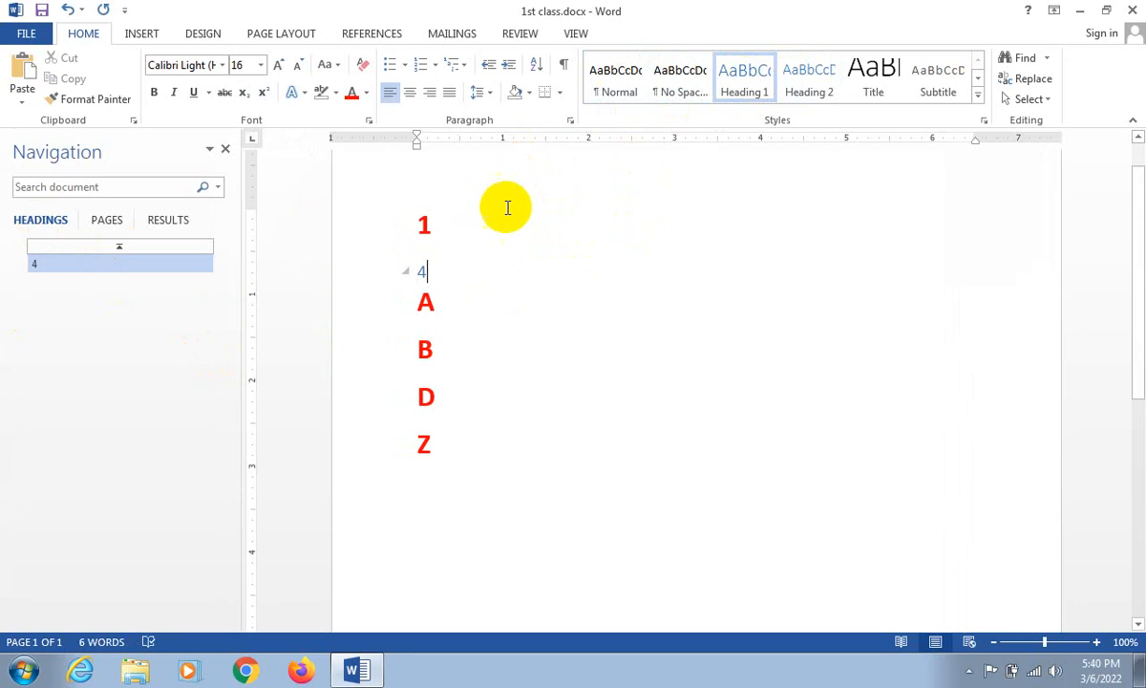
{"action": "key", "text": "Delete"}
{"action": "left_click", "coordinate": [225, 149]}
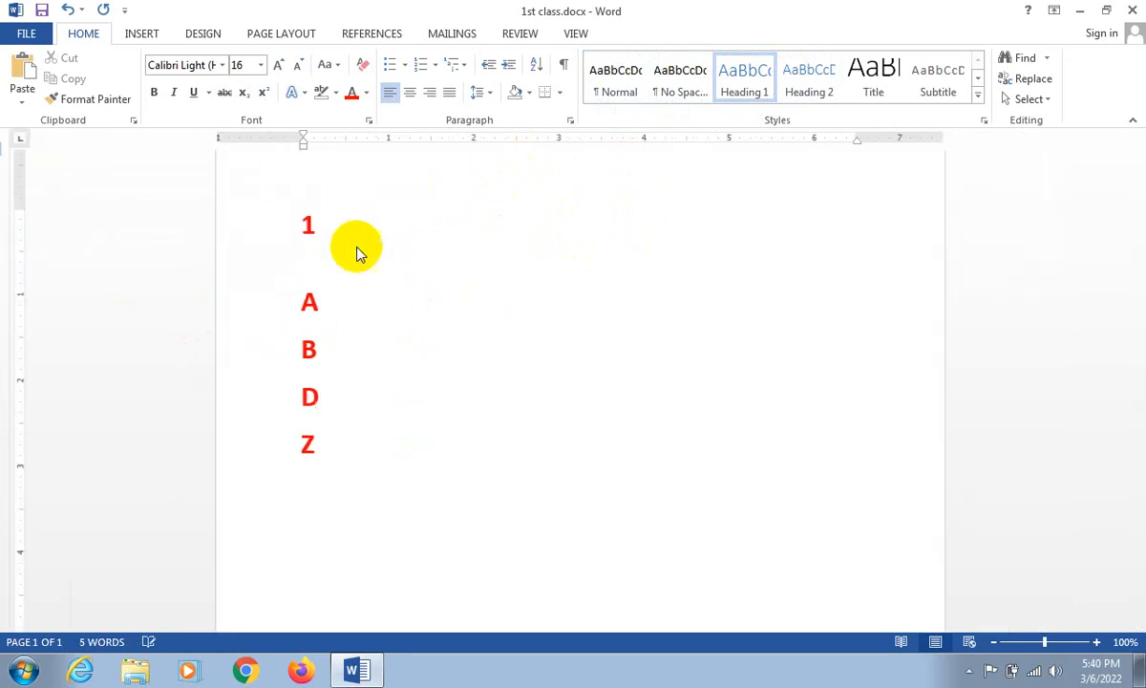
{"action": "key", "text": "BackSpace"}
{"action": "scroll", "coordinate": [354, 261], "scroll_direction": "up", "scroll_amount": 1}
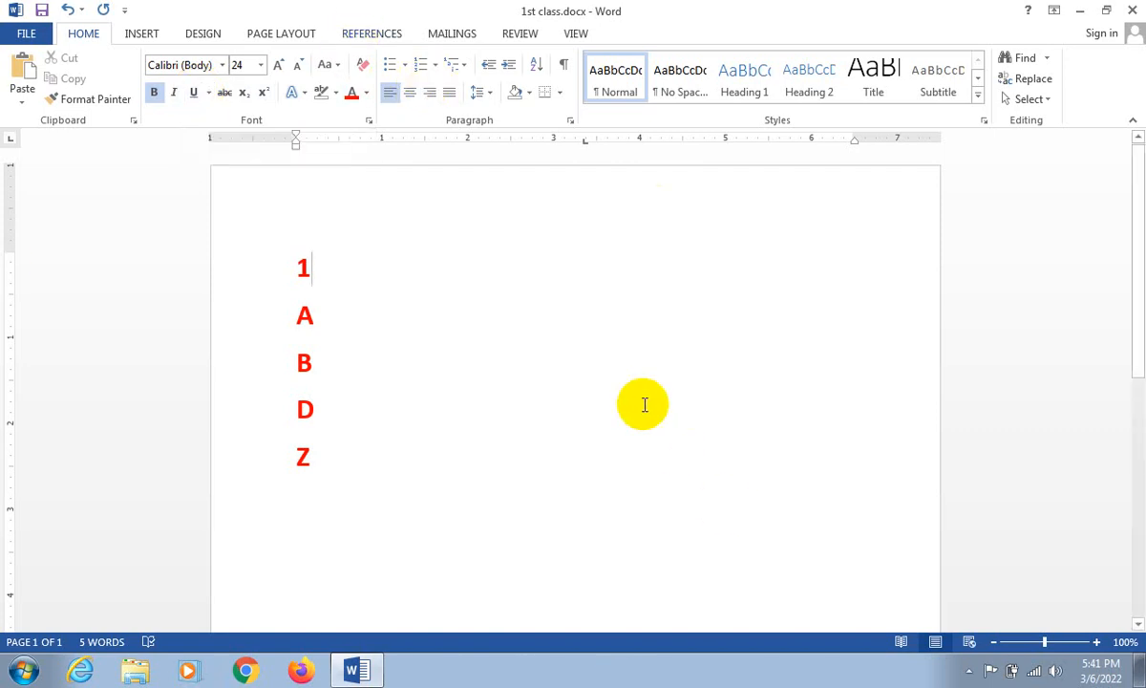
- Save the document as 1st class.docx on the Desktop in Word Document format through Save As
{"action": "left_click", "coordinate": [26, 34]}
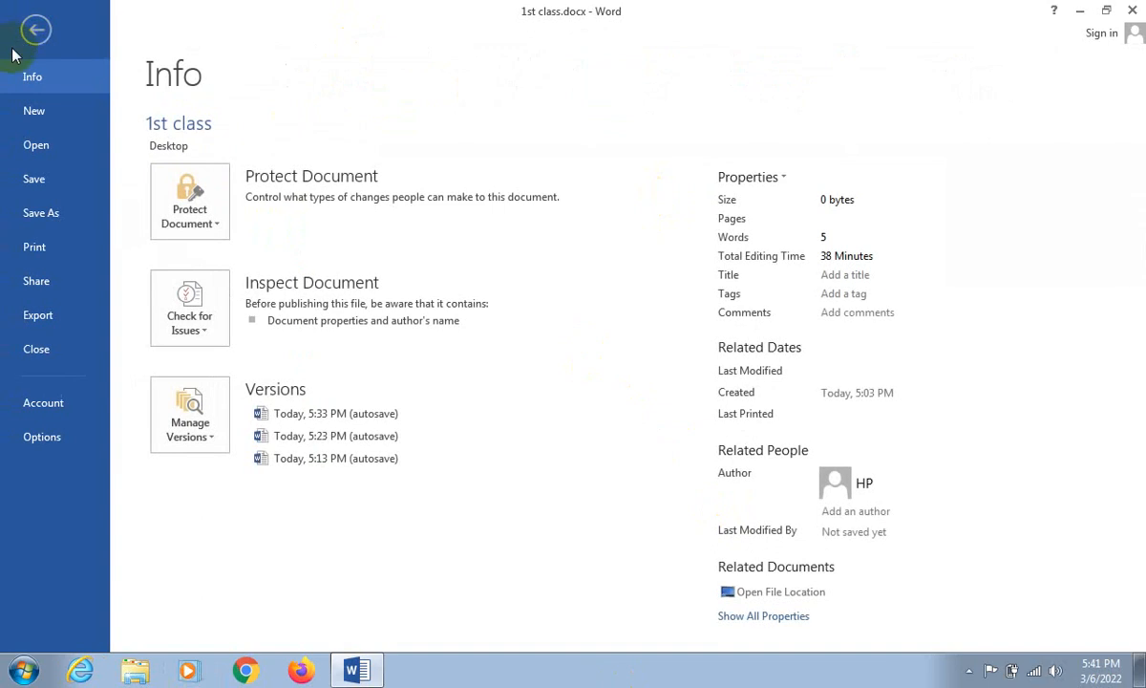
{"action": "left_click", "coordinate": [31, 216]}
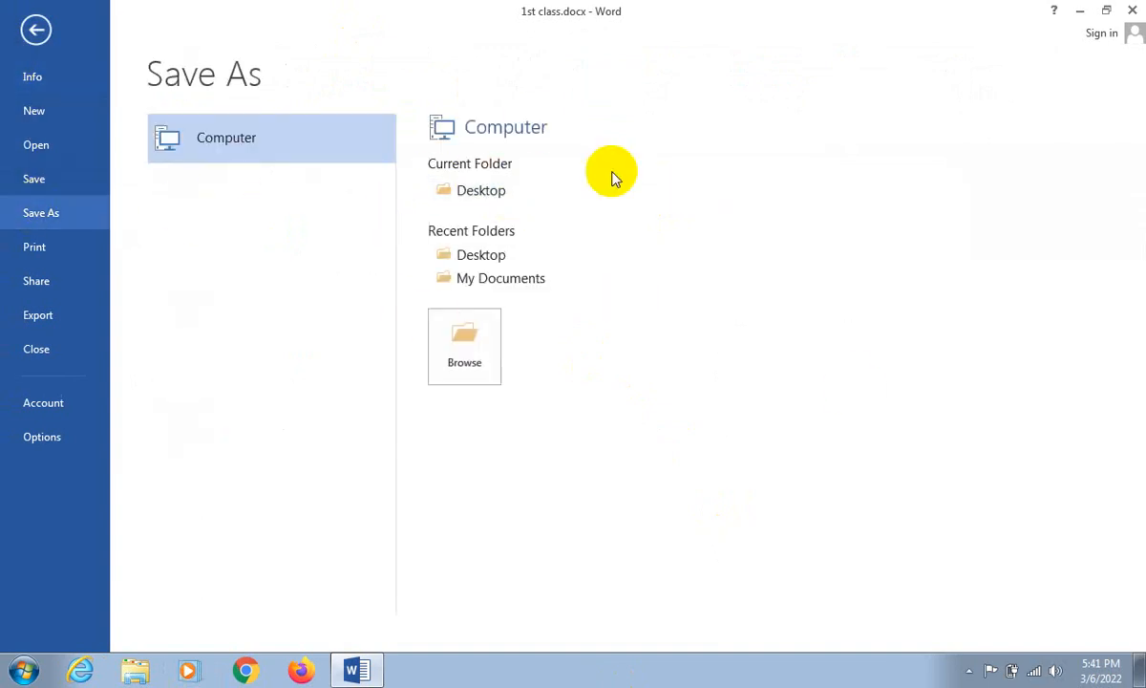
{"action": "left_click", "coordinate": [497, 198]}
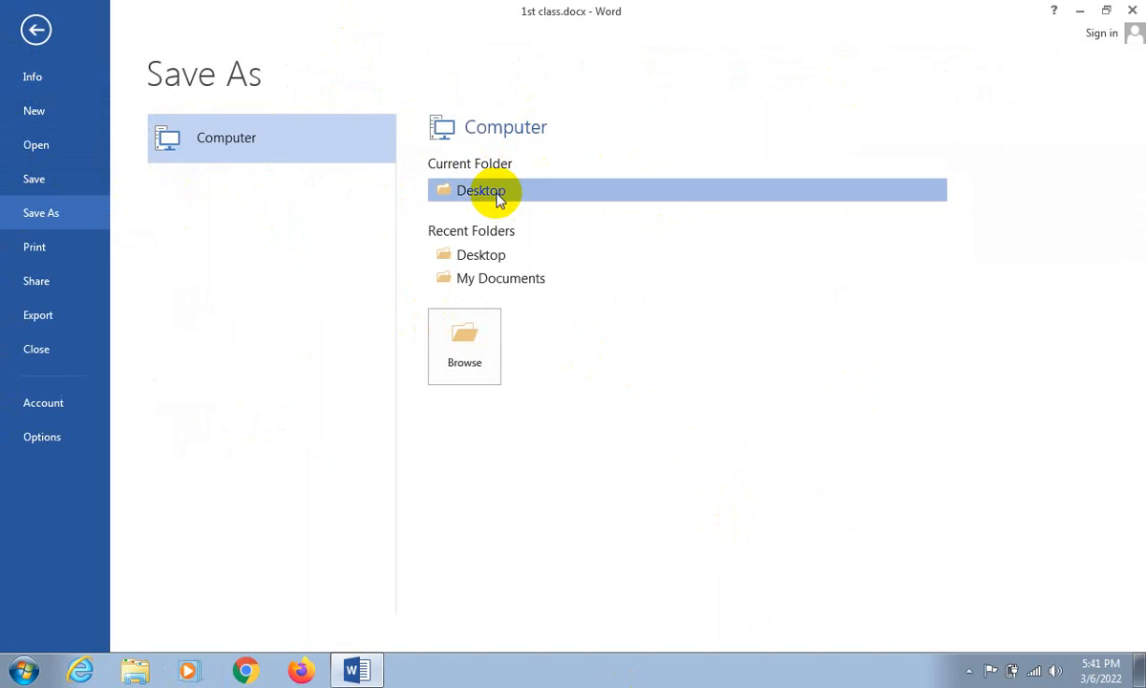
{"action": "left_click", "coordinate": [194, 306]}
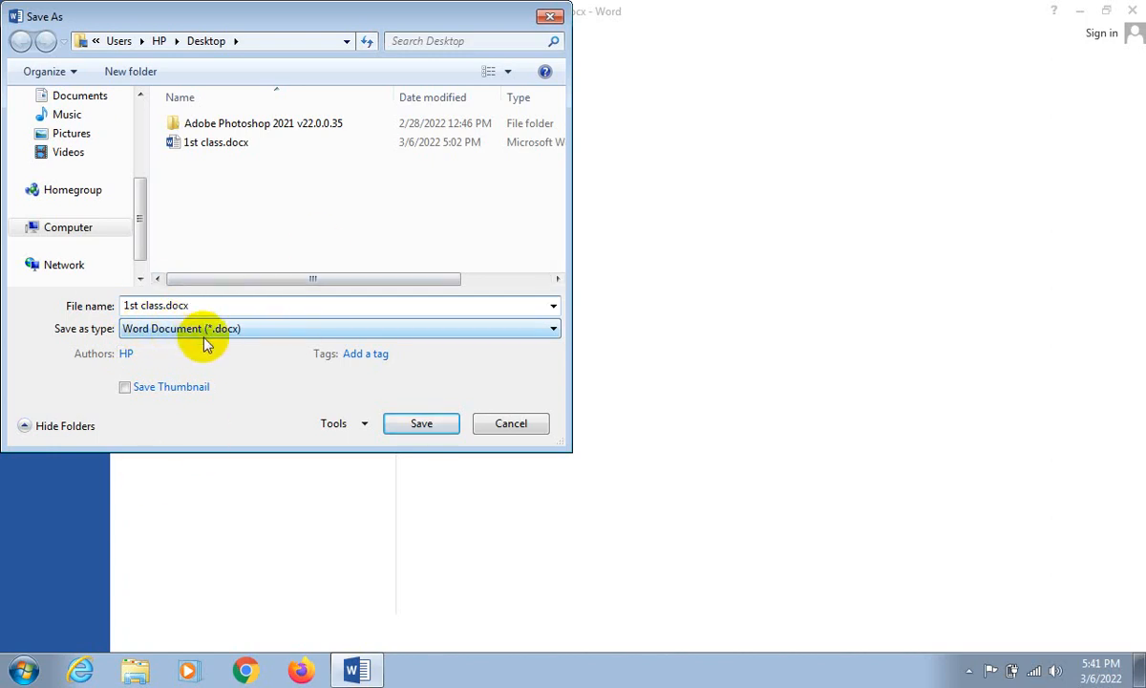
{"action": "left_click", "coordinate": [413, 426]}
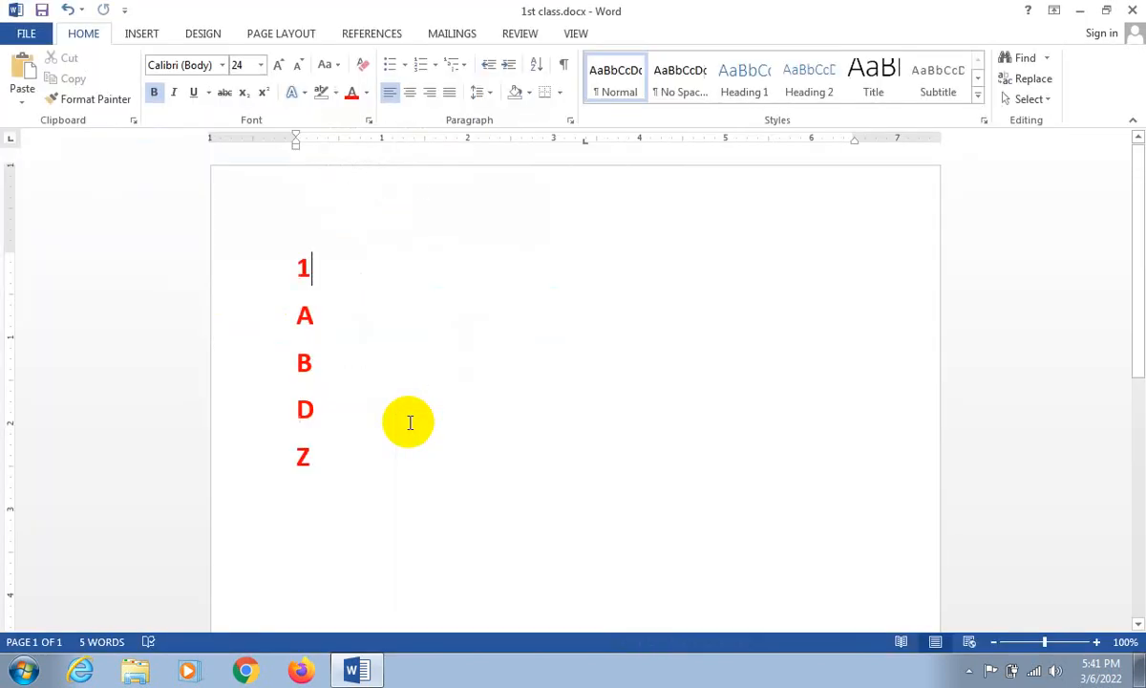
- Reveal the desktop and move the 1st class.docx icon to the empty area above the Windows logo
{"action": "left_click", "coordinate": [1079, 12]}
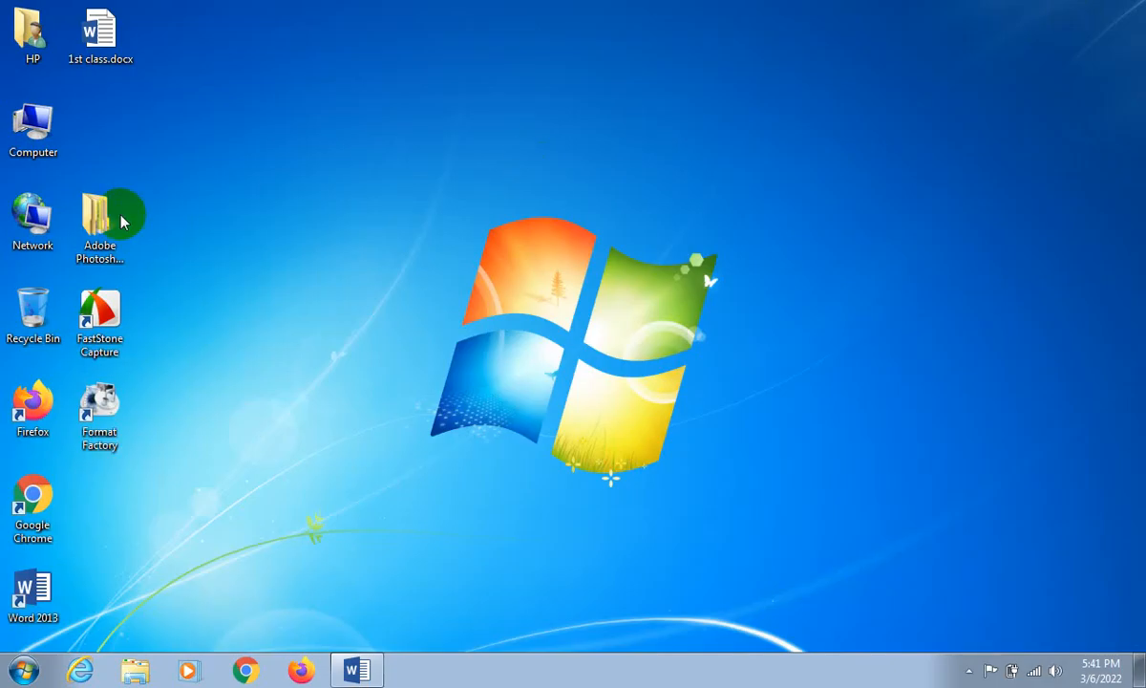
{"action": "left_click_drag", "start_coordinate": [122, 36], "coordinate": [593, 129]}
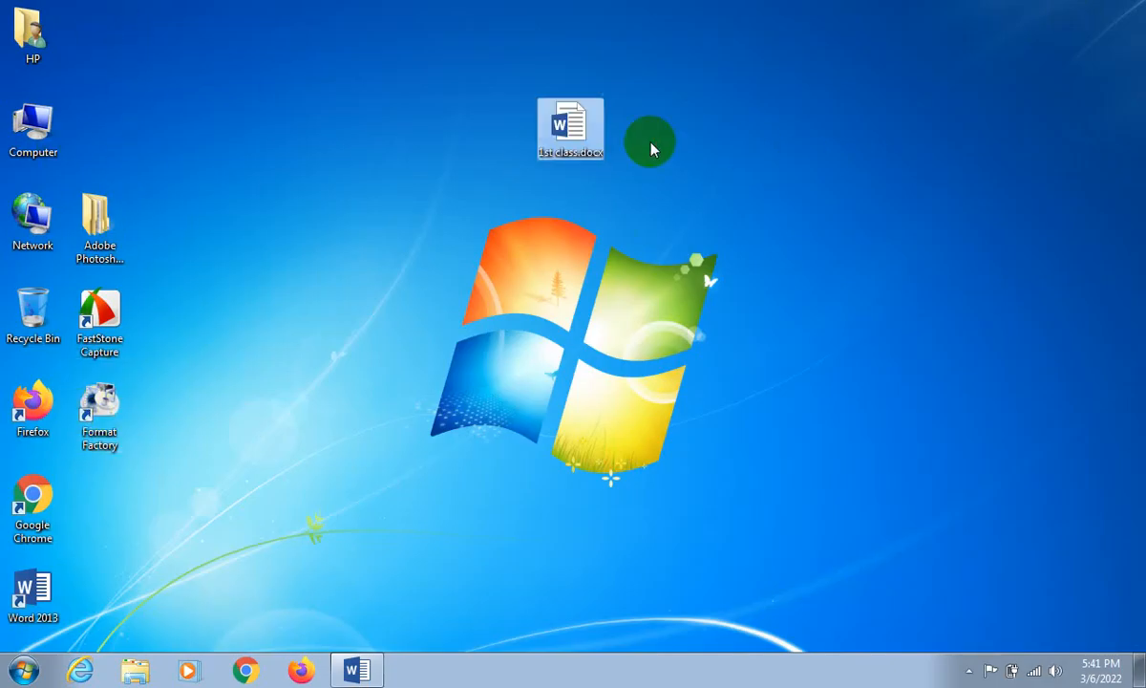
{"action": "left_click", "coordinate": [659, 201]}
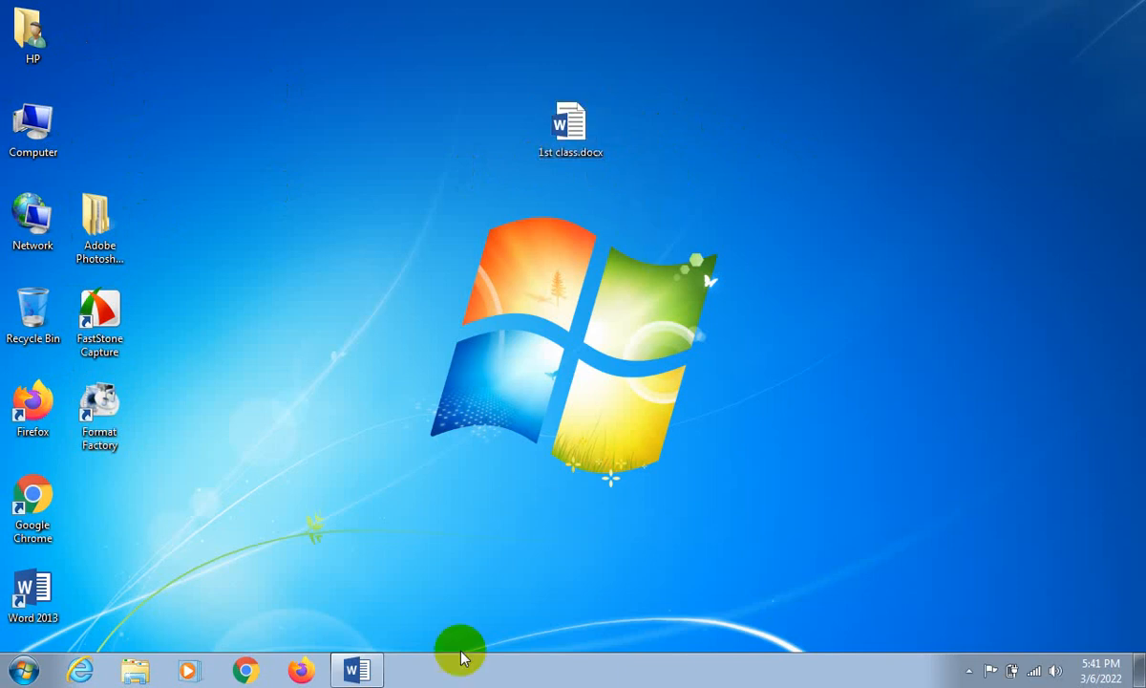
- Switch back to the open 1st class.docx document in Word
{"action": "left_click", "coordinate": [352, 668]}
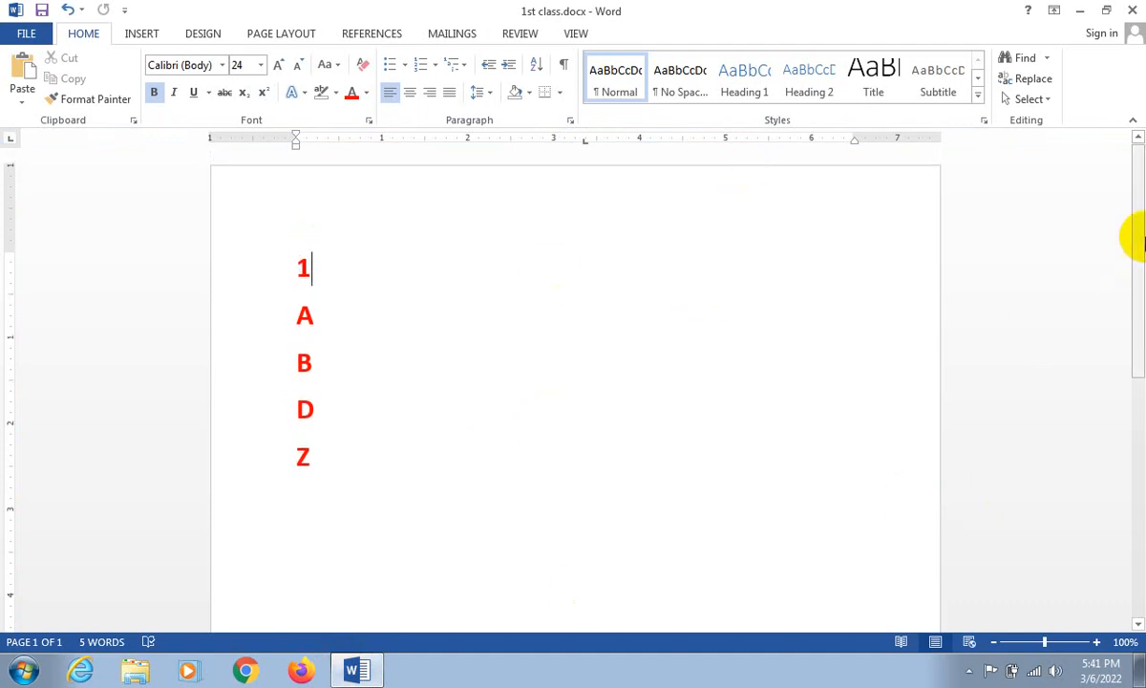
{"action": "left_click_drag", "start_coordinate": [1140, 222], "coordinate": [1136, 146]}
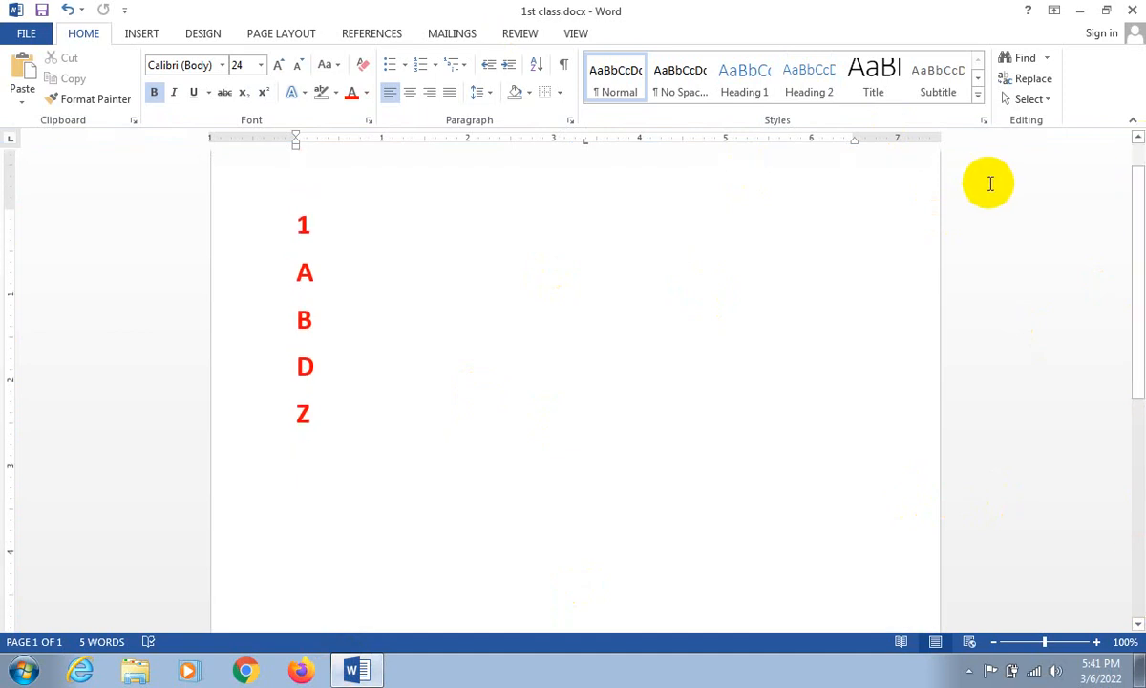
{"action": "scroll", "coordinate": [990, 183], "scroll_direction": "up", "scroll_amount": 1}
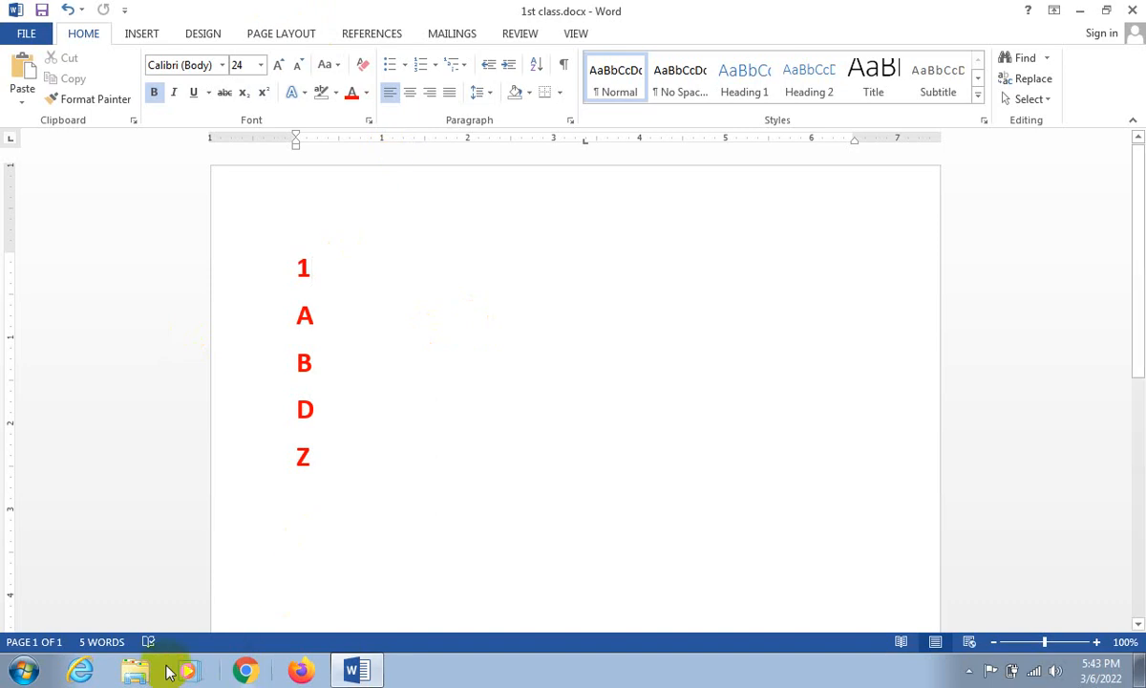
- In Windows Explorer, view the contents of the Sample Pictures folder and return to the Pictures library
{"action": "left_click", "coordinate": [137, 674]}
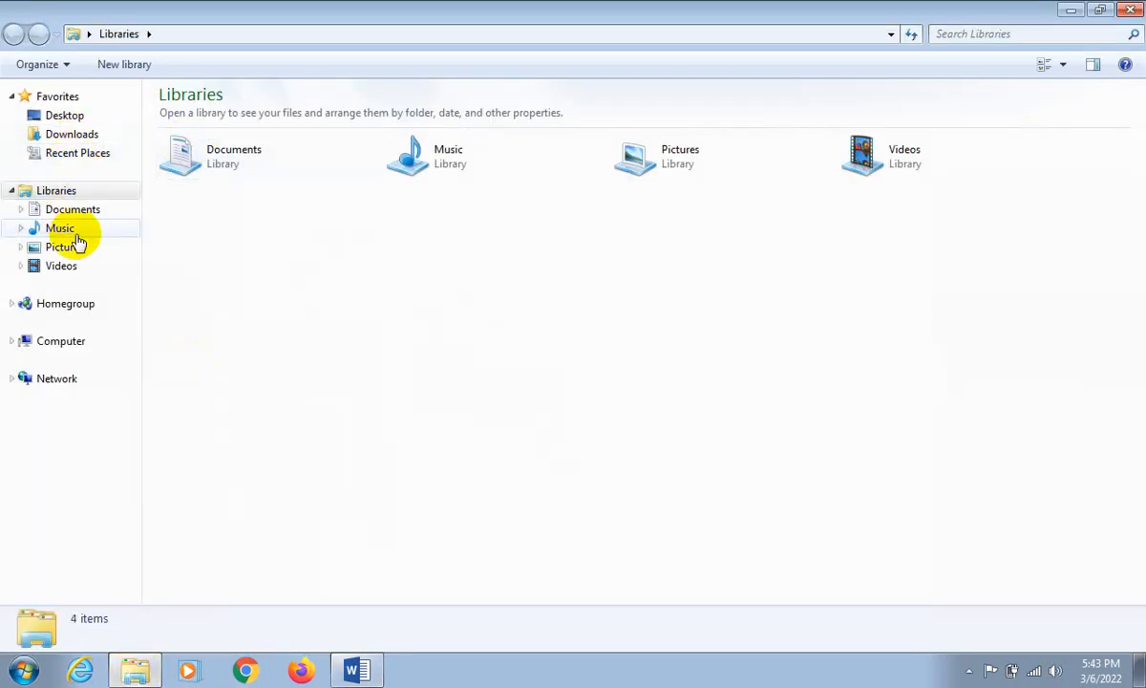
{"action": "left_click", "coordinate": [64, 247]}
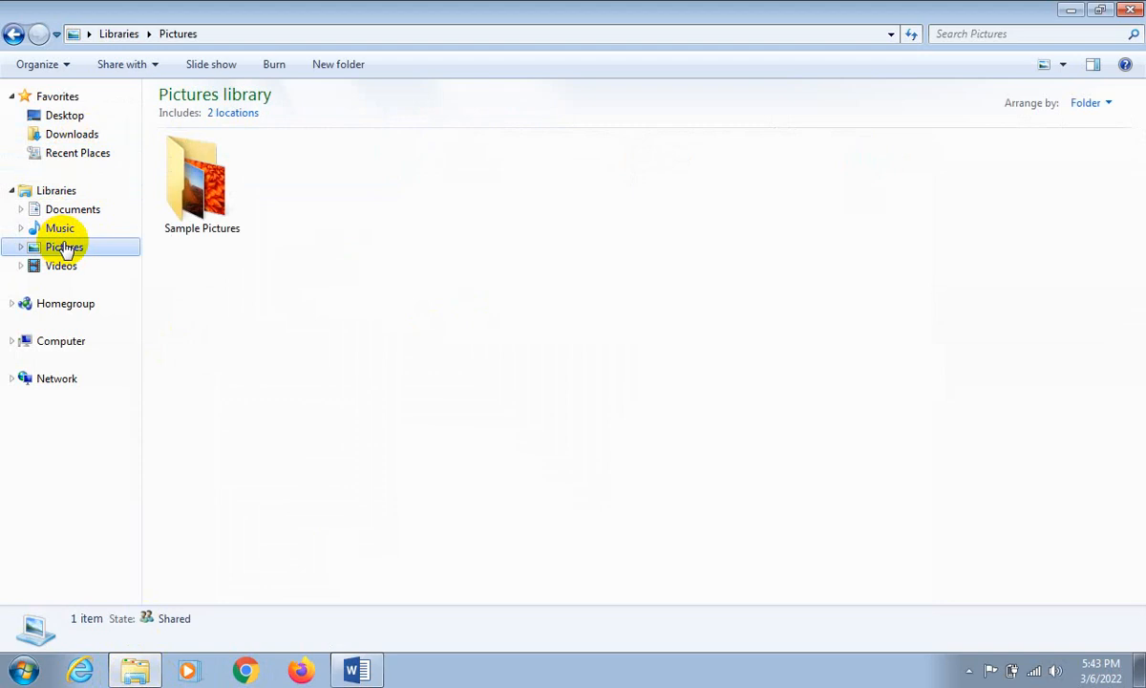
{"action": "left_click", "coordinate": [209, 175]}
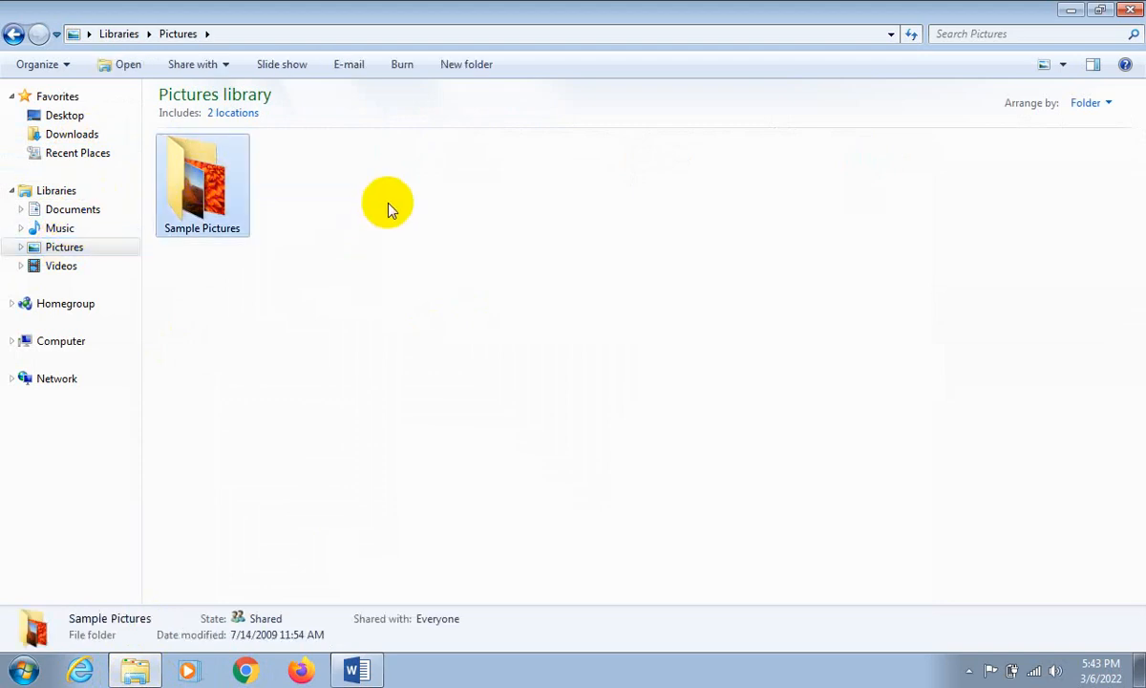
{"action": "left_click", "coordinate": [388, 208]}
{"action": "double_click", "coordinate": [213, 212]}
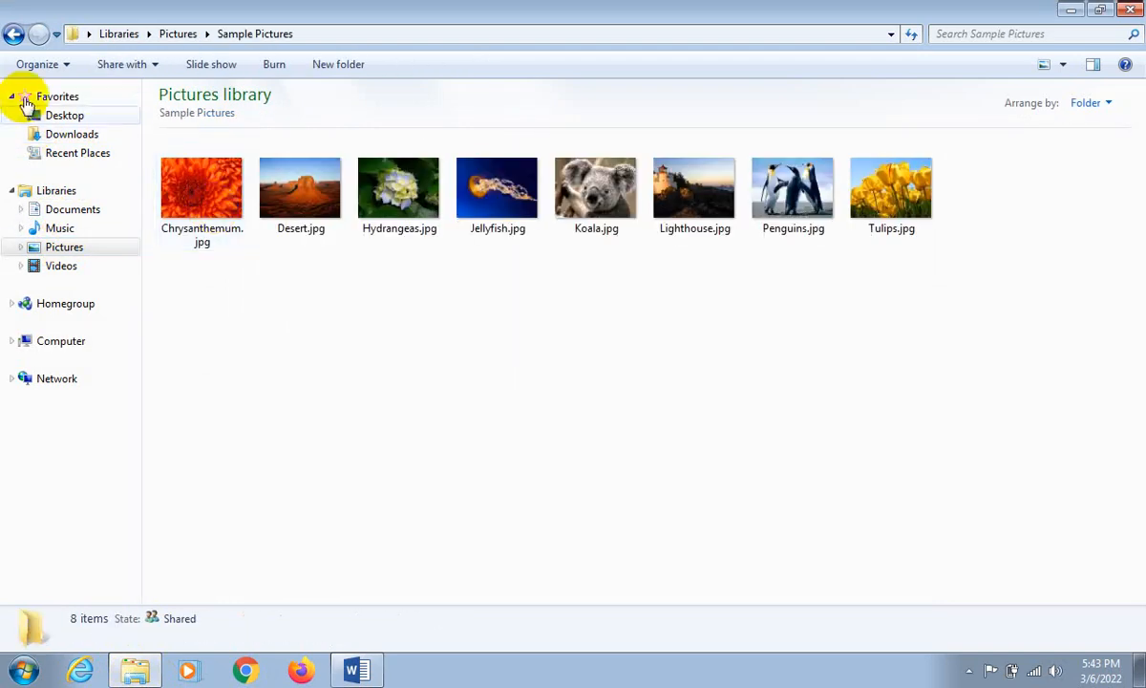
{"action": "left_click", "coordinate": [14, 35]}
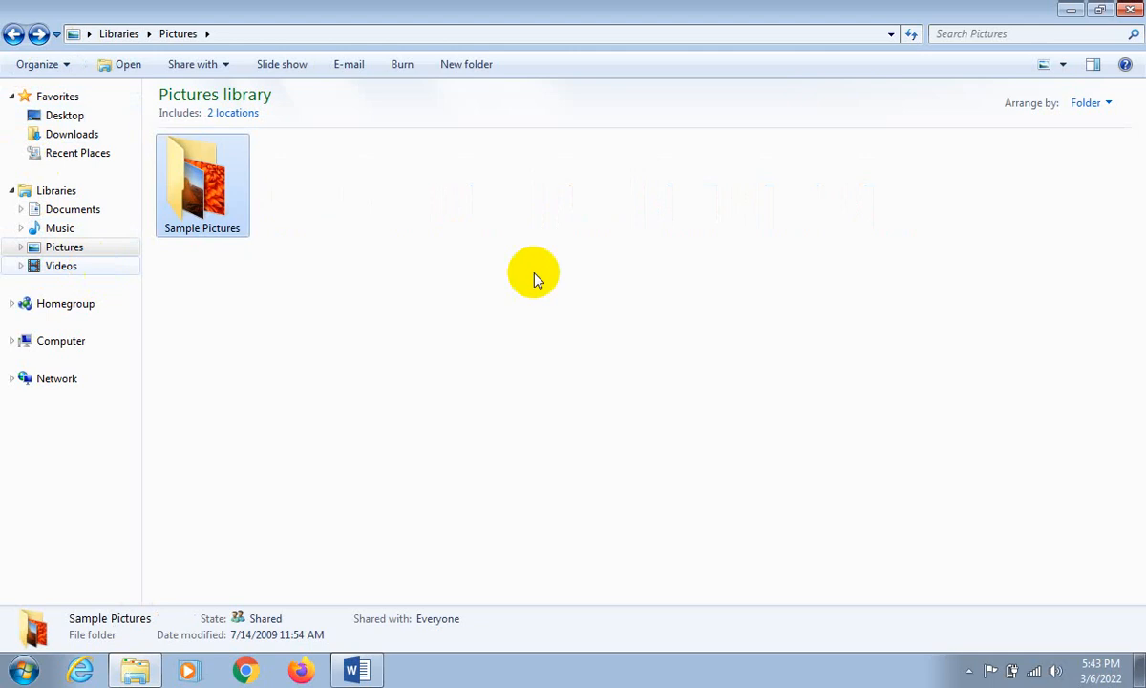
- Capture a Lightshot screenshot of the whole Word window above the taskbar and save it on the Desktop as Screenshot_1.png in PNG format
{"action": "left_click", "coordinate": [357, 670]}
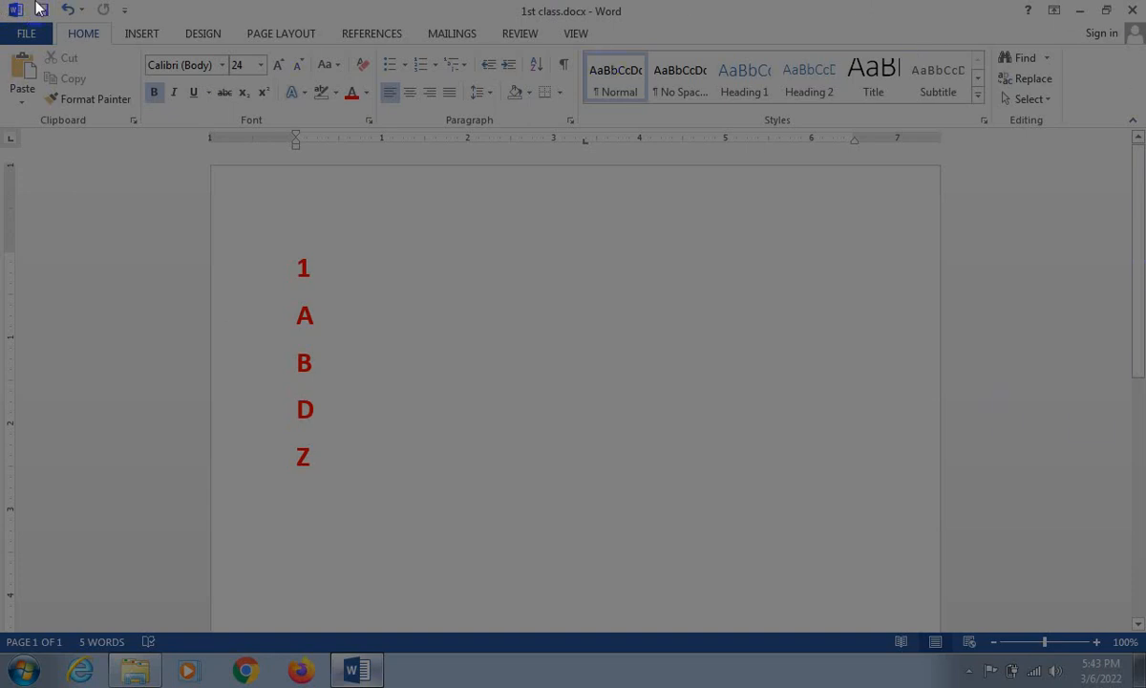
{"action": "mouse_move", "coordinate": [2, 2]}
{"action": "left_mouse_down"}
{"action": "mouse_move", "coordinate": [29, 38]}
{"action": "mouse_move", "coordinate": [37, 77]}
{"action": "mouse_move", "coordinate": [212, 282]}
{"action": "mouse_move", "coordinate": [1143, 589]}
{"action": "mouse_move", "coordinate": [1139, 648]}
{"action": "left_mouse_up"}
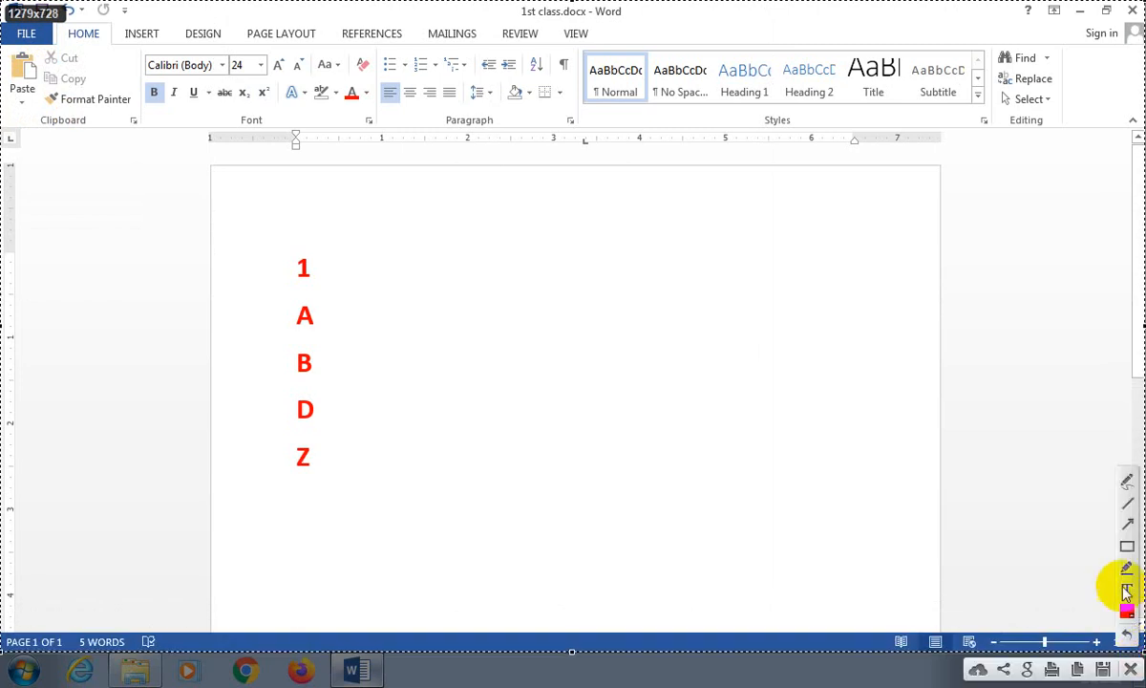
{"action": "left_click", "coordinate": [1105, 671]}
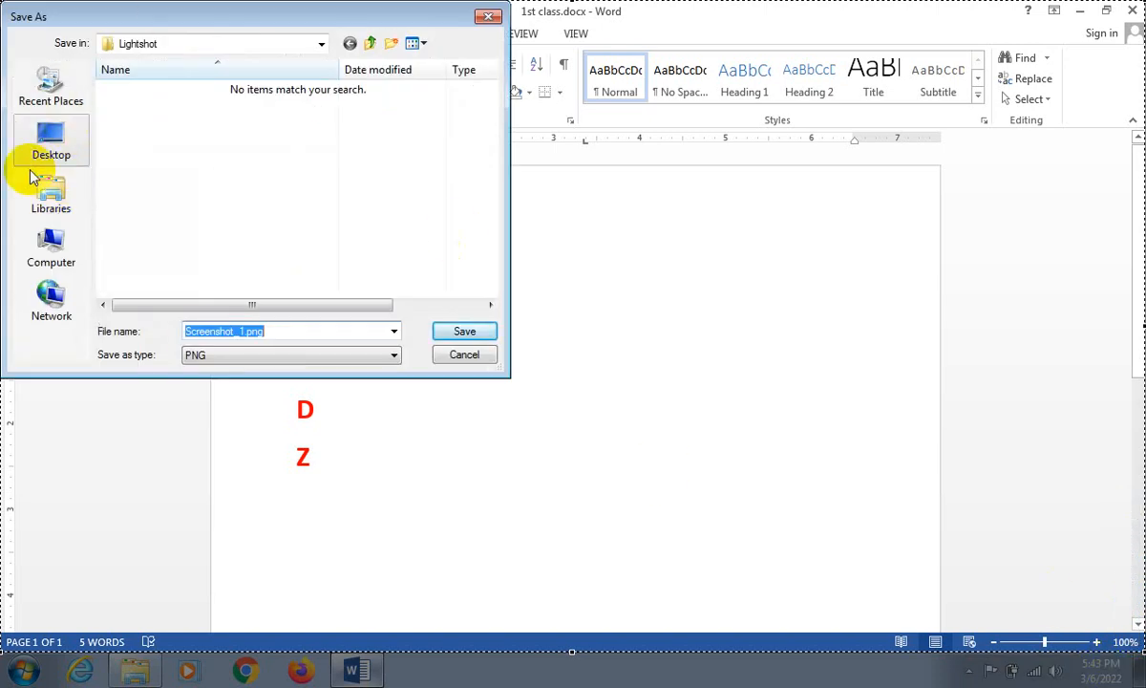
{"action": "left_click", "coordinate": [53, 144]}
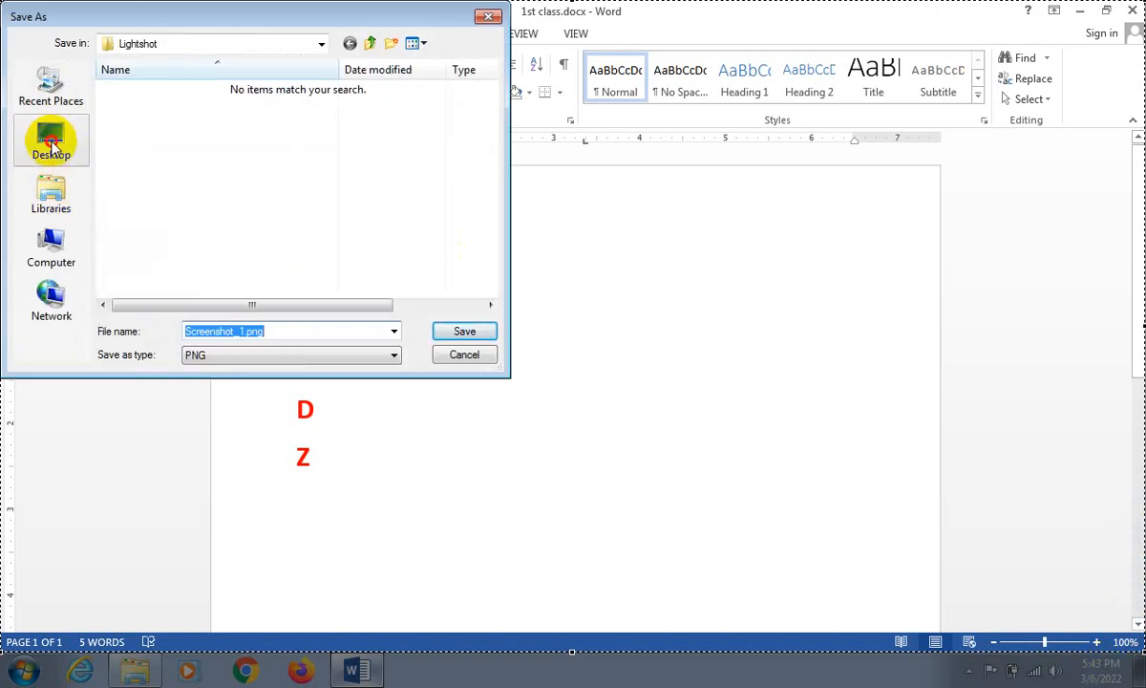
{"action": "left_click", "coordinate": [450, 330]}
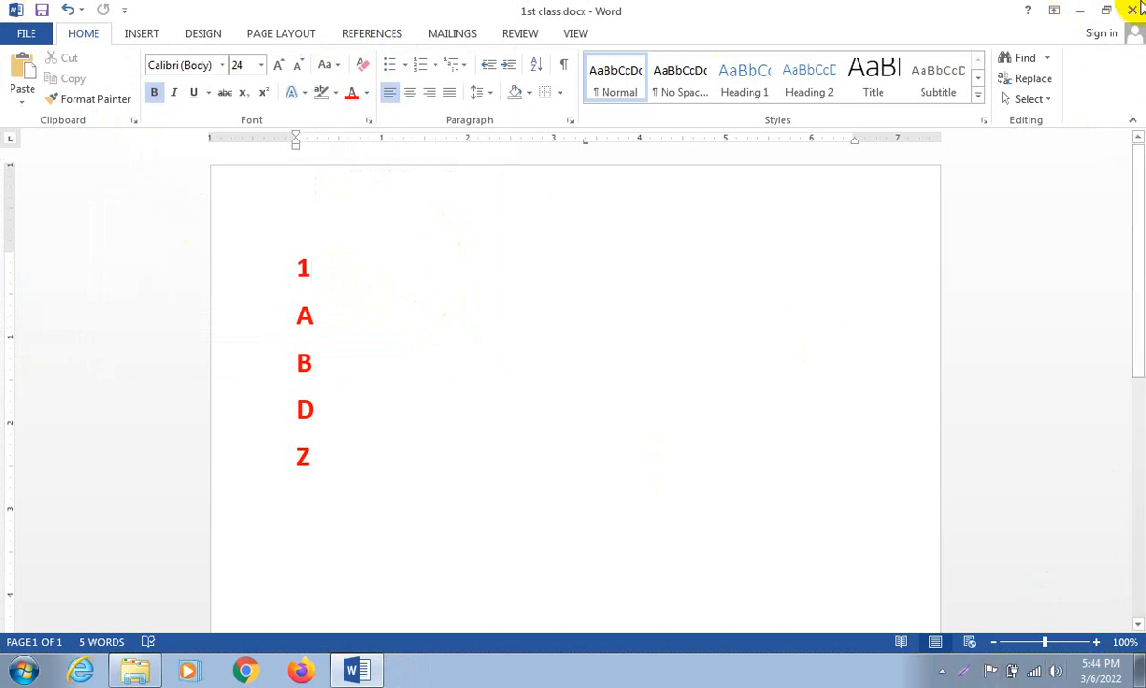
- Move the Screenshot_1.png icon on the desktop to just below 1st class.docx, and preview the image in Windows Photo Viewer
{"action": "left_click", "coordinate": [1082, 11]}
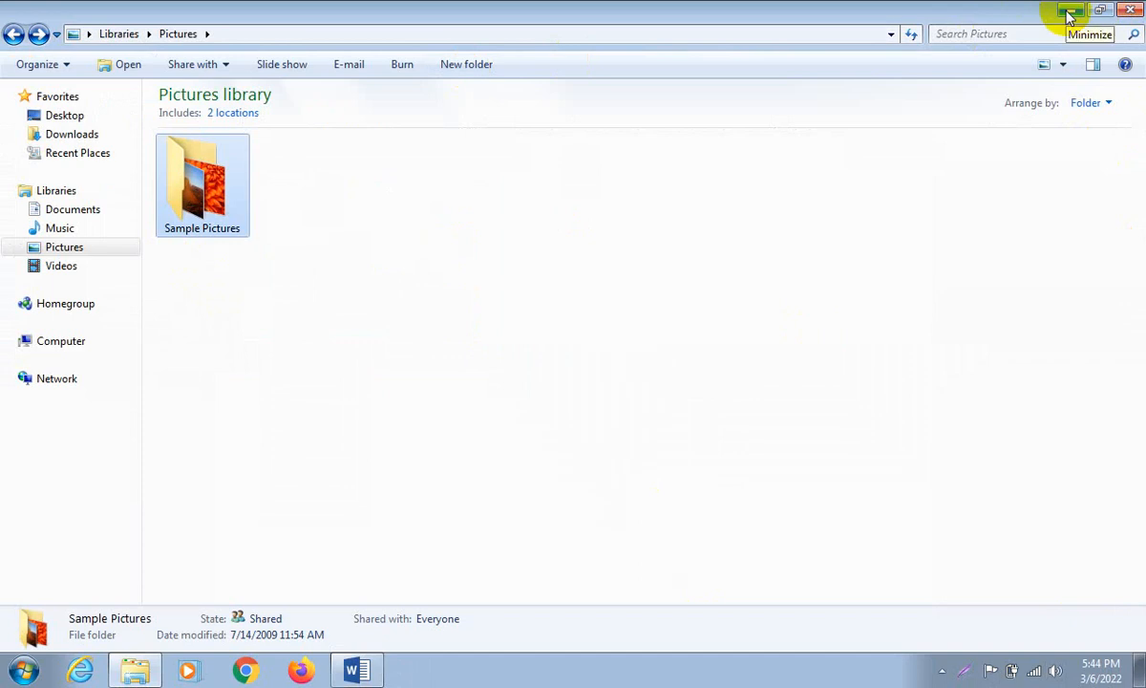
{"action": "left_click", "coordinate": [65, 247]}
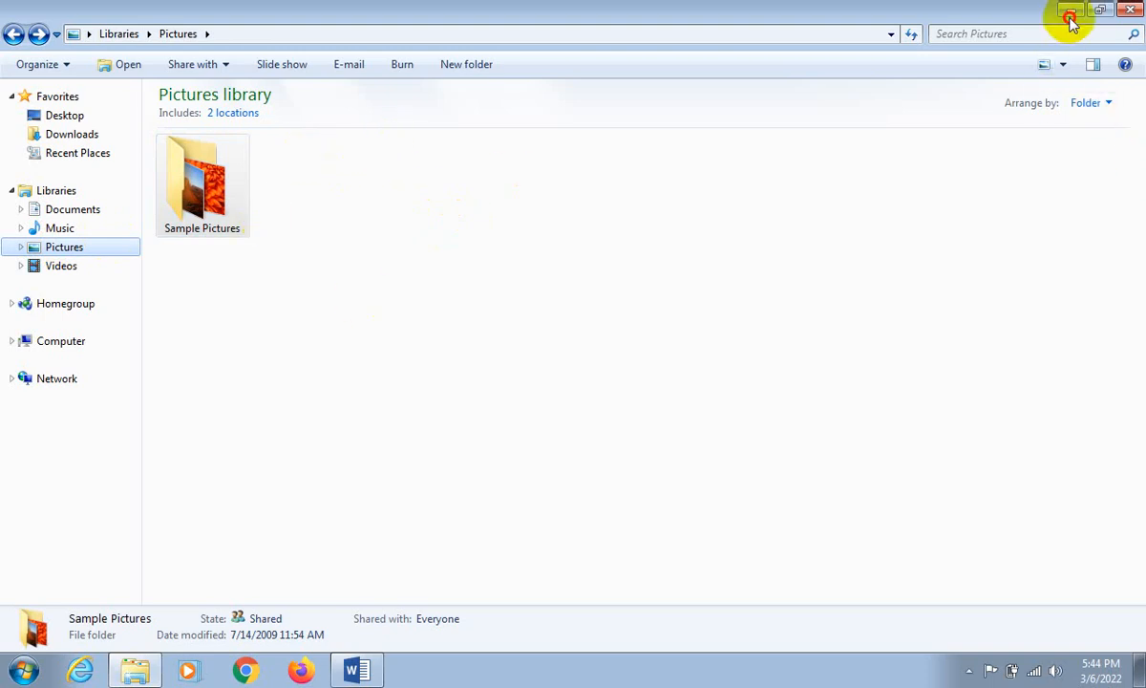
{"action": "key", "text": "super+d"}
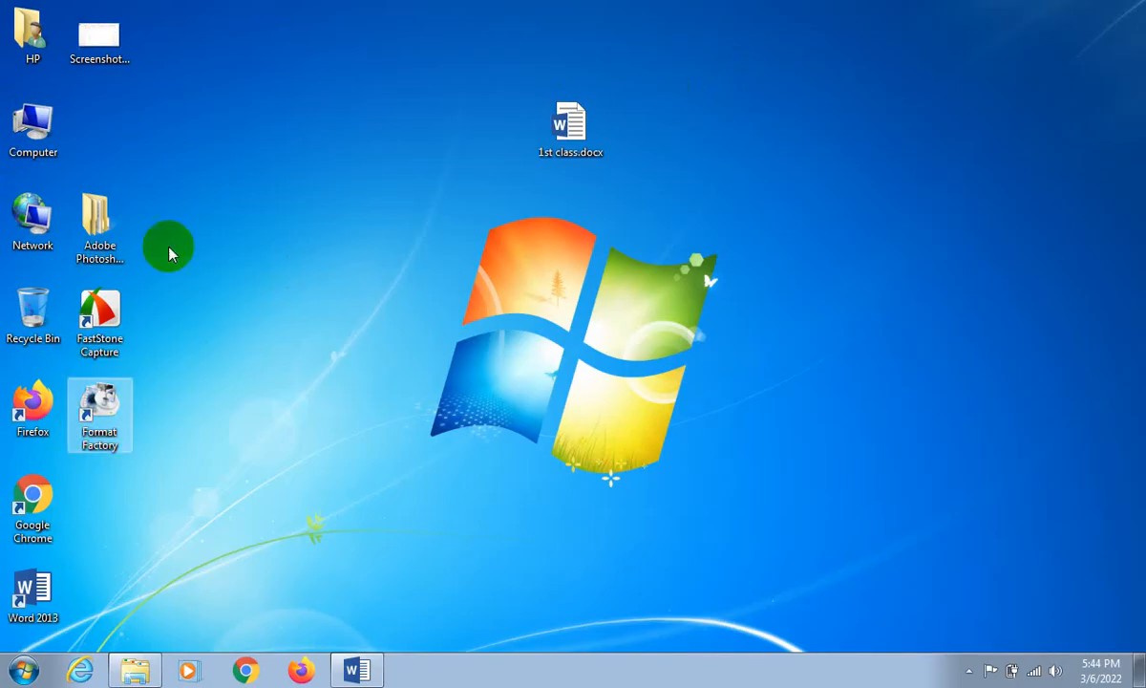
{"action": "left_click_drag", "start_coordinate": [113, 40], "coordinate": [638, 237]}
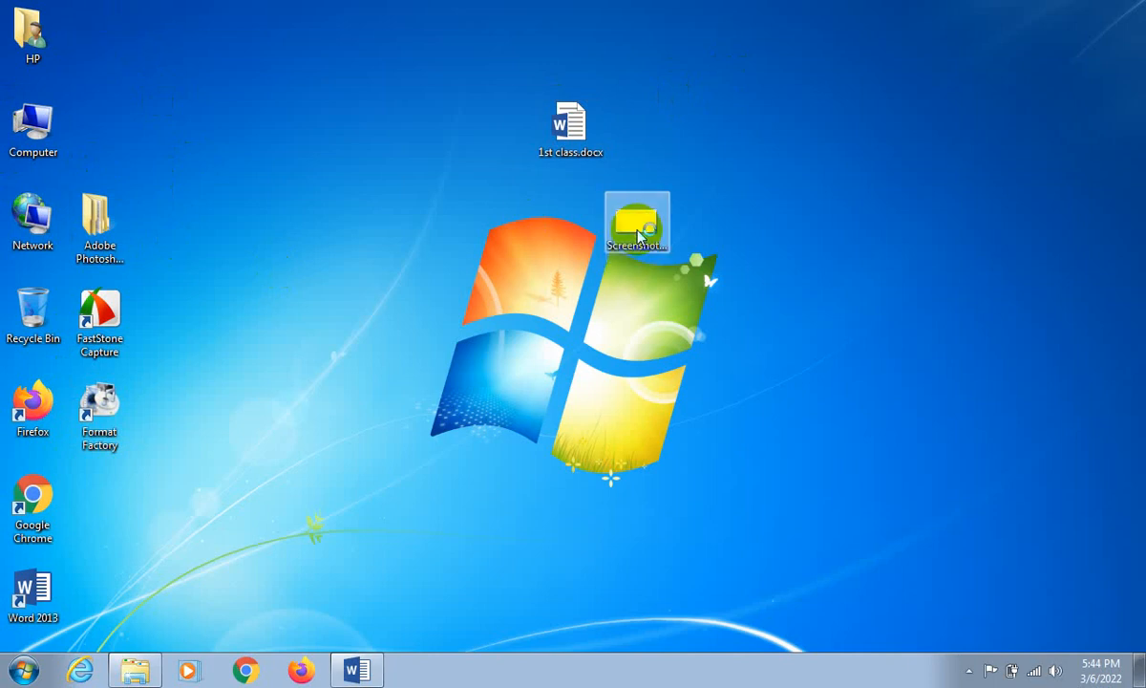
{"action": "double_click", "coordinate": [640, 236]}
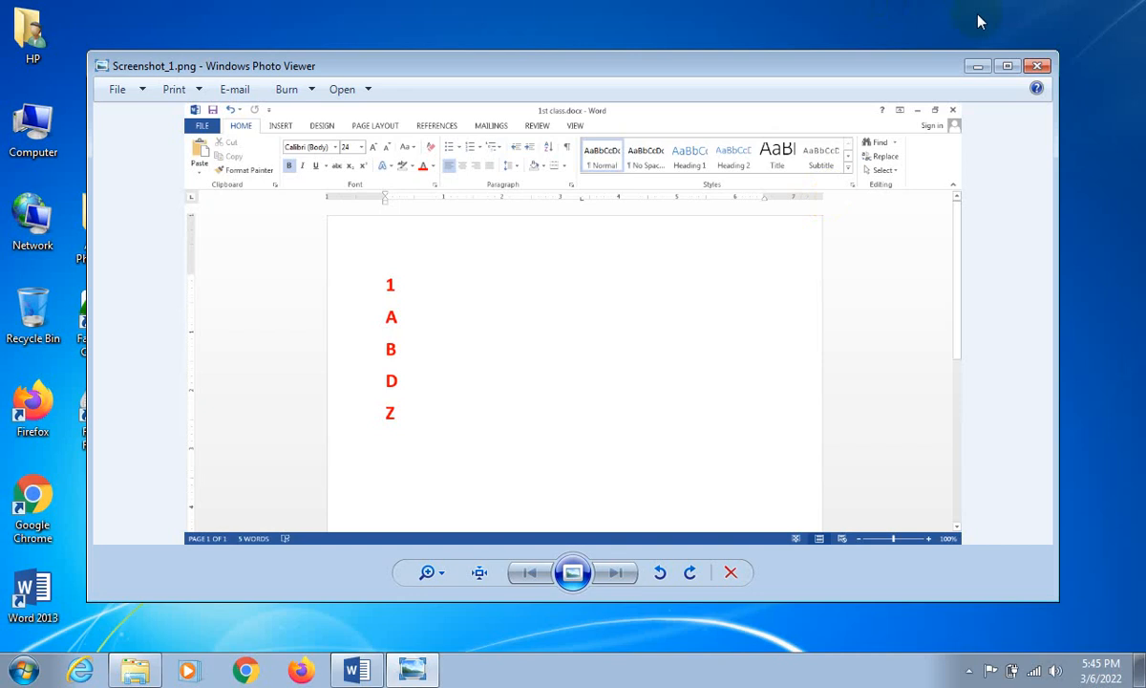
{"action": "left_click", "coordinate": [1039, 66]}
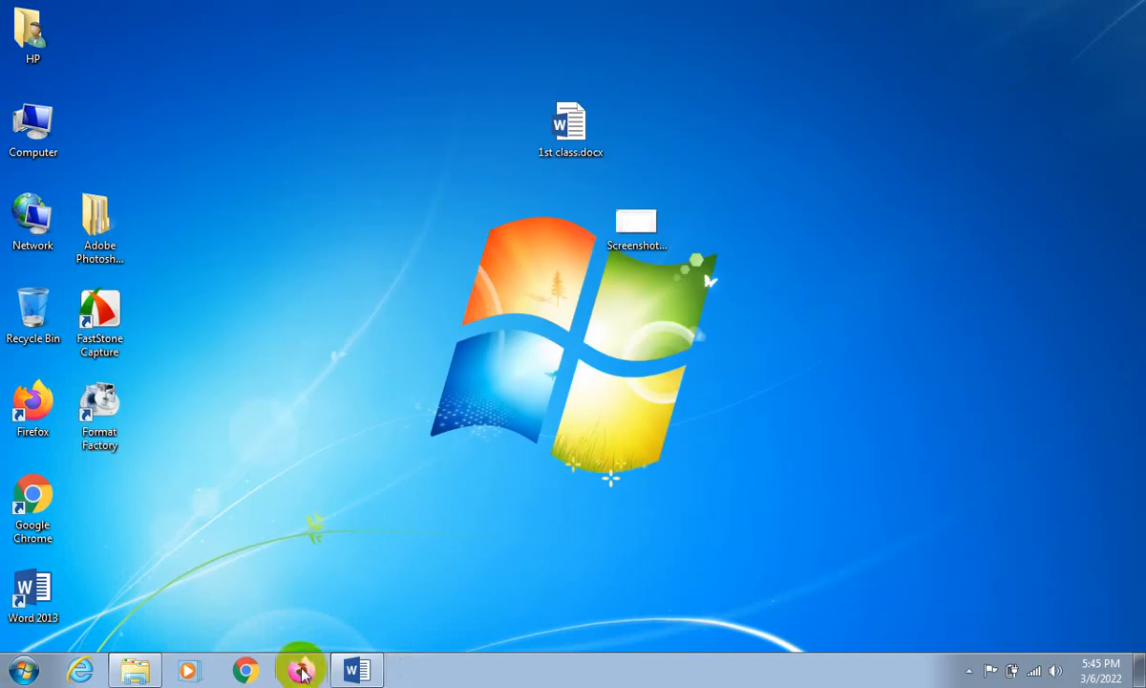
- Switch to Google Chrome, search for facebook login, and open the Facebook login page
{"action": "left_click", "coordinate": [268, 659]}
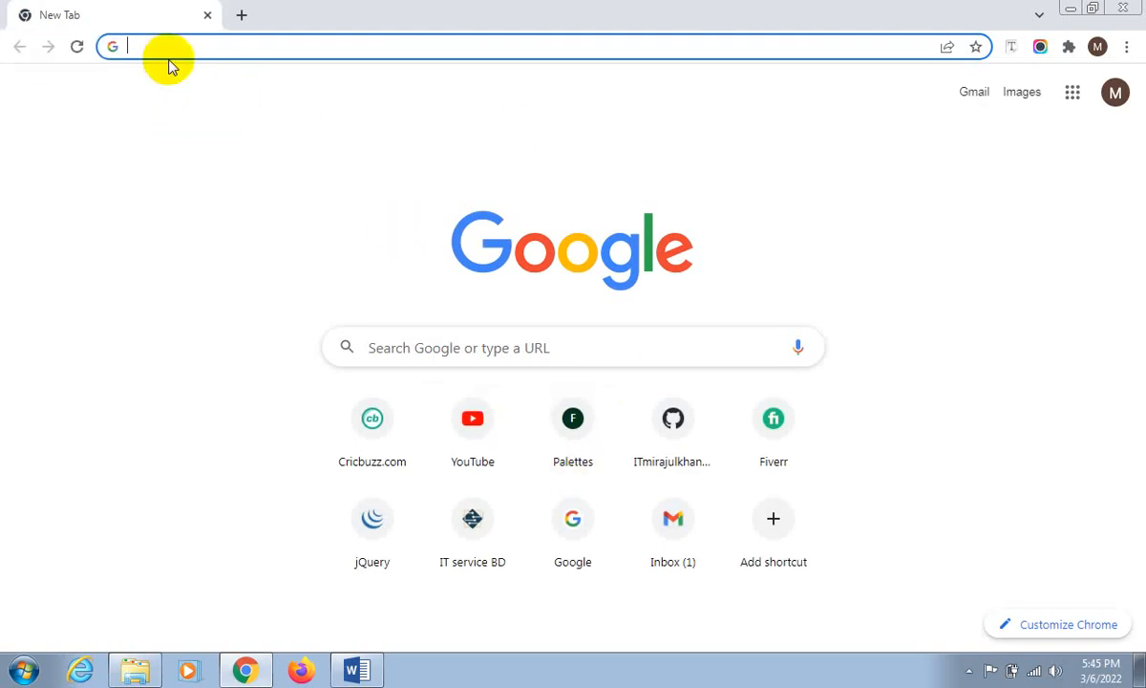
{"action": "left_click", "coordinate": [169, 49]}
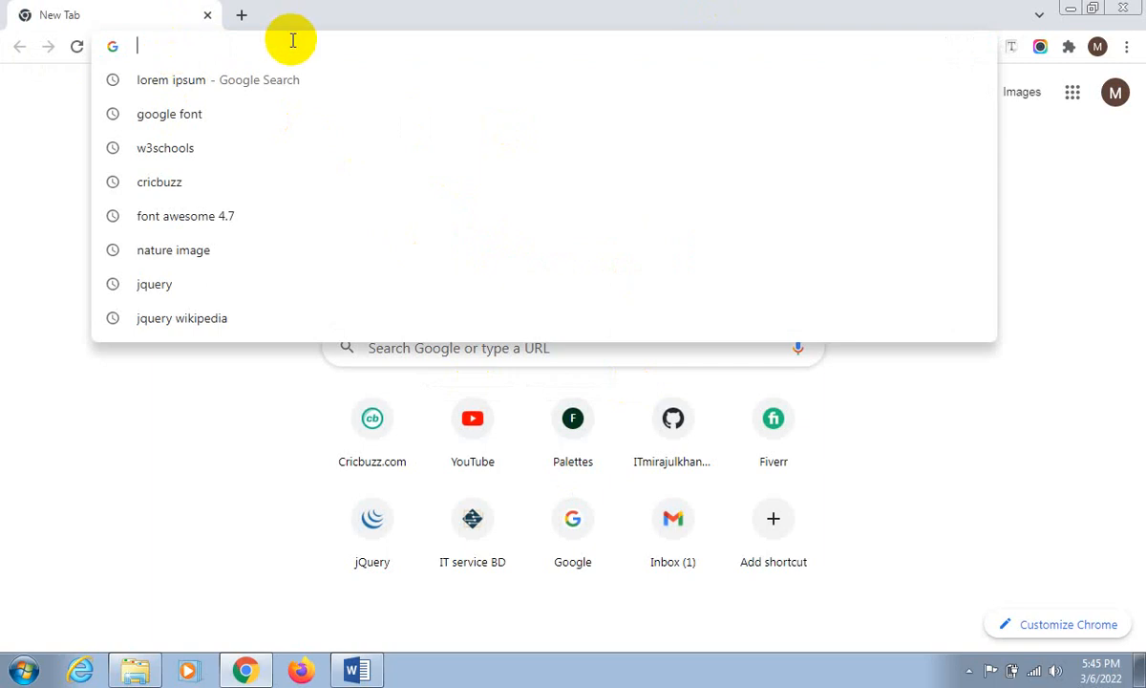
{"action": "type", "text": "f"}
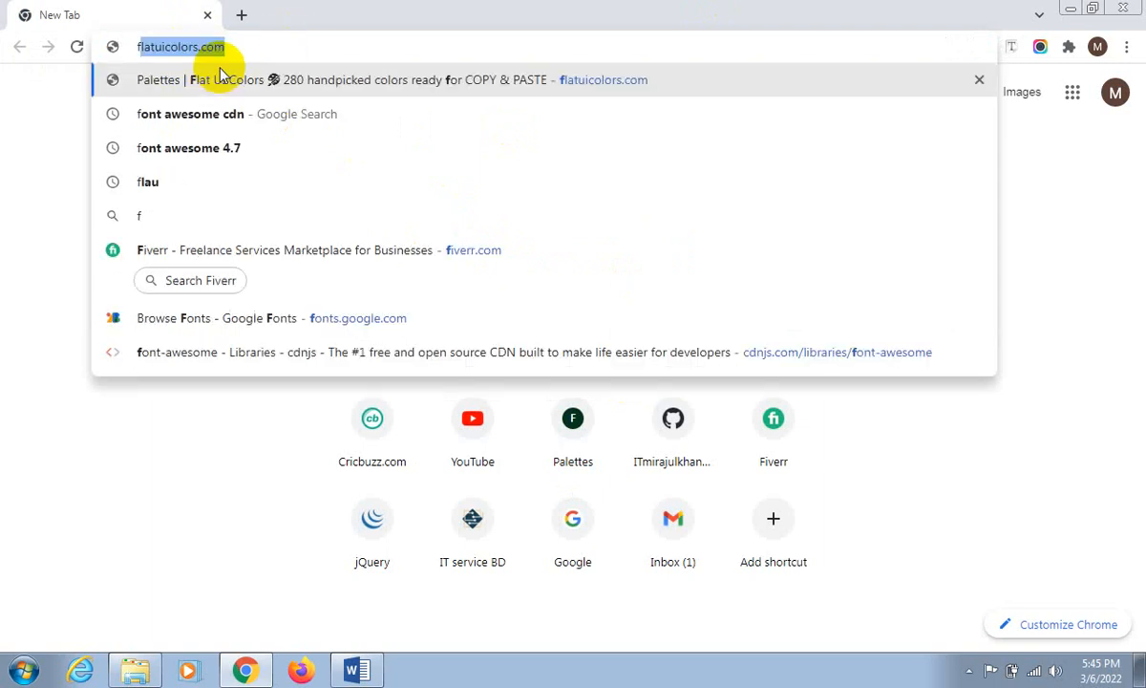
{"action": "type", "text": "ace"}
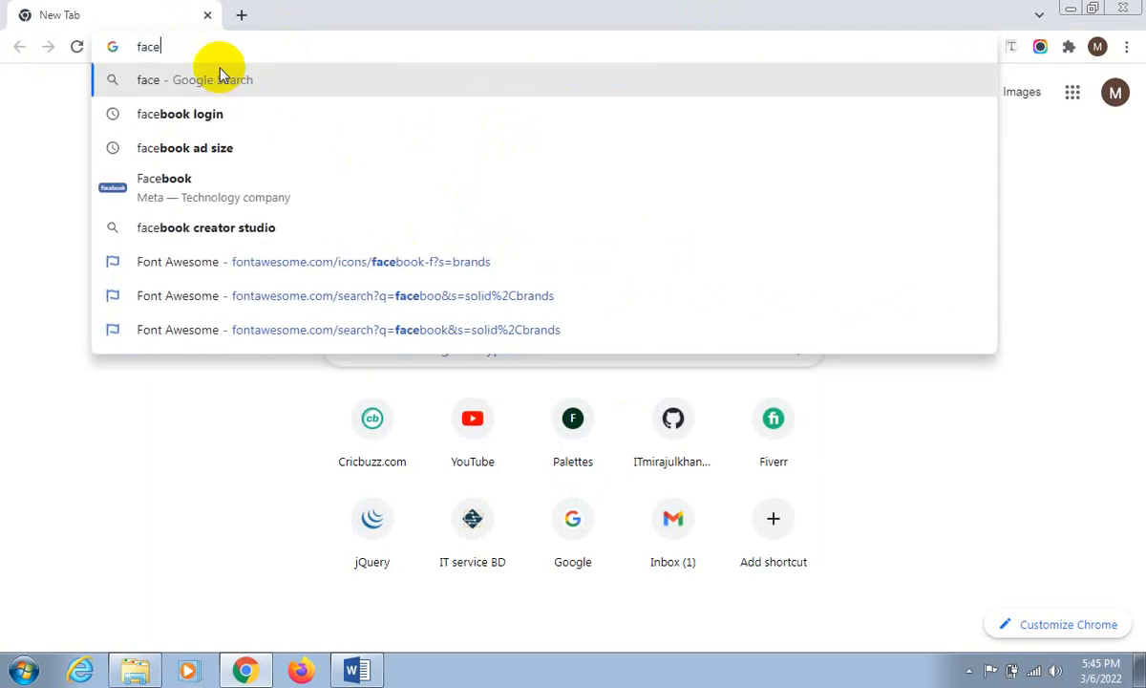
{"action": "left_click", "coordinate": [238, 112]}
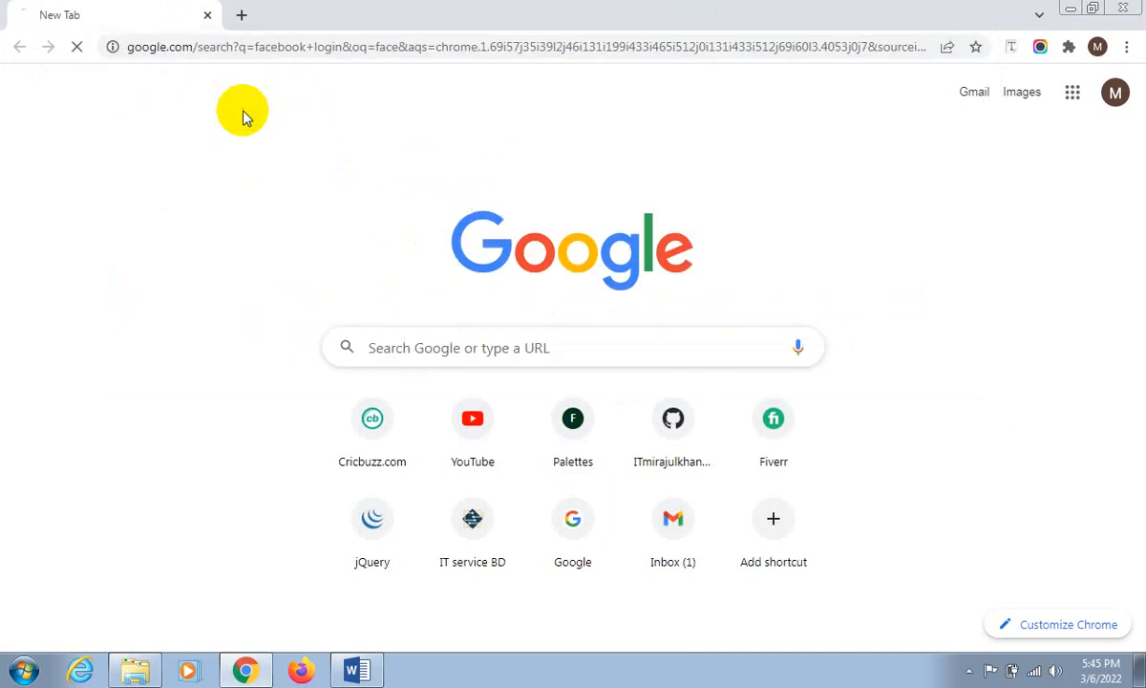
{"action": "left_click", "coordinate": [162, 263]}
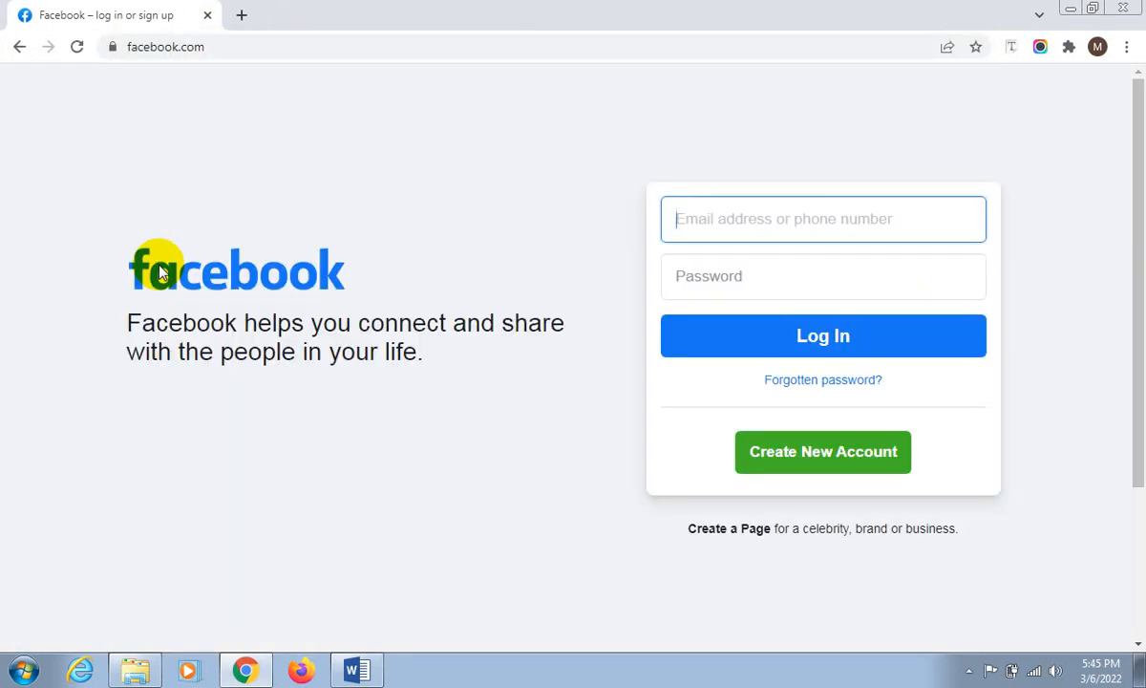
- Show the full web address of the Facebook login page
{"action": "left_click", "coordinate": [840, 218]}
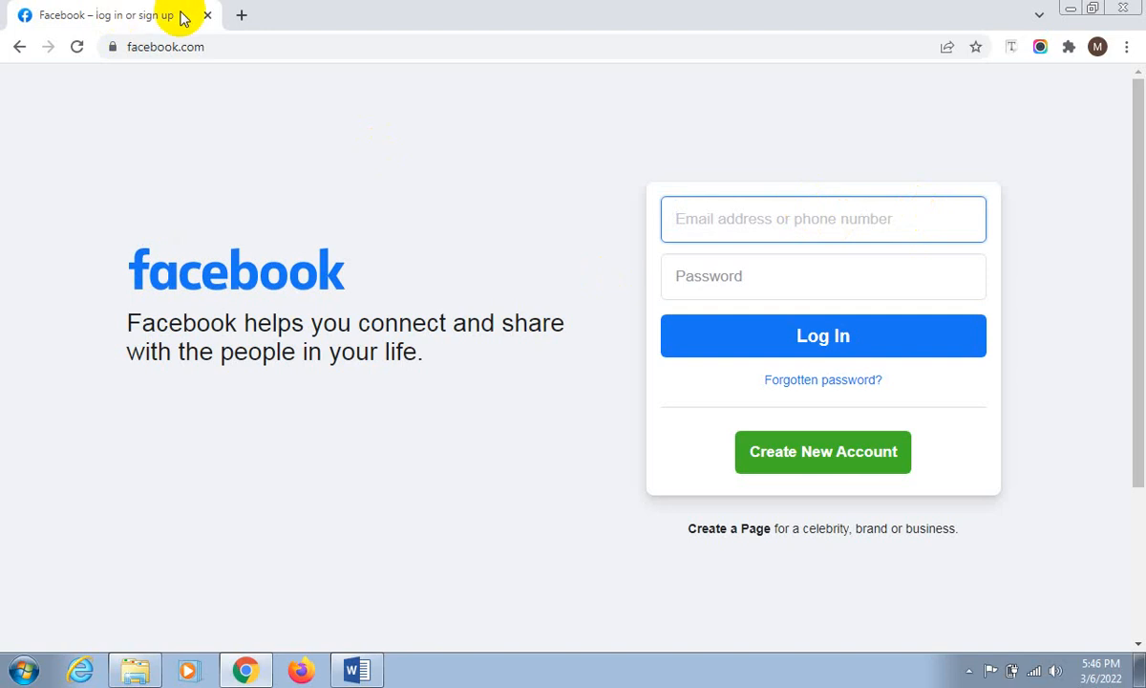
{"action": "left_click", "coordinate": [237, 40]}
{"action": "left_click", "coordinate": [279, 47]}
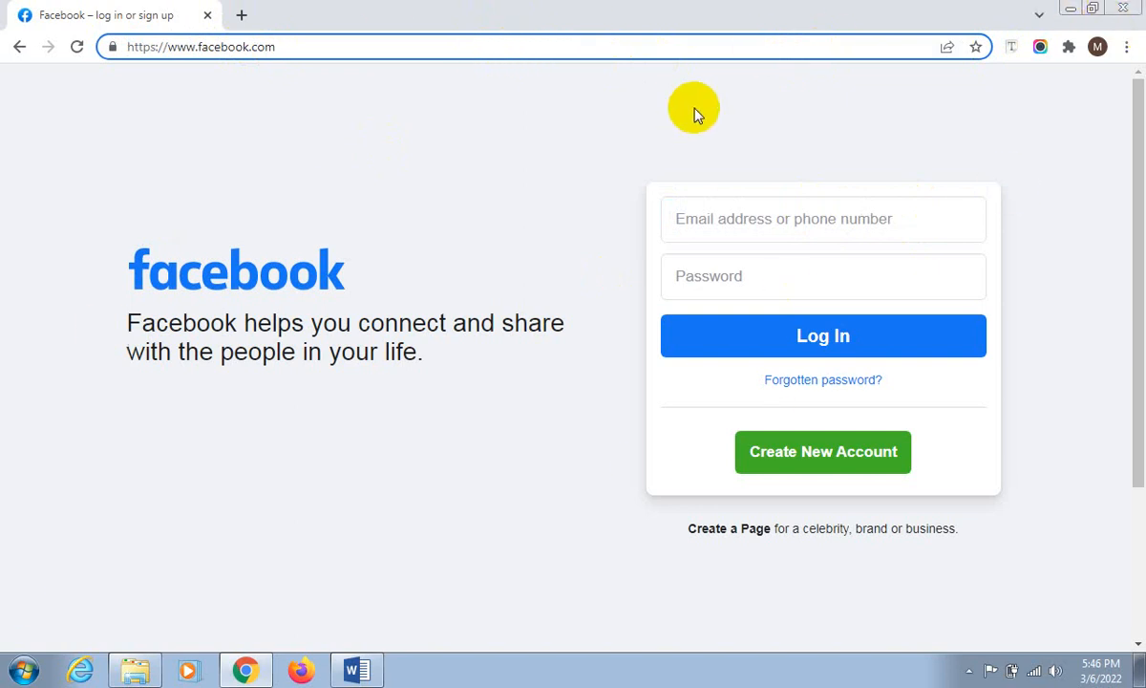
- Close Chrome, switch to Firefox, and open the Facebook login page from the suggested sites
{"action": "left_click", "coordinate": [1137, 8]}
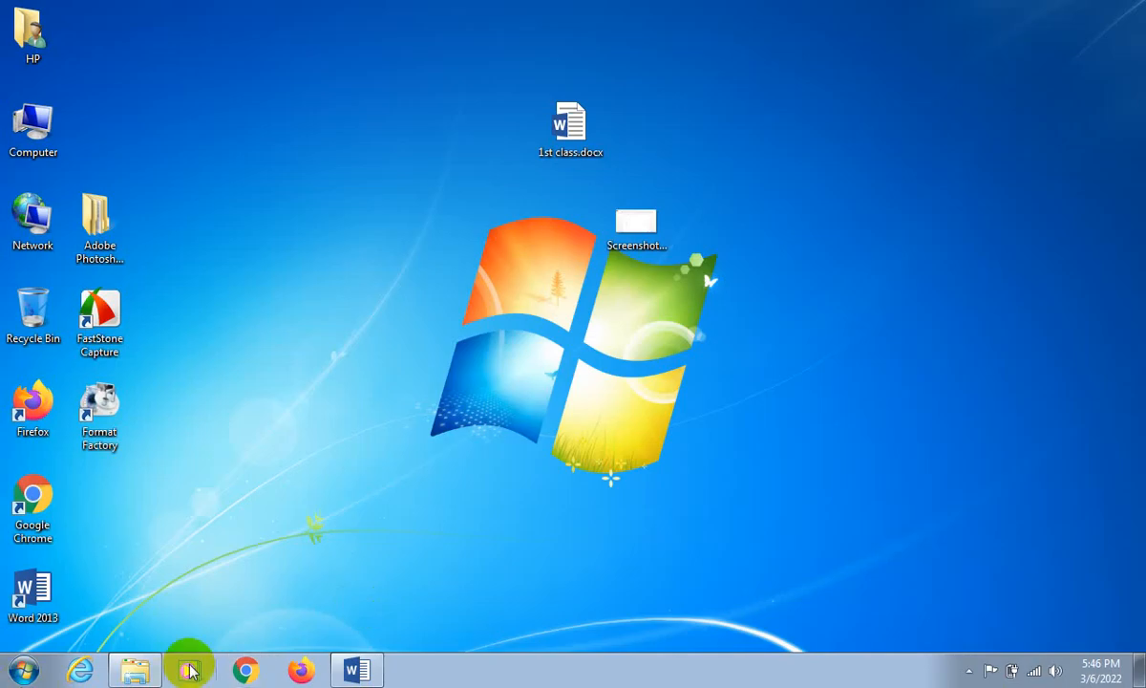
{"action": "left_click", "coordinate": [298, 671]}
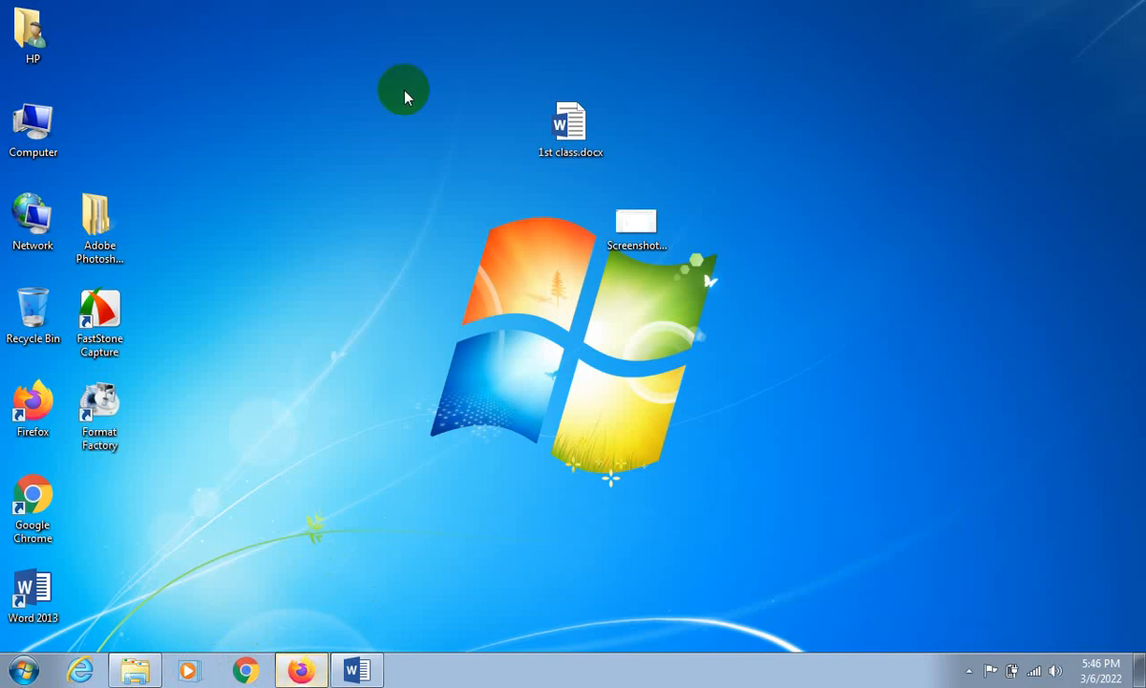
{"action": "left_click", "coordinate": [304, 673]}
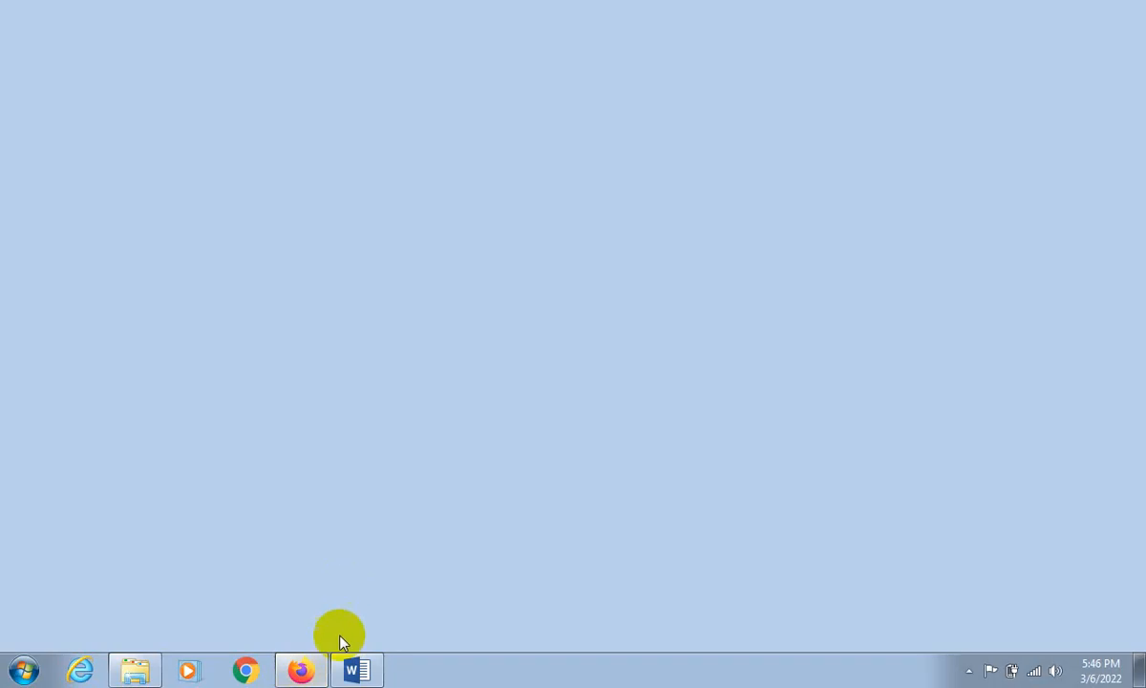
{"action": "left_click", "coordinate": [282, 58]}
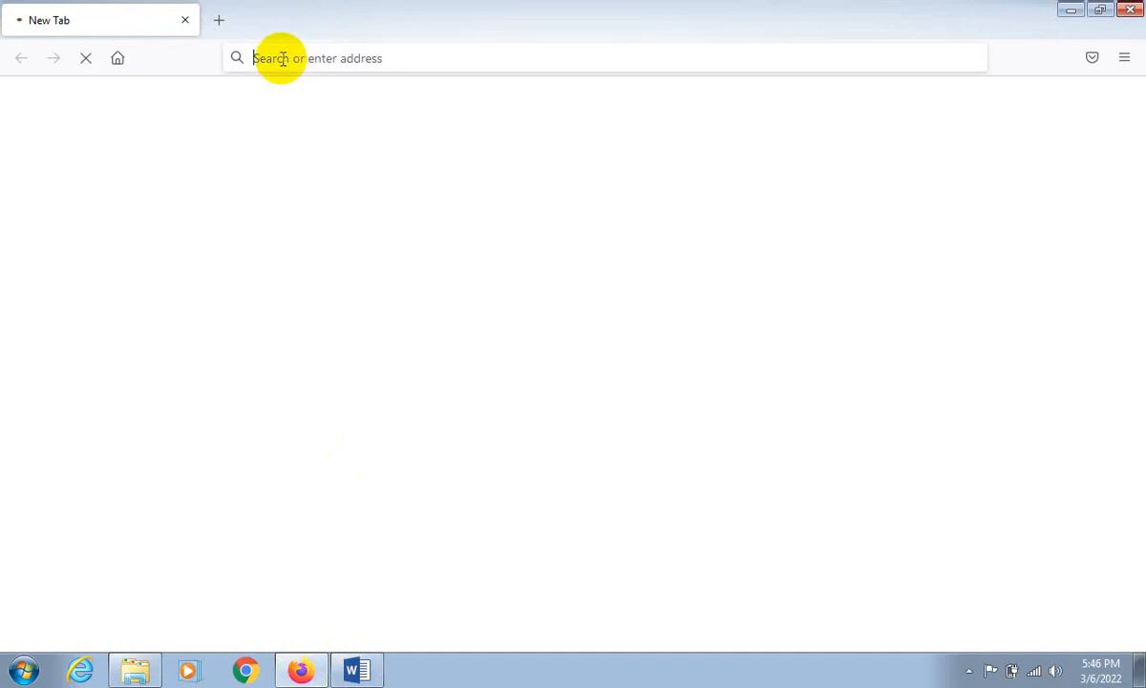
{"action": "left_click", "coordinate": [283, 58]}
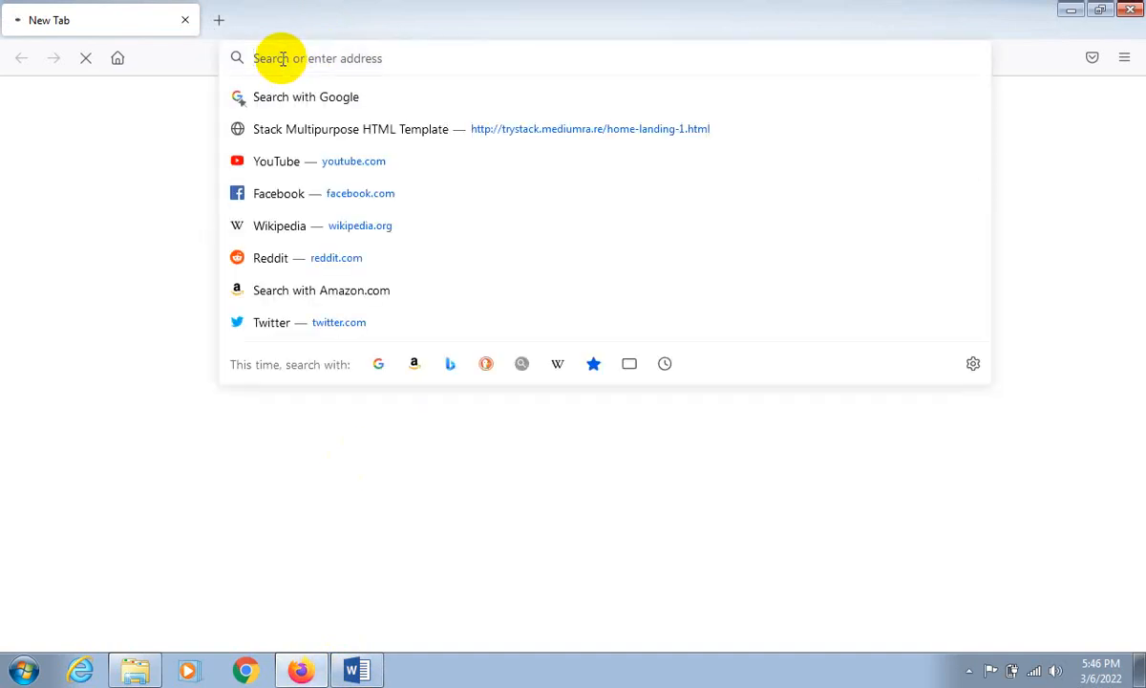
{"action": "left_click", "coordinate": [301, 198]}
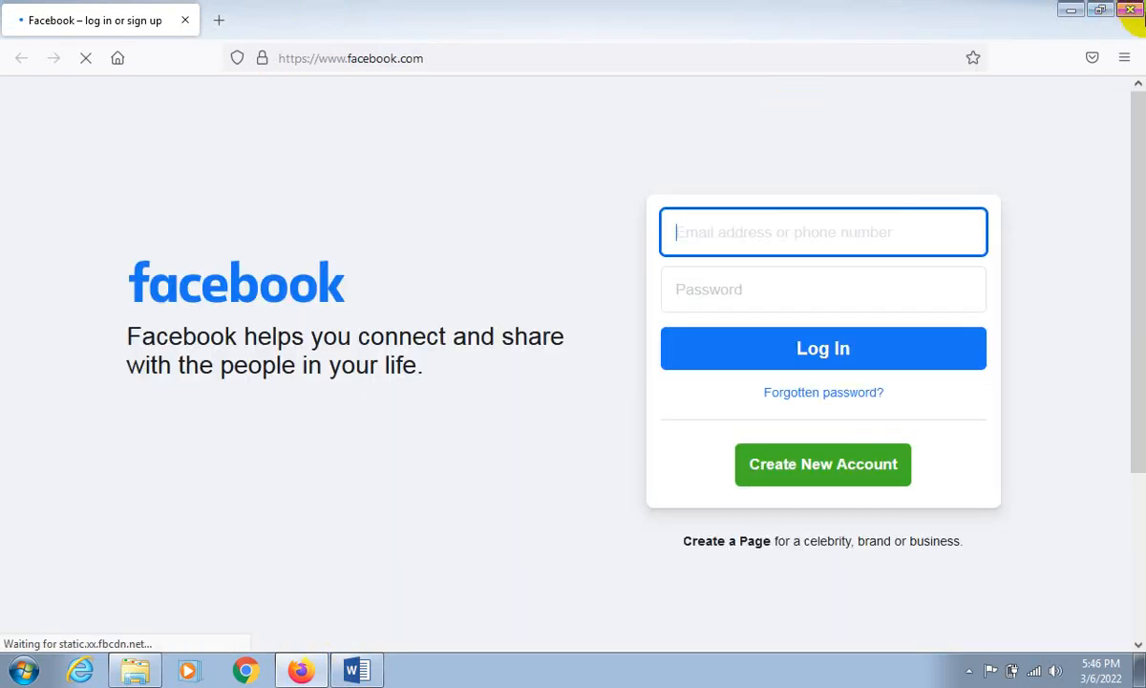
- Close Firefox and show the hidden notification area icons
{"action": "left_click", "coordinate": [1133, 10]}
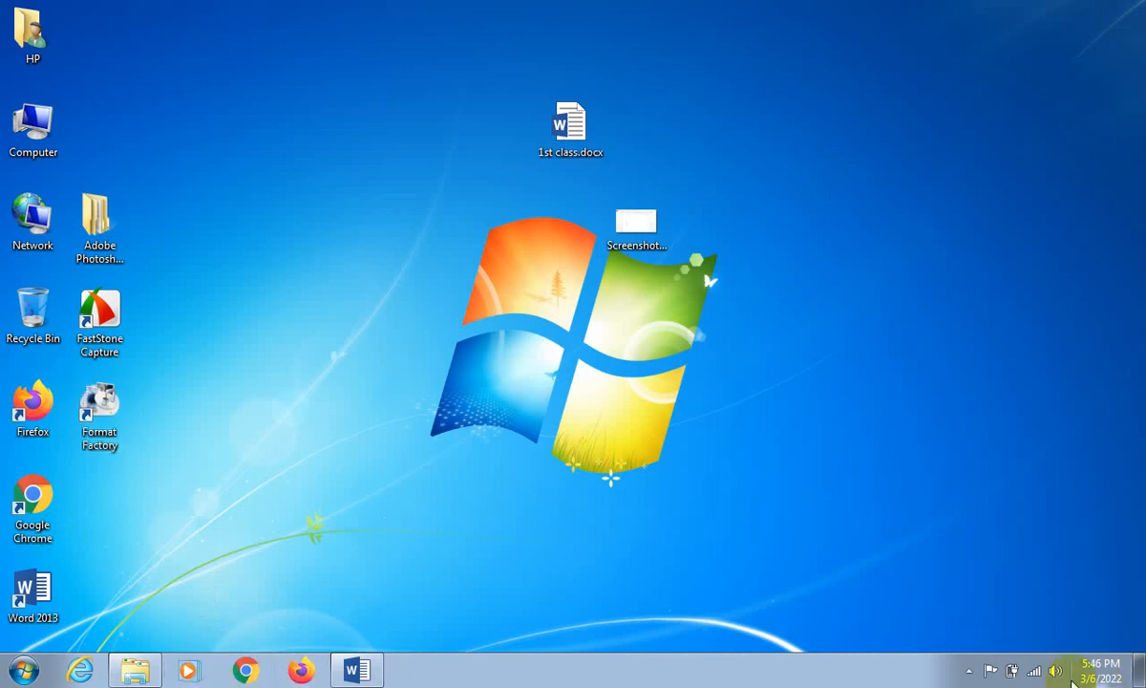
{"action": "left_click", "coordinate": [971, 671]}
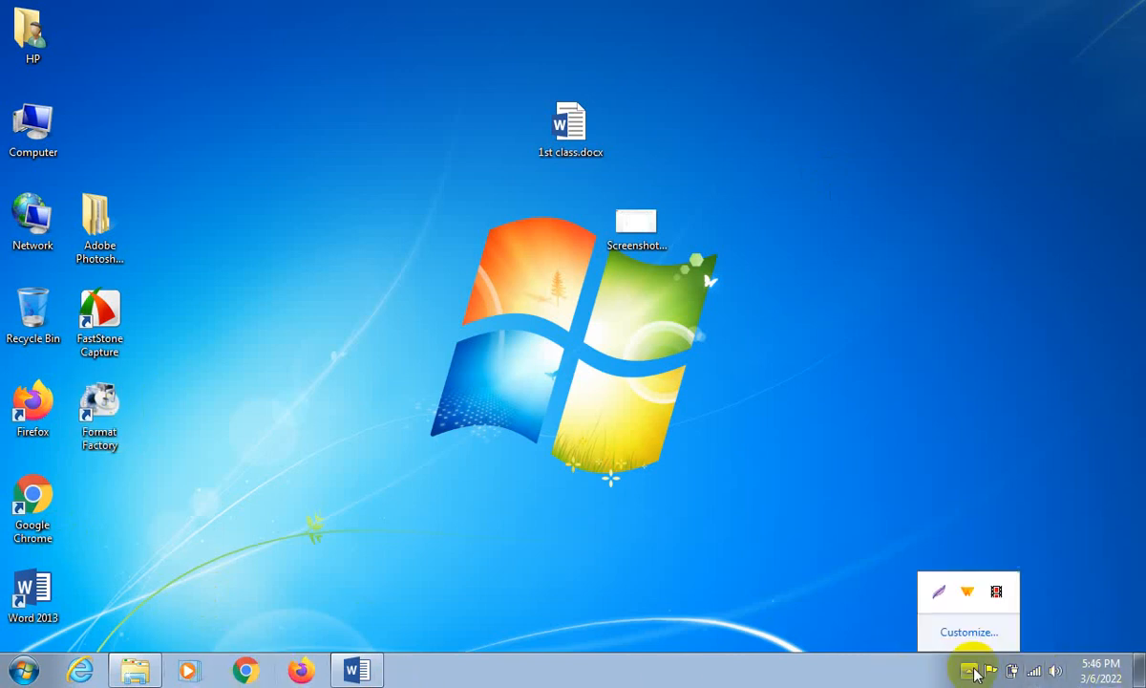